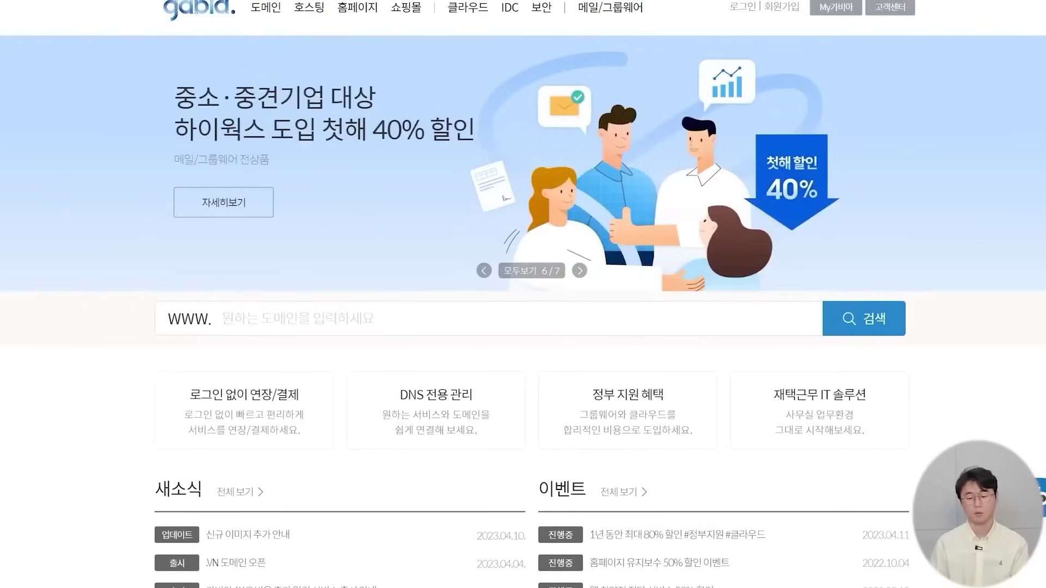
# Search Gabia for organicyoutube.com, add it to the domain cart, and start the application
pyautogui.click(315, 329)
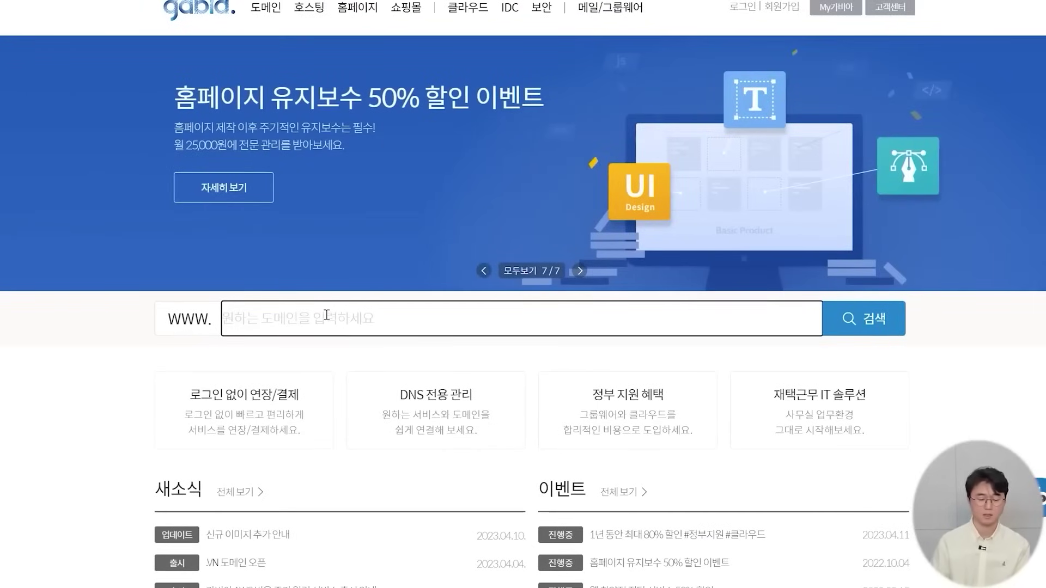
pyautogui.write('organicyout')
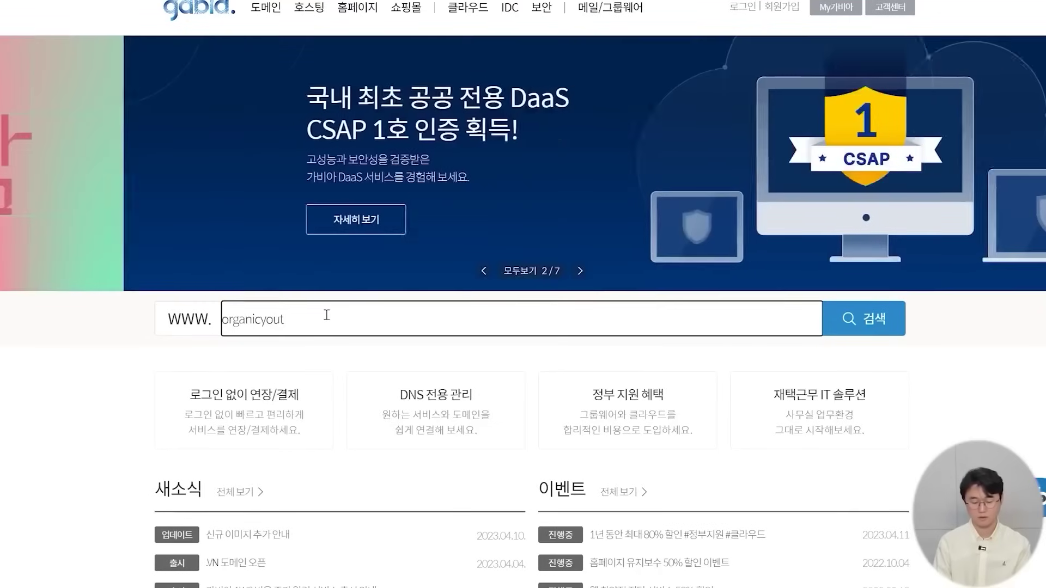
pyautogui.write('ebe')
pyautogui.press('Return')
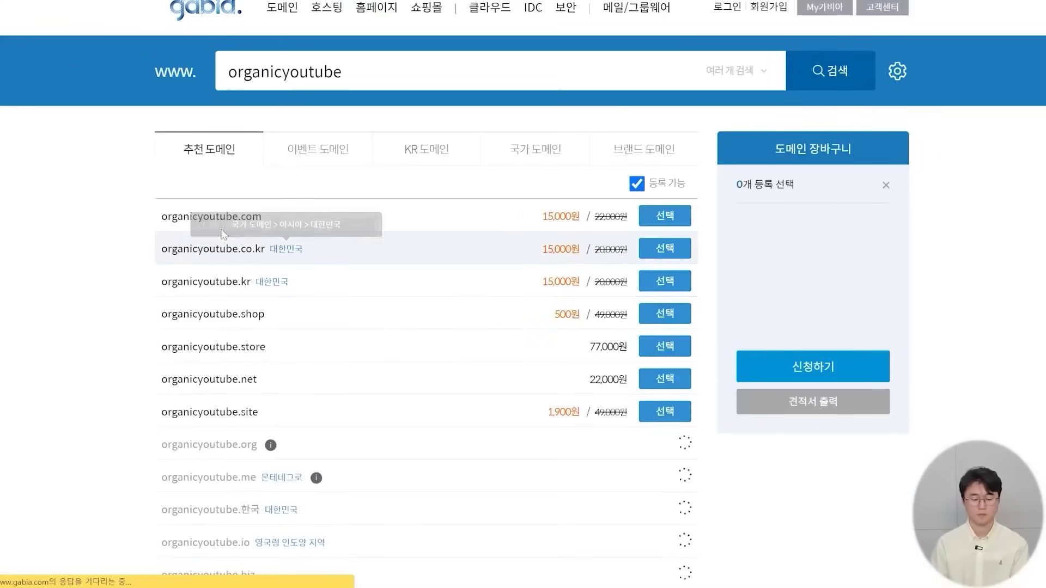
pyautogui.moveTo(144, 218); pyautogui.dragTo(294, 216)
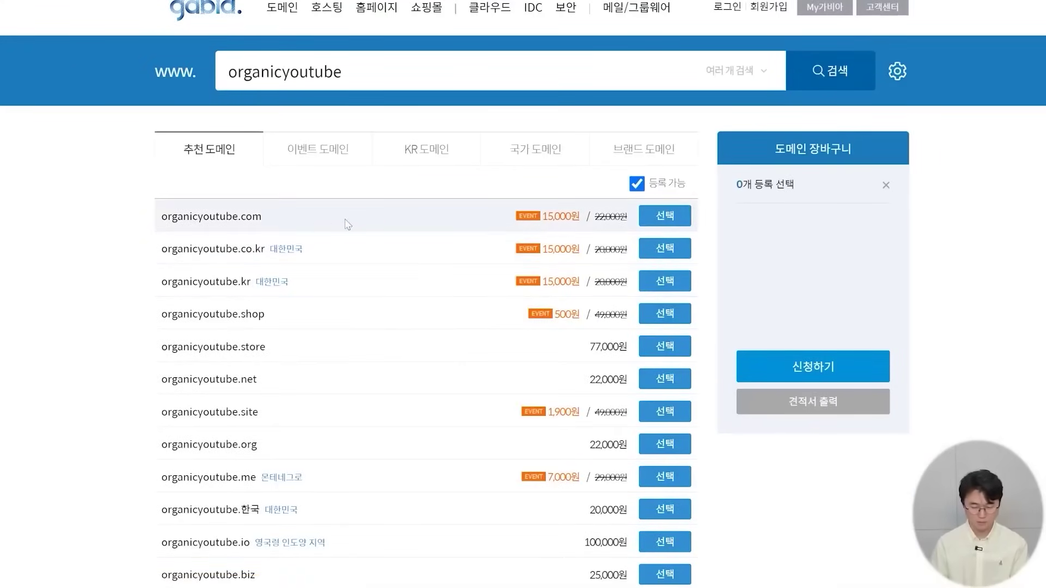
pyautogui.click(436, 212)
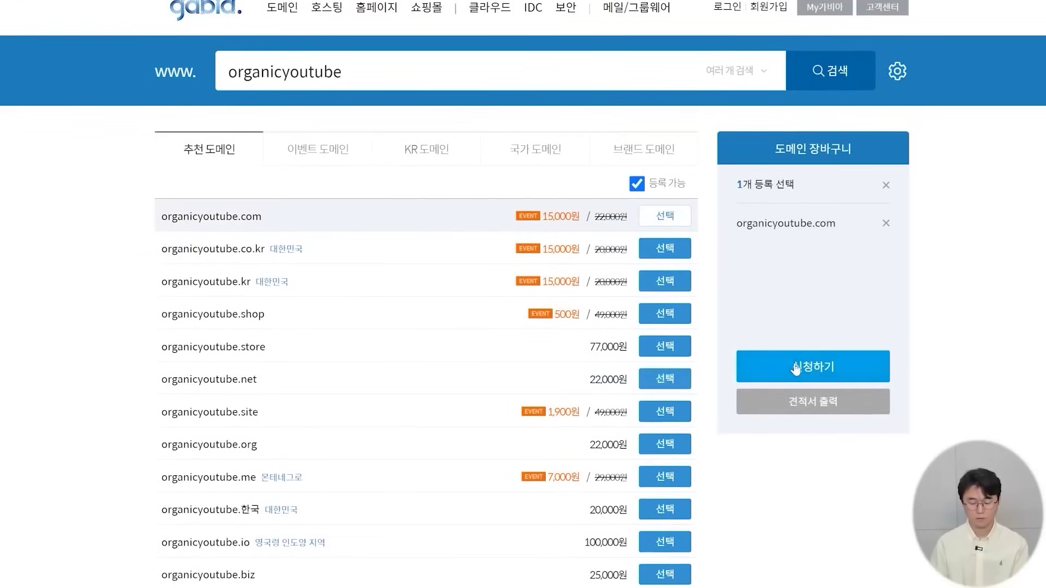
pyautogui.click(868, 362)
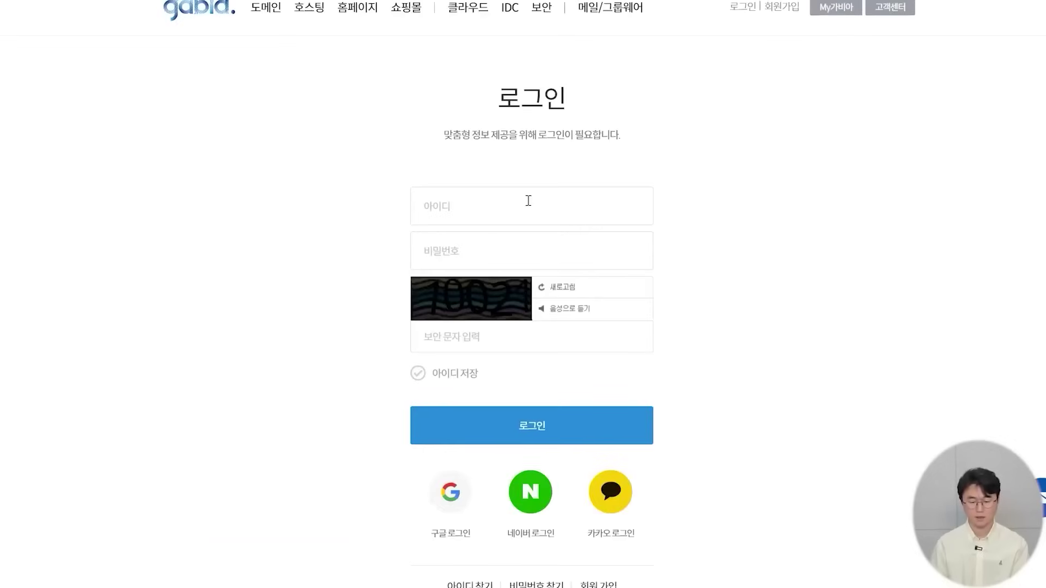
# Log in and review the application form's registration period choices and total cost
pyautogui.click(541, 214)
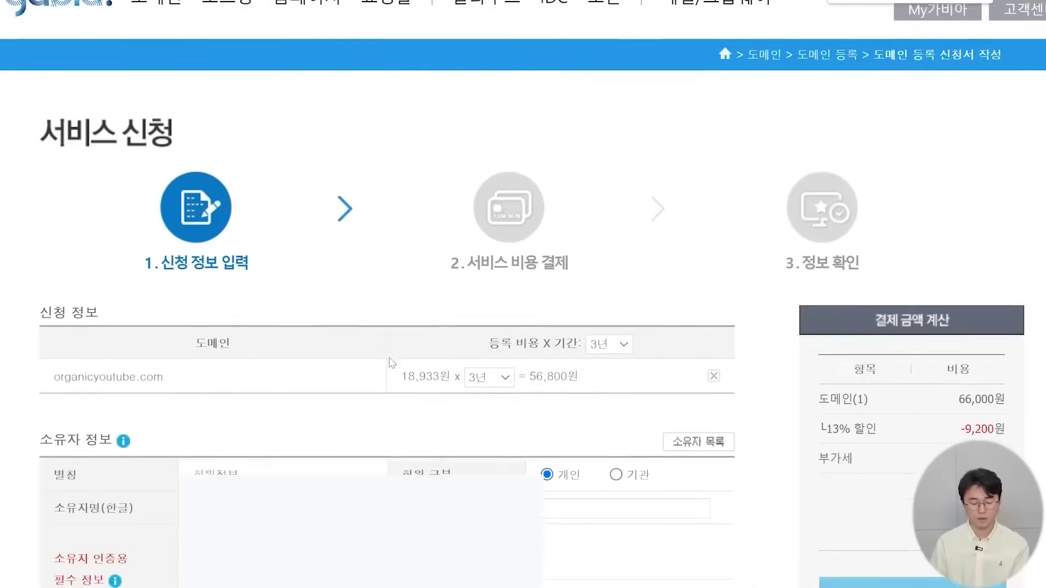
pyautogui.scroll(-1, 391, 363)
pyautogui.moveTo(488, 305); pyautogui.dragTo(572, 305)
pyautogui.click(575, 305)
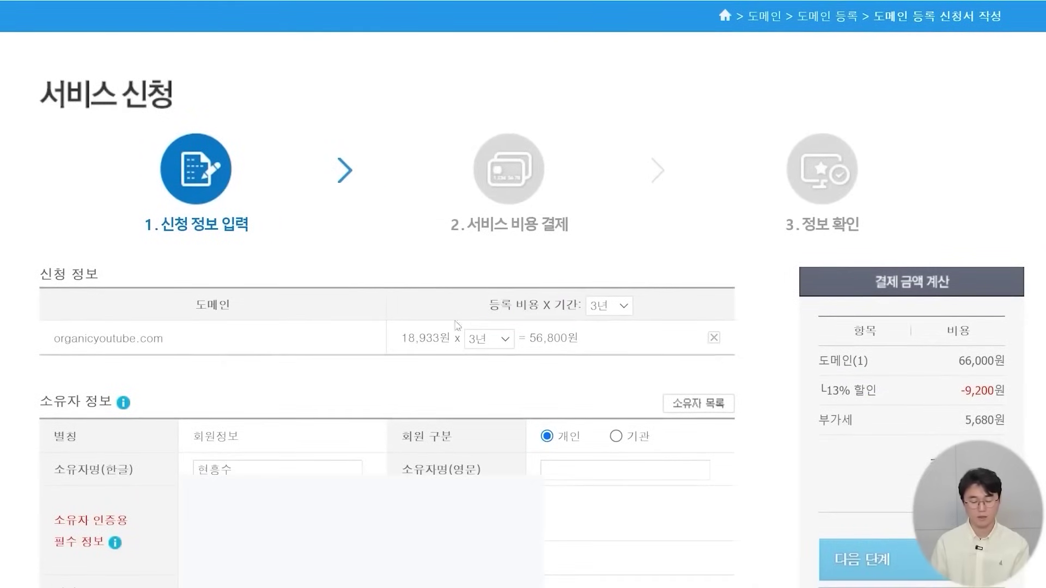
pyautogui.click(479, 349)
pyautogui.click(482, 349)
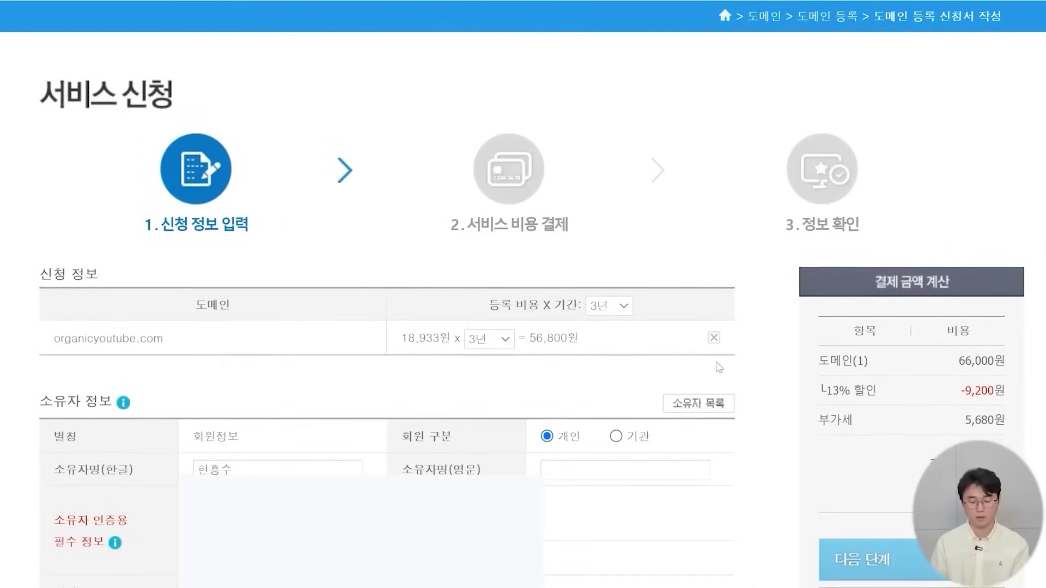
pyautogui.scroll(-2, 609, 313)
pyautogui.moveTo(911, 424); pyautogui.dragTo(1017, 425)
pyautogui.click(1017, 425)
# Change organicyoutube.com's registration period to 1년
pyautogui.click(609, 241)
pyautogui.click(601, 274)
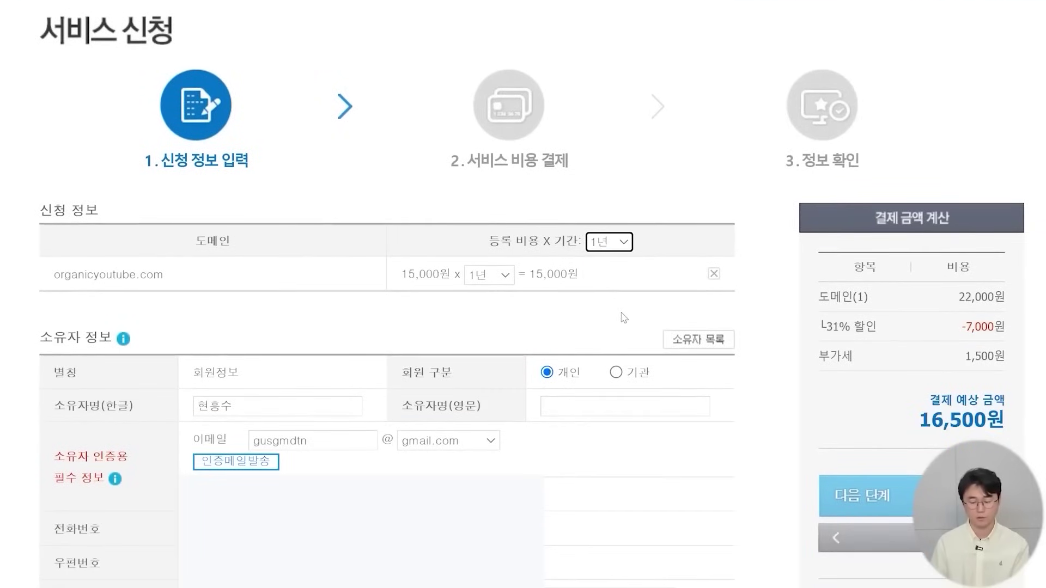
pyautogui.click(624, 317)
pyautogui.scroll(-2, 517, 255)
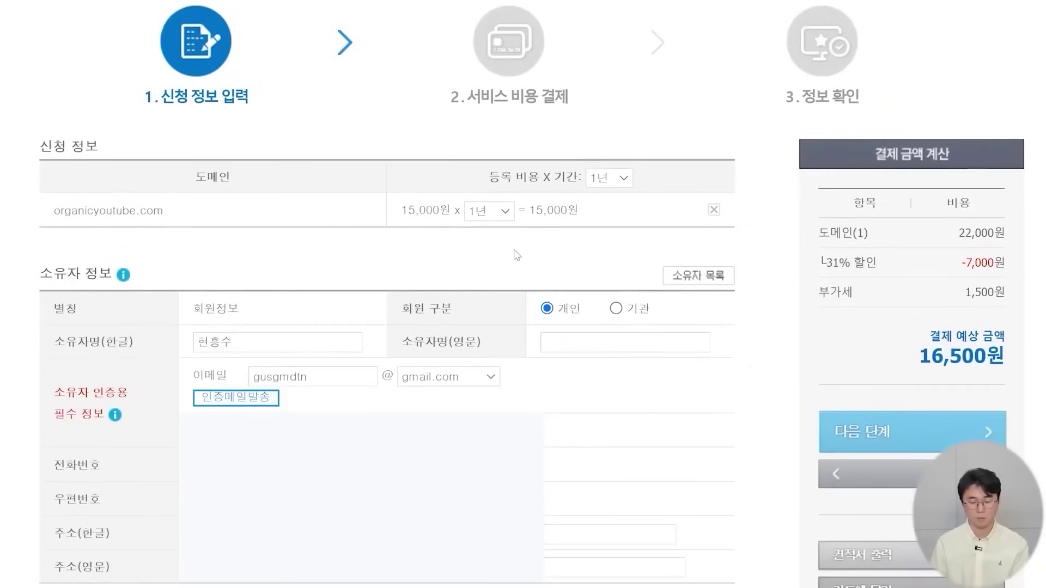
pyautogui.scroll(-2, 460, 259)
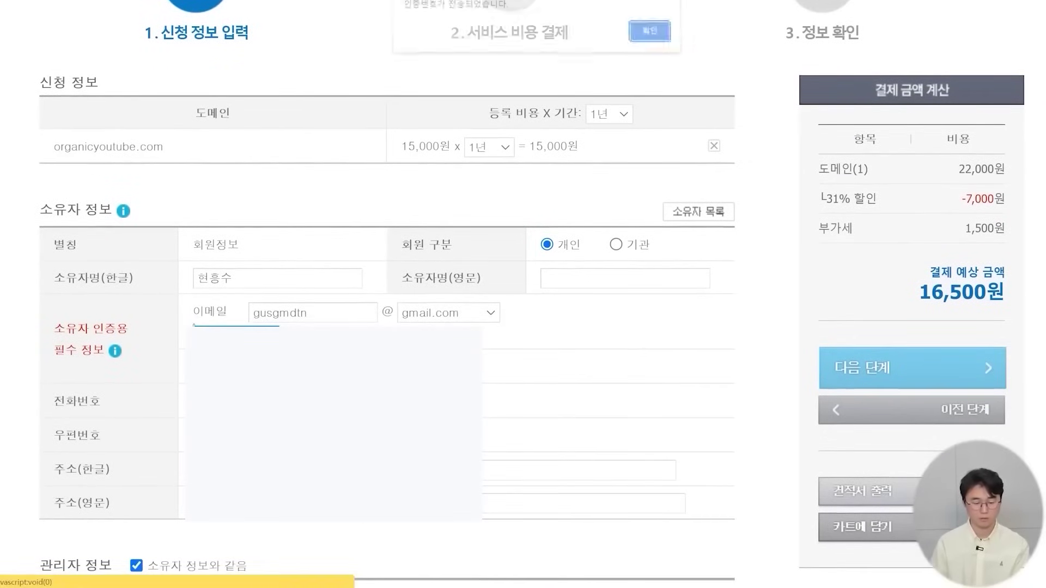
# Enter the owner's name in English in the 소유자명(영문) field
pyautogui.click(602, 216)
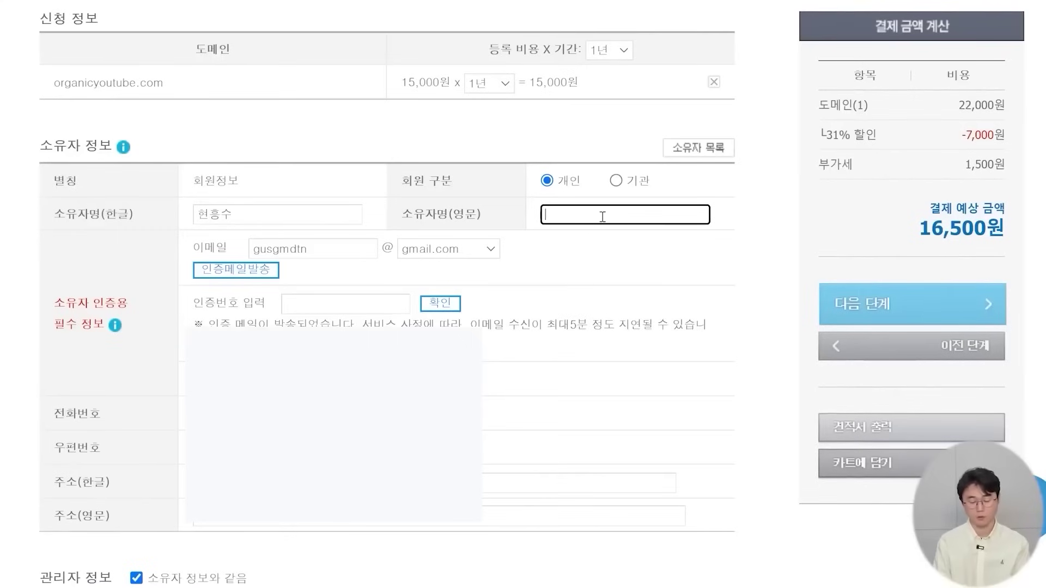
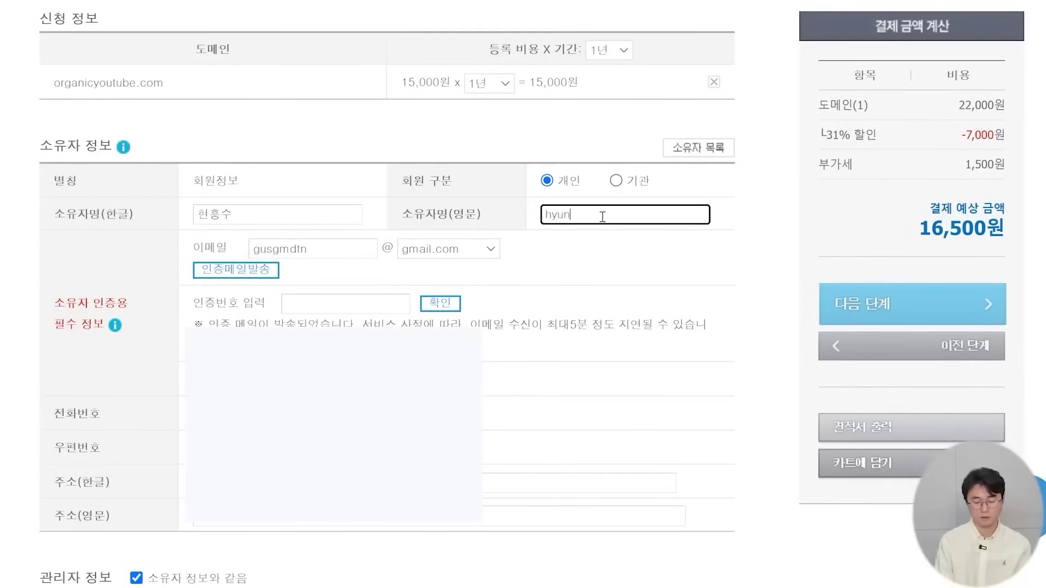
pyautogui.click(572, 256)
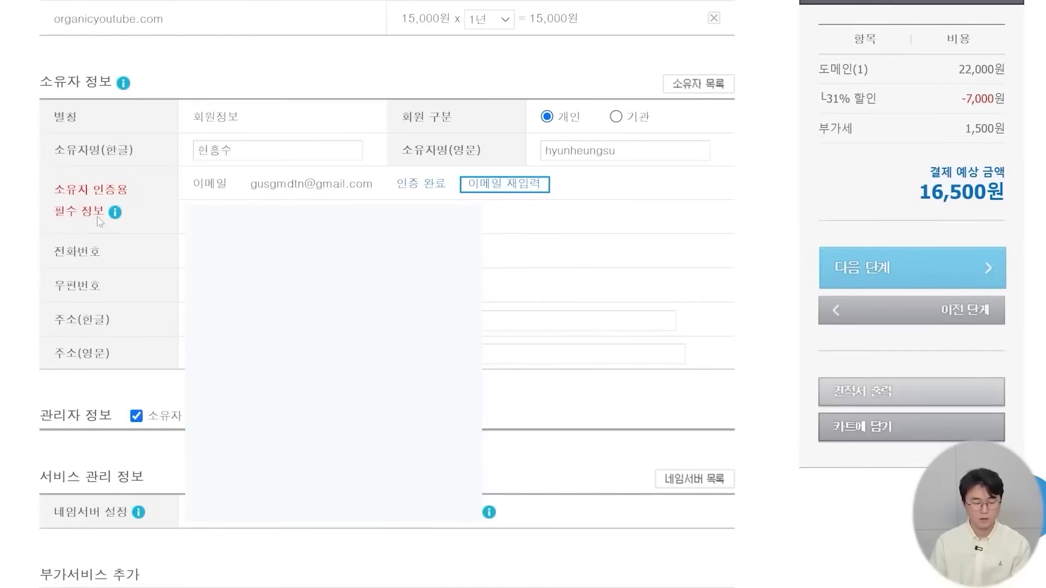
pyautogui.click(216, 251)
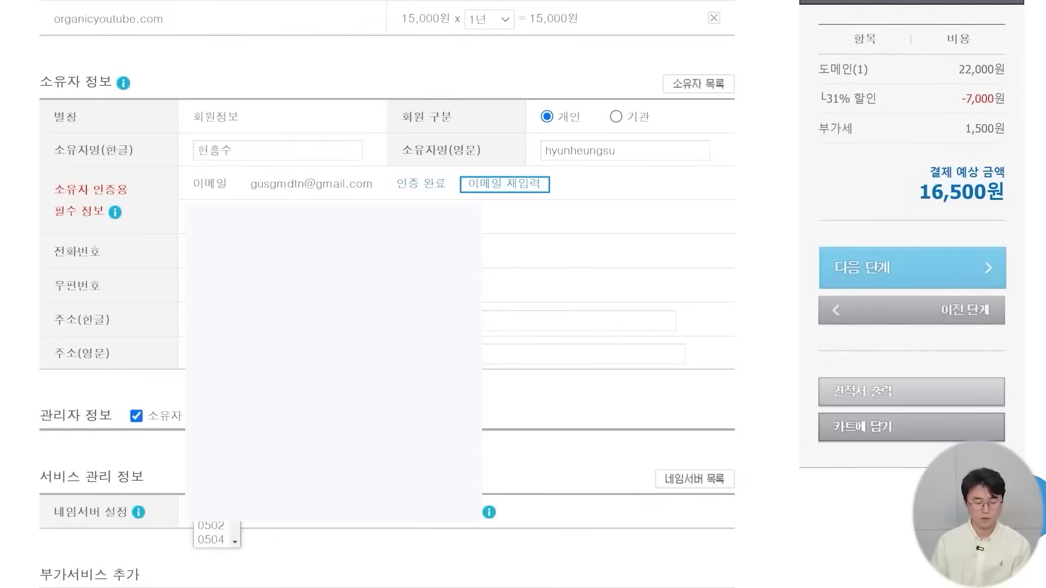
pyautogui.moveTo(53, 293); pyautogui.dragTo(173, 294)
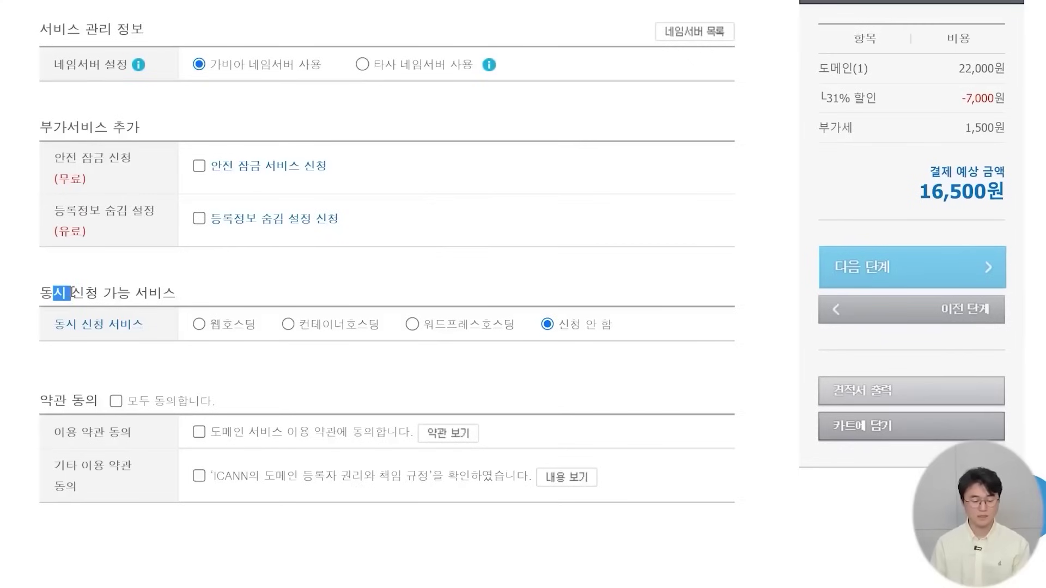
pyautogui.click(126, 325)
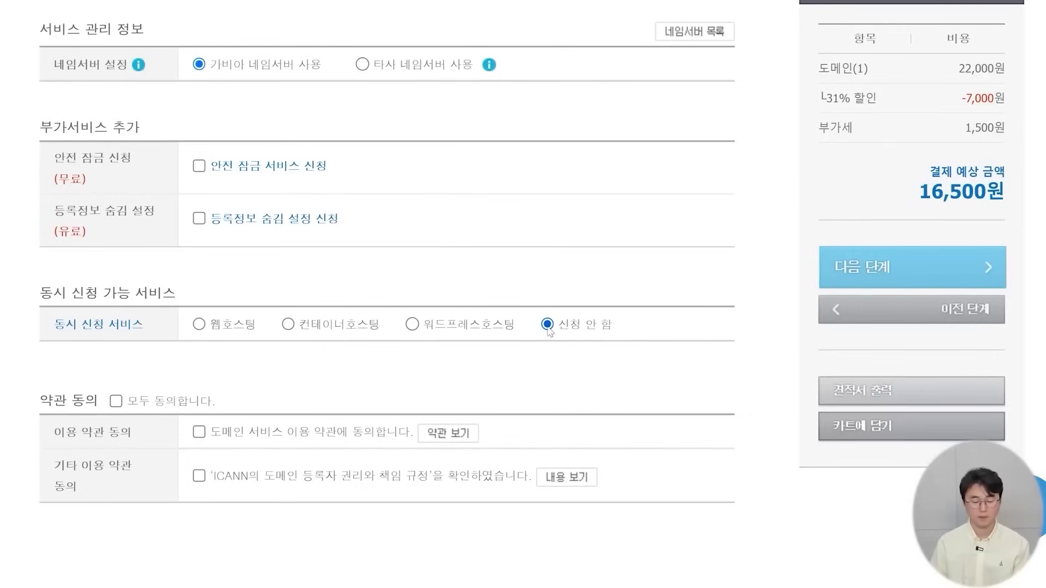
# Agree to all terms with 모두 동의합니다 and proceed to pay 16,500원
pyautogui.click(117, 403)
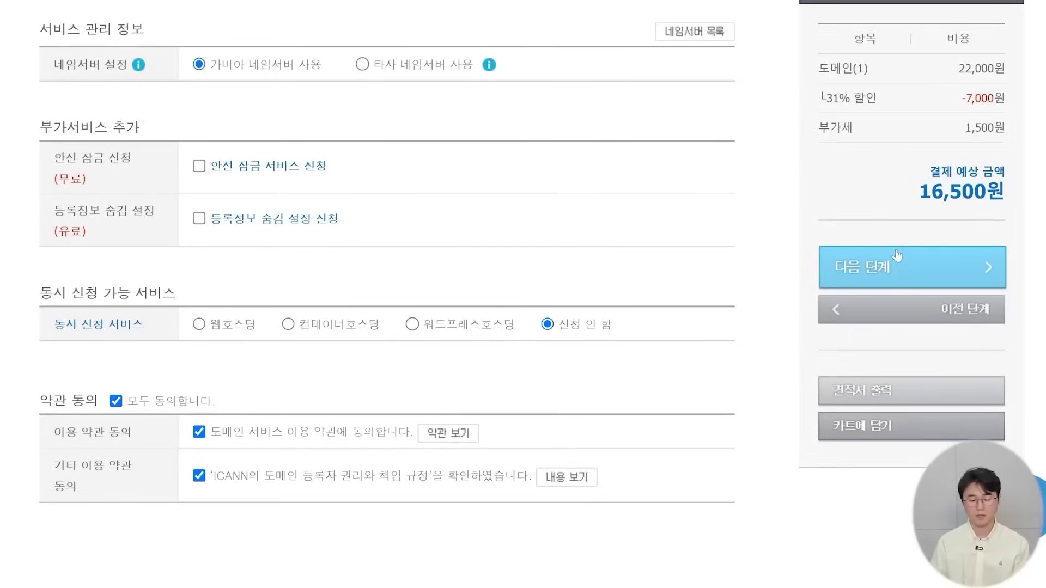
pyautogui.click(857, 266)
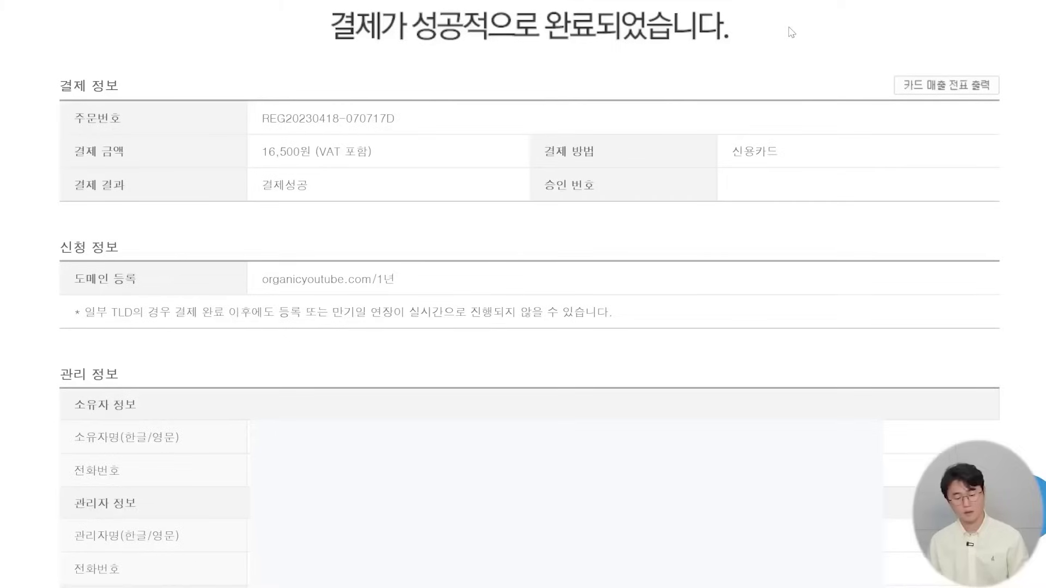
pyautogui.scroll(4, 416, 252)
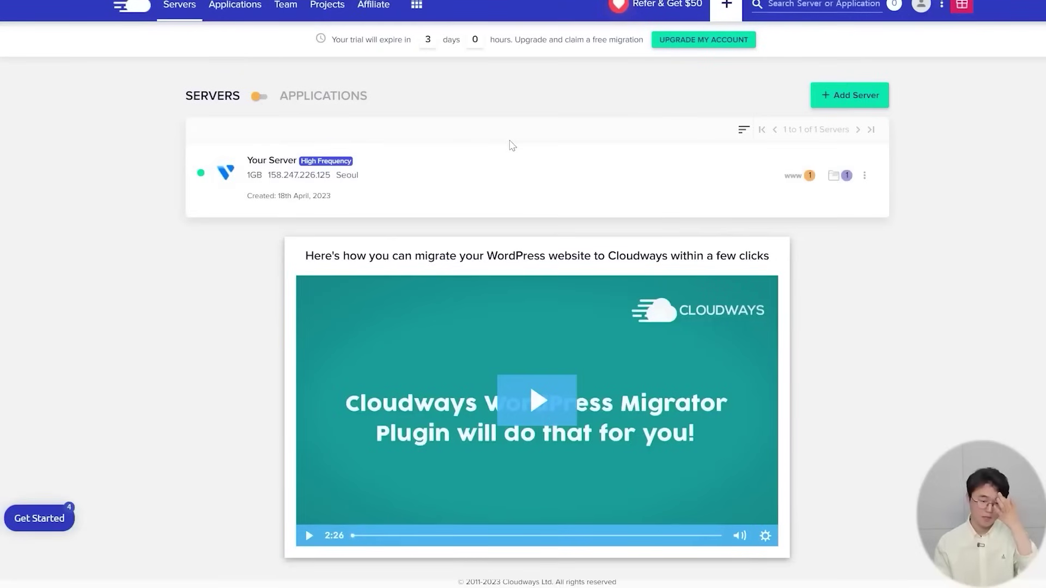
# Open the WordPress application's details, translate the page to Korean, and note the admin URL and username
pyautogui.click(794, 177)
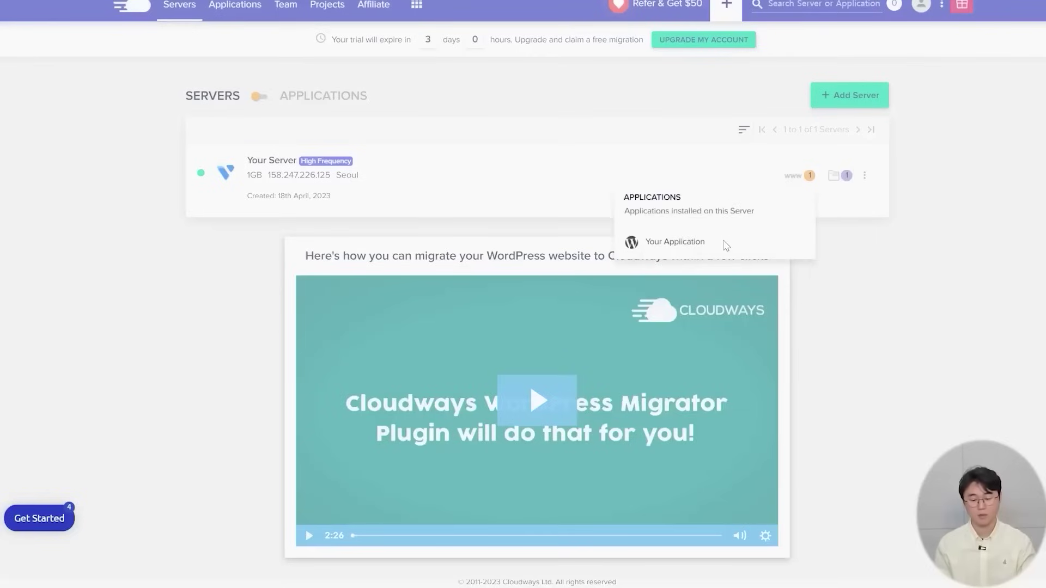
pyautogui.click(678, 246)
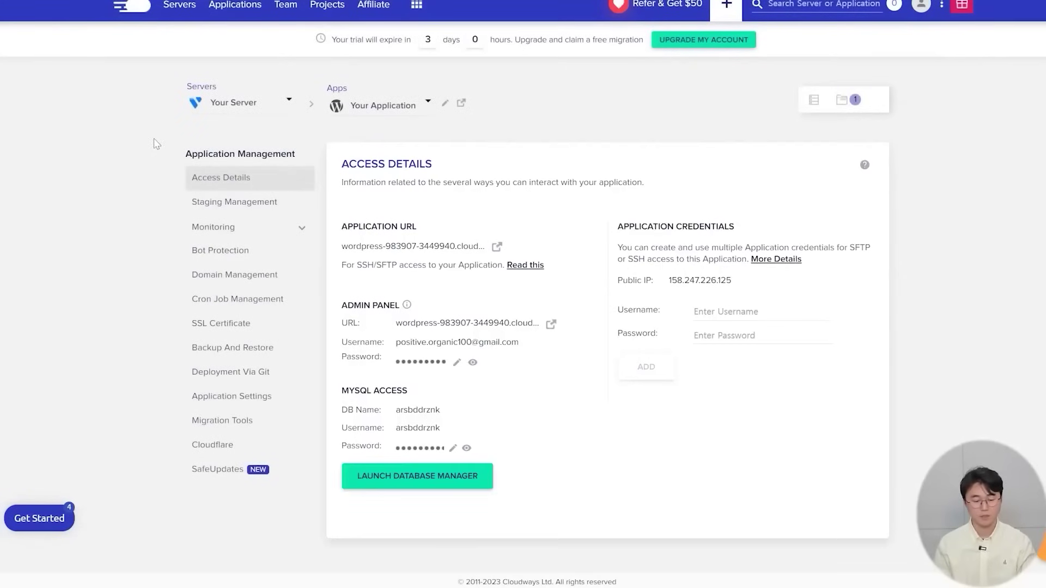
pyautogui.rightClick(882, 195)
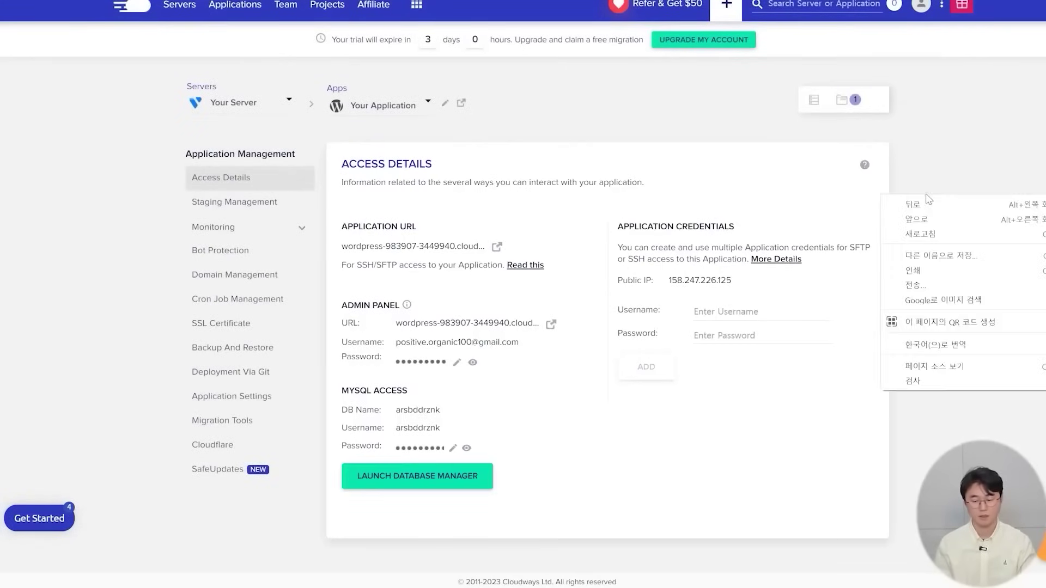
pyautogui.click(944, 353)
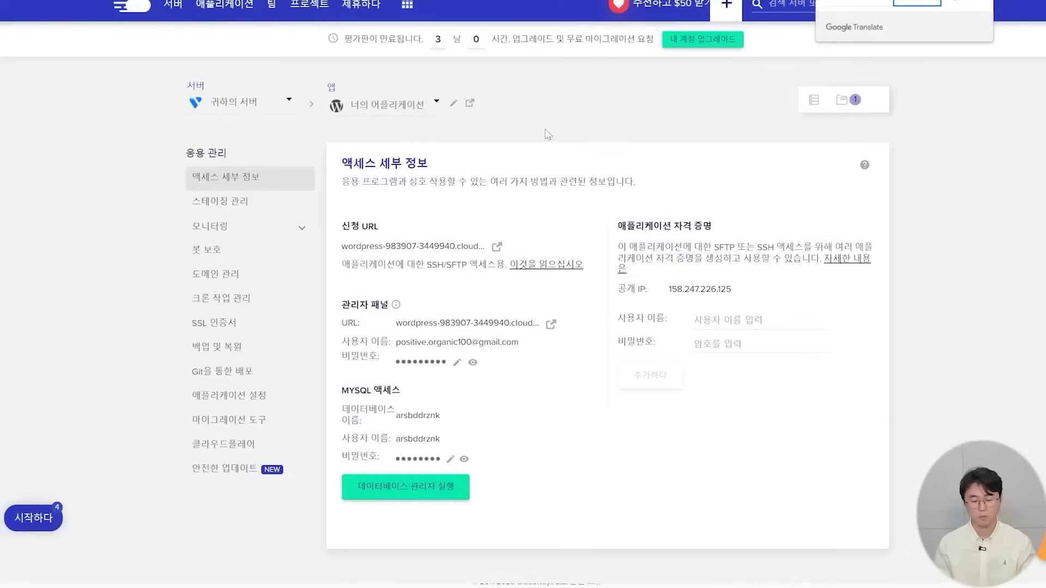
pyautogui.moveTo(343, 322); pyautogui.dragTo(532, 325)
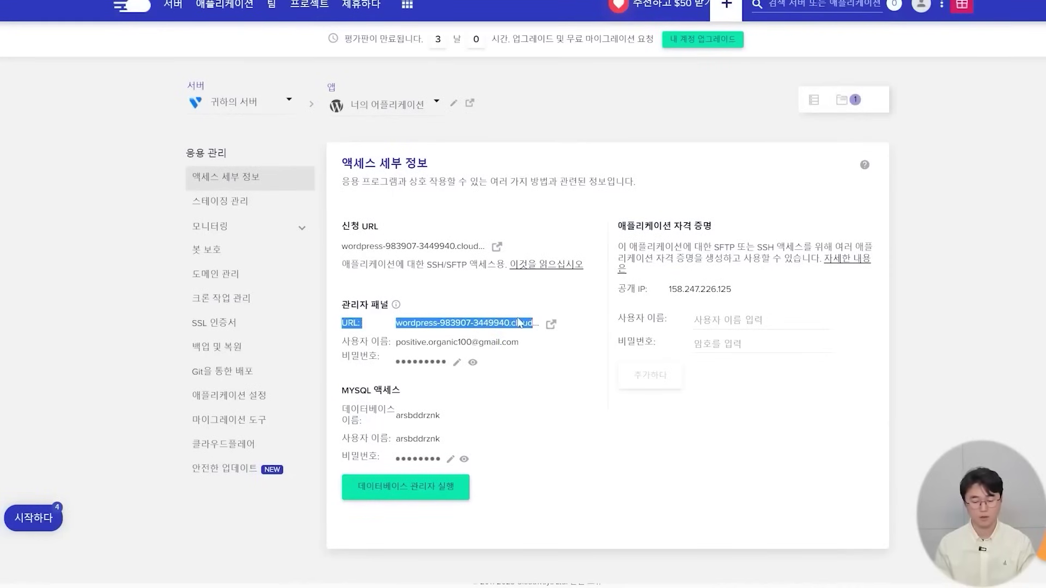
pyautogui.click(379, 328)
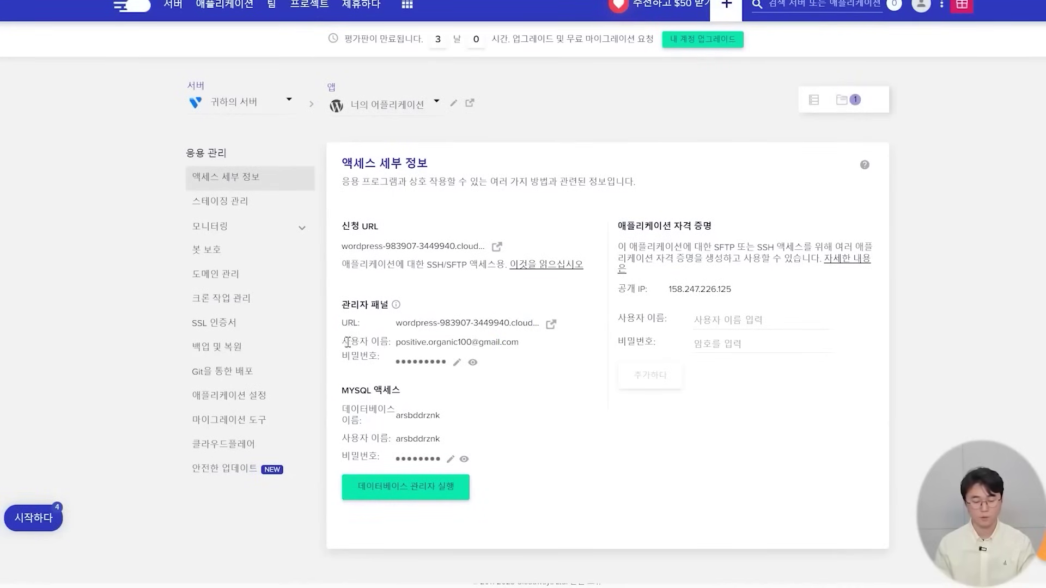
pyautogui.moveTo(347, 343); pyautogui.dragTo(545, 343)
pyautogui.click(391, 345)
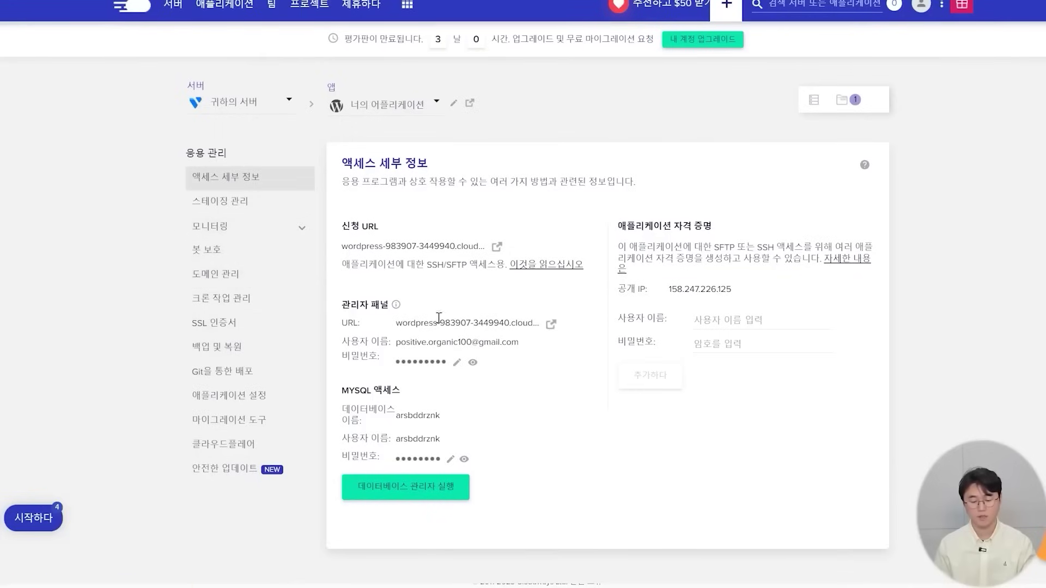
# Review the admin panel URL, username and login e-mail, then go to 도메인 관리
pyautogui.moveTo(346, 305); pyautogui.dragTo(387, 301)
pyautogui.click(484, 295)
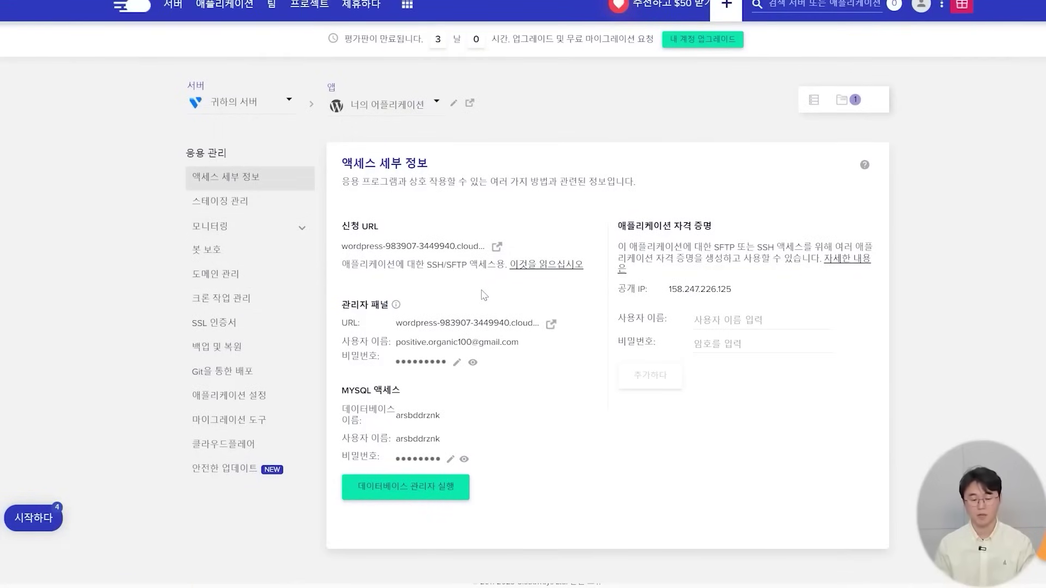
pyautogui.moveTo(342, 326); pyautogui.dragTo(526, 322)
pyautogui.click(363, 341)
pyautogui.moveTo(362, 341); pyautogui.dragTo(512, 343)
pyautogui.click(534, 376)
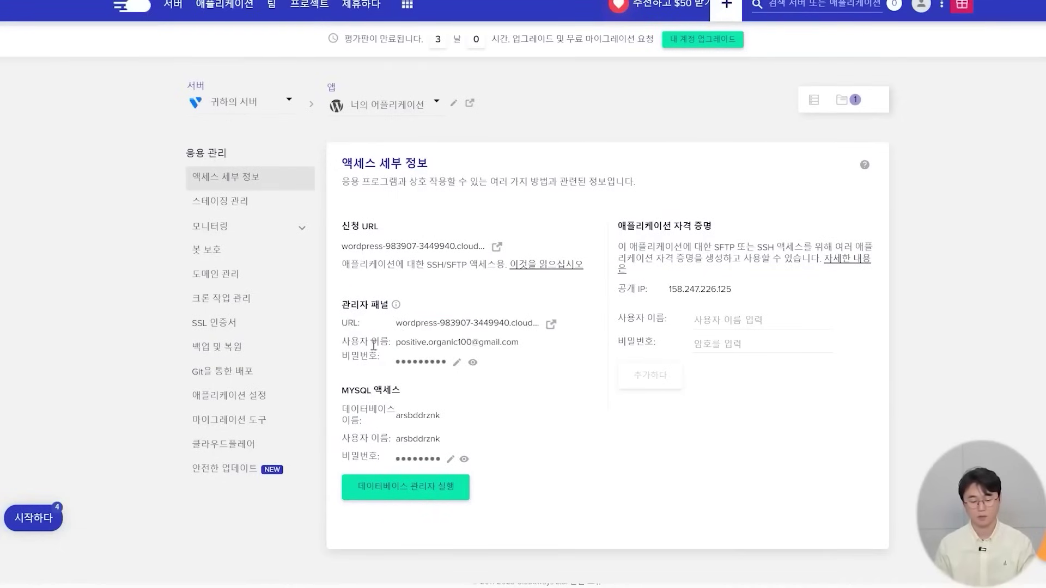
pyautogui.tripleClick(373, 346)
pyautogui.moveTo(515, 344); pyautogui.dragTo(435, 368)
pyautogui.click(539, 393)
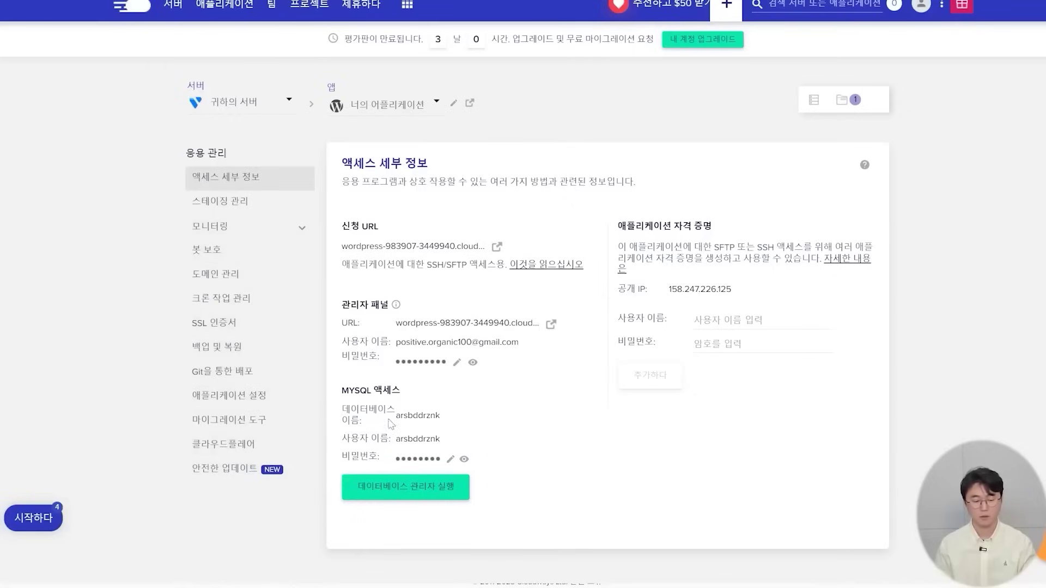
pyautogui.click(242, 274)
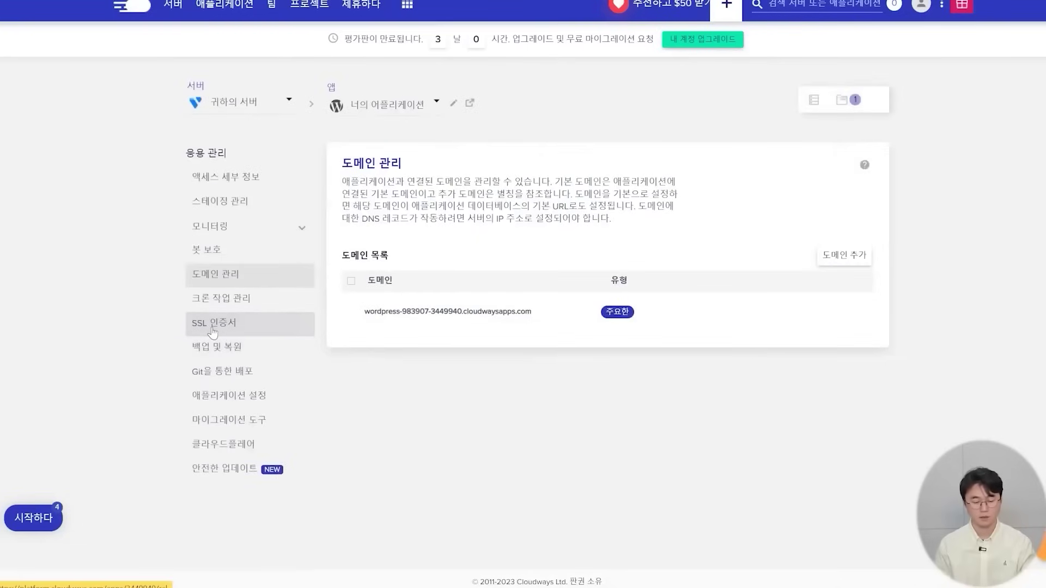
# Note the default cloudwaysapps.com domain, start 도메인 추가, and copy organicyoutube.com from Gabia
pyautogui.click(212, 327)
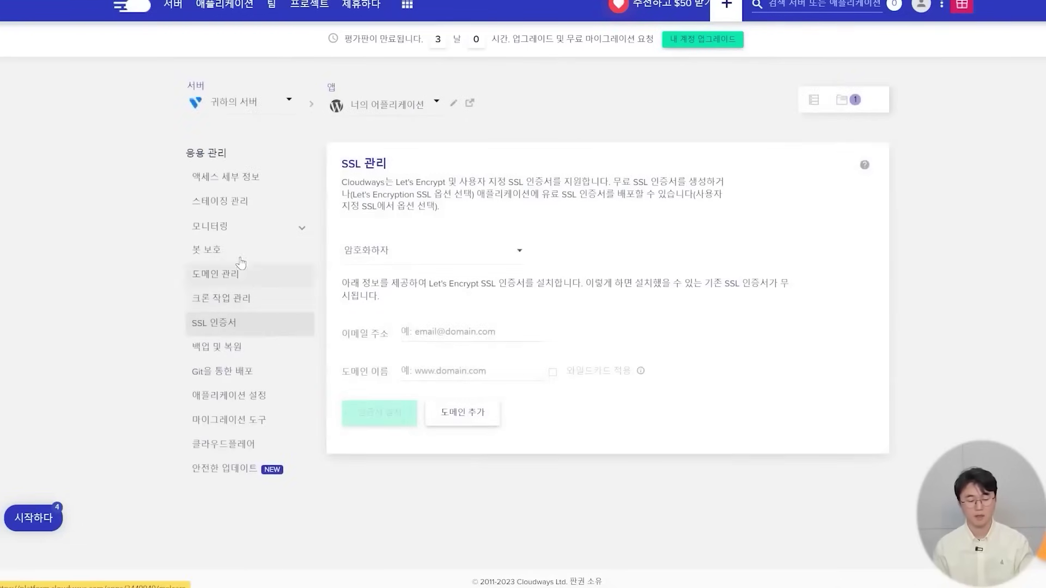
pyautogui.click(235, 285)
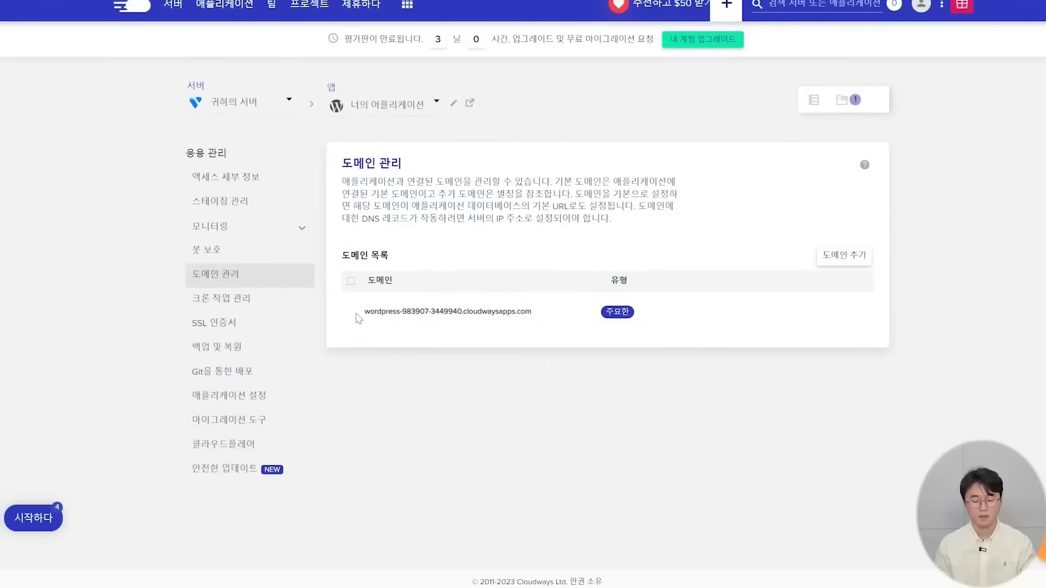
pyautogui.moveTo(529, 313); pyautogui.dragTo(364, 316)
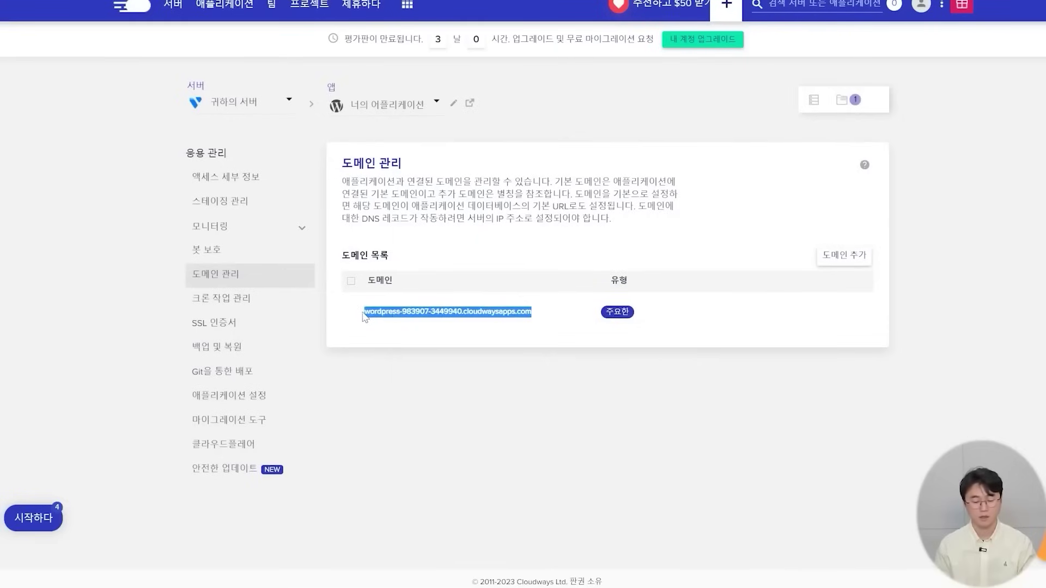
pyautogui.click(446, 322)
pyautogui.moveTo(464, 312); pyautogui.dragTo(533, 313)
pyautogui.click(534, 314)
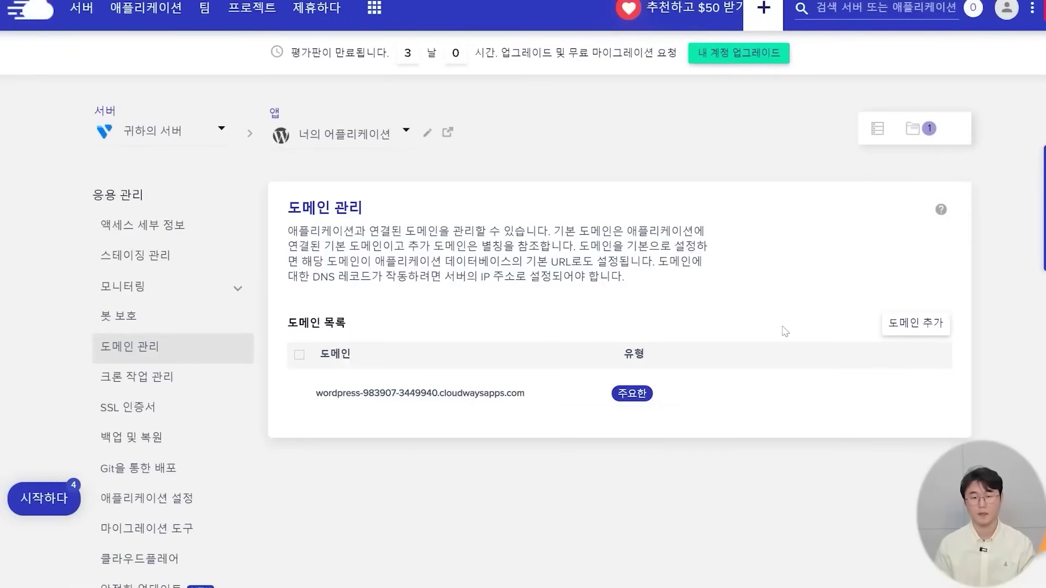
pyautogui.click(928, 329)
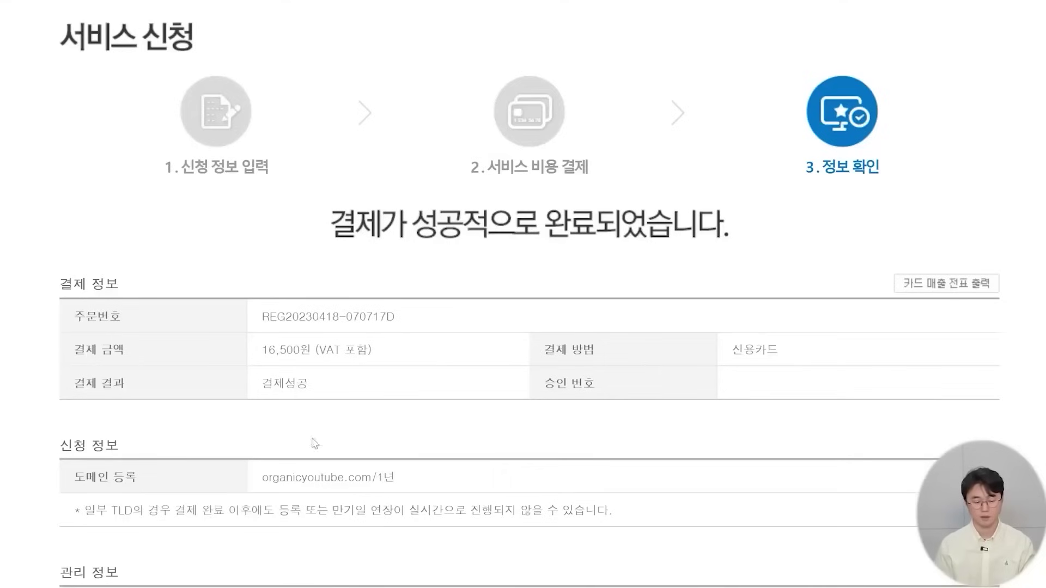
pyautogui.moveTo(261, 474); pyautogui.dragTo(385, 467)
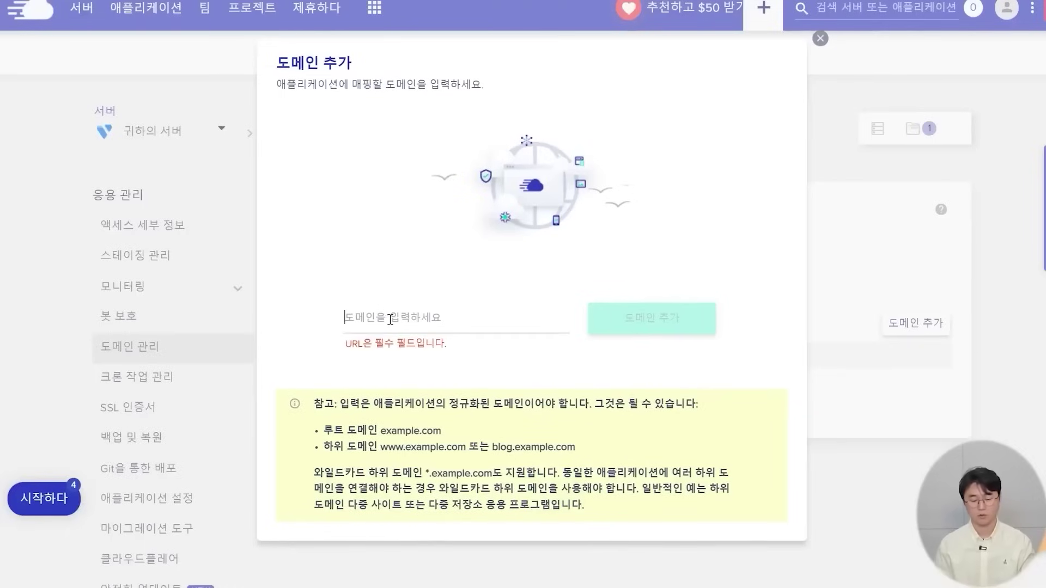
# Paste and add organicyoutube.com, which lists as an alias beside primary cloudwaysapps.com
pyautogui.write('organicyoutube.com')
pyautogui.click(665, 332)
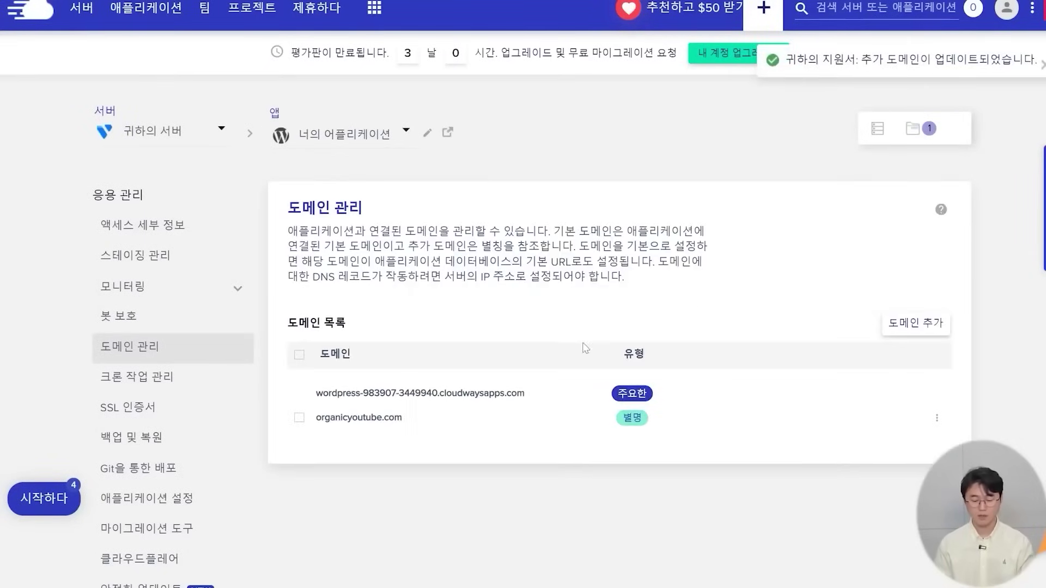
pyautogui.moveTo(617, 395); pyautogui.dragTo(647, 397)
pyautogui.click(621, 421)
pyautogui.moveTo(517, 393); pyautogui.dragTo(315, 393)
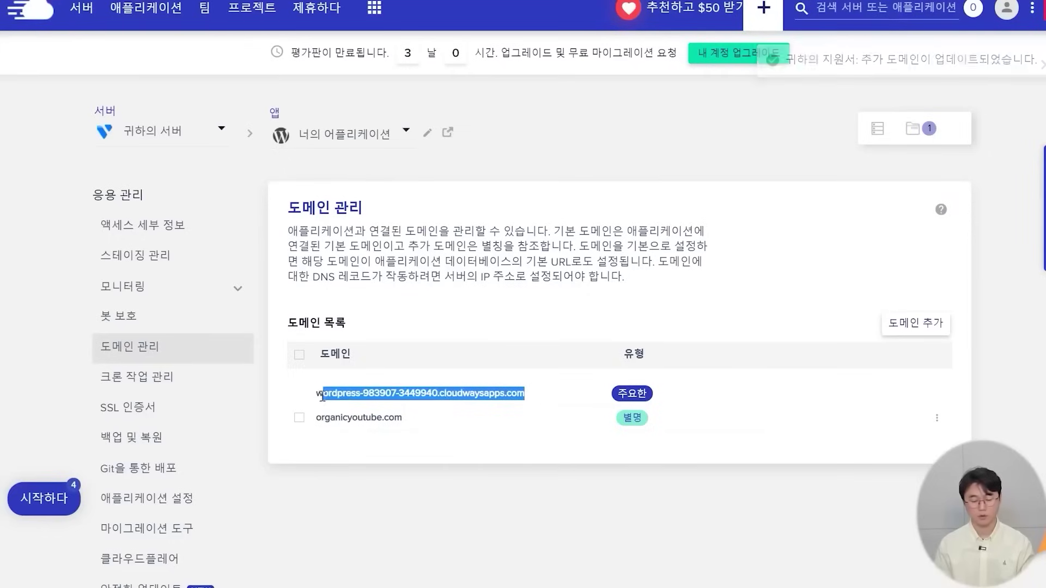
pyautogui.click(677, 393)
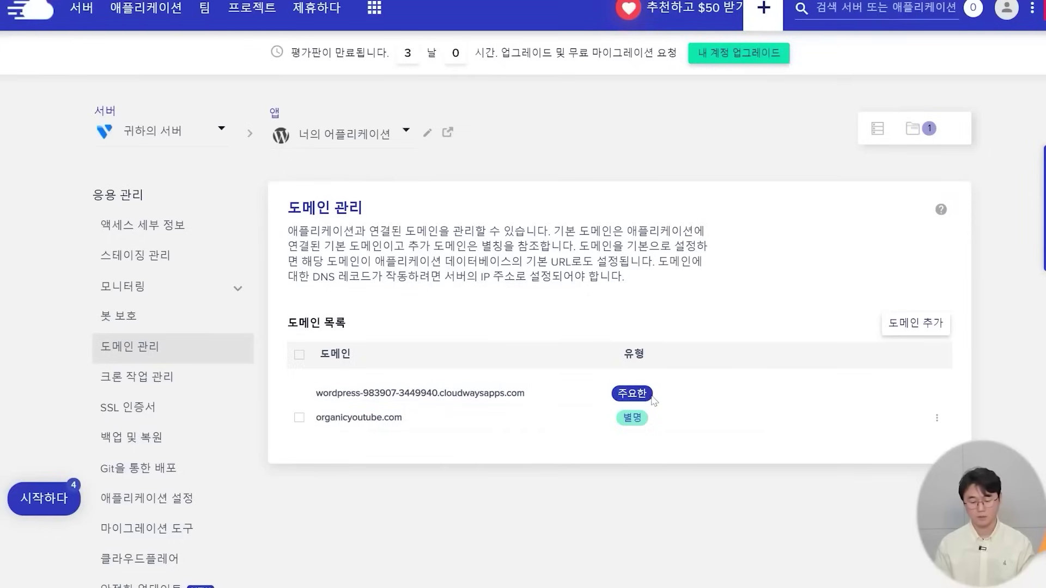
pyautogui.doubleClick(334, 418)
pyautogui.moveTo(621, 418); pyautogui.dragTo(648, 421)
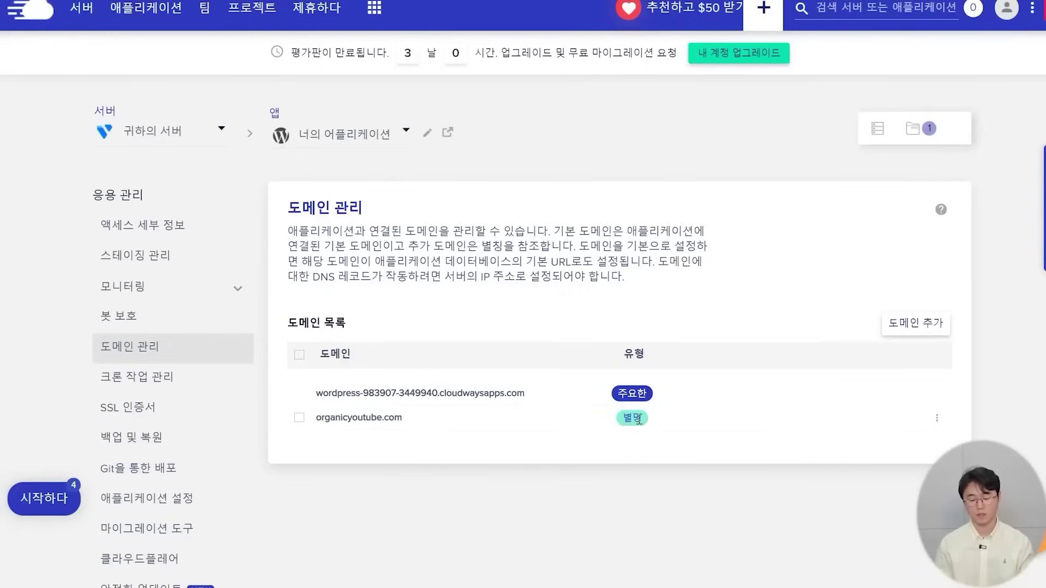
pyautogui.click(582, 430)
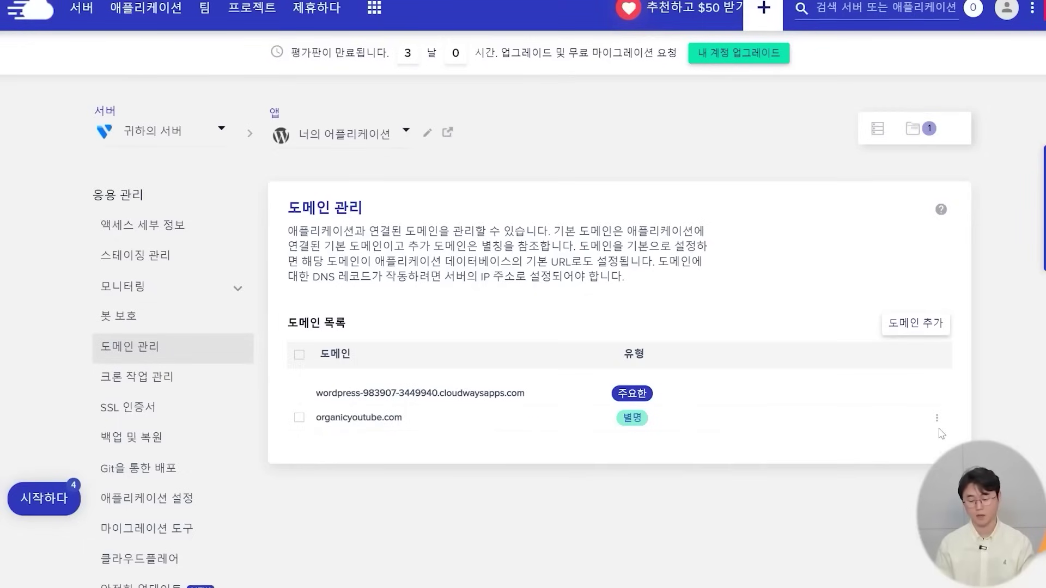
pyautogui.click(937, 421)
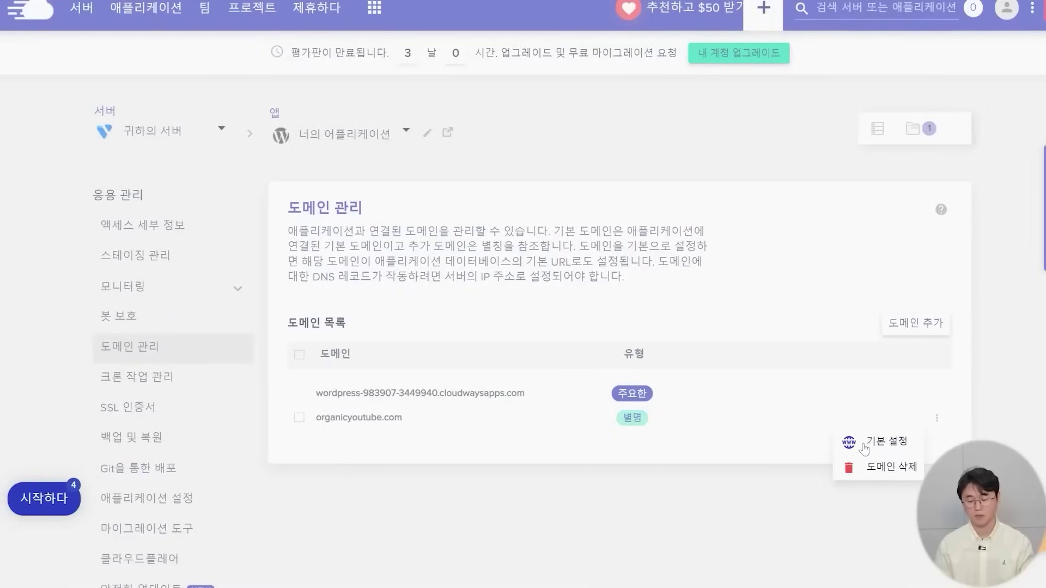
# Set organicyoutube.com as the primary domain via 기본 설정 and confirm 기본으로 설정
pyautogui.click(884, 447)
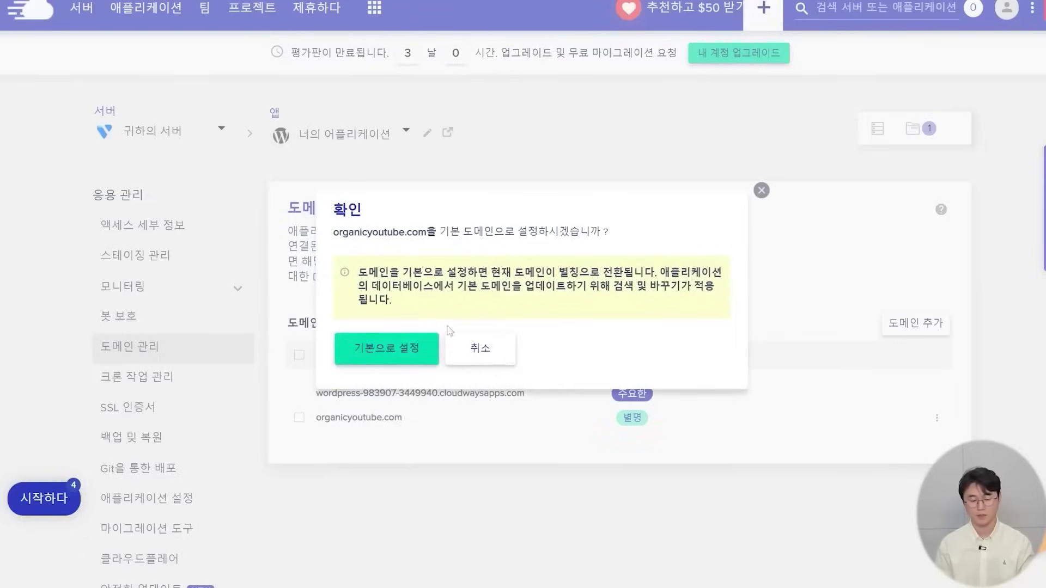
pyautogui.click(368, 350)
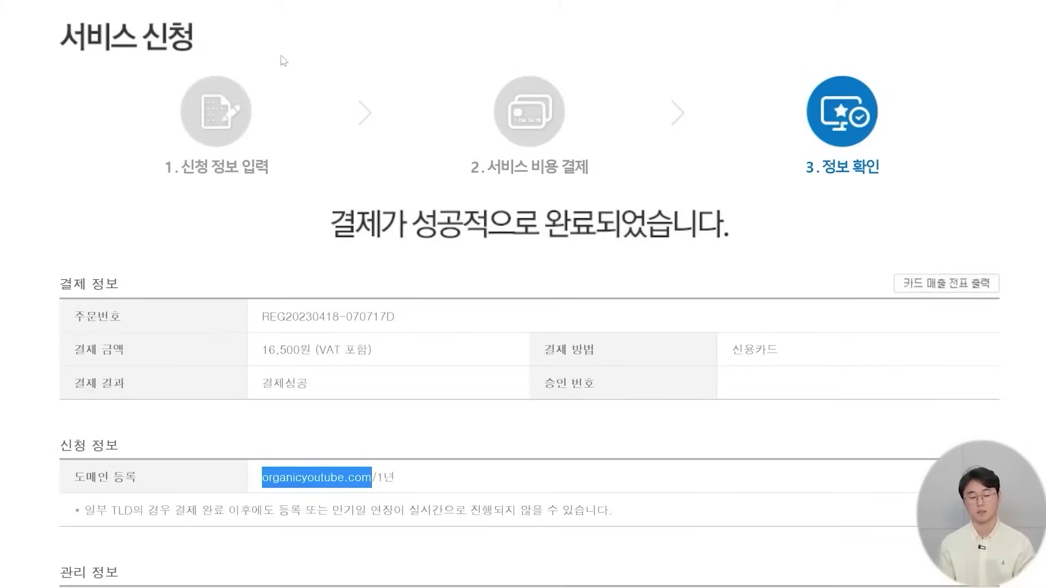
pyautogui.scroll(3, 523, 294)
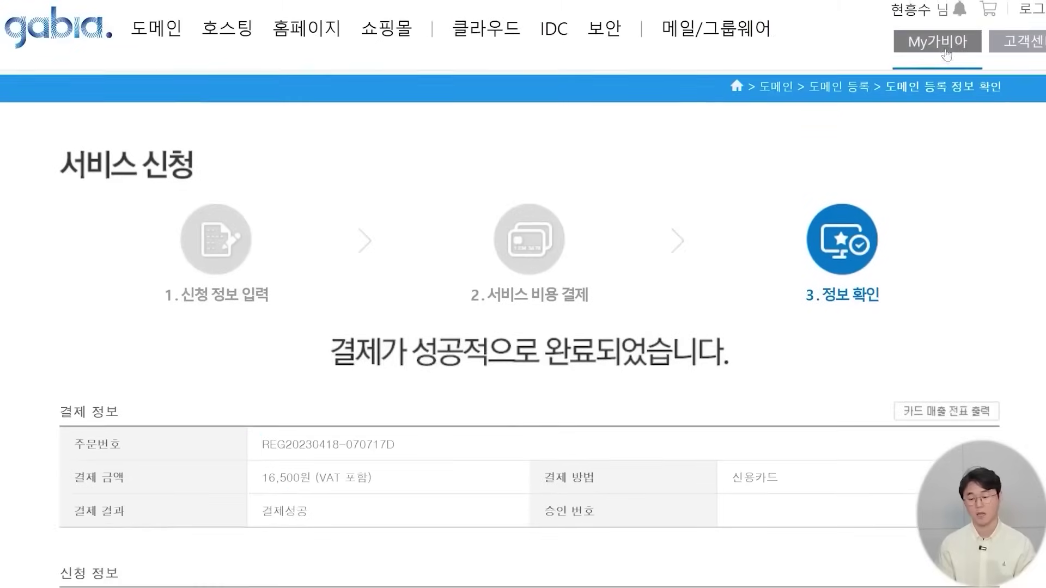
# Open Gabia's DNS management tool for organicyoutube.com
pyautogui.click(947, 50)
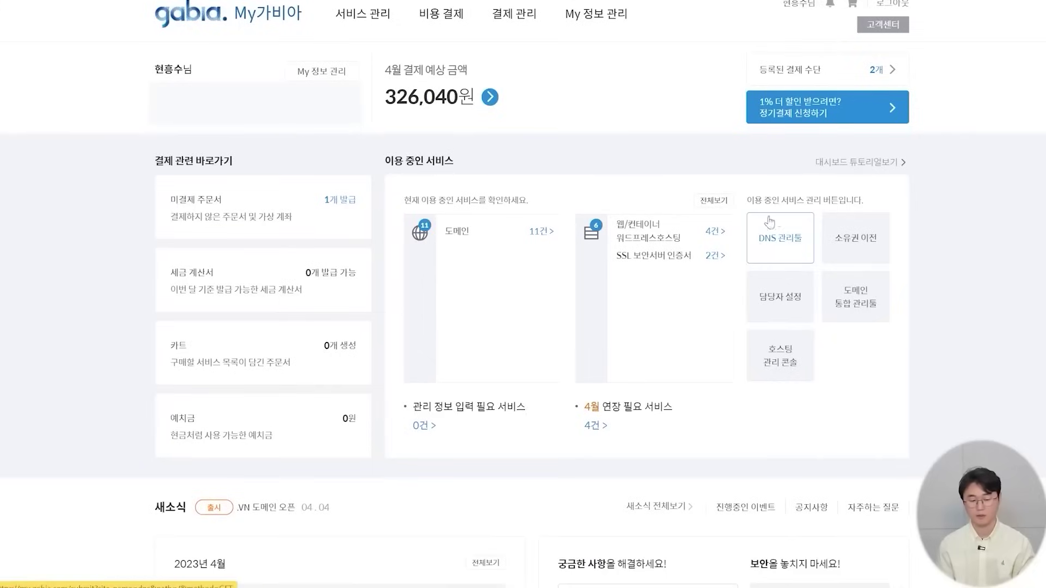
pyautogui.click(783, 250)
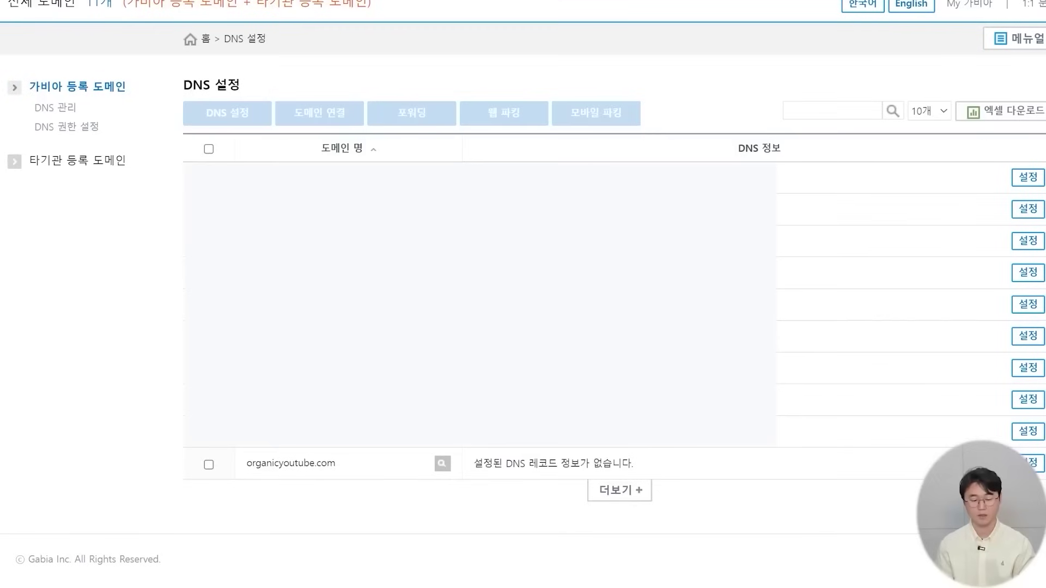
pyautogui.doubleClick(256, 468)
pyautogui.click(778, 450)
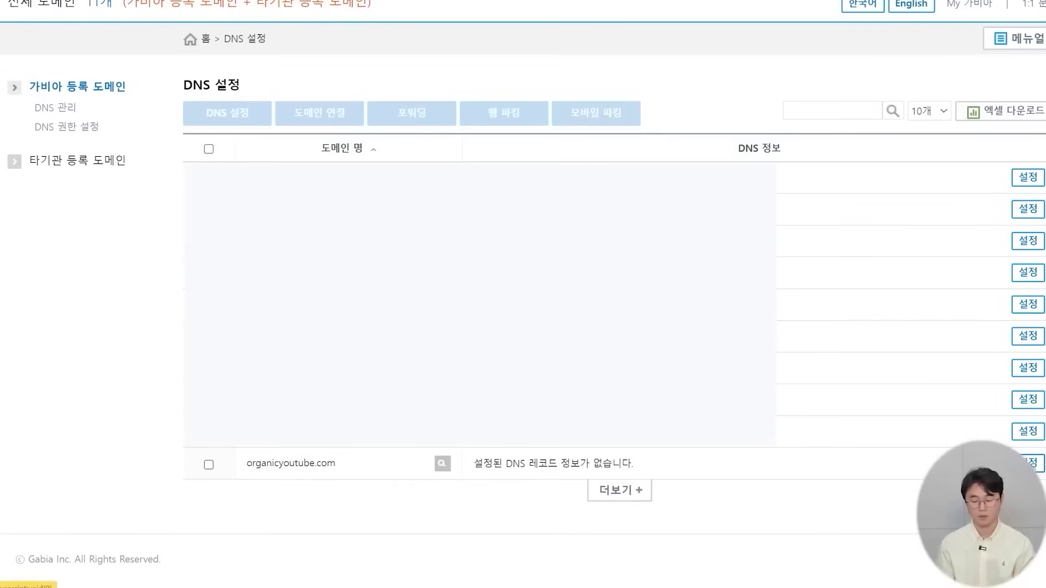
pyautogui.click(1028, 463)
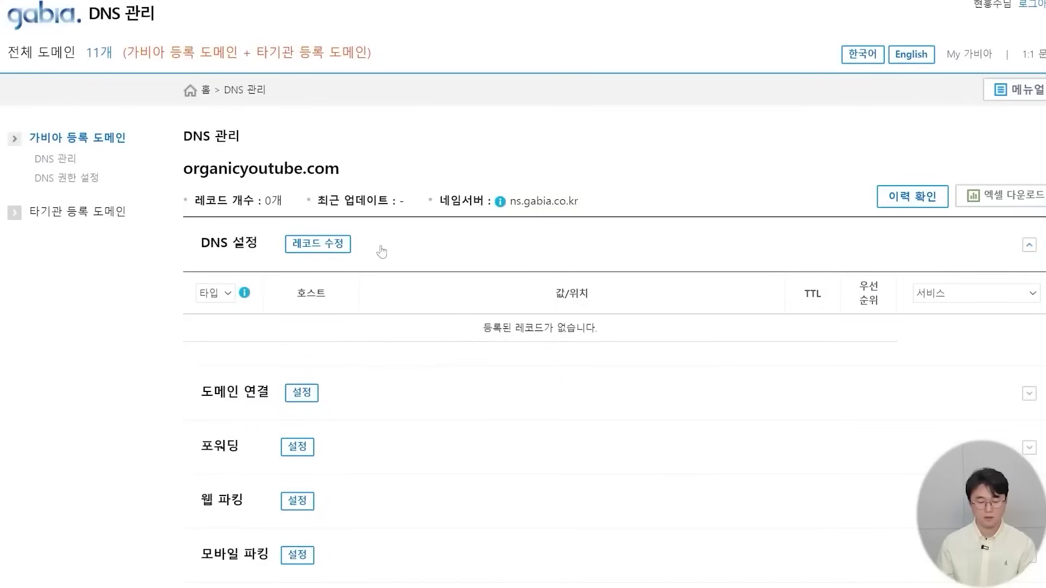
# Add a new A record with host blog pointing to 158.247.226.125
pyautogui.click(318, 246)
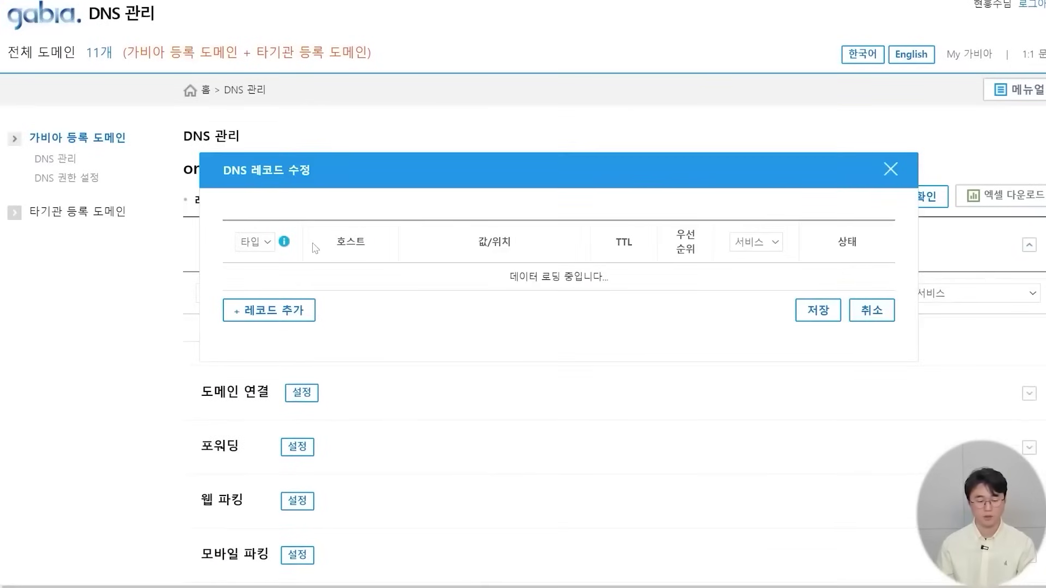
pyautogui.click(295, 315)
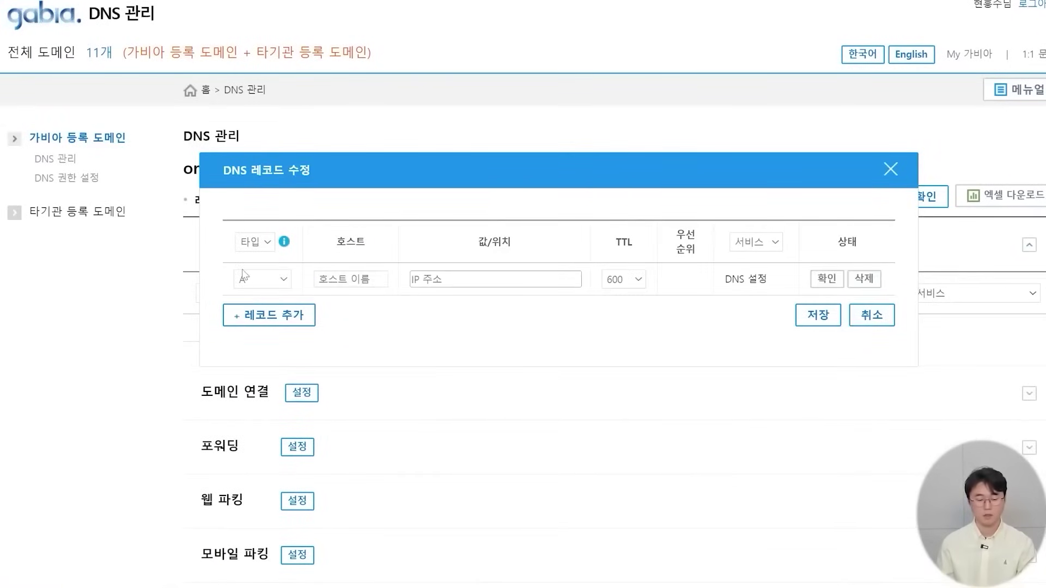
pyautogui.click(270, 280)
pyautogui.click(273, 297)
pyautogui.click(367, 280)
pyautogui.click(357, 280)
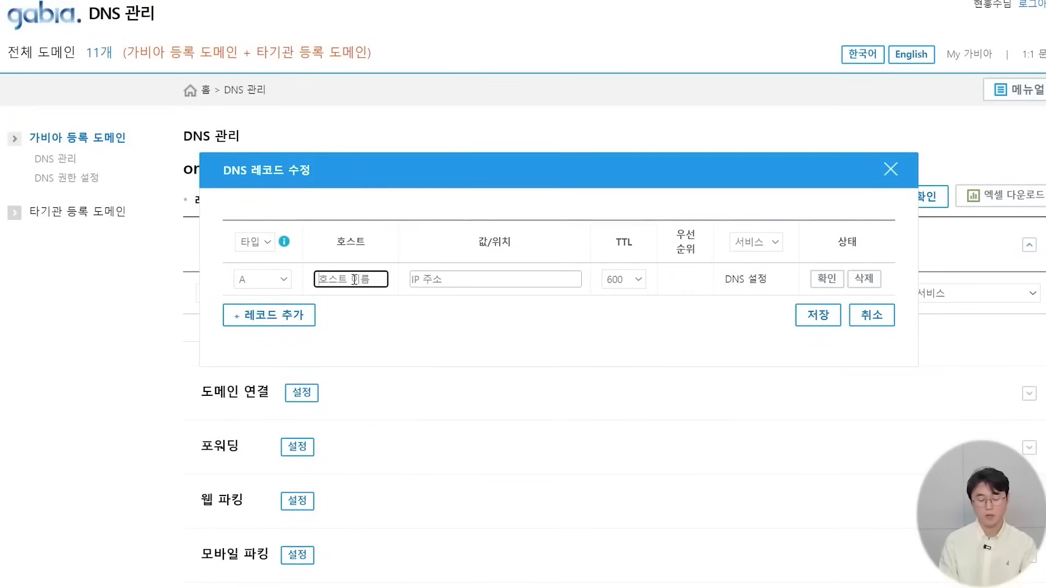
pyautogui.write('blog')
pyautogui.click(459, 280)
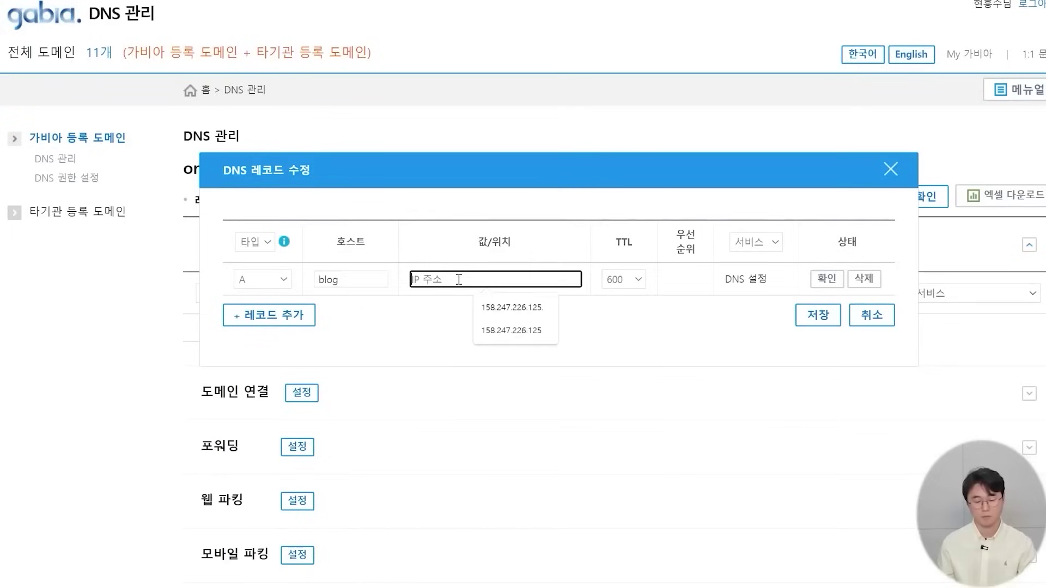
pyautogui.write('158.247.226.125')
pyautogui.click(426, 316)
pyautogui.click(493, 275)
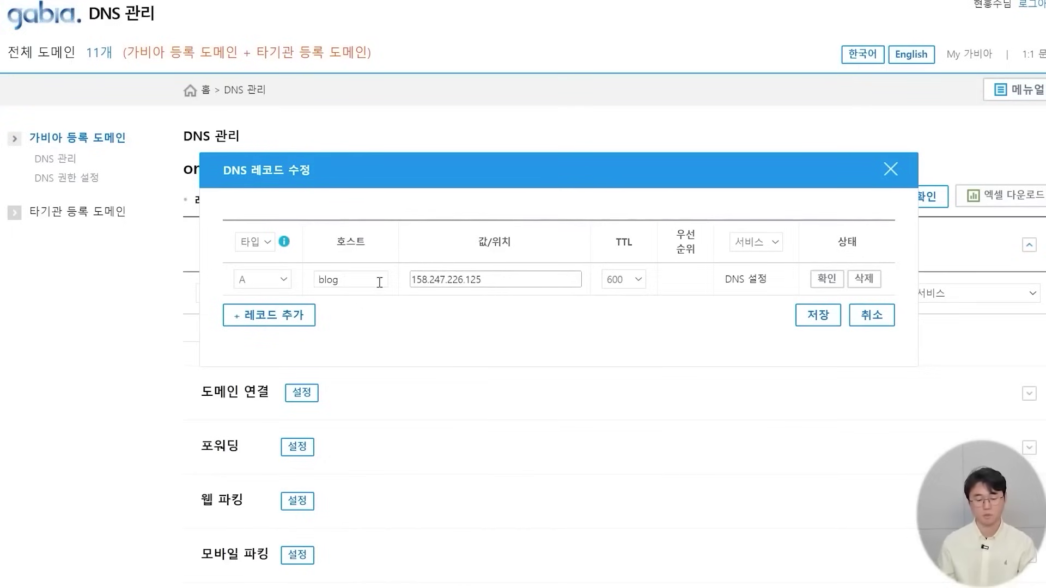
# Change the A record's host to @, confirm it, and save the DNS changes
pyautogui.moveTo(367, 284); pyautogui.dragTo(255, 287)
pyautogui.press('BackSpace')
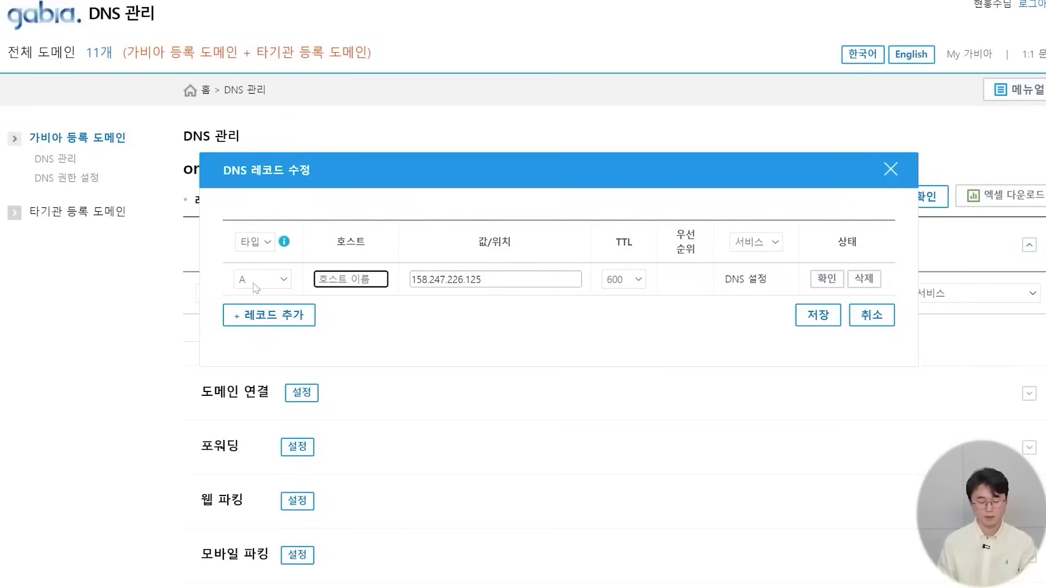
pyautogui.write('@')
pyautogui.click(828, 278)
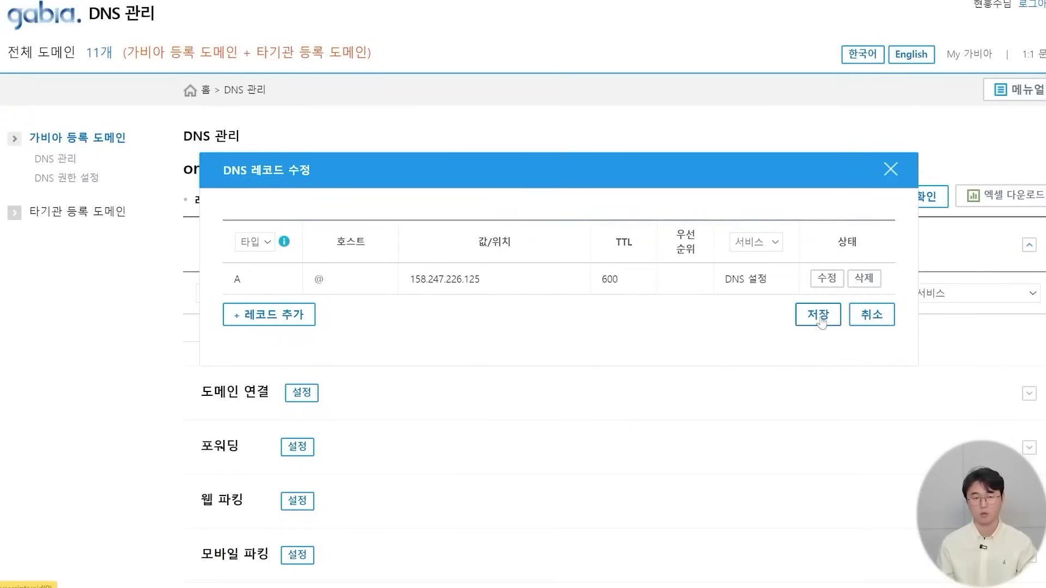
pyautogui.click(819, 321)
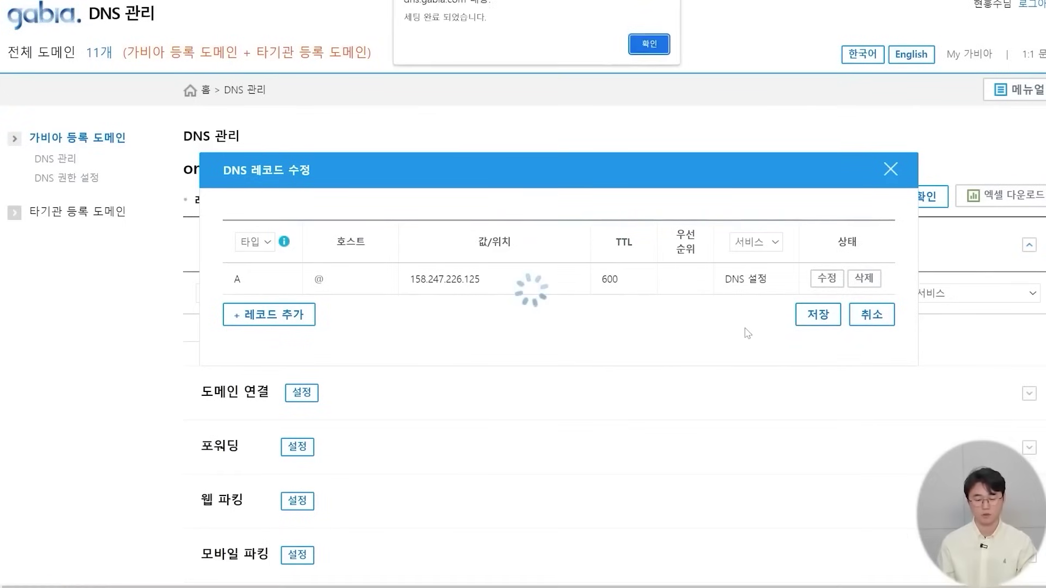
pyautogui.moveTo(422, 17); pyautogui.dragTo(486, 18)
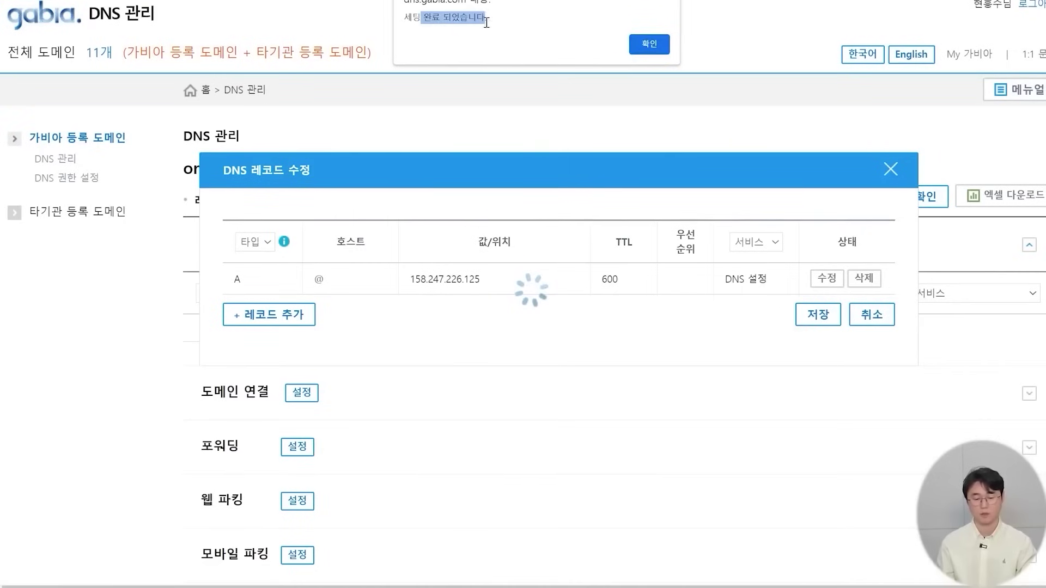
pyautogui.click(654, 47)
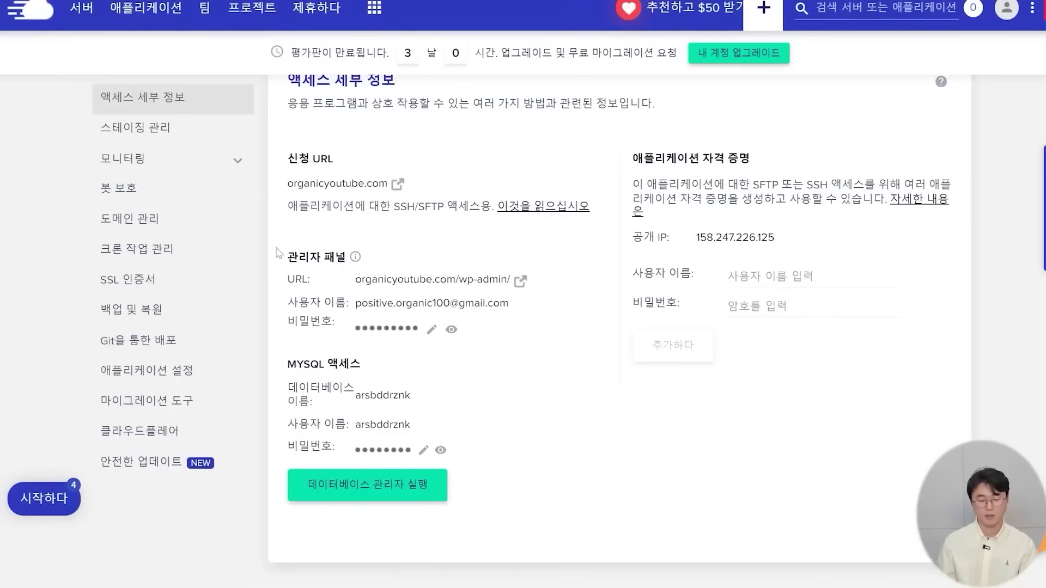
# Open the organicyoutube.com/wp-admin admin panel from Access Details in a new tab
pyautogui.moveTo(280, 256); pyautogui.dragTo(460, 292)
pyautogui.click(424, 254)
pyautogui.click(483, 254)
pyautogui.moveTo(457, 281); pyautogui.dragTo(500, 280)
pyautogui.click(505, 279)
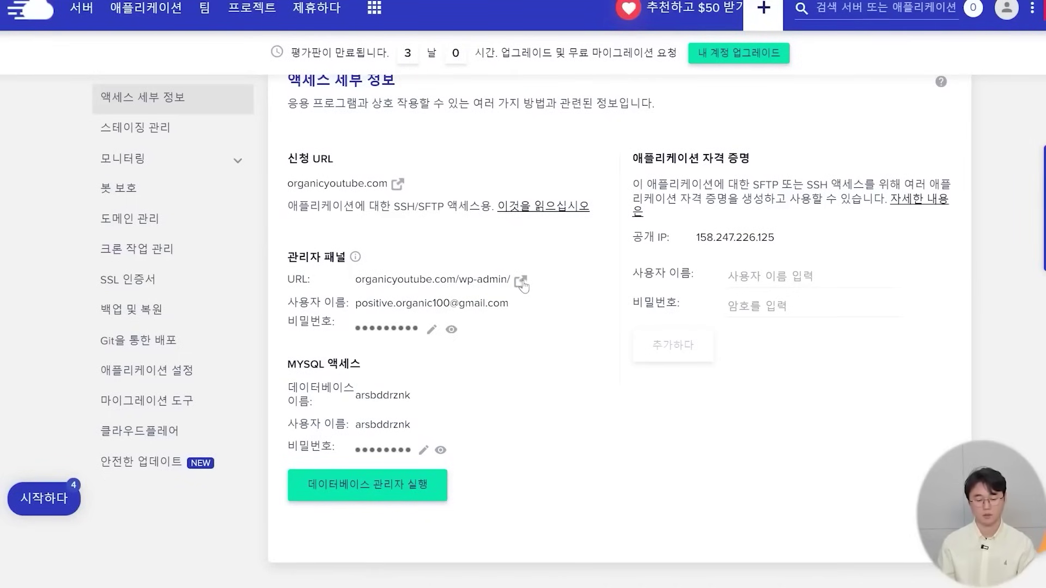
pyautogui.click(520, 281)
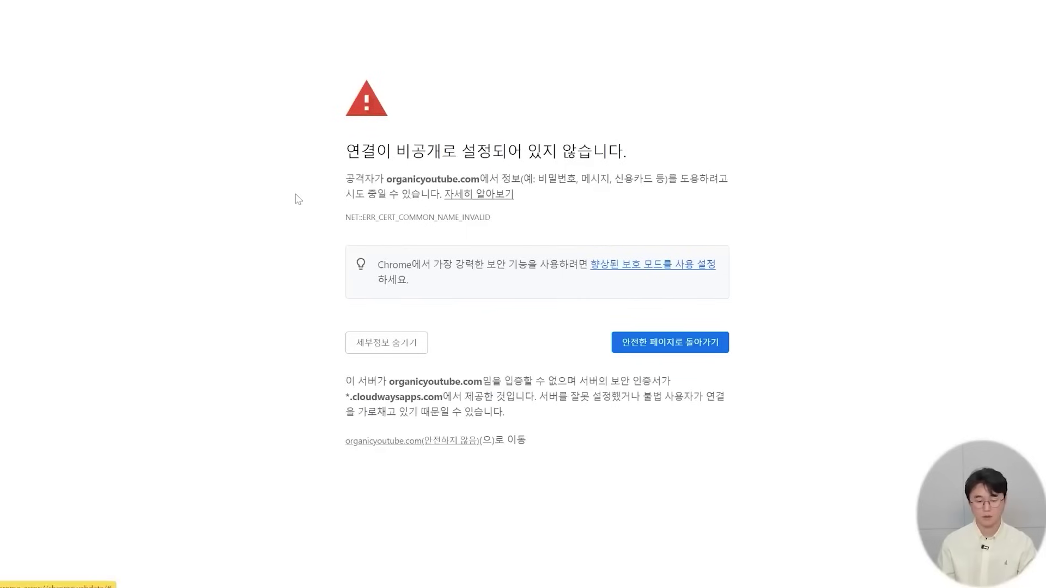
# Inspect the connection-not-private warning and certificate details for organicyoutube.com
pyautogui.moveTo(344, 156); pyautogui.dragTo(698, 153)
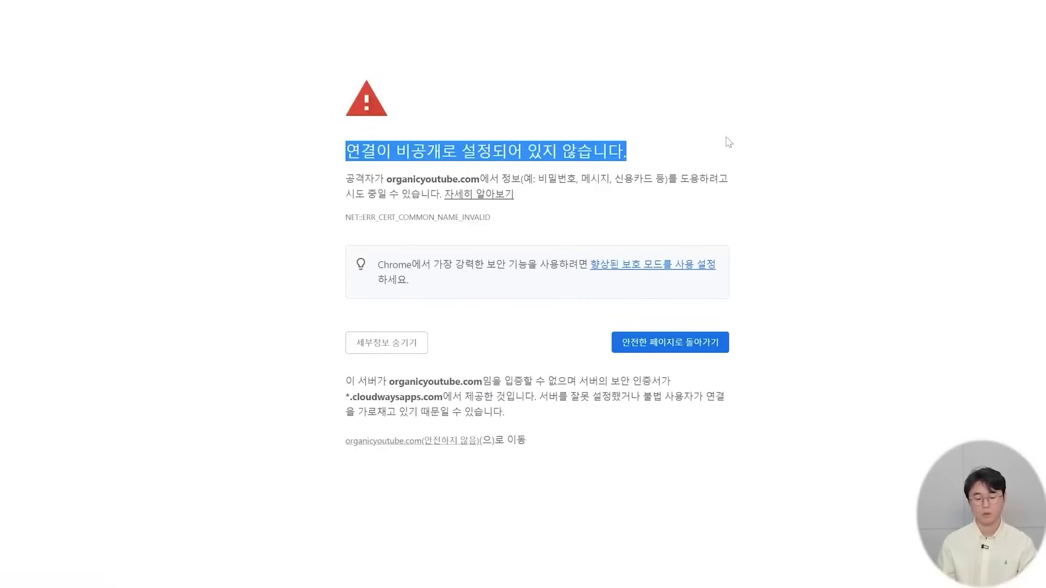
pyautogui.click(460, 143)
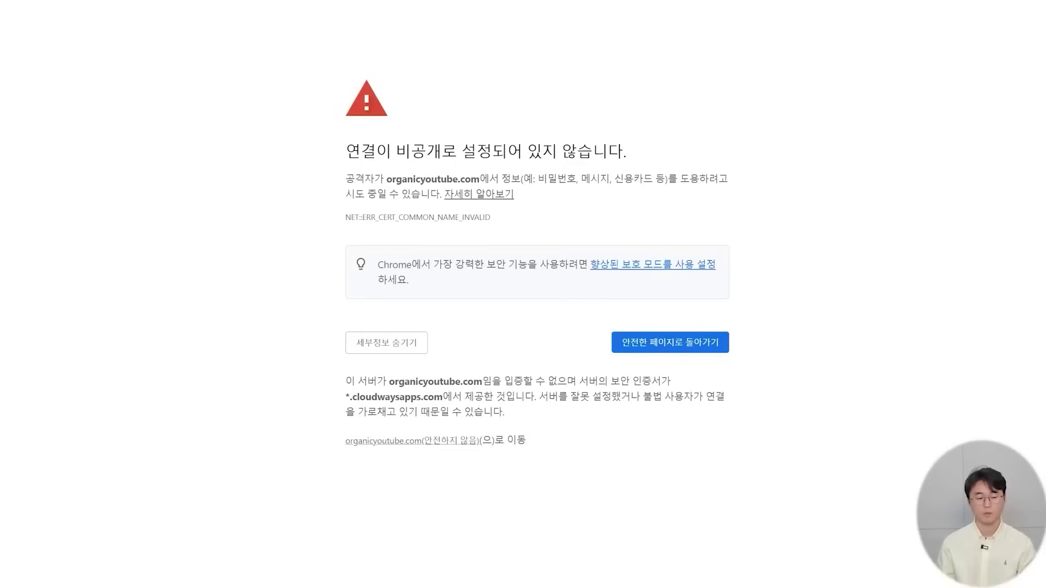
pyautogui.click(70, 0)
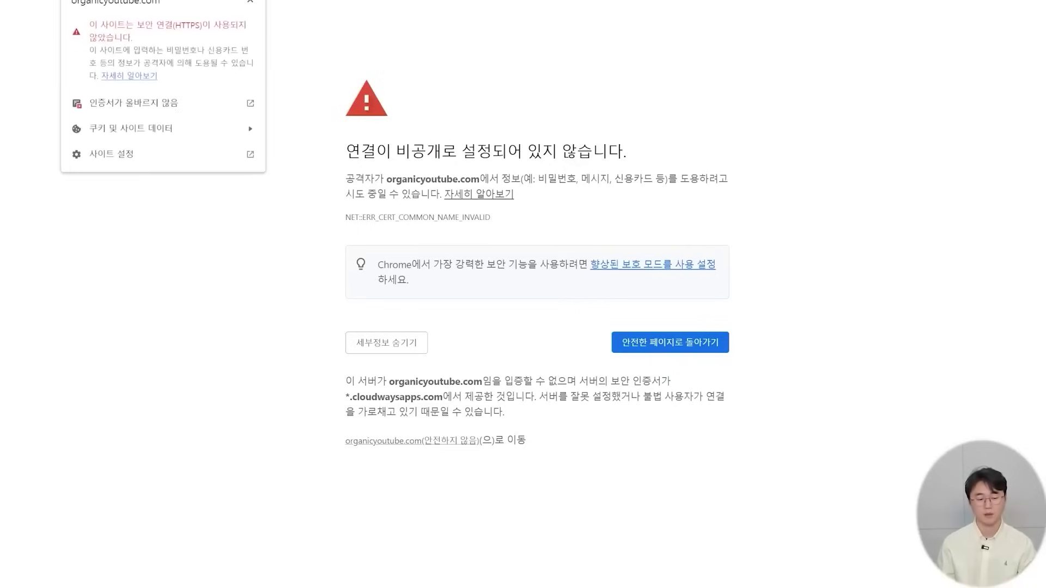
pyautogui.press('Escape')
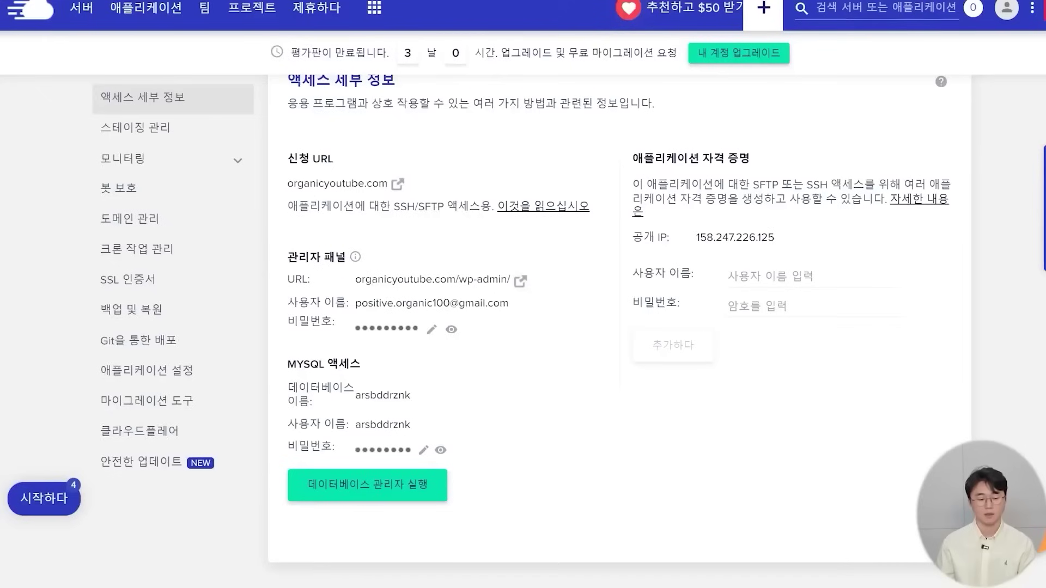
# Install a Let's Encrypt certificate for organicyoutube.com, registered to the admin e-mail address
pyautogui.click(140, 287)
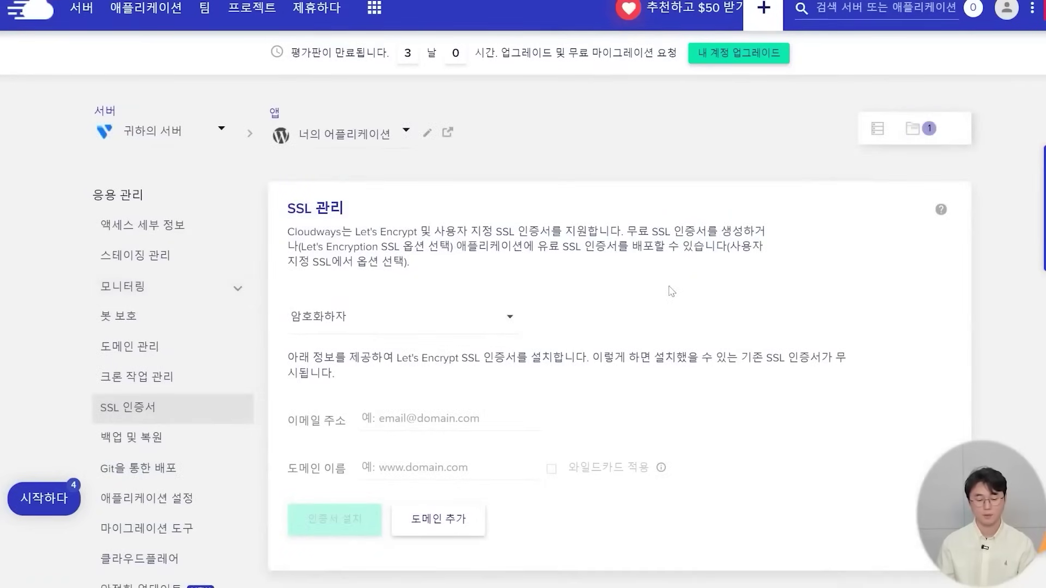
pyautogui.scroll(-2, 670, 292)
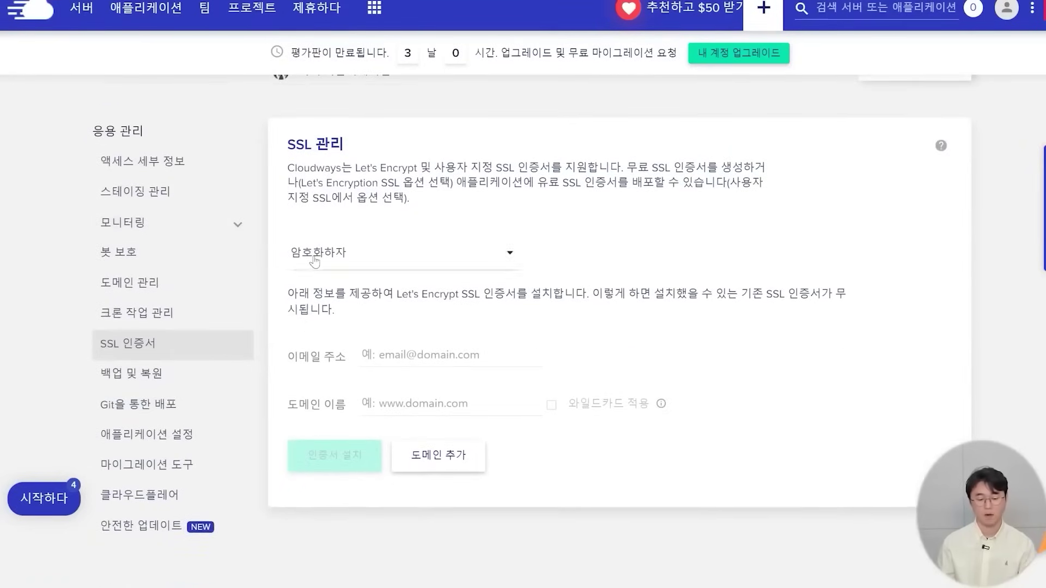
pyautogui.click(316, 256)
pyautogui.click(334, 254)
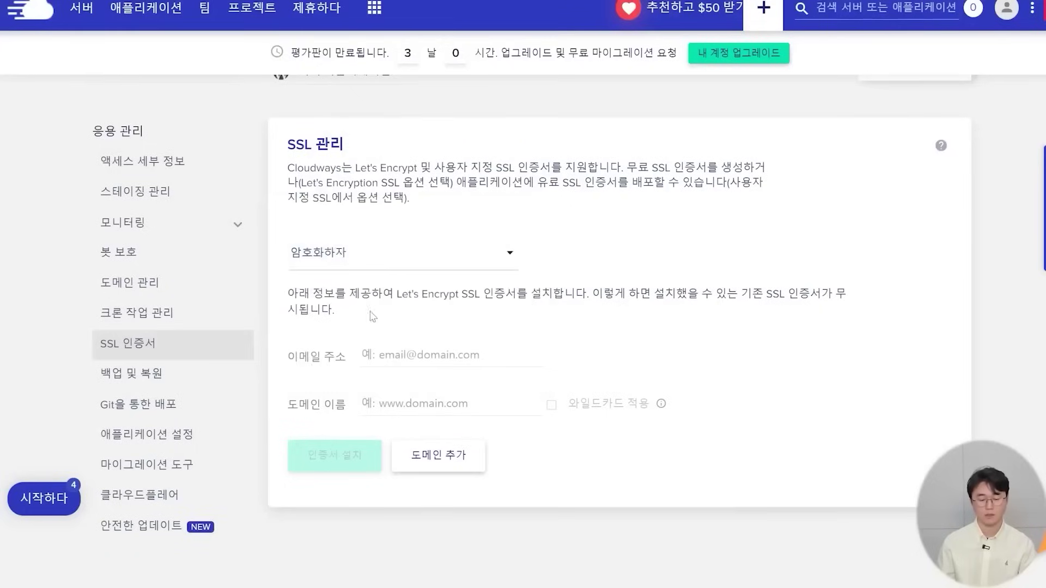
pyautogui.click(417, 355)
pyautogui.hotkey('ctrl', 'v')
pyautogui.click(453, 404)
pyautogui.click(453, 405)
pyautogui.press('super+v')
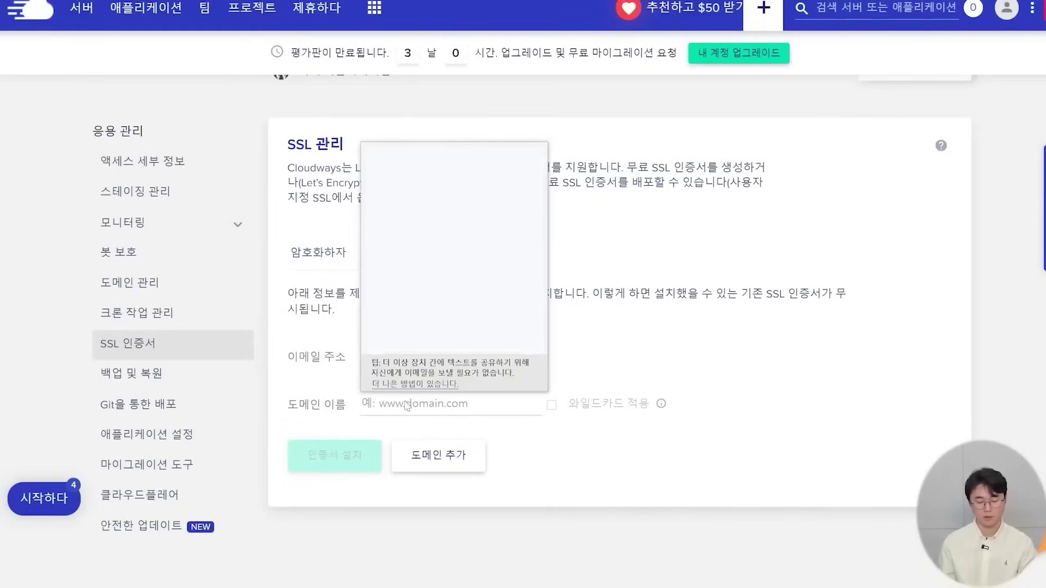
pyautogui.press('Return')
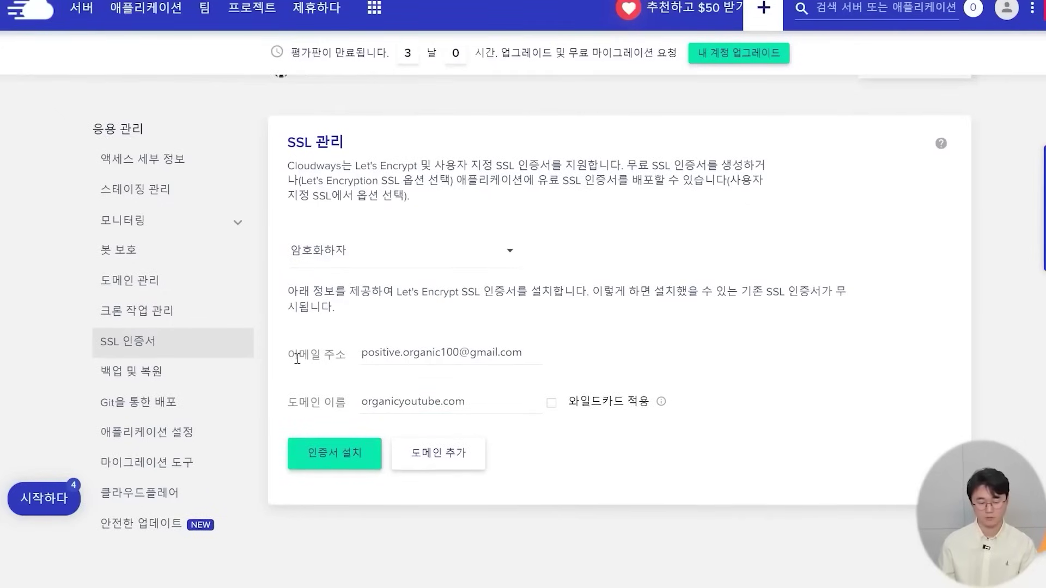
pyautogui.click(336, 461)
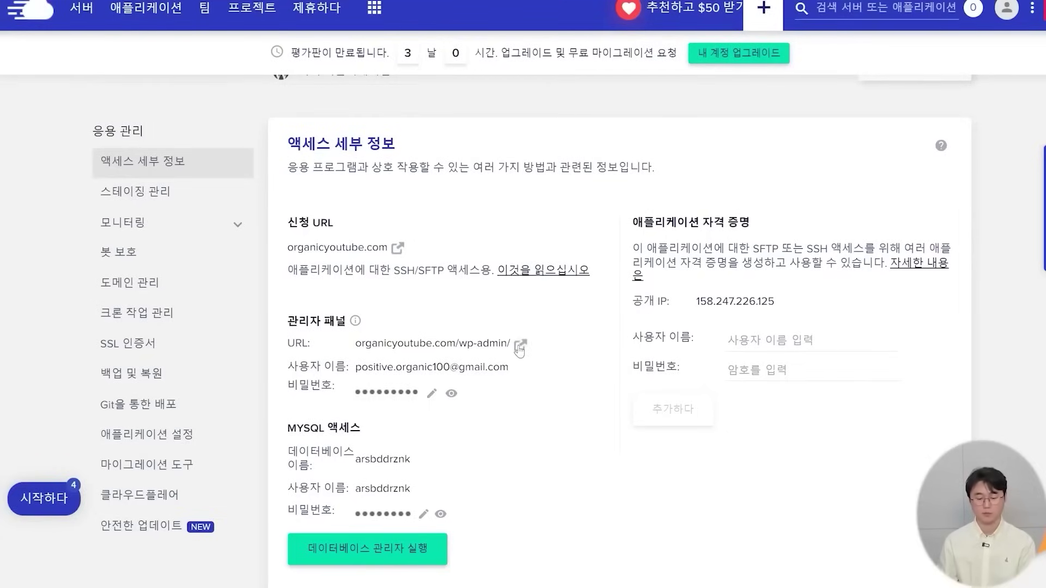
# Open the WordPress admin login page, translated to Korean and enlarged, and enter the admin e-mail as username
pyautogui.click(519, 345)
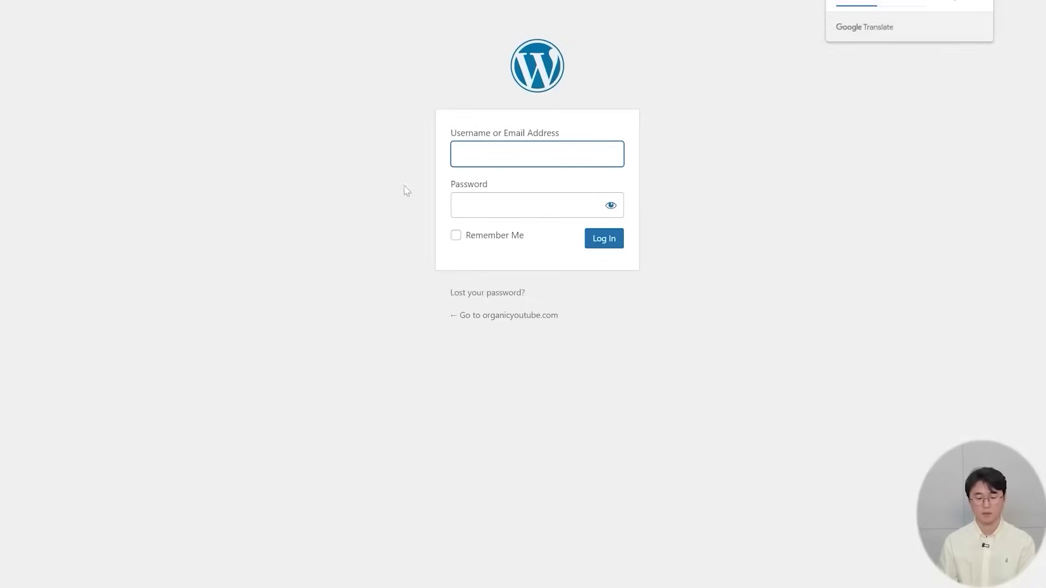
pyautogui.click(902, 5)
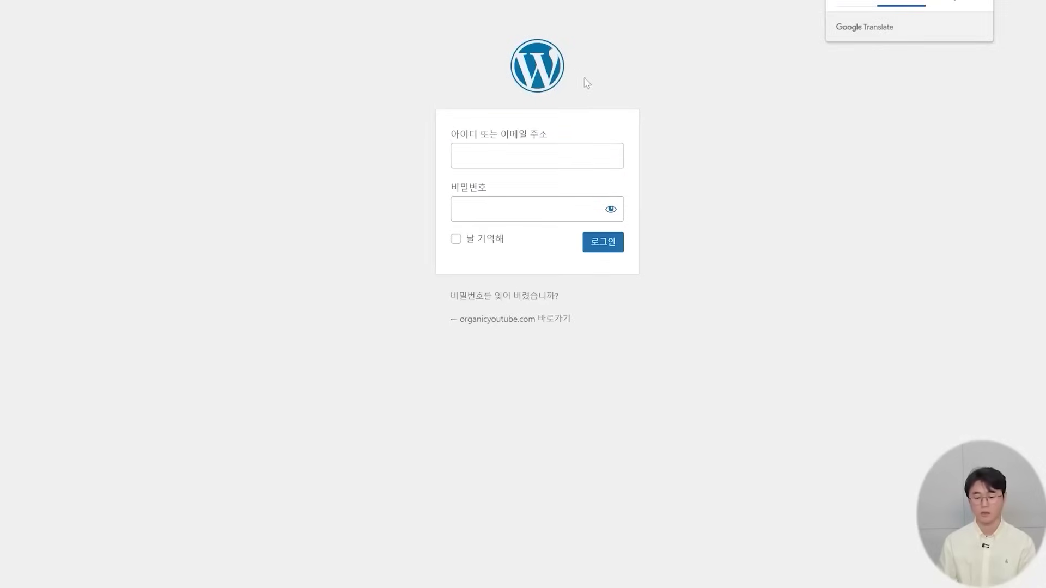
pyautogui.hotkey('ctrl', '+')
pyautogui.hotkey('ctrl', '+')
pyautogui.moveTo(411, 159); pyautogui.dragTo(599, 155)
pyautogui.click(602, 148)
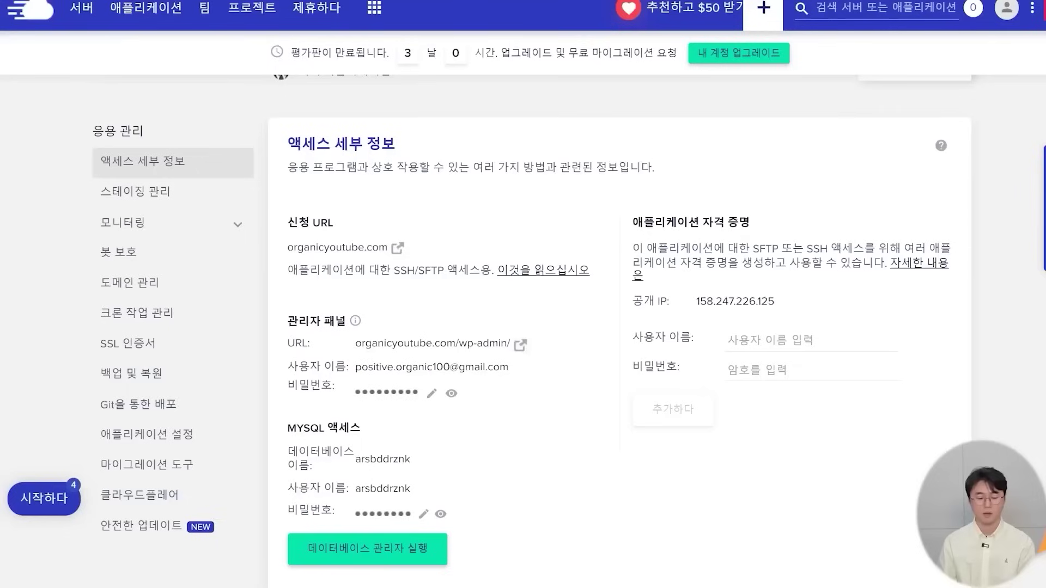
pyautogui.moveTo(356, 372); pyautogui.dragTo(493, 374)
pyautogui.click(467, 375)
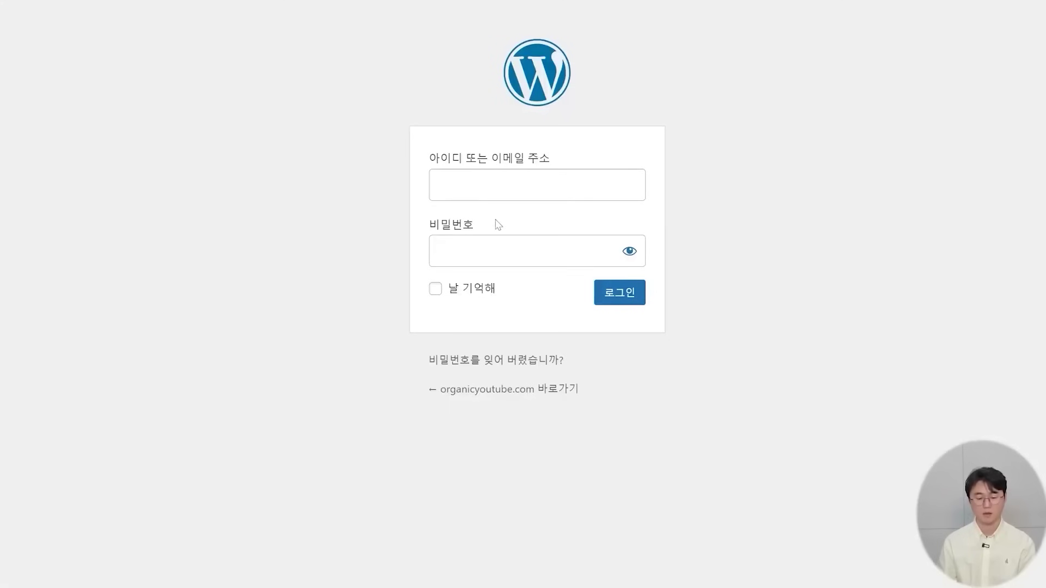
pyautogui.click(482, 182)
pyautogui.hotkey('ctrl', 'v')
pyautogui.click(365, 180)
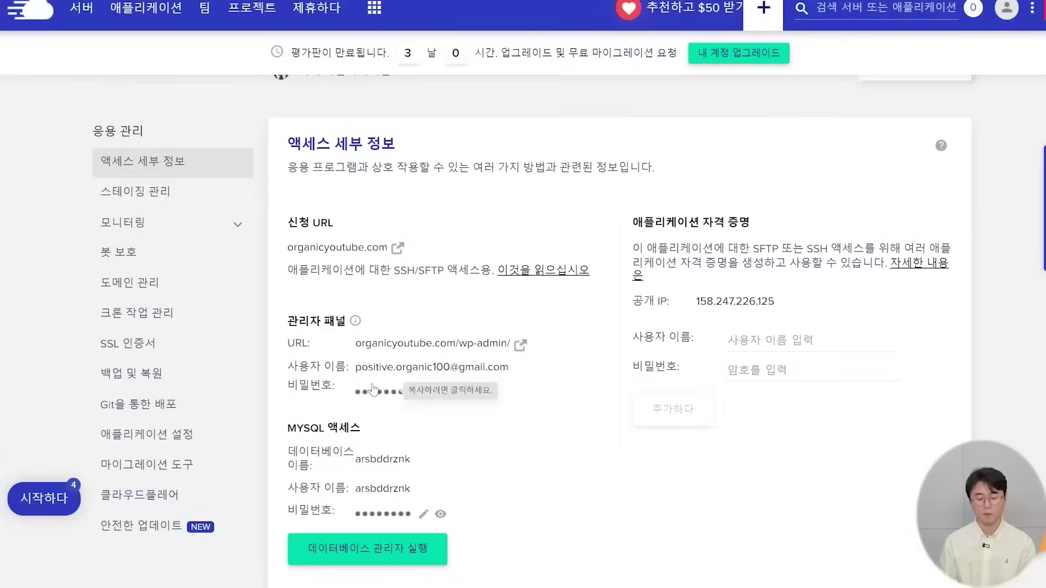
# Replace the admin panel password in Cloudways with a new password, then return to the WordPress password field
pyautogui.click(452, 394)
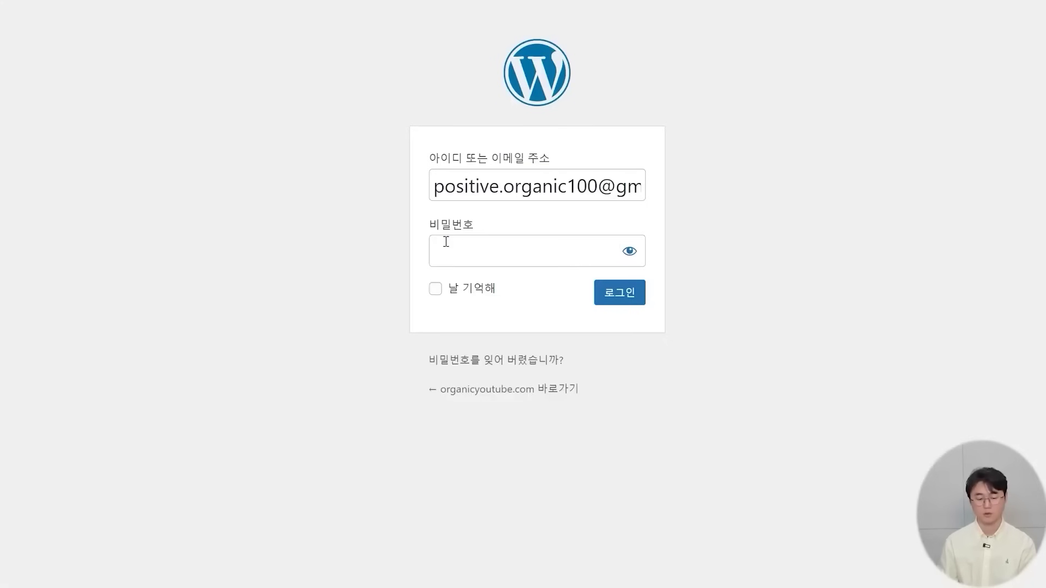
pyautogui.click(447, 242)
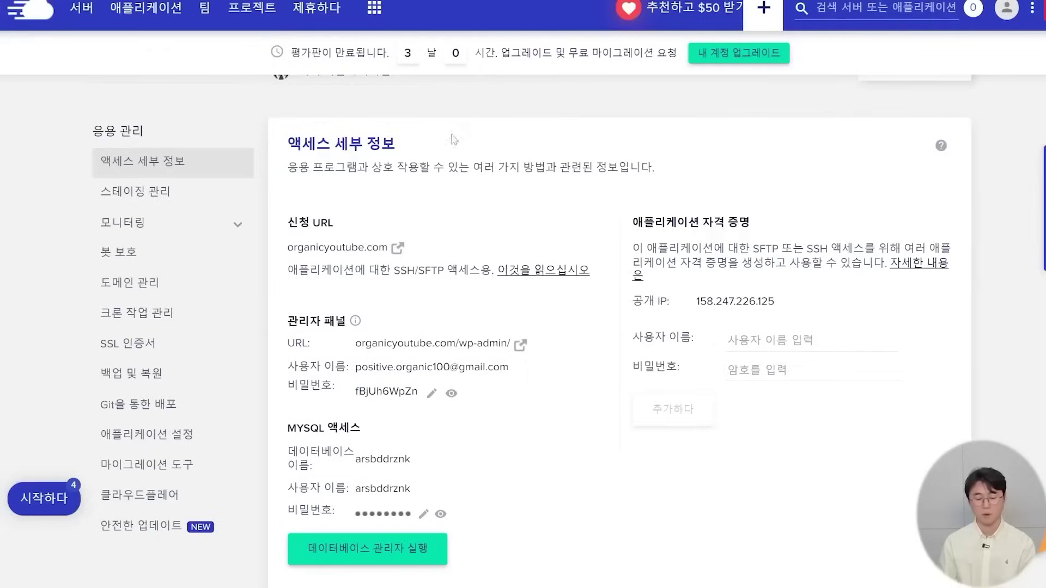
pyautogui.click(434, 394)
pyautogui.moveTo(434, 394); pyautogui.dragTo(367, 402)
pyautogui.press('BackSpace')
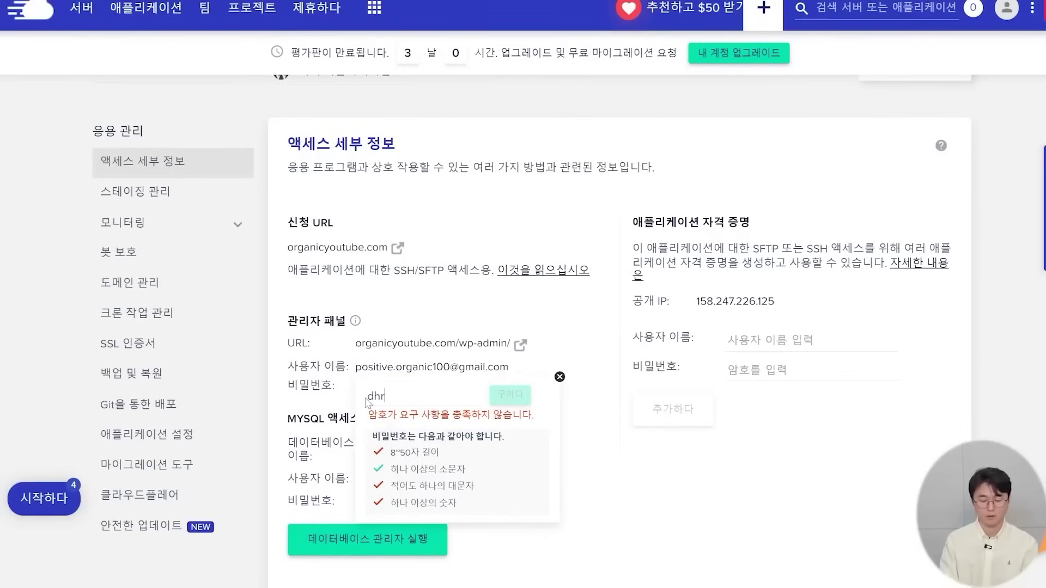
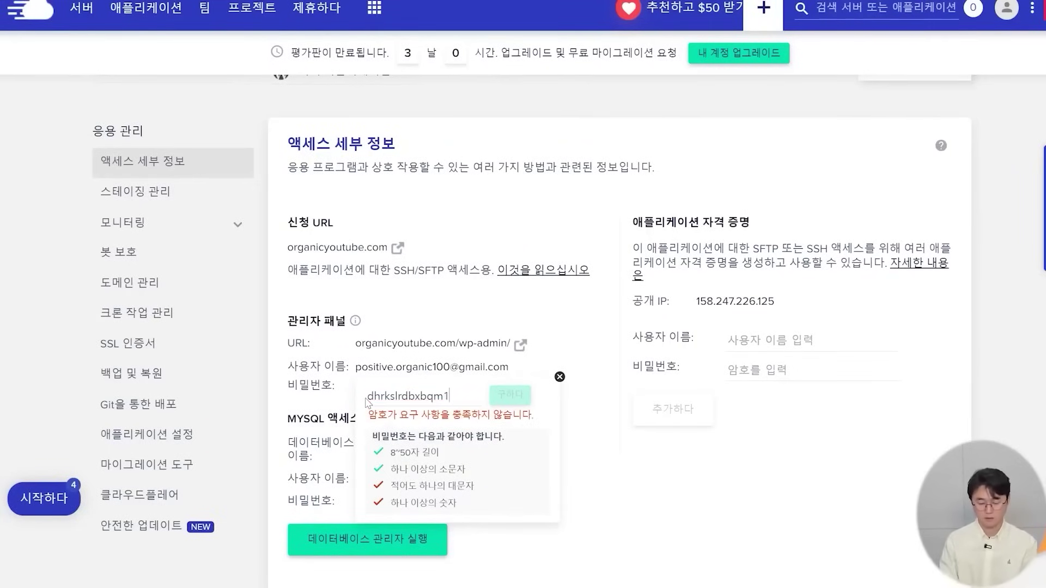
pyautogui.press('Return')
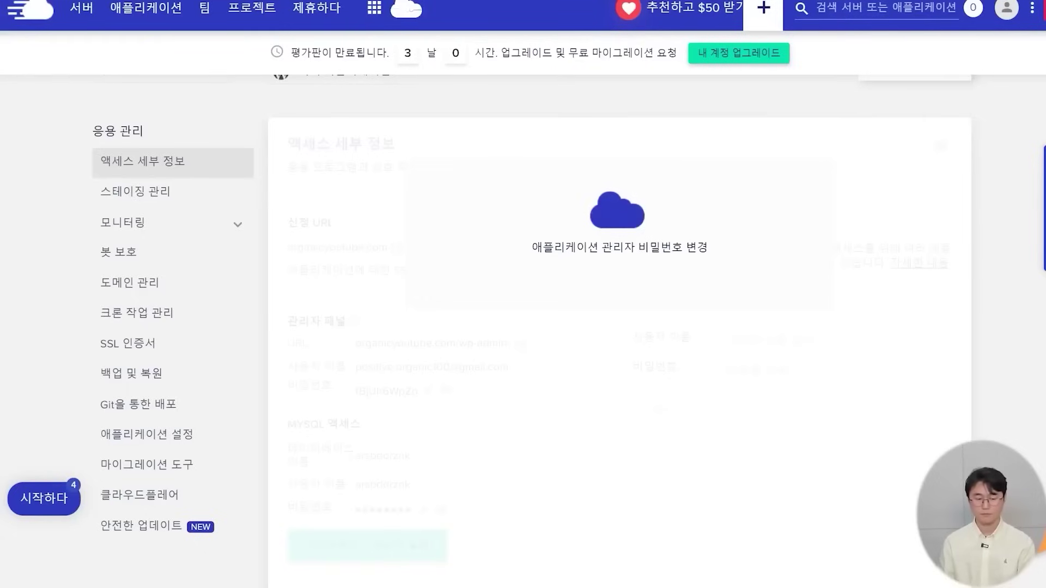
pyautogui.moveTo(227, 1)
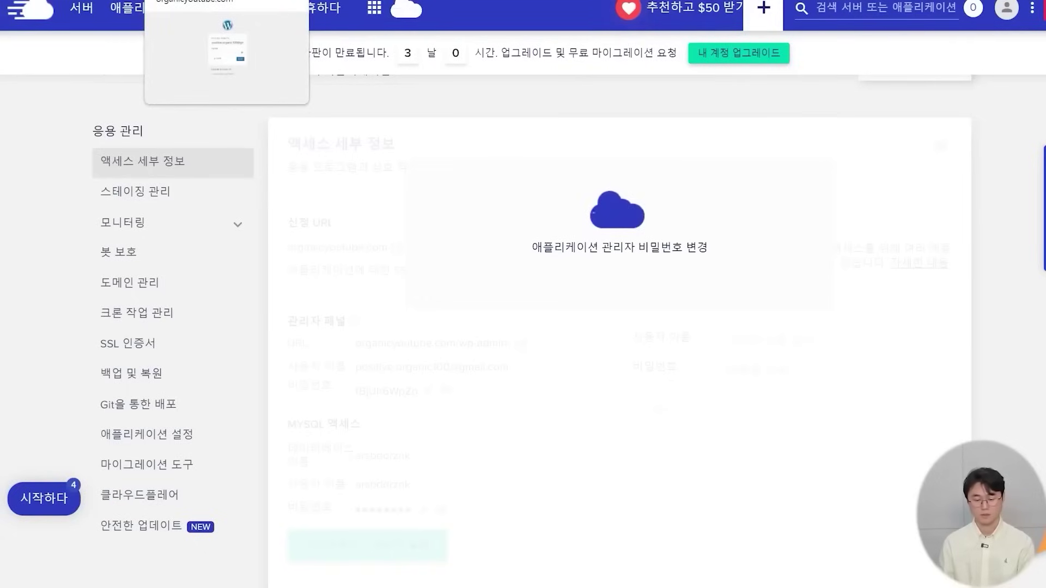
pyautogui.click(227, 1)
pyautogui.click(537, 249)
# Log in to WordPress with the new admin password and dismiss the save-password prompt
pyautogui.write('•••••••••••••••')
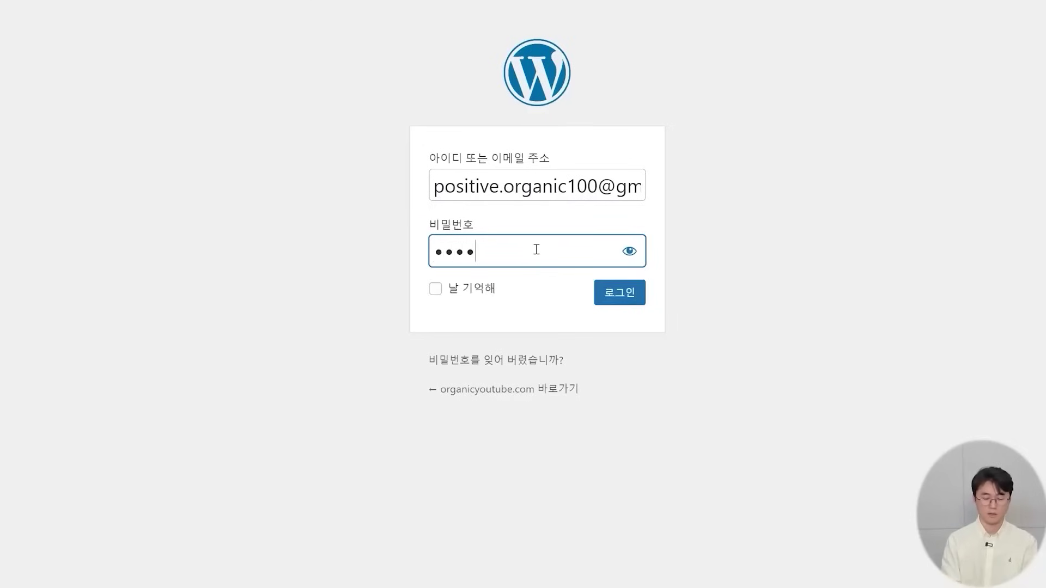
pyautogui.press('Return')
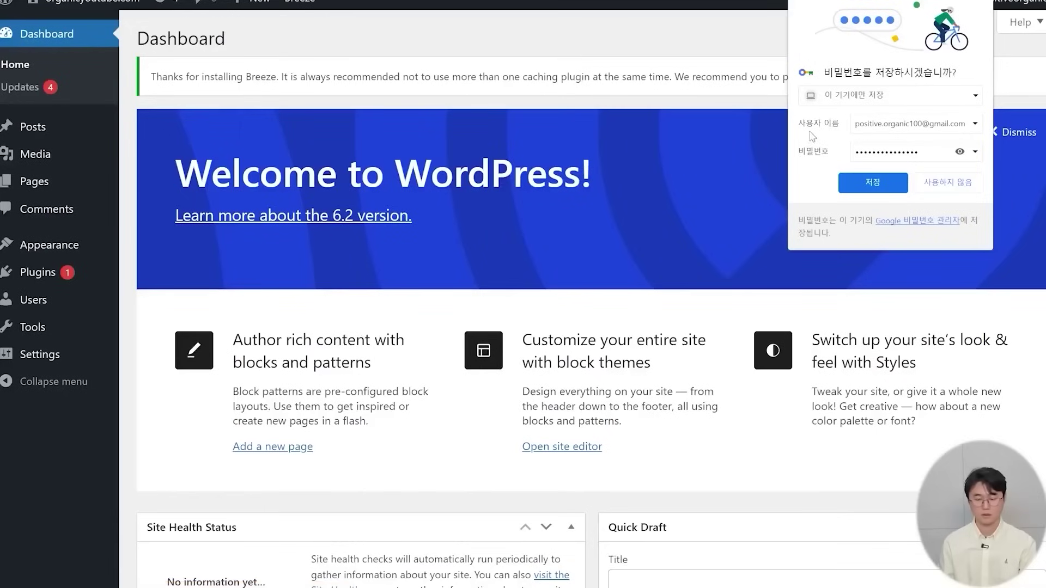
pyautogui.click(533, 59)
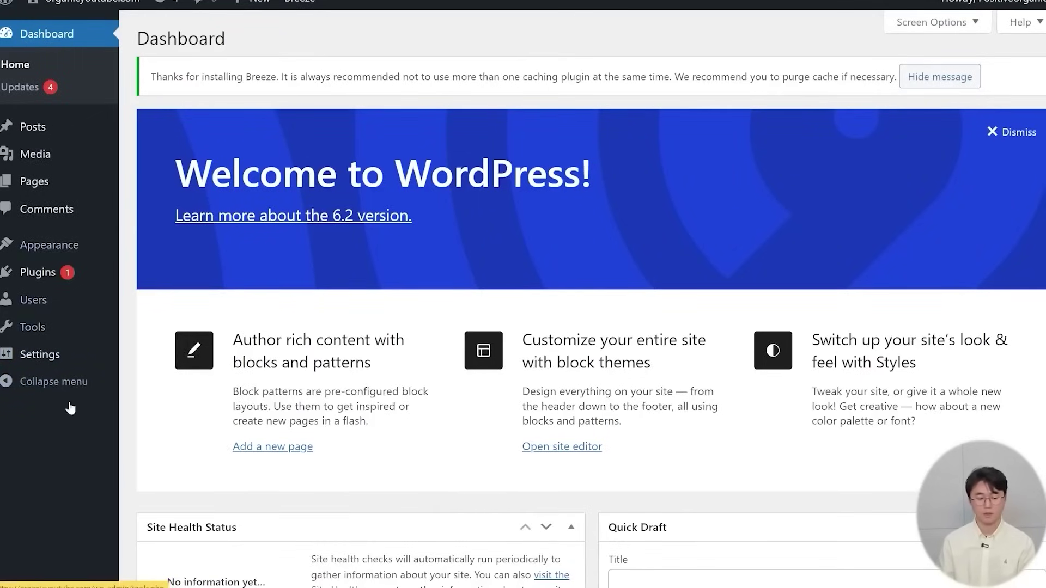
# Open the Settings > General page and look over its fields
pyautogui.moveTo(48, 360)
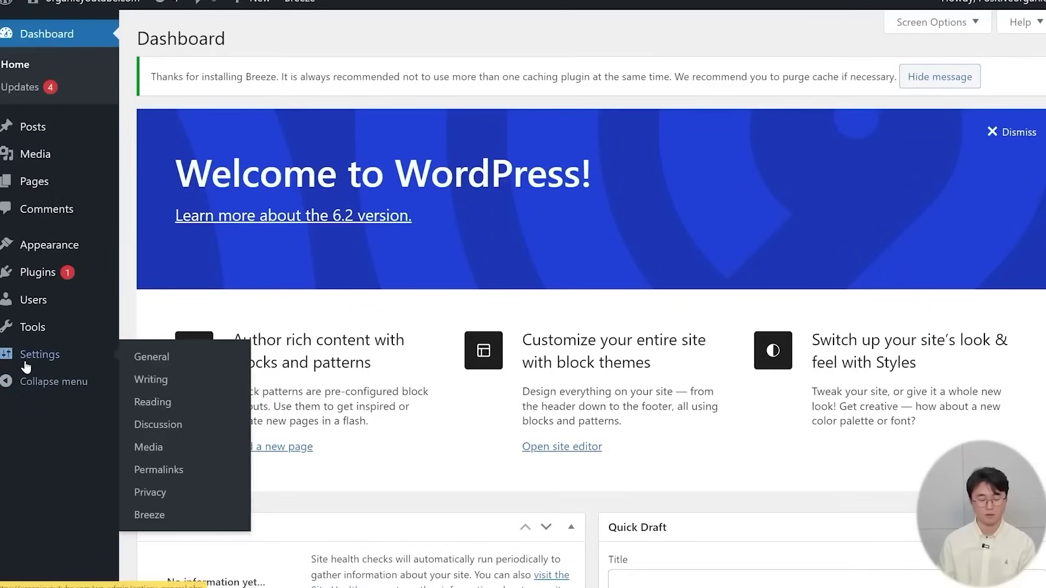
pyautogui.click(36, 363)
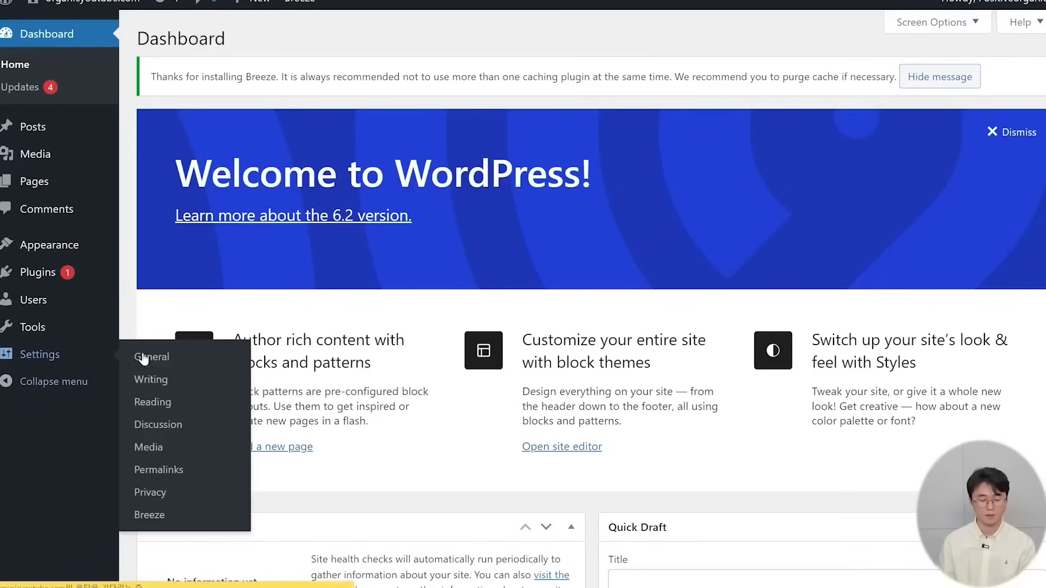
pyautogui.scroll(-5, 234, 294)
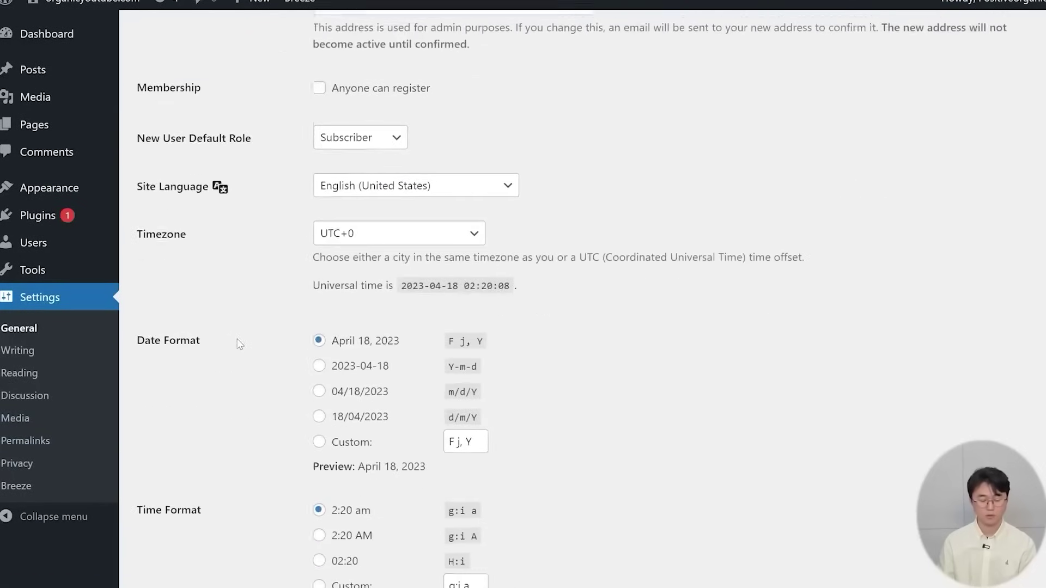
pyautogui.scroll(-4, 237, 343)
pyautogui.scroll(8, 237, 343)
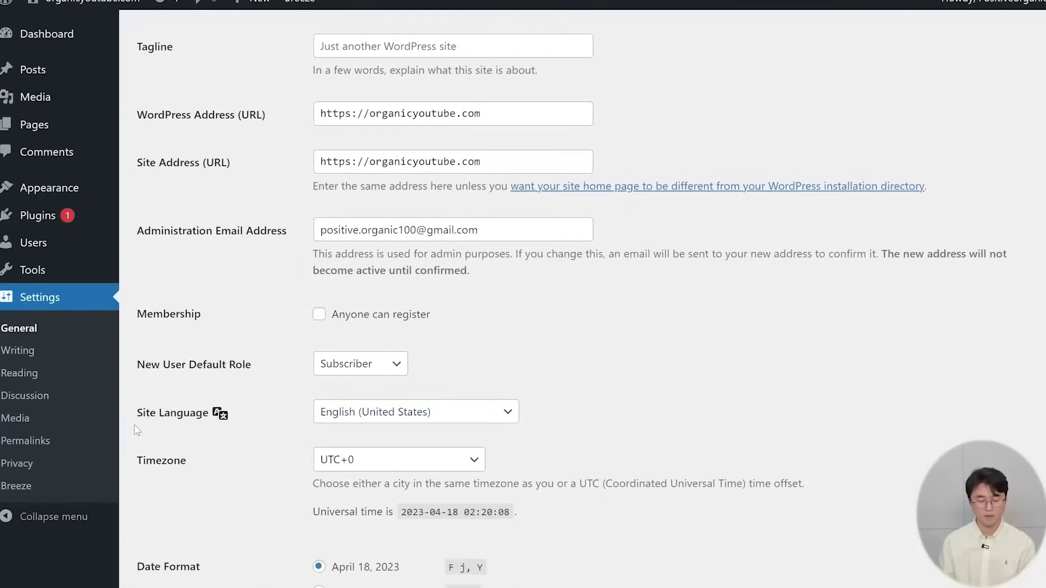
pyautogui.moveTo(130, 422); pyautogui.dragTo(212, 417)
pyautogui.click(251, 436)
pyautogui.scroll(1, 313, 420)
pyautogui.scroll(-1, 316, 423)
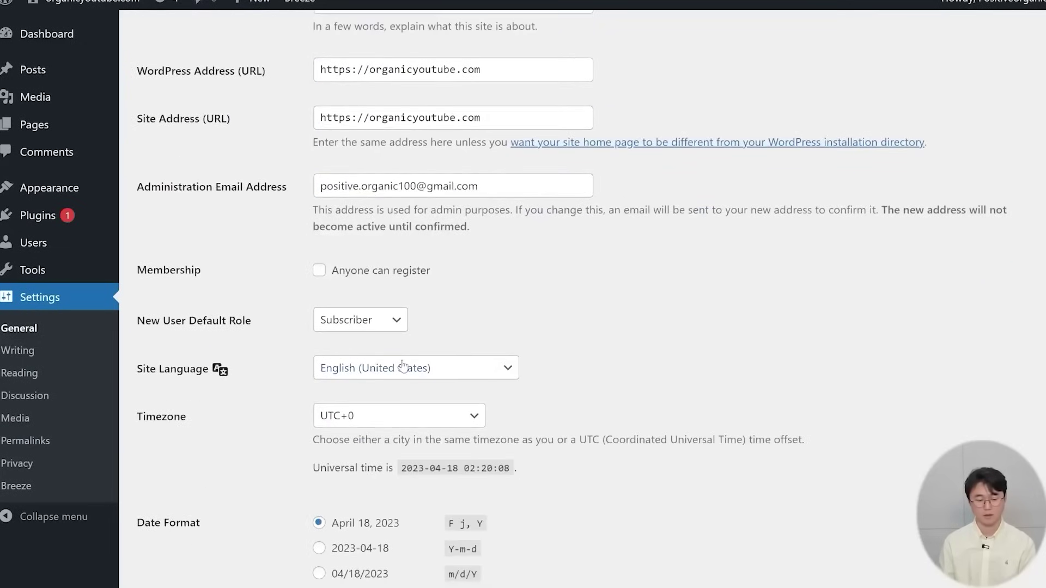
# Choose 한국어 as the Site Language and save the general settings
pyautogui.click(323, 375)
pyautogui.scroll(-15, 451, 109)
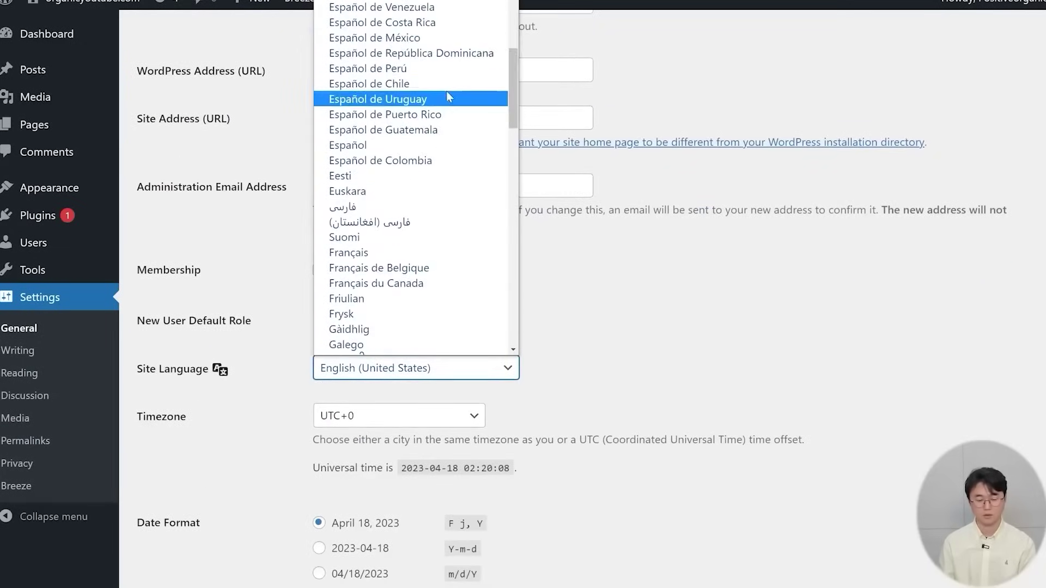
pyautogui.scroll(-15, 452, 119)
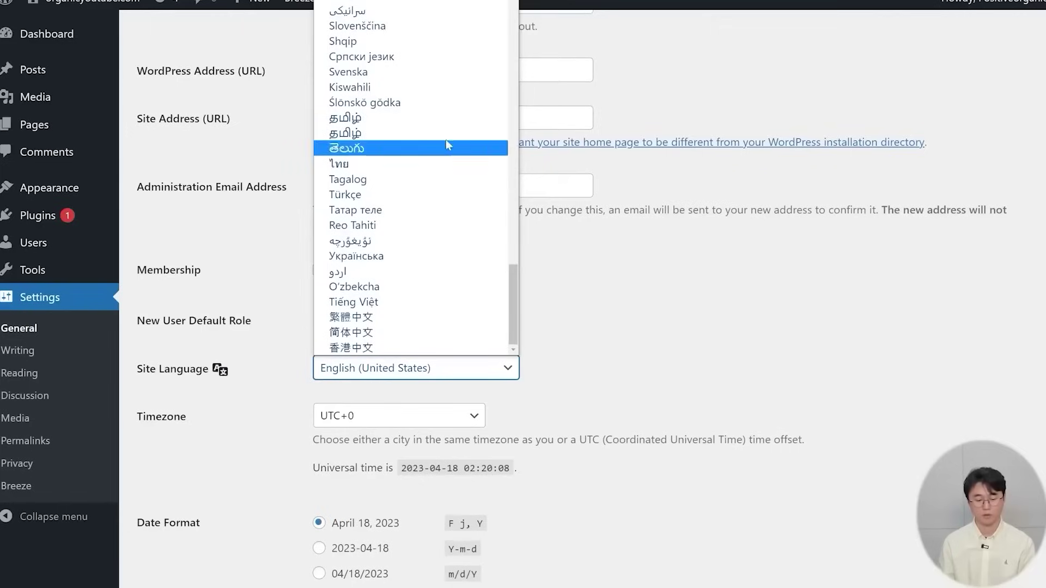
pyautogui.scroll(20, 401, 242)
pyautogui.click(400, 242)
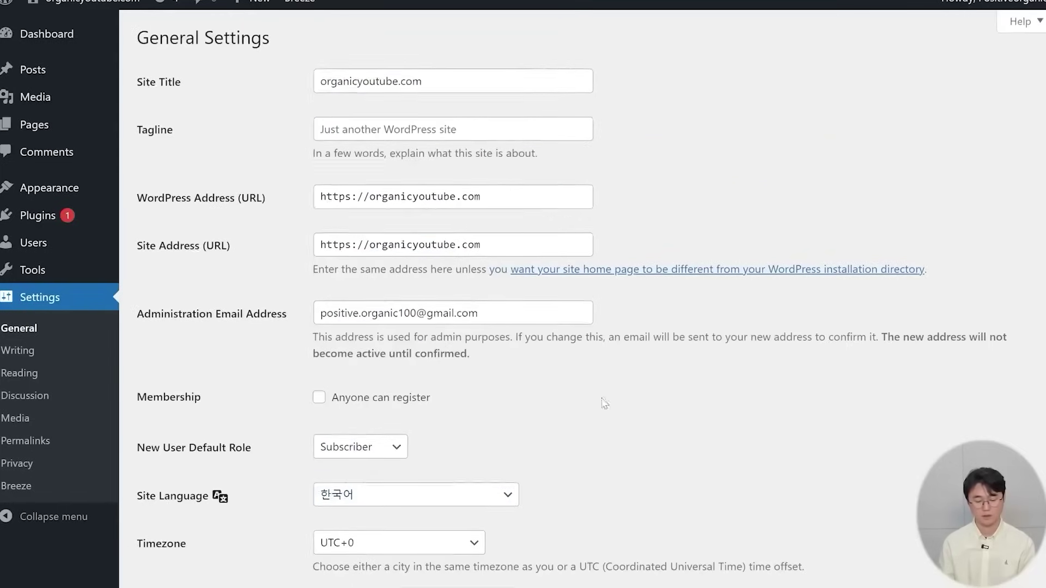
pyautogui.scroll(-8, 545, 392)
pyautogui.scroll(-2, 313, 385)
pyautogui.click(180, 534)
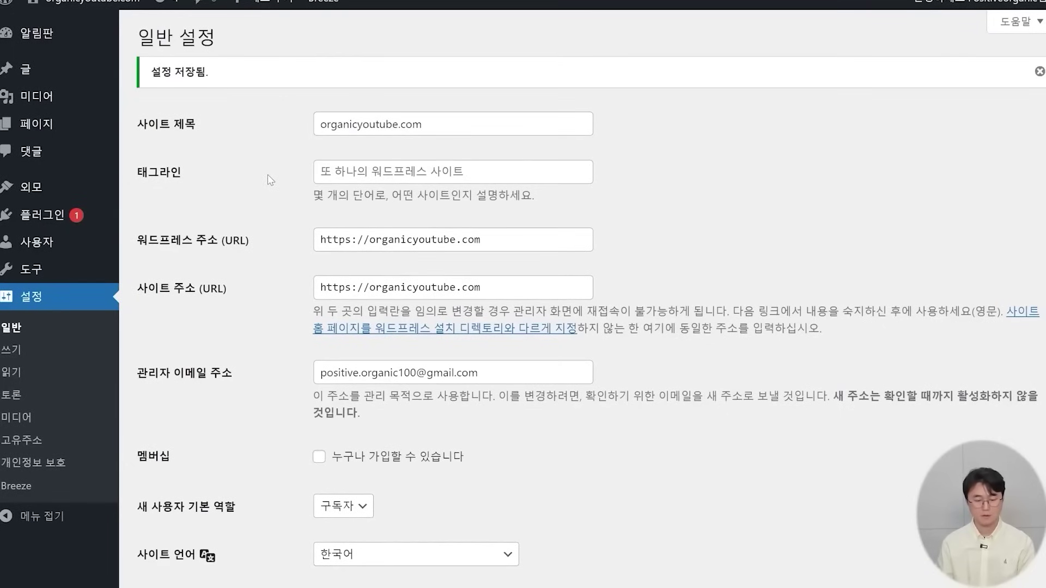
# Change the Site Title from organicyoutube.com to '선한부자 오가닉 유튜브 워드프레스' and save
pyautogui.scroll(-3, 267, 175)
pyautogui.scroll(3, 270, 175)
pyautogui.moveTo(426, 118); pyautogui.dragTo(317, 129)
pyautogui.click(249, 149)
pyautogui.moveTo(465, 114); pyautogui.dragTo(312, 124)
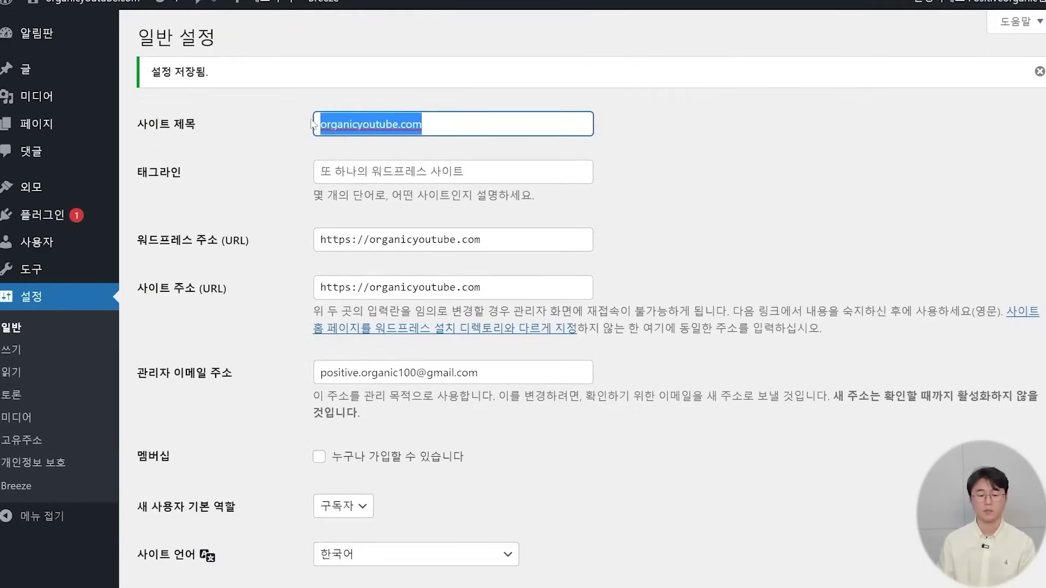
pyautogui.moveTo(448, 118); pyautogui.dragTo(243, 158)
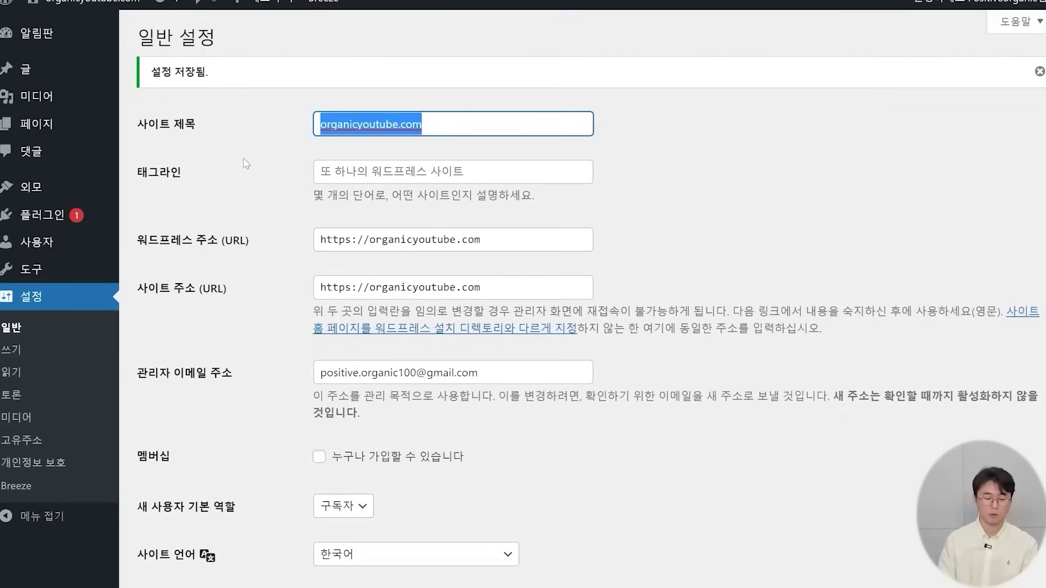
pyautogui.press('BackSpace')
pyautogui.write('선한부자 오가닉 ')
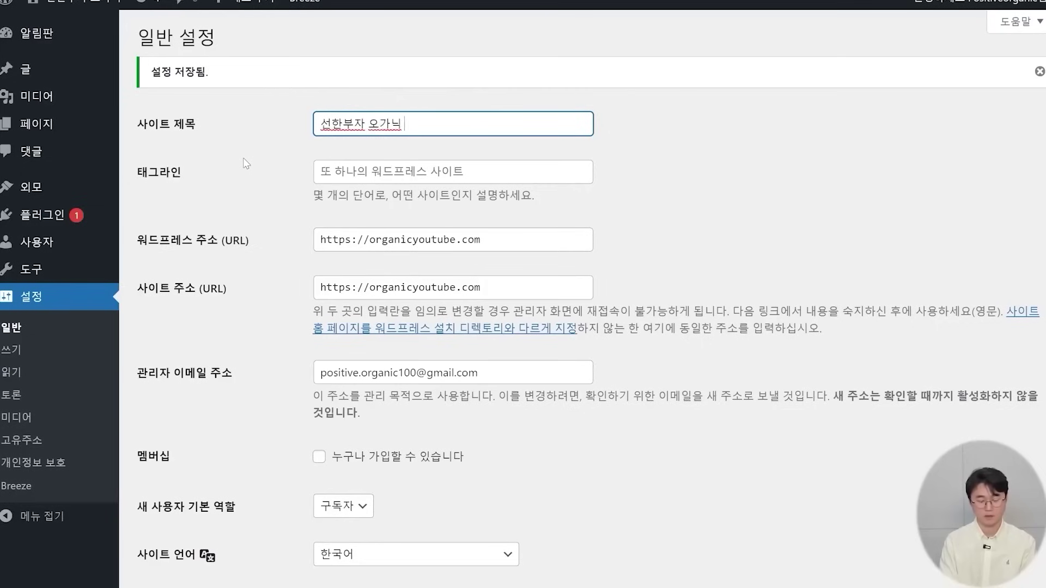
pyautogui.write('유튜브 워드프레스')
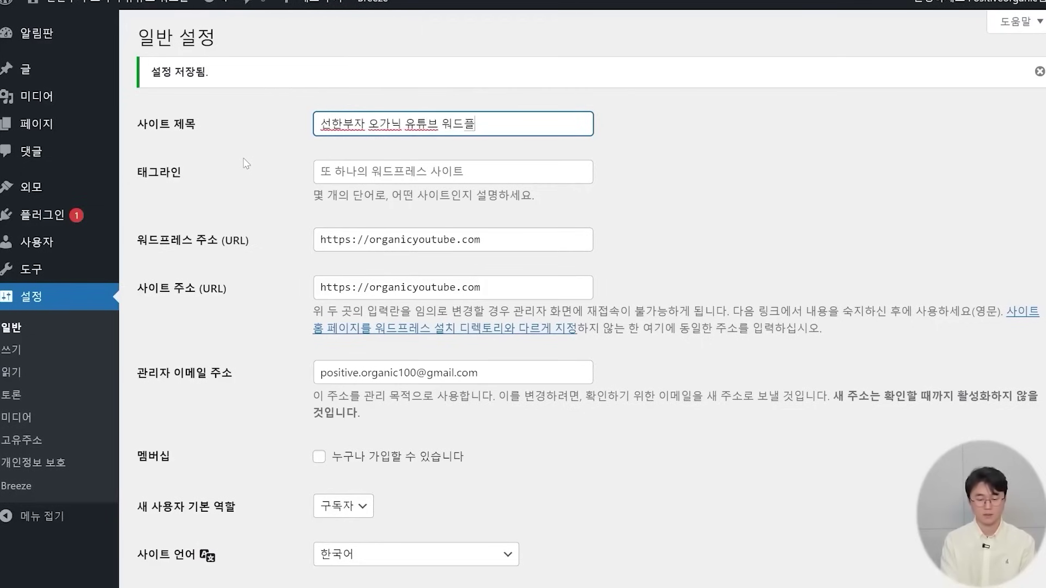
pyautogui.click(246, 164)
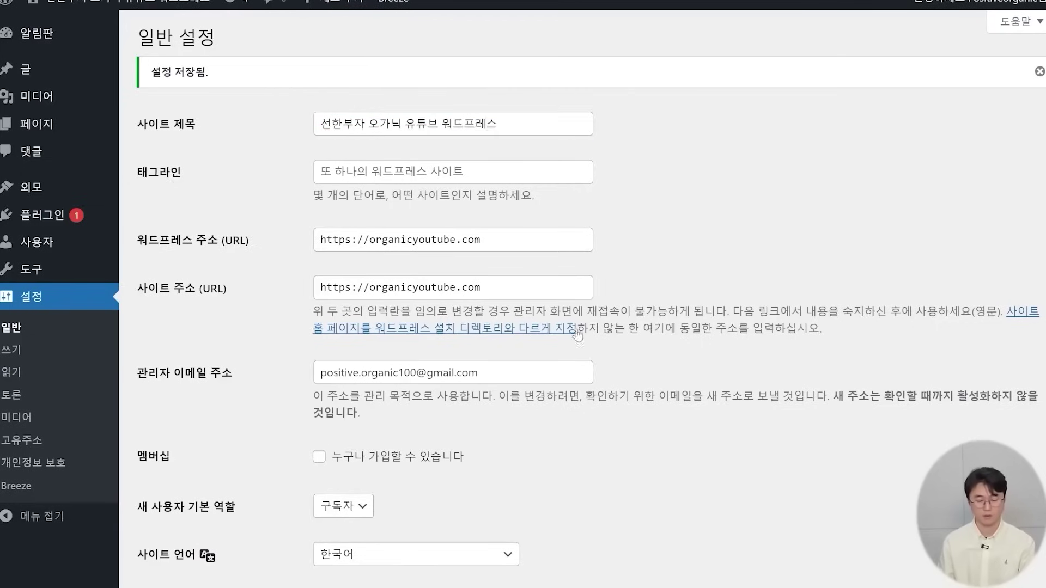
pyautogui.scroll(-3, 294, 239)
pyautogui.scroll(-10, 293, 239)
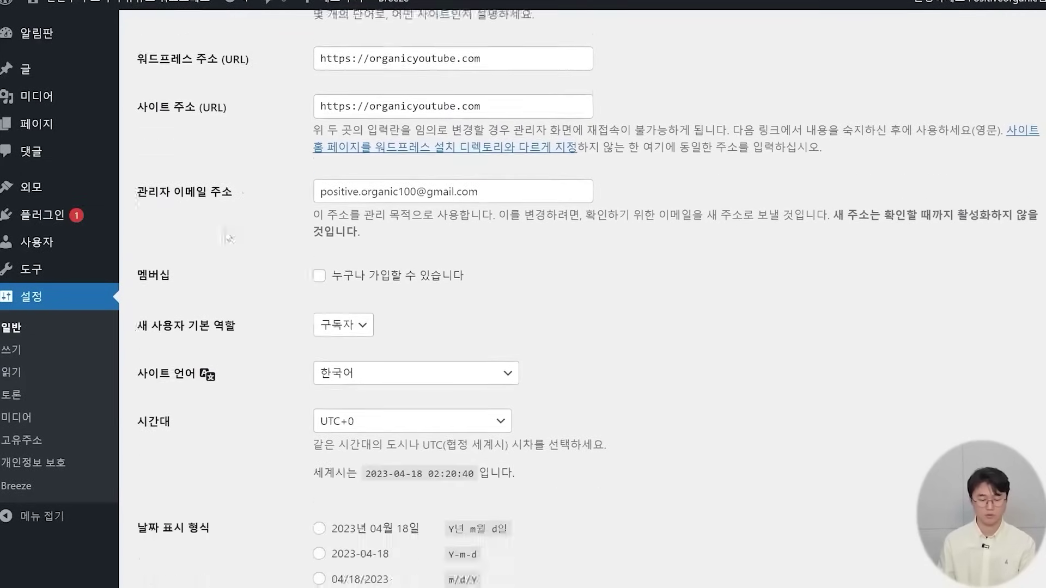
pyautogui.click(188, 512)
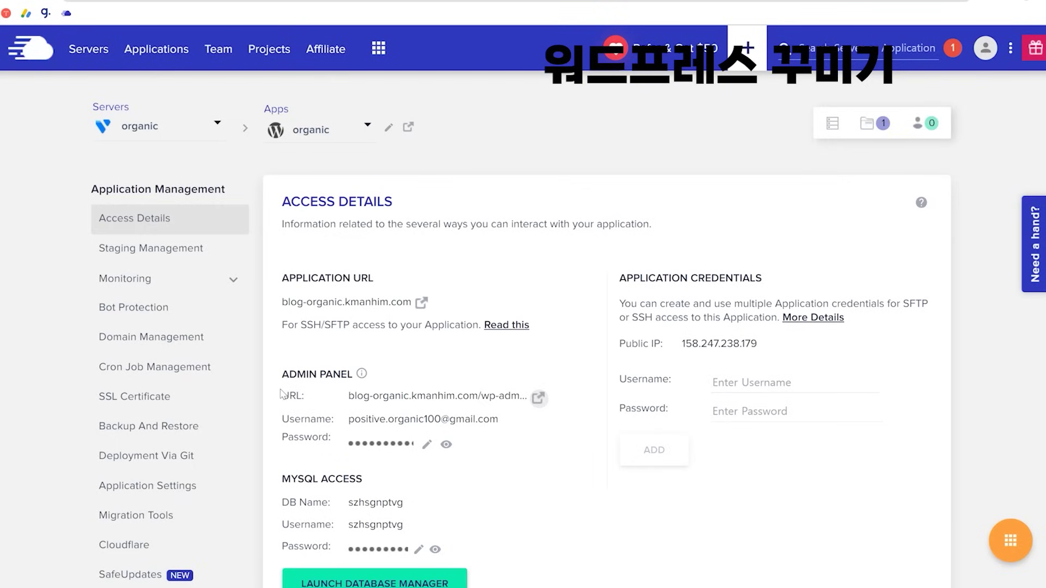
# Open the WordPress admin from the Cloudways Admin Panel URL and go to Settings > 고유주소
pyautogui.moveTo(282, 374); pyautogui.dragTo(352, 374)
pyautogui.click(339, 374)
pyautogui.click(538, 399)
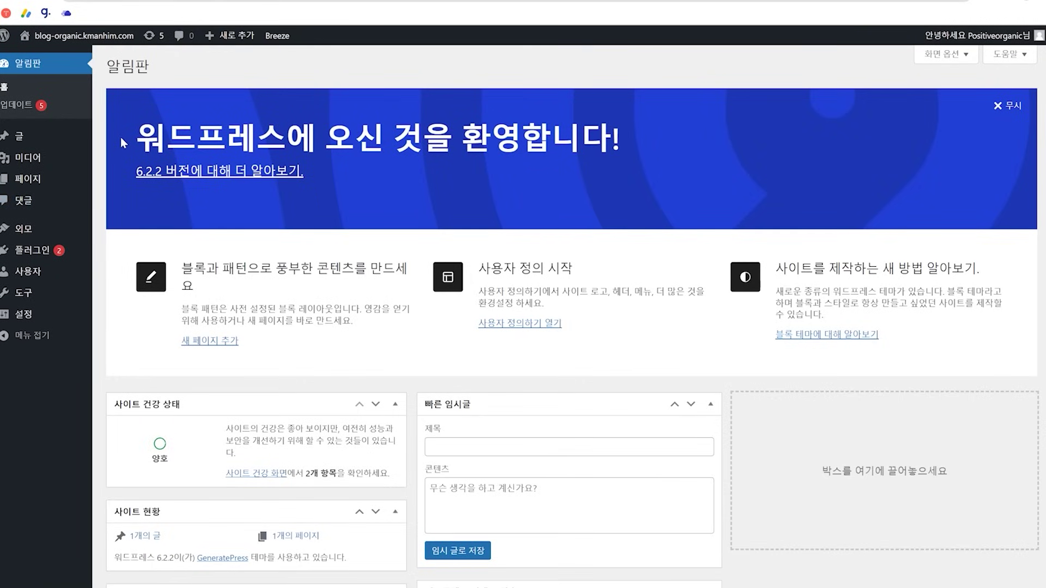
pyautogui.moveTo(54, 317)
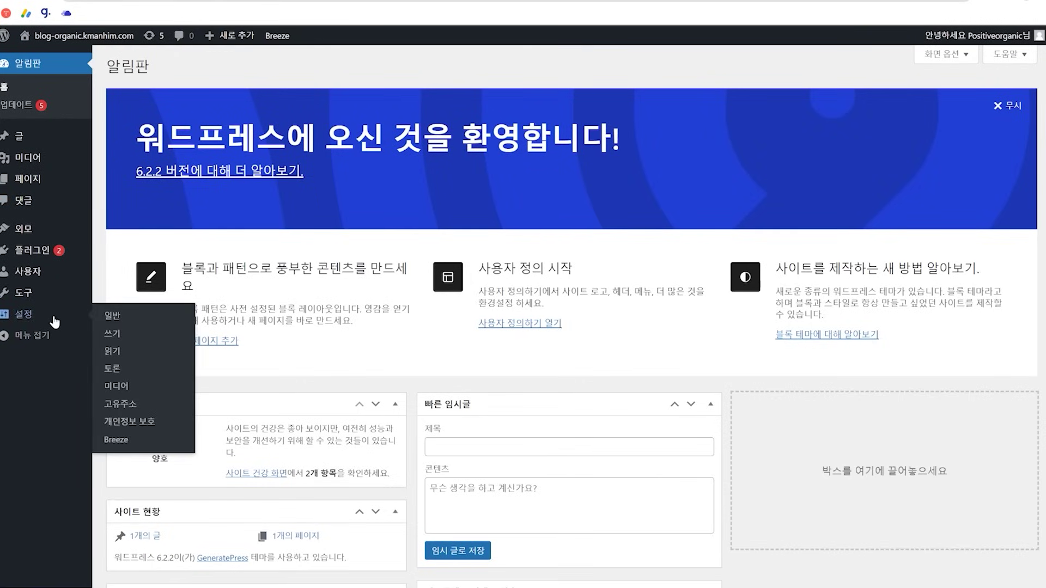
pyautogui.click(148, 409)
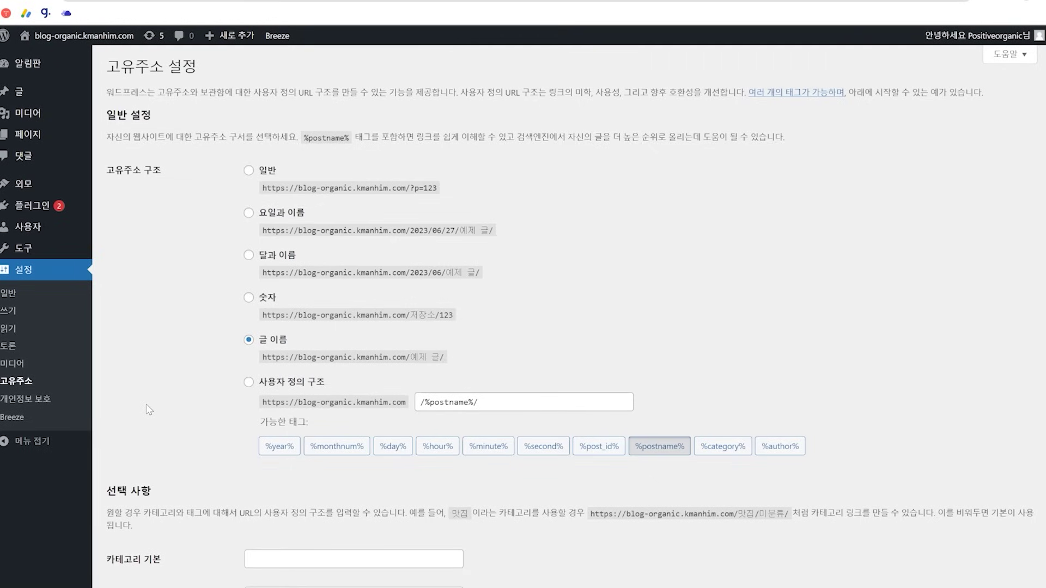
# Review the permalink structure options, comparing the plain and post-name example addresses
pyautogui.scroll(-2, 199, 265)
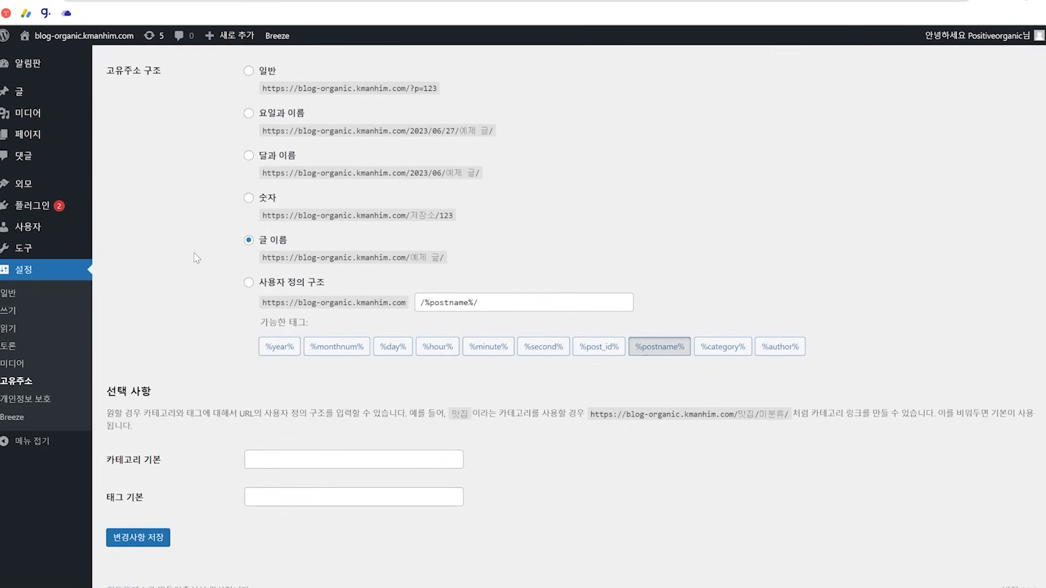
pyautogui.scroll(2, 197, 257)
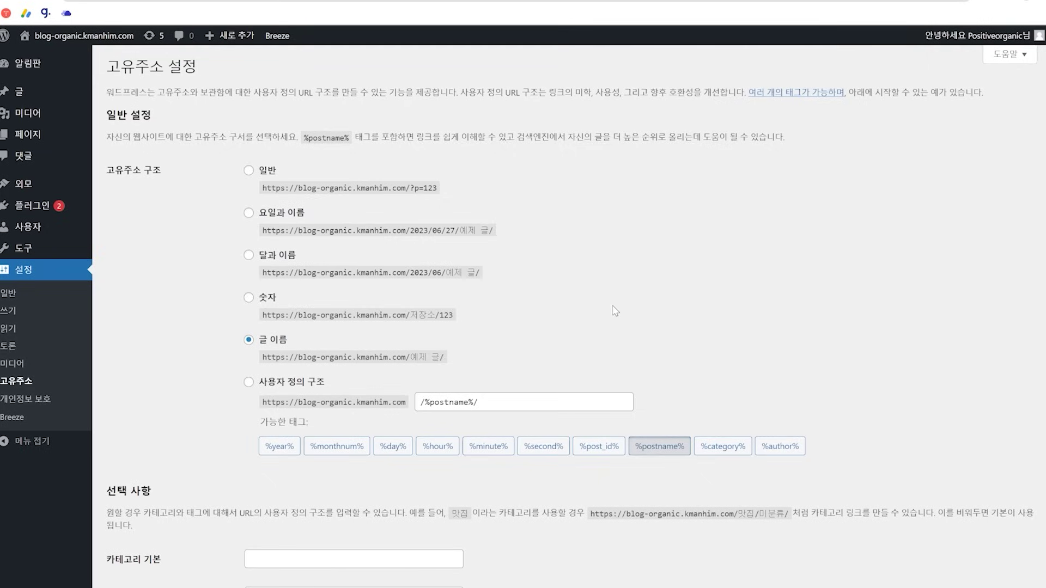
pyautogui.moveTo(107, 170); pyautogui.dragTo(158, 169)
pyautogui.click(171, 170)
pyautogui.scroll(-1, 202, 240)
pyautogui.scroll(1, 212, 289)
pyautogui.moveTo(447, 188); pyautogui.dragTo(271, 188)
pyautogui.click(302, 188)
pyautogui.moveTo(302, 357); pyautogui.dragTo(472, 359)
pyautogui.click(471, 359)
# Select the 사용자 정의 구조 (custom structure) option, keeping /%postname%/
pyautogui.scroll(-2, 488, 352)
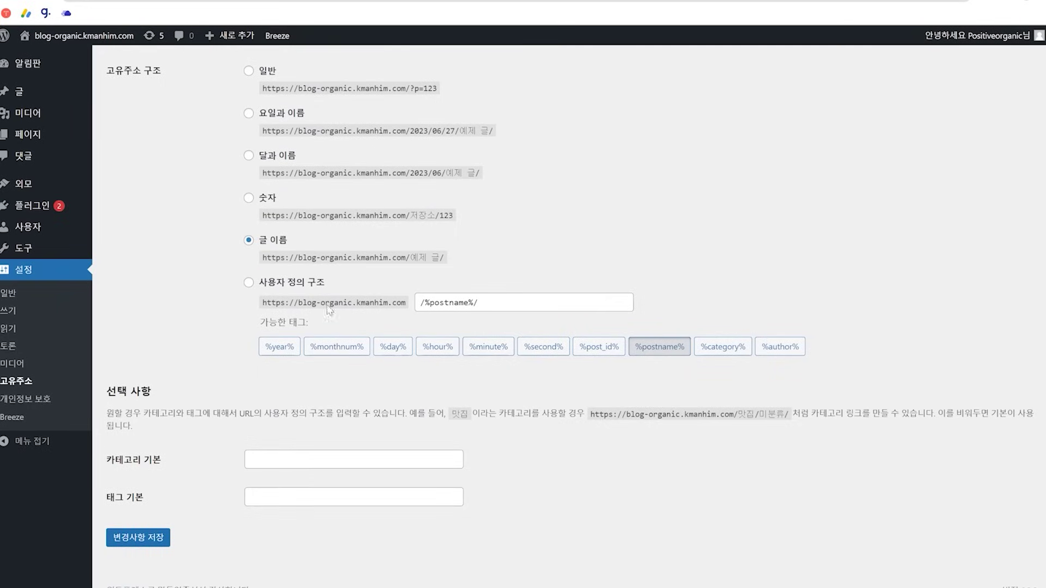
pyautogui.click(292, 288)
pyautogui.moveTo(254, 283); pyautogui.dragTo(326, 330)
pyautogui.click(327, 329)
# Rebuild the custom structure field with the %category% and %postname% tags
pyautogui.tripleClick(503, 301)
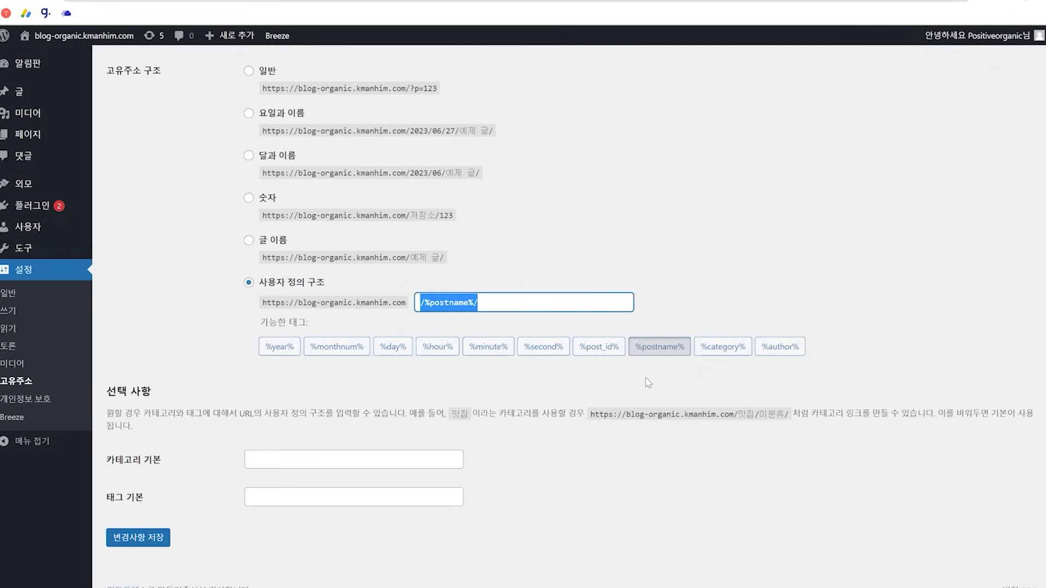
pyautogui.click(534, 304)
pyautogui.click(723, 346)
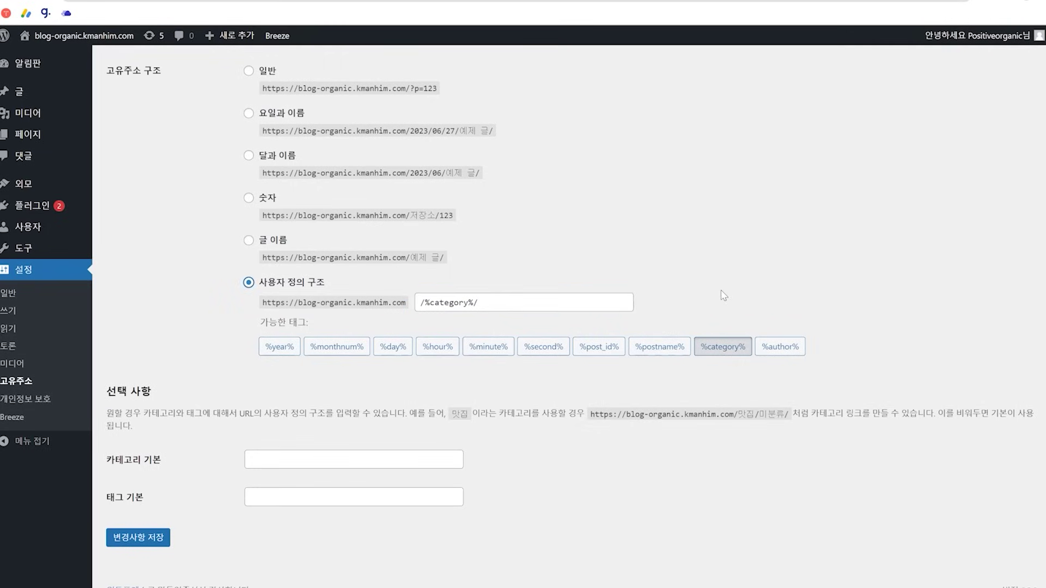
pyautogui.moveTo(431, 304); pyautogui.dragTo(530, 299)
pyautogui.click(531, 299)
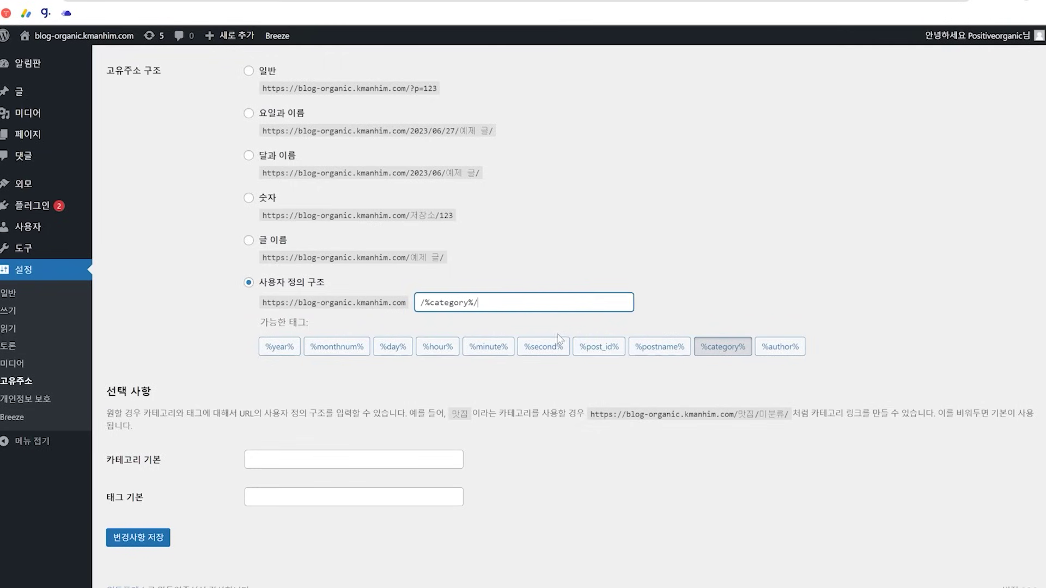
pyautogui.click(675, 346)
pyautogui.moveTo(530, 303); pyautogui.dragTo(477, 303)
pyautogui.click(504, 328)
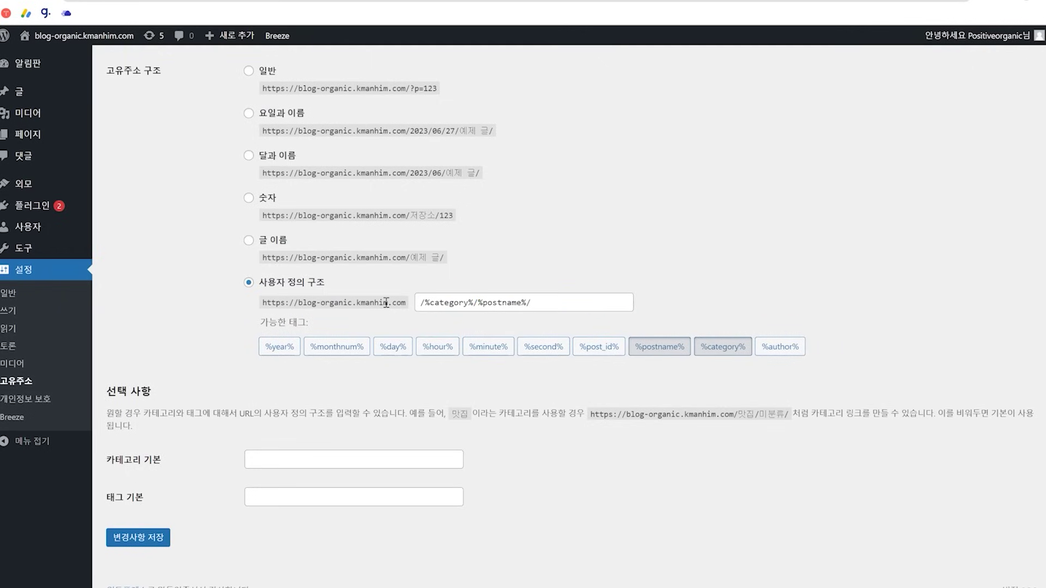
# Check the /%category%/%postname%/ structure and its example address, then save the permalinks
pyautogui.moveTo(427, 307); pyautogui.dragTo(534, 303)
pyautogui.click(477, 303)
pyautogui.click(574, 319)
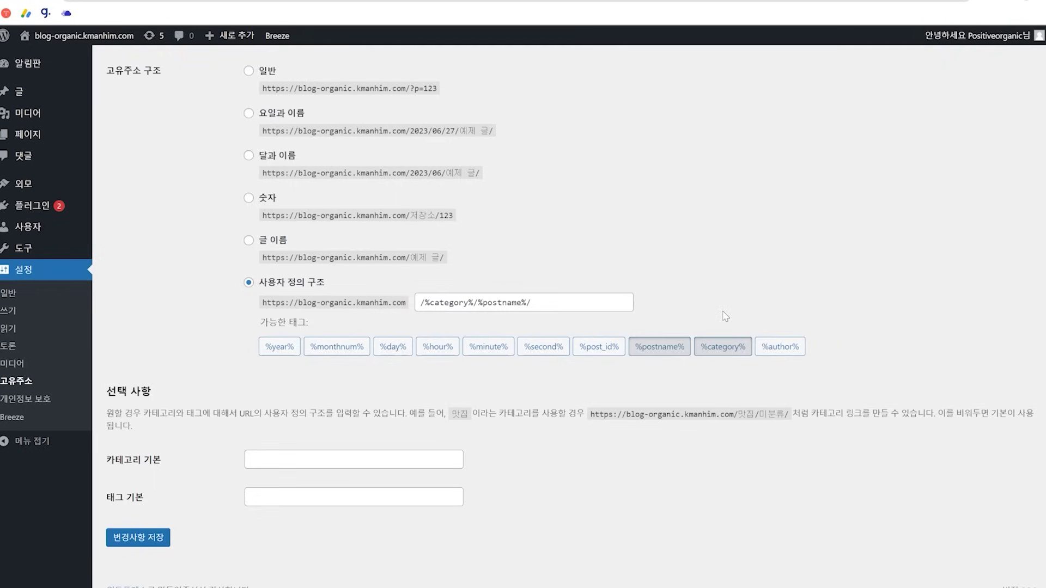
pyautogui.moveTo(425, 302); pyautogui.dragTo(473, 300)
pyautogui.click(473, 300)
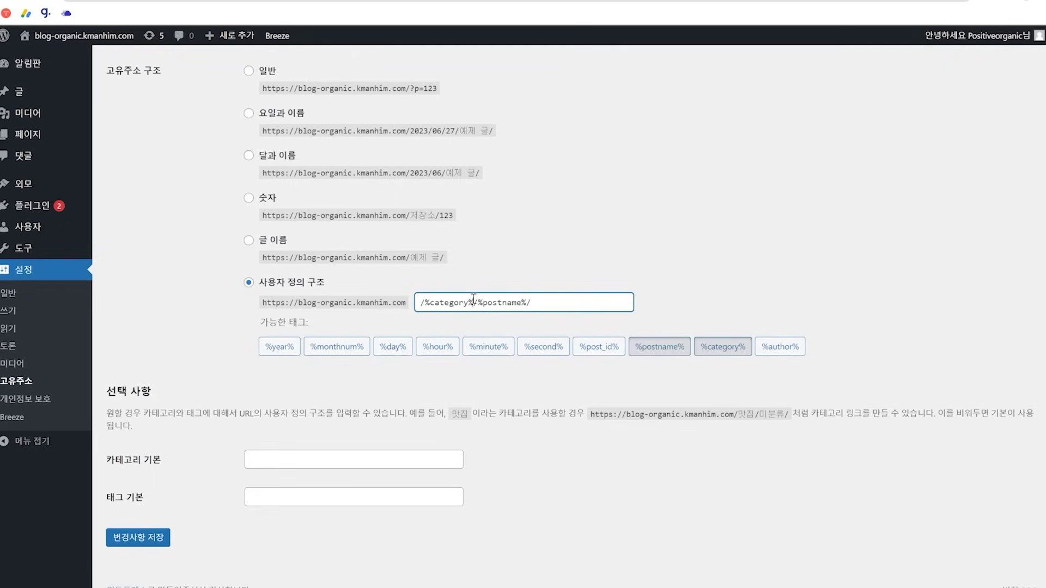
pyautogui.moveTo(474, 298); pyautogui.dragTo(527, 302)
pyautogui.click(465, 304)
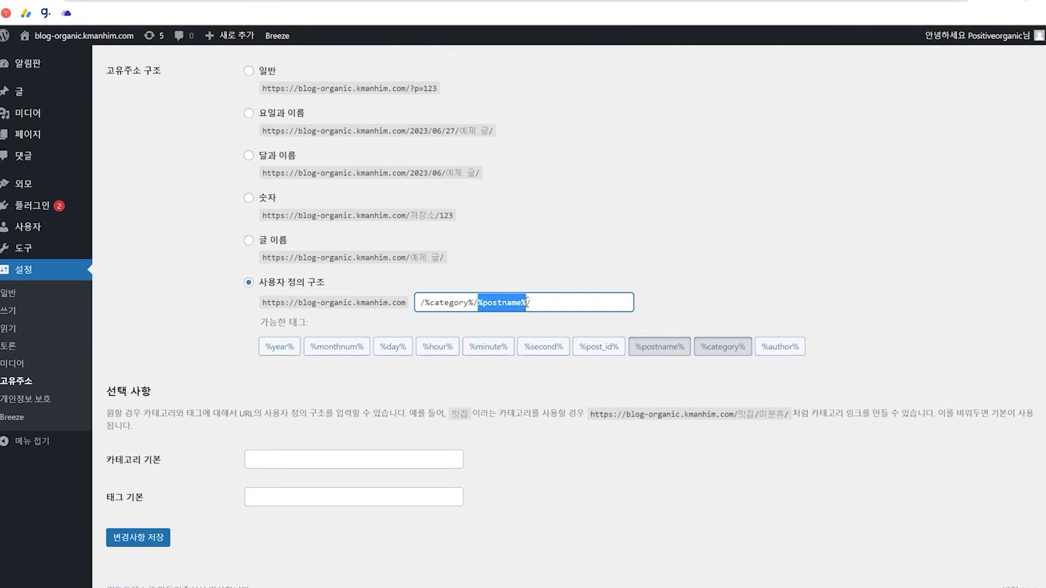
pyautogui.click(537, 303)
pyautogui.moveTo(542, 302); pyautogui.dragTo(418, 303)
pyautogui.click(478, 300)
pyautogui.click(420, 303)
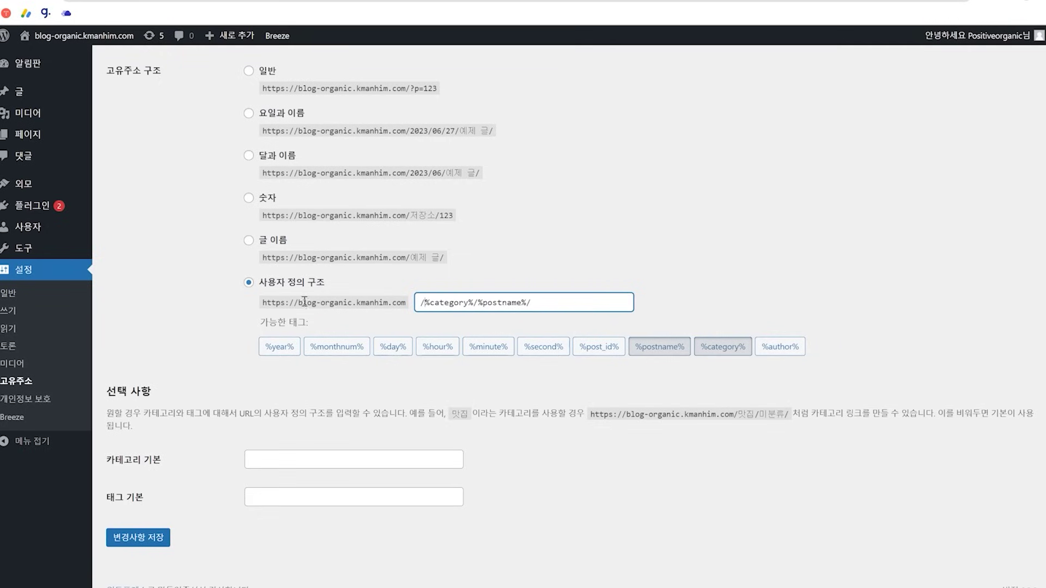
pyautogui.moveTo(264, 303); pyautogui.dragTo(662, 301)
pyautogui.click(678, 294)
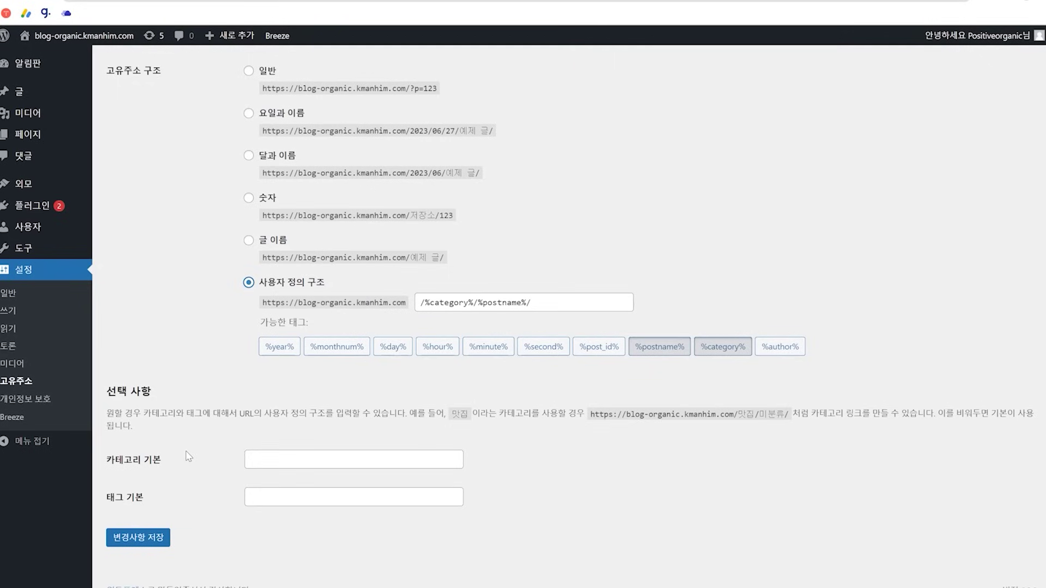
pyautogui.click(153, 540)
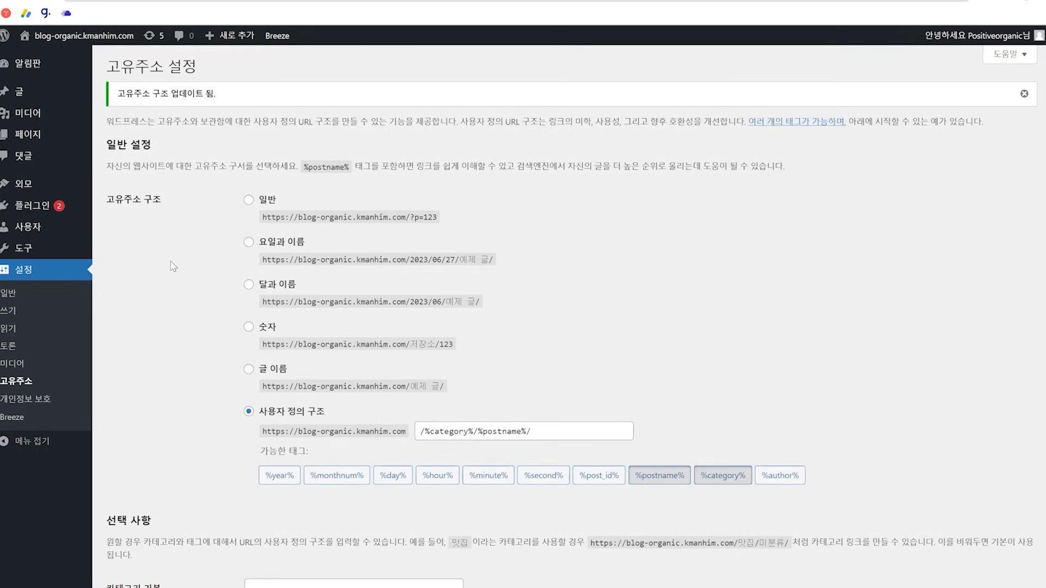
pyautogui.scroll(-3, 174, 266)
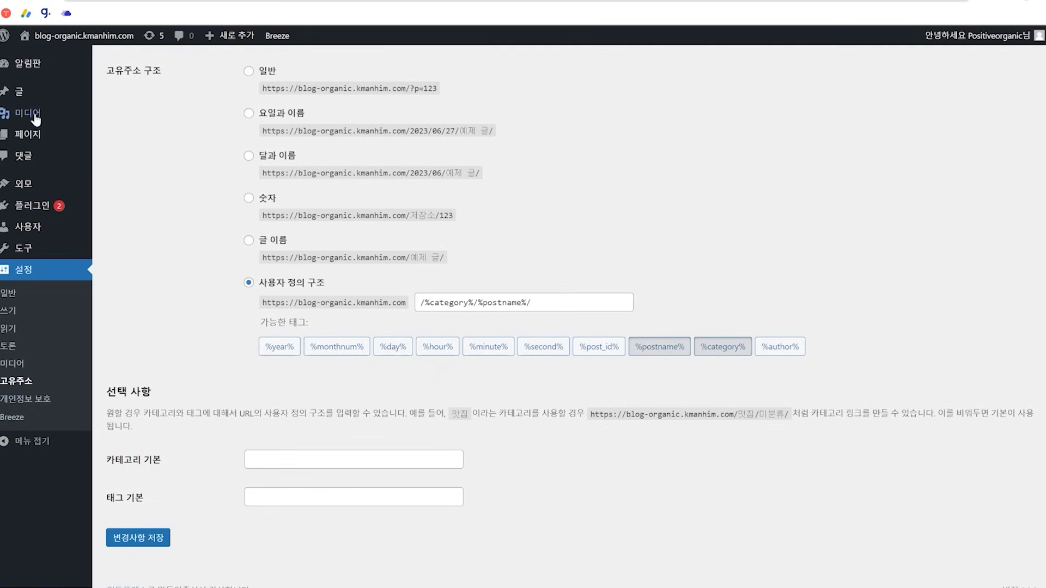
# Open 글 > 카테고리 and try entering 금융 as the new category name
pyautogui.moveTo(39, 98)
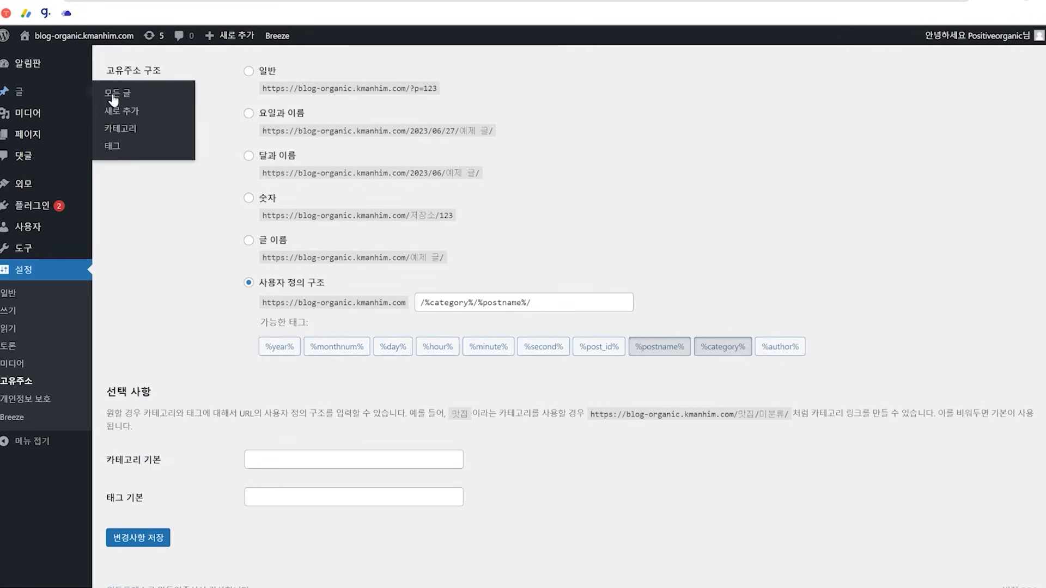
pyautogui.click(134, 133)
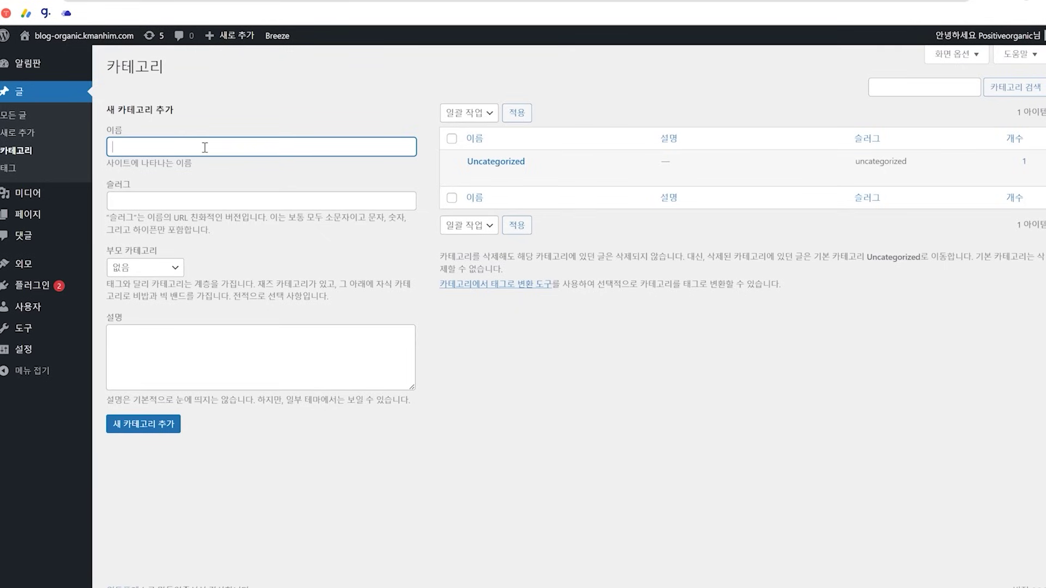
pyautogui.write('금융')
pyautogui.click(365, 113)
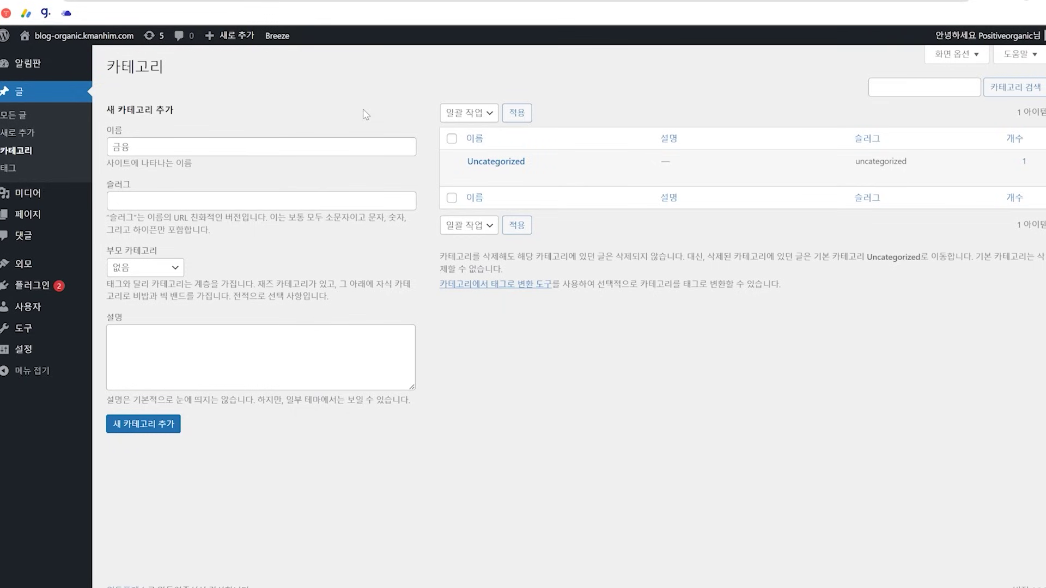
pyautogui.doubleClick(186, 152)
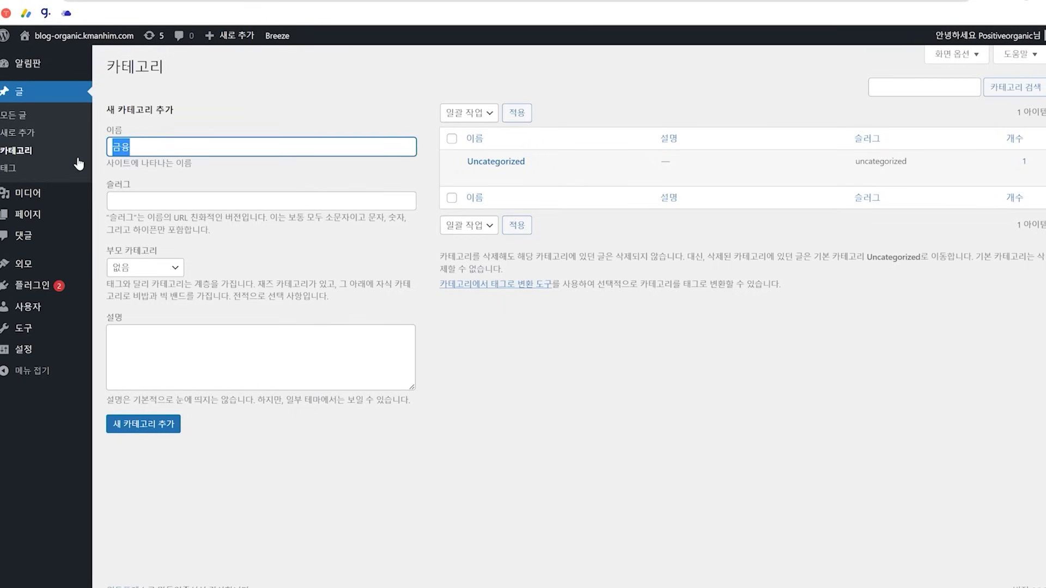
pyautogui.write('ㄱ')
pyautogui.click(246, 111)
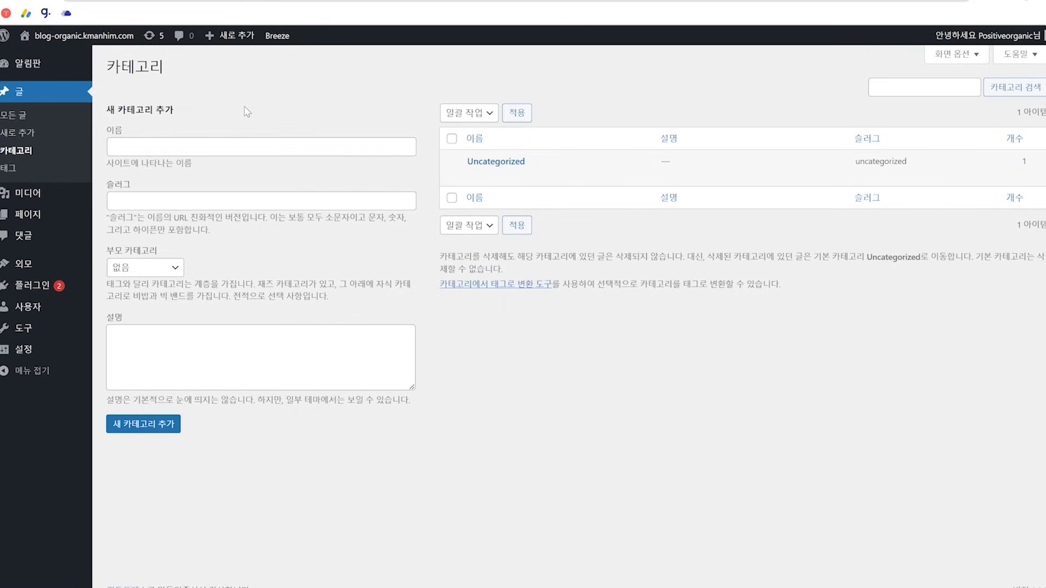
# Look up '금융 영어' on Google and use the translation 'finance' as the category name
pyautogui.hotkey('ctrl', 't')
pyautogui.write('금융 ㅂ')
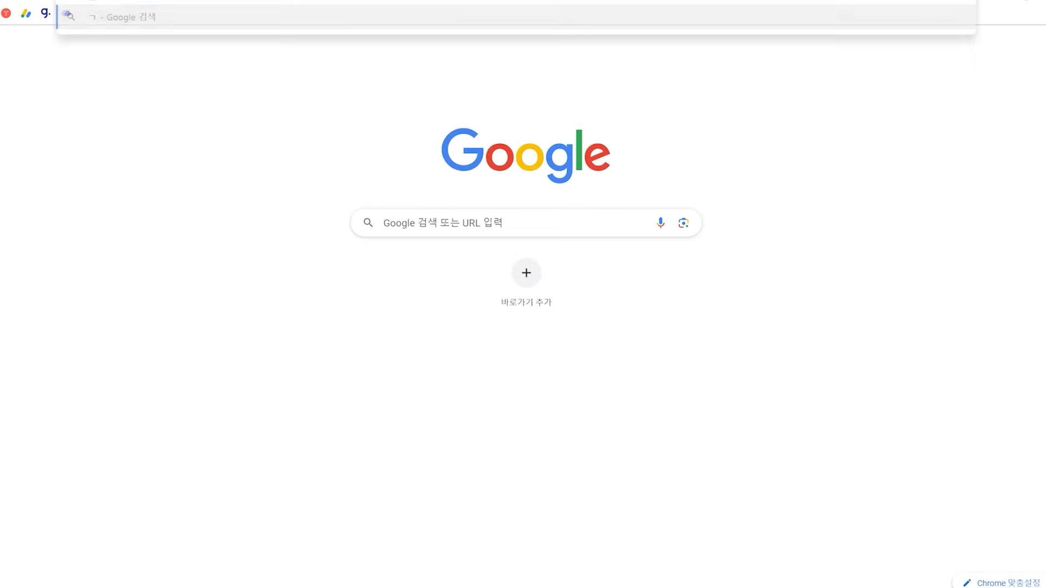
pyautogui.write('번역')
pyautogui.press('BackSpace')
pyautogui.press('BackSpace')
pyautogui.write('영어')
pyautogui.press('Return')
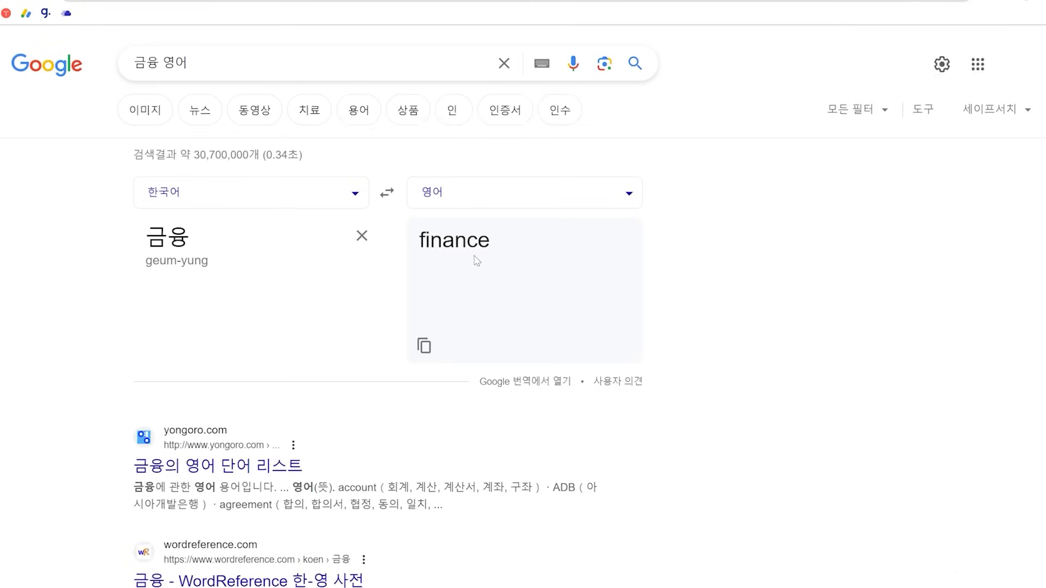
pyautogui.moveTo(490, 242); pyautogui.dragTo(422, 247)
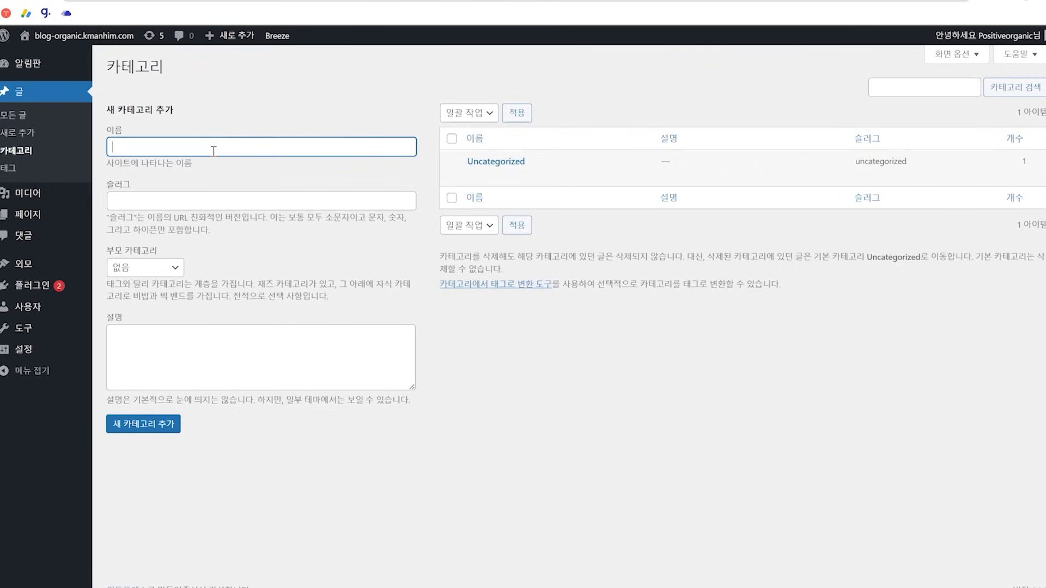
pyautogui.write('finance')
# Add the finance category
pyautogui.click(324, 92)
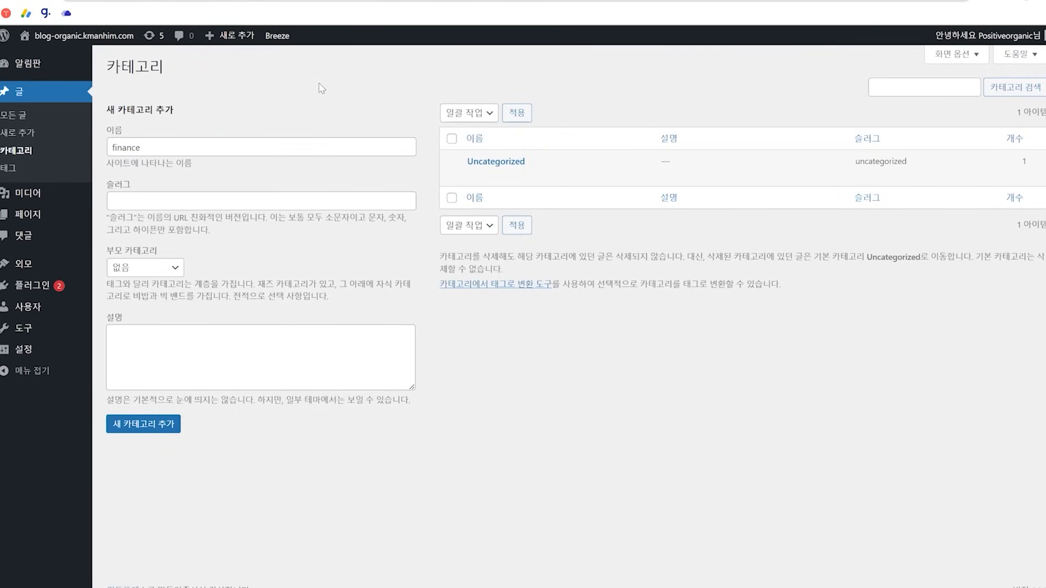
pyautogui.click(158, 428)
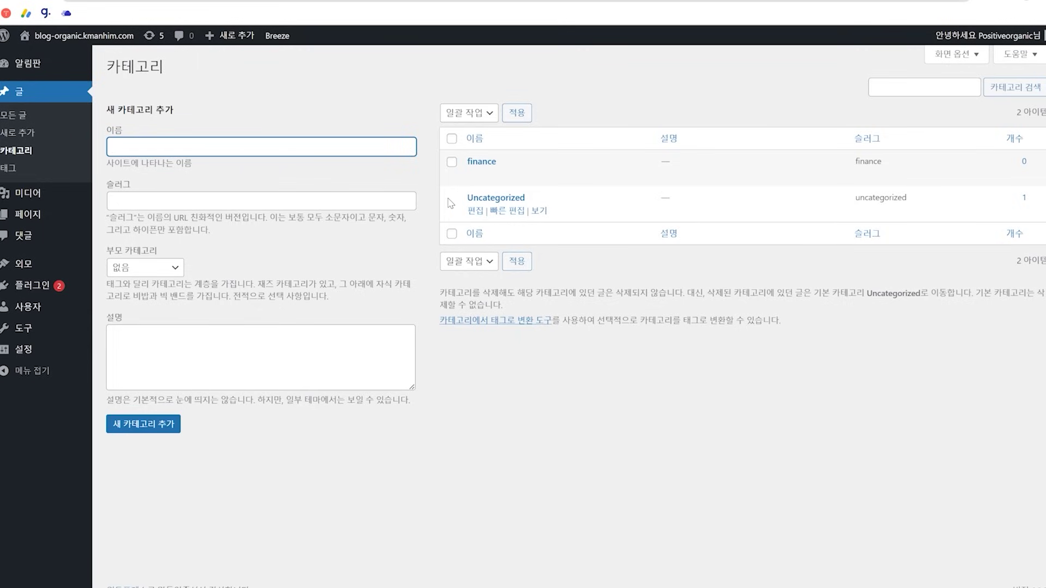
pyautogui.click(343, 240)
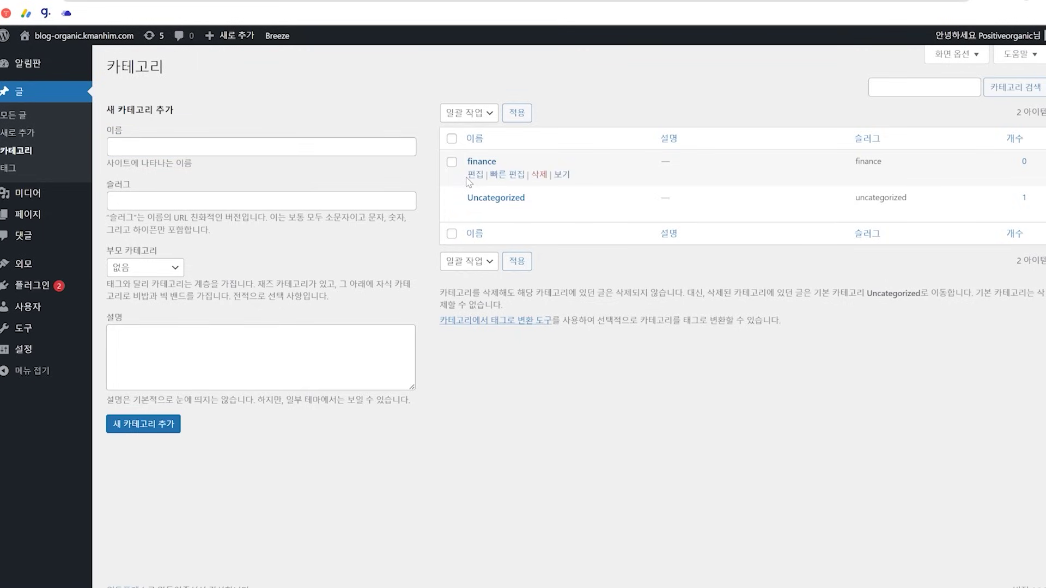
# Add a loen category with finance as its parent category
pyautogui.click(172, 270)
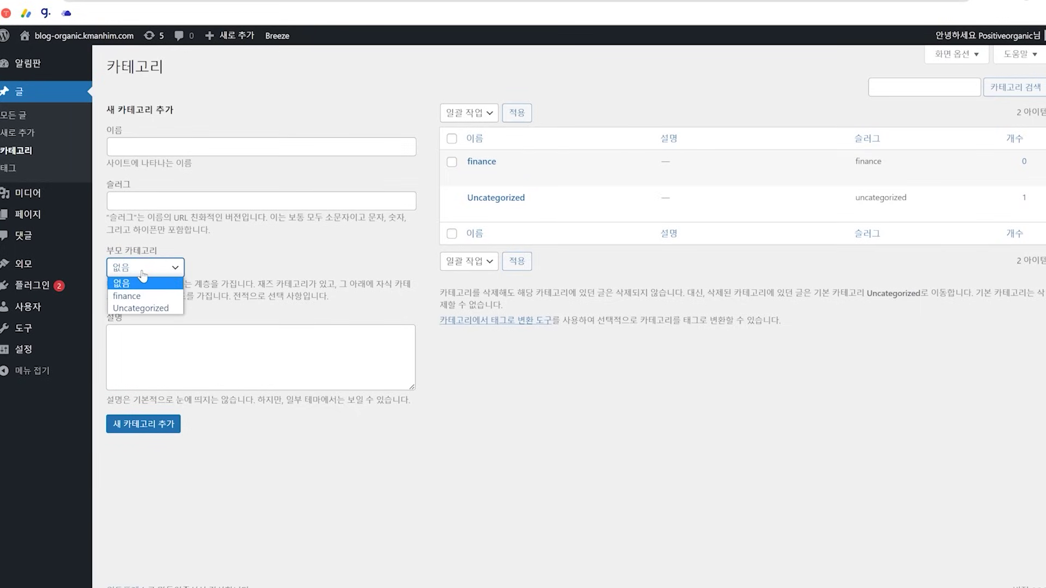
pyautogui.click(146, 297)
pyautogui.click(185, 147)
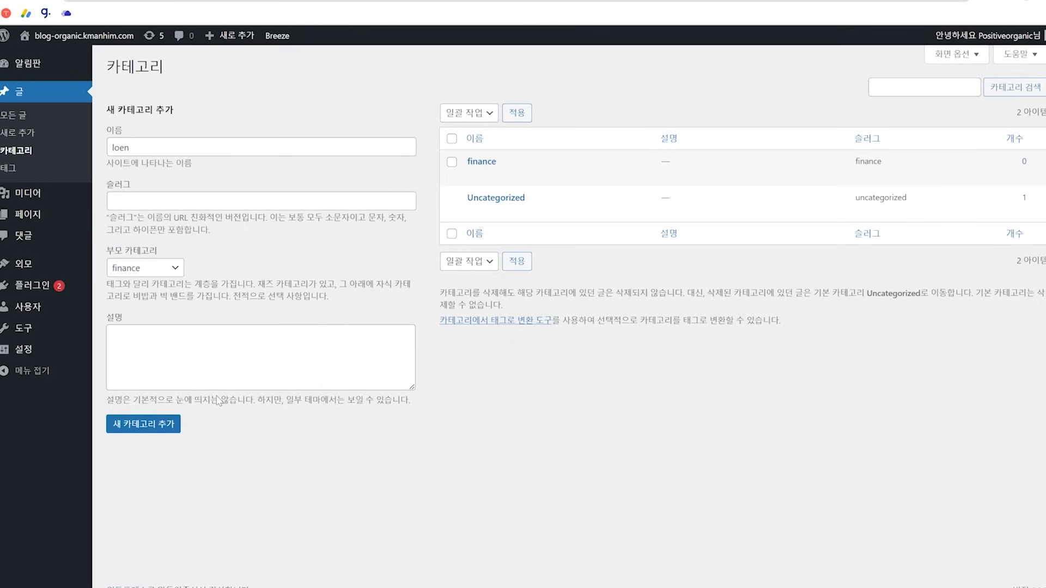
pyautogui.click(163, 432)
pyautogui.moveTo(482, 239)
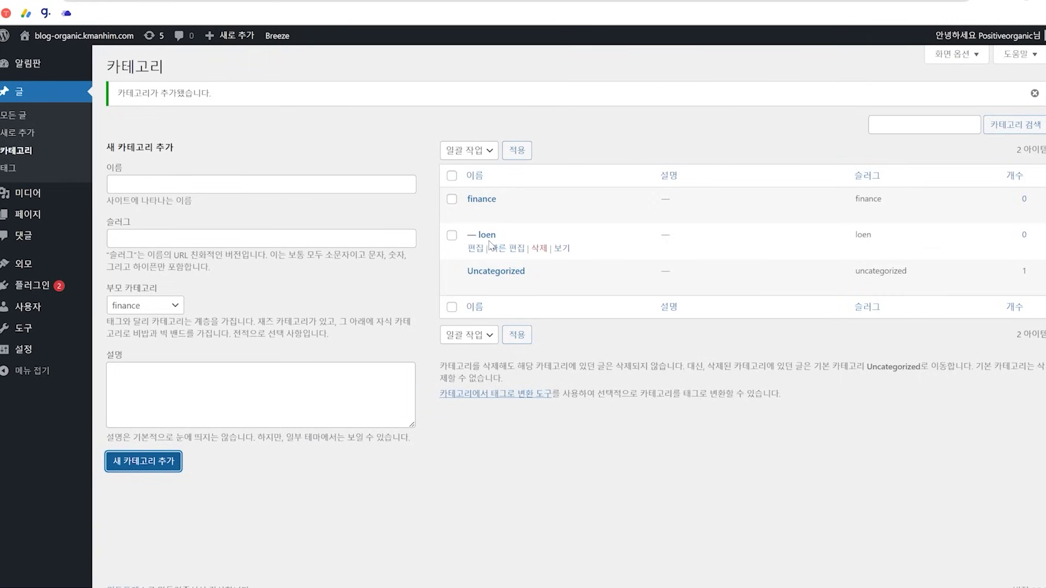
pyautogui.click(289, 177)
pyautogui.click(308, 129)
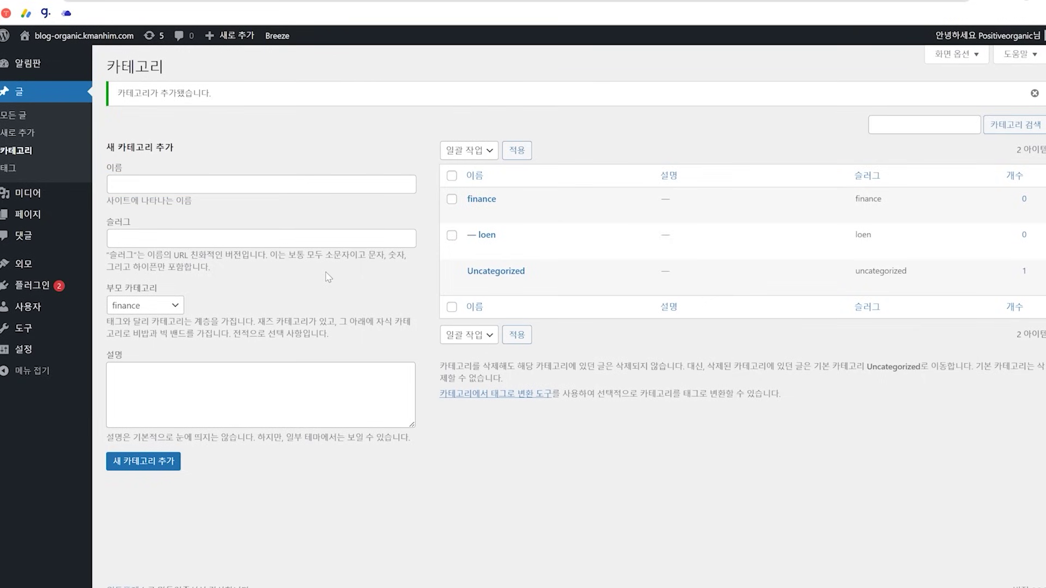
pyautogui.click(162, 235)
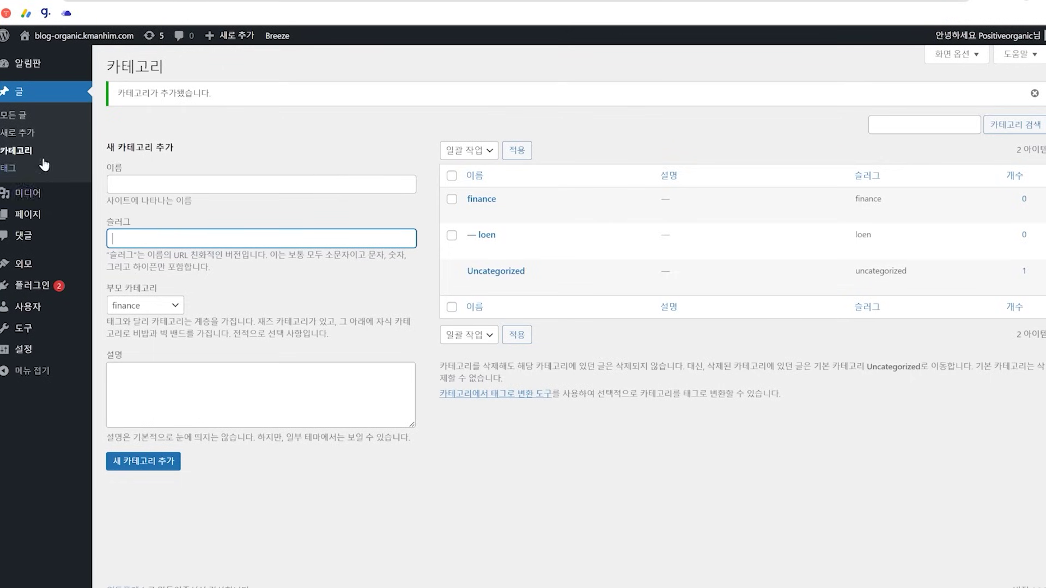
pyautogui.moveTo(30, 313)
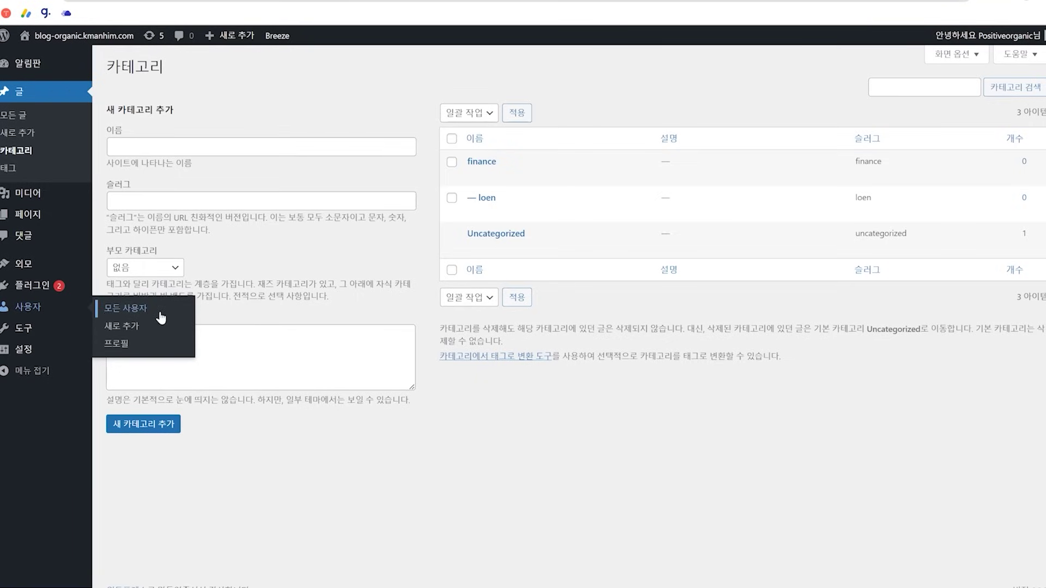
# Open your user profile from All Users and enter 관리자 as the first name
pyautogui.click(143, 317)
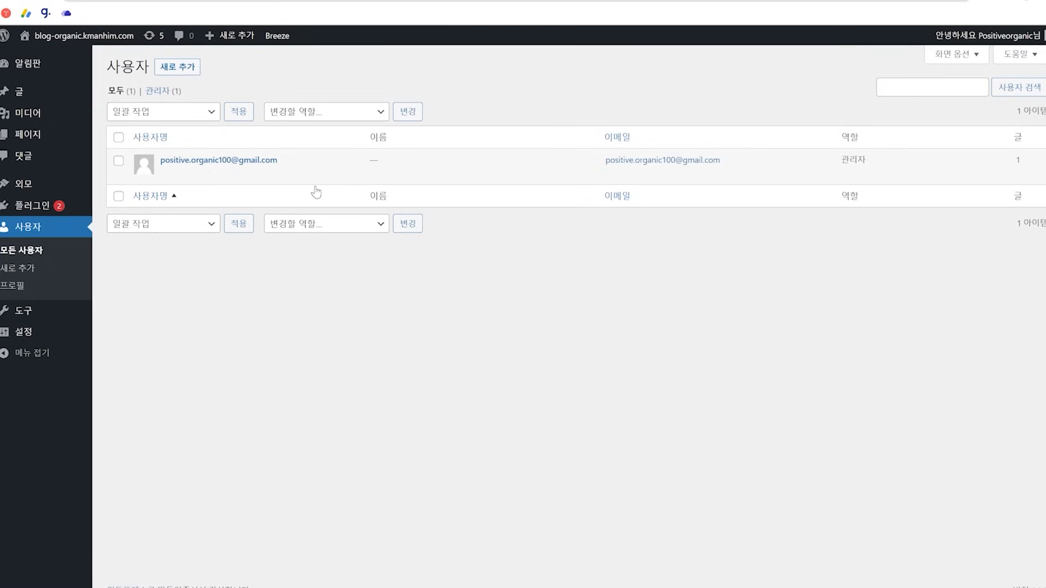
pyautogui.click(168, 173)
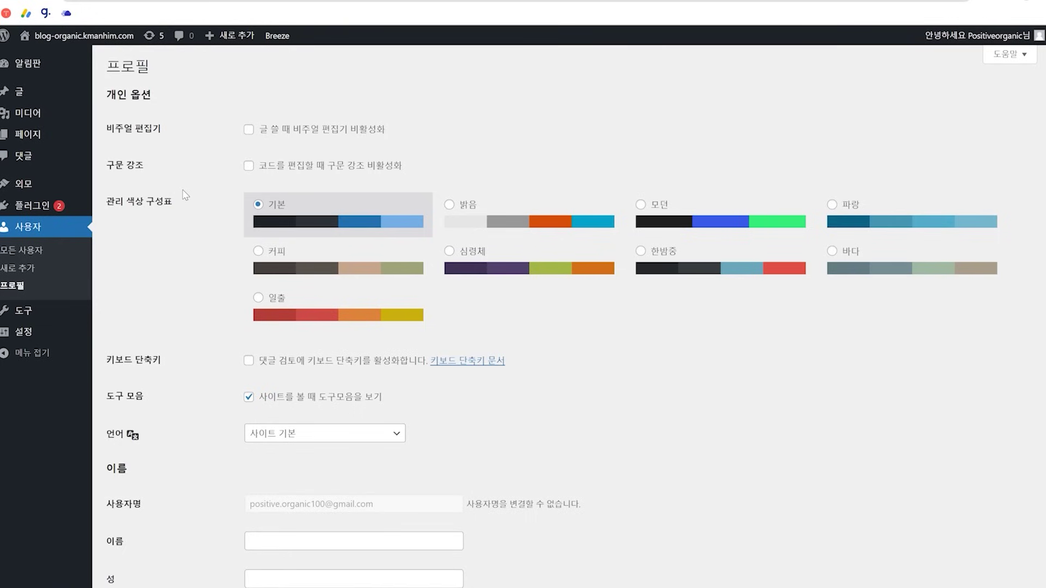
pyautogui.scroll(-3, 201, 324)
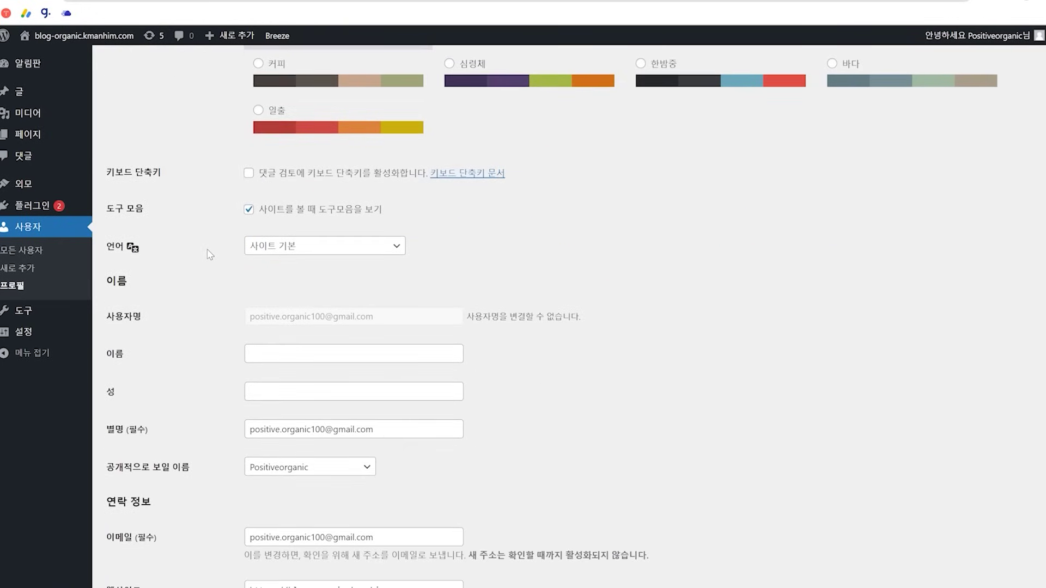
pyautogui.scroll(-2, 201, 327)
pyautogui.moveTo(107, 343); pyautogui.dragTo(193, 352)
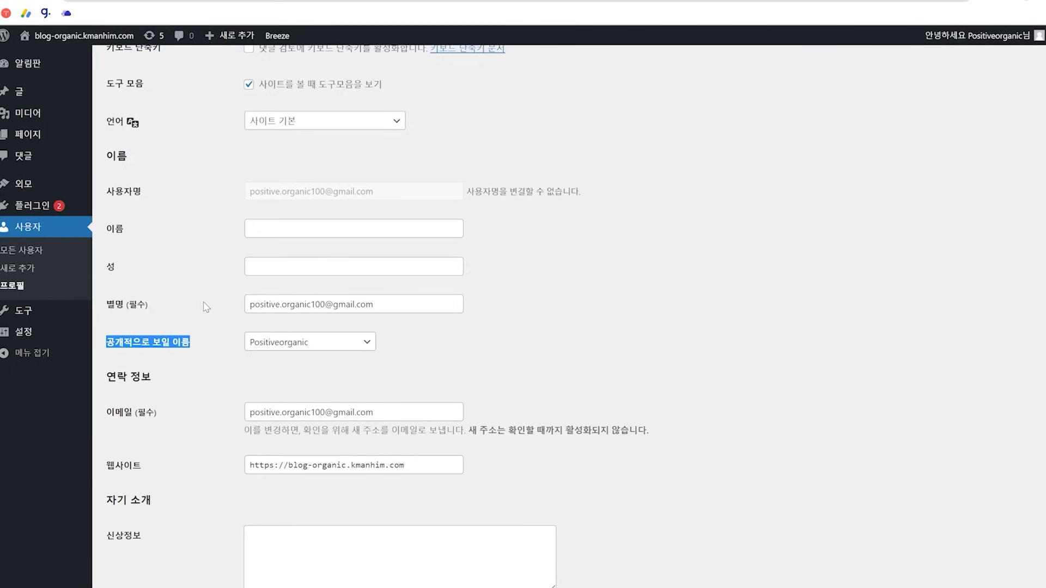
pyautogui.click(282, 264)
pyautogui.click(311, 231)
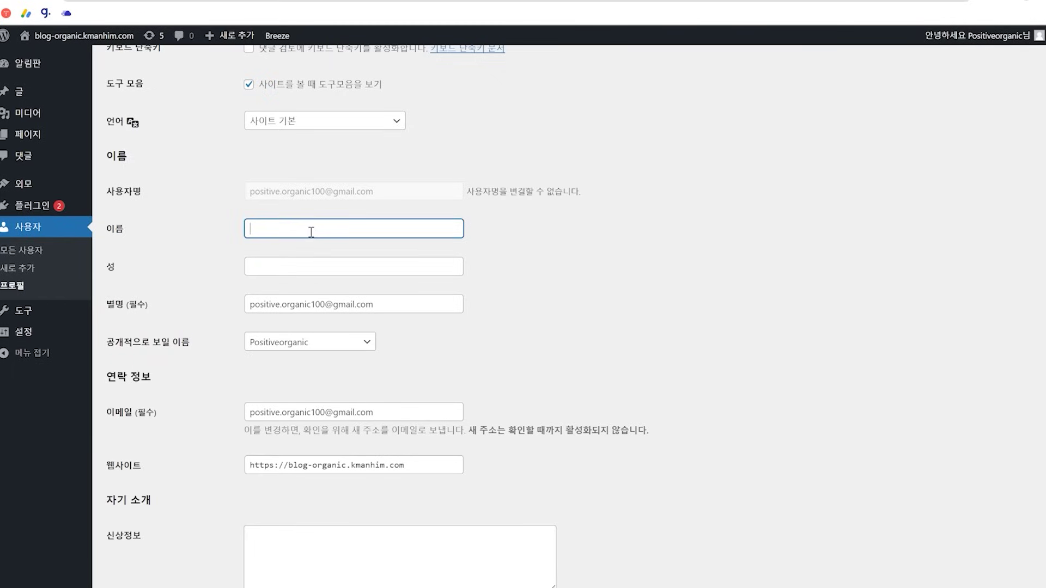
pyautogui.write('관리자')
pyautogui.click(188, 241)
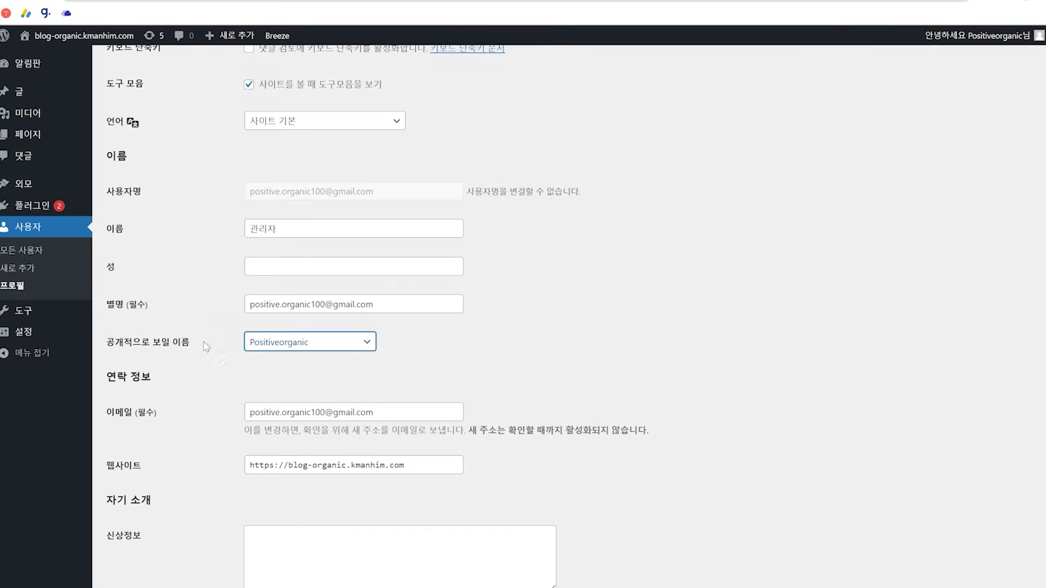
# Choose 관리자 as the name displayed publicly and update the profile
pyautogui.click(271, 345)
pyautogui.click(267, 381)
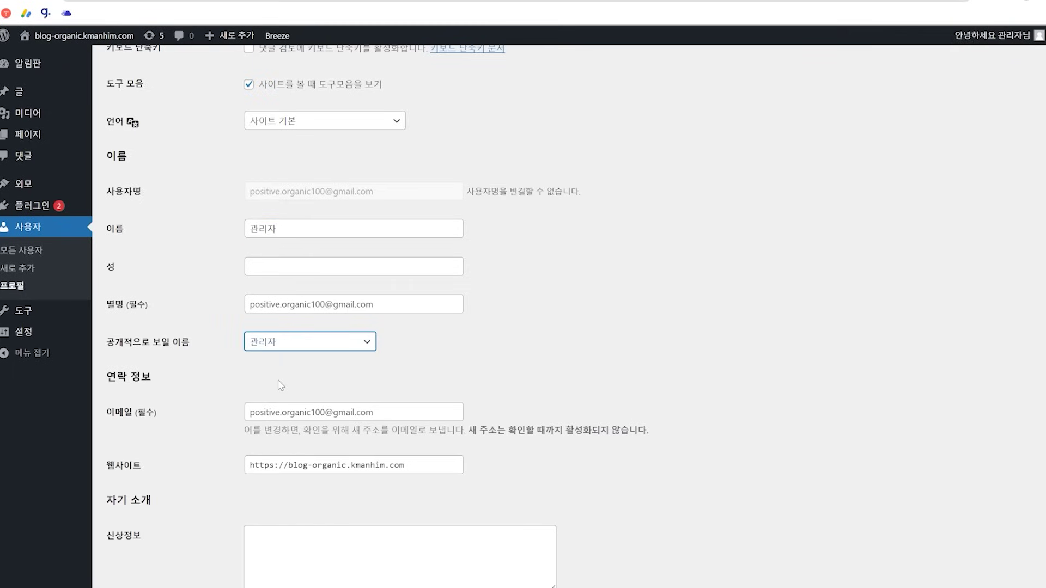
pyautogui.scroll(-4, 233, 367)
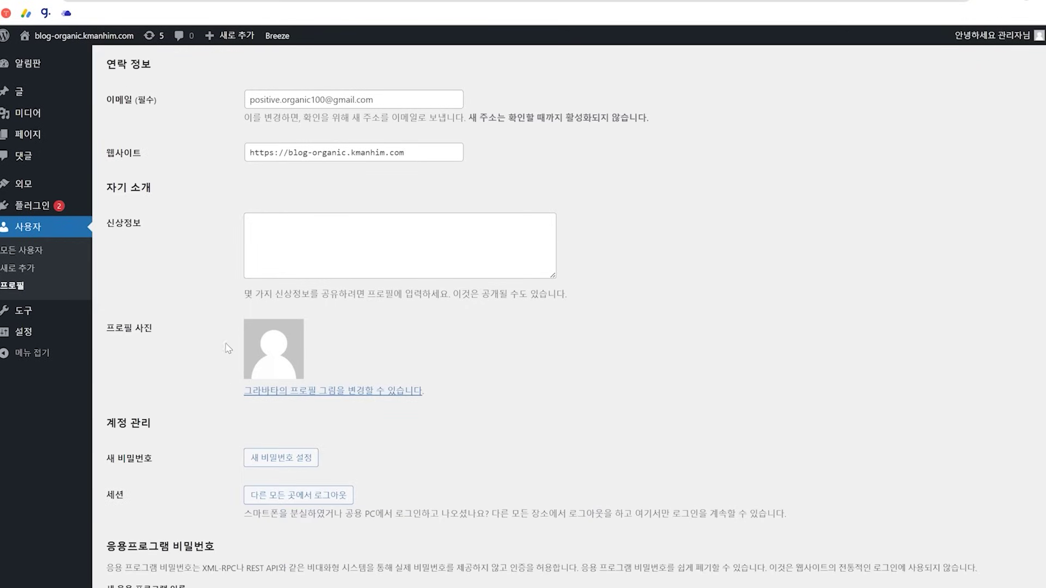
pyautogui.scroll(-3, 209, 238)
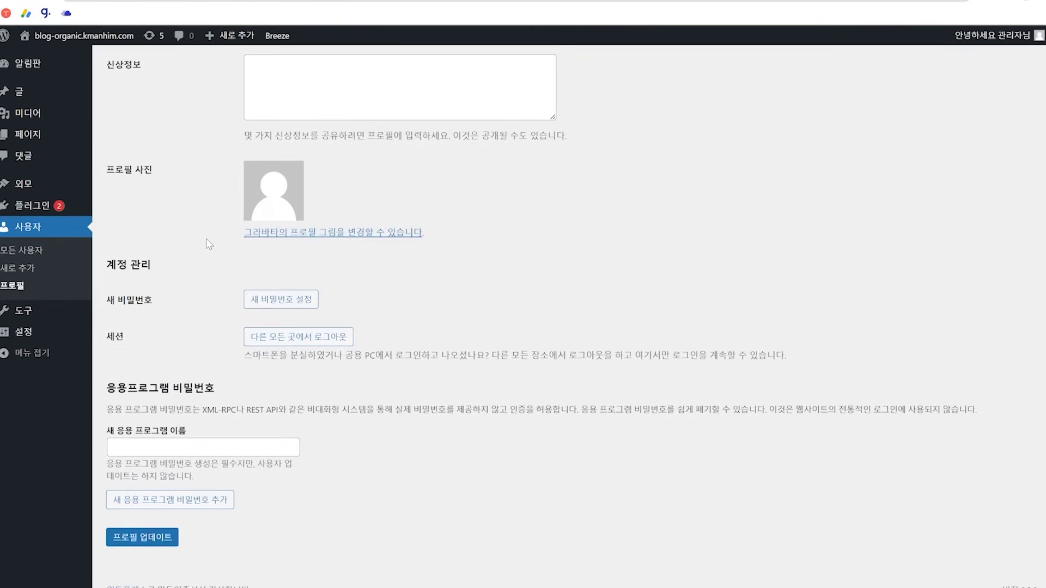
pyautogui.click(157, 540)
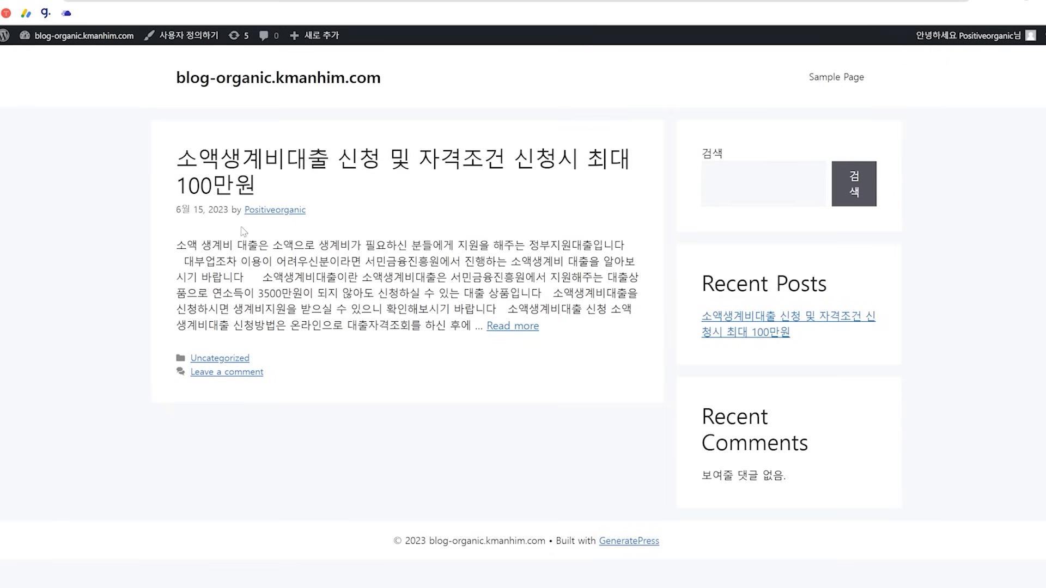
# Reload the blog homepage to confirm the byline reads 관리자, then return to the profile tab
pyautogui.press('F5')
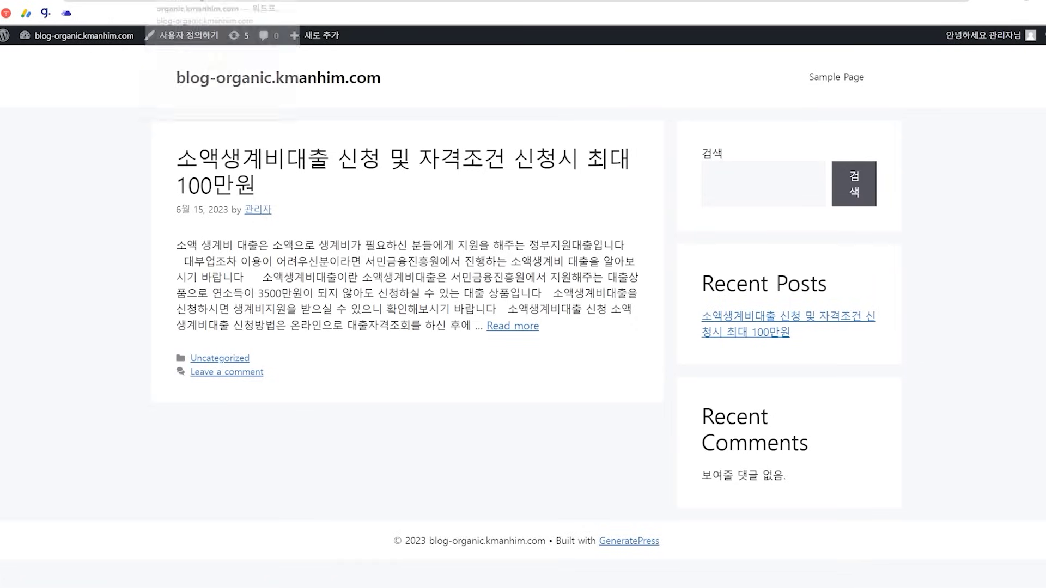
pyautogui.click(218, 2)
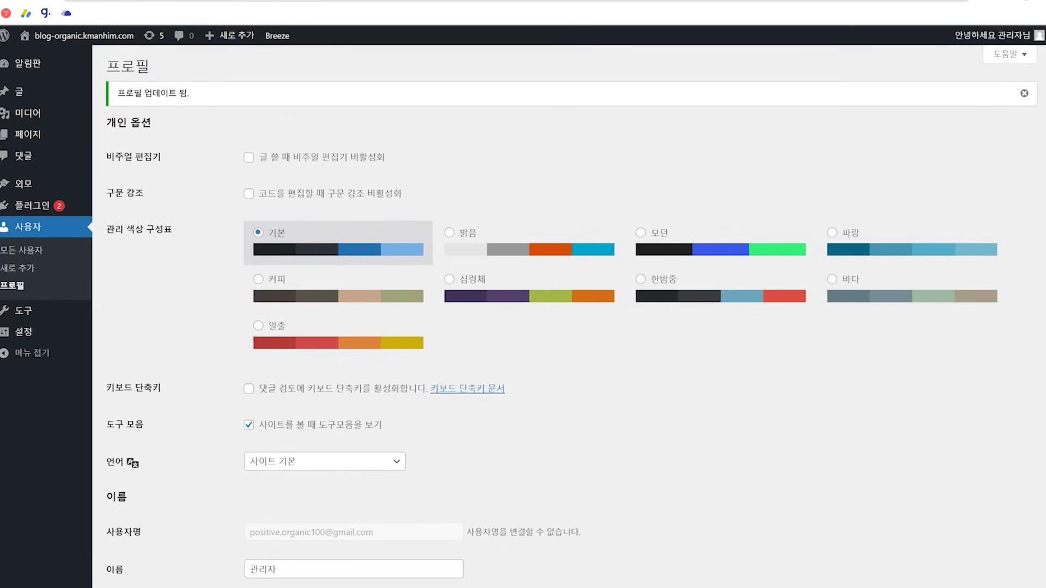
pyautogui.scroll(-3, 203, 229)
pyautogui.scroll(3, 203, 229)
pyautogui.moveTo(36, 190)
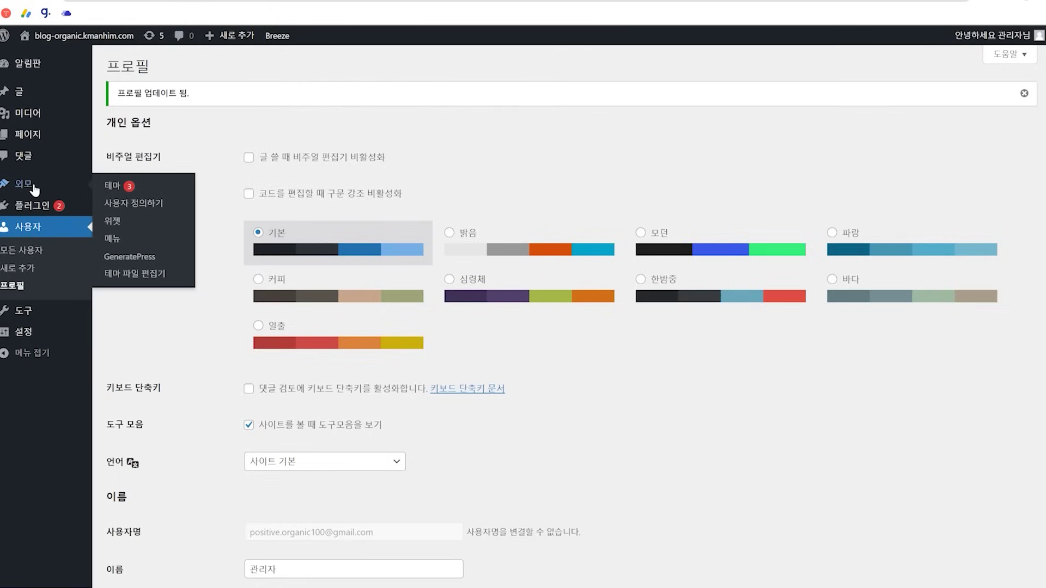
# In the Customizer's Site Identity, rename the site title to 선한부자 오가닉 블로그 and publish
pyautogui.click(161, 208)
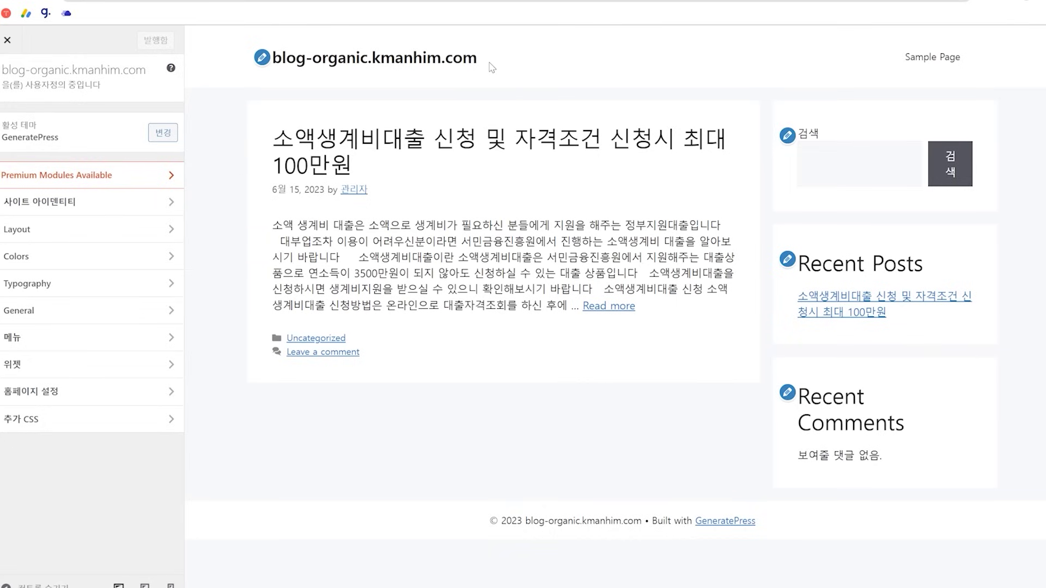
pyautogui.click(261, 59)
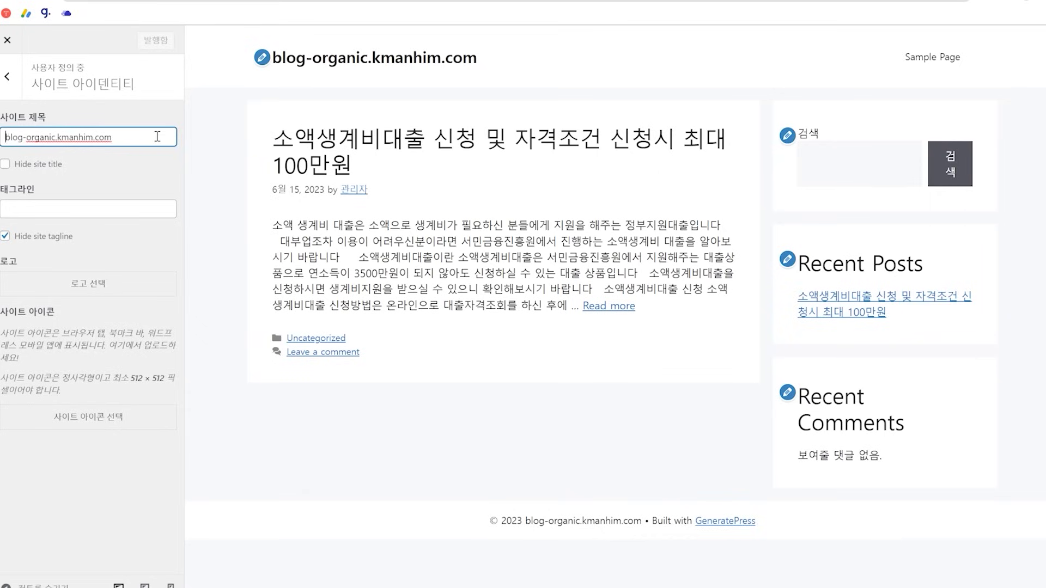
pyautogui.moveTo(159, 136); pyautogui.dragTo(8, 137)
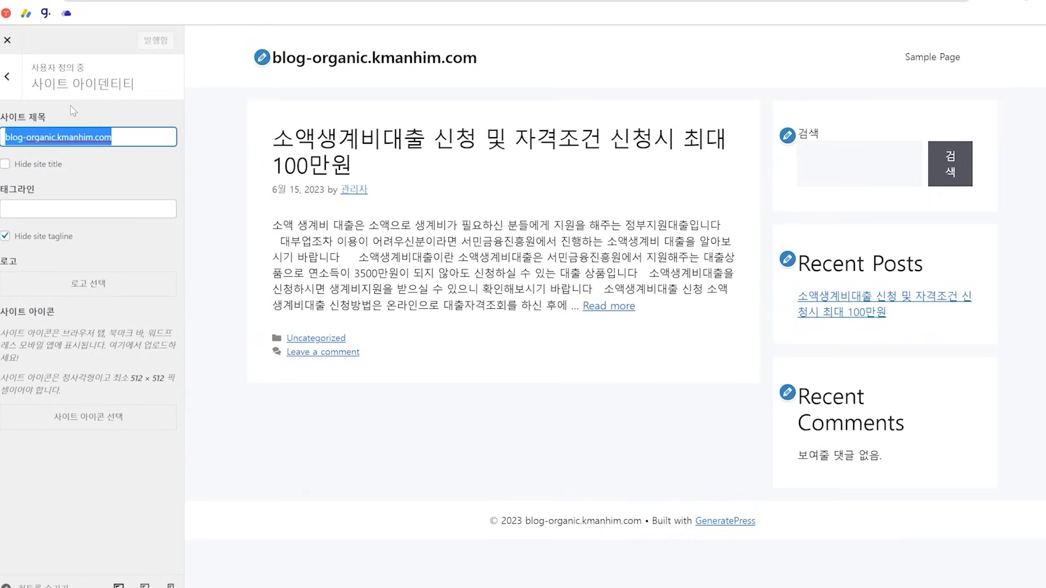
pyautogui.press('BackSpace')
pyautogui.write('선한부자 오가닉 블록')
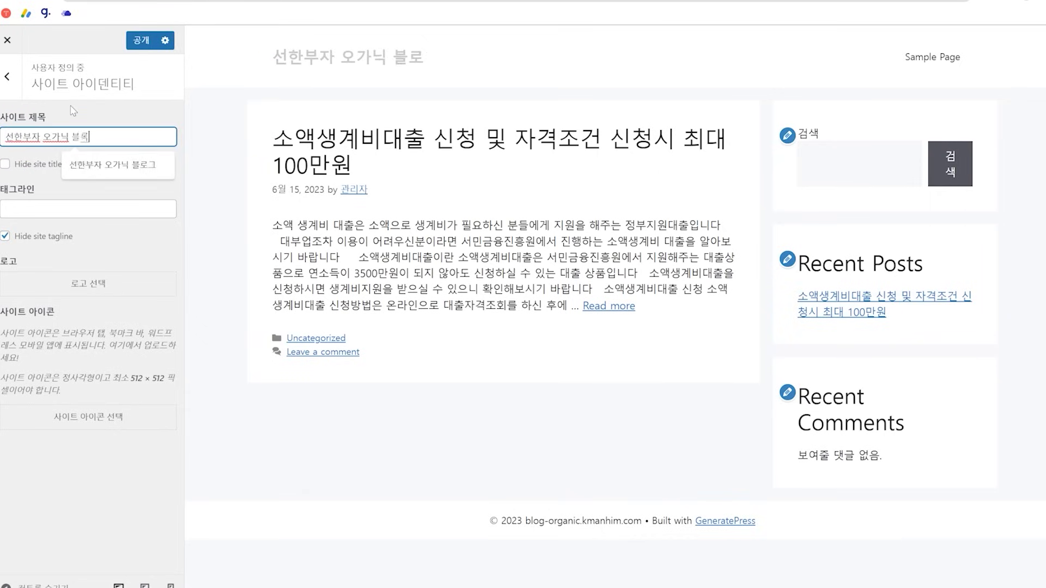
pyautogui.press('BackSpace')
pyautogui.write('로그')
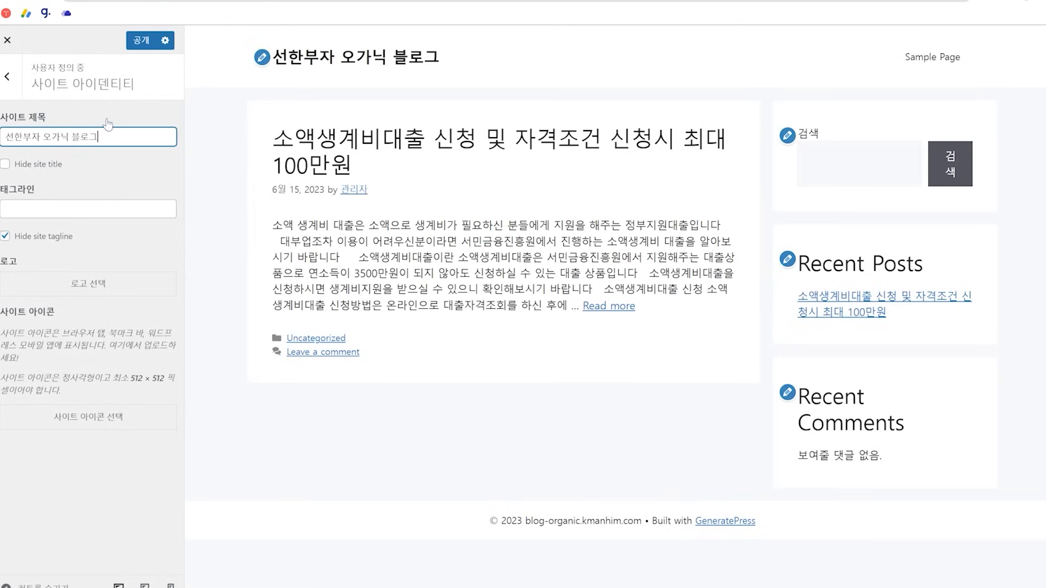
pyautogui.click(139, 43)
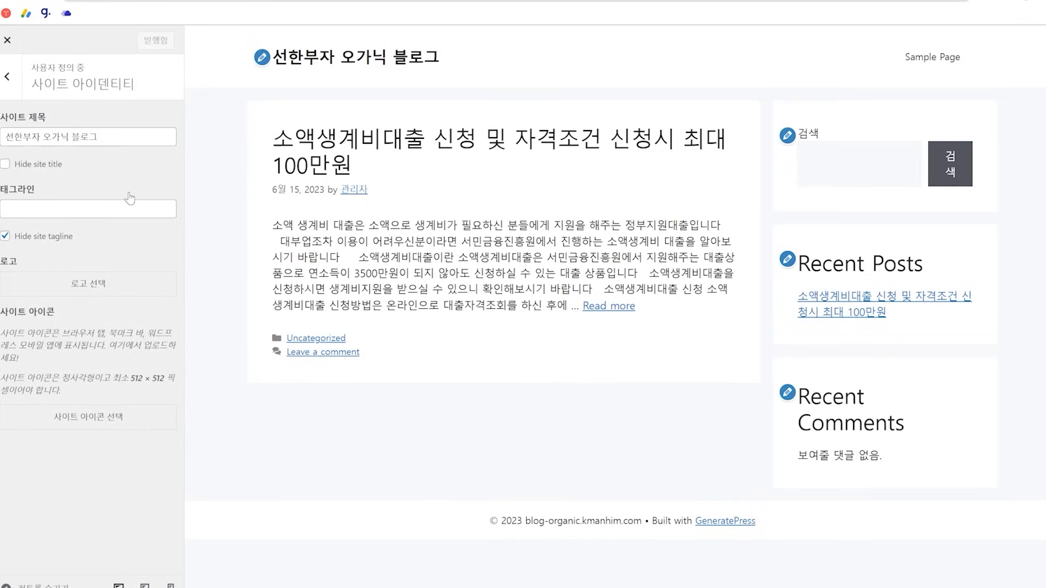
# Set the tagline to 유튜브 선한부자 오가닉 입니다, unhide it, and publish
pyautogui.moveTo(273, 79); pyautogui.dragTo(400, 78)
pyautogui.click(455, 78)
pyautogui.click(104, 211)
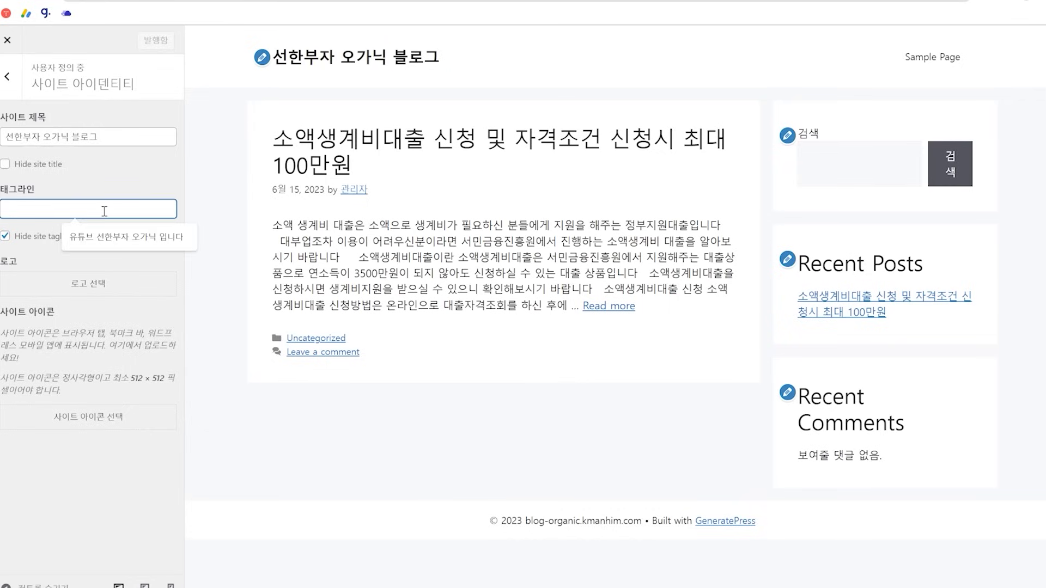
pyautogui.click(127, 237)
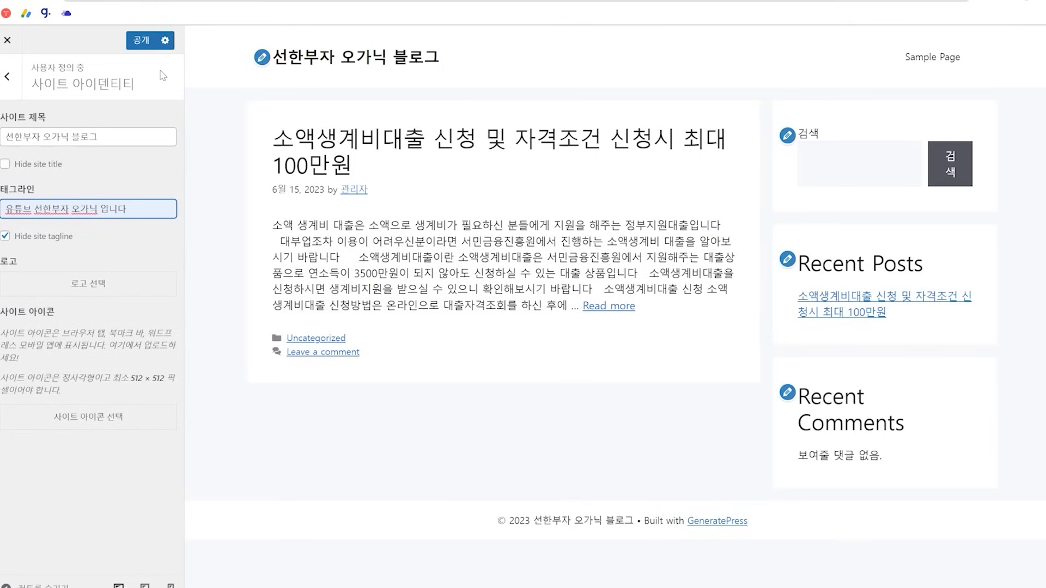
pyautogui.click(142, 39)
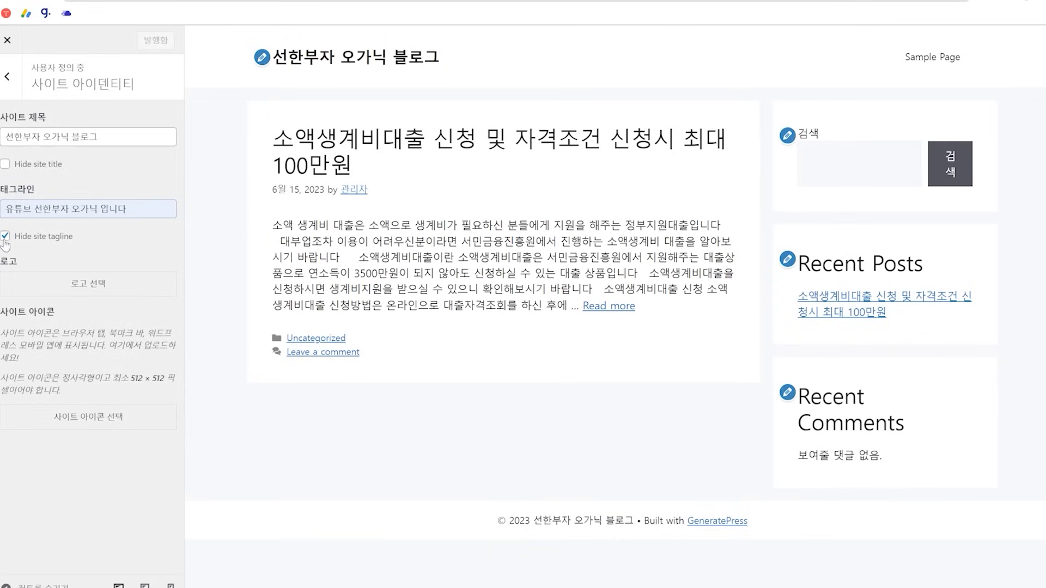
pyautogui.click(54, 242)
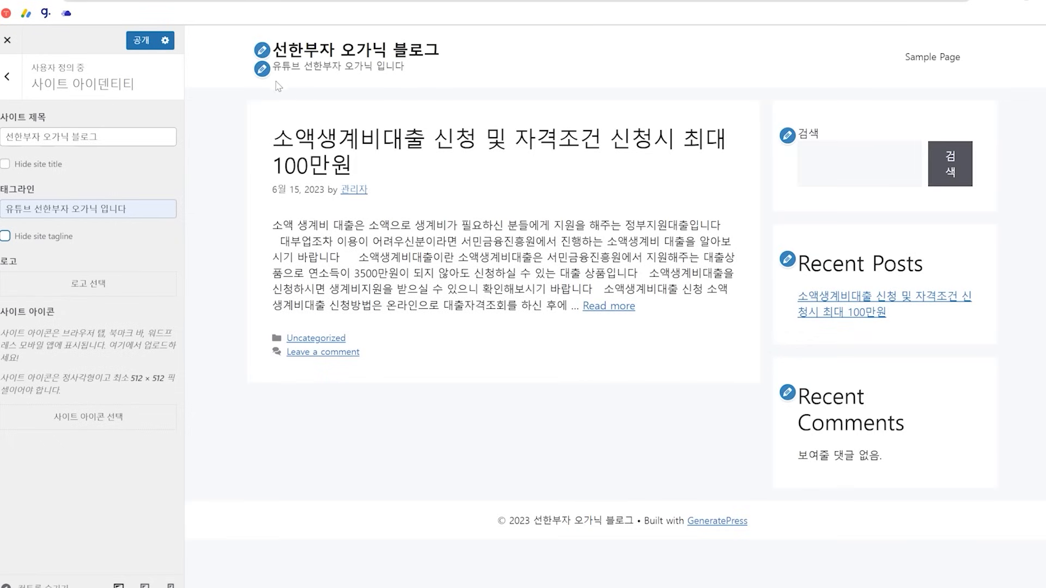
pyautogui.click(131, 43)
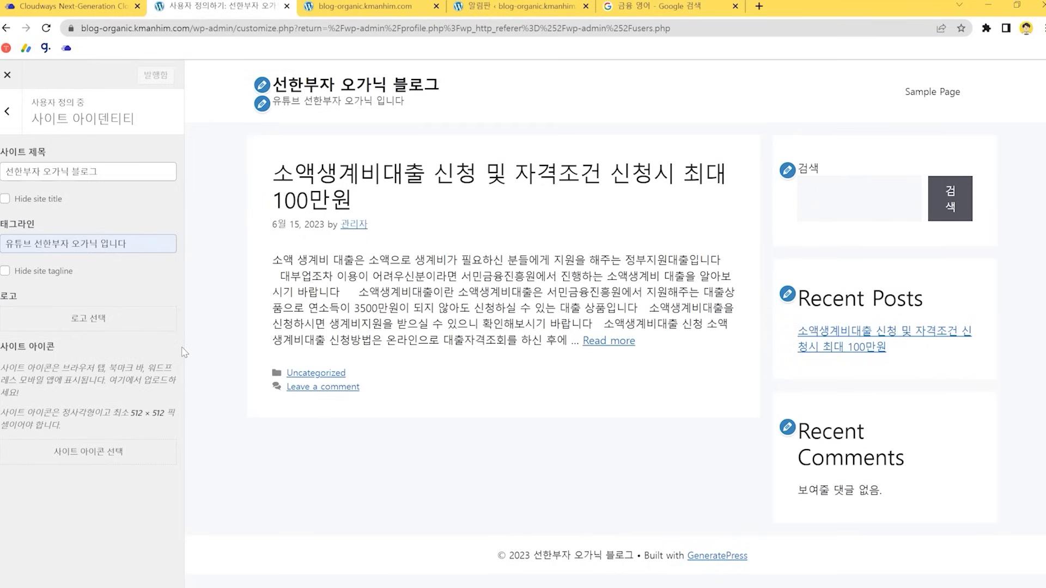
# Pick the yellow cartoon character image from the media library as site icon, crop, and publish
pyautogui.click(107, 461)
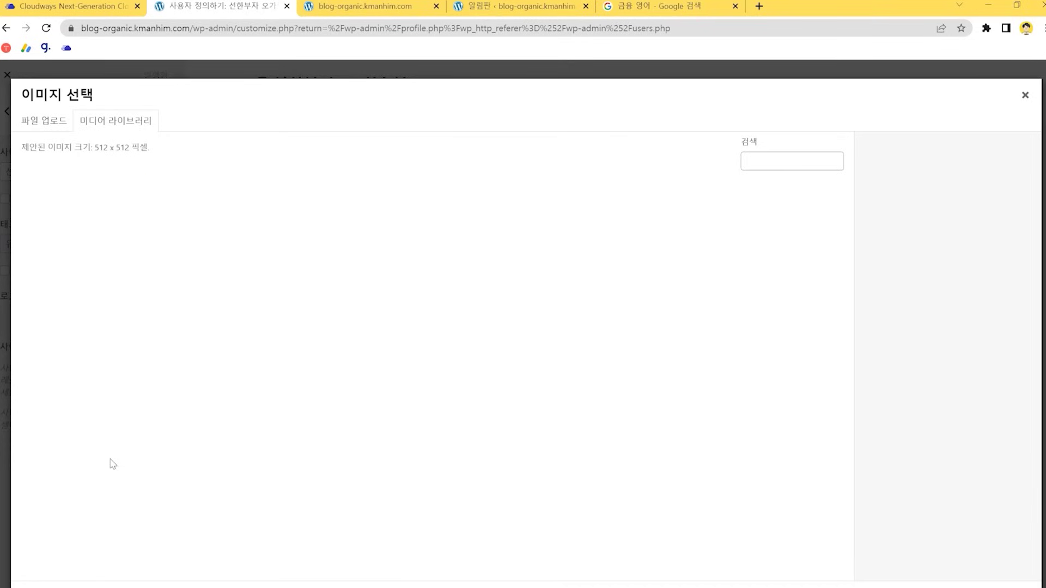
pyautogui.click(46, 122)
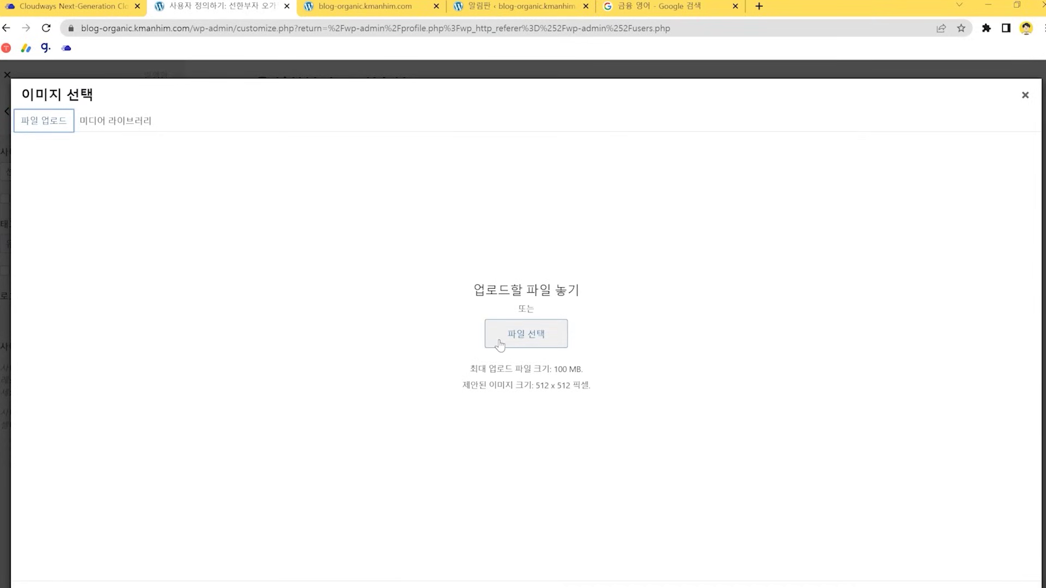
pyautogui.click(270, 285)
pyautogui.click(121, 124)
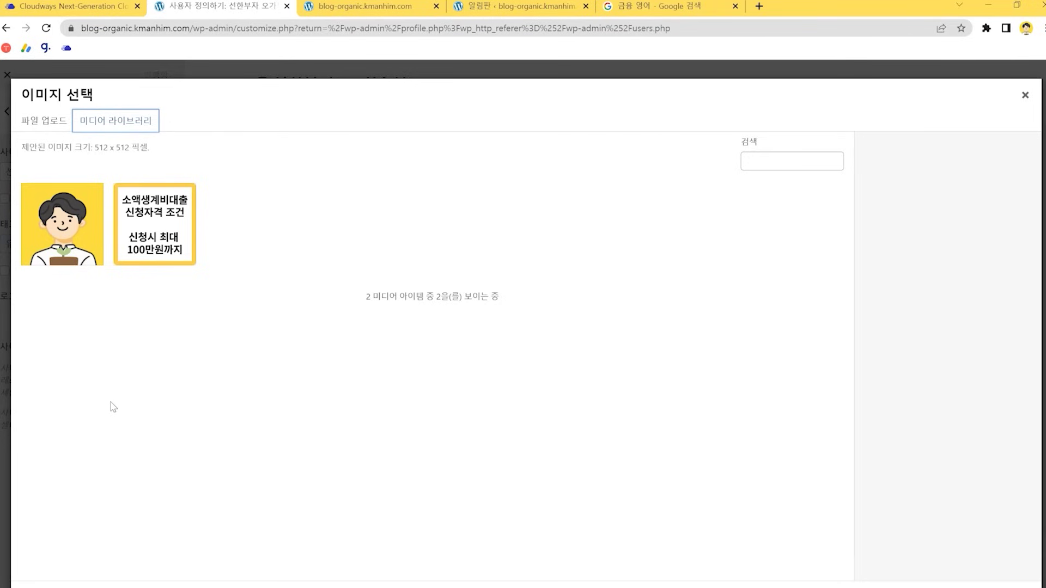
pyautogui.click(71, 224)
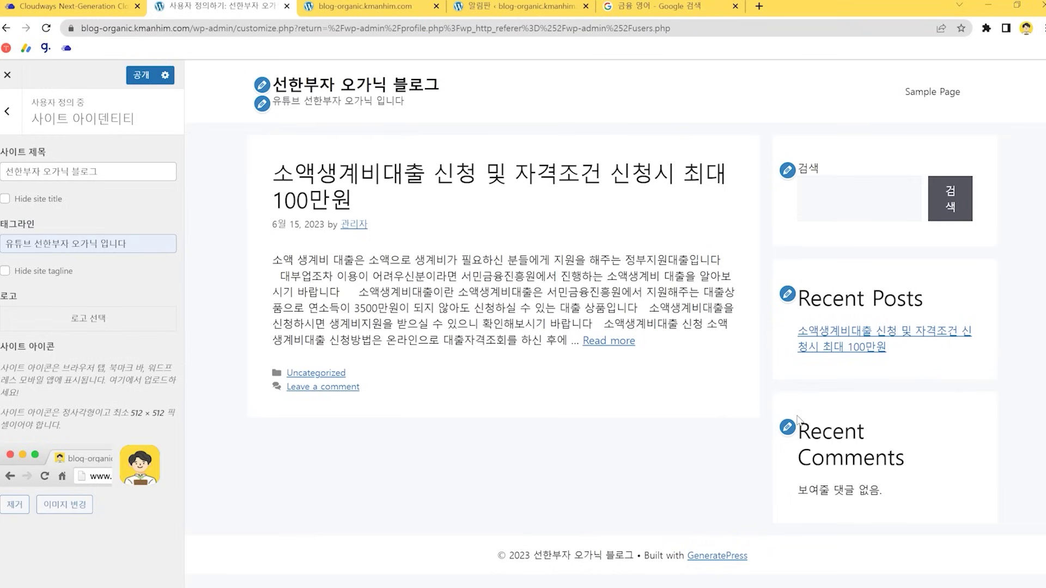
pyautogui.click(973, 569)
pyautogui.click(140, 77)
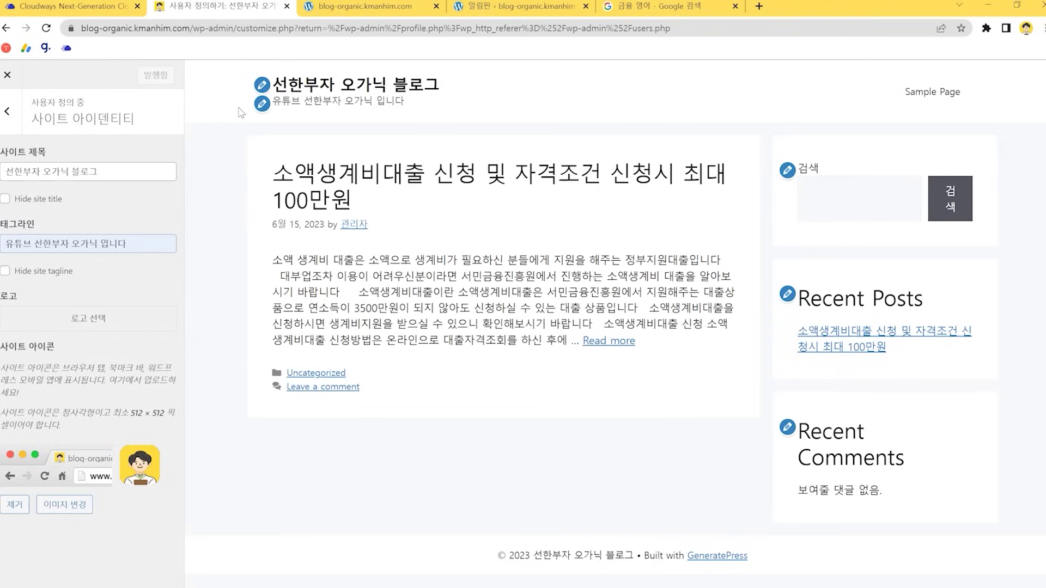
# Search 미리캔버스 in a new tab, open the MiriCanvas homepage, then return to the customizer's logo chooser
pyautogui.hotkey('ctrl', 't')
pyautogui.press('Hangul')
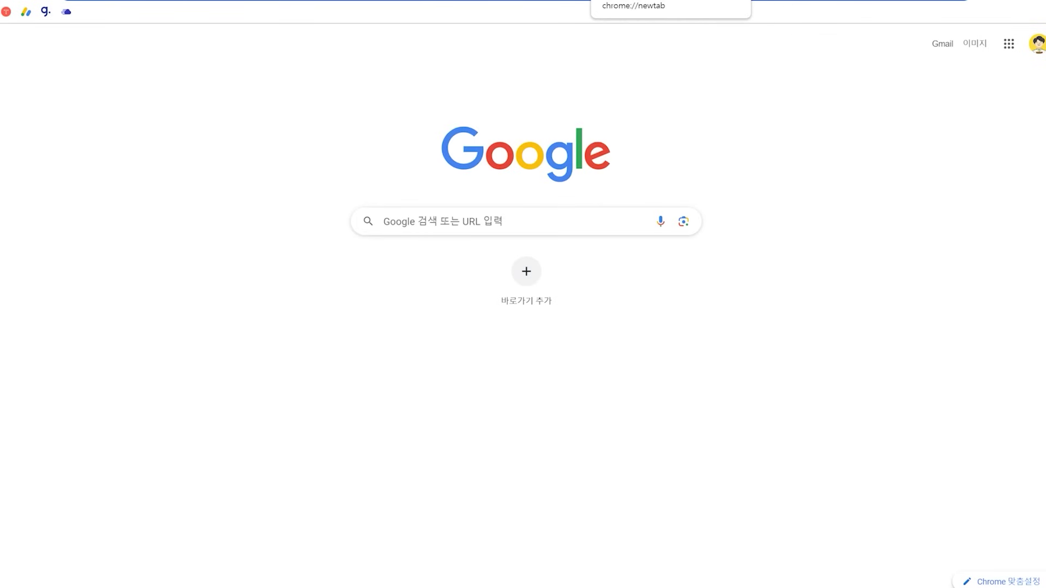
pyautogui.write('미래')
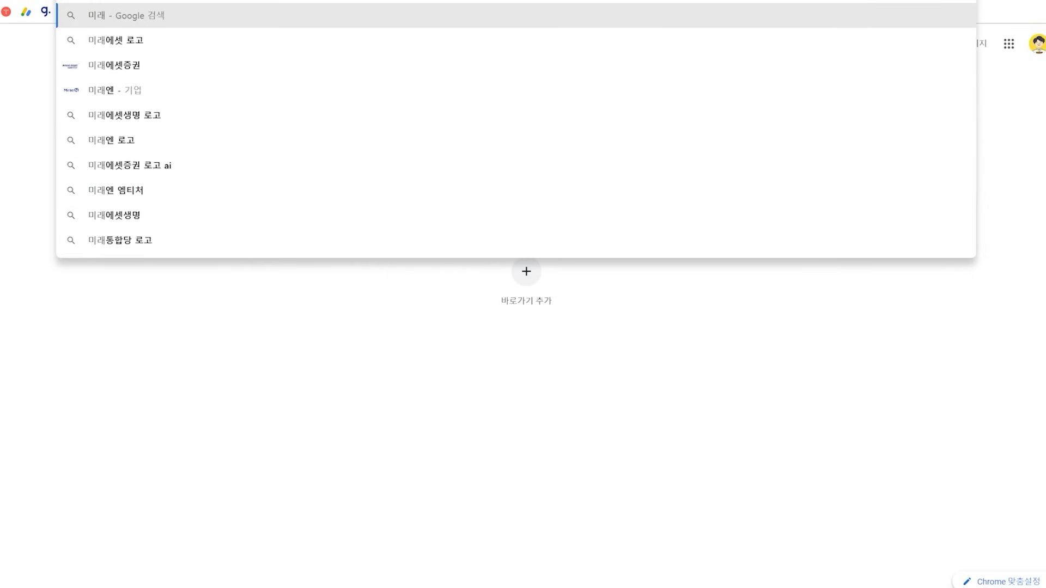
pyautogui.press('BackSpace')
pyautogui.write('리캔버스')
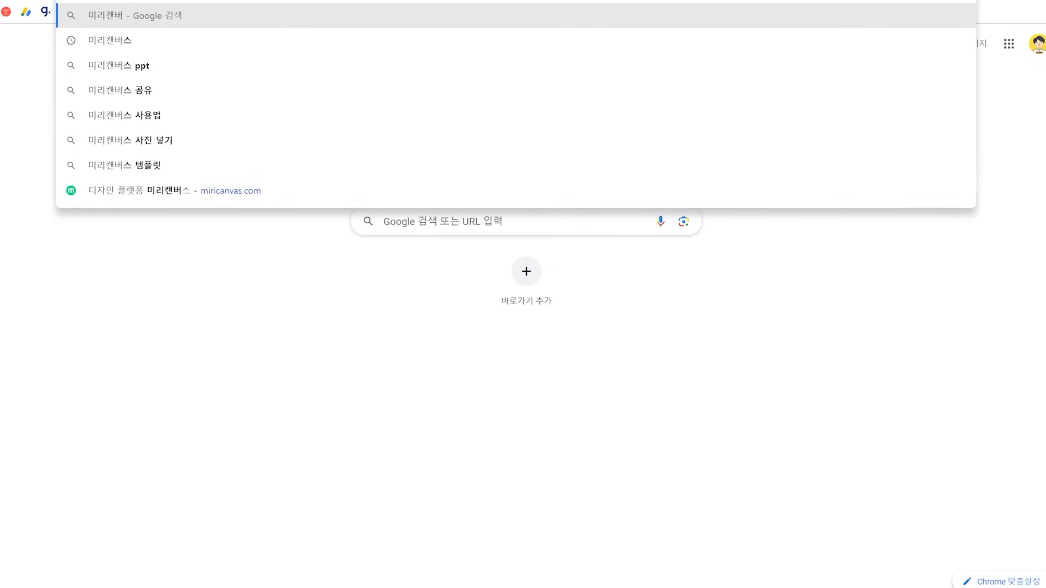
pyautogui.press('Return')
pyautogui.click(301, 221)
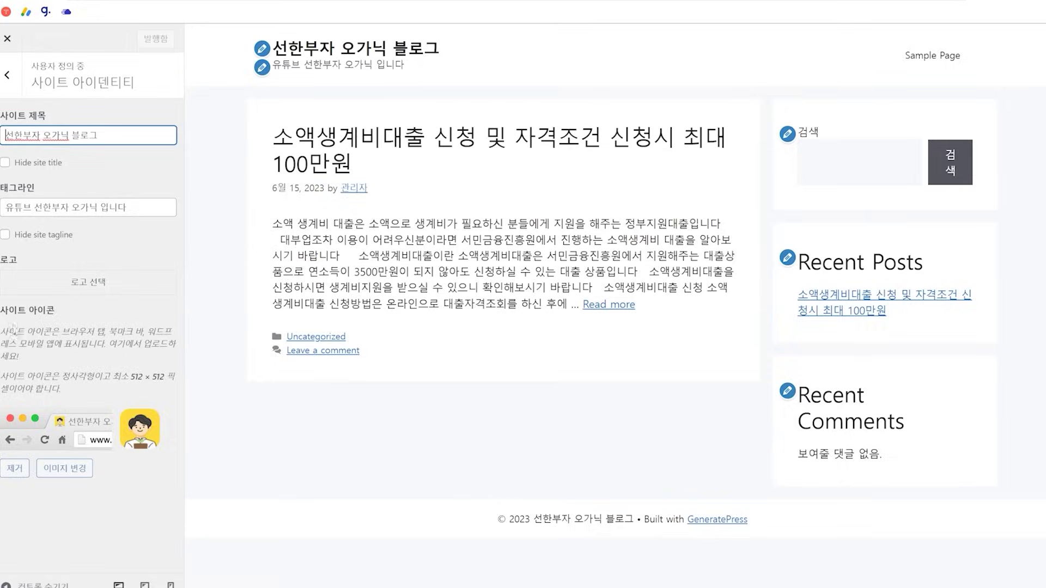
pyautogui.click(55, 283)
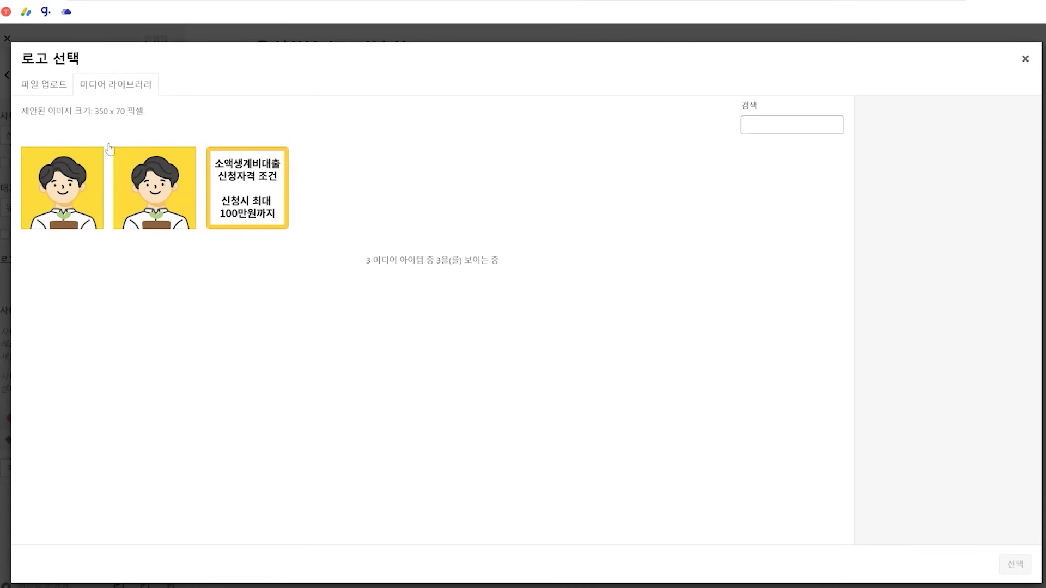
# Note the suggested 350 × 70 px logo size, then switch to the MiriCanvas editor
pyautogui.moveTo(21, 111); pyautogui.dragTo(125, 111)
pyautogui.click(127, 112)
pyautogui.click(191, 116)
pyautogui.moveTo(90, 109); pyautogui.dragTo(122, 112)
pyautogui.click(542, 125)
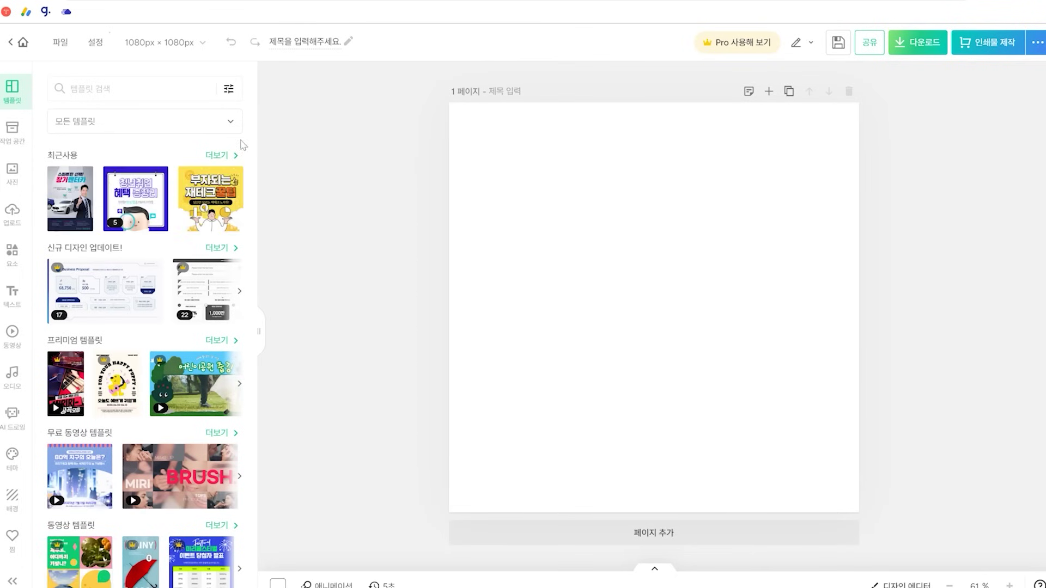
# Resize the blank MiriCanvas design to a custom 350 × 70 px
pyautogui.click(148, 45)
pyautogui.click(229, 126)
pyautogui.doubleClick(226, 147)
pyautogui.write('350')
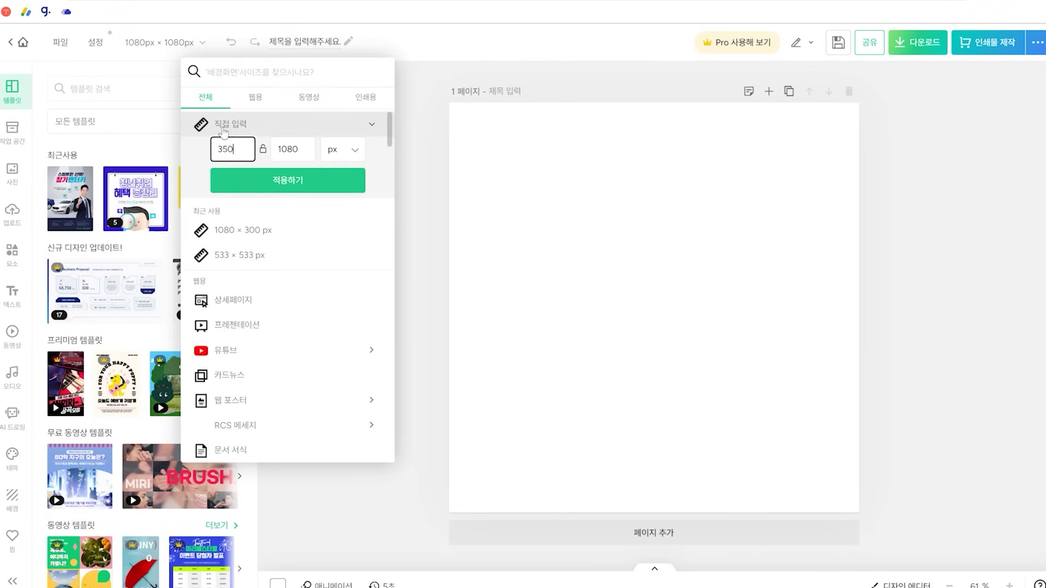
pyautogui.doubleClick(304, 148)
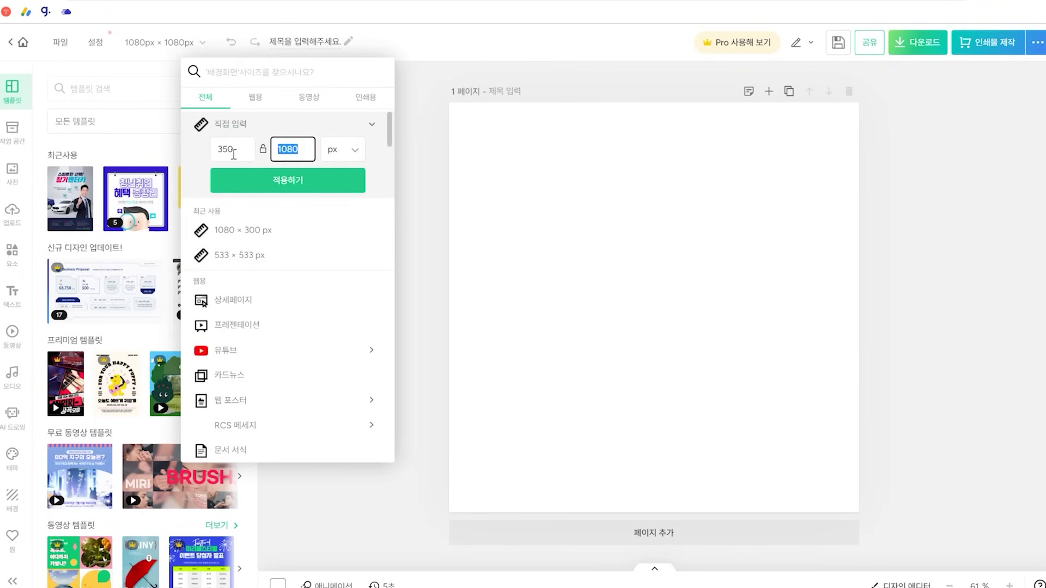
pyautogui.click(285, 188)
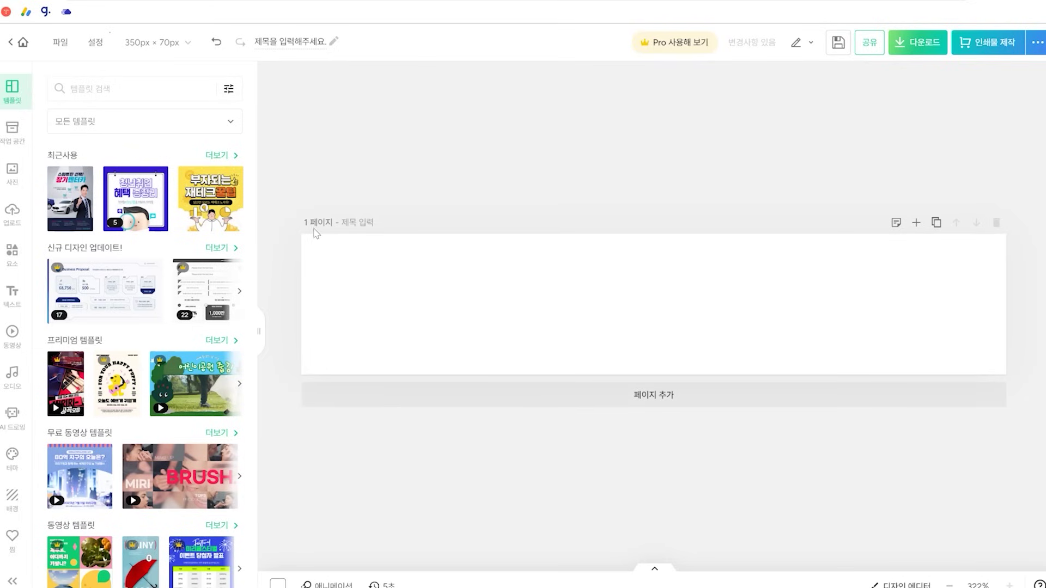
# Change the custom width to 70 px, making the canvas 70 × 70 px
pyautogui.click(177, 44)
pyautogui.click(223, 123)
pyautogui.moveTo(234, 149); pyautogui.dragTo(190, 157)
pyautogui.write('70')
pyautogui.click(242, 180)
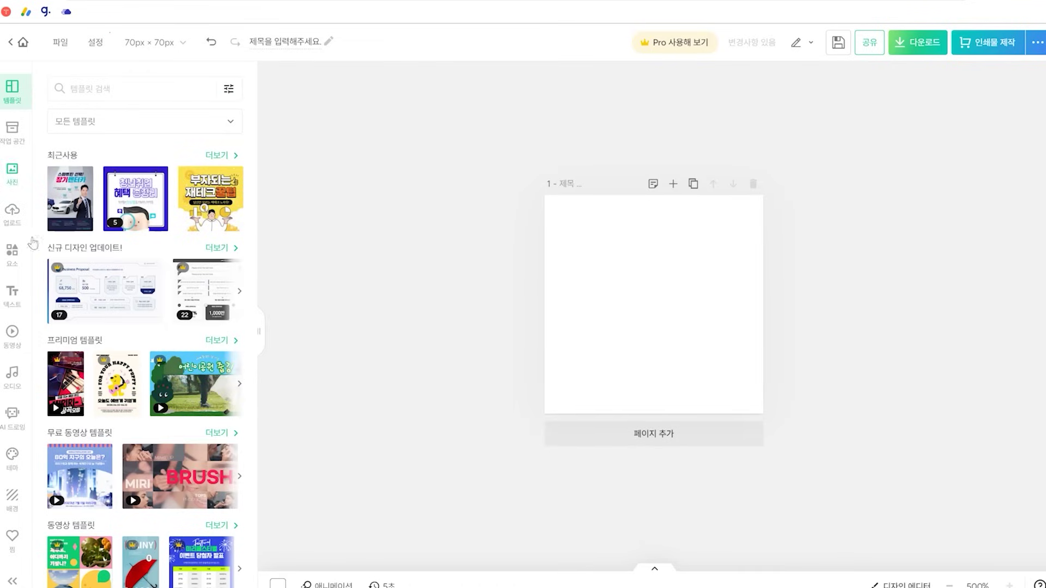
# Search templates for 금융, then 돈, and apply the light-blue stock finance card-news template
pyautogui.click(115, 85)
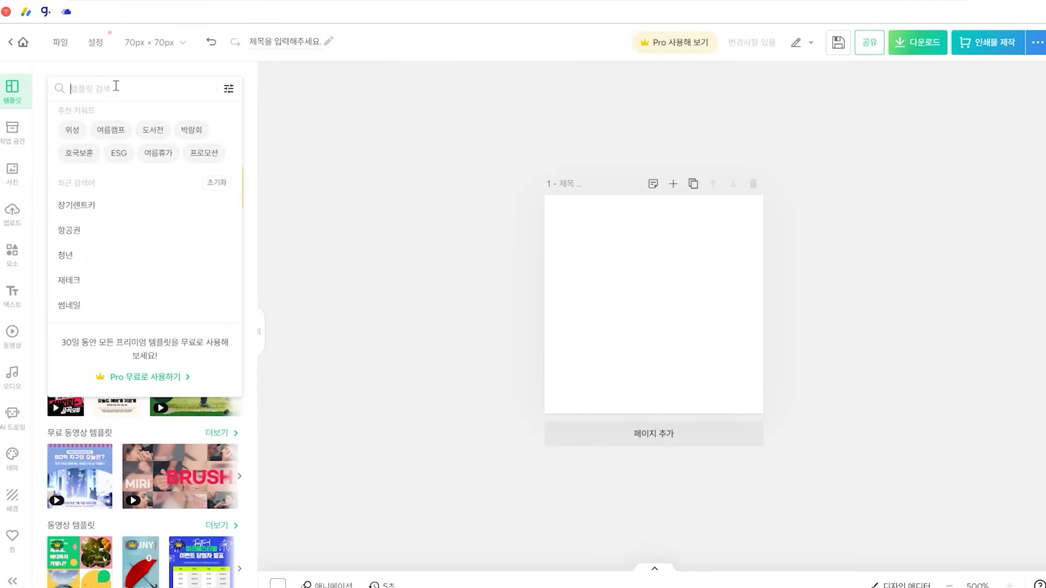
pyautogui.write('금융')
pyautogui.press('Return')
pyautogui.click(133, 86)
pyautogui.hotkey('ctrl', 'a')
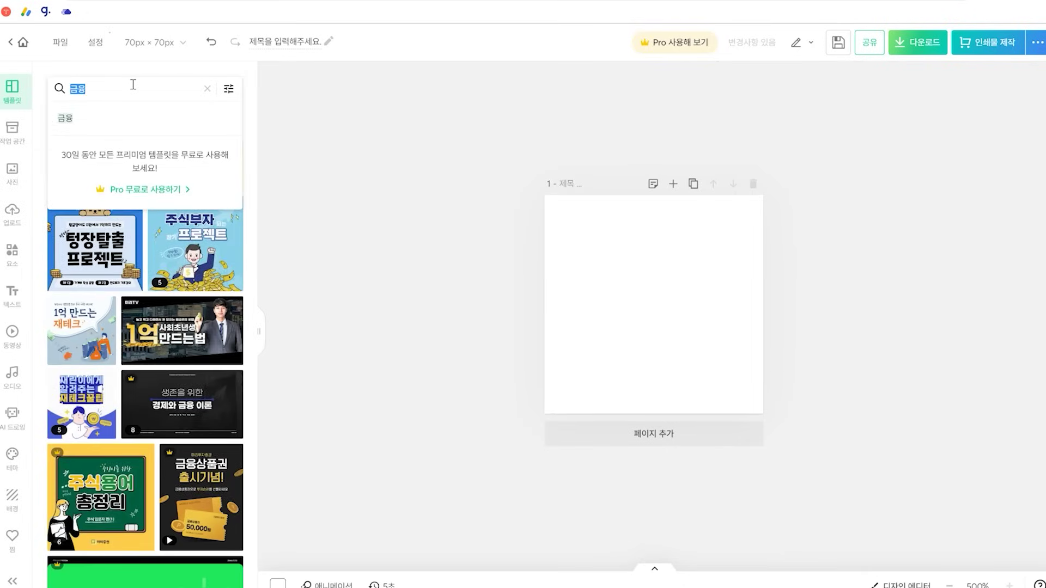
pyautogui.press('BackSpace')
pyautogui.write('돈')
pyautogui.press('Return')
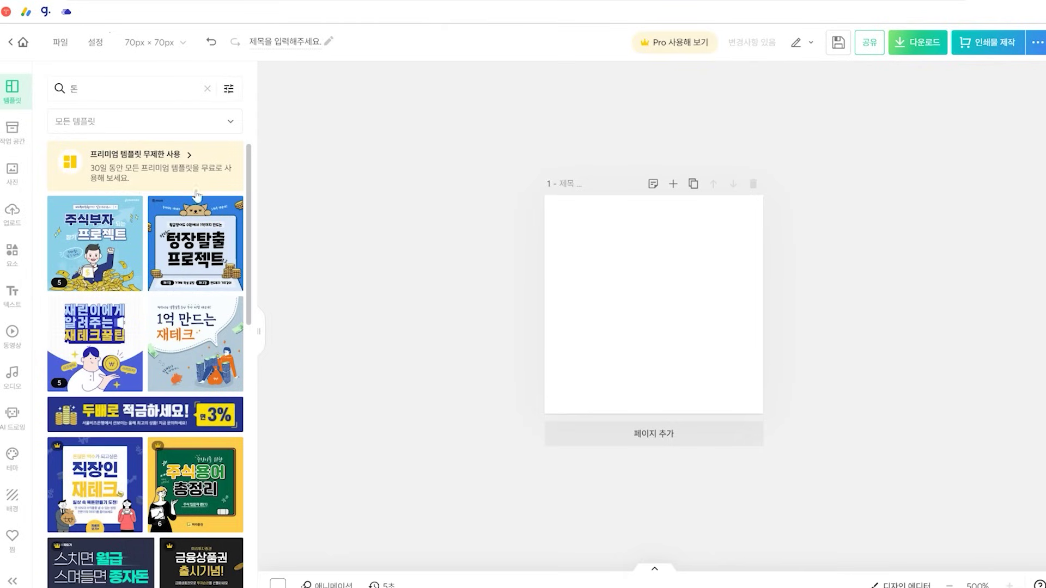
pyautogui.scroll(-5, 184, 294)
pyautogui.scroll(-2, 183, 294)
pyautogui.scroll(8, 184, 295)
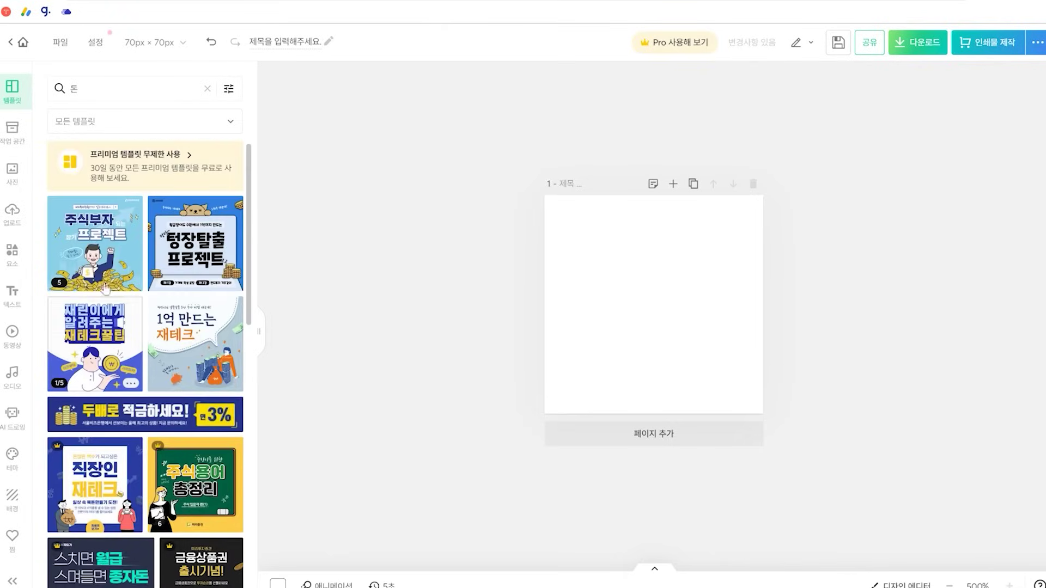
pyautogui.click(96, 240)
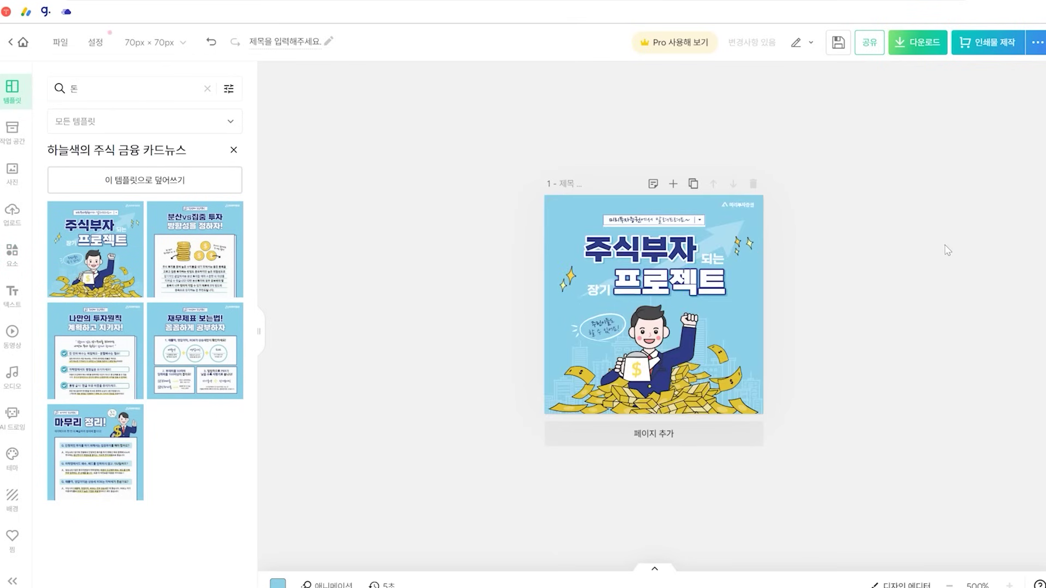
# Quick-download the design as a JPG and choose it as the logo upload in WordPress
pyautogui.click(711, 258)
pyautogui.click(881, 294)
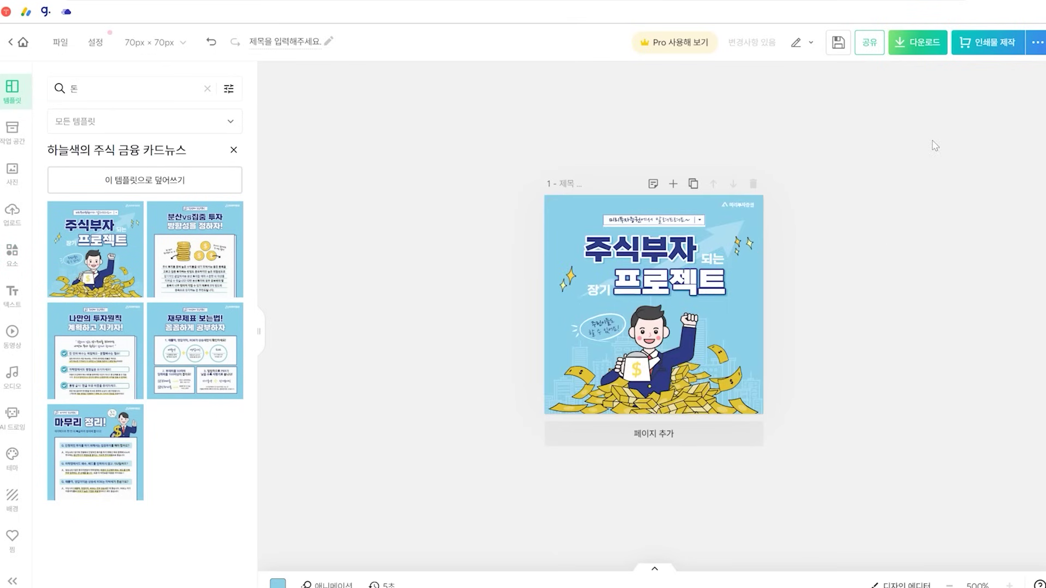
pyautogui.click(925, 48)
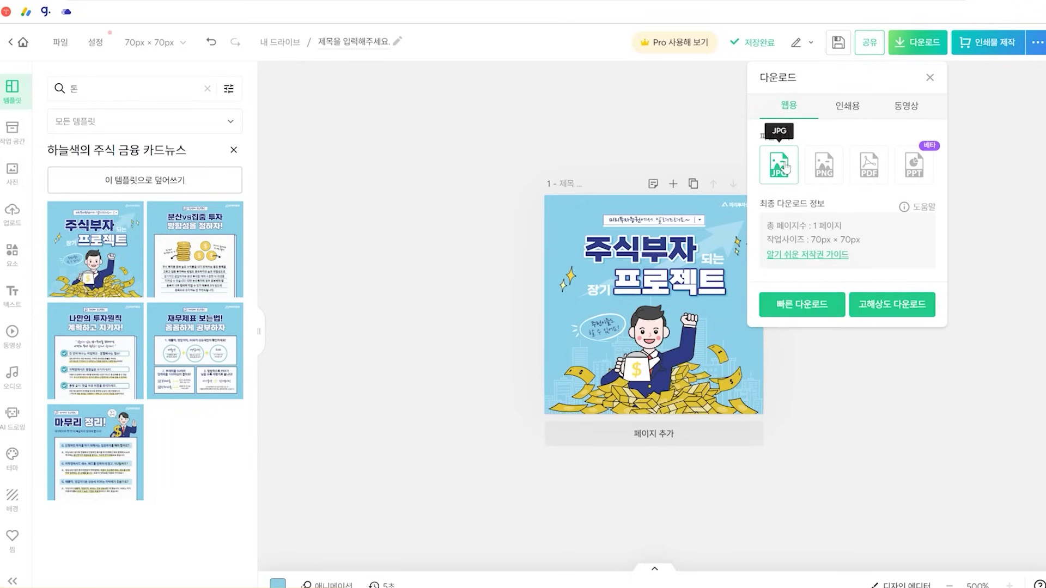
pyautogui.click(816, 310)
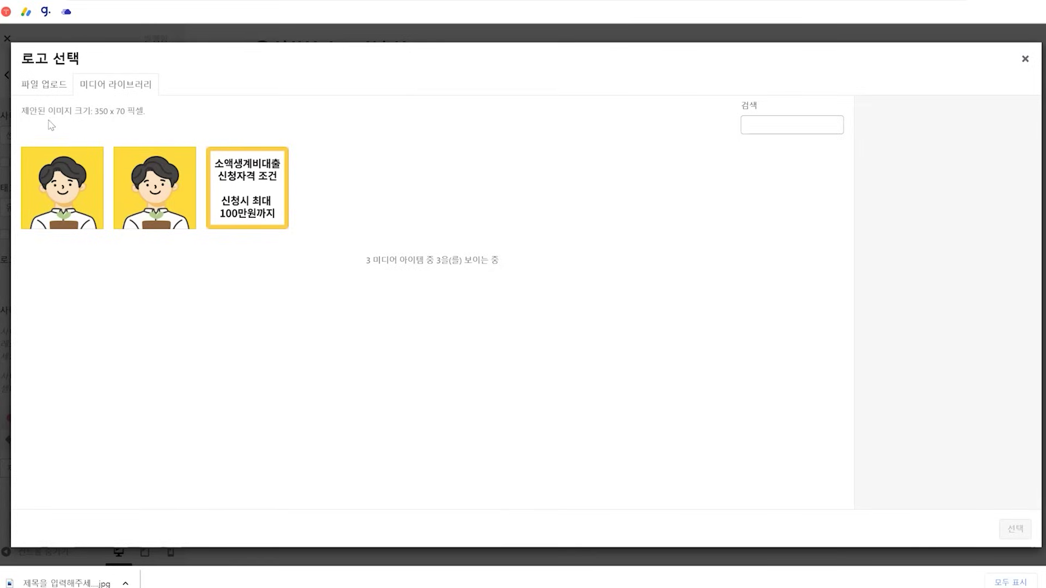
pyautogui.click(41, 88)
pyautogui.click(540, 297)
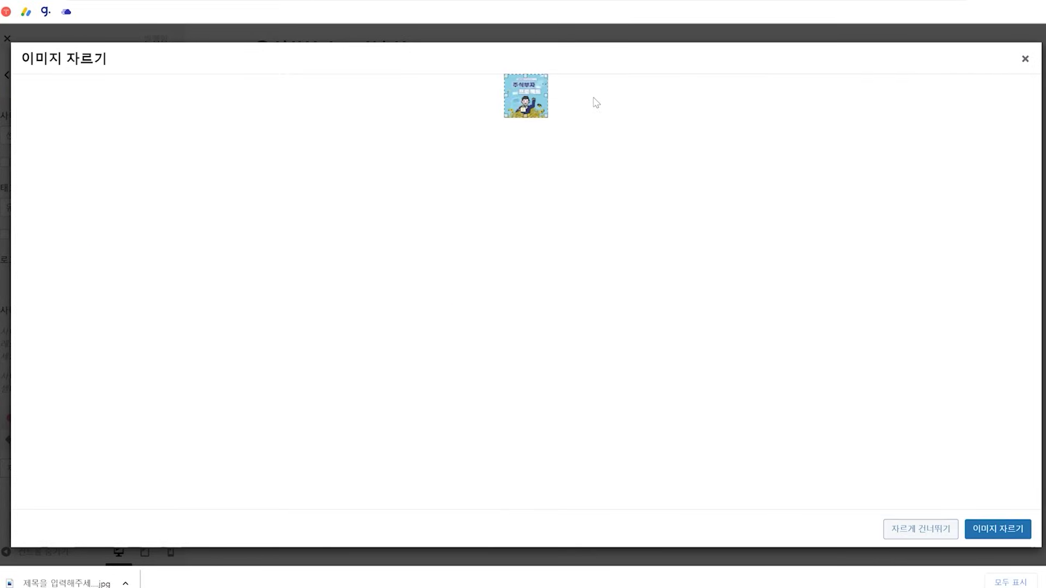
# Crop the uploaded finance image and set it as the site logo
pyautogui.click(1007, 529)
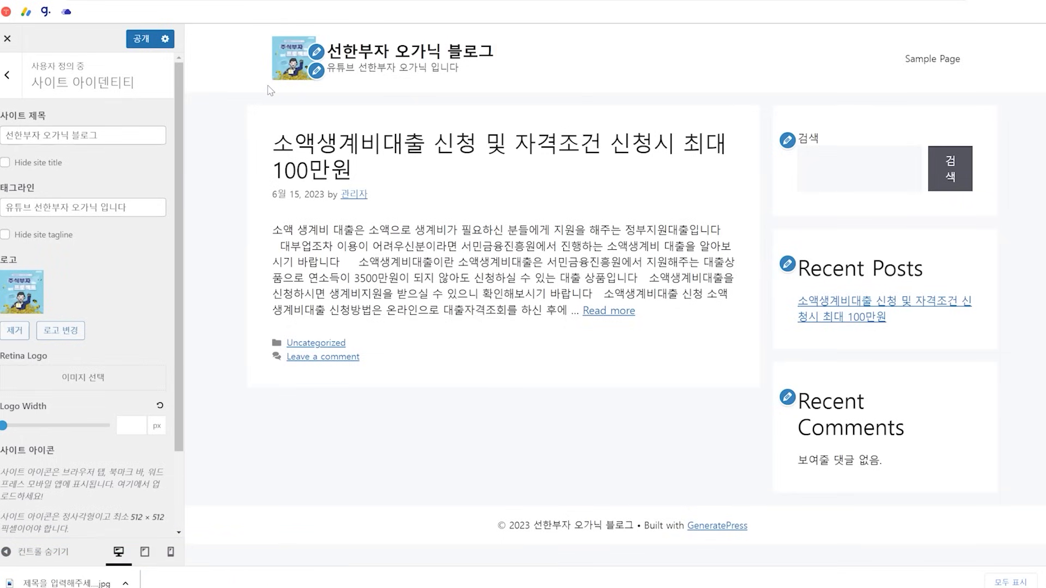
# Publish the new logo and go to the Customizer's Layout settings
pyautogui.click(145, 41)
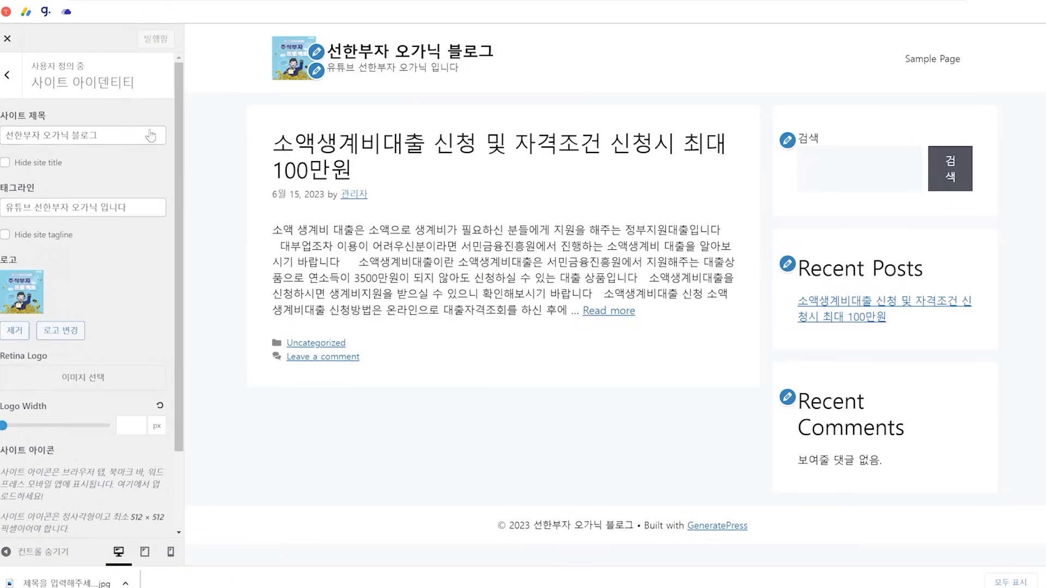
pyautogui.press('Escape')
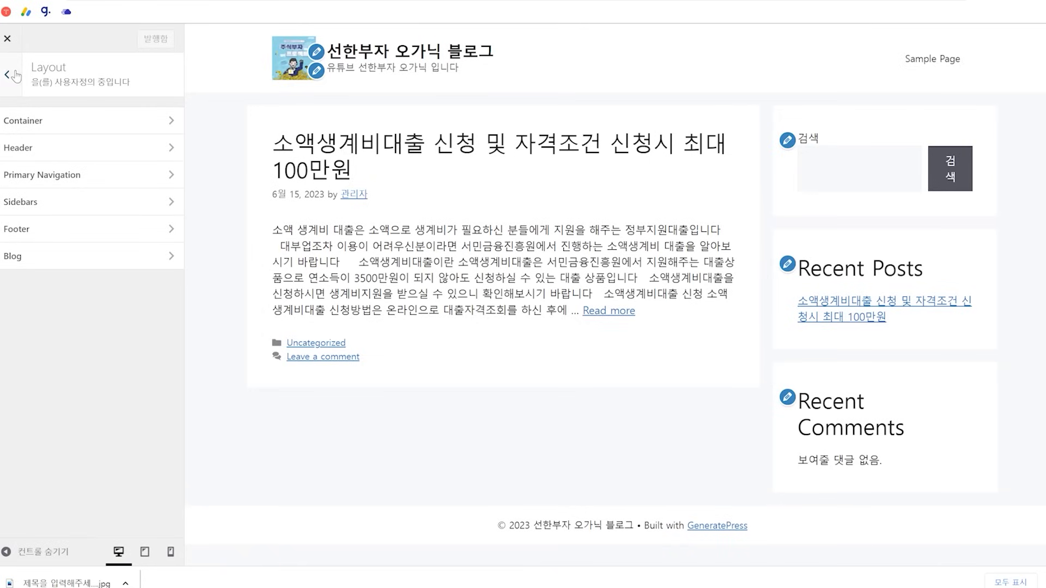
pyautogui.click(12, 75)
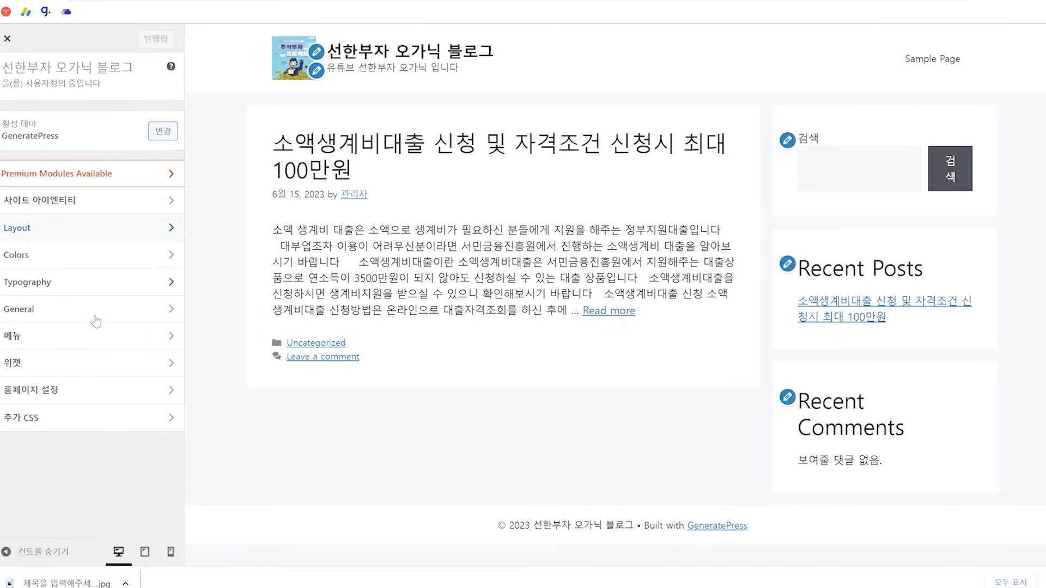
pyautogui.click(64, 229)
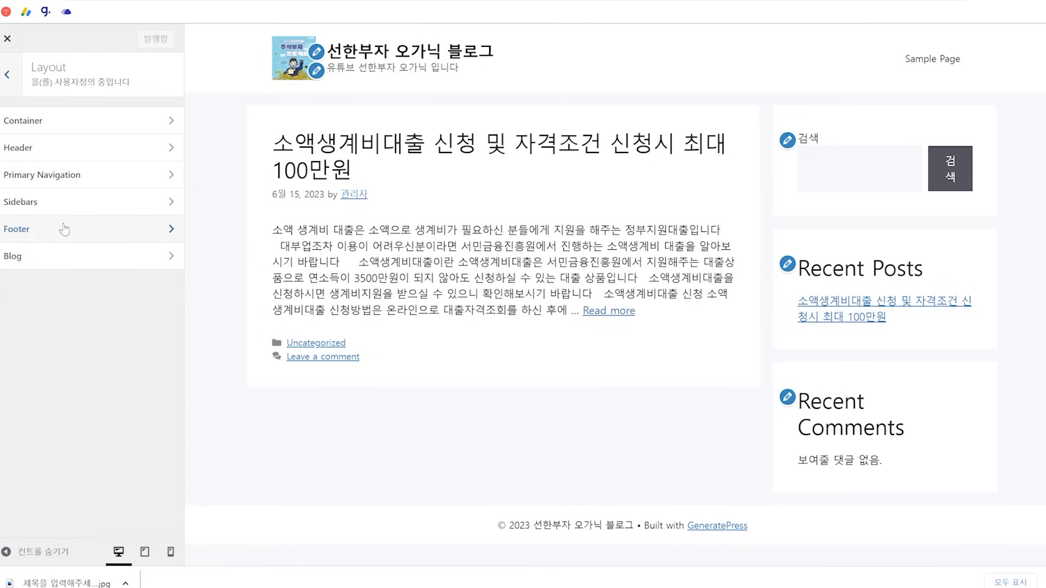
# Translate the page into Korean and open the Container layout settings
pyautogui.rightClick(85, 316)
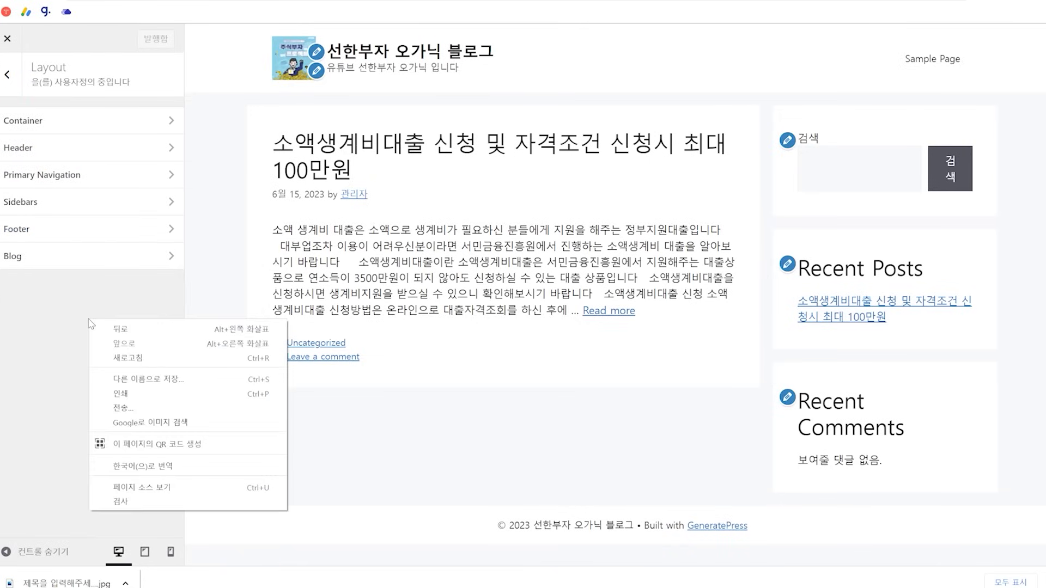
pyautogui.click(183, 470)
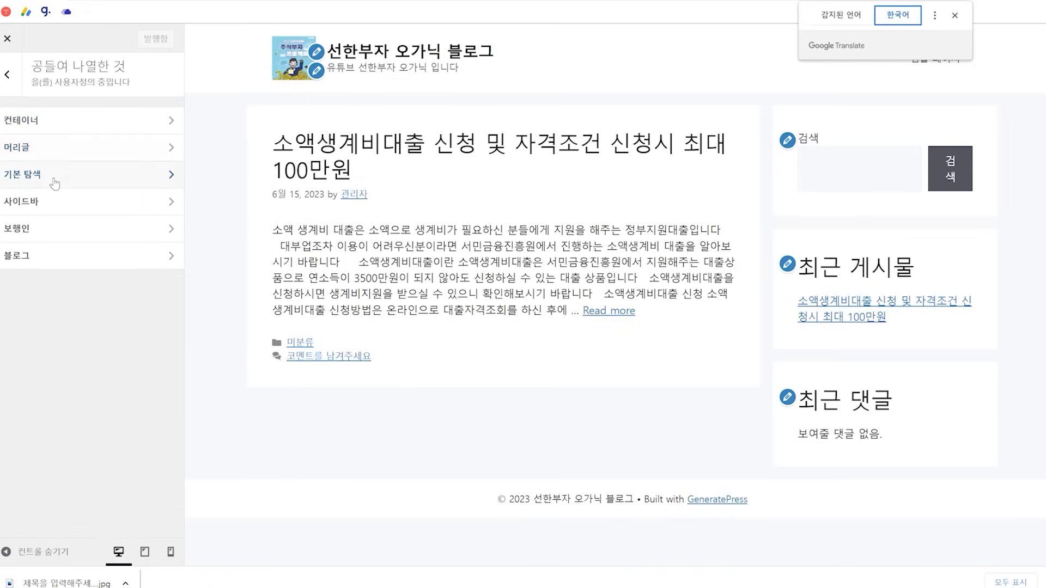
pyautogui.click(83, 121)
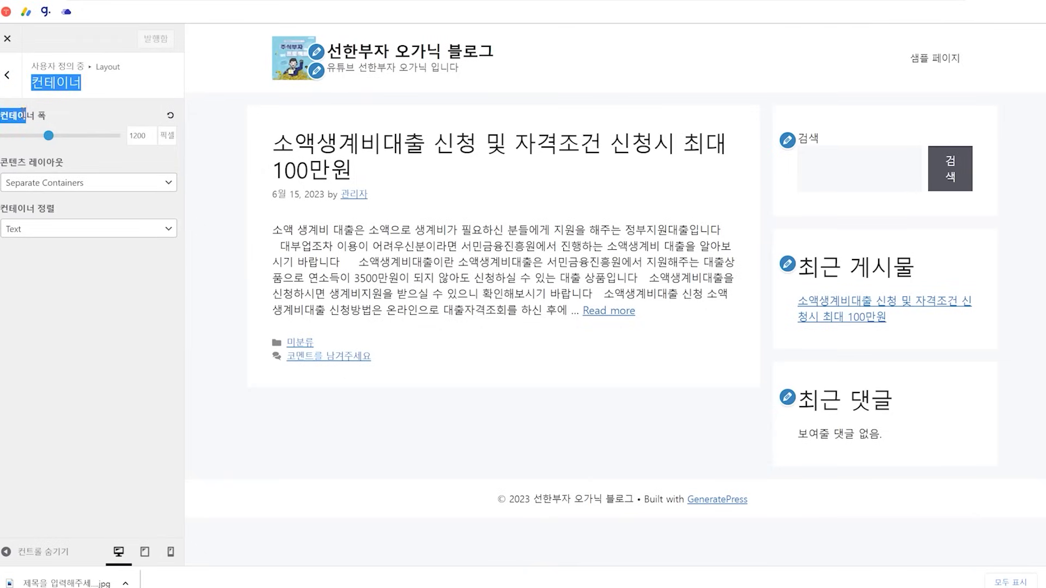
# Replace the 1200 container width value with 728 and publish the Customizer change
pyautogui.moveTo(257, 124); pyautogui.dragTo(722, 232)
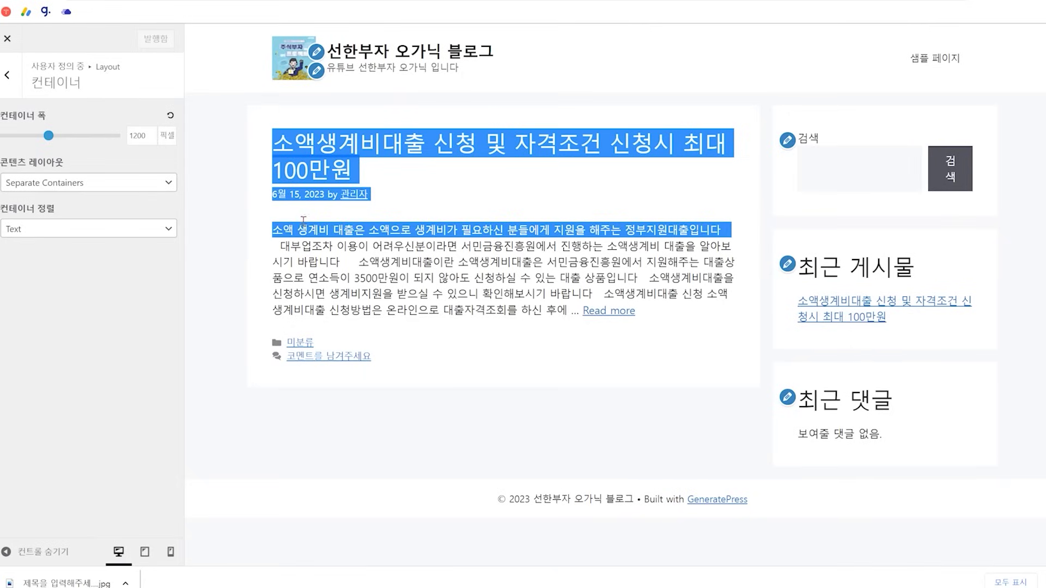
pyautogui.click(725, 143)
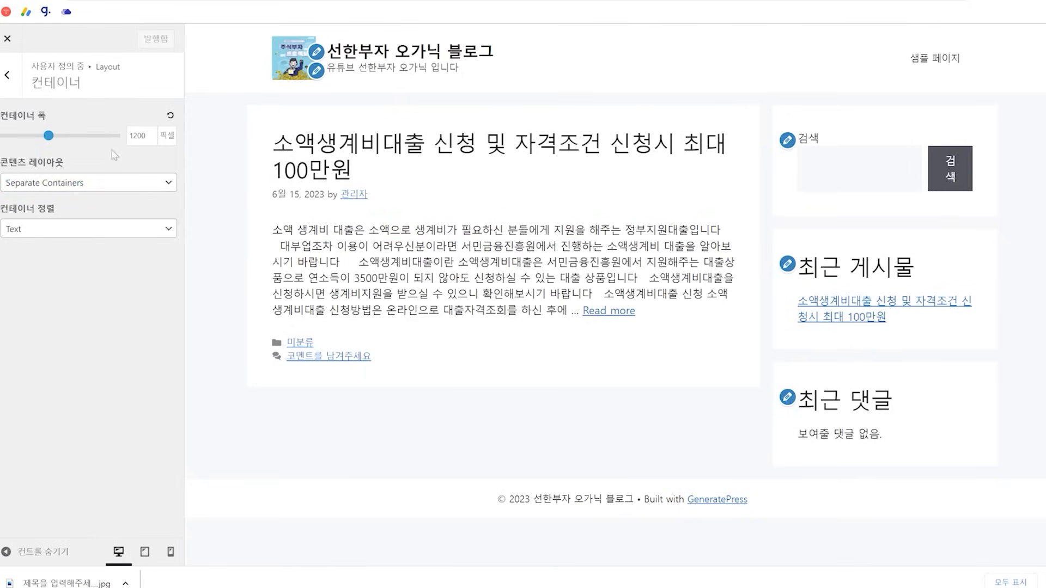
pyautogui.doubleClick(137, 136)
pyautogui.write('728')
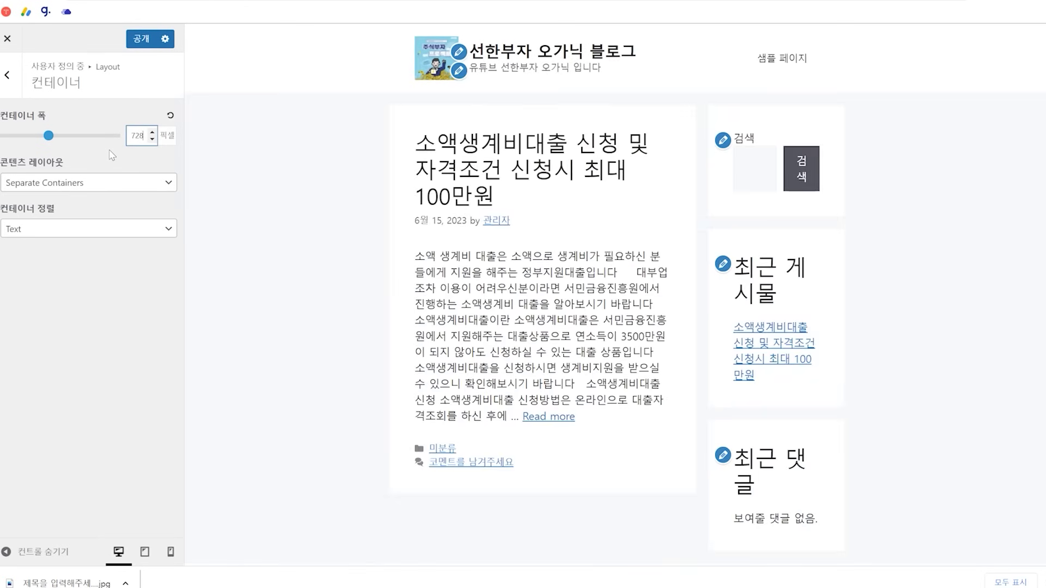
pyautogui.press('Tab')
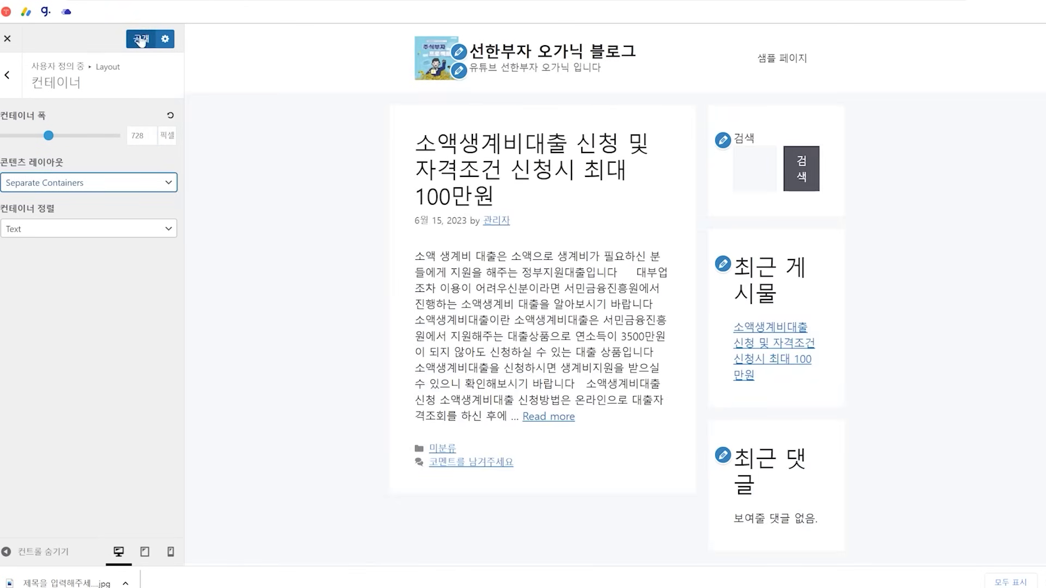
pyautogui.click(141, 41)
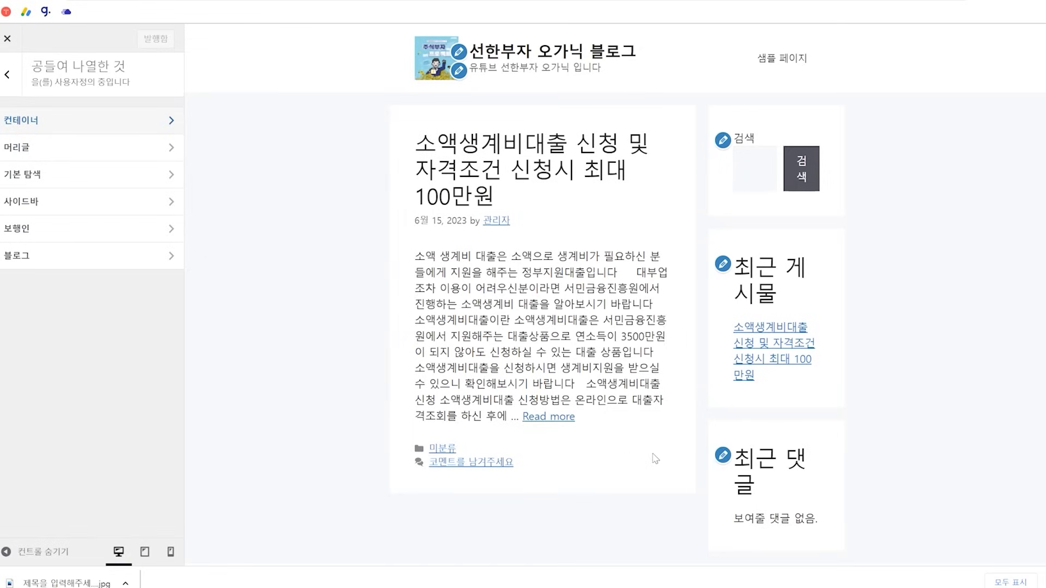
# Set the site, blog and single post sidebar layouts to Content (no sidebars)
pyautogui.click(124, 208)
pyautogui.press('Escape')
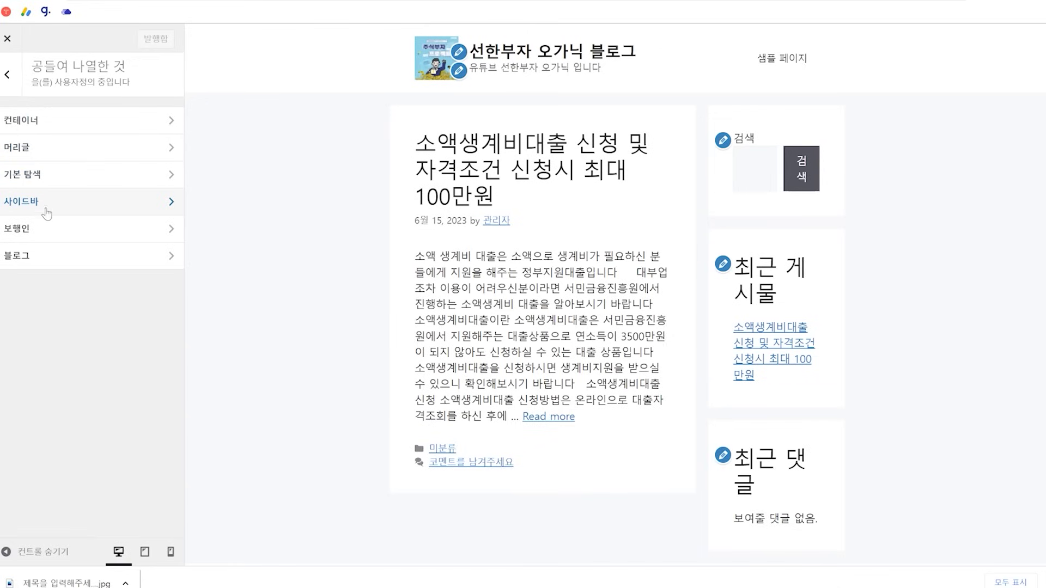
pyautogui.click(61, 209)
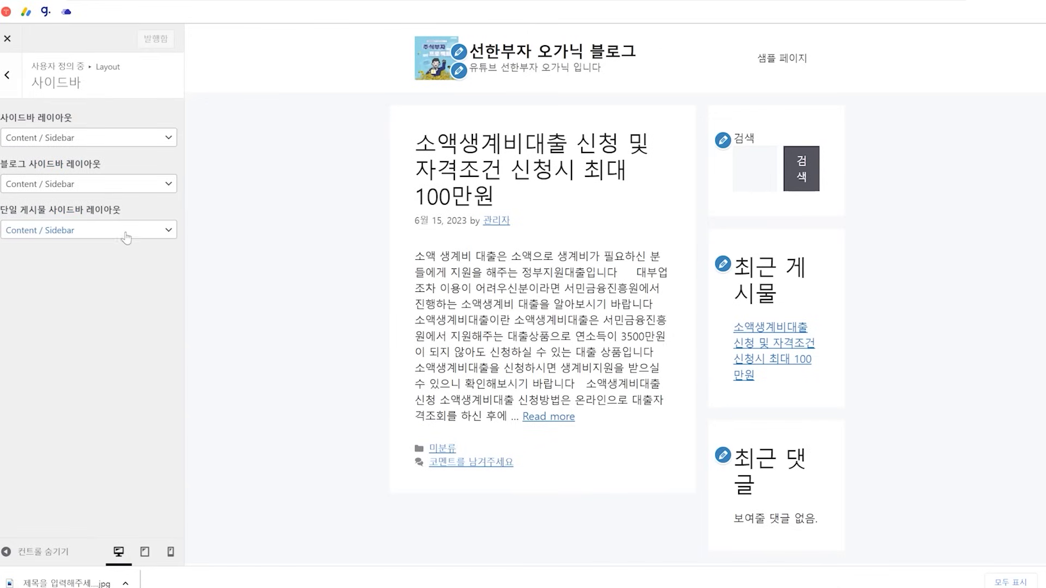
pyautogui.click(48, 139)
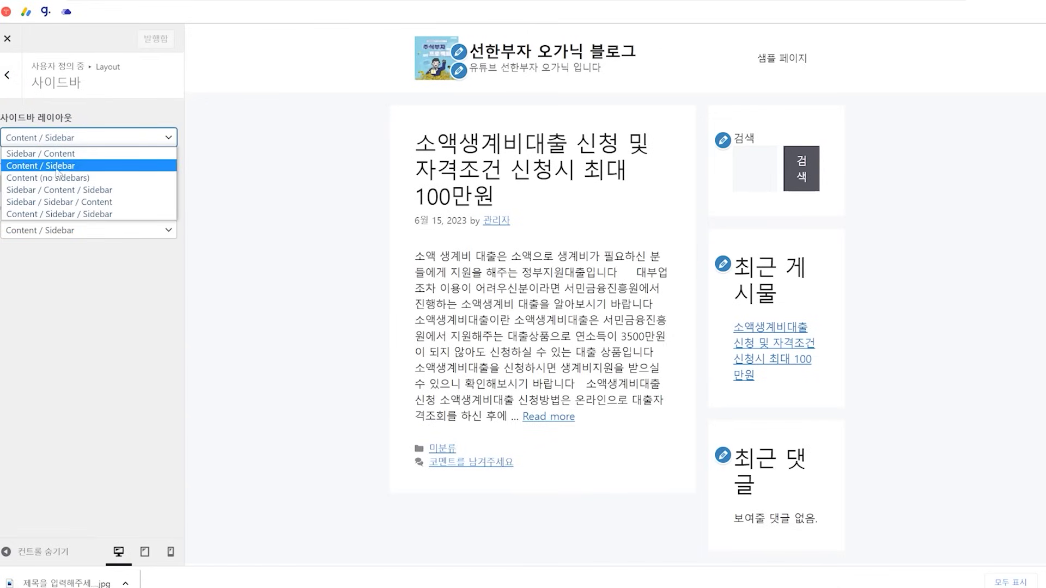
pyautogui.click(87, 179)
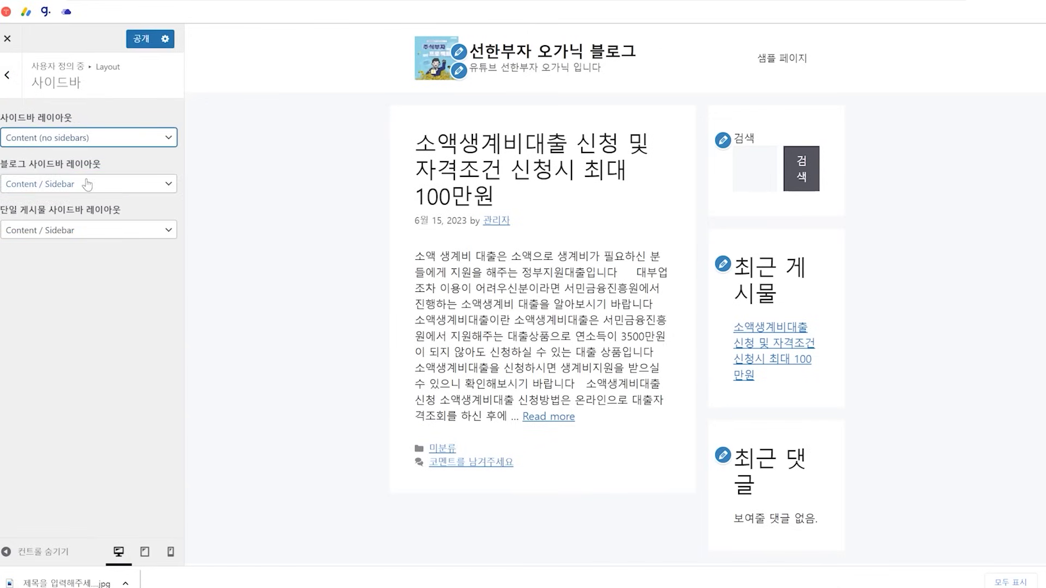
pyautogui.click(77, 185)
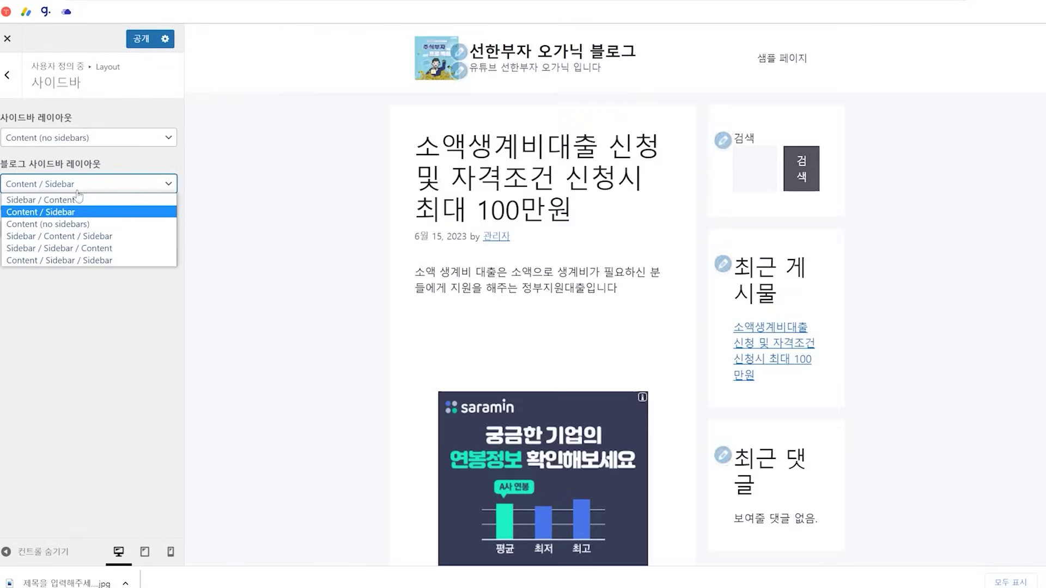
pyautogui.click(78, 224)
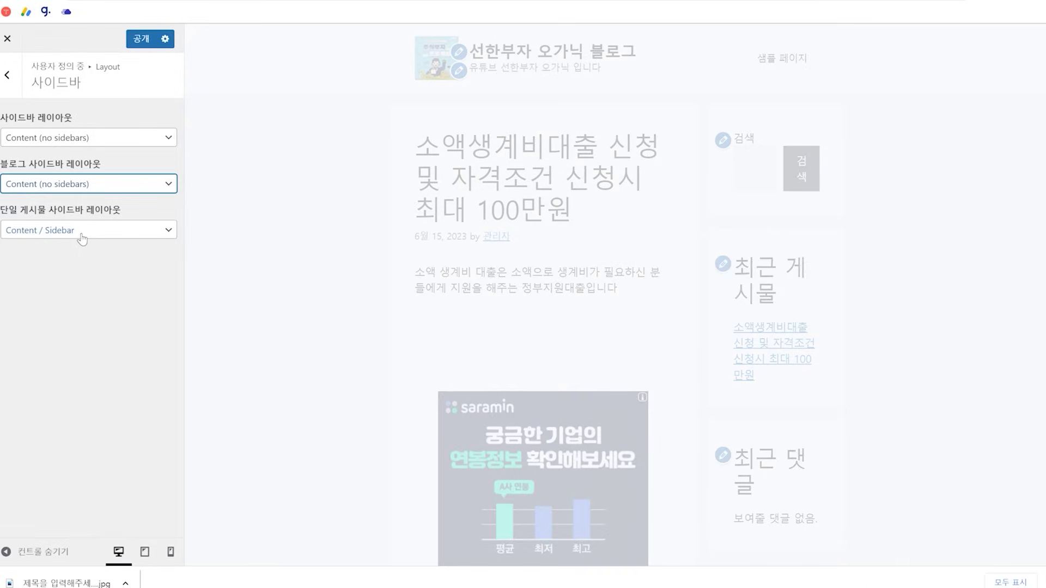
pyautogui.click(80, 232)
pyautogui.click(72, 269)
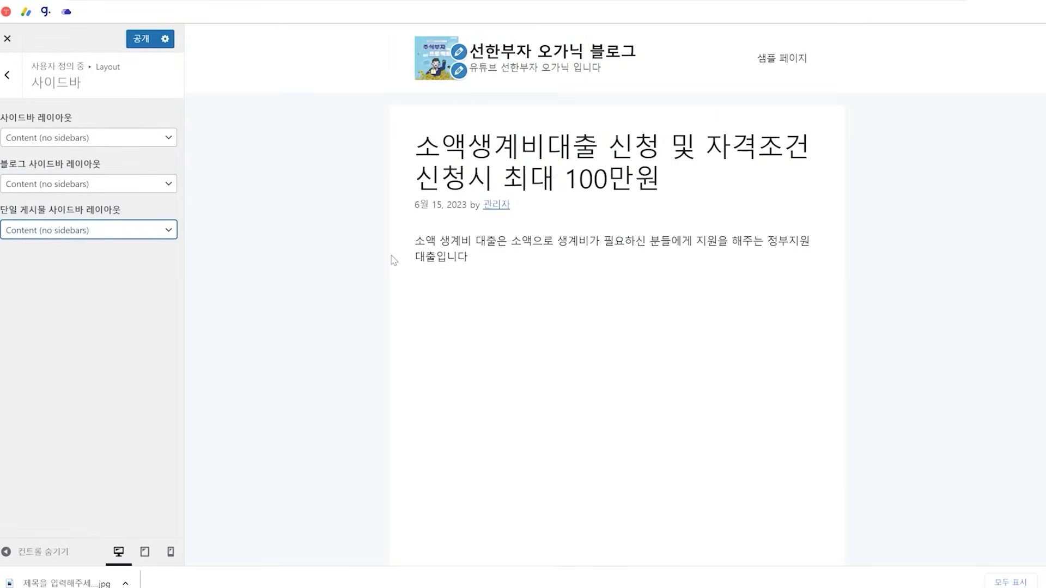
# Publish the no-sidebar layouts and scroll through the loan post preview at 728 px
pyautogui.scroll(-15, 393, 261)
pyautogui.scroll(15, 394, 303)
pyautogui.scroll(-12, 389, 160)
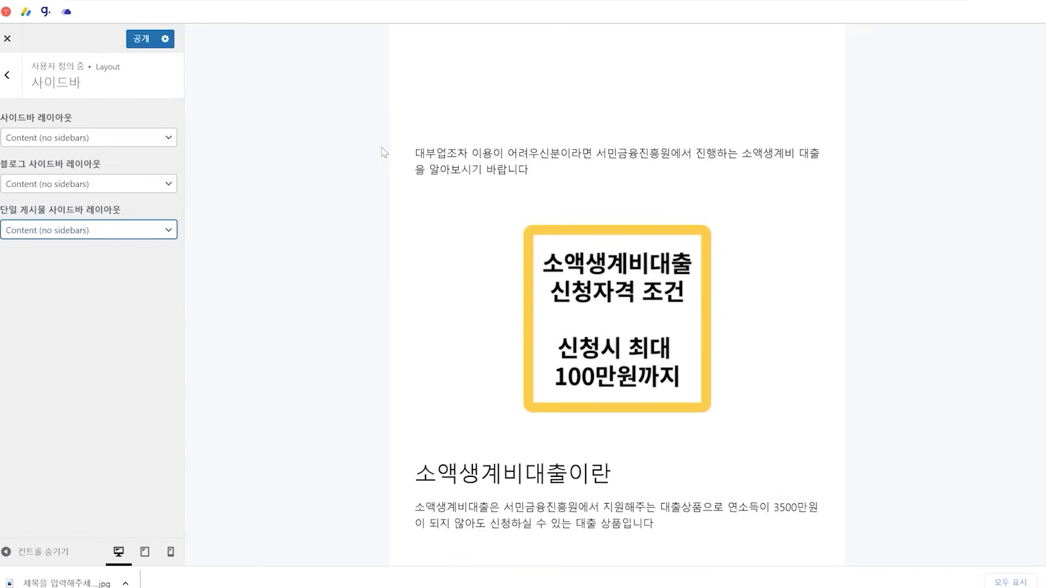
pyautogui.scroll(7, 456, 276)
pyautogui.scroll(3, 456, 276)
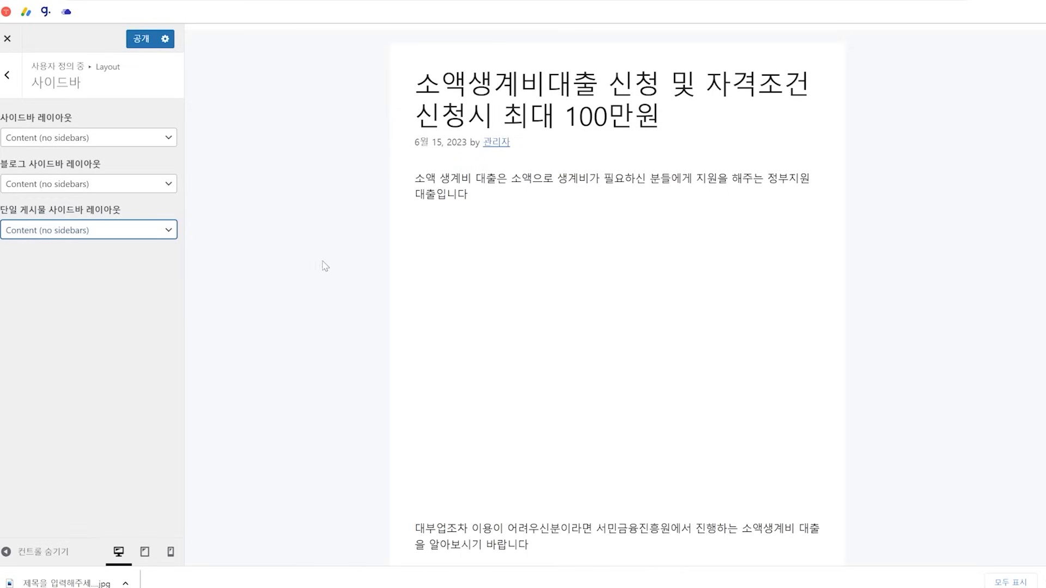
pyautogui.click(94, 360)
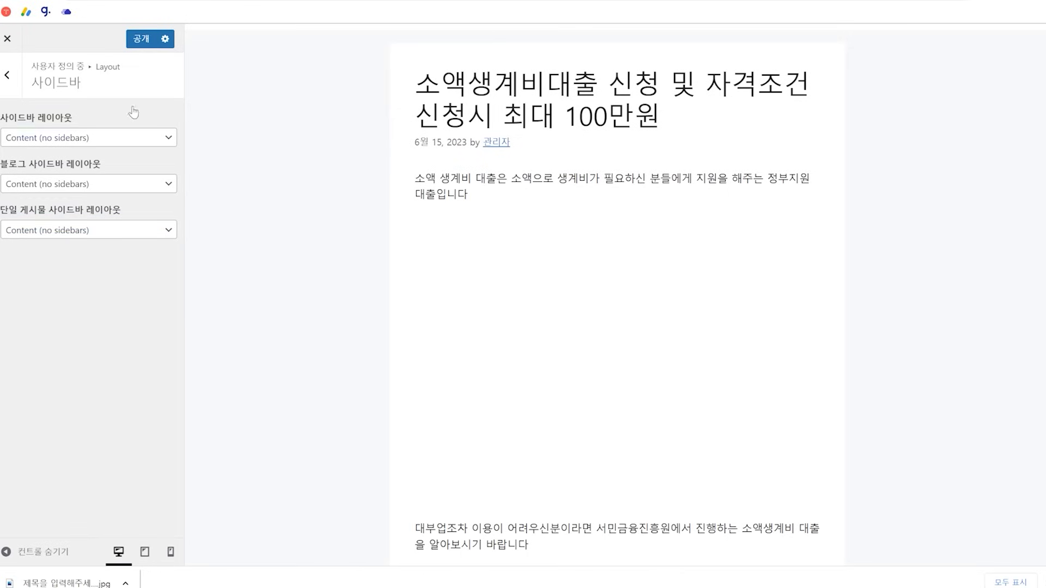
pyautogui.click(143, 40)
pyautogui.click(7, 74)
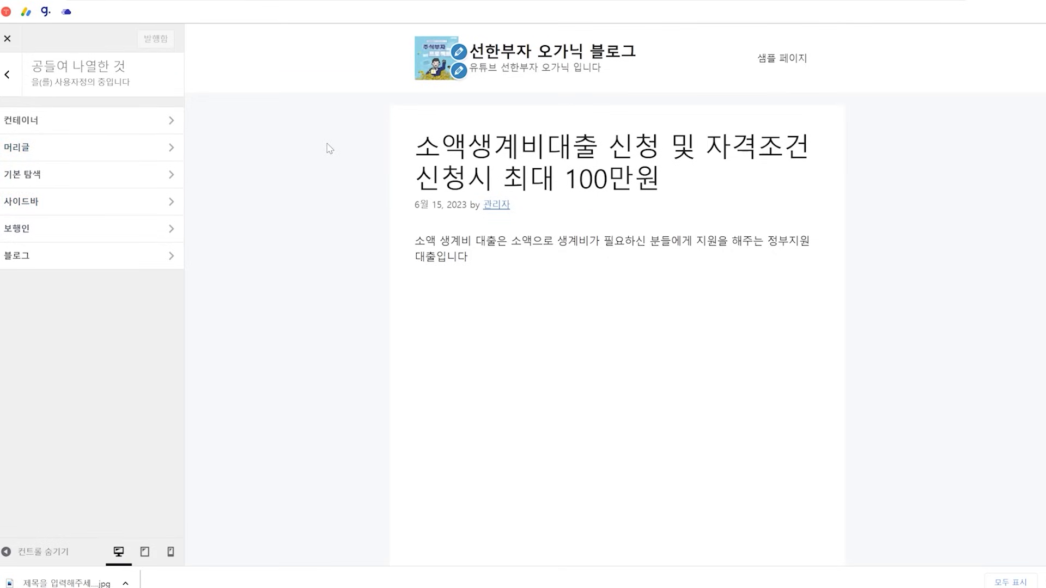
pyautogui.scroll(-5, 330, 150)
pyautogui.scroll(-10, 330, 149)
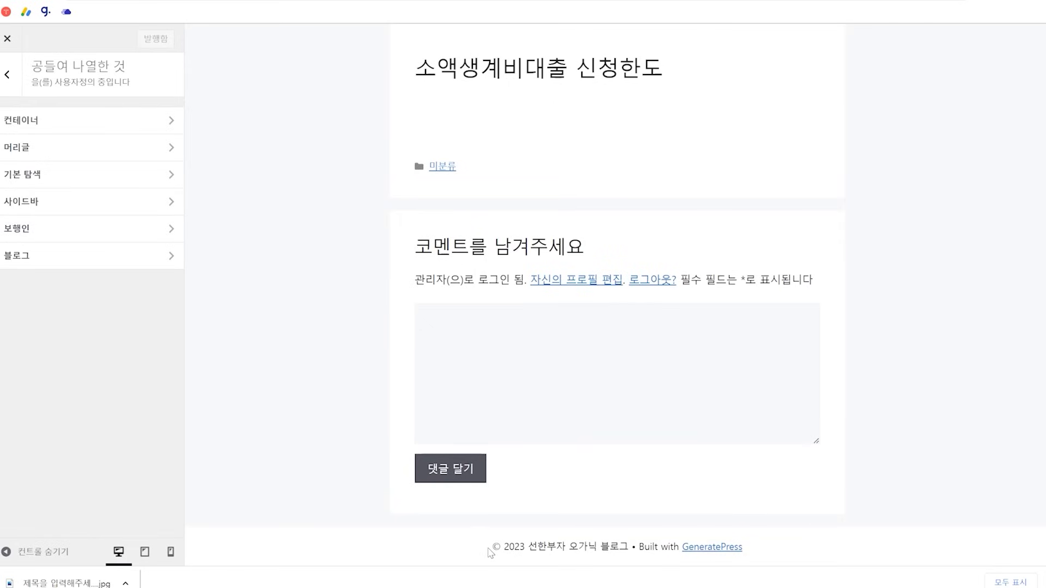
# Set the footer width to Contained, publish it, and bring up the Header layout settings
pyautogui.click(66, 236)
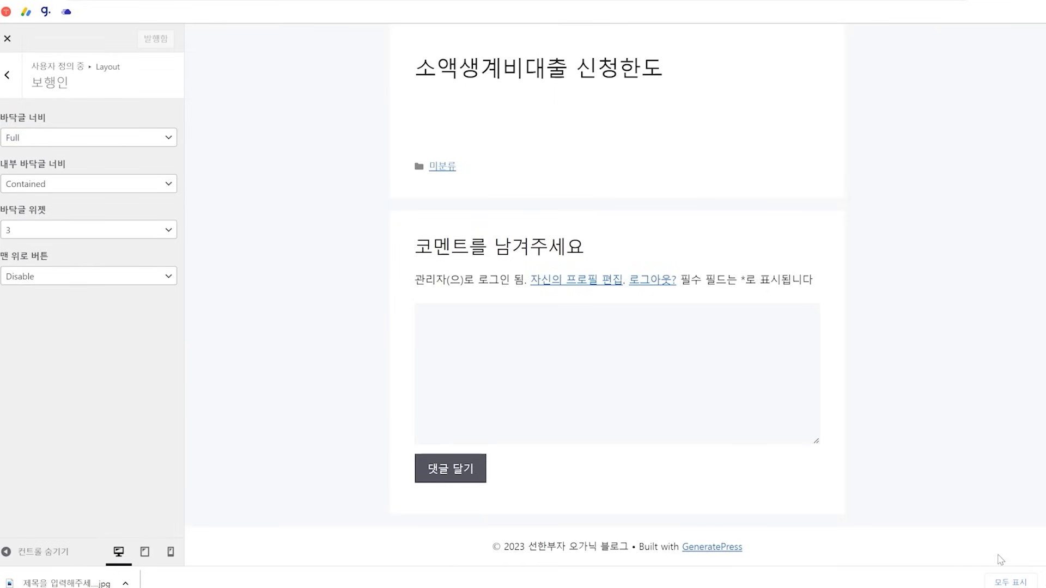
pyautogui.click(60, 137)
pyautogui.click(59, 165)
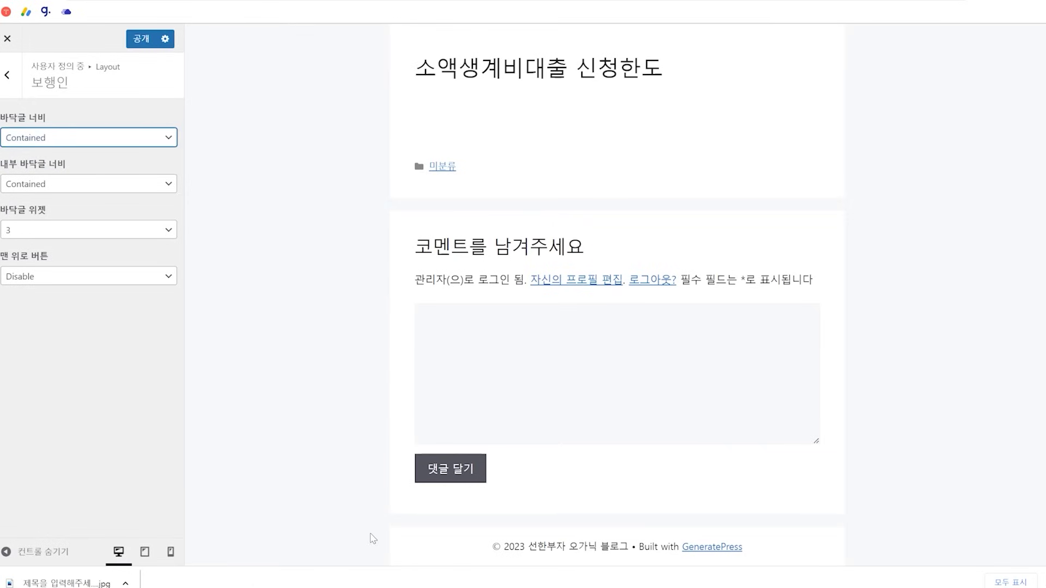
pyautogui.scroll(20, 368, 355)
pyautogui.scroll(-6, 374, 302)
pyautogui.scroll(-10, 374, 302)
pyautogui.click(141, 39)
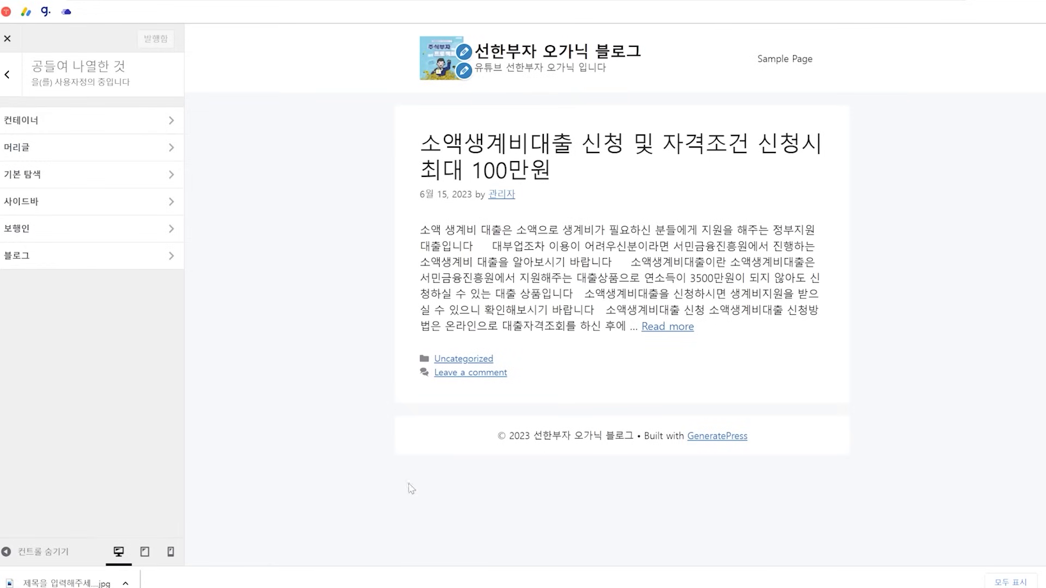
pyautogui.click(74, 154)
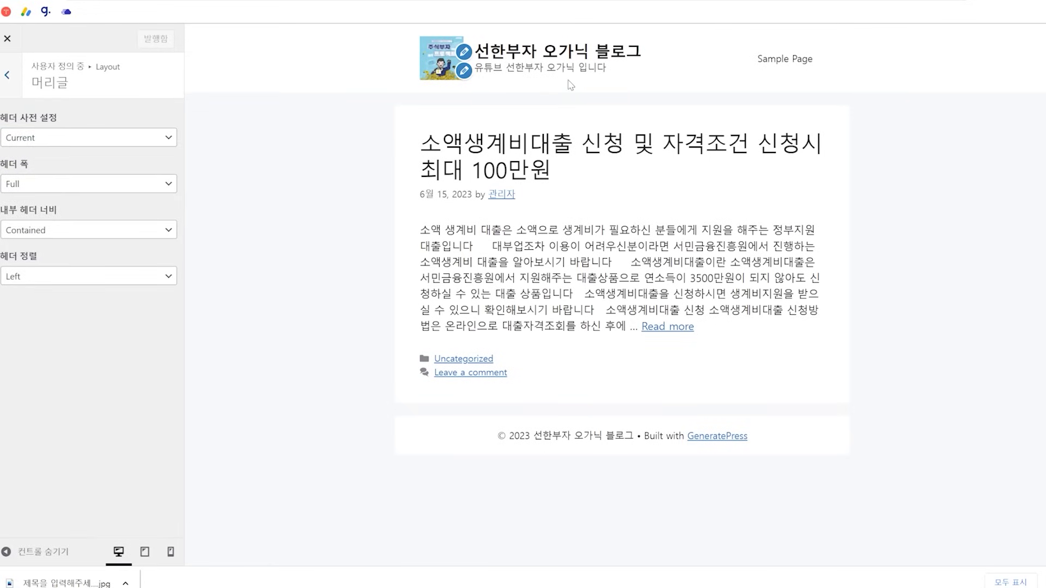
# Keep the Current header preset, switch Header Width from Full to Contained, and publish
pyautogui.click(167, 137)
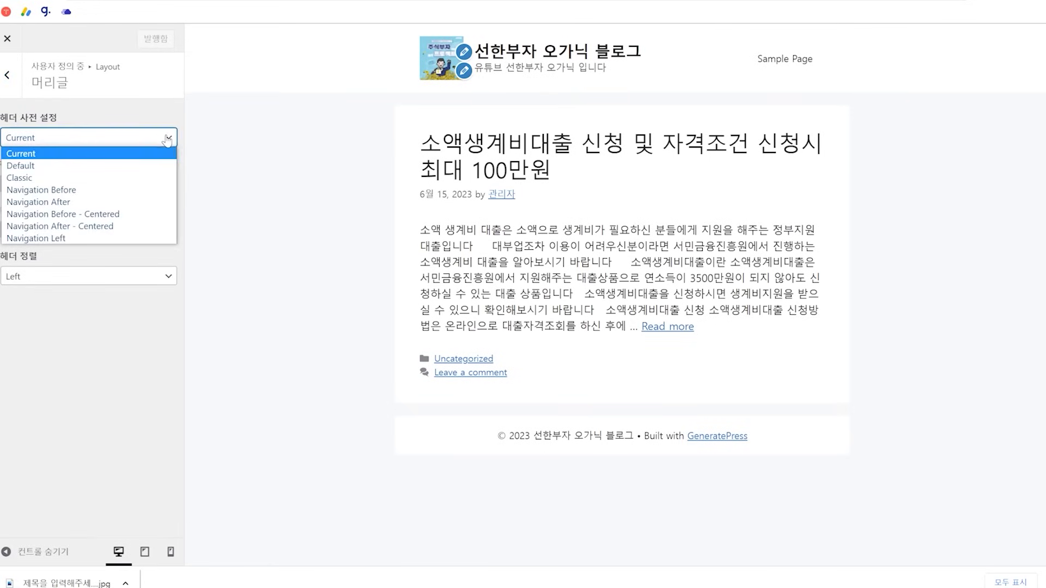
pyautogui.click(163, 139)
pyautogui.moveTo(35, 170); pyautogui.dragTo(18, 171)
pyautogui.click(52, 183)
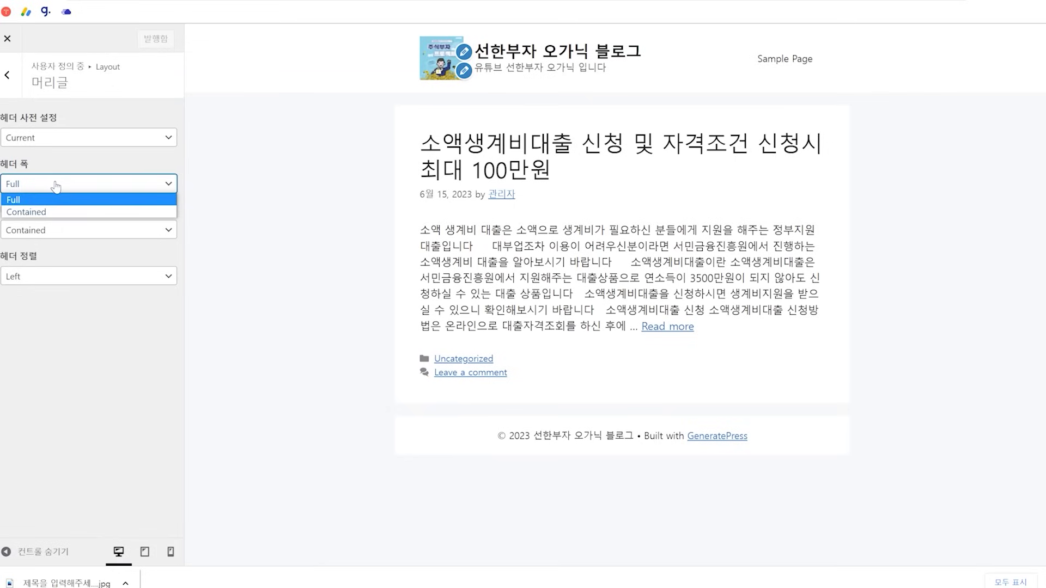
pyautogui.click(59, 212)
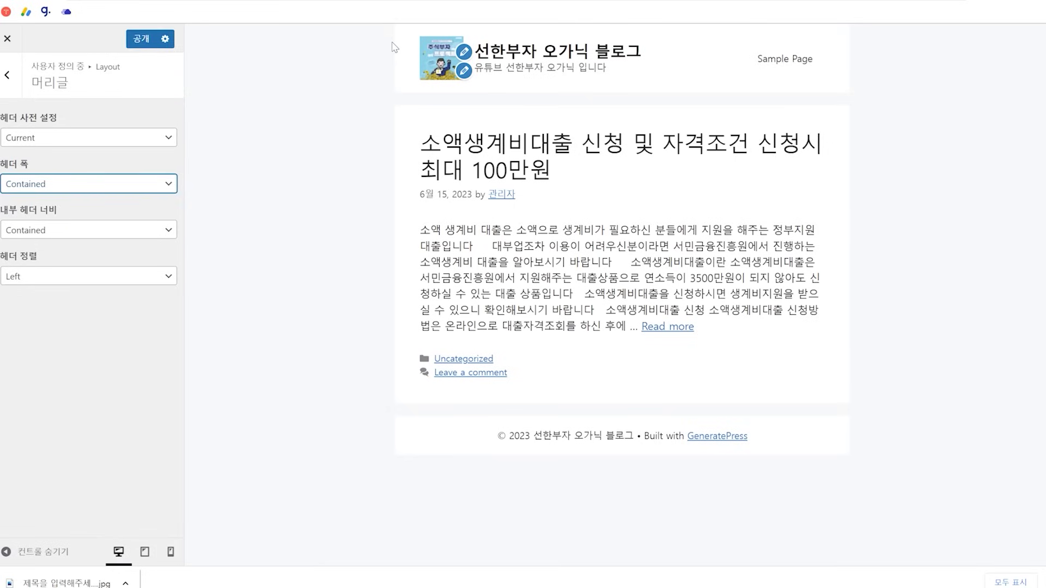
pyautogui.click(140, 41)
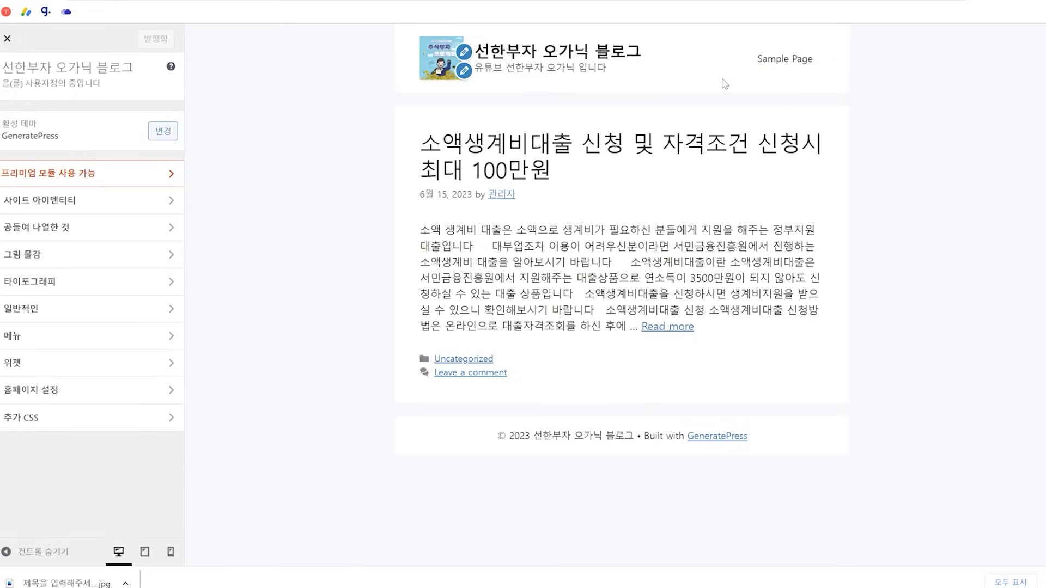
# Create a new menu named 금융 and show the pages and categories available to add
pyautogui.click(71, 342)
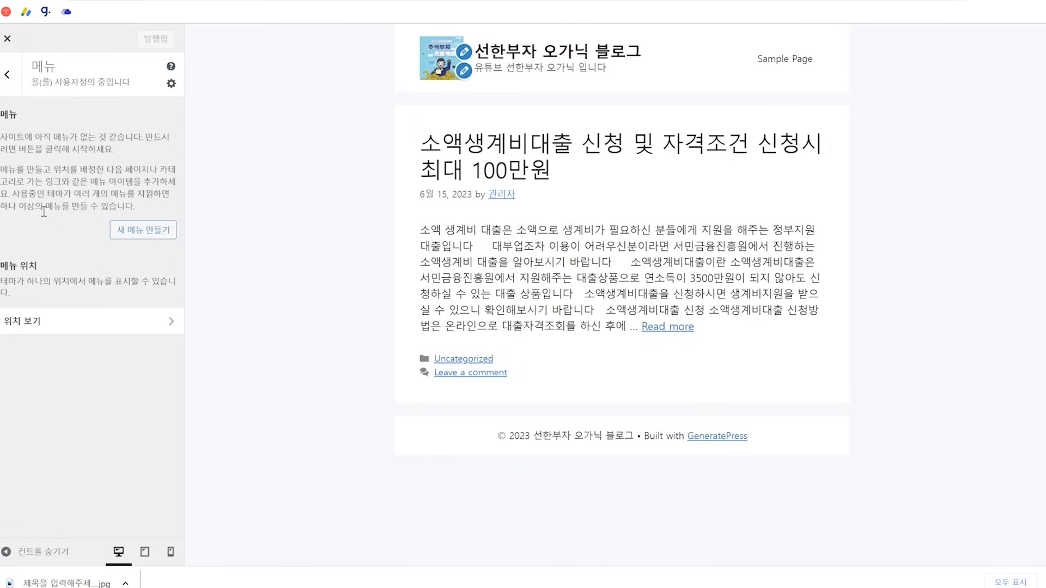
pyautogui.click(162, 235)
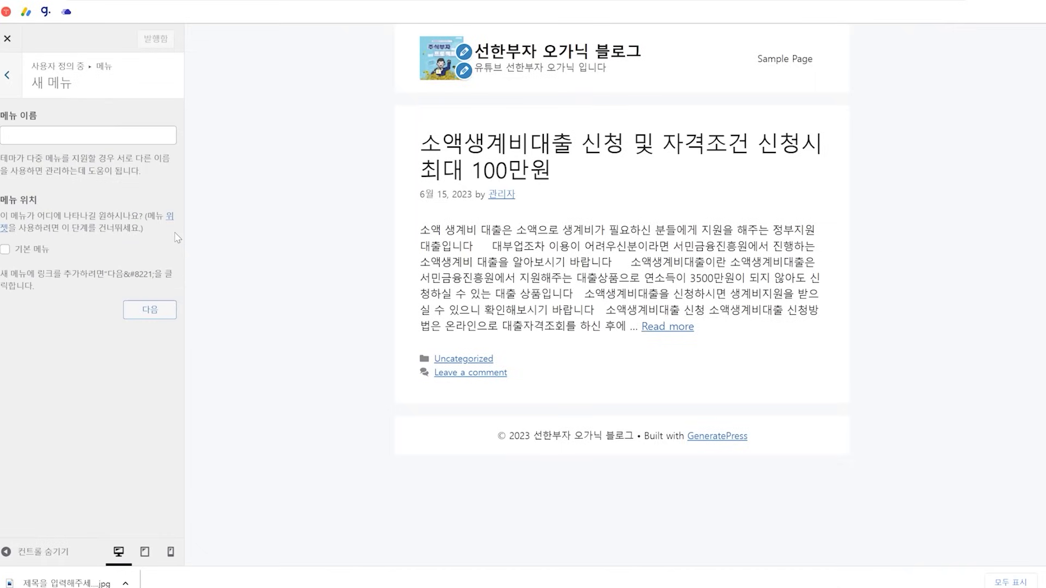
pyautogui.click(75, 140)
pyautogui.write('그ㅁ융')
pyautogui.click(98, 199)
pyautogui.click(143, 310)
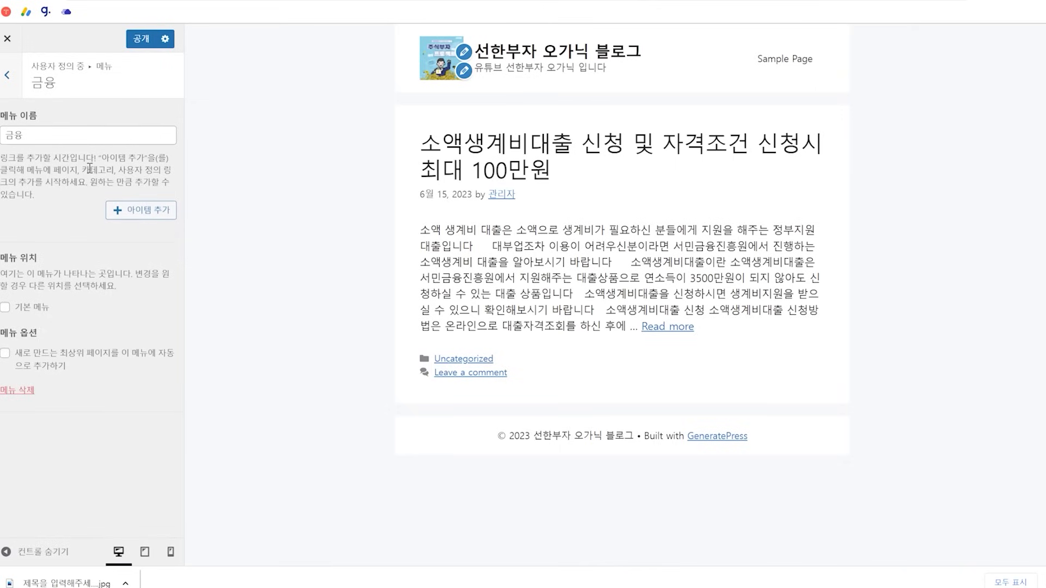
pyautogui.click(154, 217)
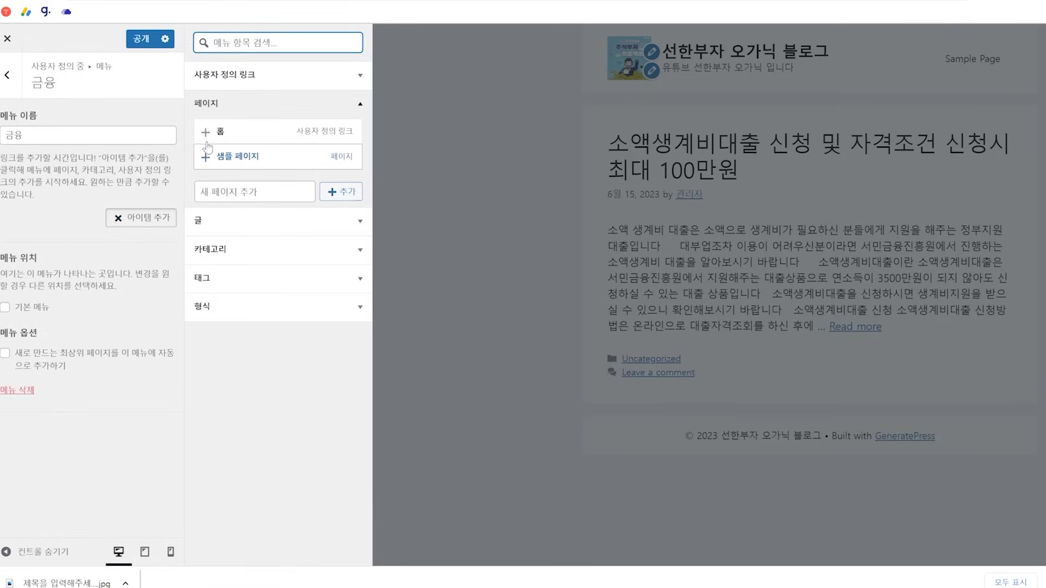
# Remove the added 샘플 페이지 items and make the finance category the 금융 menu's only item
pyautogui.click(274, 160)
pyautogui.click(275, 161)
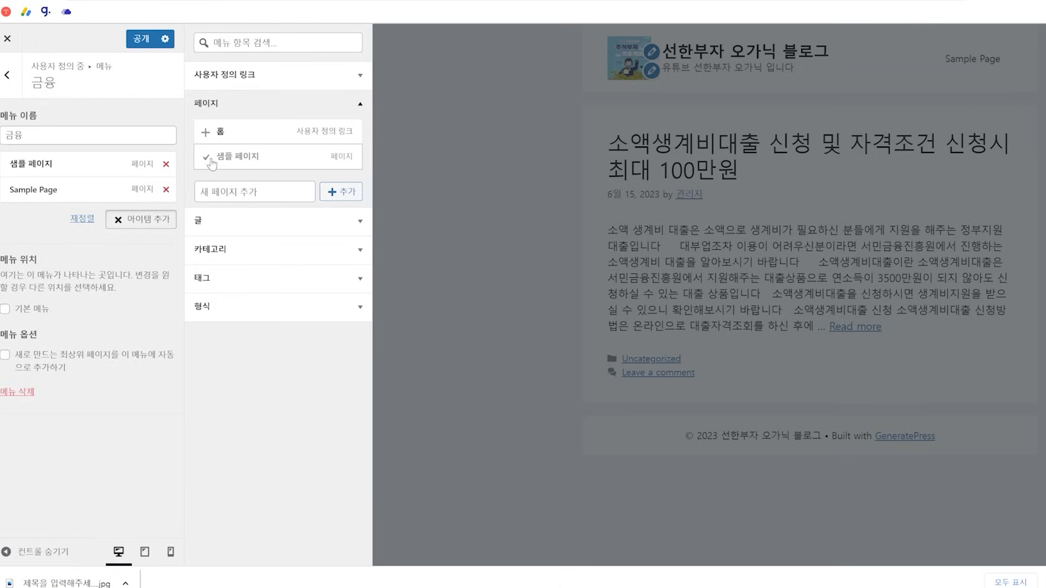
pyautogui.click(166, 189)
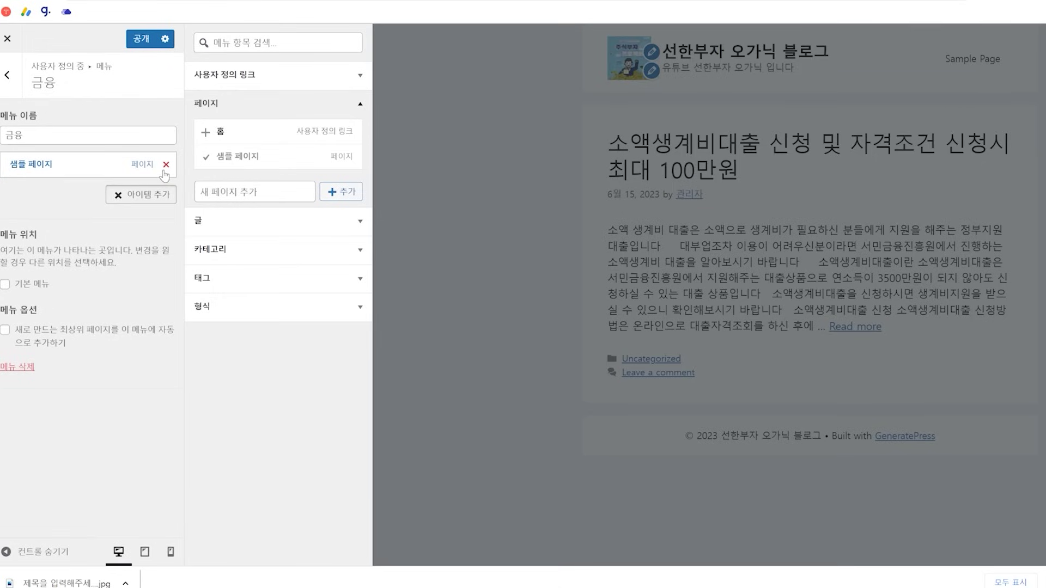
pyautogui.click(166, 164)
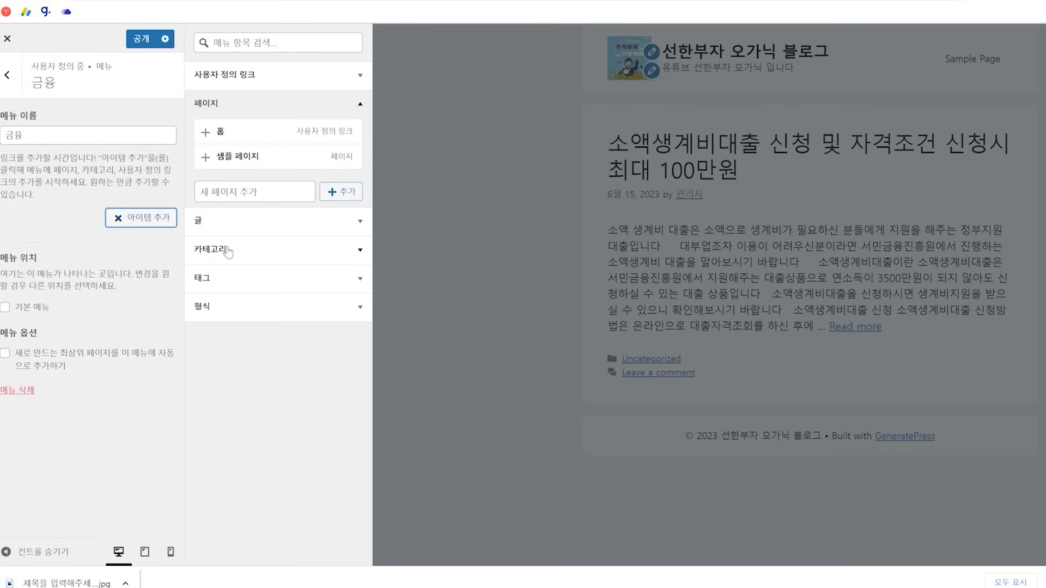
pyautogui.click(279, 253)
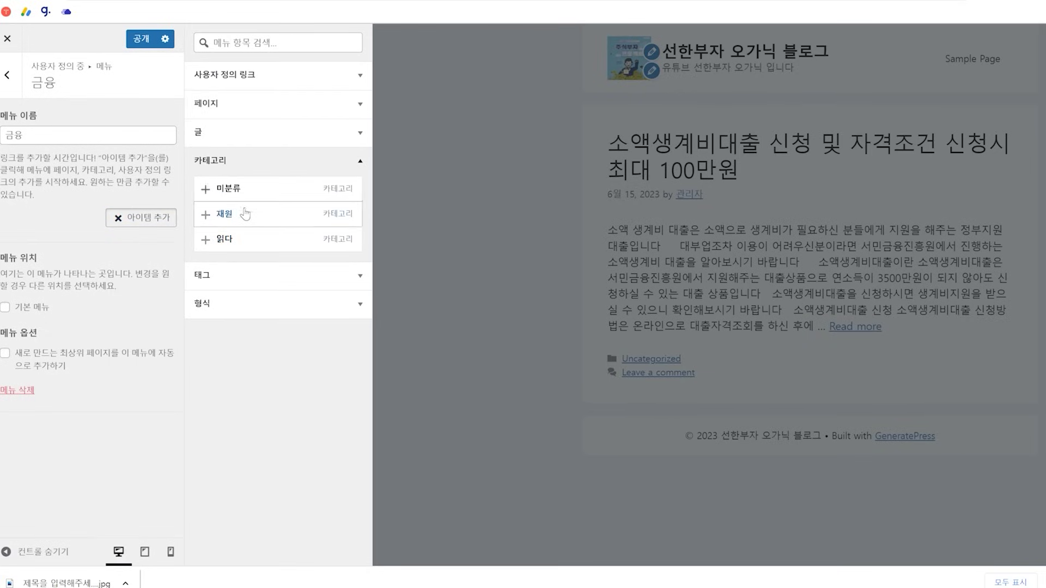
pyautogui.rightClick(279, 408)
pyautogui.click(305, 550)
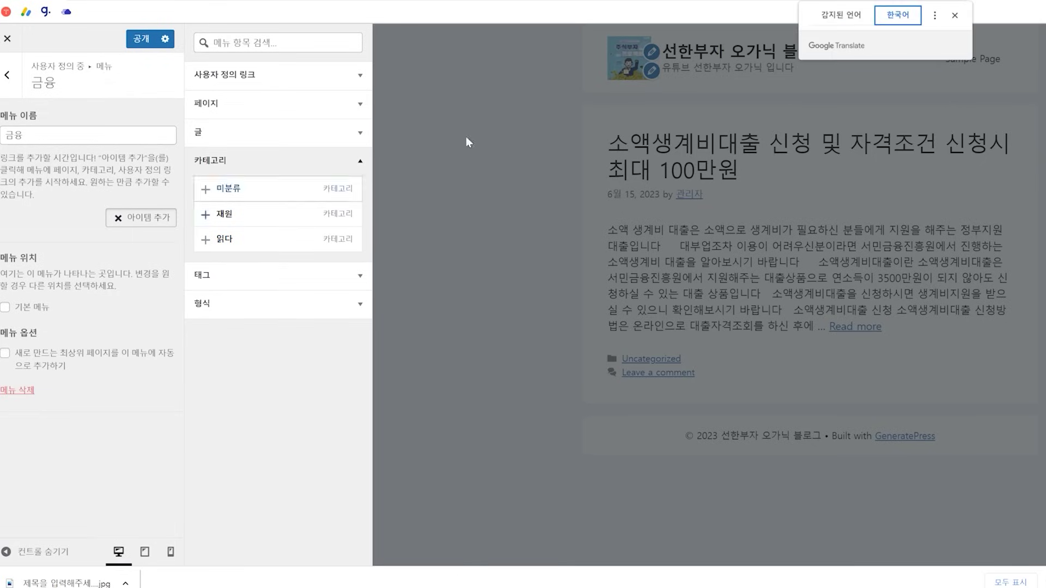
pyautogui.click(819, 18)
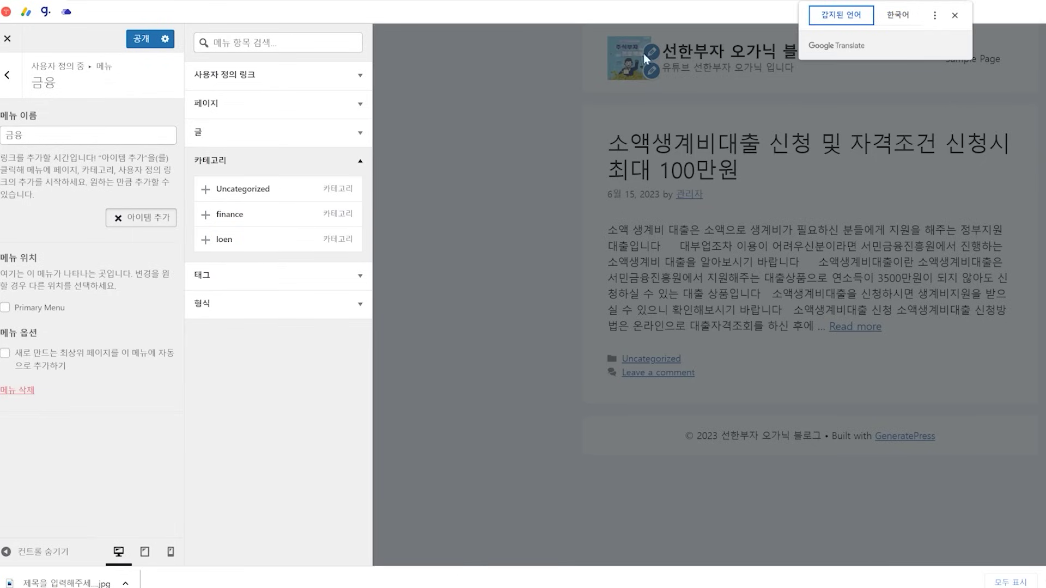
pyautogui.click(227, 216)
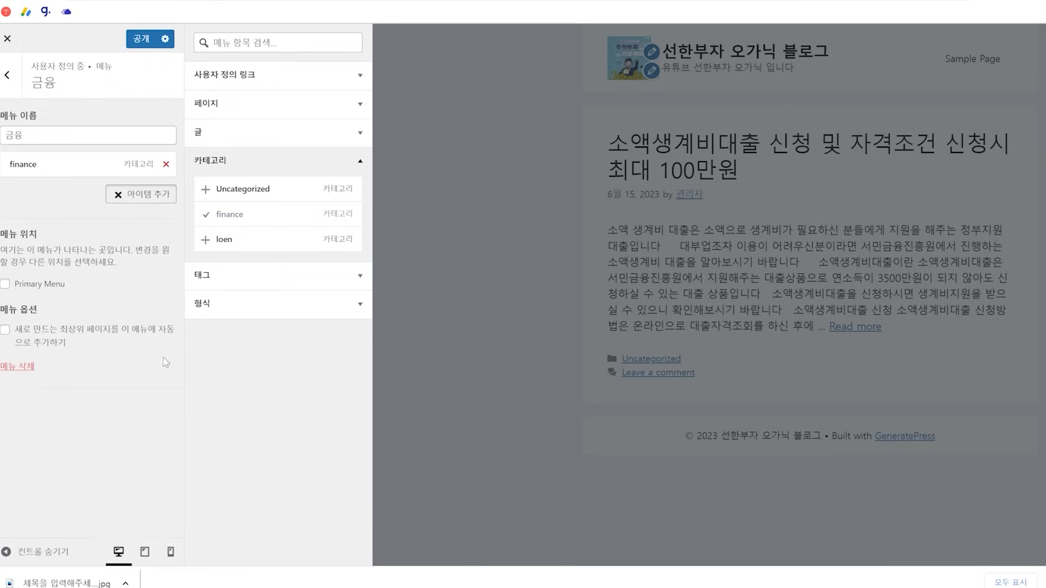
pyautogui.click(64, 372)
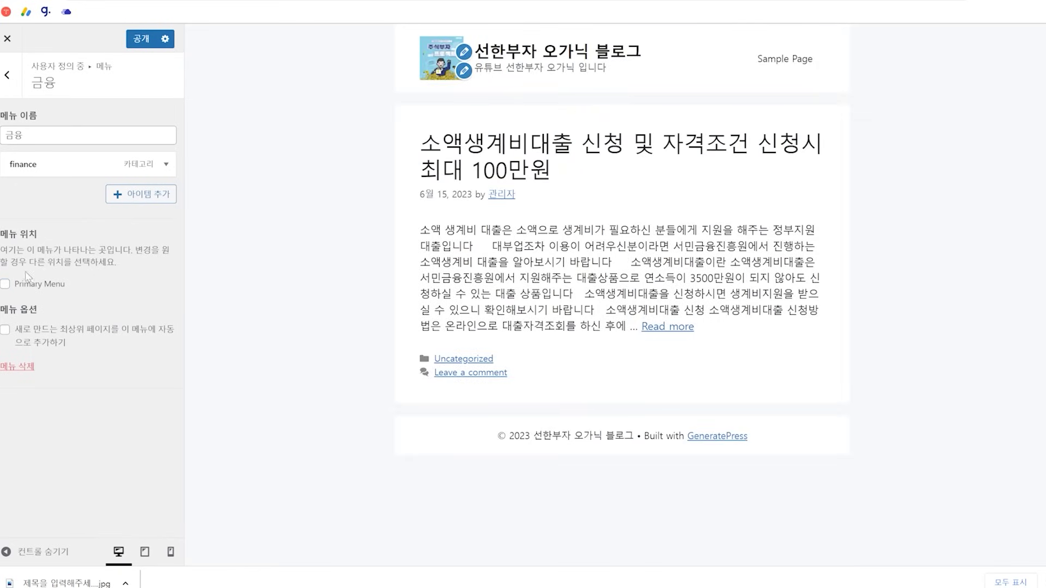
# Assign 금융 to the Primary Menu location and publish the menu
pyautogui.rightClick(45, 451)
pyautogui.click(141, 404)
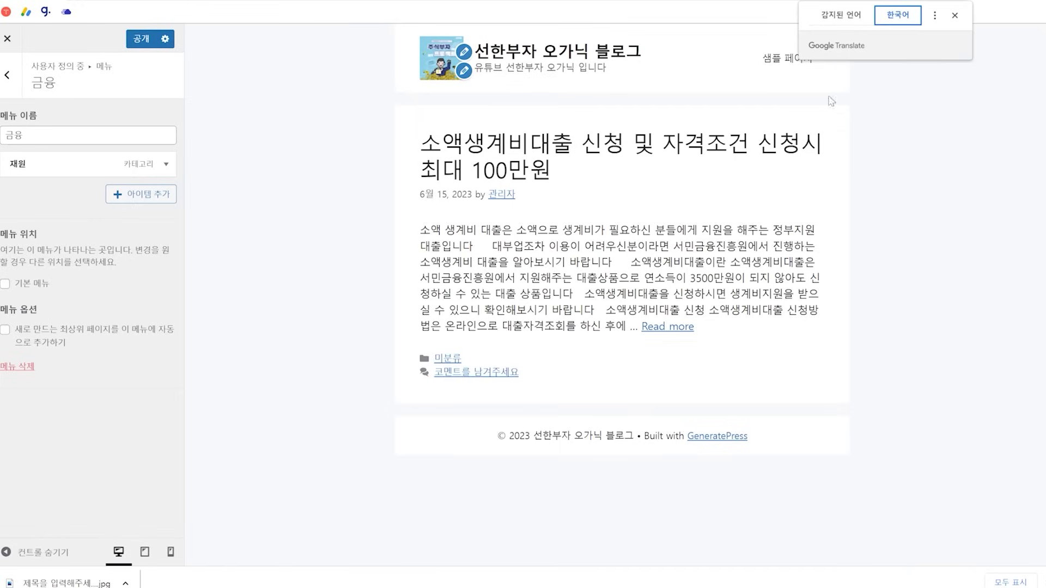
pyautogui.click(6, 284)
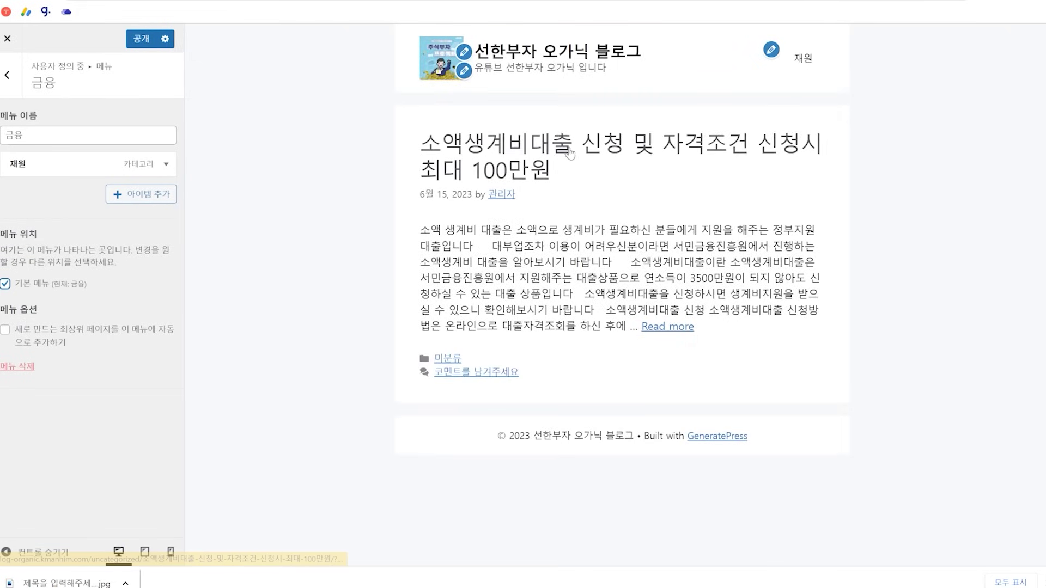
pyautogui.click(143, 39)
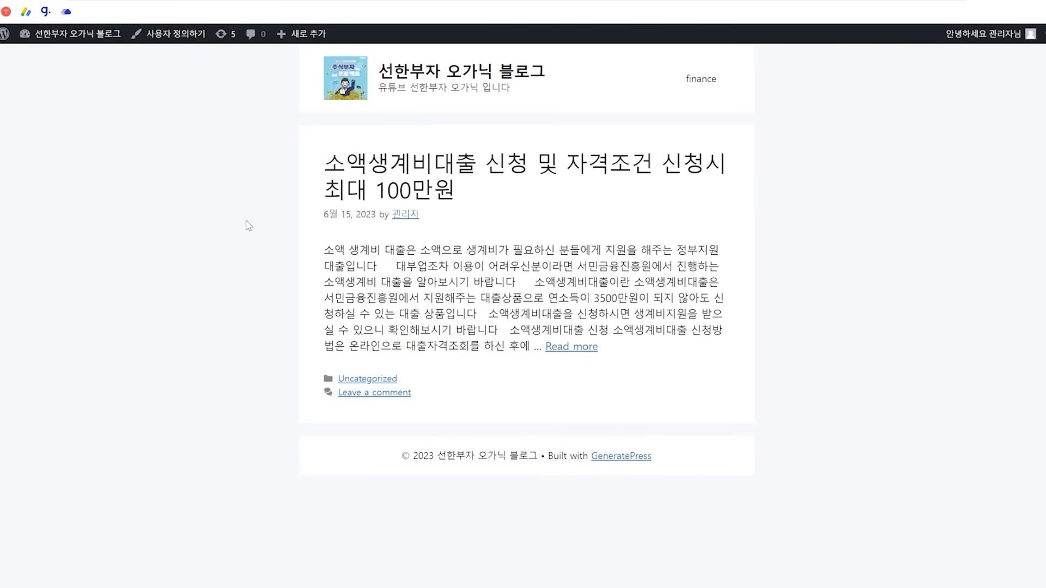
# Open Chrome DevTools with F12 on the live blog and move its window to the right
pyautogui.press('F12')
pyautogui.moveTo(460, 12); pyautogui.dragTo(776, 5)
# Preview the post in the Responsive 400×793 device view and scroll down to the comment form
pyautogui.click(717, 89)
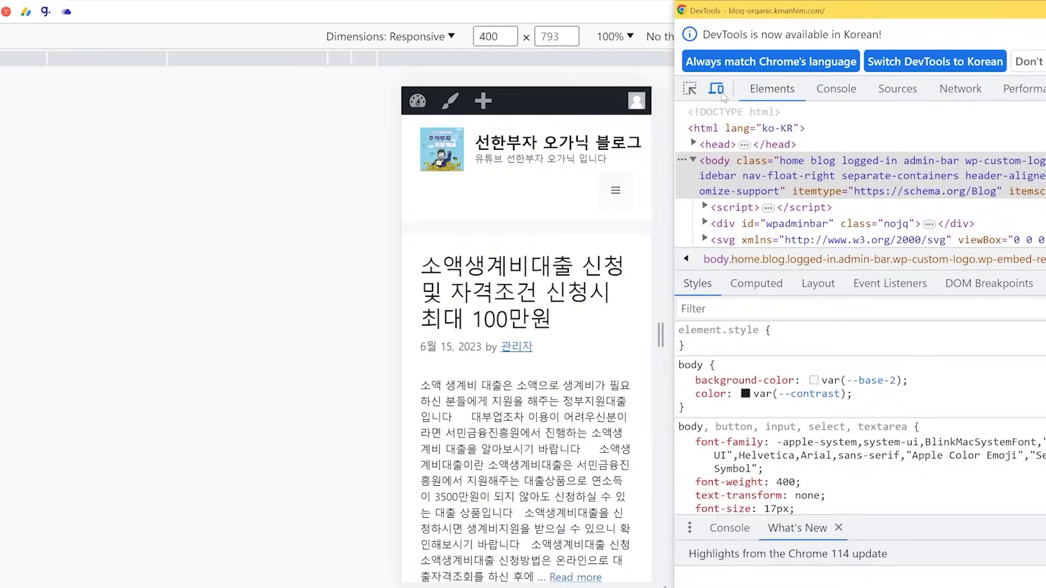
pyautogui.click(519, 229)
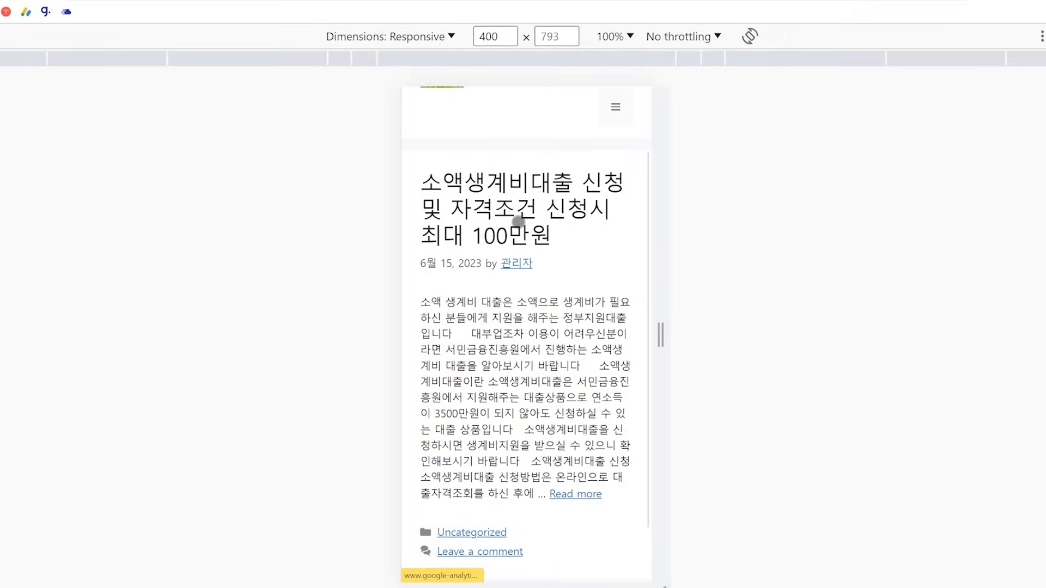
pyautogui.scroll(-7, 563, 234)
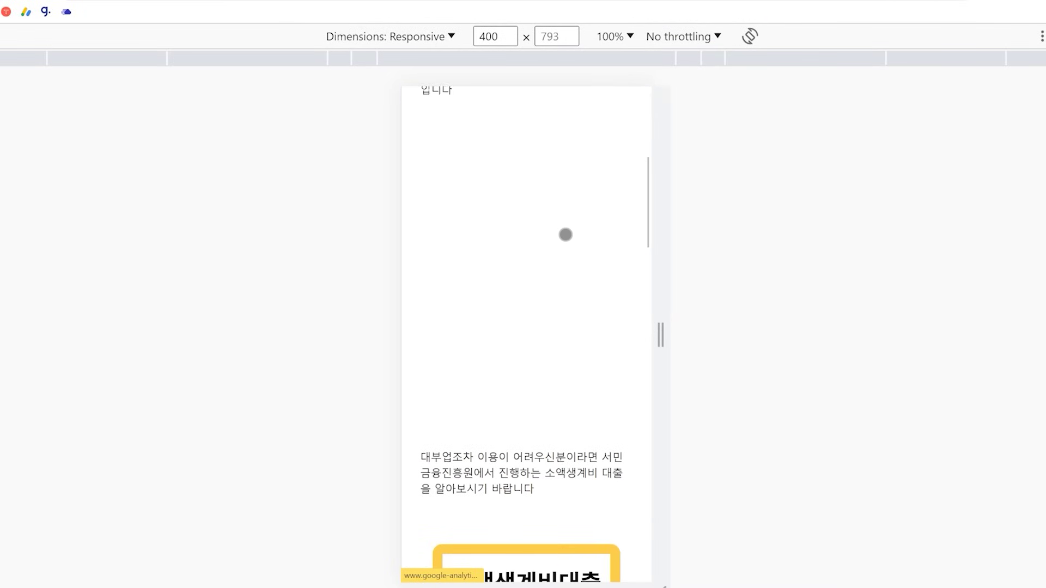
pyautogui.scroll(7, 566, 235)
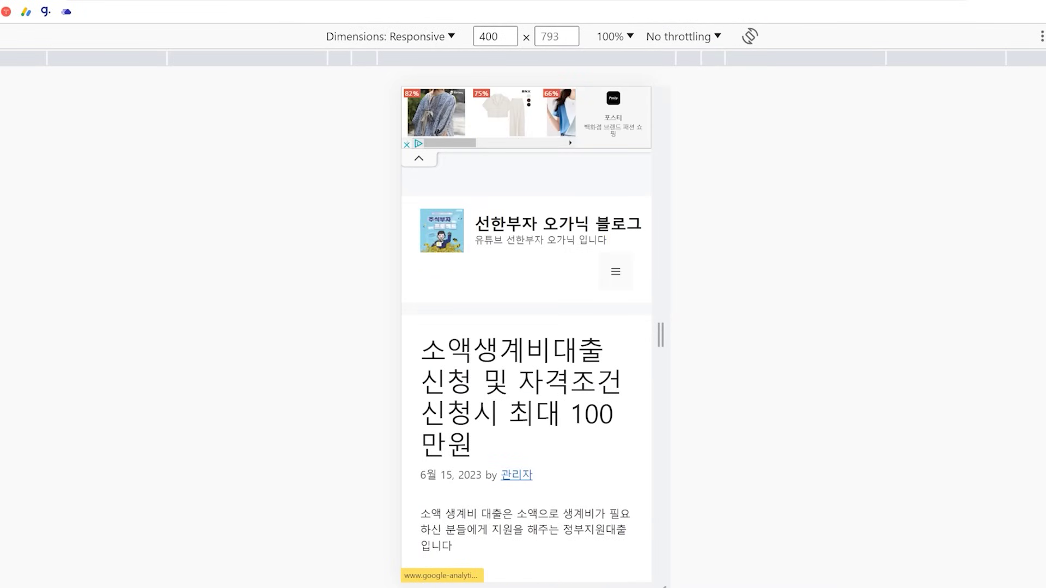
pyautogui.scroll(-5, 518, 163)
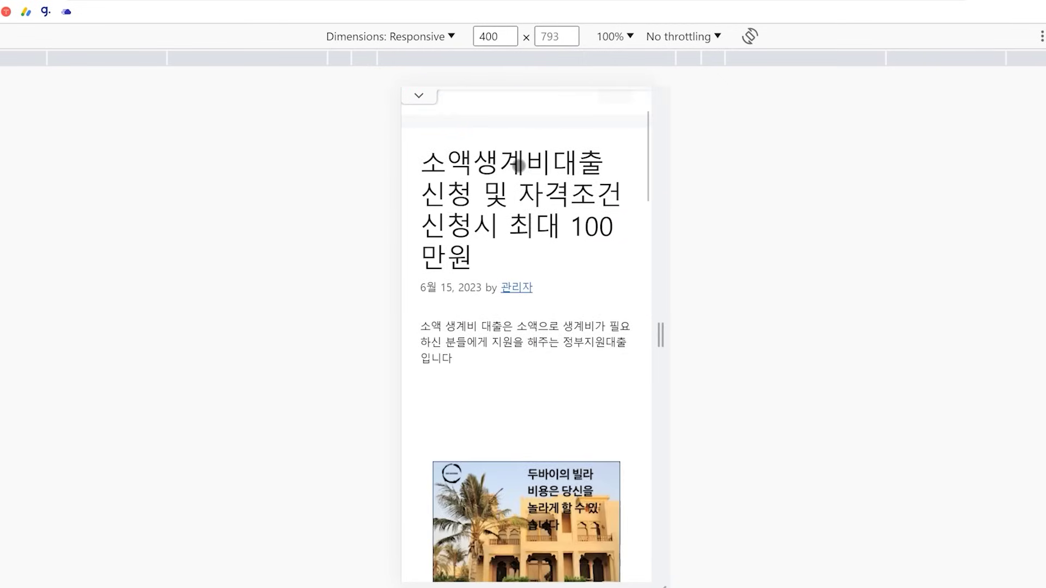
pyautogui.scroll(-15, 519, 164)
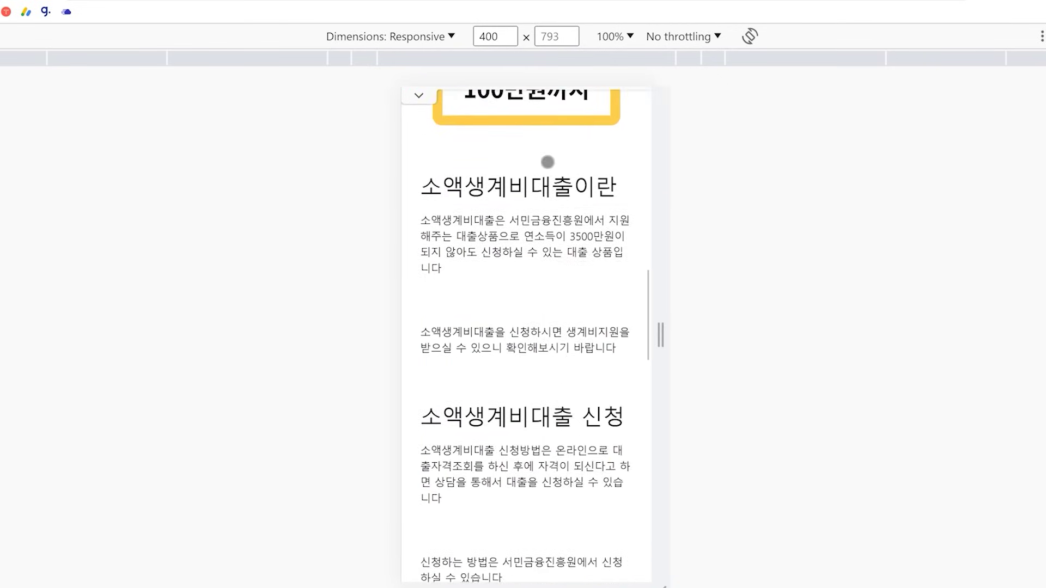
pyautogui.scroll(-10, 547, 162)
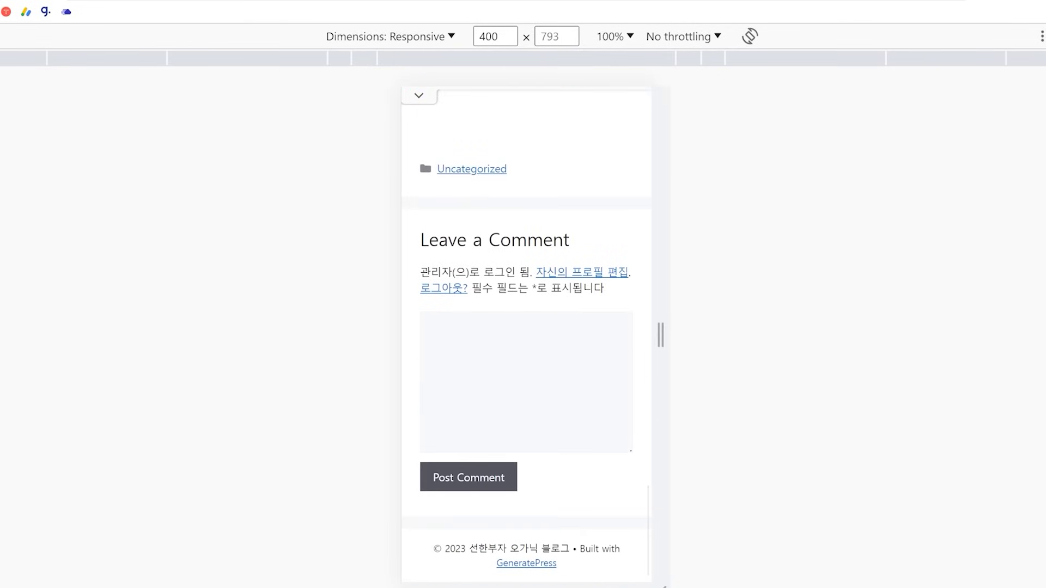
pyautogui.scroll(20, 559, 375)
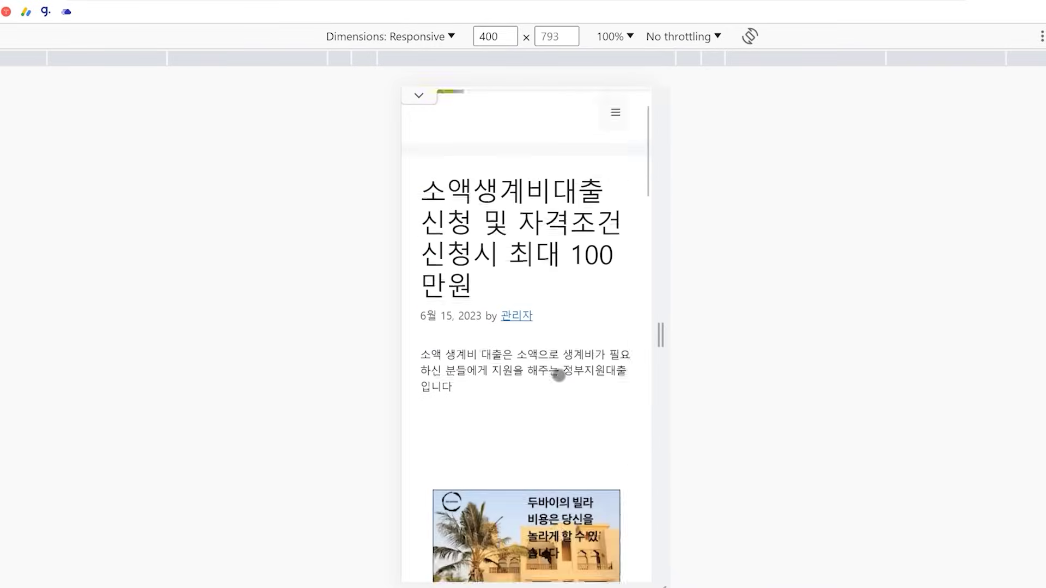
pyautogui.scroll(-20, 559, 375)
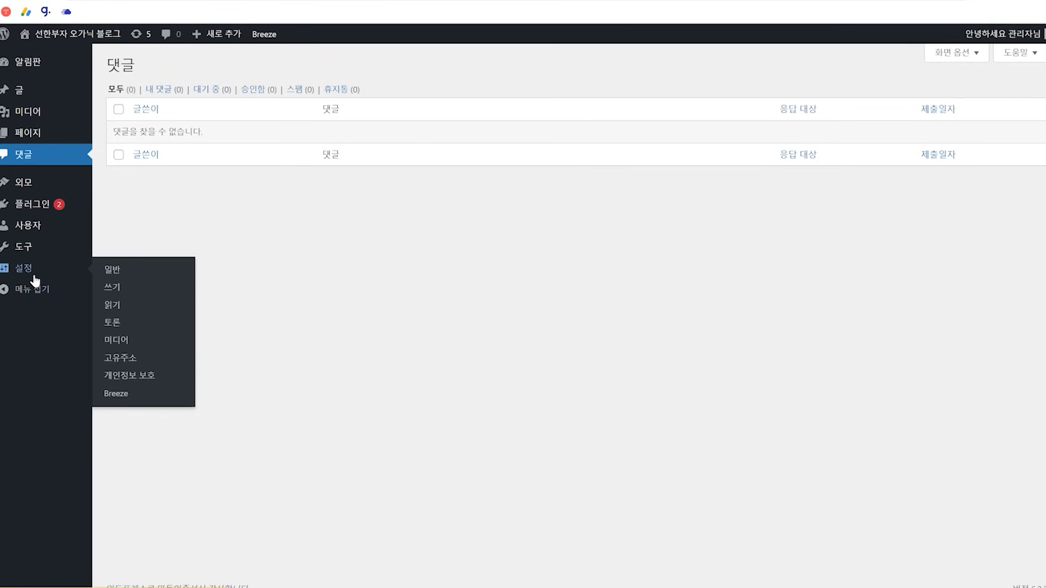
# In Settings > Discussion, require login to comment and manual comment approval, then save
pyautogui.click(33, 281)
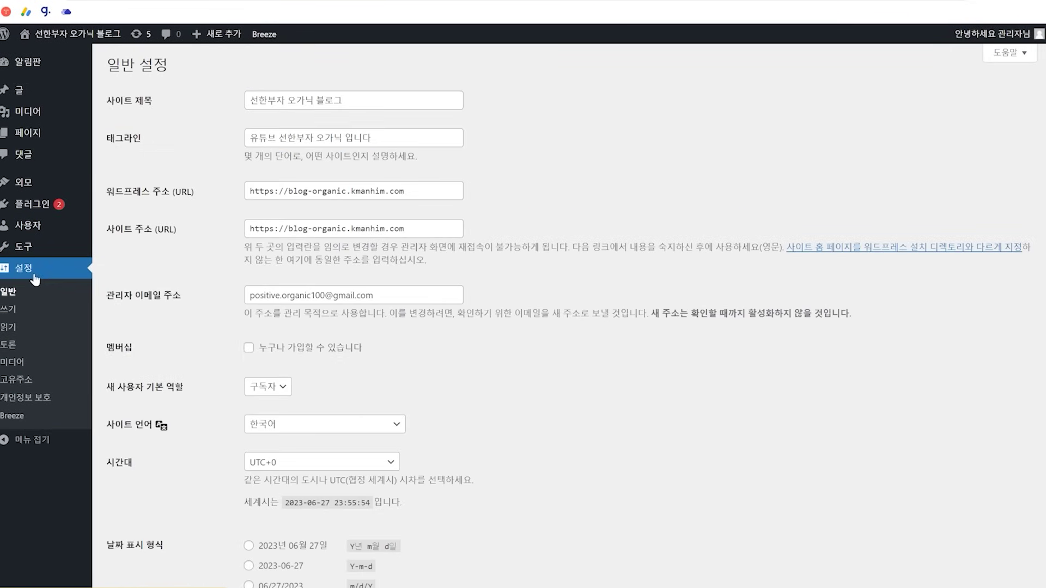
pyautogui.click(8, 344)
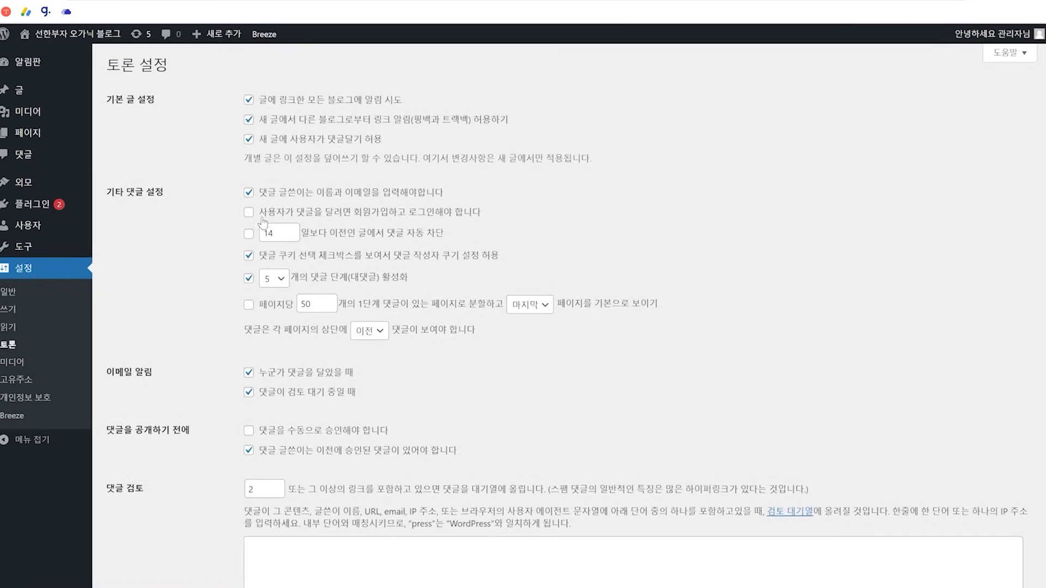
pyautogui.click(467, 216)
pyautogui.scroll(-2, 200, 229)
pyautogui.scroll(2, 253, 228)
pyautogui.scroll(-2, 230, 221)
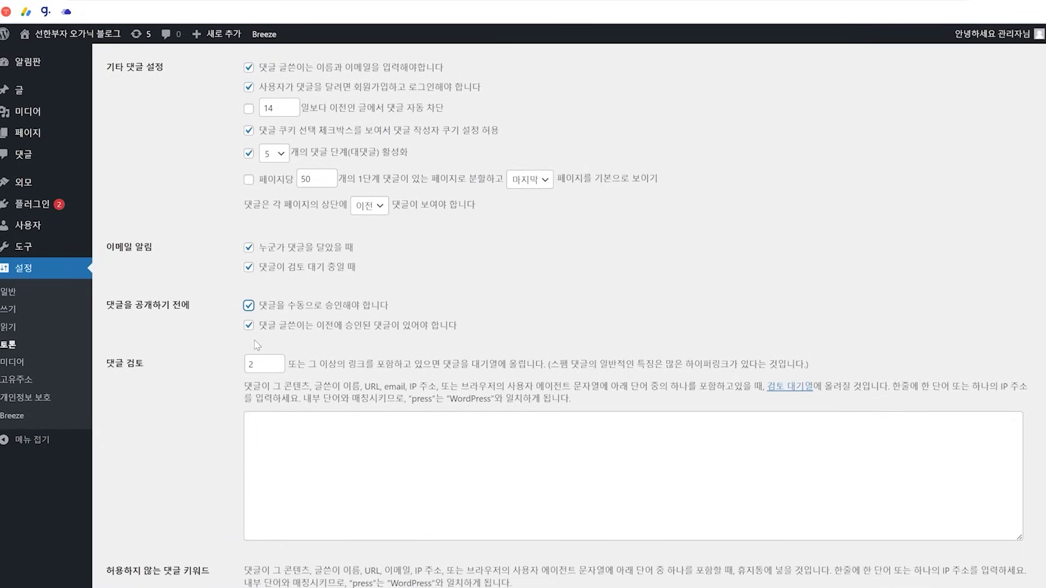
pyautogui.scroll(2, 231, 316)
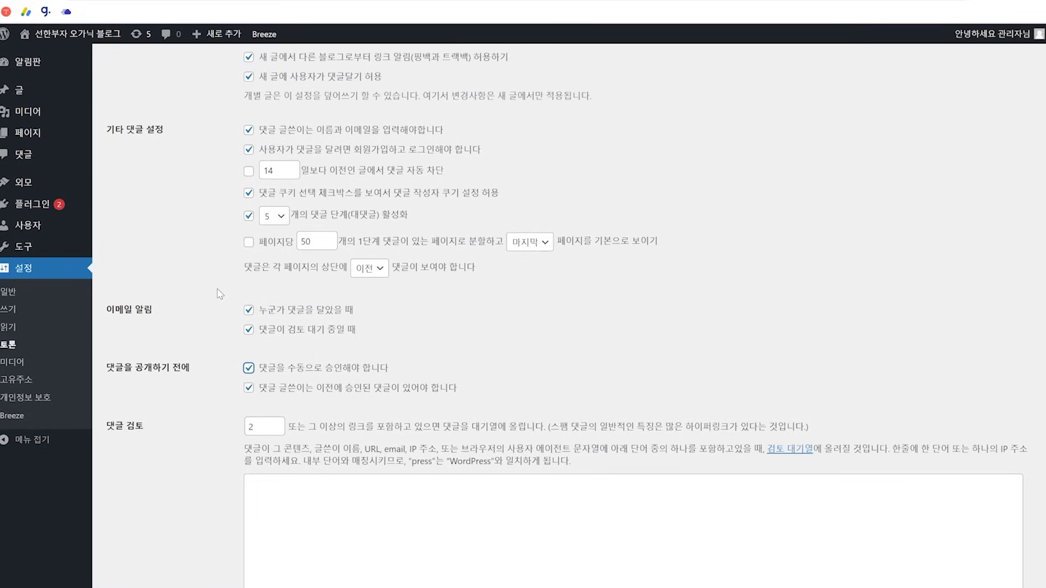
pyautogui.scroll(-10, 212, 255)
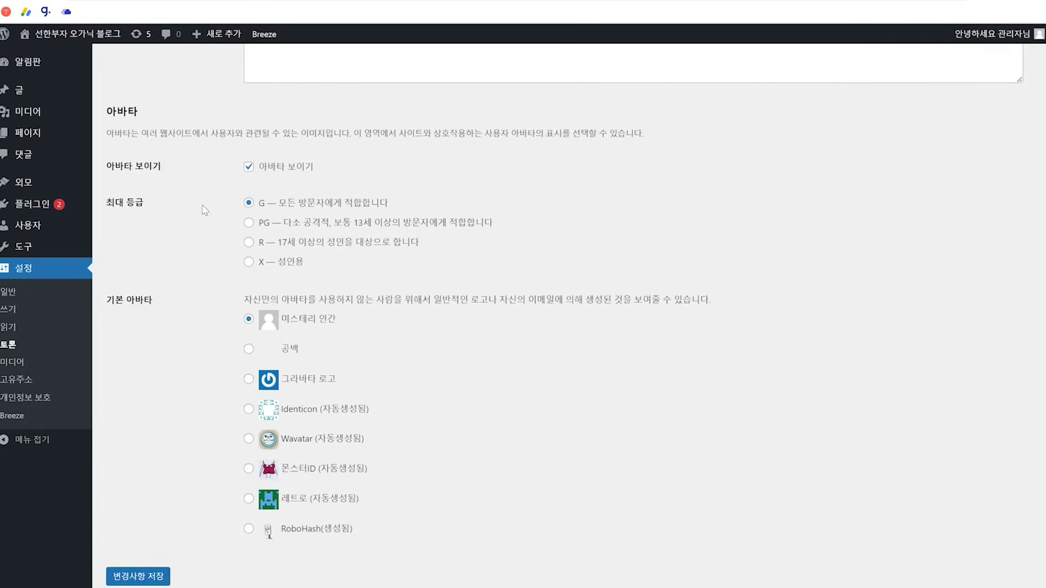
pyautogui.click(136, 539)
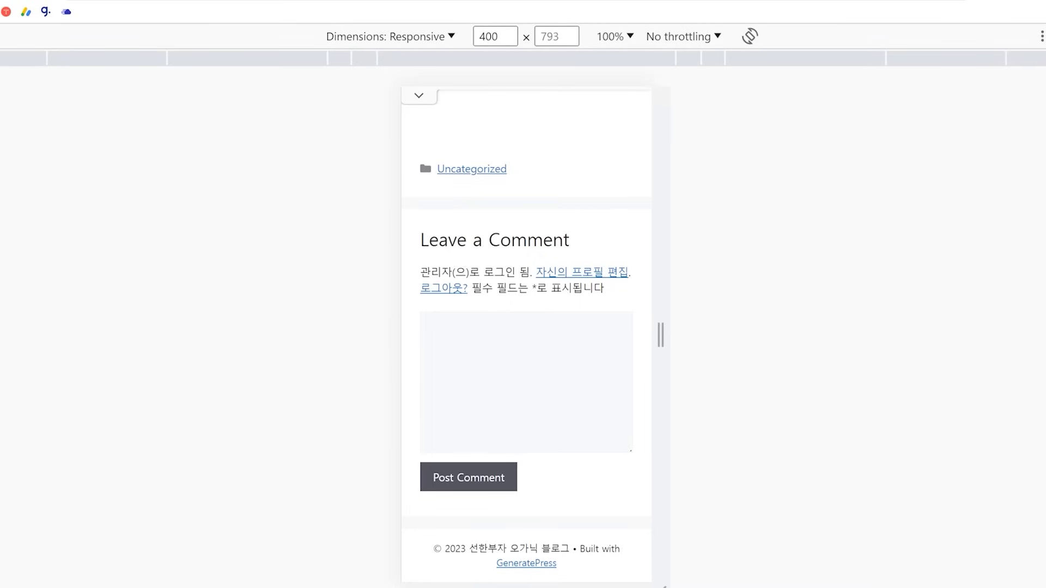
pyautogui.scroll(20, 554, 390)
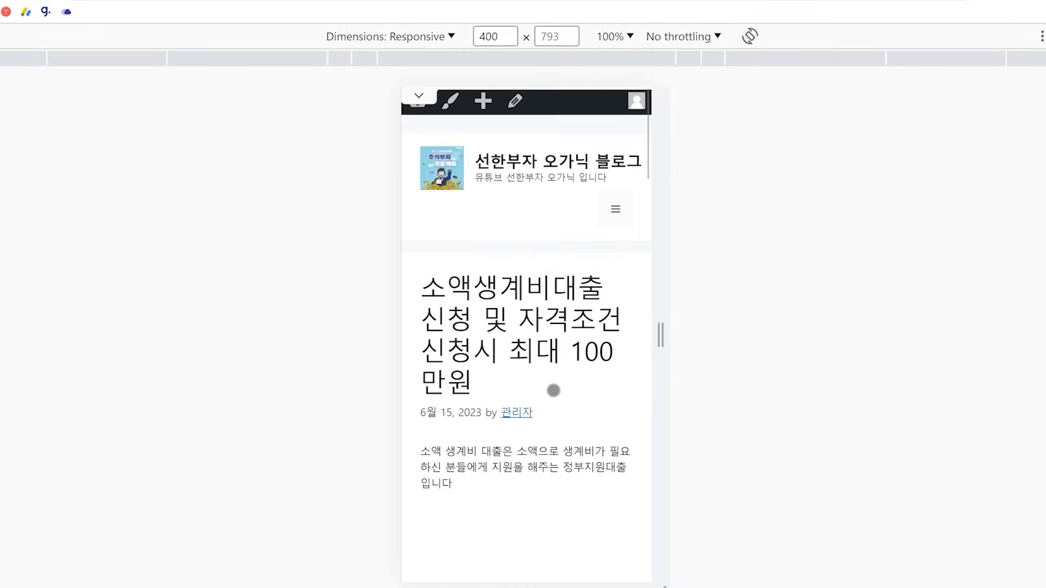
pyautogui.scroll(-20, 554, 390)
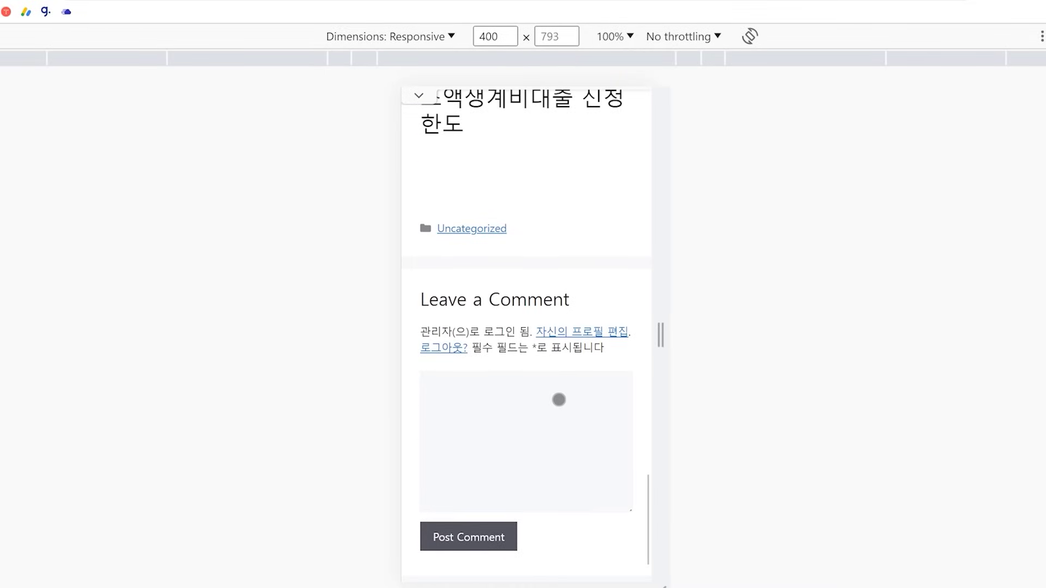
pyautogui.scroll(-2, 559, 399)
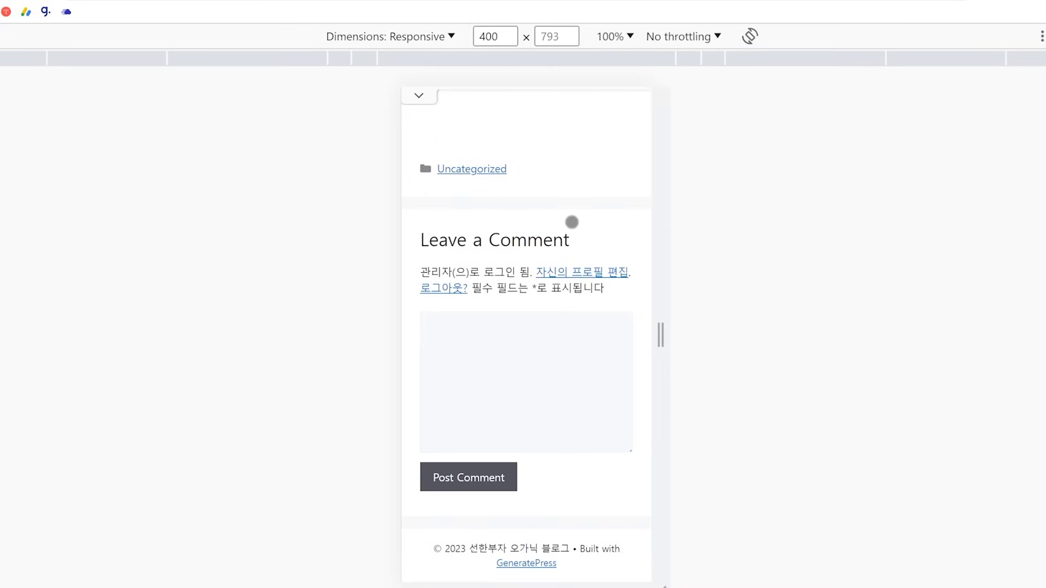
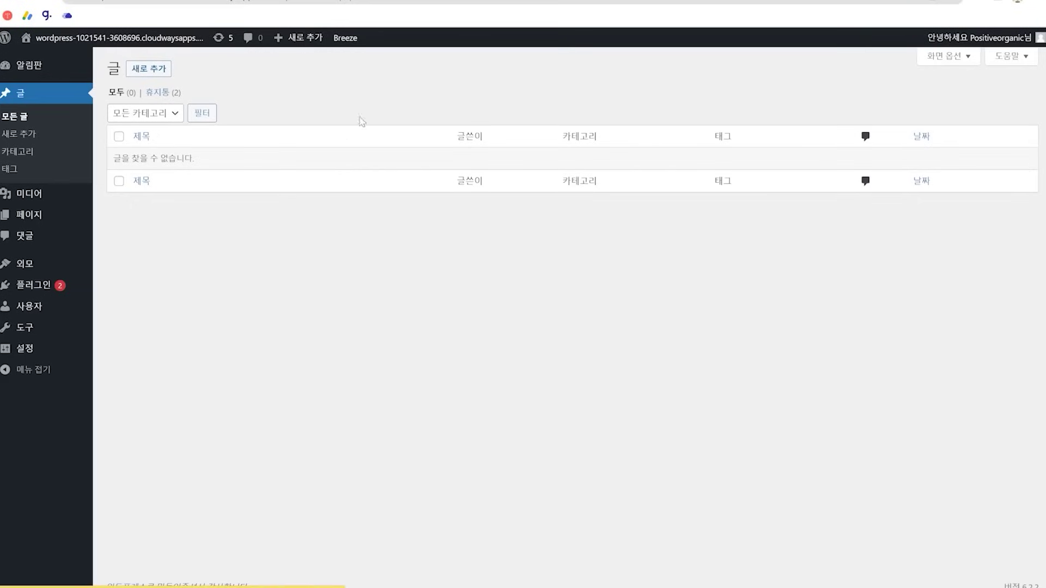
# Open a new Chrome tab from the WordPress Posts screen
pyautogui.hotkey('ctrl', 't')
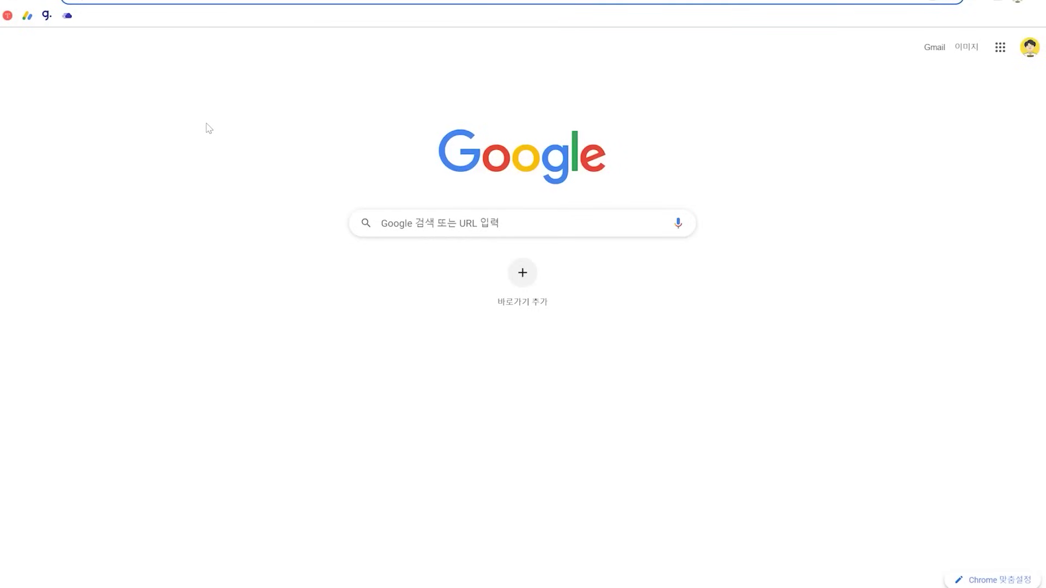
# Search Google for 대출 and open the kinfa.or.kr '대출상품 한눈에' loan-products result
pyautogui.click(409, 277)
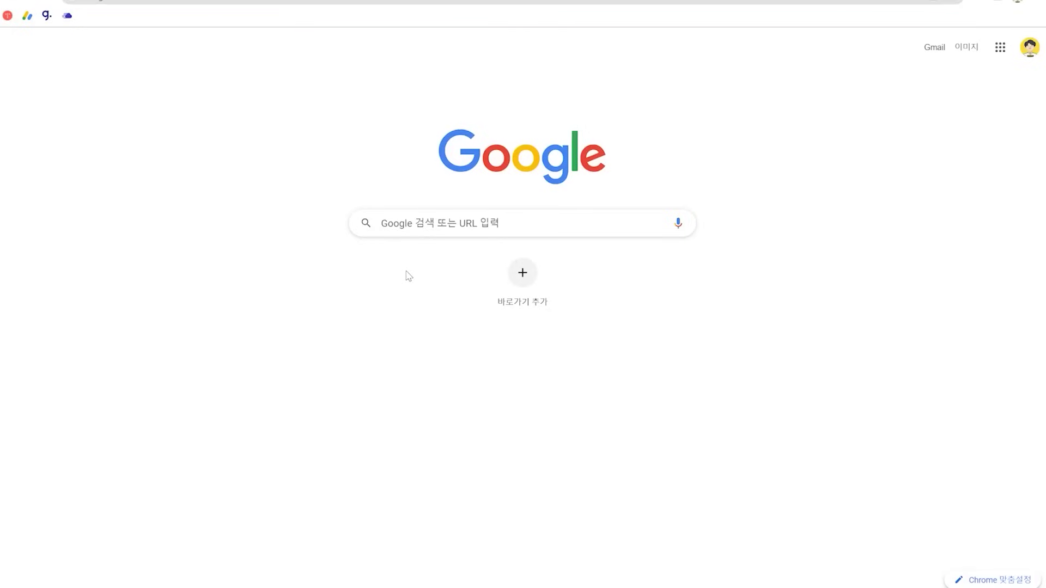
pyautogui.click(433, 222)
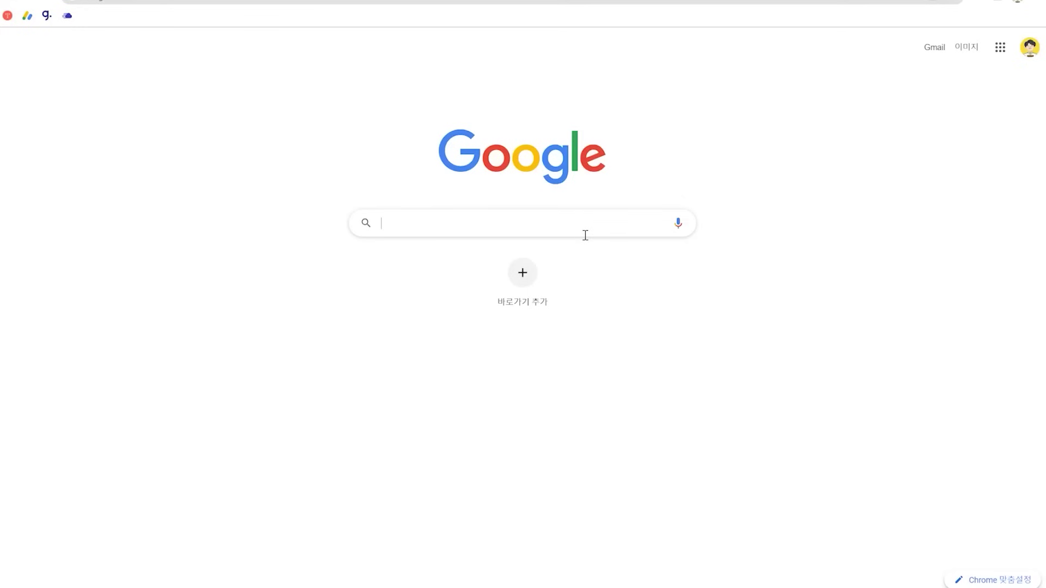
pyautogui.click(585, 236)
pyautogui.write('대출')
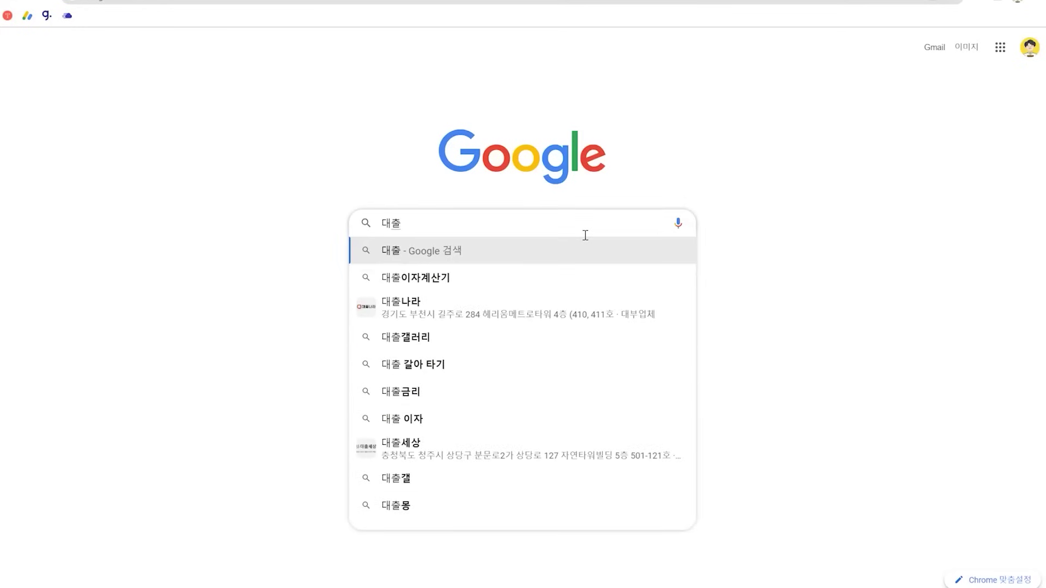
pyautogui.press('Return')
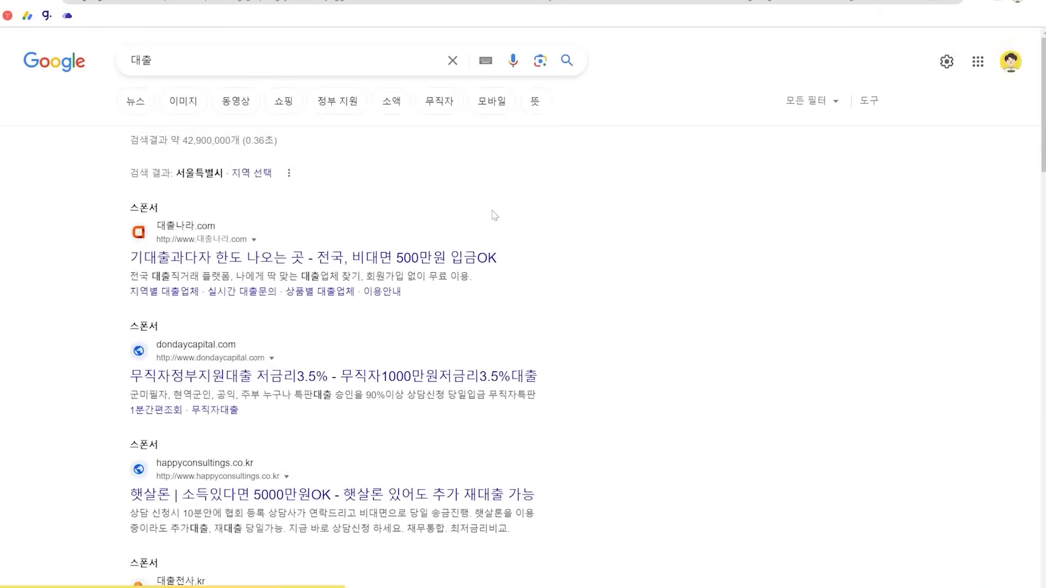
pyautogui.scroll(-1, 504, 204)
pyautogui.scroll(-10, 504, 204)
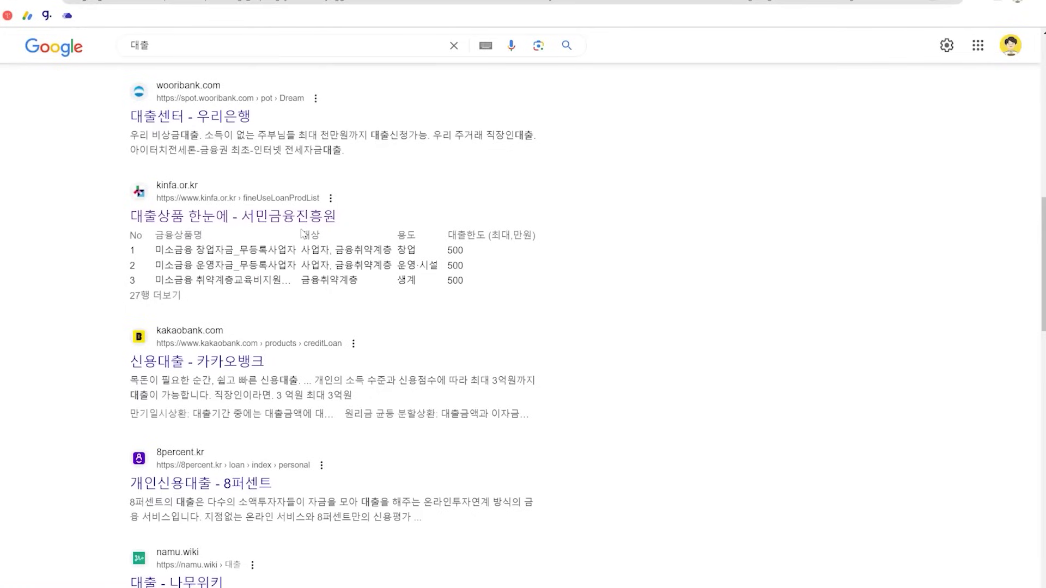
pyautogui.click(315, 221)
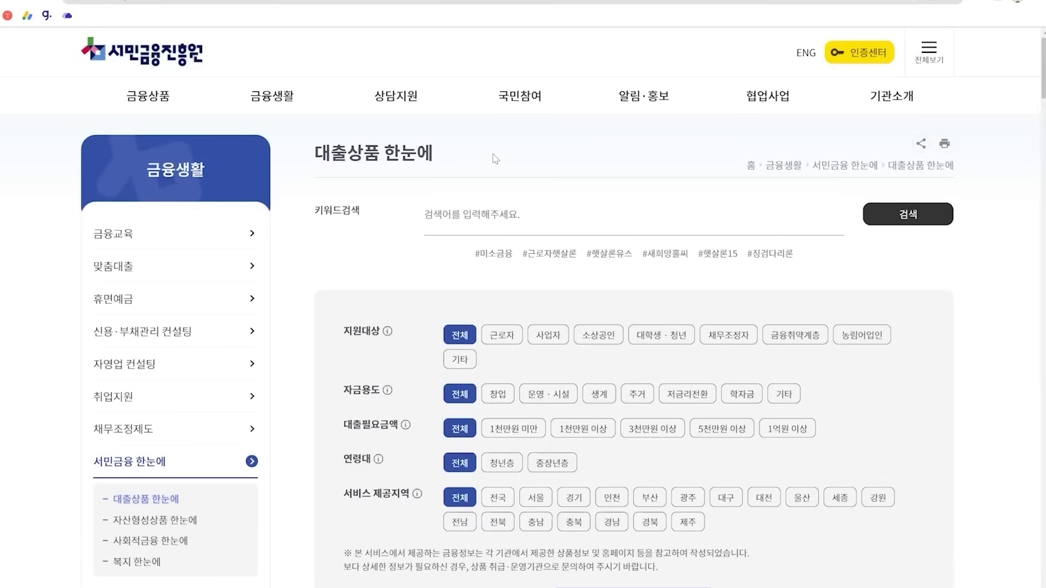
# Return to the 서민금융진흥원 home page with the 소액생계비대출 promotion, then open a new tab
pyautogui.scroll(-6, 292, 238)
pyautogui.scroll(6, 292, 276)
pyautogui.click(142, 55)
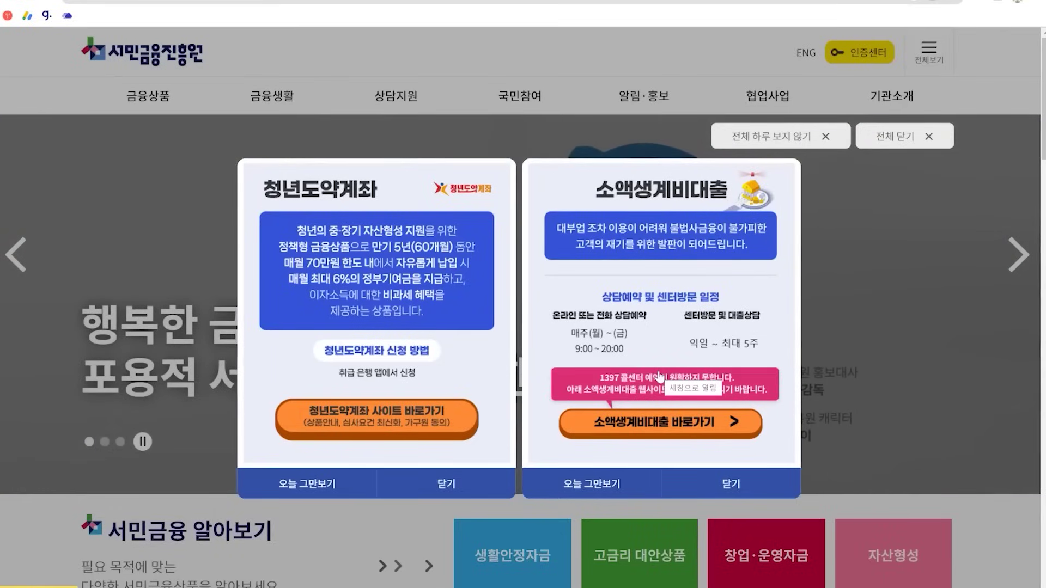
pyautogui.hotkey('ctrl', 't')
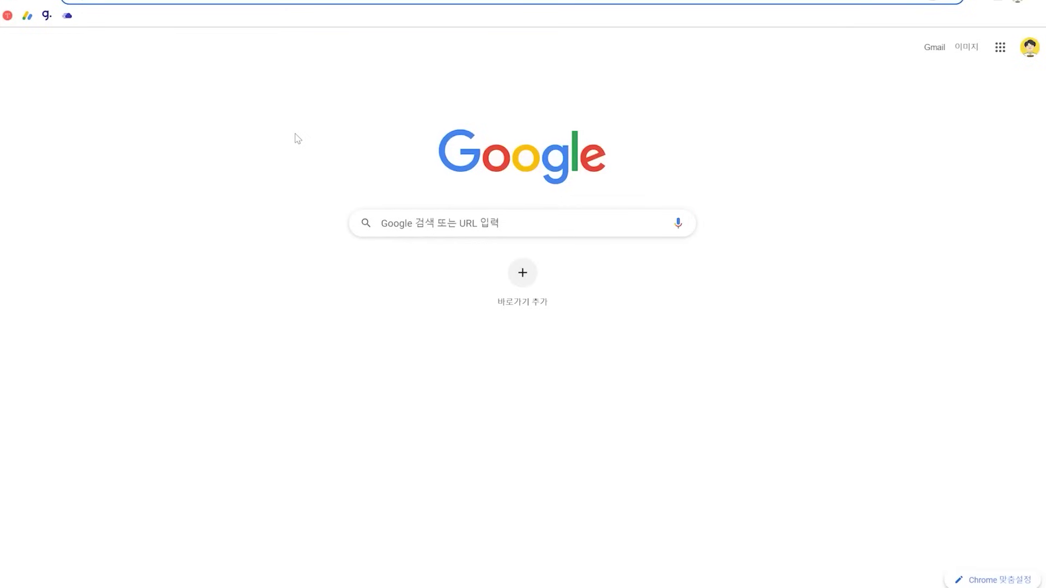
# Search for 블랙키위, correcting the misspelled 블래키위, and open blackkiwi.net
pyautogui.write('블래키위')
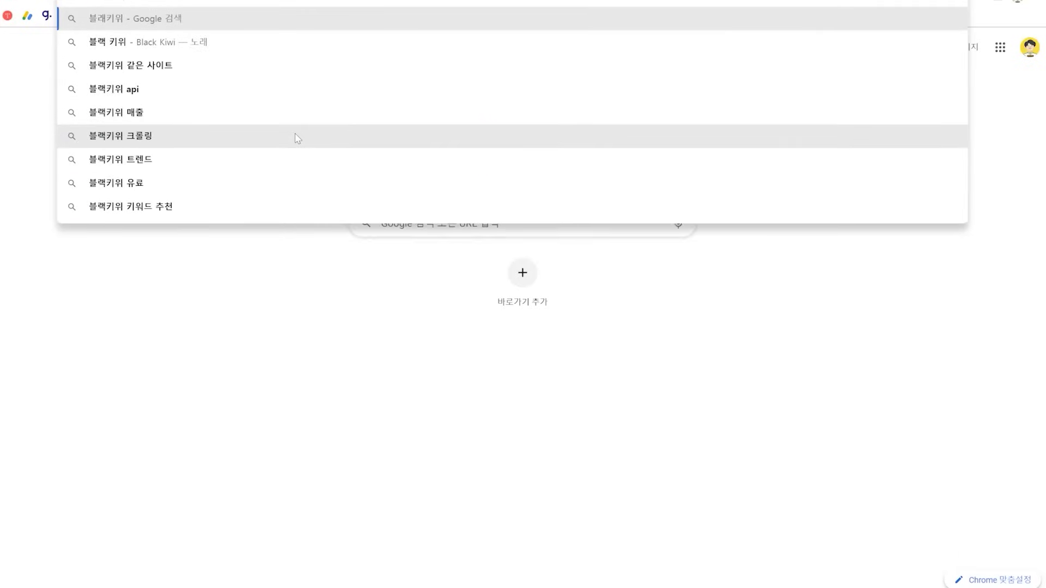
pyautogui.press('Return')
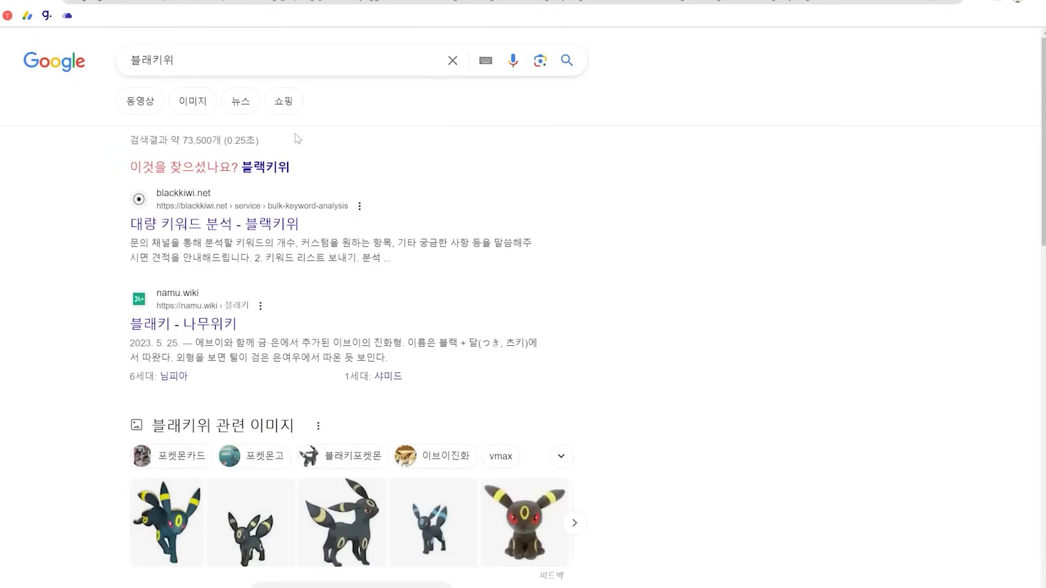
pyautogui.click(266, 167)
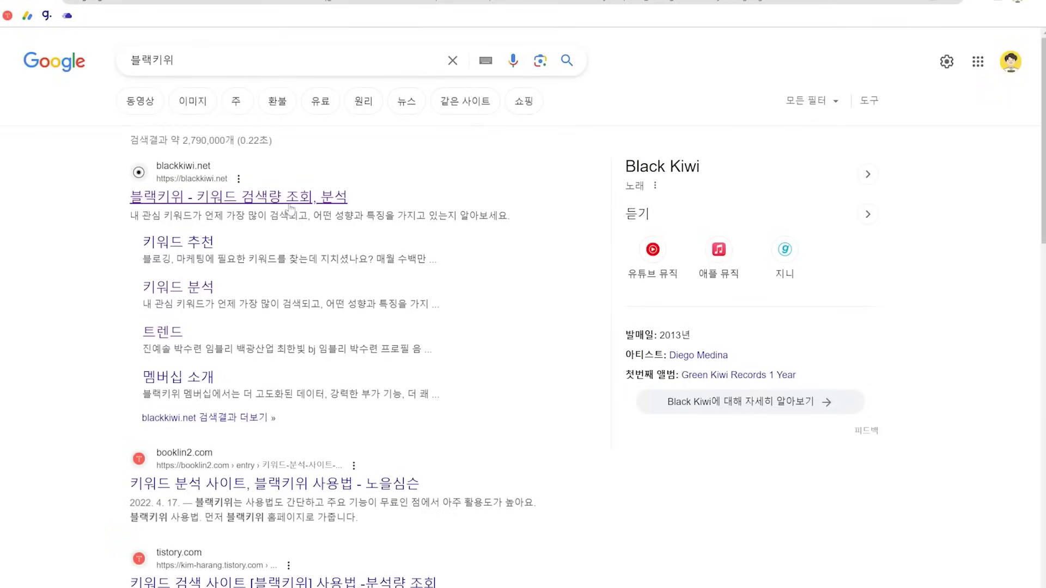
pyautogui.click(262, 198)
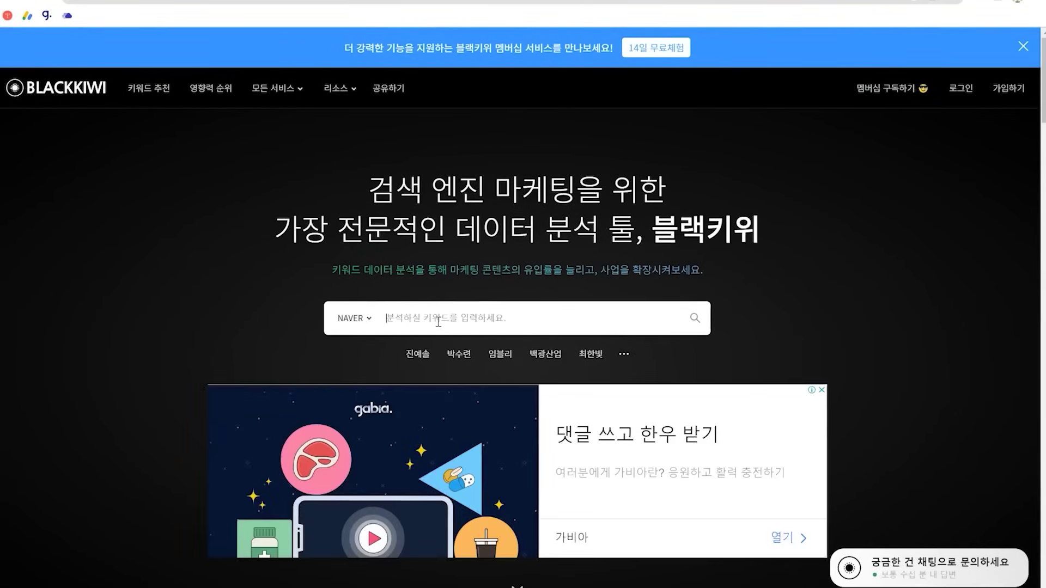
# Run a BlackKiwi keyword analysis for 소액생계비대출
pyautogui.click(439, 322)
pyautogui.write('소액생ㄱ')
pyautogui.write('계비')
pyautogui.write('대출')
pyautogui.press('Return')
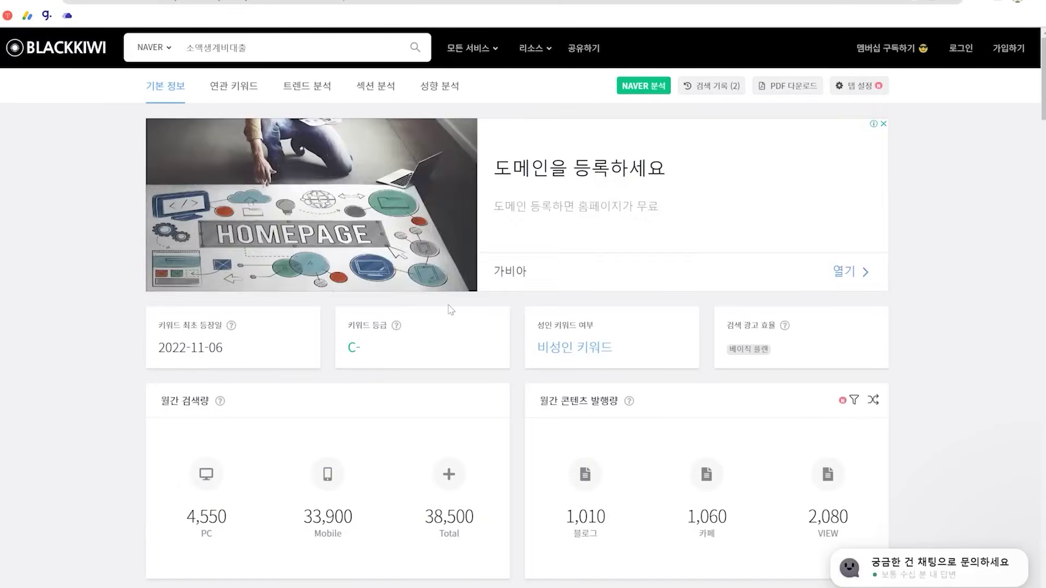
# Highlight the monthly search stats: 38,500 total searches and 2,080 VIEW posts
pyautogui.scroll(-3, 448, 310)
pyautogui.moveTo(143, 214); pyautogui.dragTo(218, 224)
pyautogui.click(259, 225)
pyautogui.moveTo(536, 217); pyautogui.dragTo(663, 218)
pyautogui.click(681, 226)
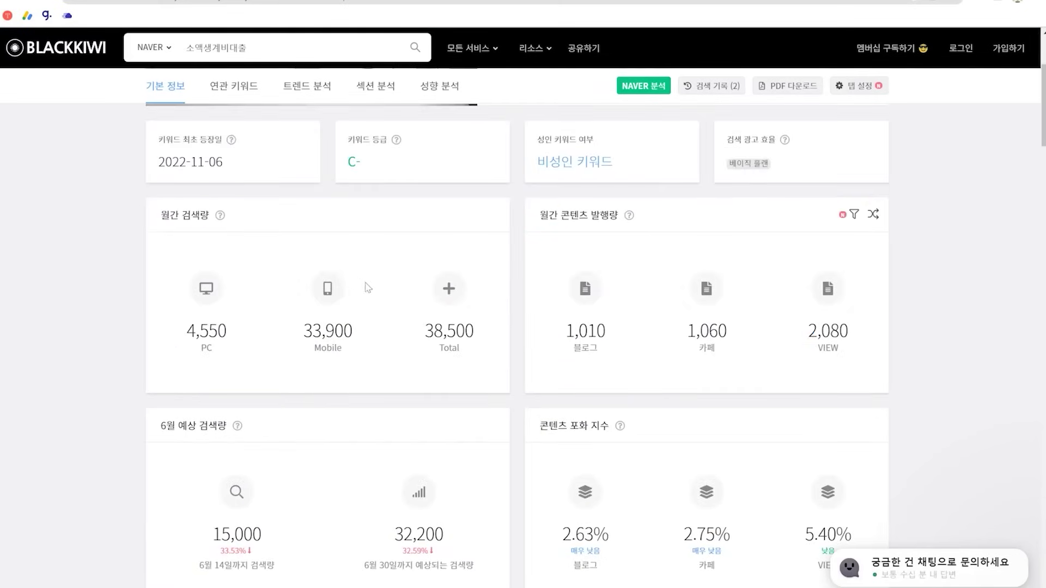
pyautogui.moveTo(427, 332); pyautogui.dragTo(474, 330)
pyautogui.click(484, 334)
pyautogui.moveTo(794, 341); pyautogui.dragTo(847, 332)
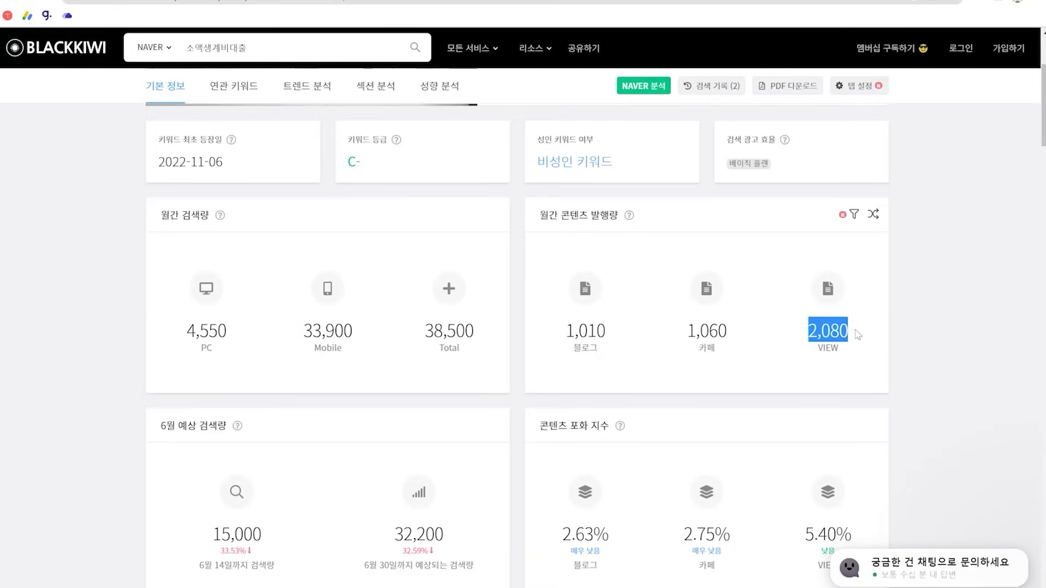
pyautogui.click(859, 335)
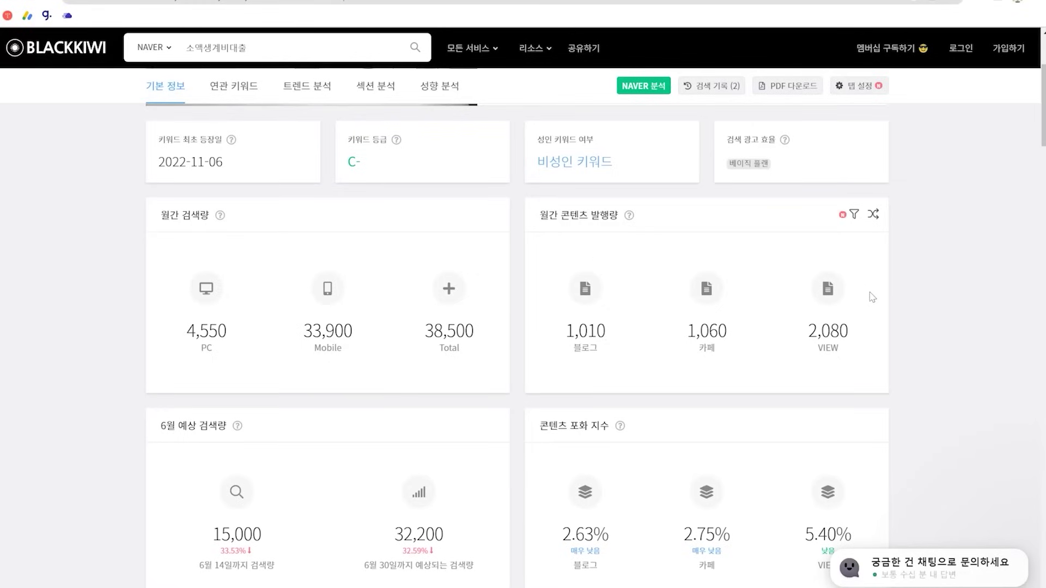
# Review the 콘텐츠 포화 지수 section, then go back to WordPress to add a post
pyautogui.scroll(-1, 870, 297)
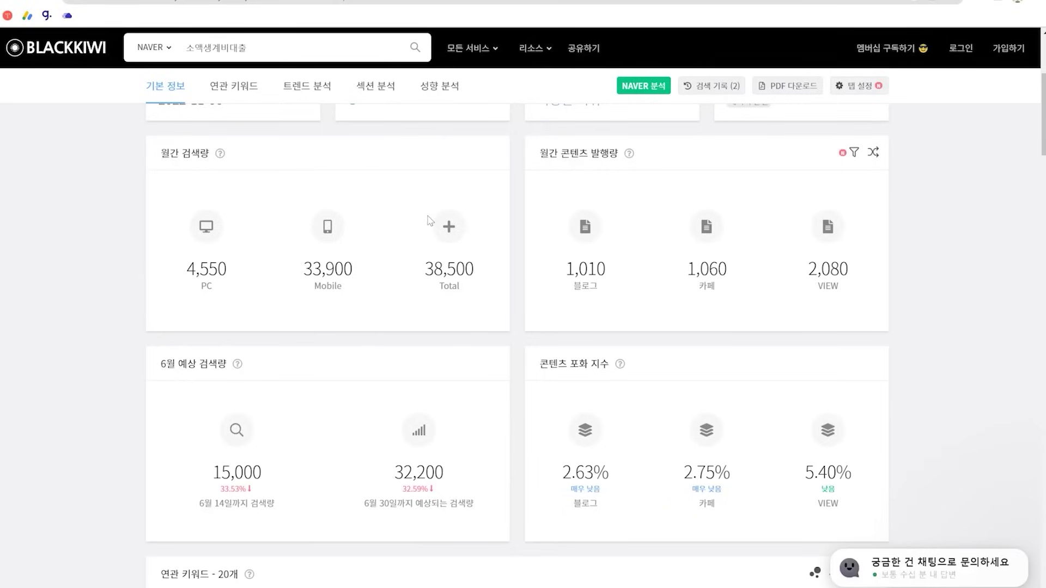
pyautogui.moveTo(536, 373); pyautogui.dragTo(620, 356)
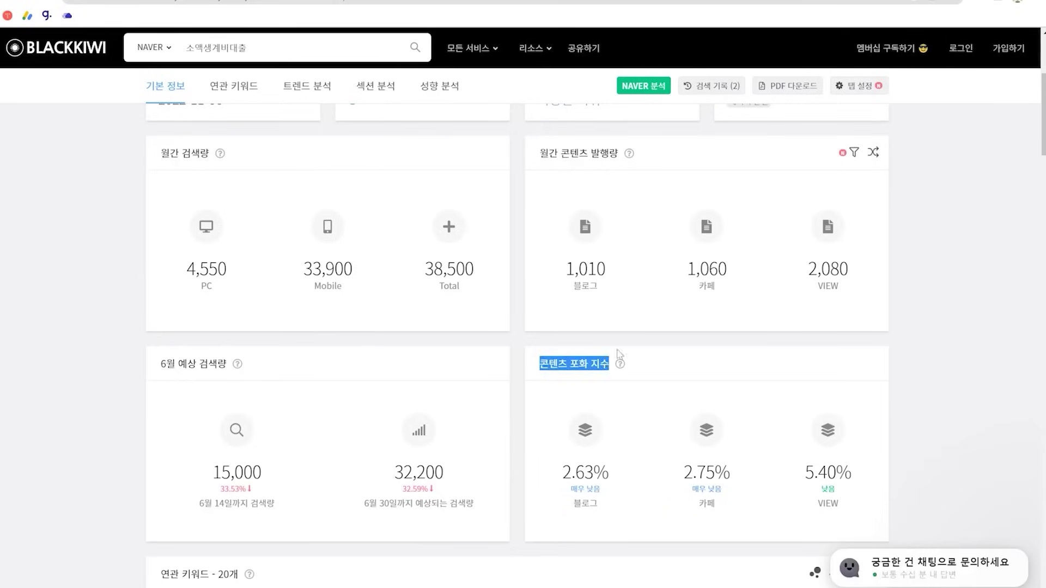
pyautogui.click(621, 355)
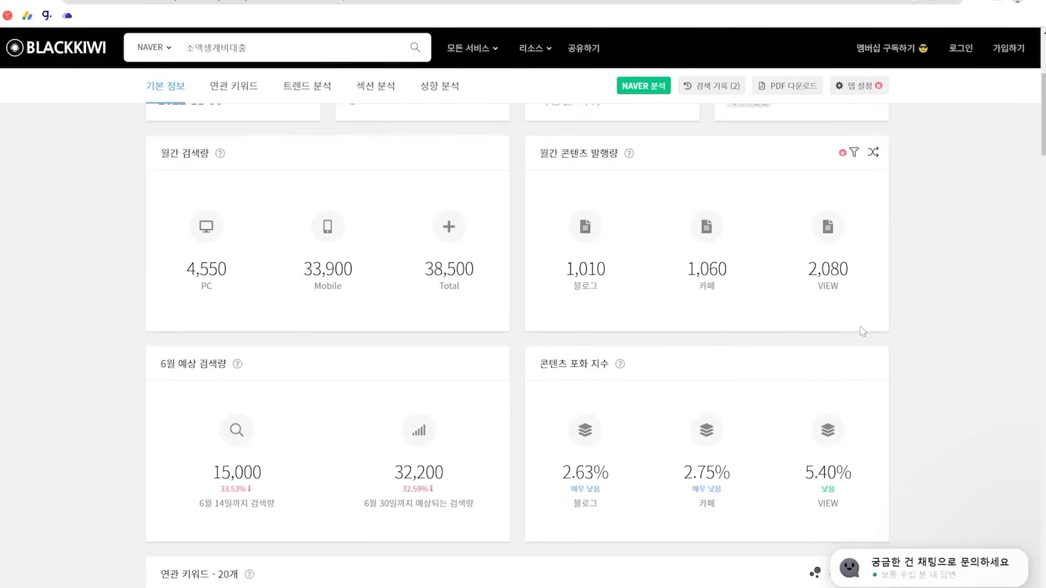
pyautogui.scroll(-1, 863, 332)
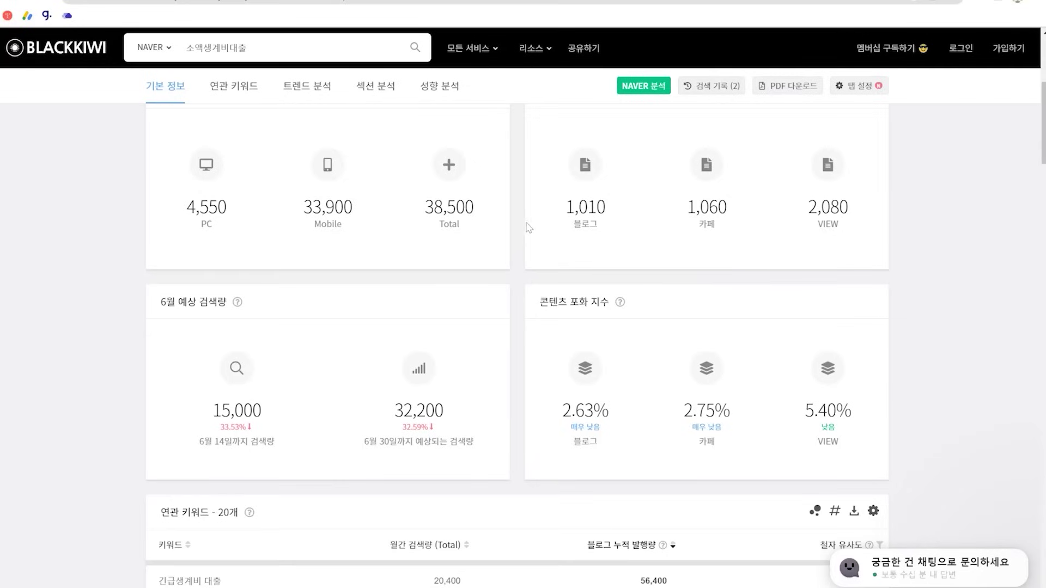
pyautogui.scroll(1, 478, 154)
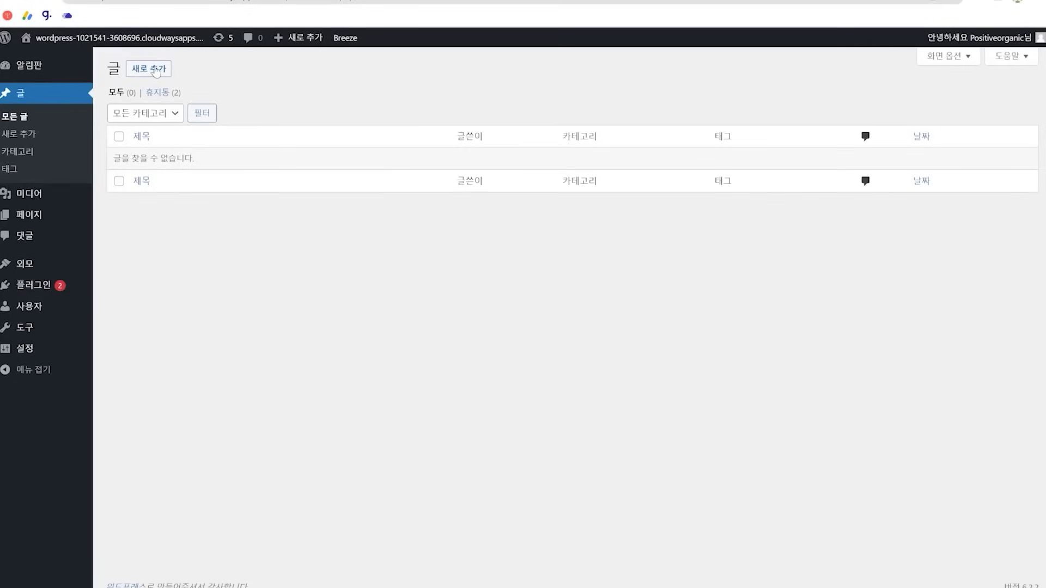
pyautogui.click(156, 69)
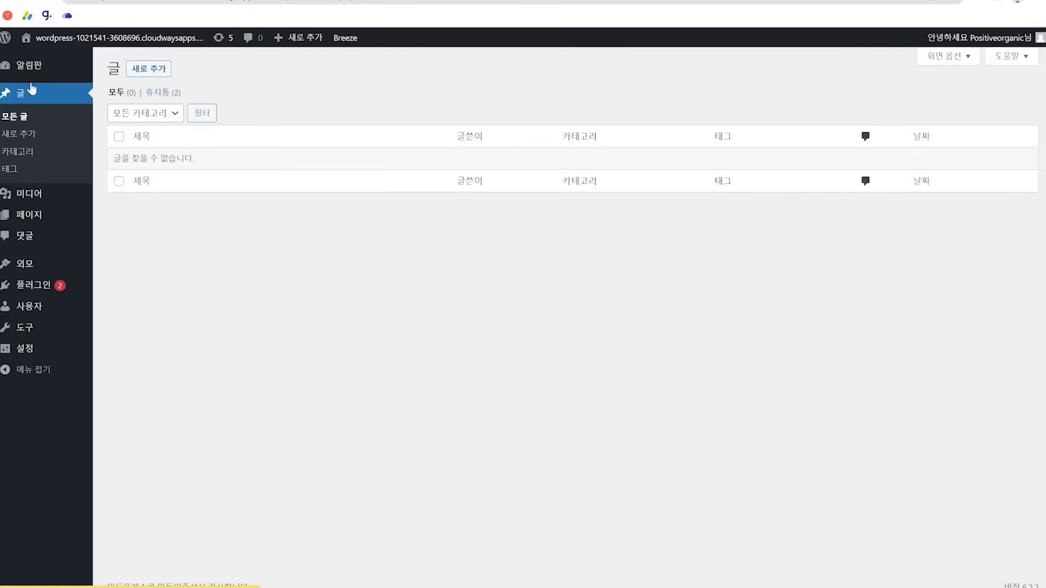
pyautogui.click(39, 216)
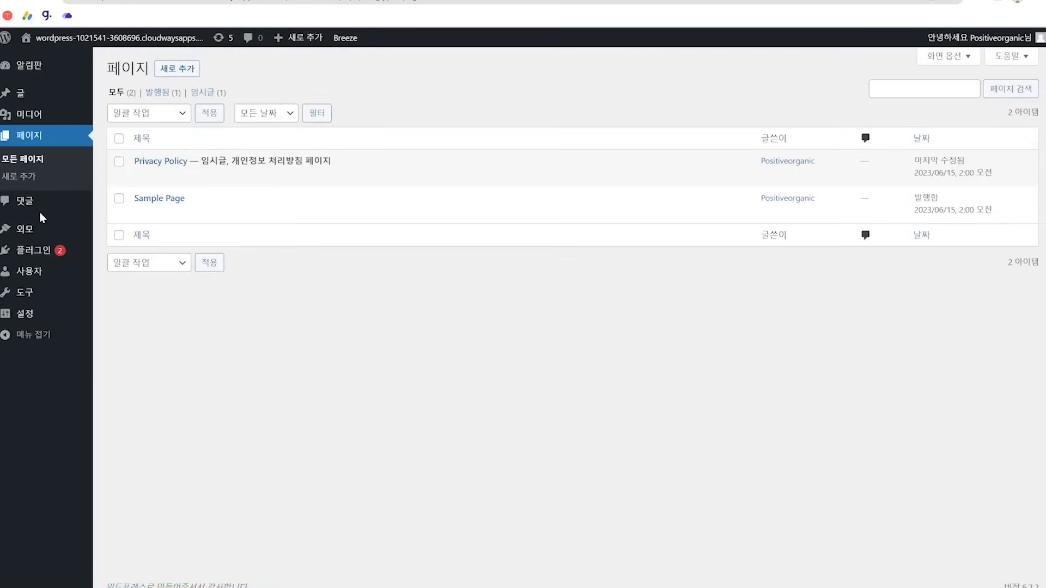
pyautogui.click(65, 159)
pyautogui.moveTo(28, 96)
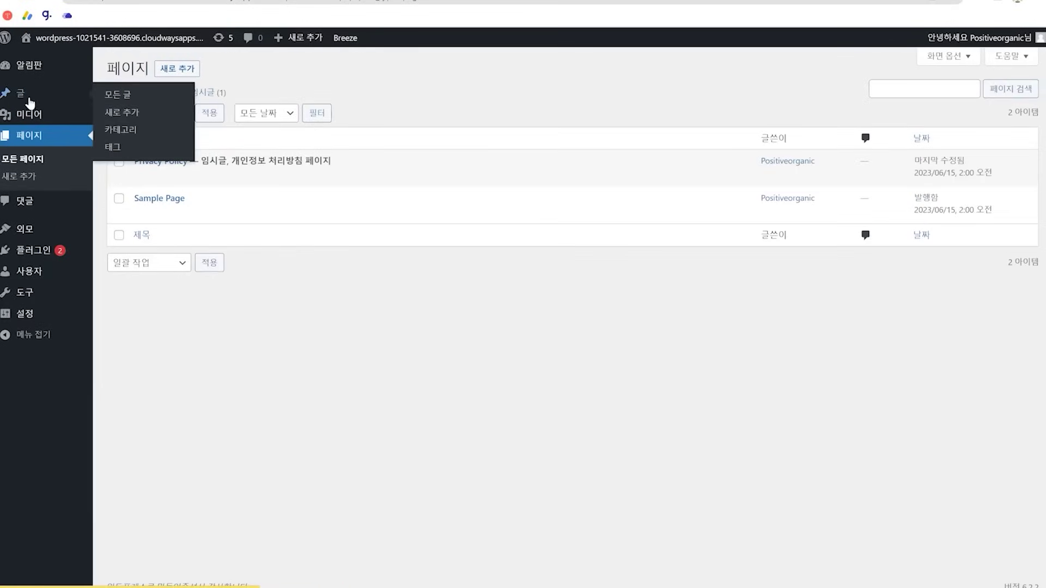
pyautogui.click(30, 97)
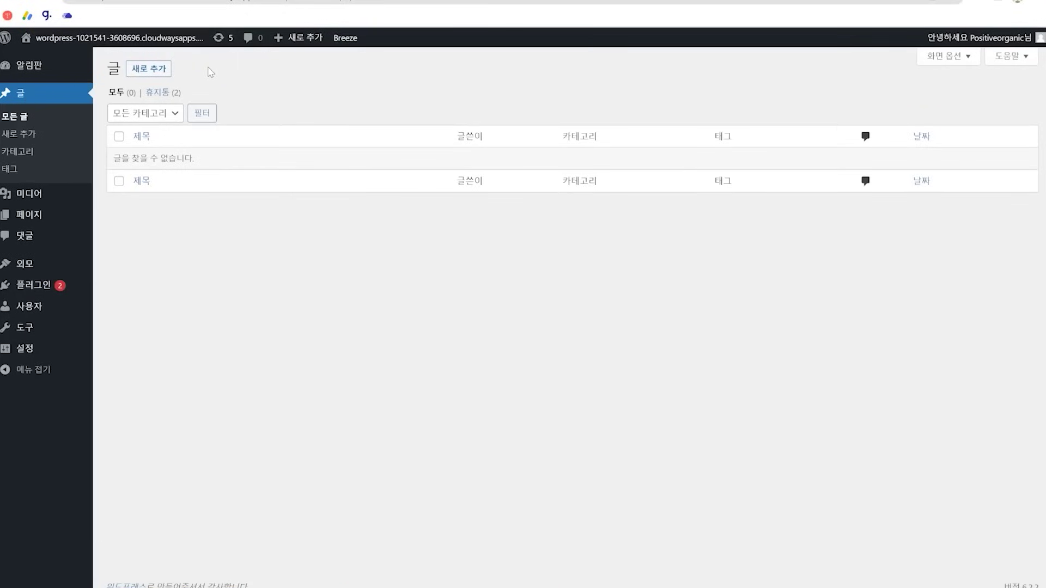
pyautogui.click(152, 74)
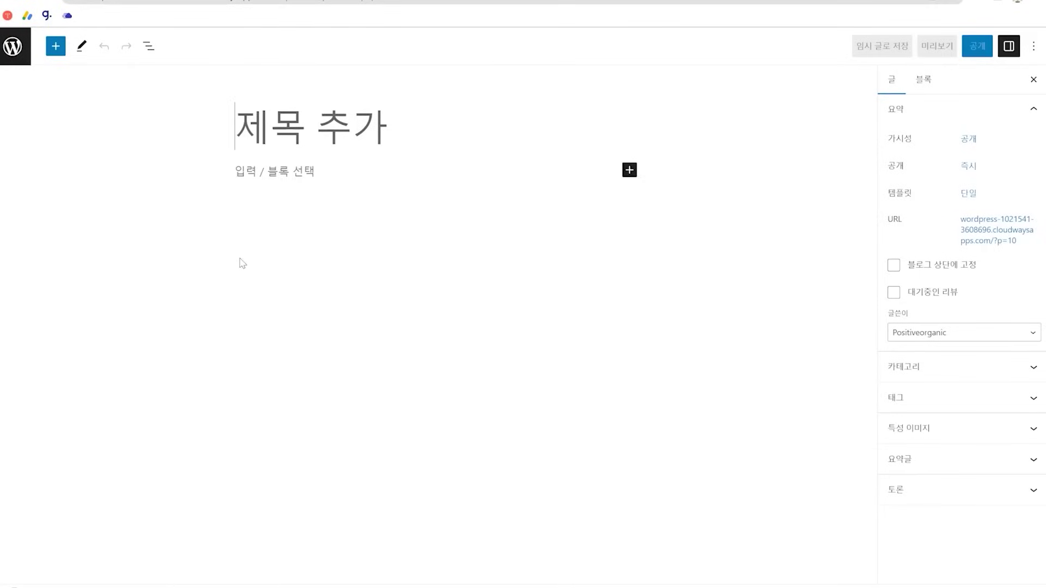
pyautogui.click(286, 174)
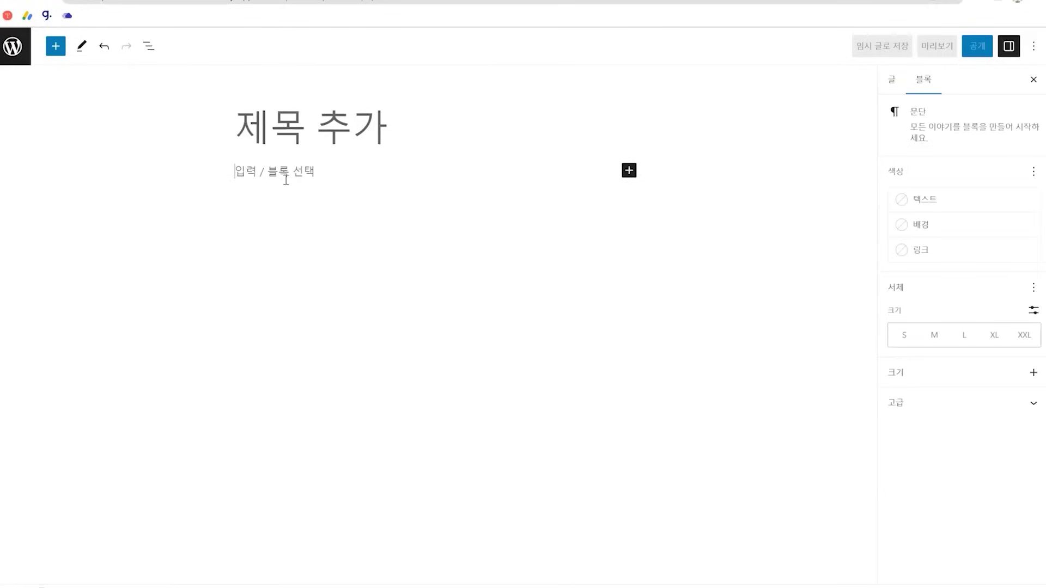
pyautogui.click(351, 137)
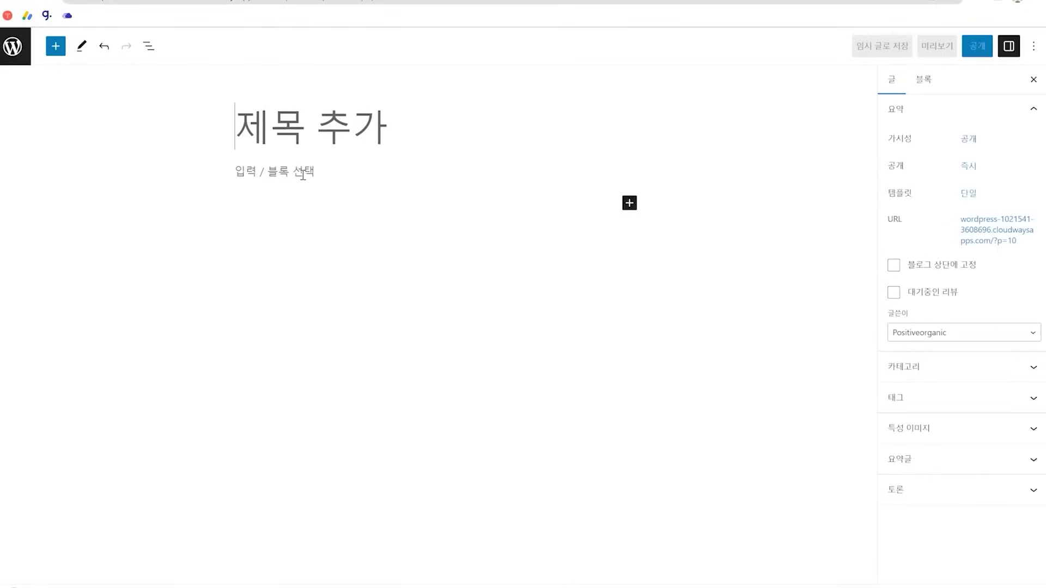
pyautogui.click(382, 192)
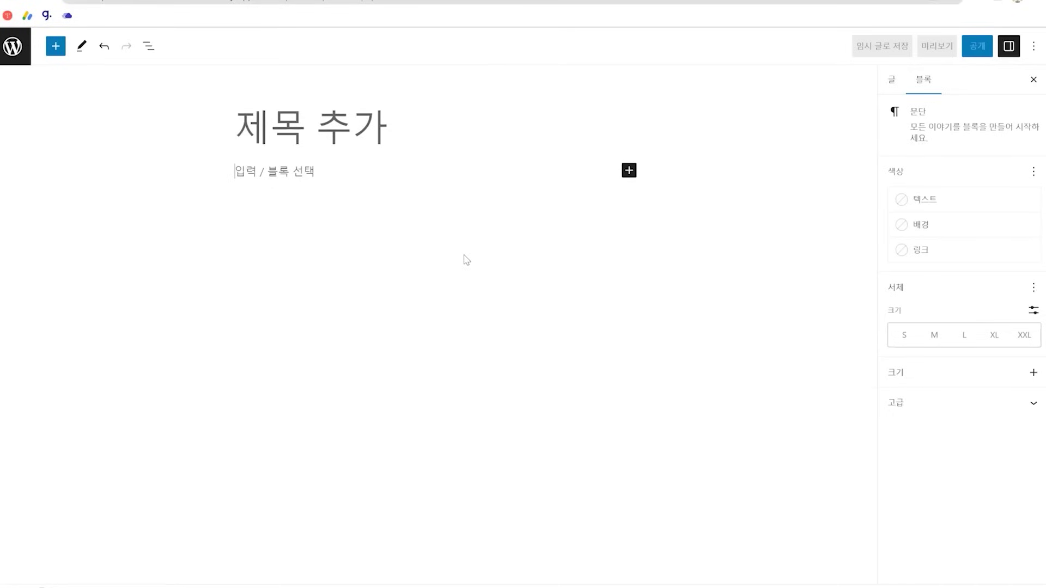
pyautogui.click(452, 224)
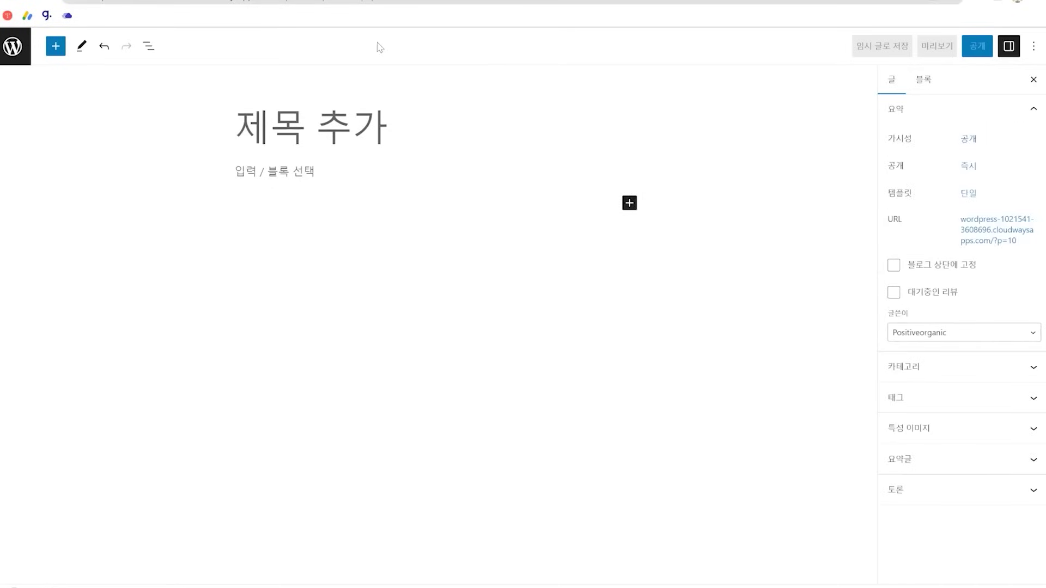
pyautogui.hotkey('alt', 'Left')
pyautogui.click(585, 65)
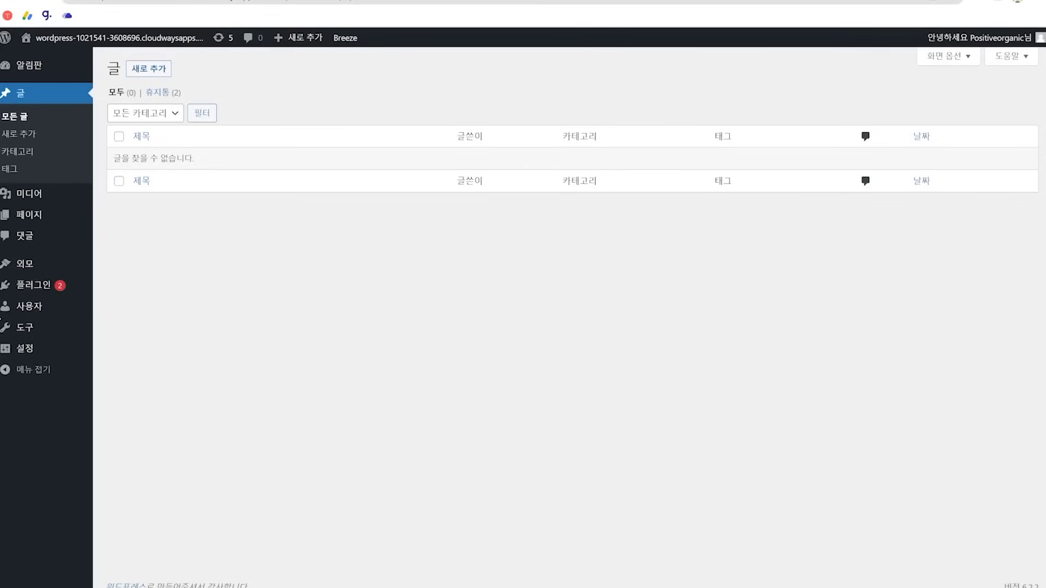
pyautogui.moveTo(50, 288)
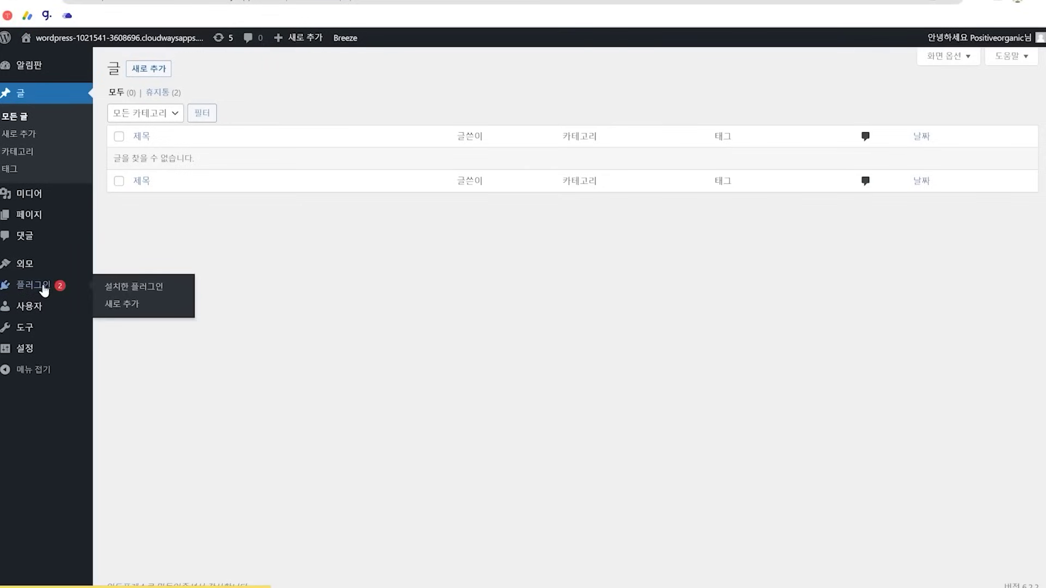
# Install and activate the Classic Editor plugin from Plugins > Add New
pyautogui.click(44, 289)
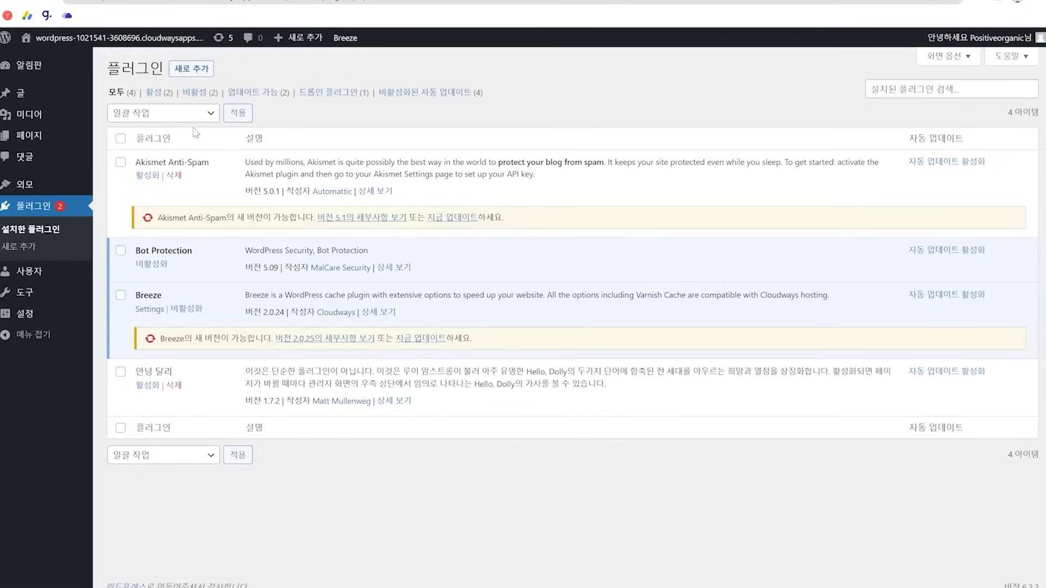
pyautogui.click(28, 248)
pyautogui.moveTo(11, 288)
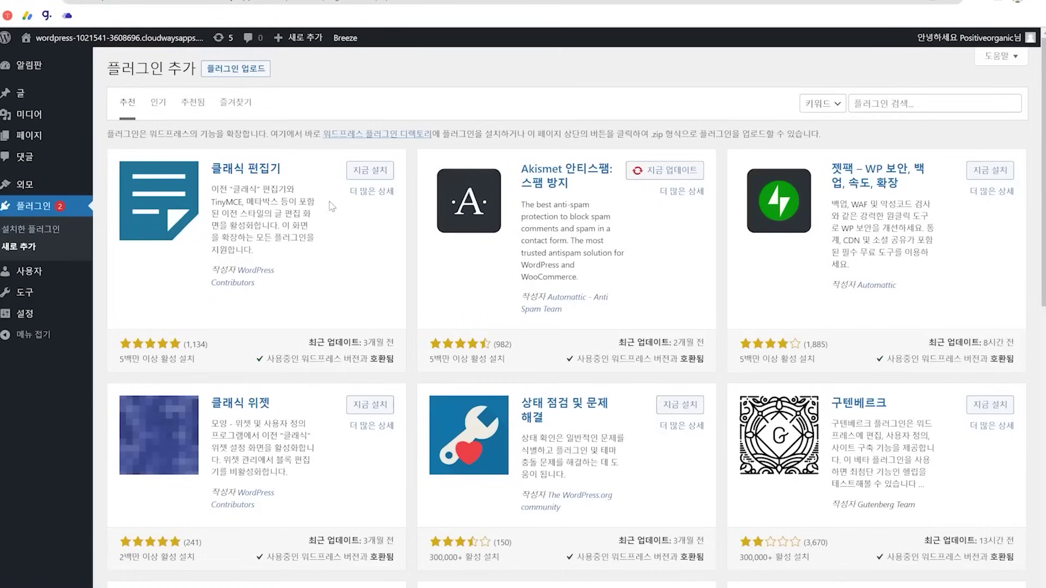
pyautogui.click(368, 175)
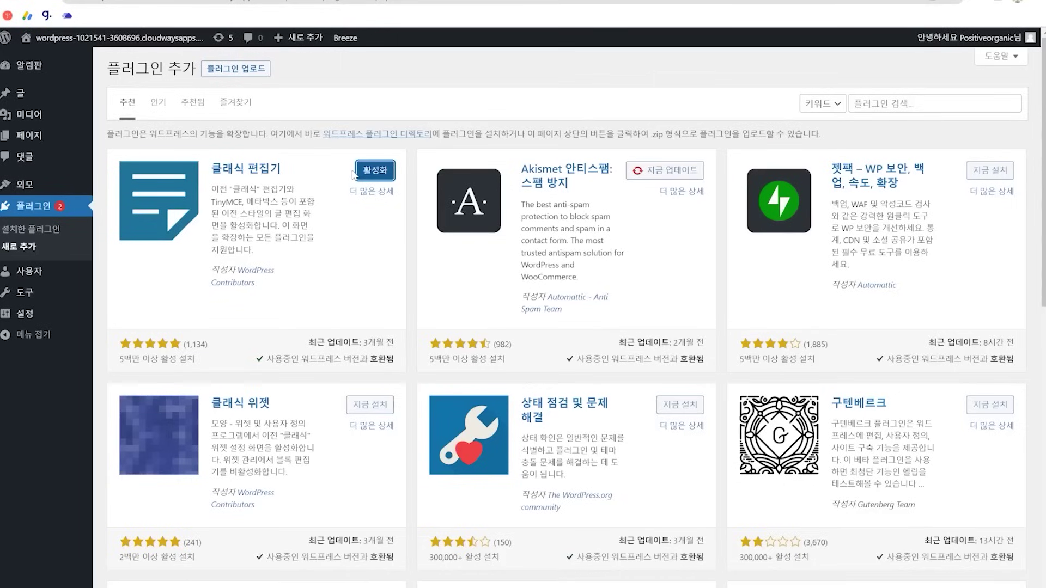
pyautogui.click(374, 176)
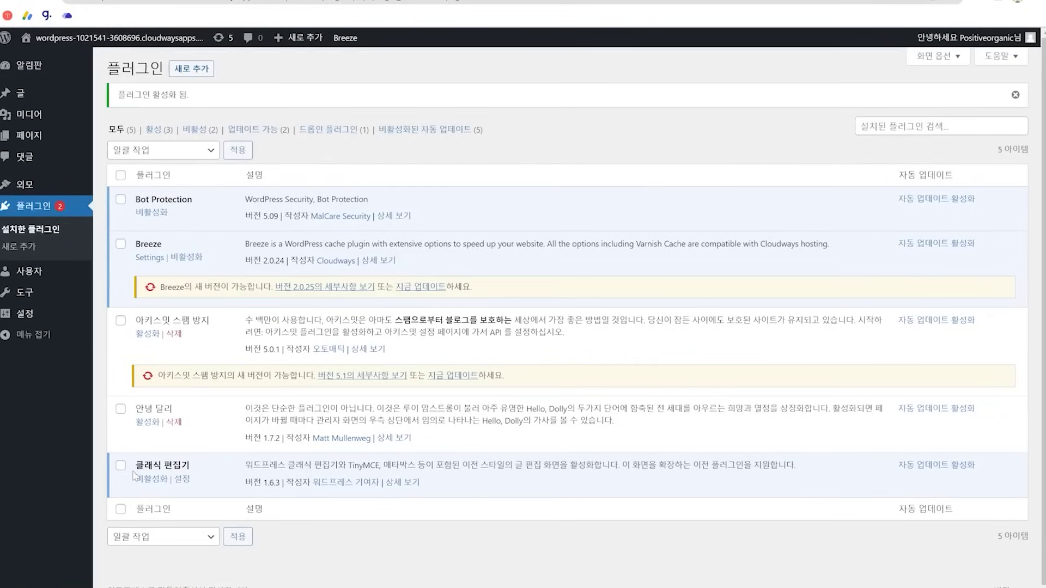
# Dismiss the browser context menu and go to Posts > All Posts
pyautogui.rightClick(165, 490)
pyautogui.click(119, 499)
pyautogui.moveTo(40, 101)
pyautogui.click(117, 94)
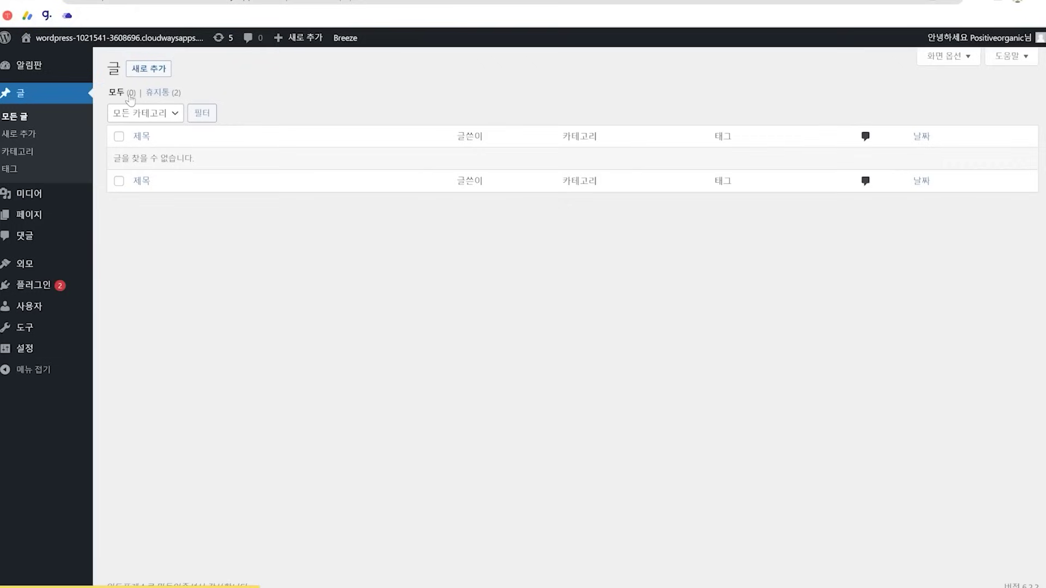
# Create a new classic-editor post titled 소액생계비대출
pyautogui.click(152, 77)
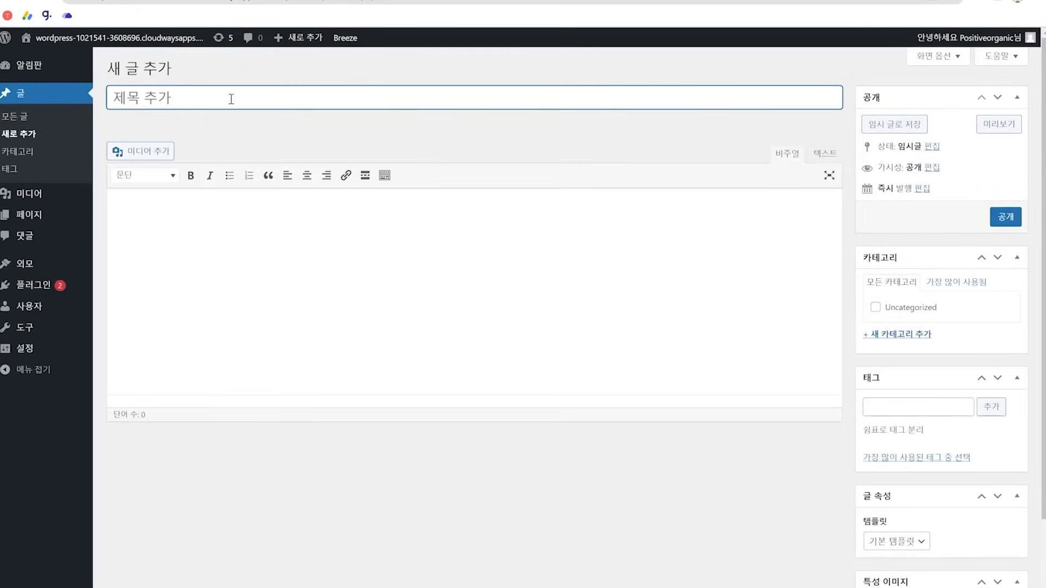
pyautogui.click(725, 308)
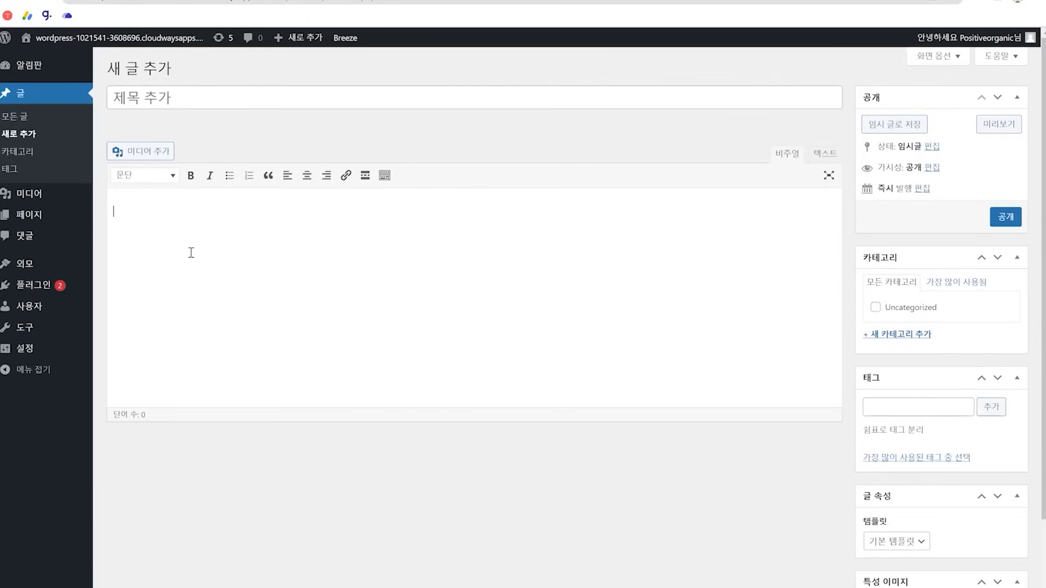
pyautogui.click(185, 92)
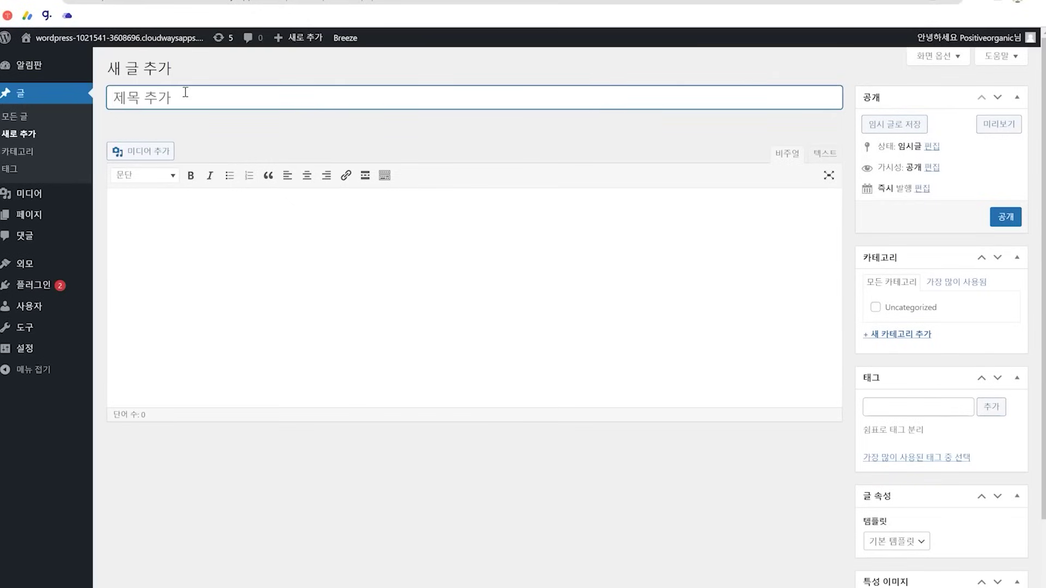
pyautogui.write('ㅅ')
pyautogui.press('BackSpace')
pyautogui.write('소액')
pyautogui.write('새')
pyautogui.press('BackSpace')
pyautogui.press('BackSpace')
pyautogui.write('생겝')
pyautogui.write('비대출')
pyautogui.click(231, 120)
pyautogui.click(309, 98)
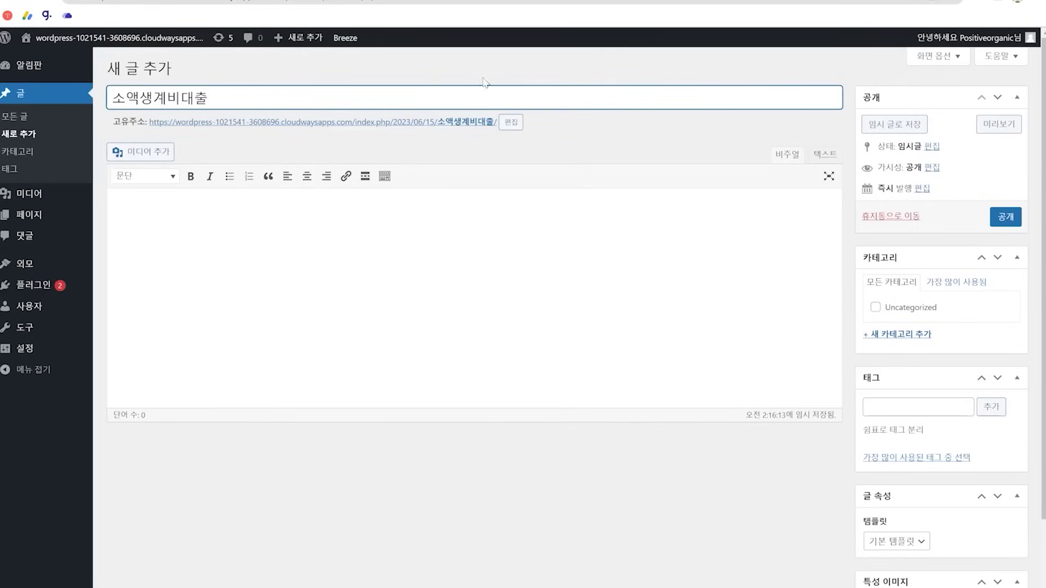
# Open a new browser tab and begin typing 소액 as a Google search
pyautogui.hotkey('ctrl', 't')
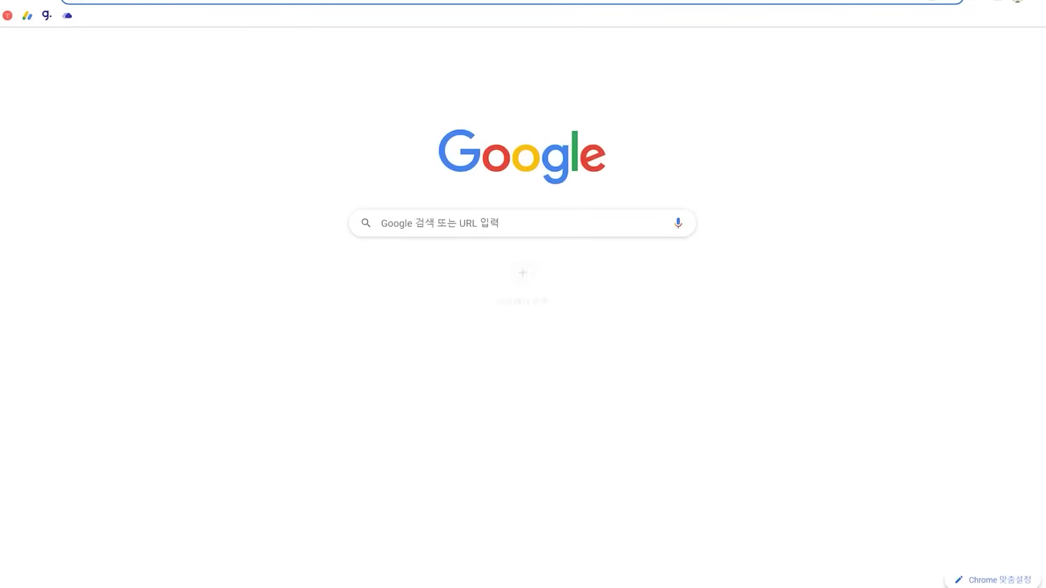
pyautogui.write('ㄱ')
pyautogui.press('BackSpace')
pyautogui.write('소액새')
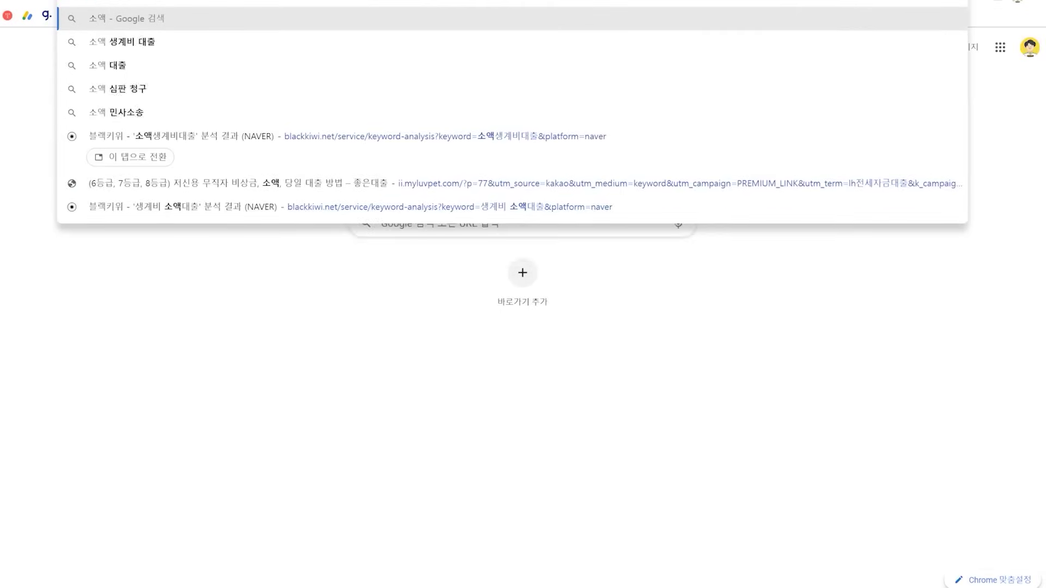
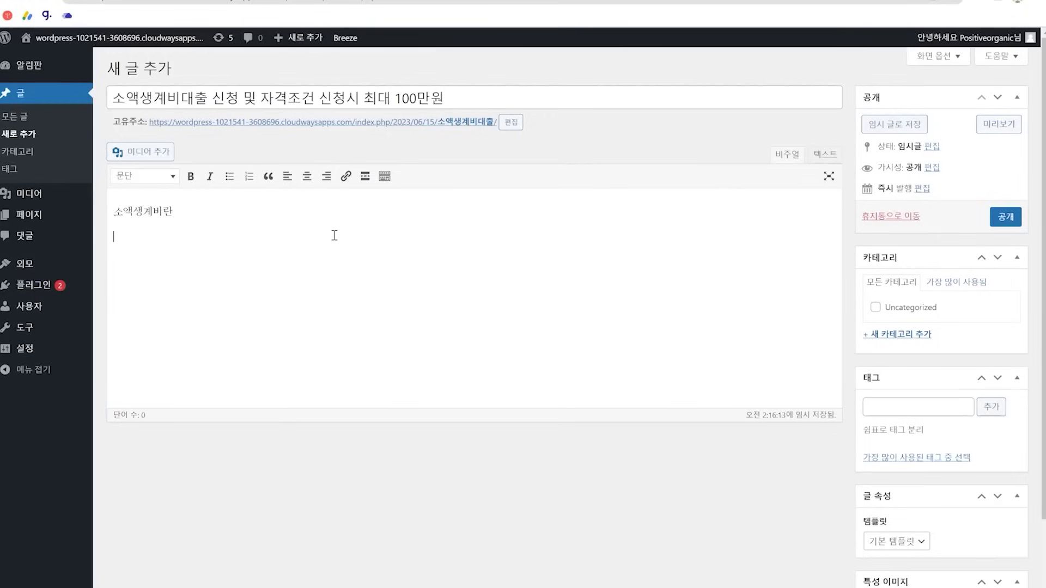
# Replace the leftover body text with 서론 and 썸네일 lines separated by a blank line
pyautogui.hotkey('ctrl', 'a')
pyautogui.press('BackSpace')
pyautogui.write('서론 ')
pyautogui.write('썸네일')
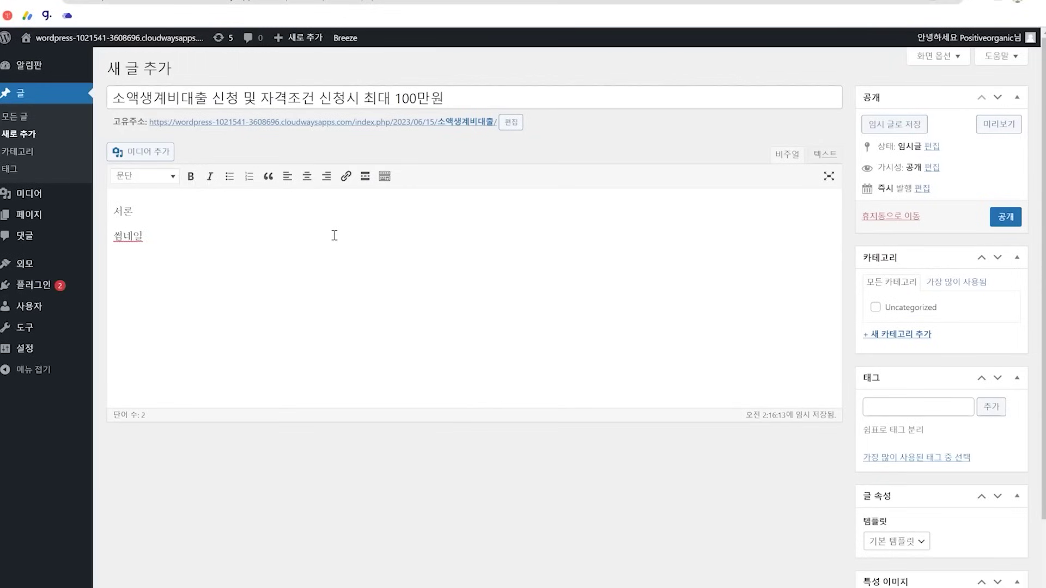
pyautogui.press('Return')
pyautogui.press('Up')
pyautogui.press('Return')
pyautogui.press('Return')
# Add outline lines 소액생계비대출이란, 소액생계비대출 신청 and 소액생계비대출 자격조건
pyautogui.write('소액생계비')
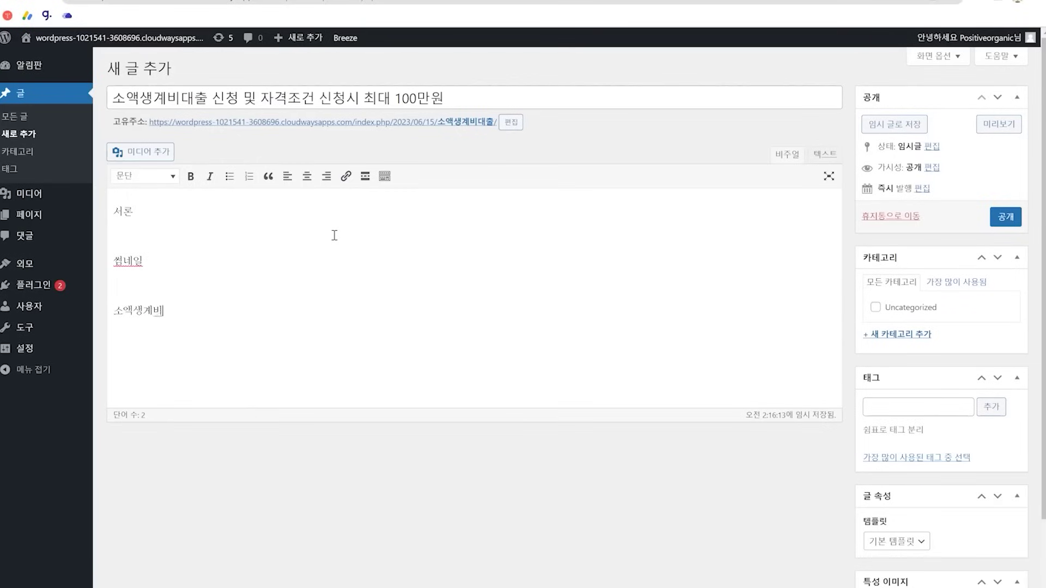
pyautogui.write('대출이란')
pyautogui.press('Return')
pyautogui.press('Return')
pyautogui.write('소액')
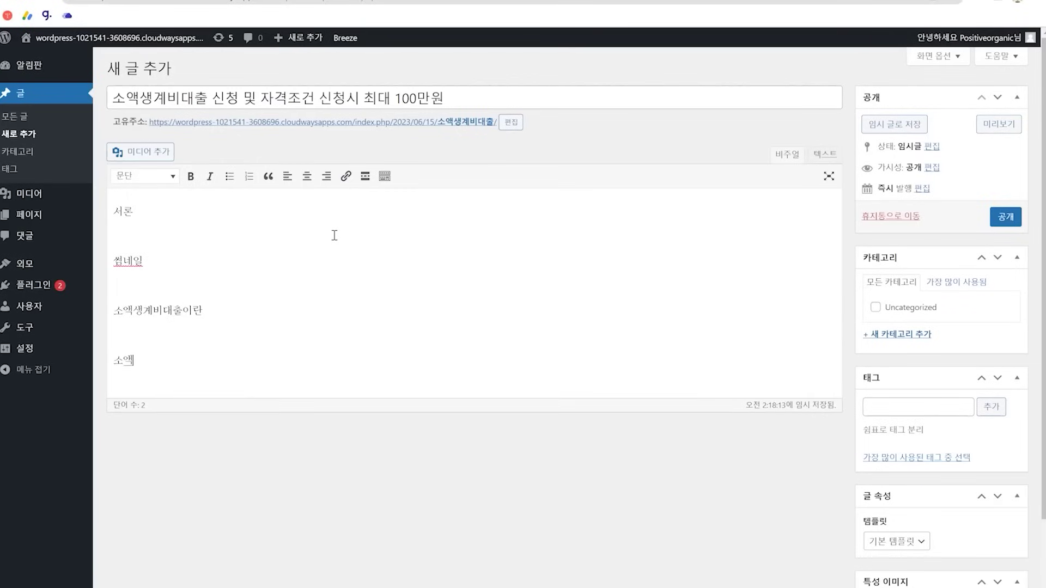
pyautogui.write('생계비대출 신체')
pyautogui.write('ㅇ')
pyautogui.press('Return')
pyautogui.press('Return')
pyautogui.write('소액생')
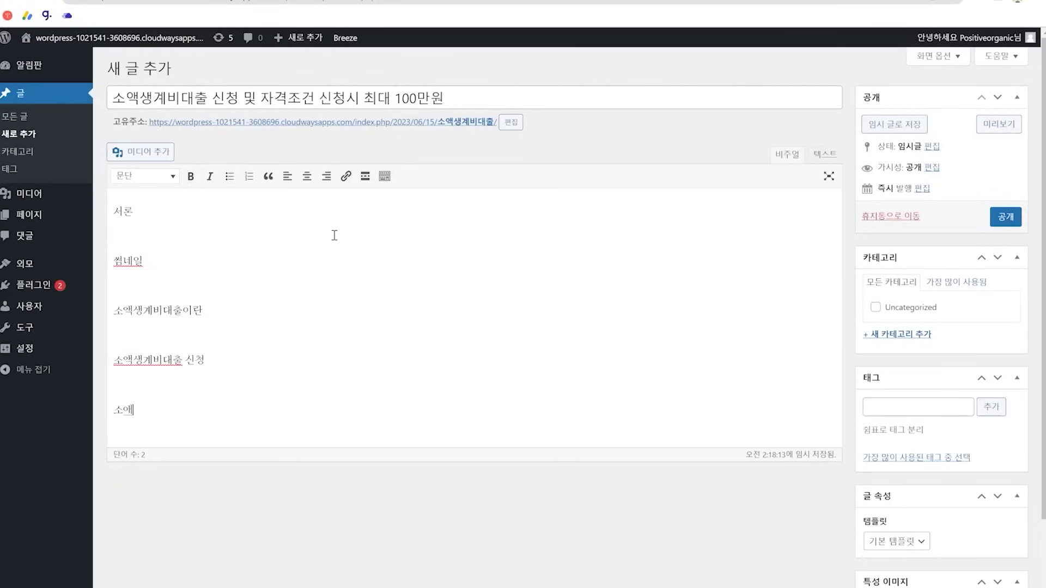
pyautogui.write('계비대출 자격죄')
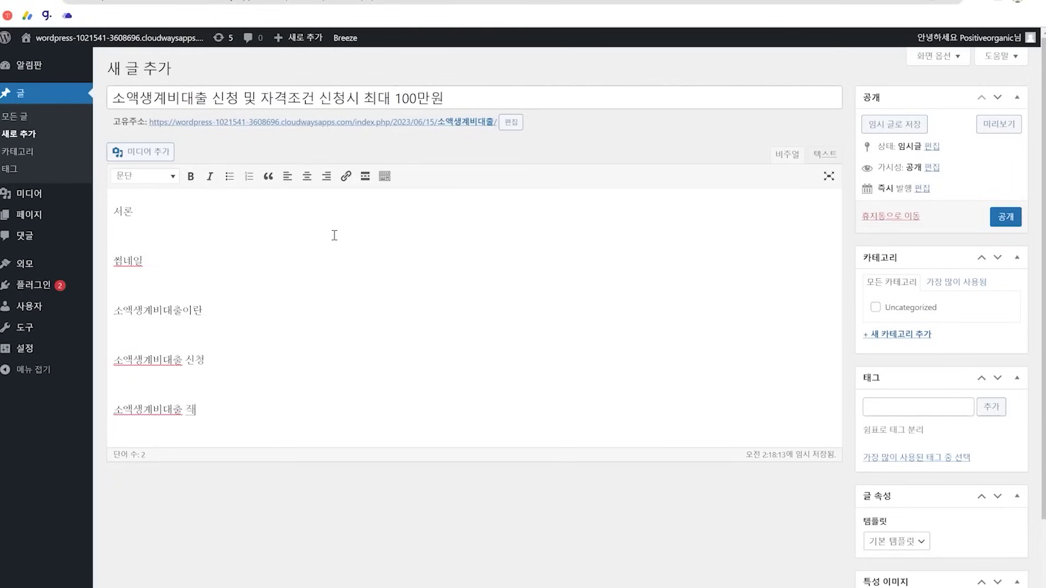
pyautogui.press('BackSpace')
pyautogui.write('건')
# Add the final 소액생계비대출 신천한도 line below the other section lines
pyautogui.press('Return')
pyautogui.press('Return')
pyautogui.write('소액생')
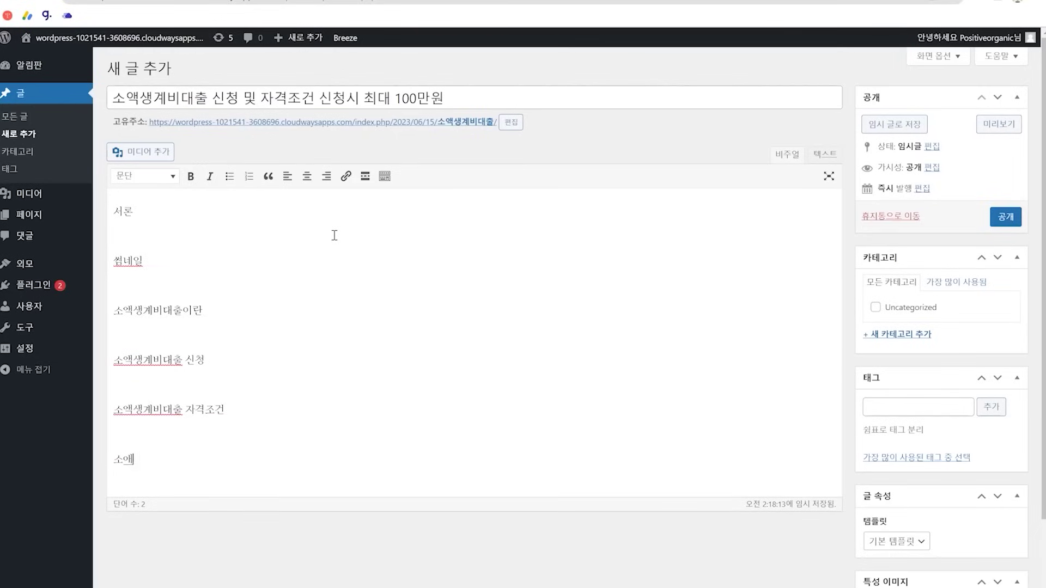
pyautogui.write('계비대출 신체')
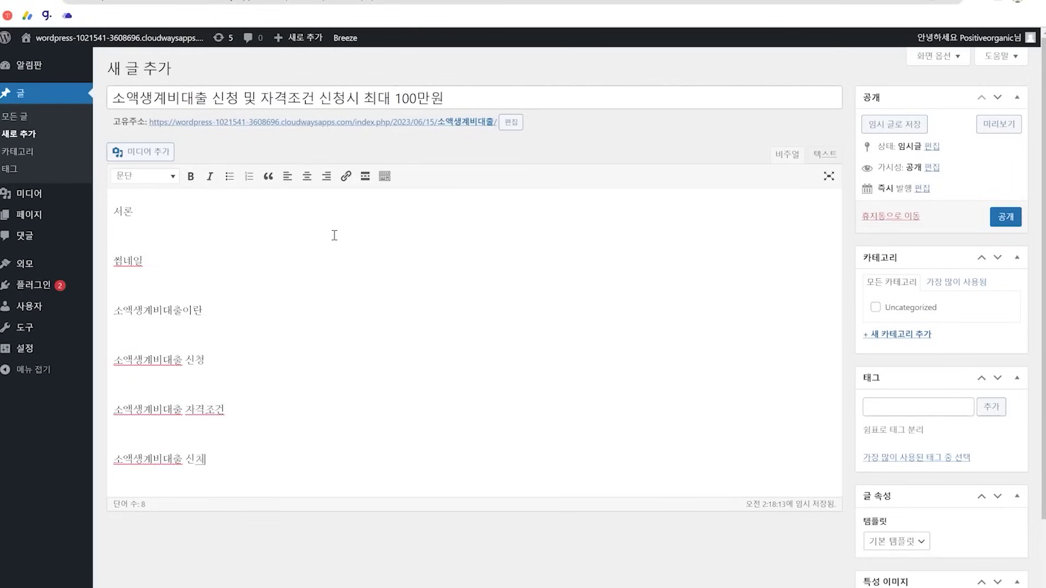
pyautogui.press('BackSpace')
pyautogui.write('천한도')
pyautogui.press('Return')
pyautogui.scroll(-2, 262, 386)
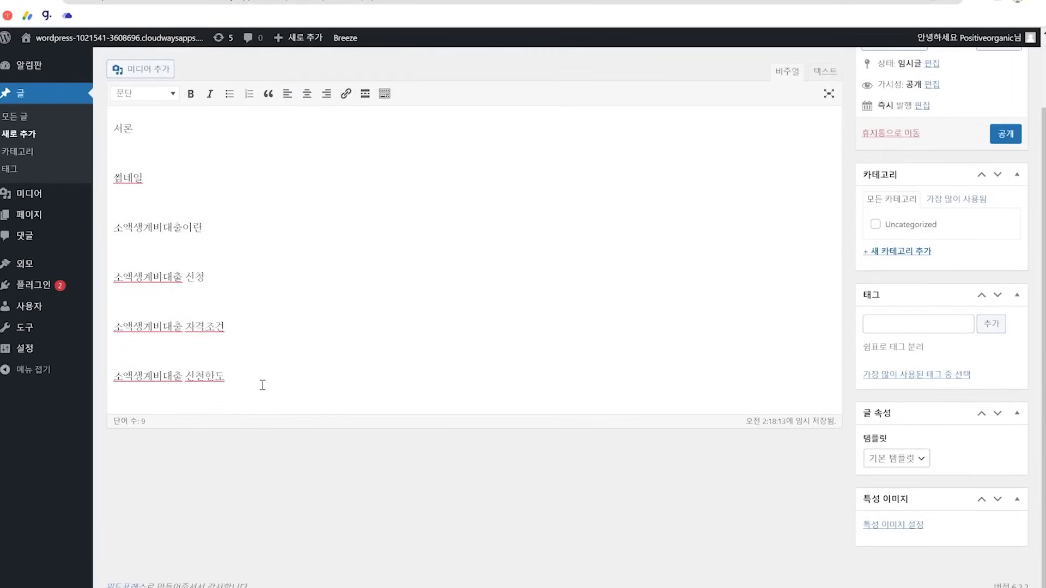
pyautogui.scroll(2, 256, 354)
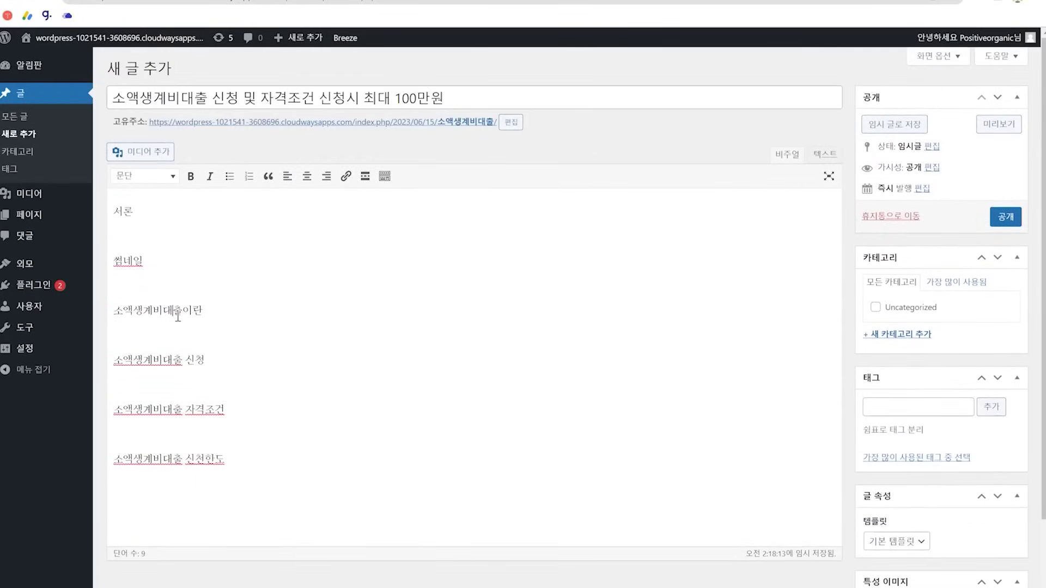
# Make 소액생계비대출이란 and 소액생계비대출 신청 Heading 2 headings
pyautogui.moveTo(249, 311); pyautogui.dragTo(109, 314)
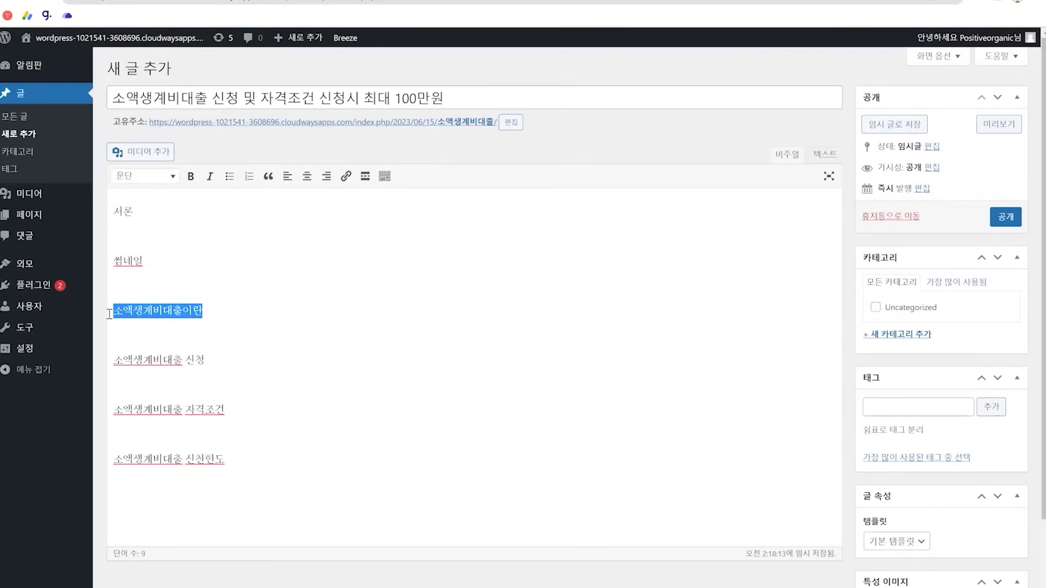
pyautogui.click(131, 178)
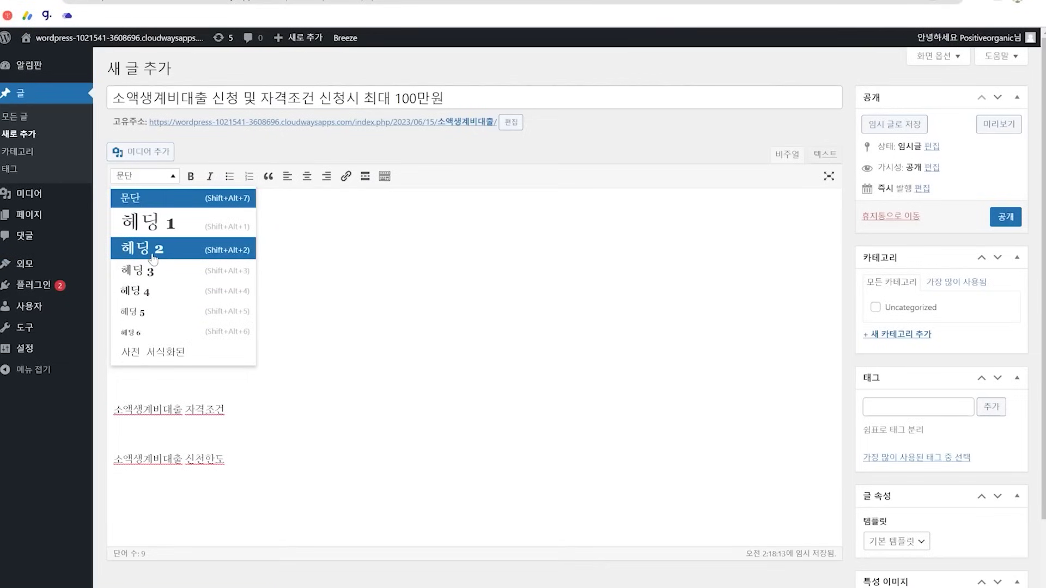
pyautogui.click(163, 250)
pyautogui.click(318, 341)
pyautogui.tripleClick(231, 377)
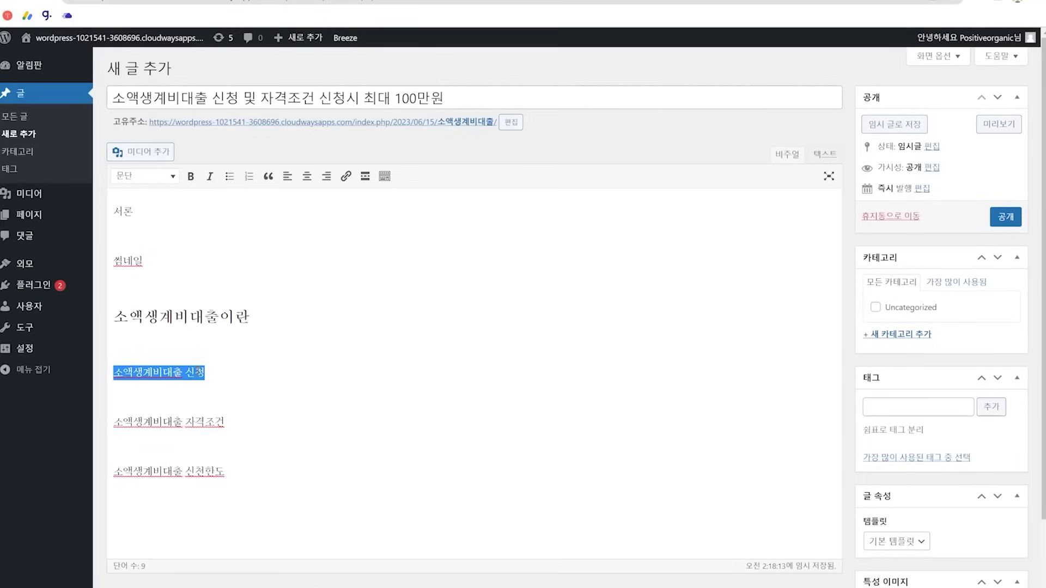
pyautogui.click(146, 177)
pyautogui.click(155, 245)
pyautogui.click(254, 406)
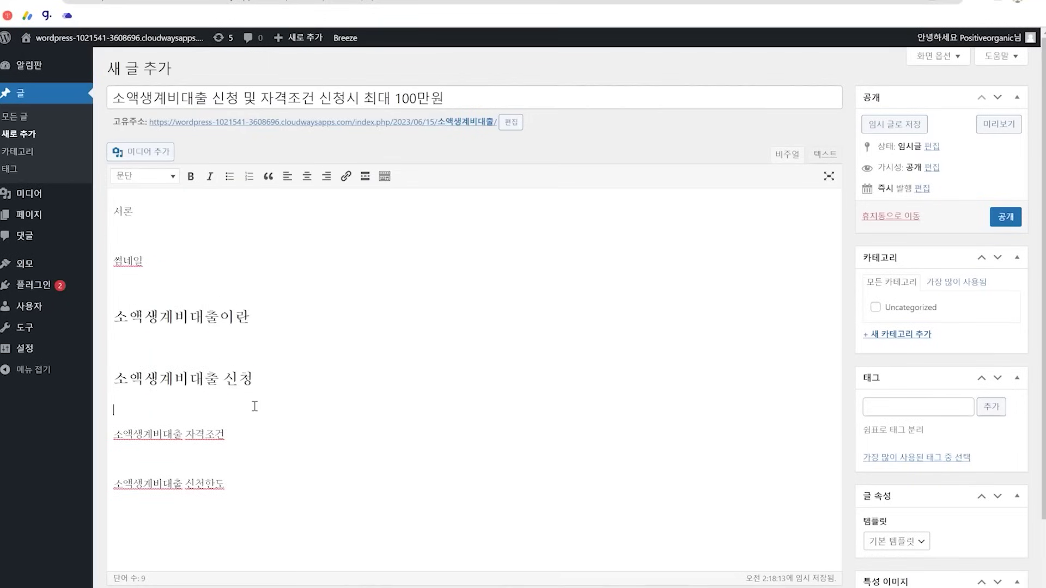
# Make 소액생계비대출 자격조건 and 소액생계비대출 신천한도 Heading 2 headings, the last via Shift+Alt+2
pyautogui.moveTo(254, 439); pyautogui.dragTo(72, 435)
pyautogui.click(163, 177)
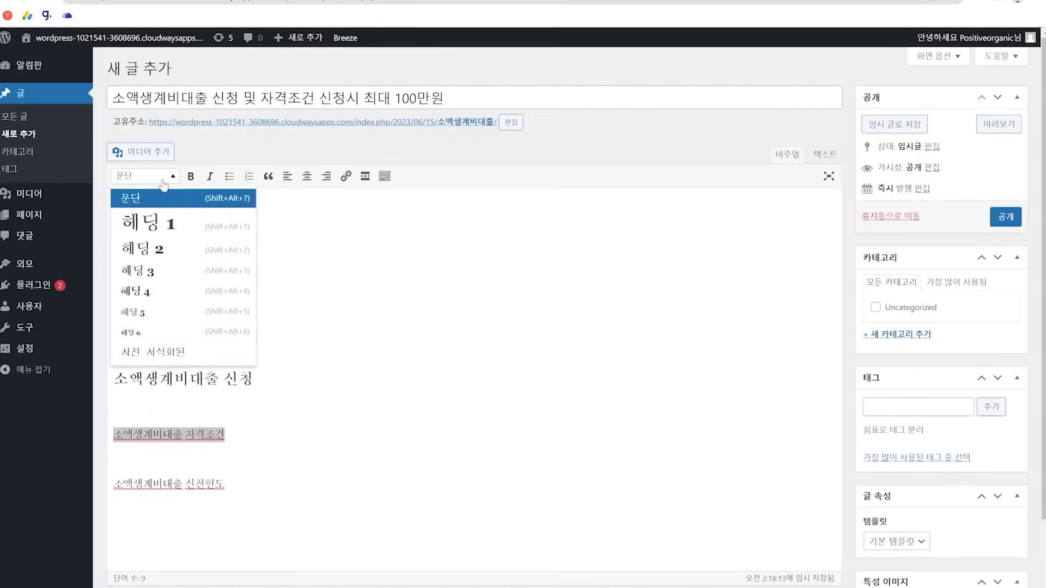
pyautogui.click(158, 250)
pyautogui.moveTo(239, 496); pyautogui.dragTo(82, 494)
pyautogui.hotkey('shift', 'alt', '2')
pyautogui.click(329, 380)
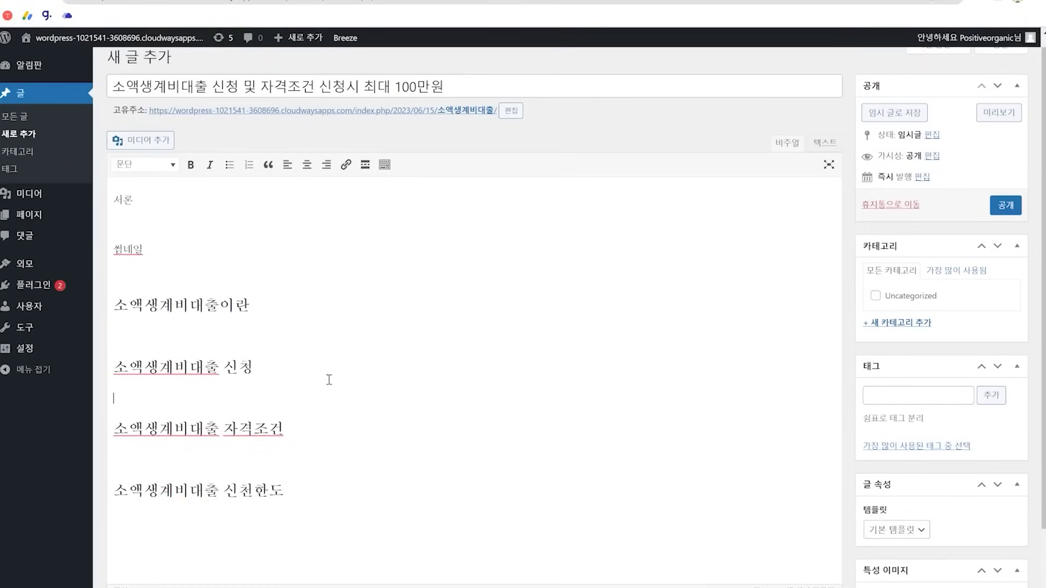
# Select the 서론 placeholder word at the top of the post
pyautogui.click(326, 326)
pyautogui.scroll(-1, 217, 284)
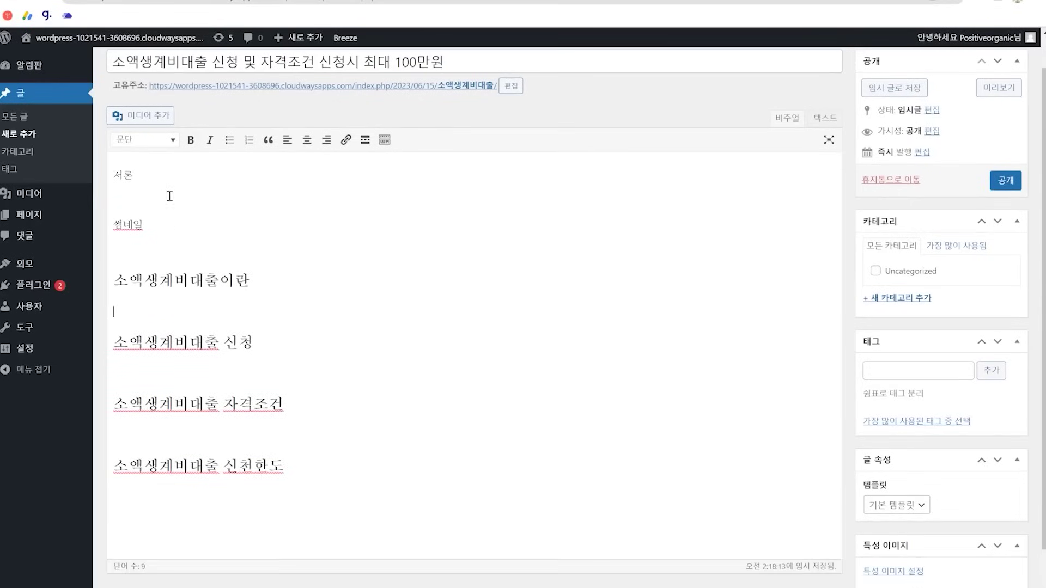
pyautogui.doubleClick(133, 176)
# Delete the 서론 placeholder and tile the loan info page left of the WordPress editor
pyautogui.press('BackSpace')
pyautogui.hotkey('ctrl', 'Tab')
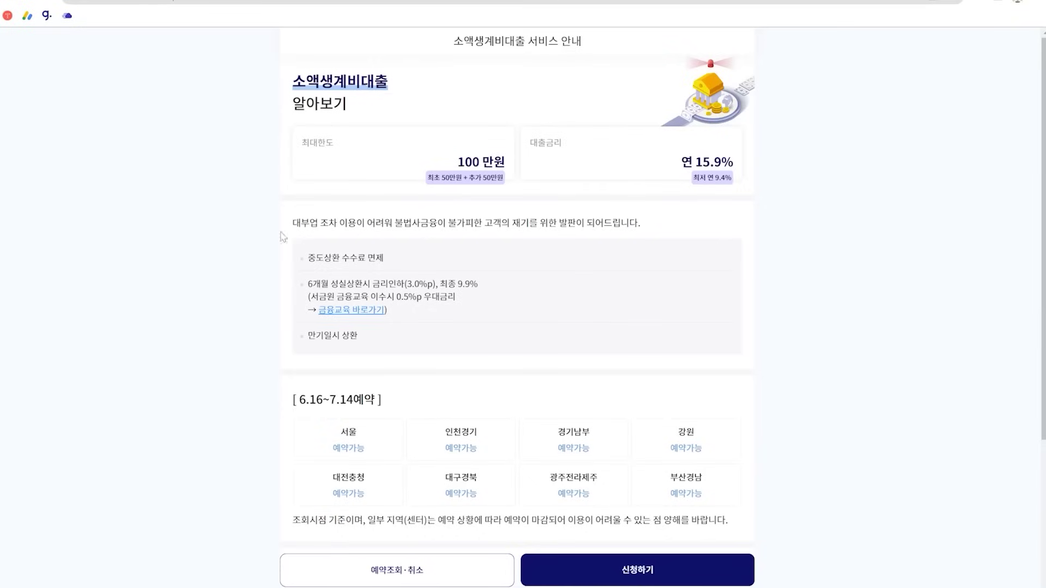
pyautogui.press('super+Left')
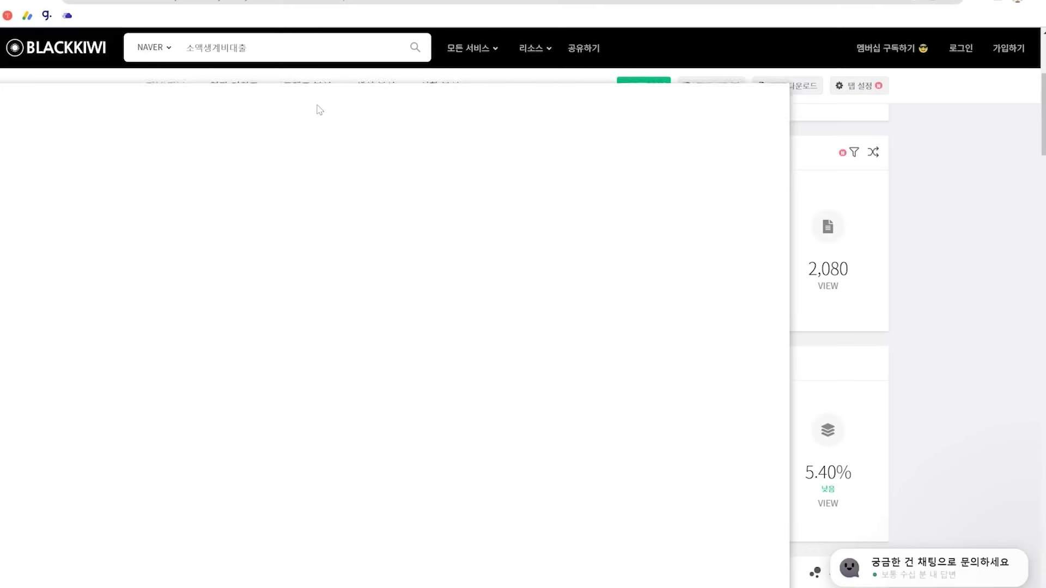
pyautogui.click(624, 297)
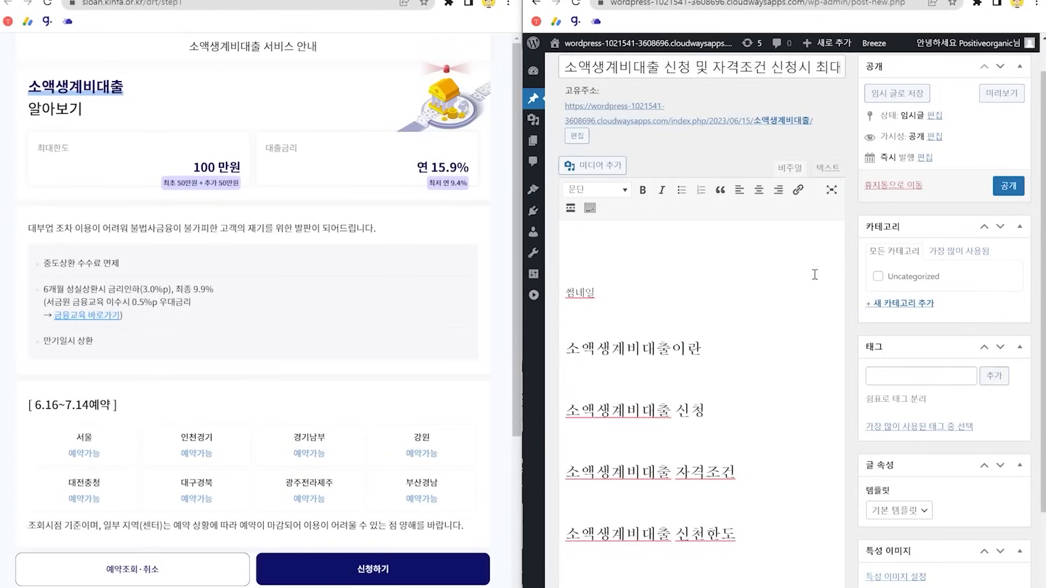
pyautogui.moveTo(28, 228); pyautogui.dragTo(183, 228)
pyautogui.click(268, 225)
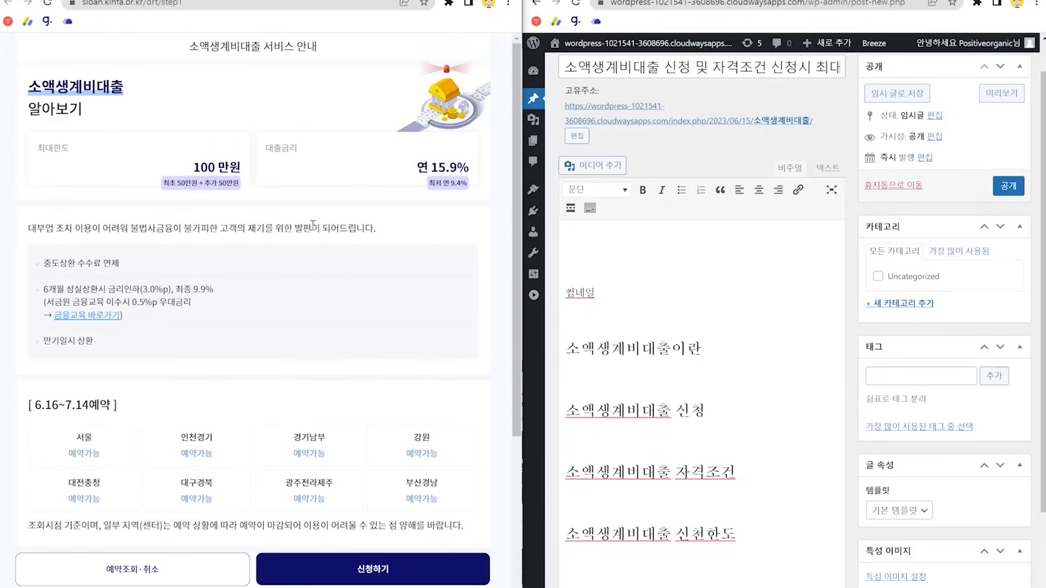
pyautogui.click(616, 251)
# Type an intro sentence calling 소액생계비 대출 a government-support loan for small living costs
pyautogui.write('소액 생게비 대춰')
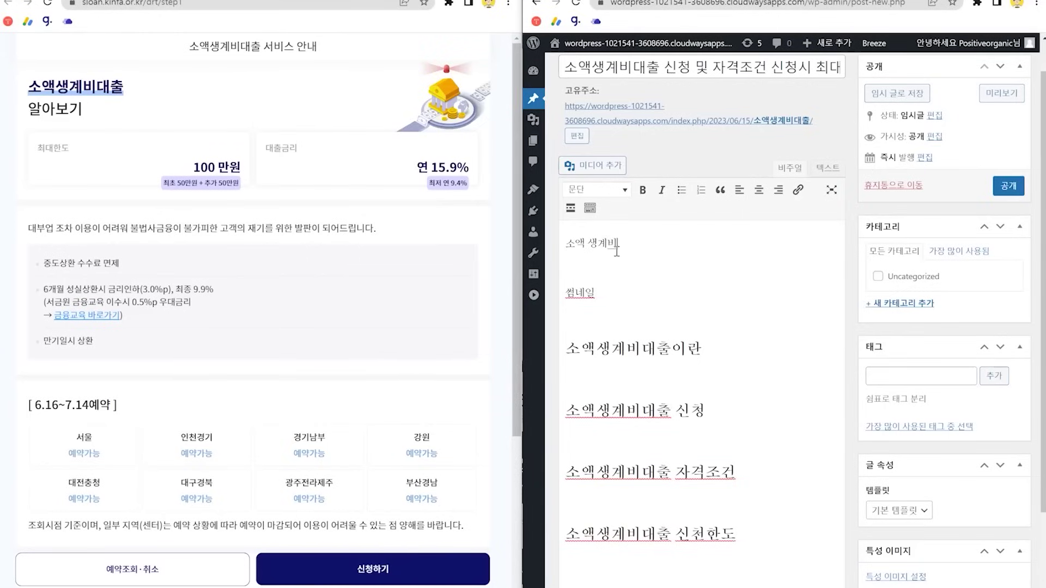
pyautogui.write('은 소액으뢰')
pyautogui.write(' 생계비가 필요하신')
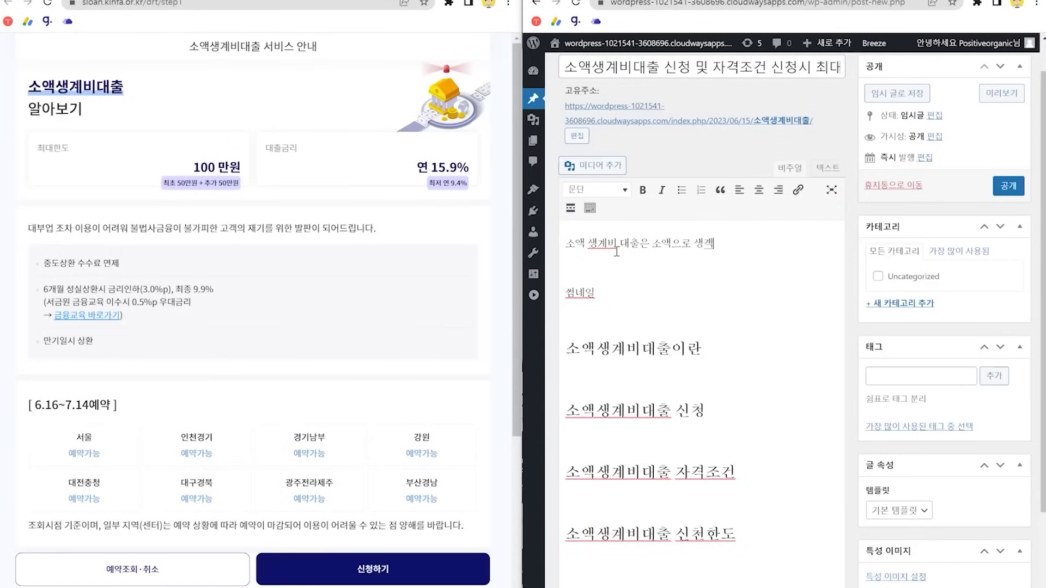
pyautogui.write(' 분들')
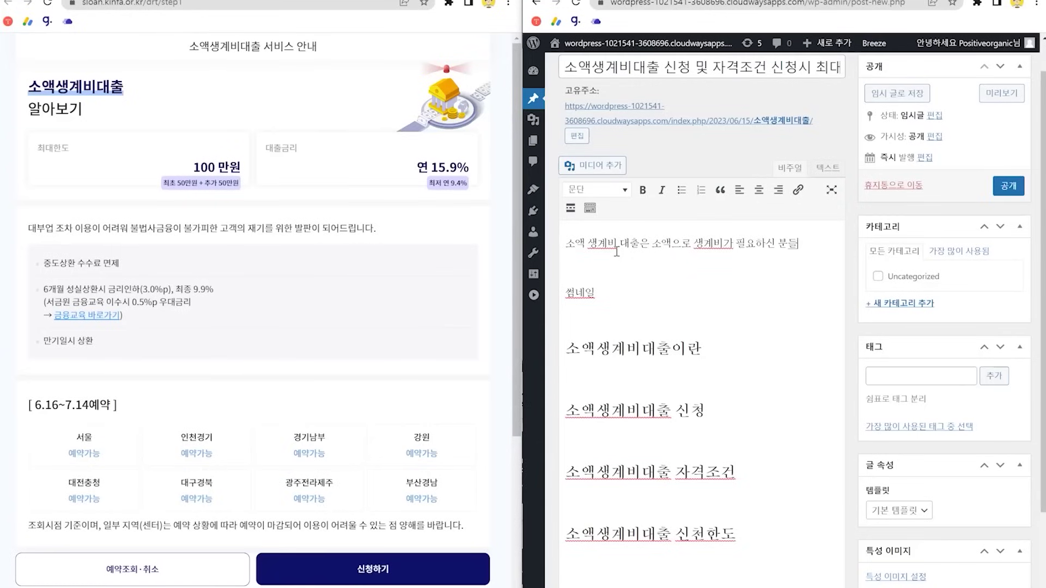
pyautogui.write('에게 지웨을')
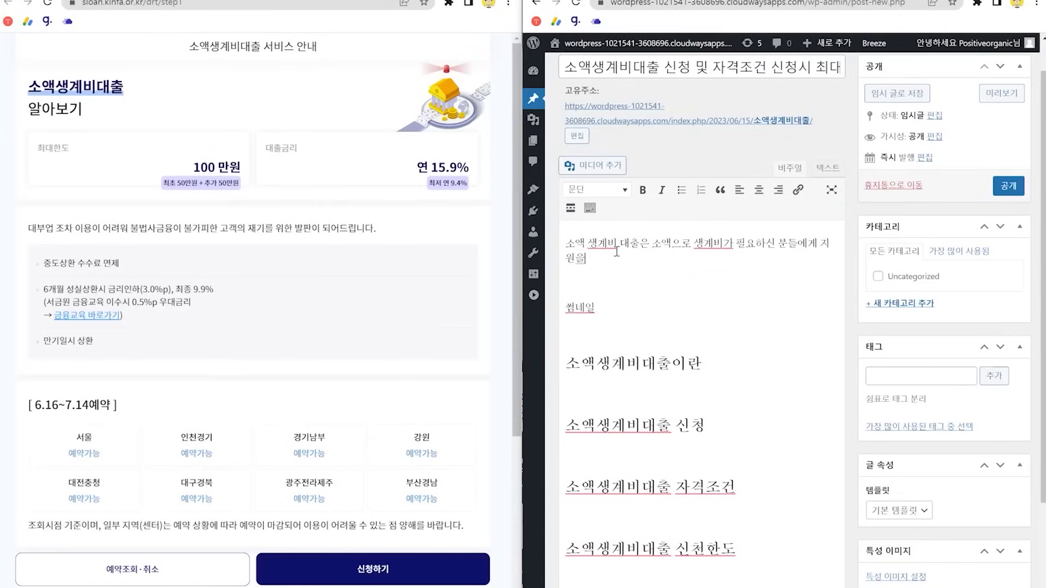
pyautogui.write(' 해주는 정붜지원대출입니다')
pyautogui.press('Return')
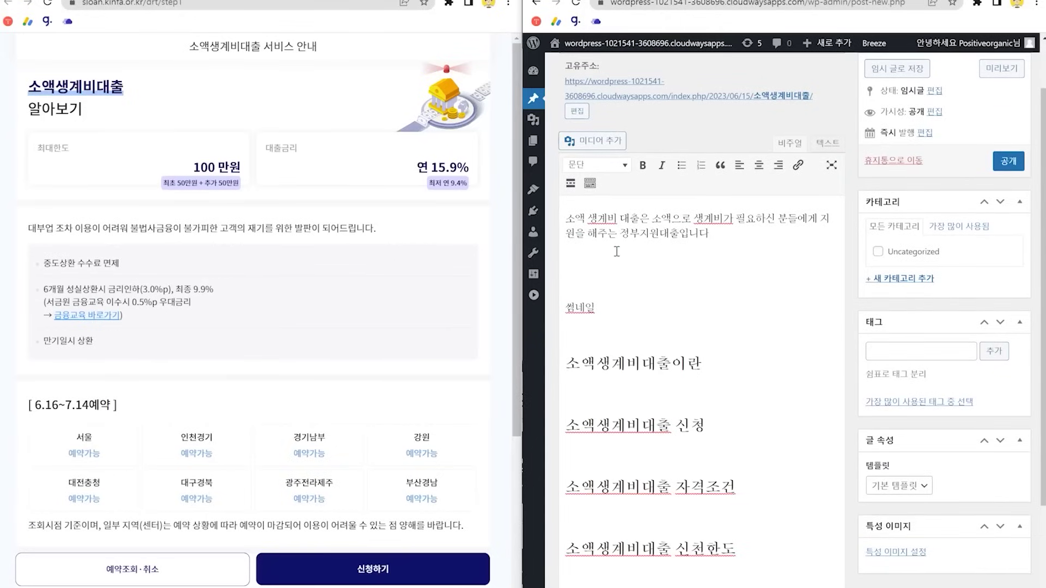
pyautogui.moveTo(29, 90); pyautogui.dragTo(145, 90)
pyautogui.click(150, 88)
pyautogui.click(602, 262)
pyautogui.press('Return')
# Type a second paragraph recommending the 소액생계비 loan run by 서민금융진흥원
pyautogui.write('대부업조차 이외')
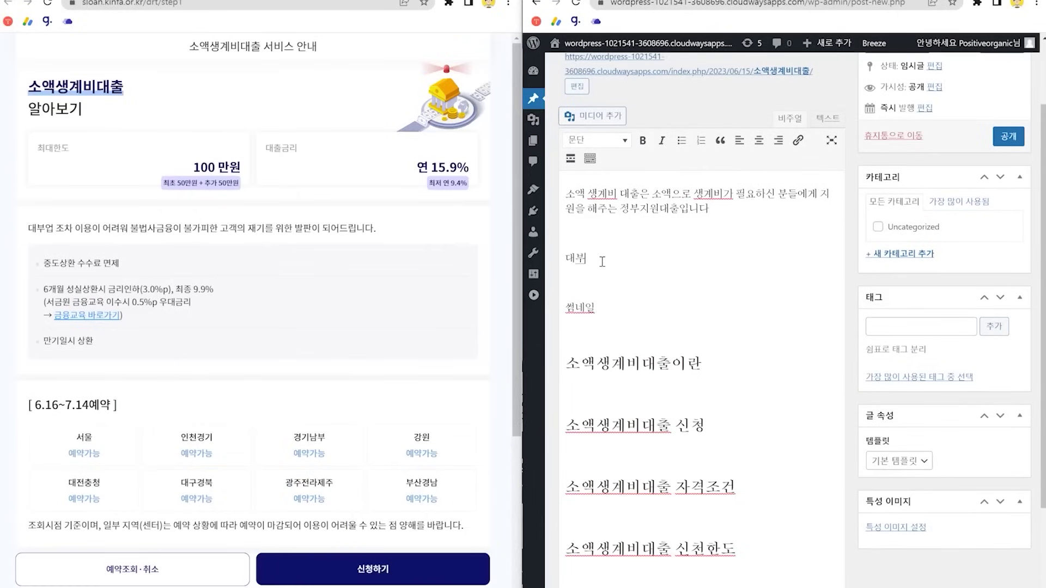
pyautogui.write('이 어려우신')
pyautogui.write('분이라며')
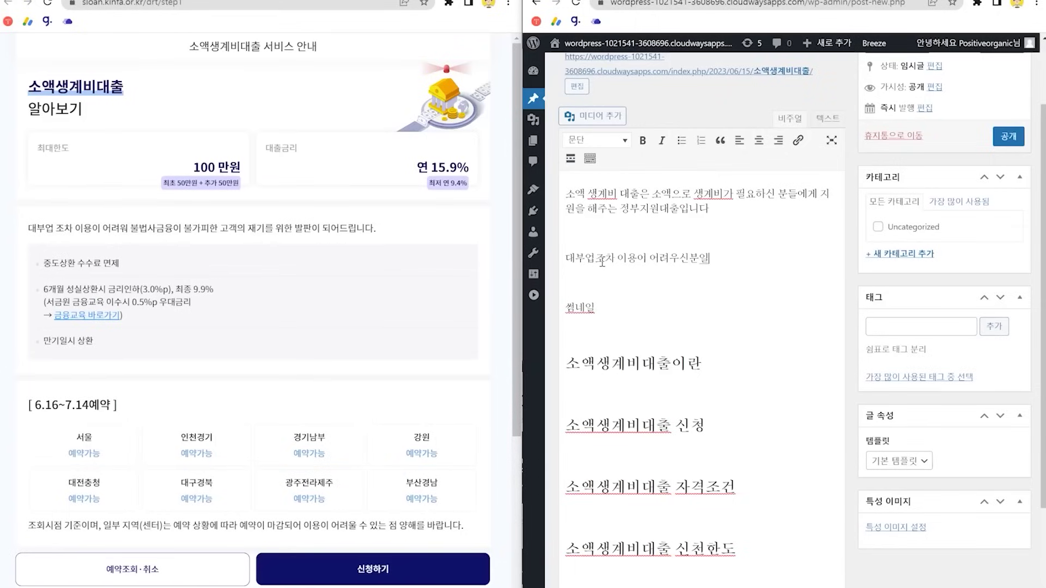
pyautogui.write('면 시')
pyautogui.write(' 서민금융')
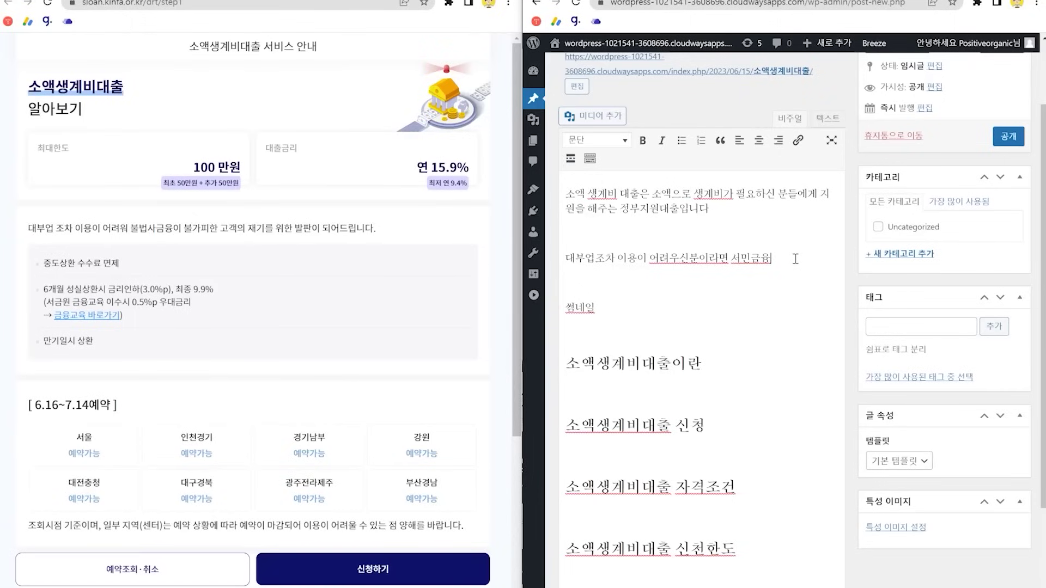
pyautogui.write('진흥원에서 진해행하는')
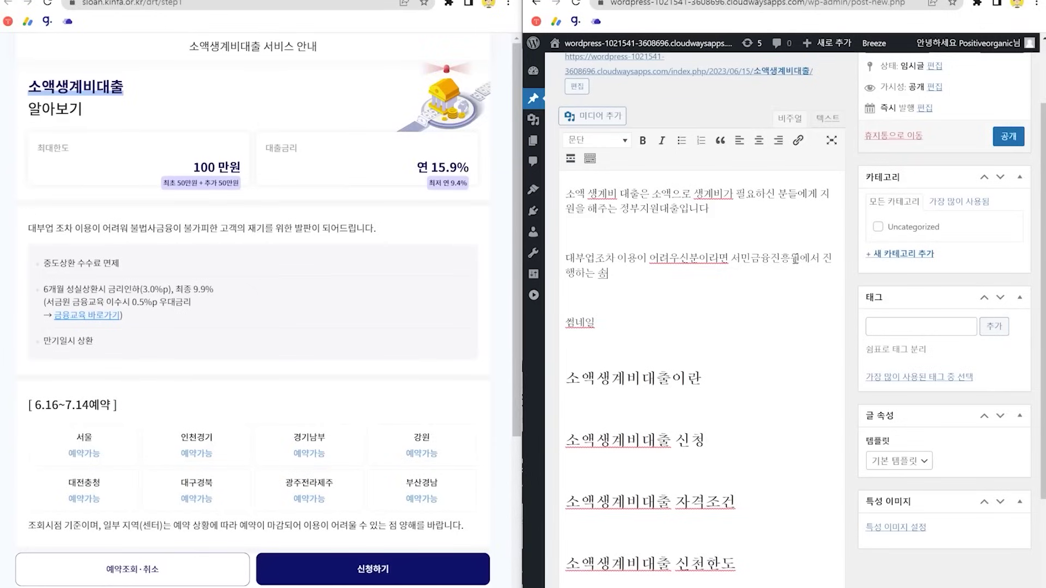
pyautogui.write(' 소액생계비 대출을 알아보시기 바랍니다')
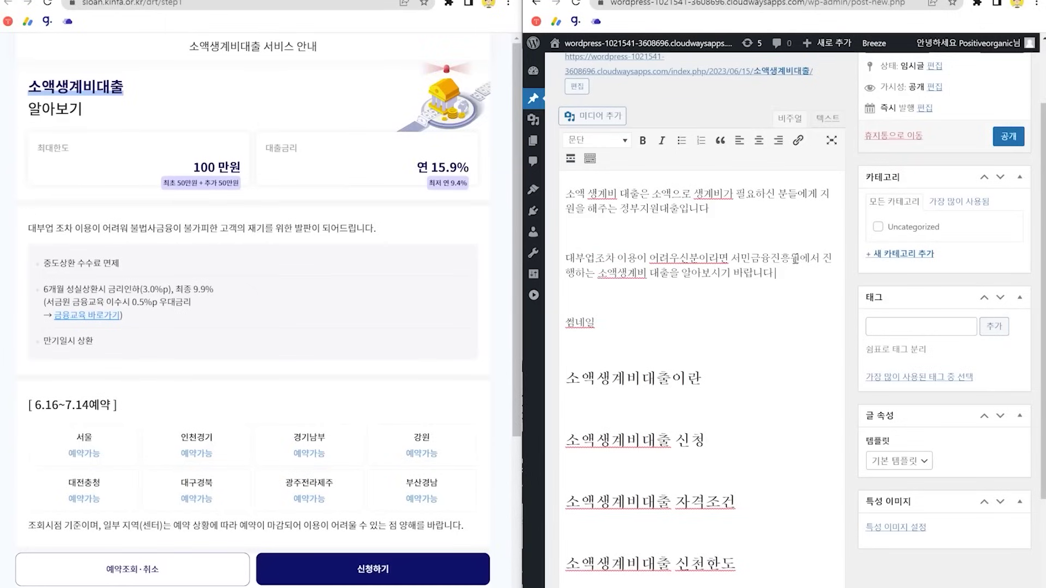
pyautogui.click(669, 229)
# Insert an [광고] ad placeholder line between the two paragraphs
pyautogui.scroll(-2, 730, 272)
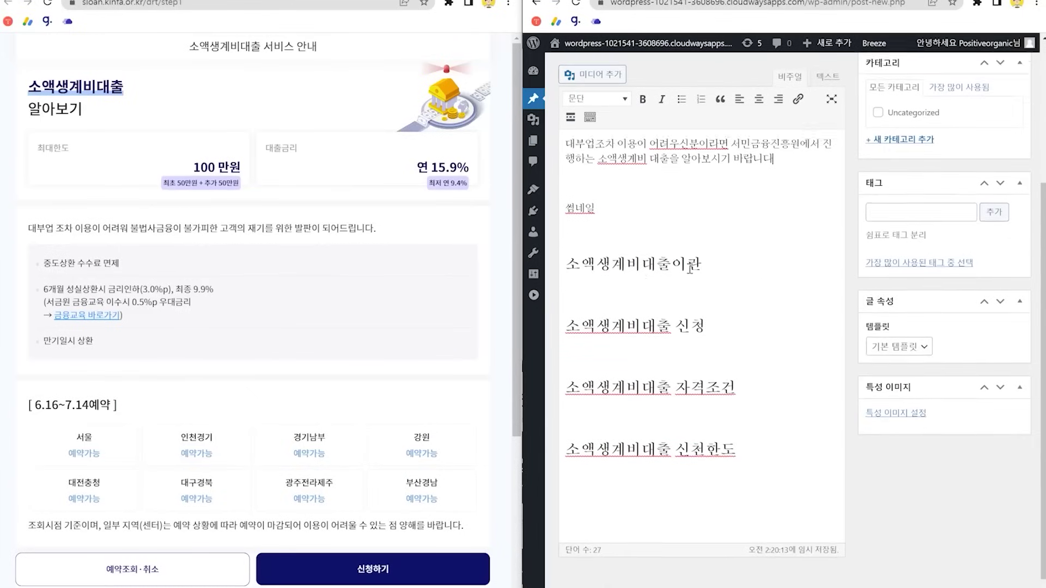
pyautogui.scroll(2, 671, 232)
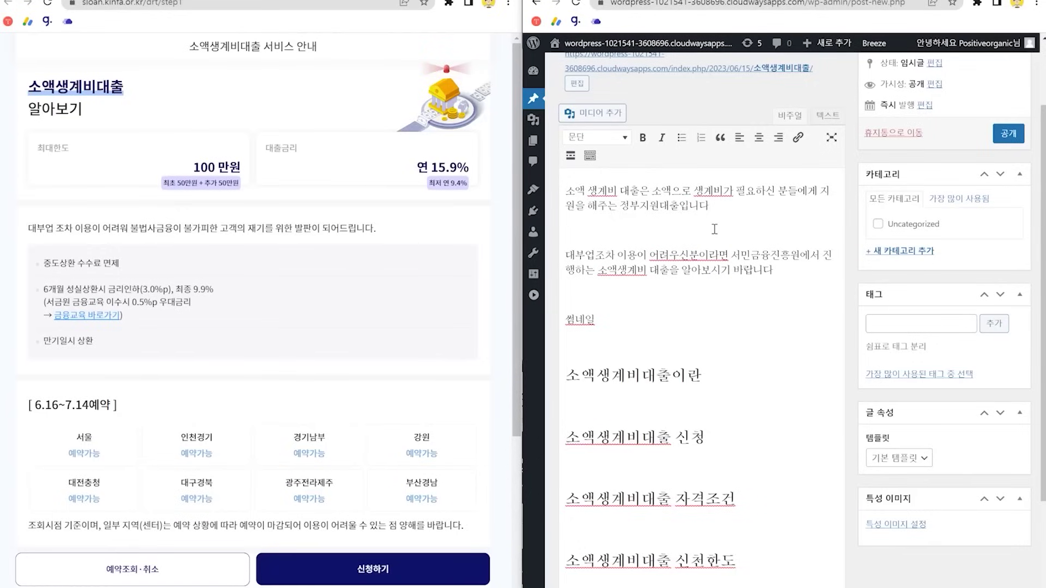
pyautogui.write('[광고]')
pyautogui.press('Return')
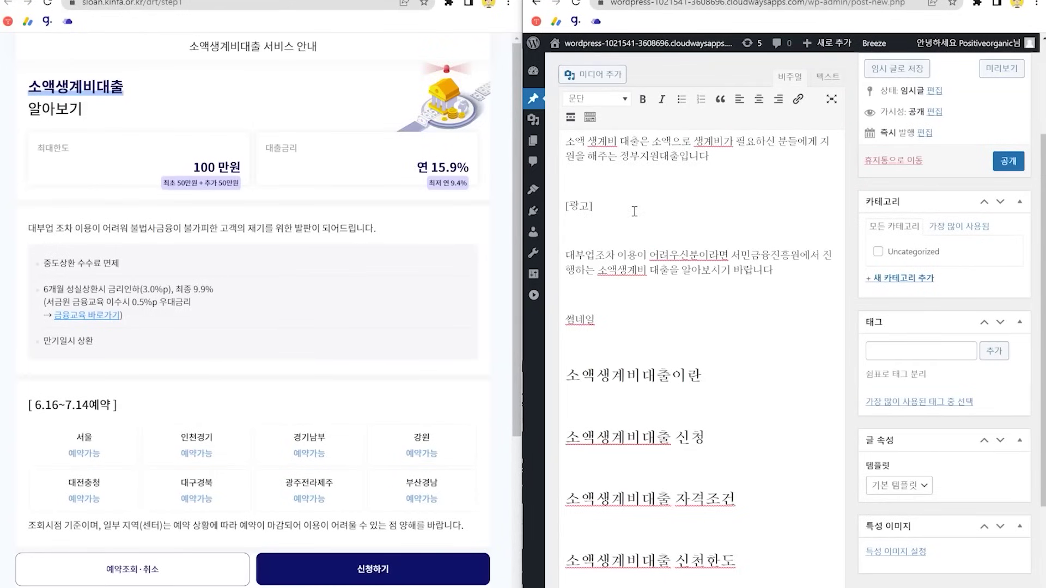
pyautogui.hotkey('shift', 'Home')
pyautogui.click(643, 206)
# Place the caret after 썸네일 and open a new browser tab
pyautogui.scroll(-2, 648, 196)
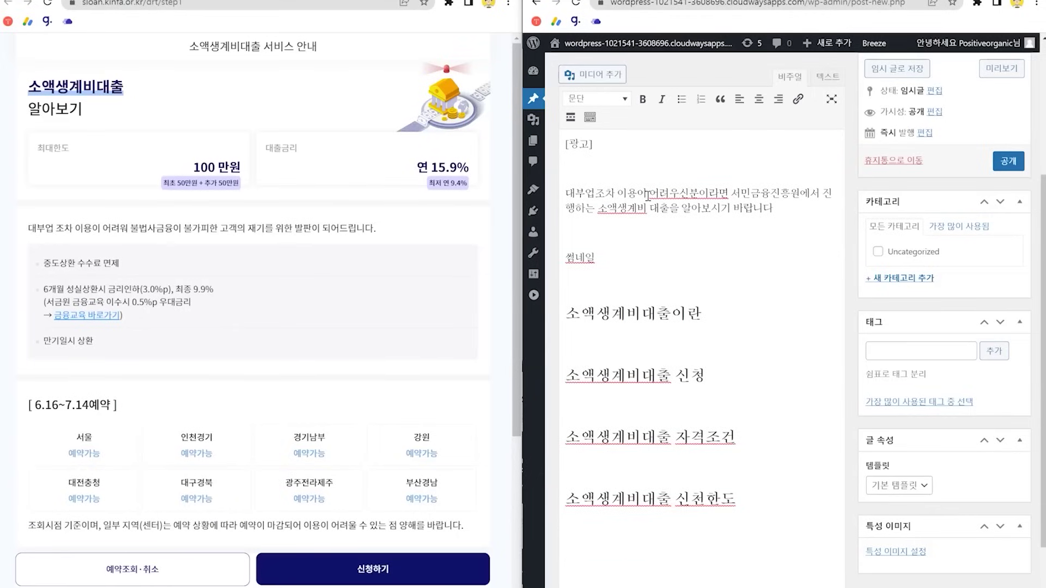
pyautogui.scroll(3, 644, 208)
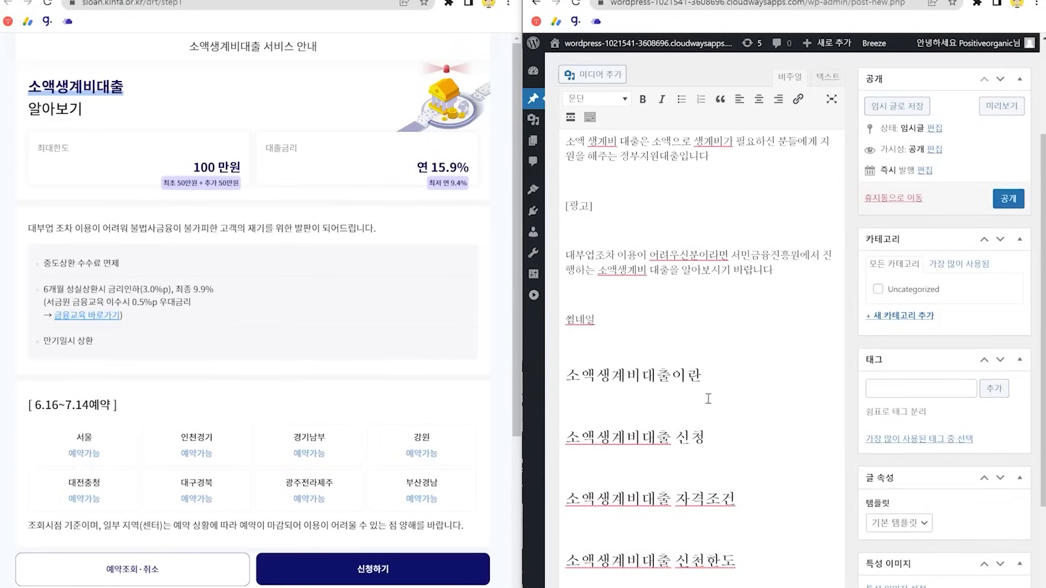
pyautogui.scroll(-1, 635, 317)
pyautogui.click(614, 260)
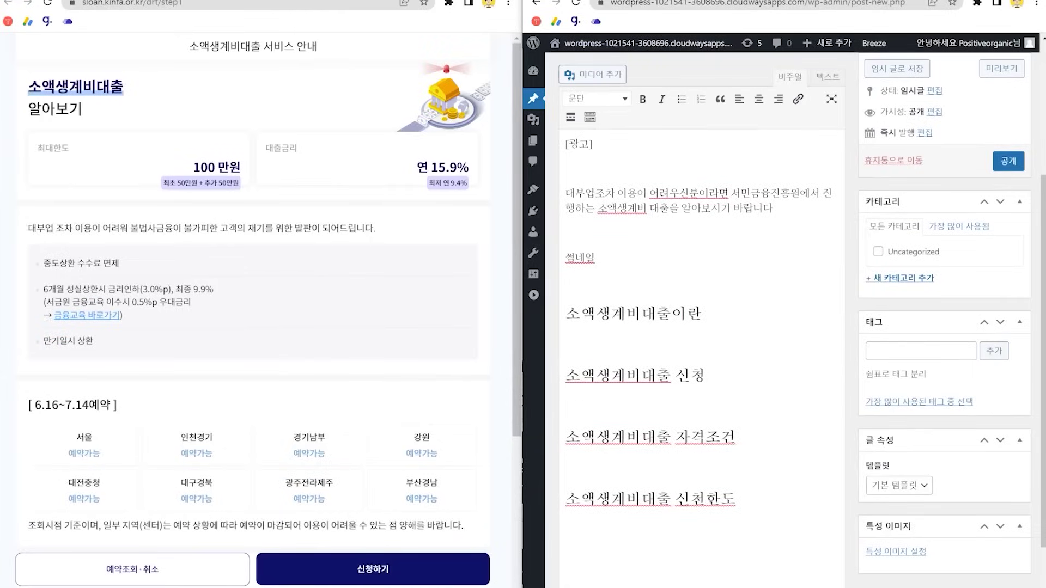
pyautogui.hotkey('ctrl', 't')
# Move the new tab into its own maximised window, search 미리캔버스 and open the MiriCanvas site
pyautogui.moveTo(248, 38); pyautogui.dragTo(218, 33)
pyautogui.doubleClick(320, 35)
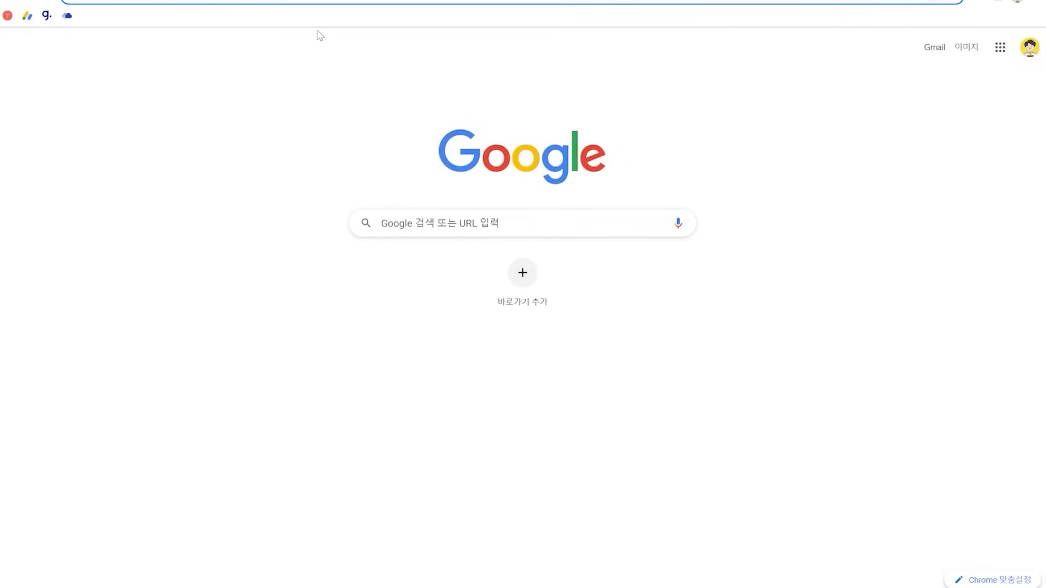
pyautogui.write('미리캔ㅂㅓ스')
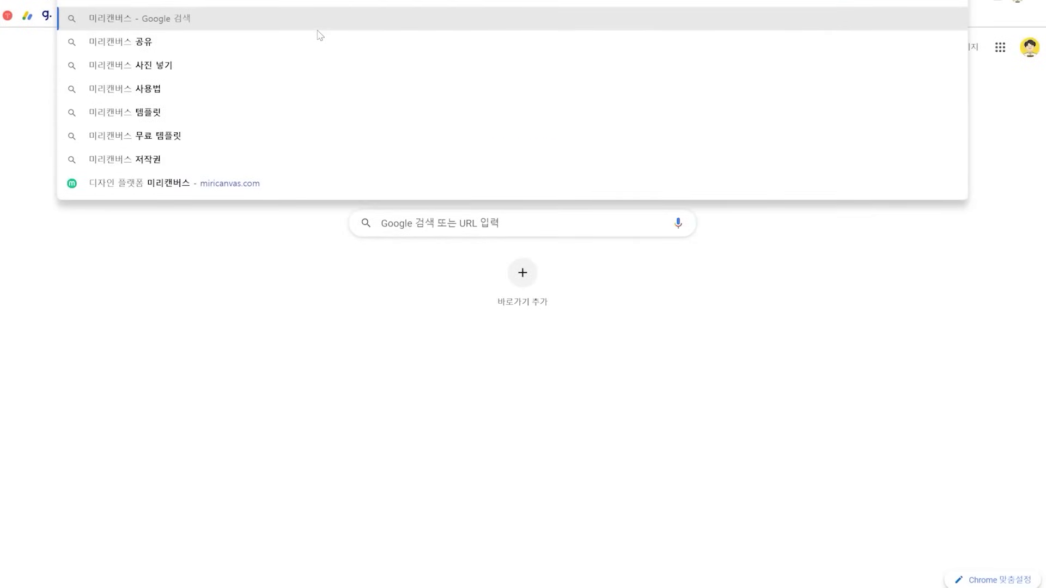
pyautogui.press('Return')
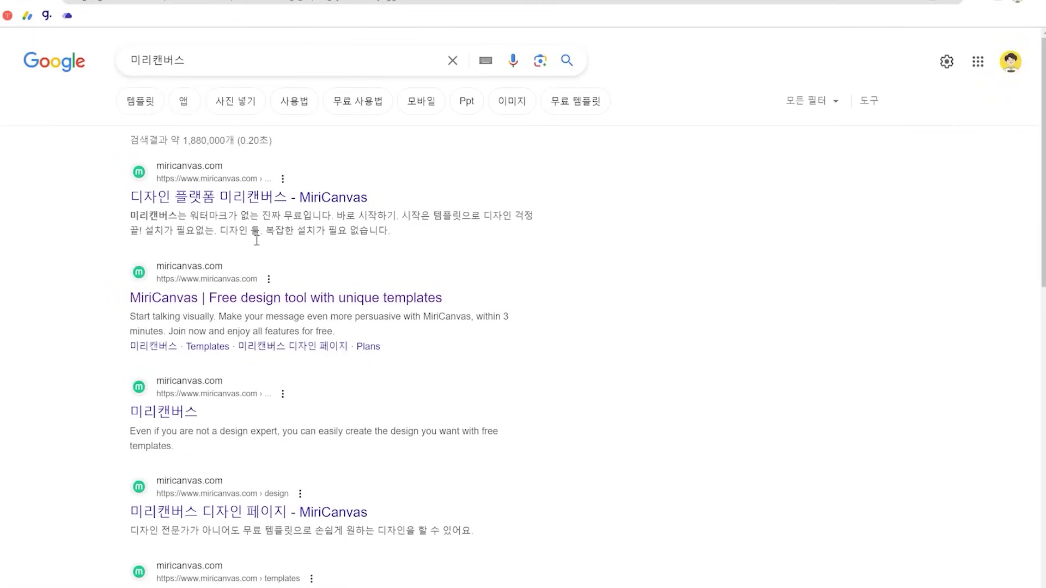
pyautogui.click(242, 200)
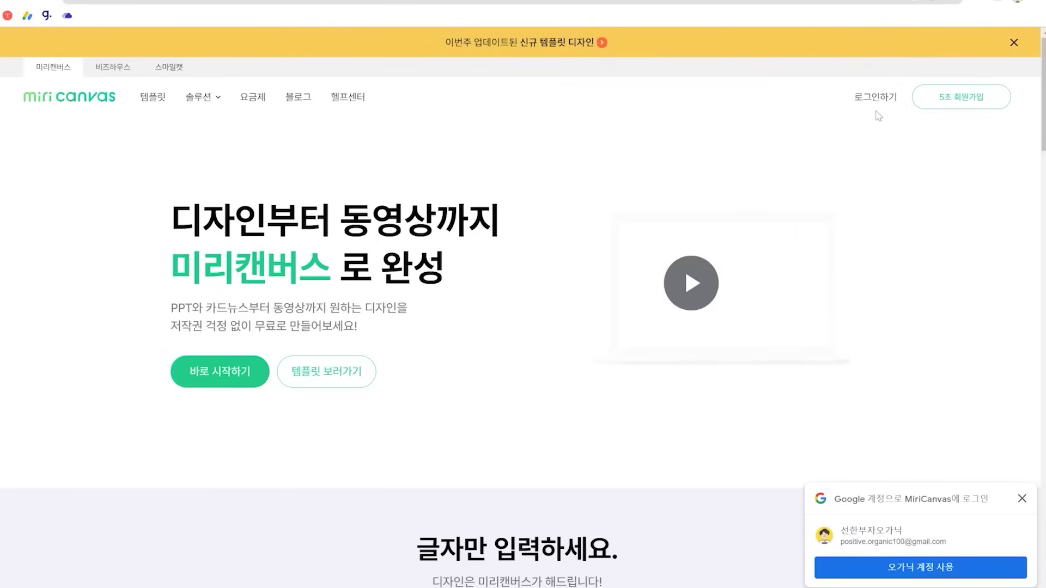
# Sign in to MiriCanvas with the Google account and start a 1080 × 1080 카드뉴스 design
pyautogui.click(973, 100)
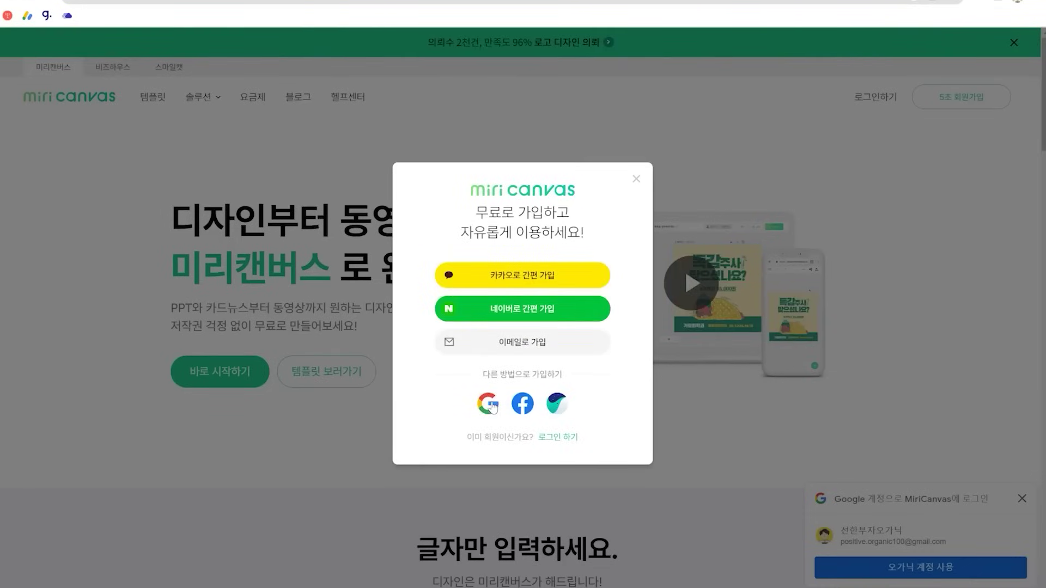
pyautogui.click(635, 180)
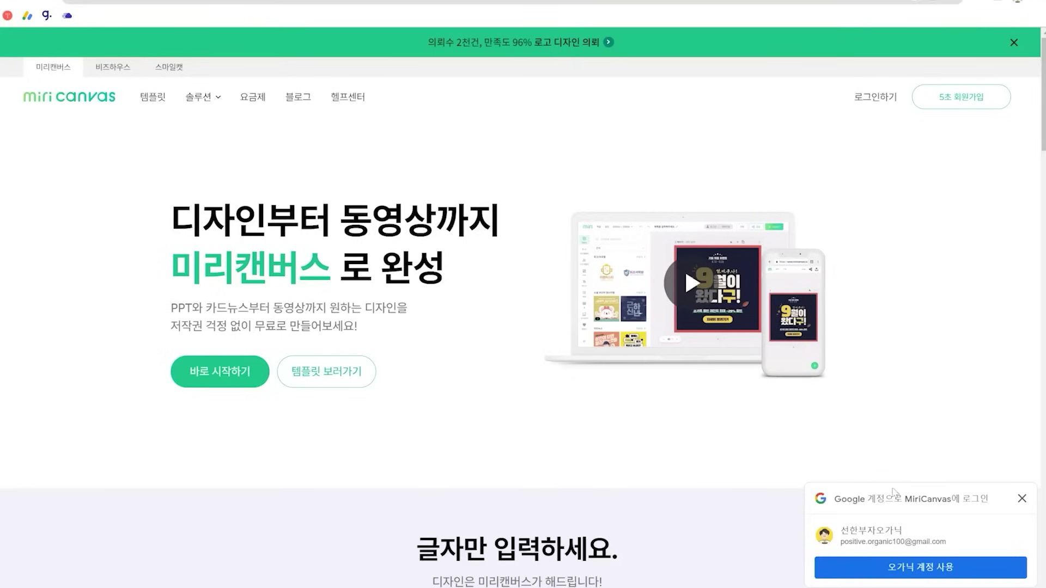
pyautogui.click(909, 567)
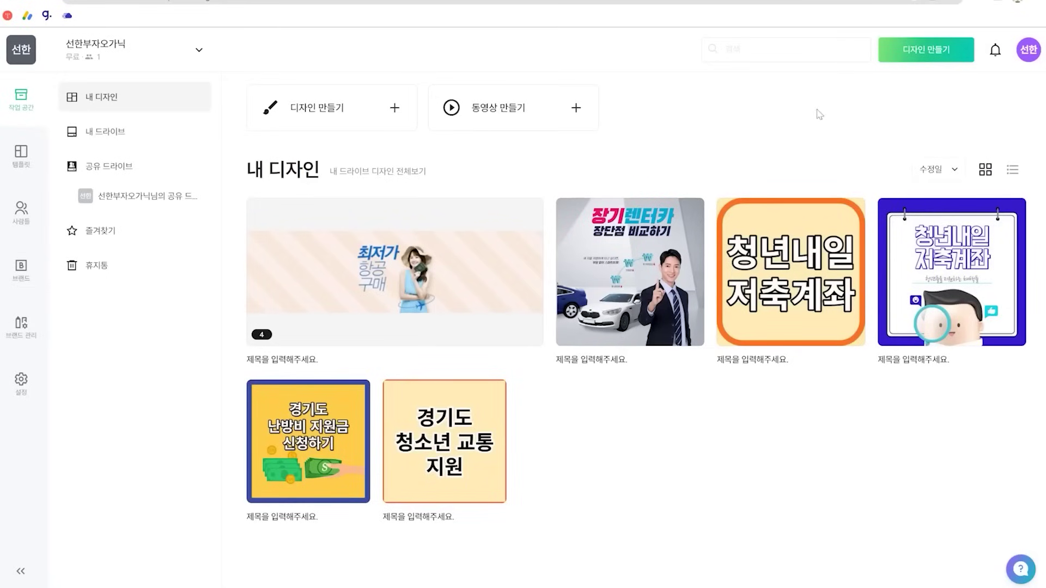
pyautogui.click(937, 44)
pyautogui.click(937, 47)
pyautogui.click(940, 49)
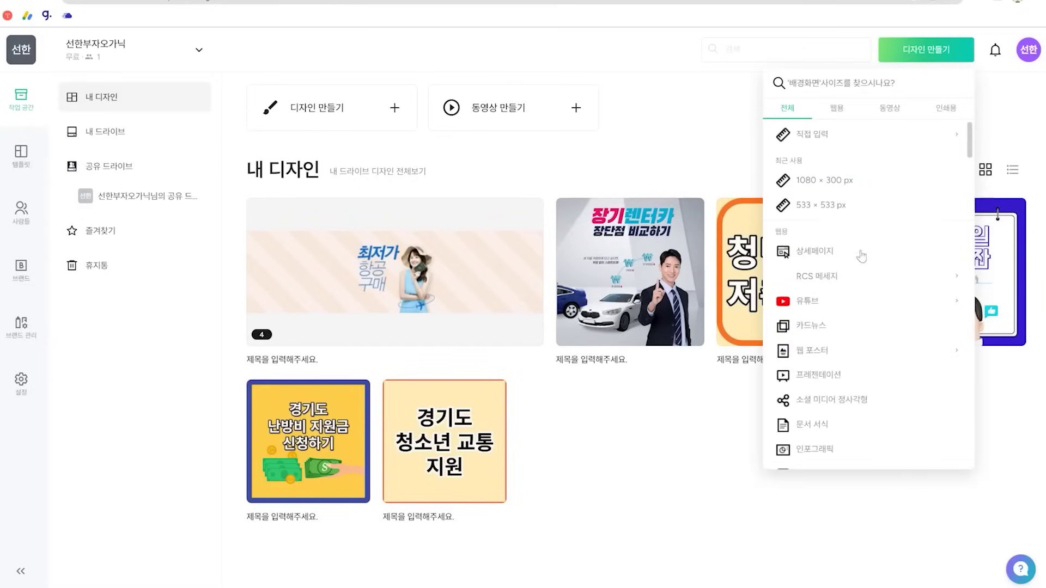
pyautogui.scroll(-1, 858, 255)
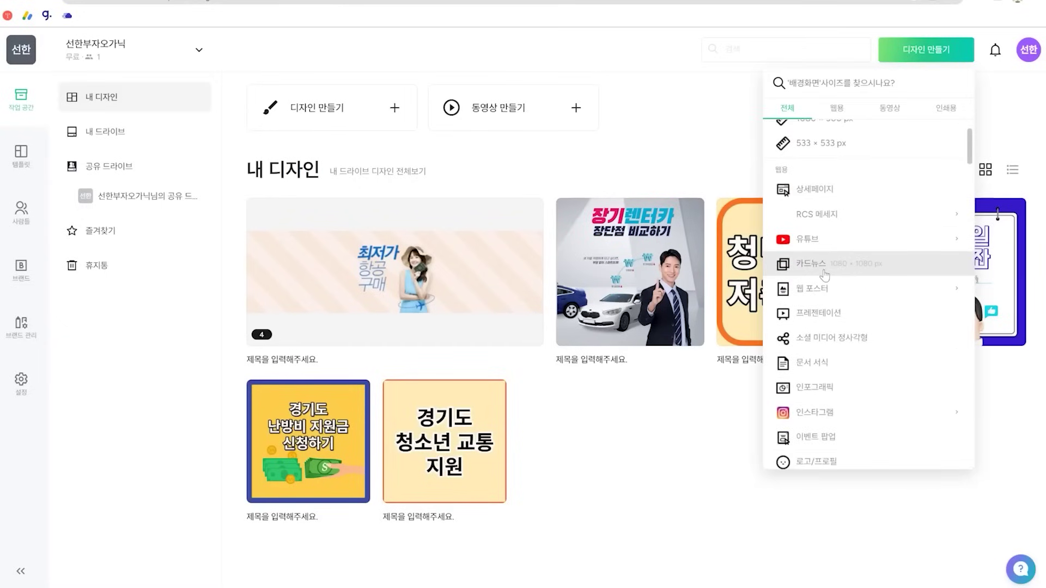
pyautogui.click(825, 272)
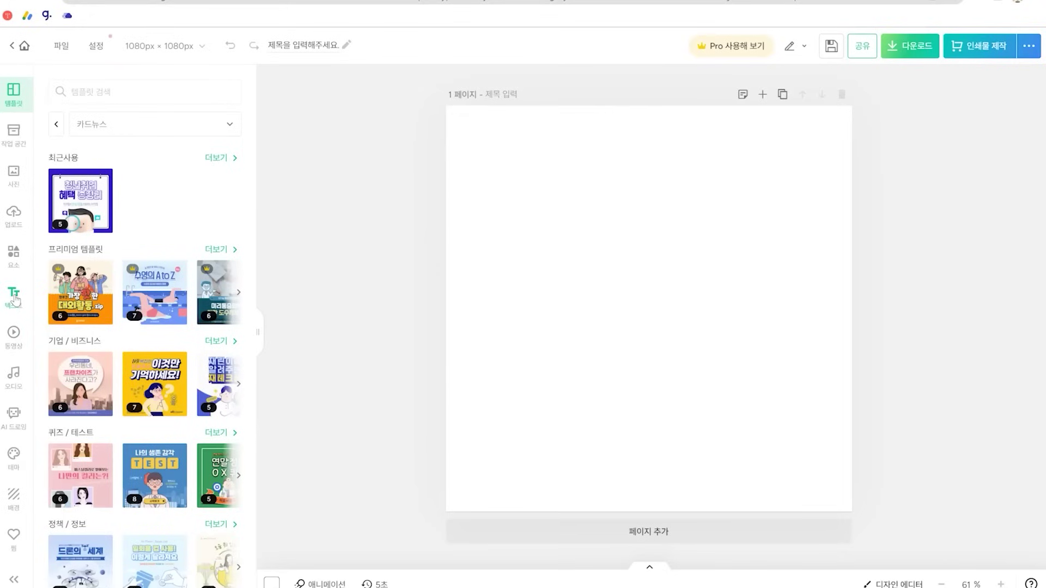
# Add a basic grey square from 요소 > 도형, stretch it over the whole page, and enable its black outline
pyautogui.click(13, 256)
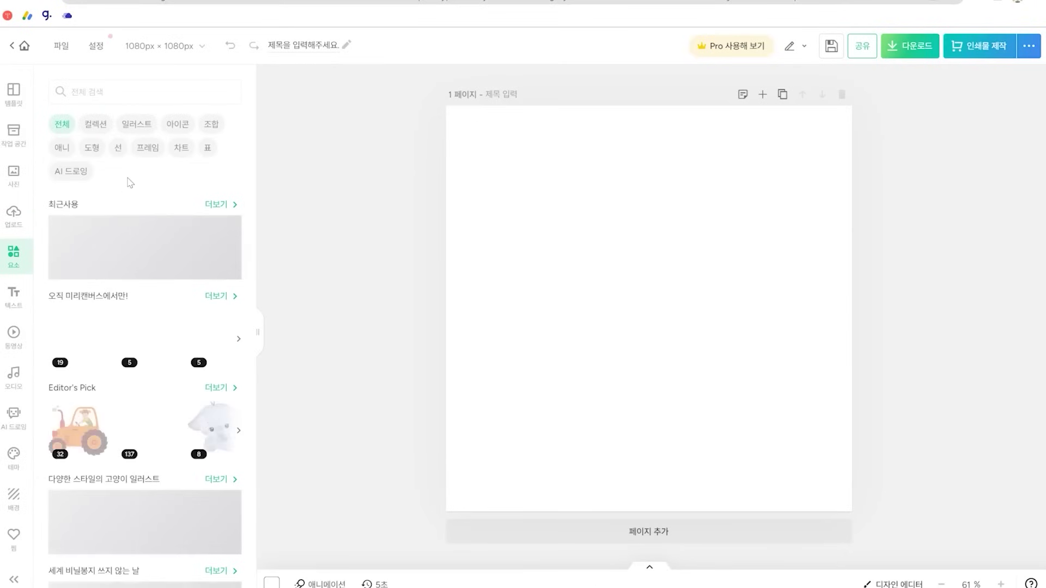
pyautogui.click(91, 153)
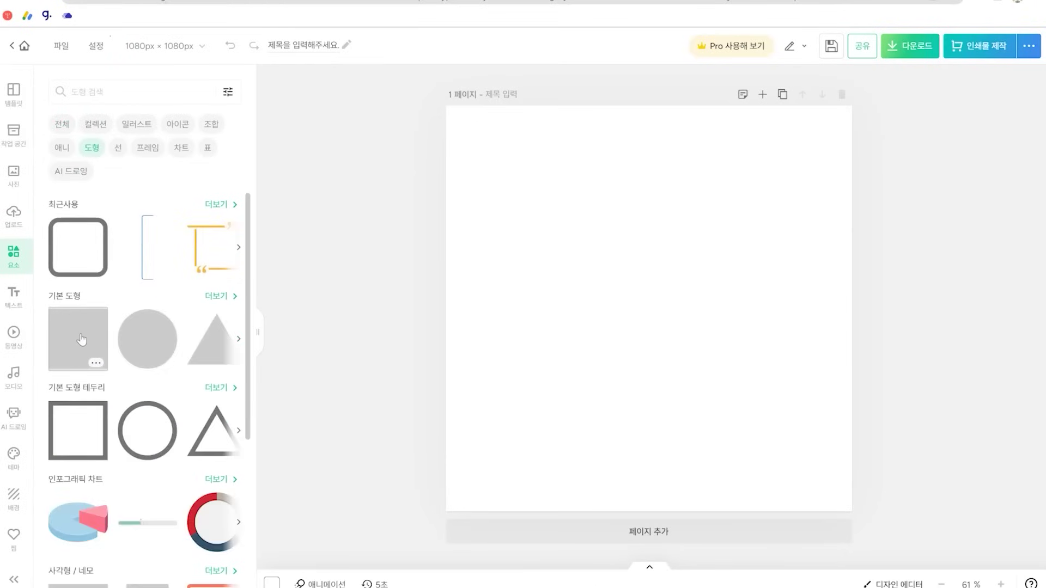
pyautogui.click(78, 345)
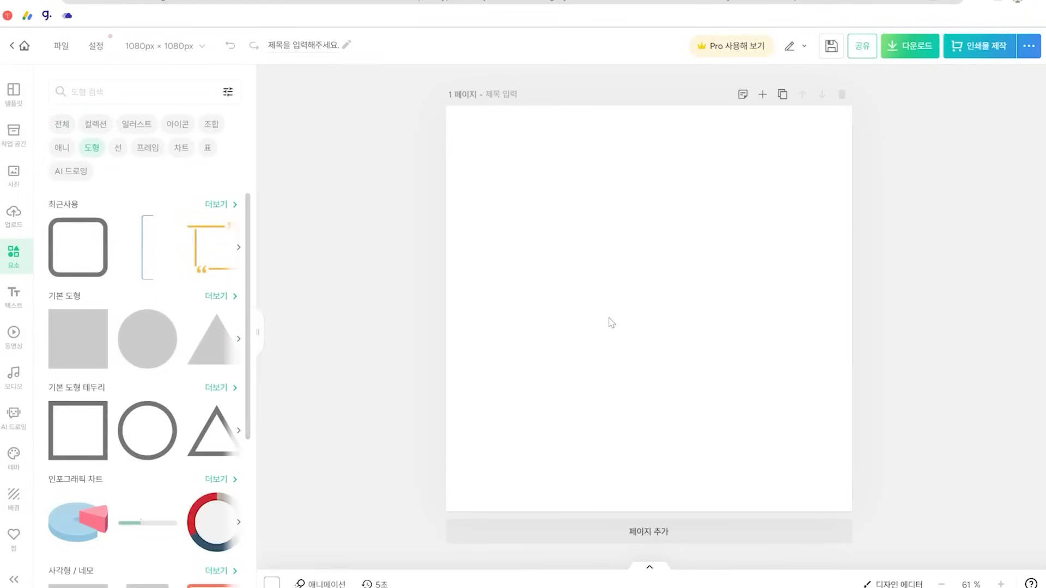
pyautogui.moveTo(641, 311); pyautogui.dragTo(559, 227)
pyautogui.moveTo(690, 348); pyautogui.dragTo(858, 497)
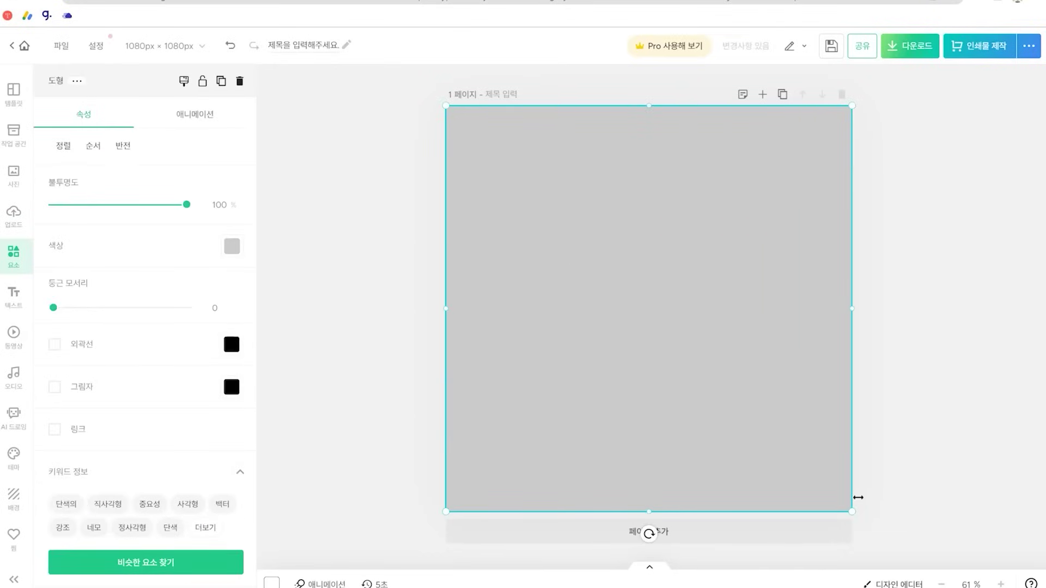
pyautogui.click(54, 346)
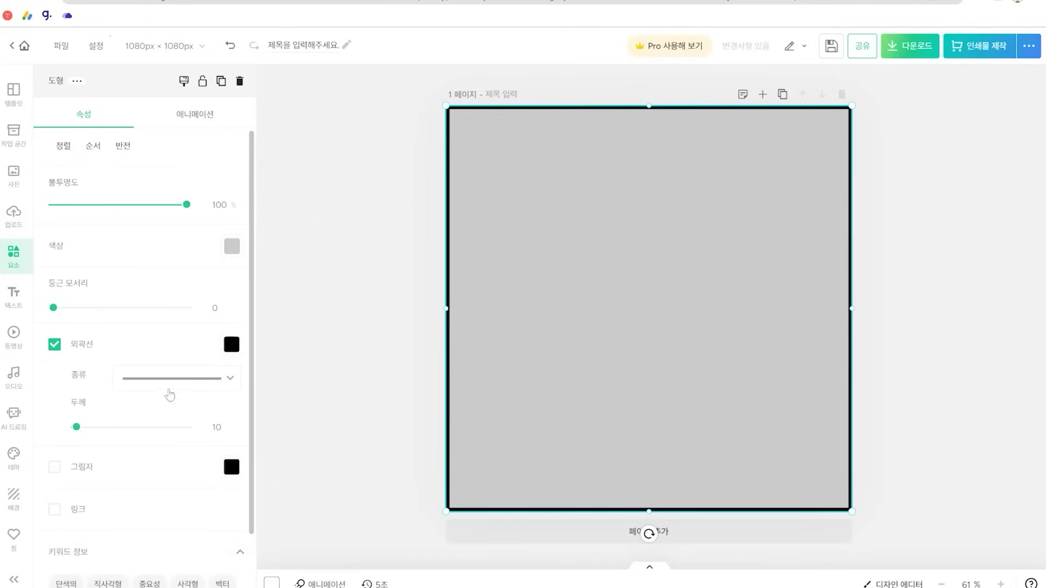
# Give the square a thick yellow outline and a transparent fill
pyautogui.moveTo(76, 427); pyautogui.dragTo(82, 428)
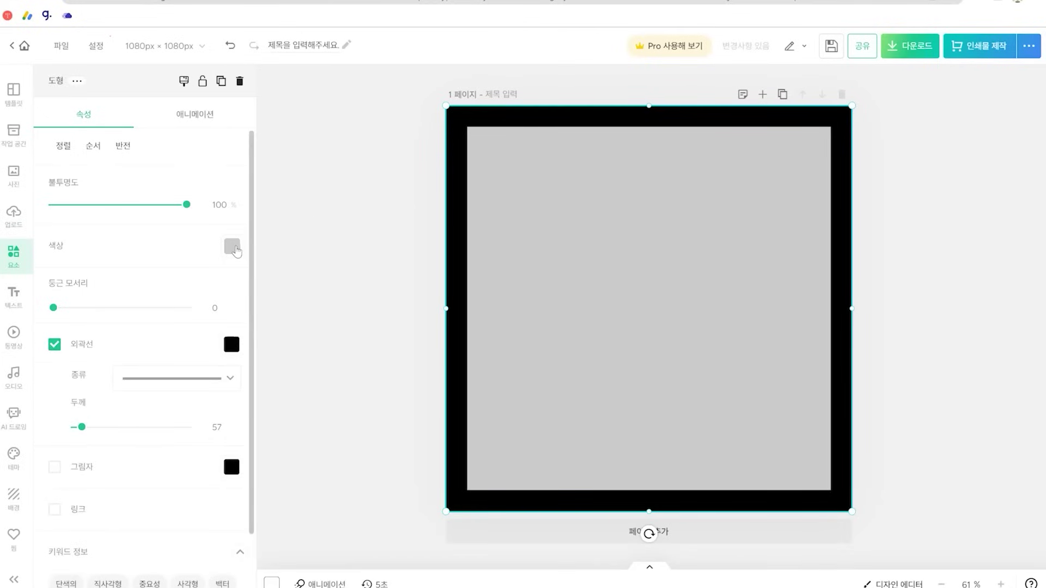
pyautogui.click(232, 247)
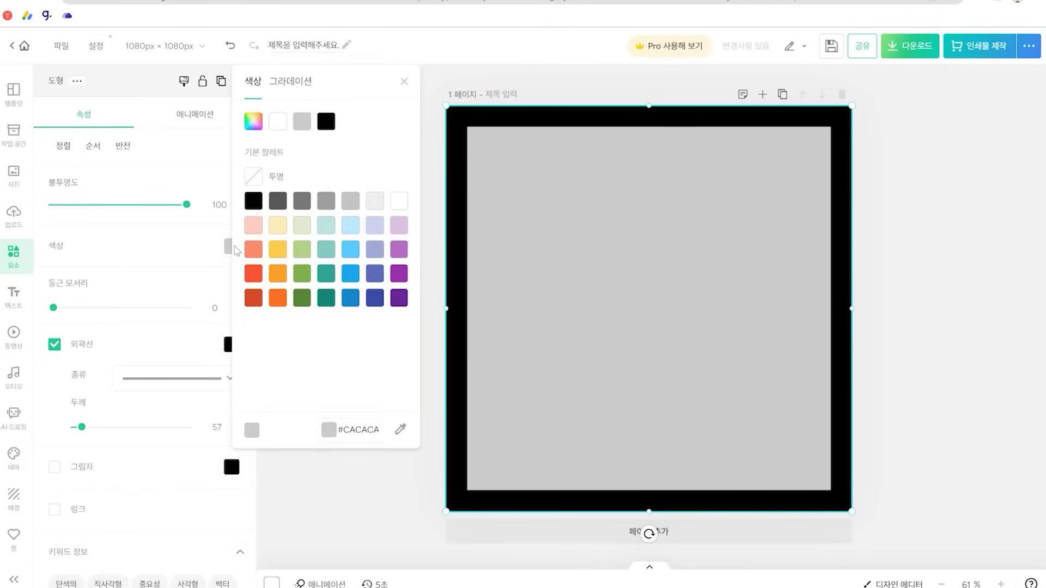
pyautogui.click(278, 226)
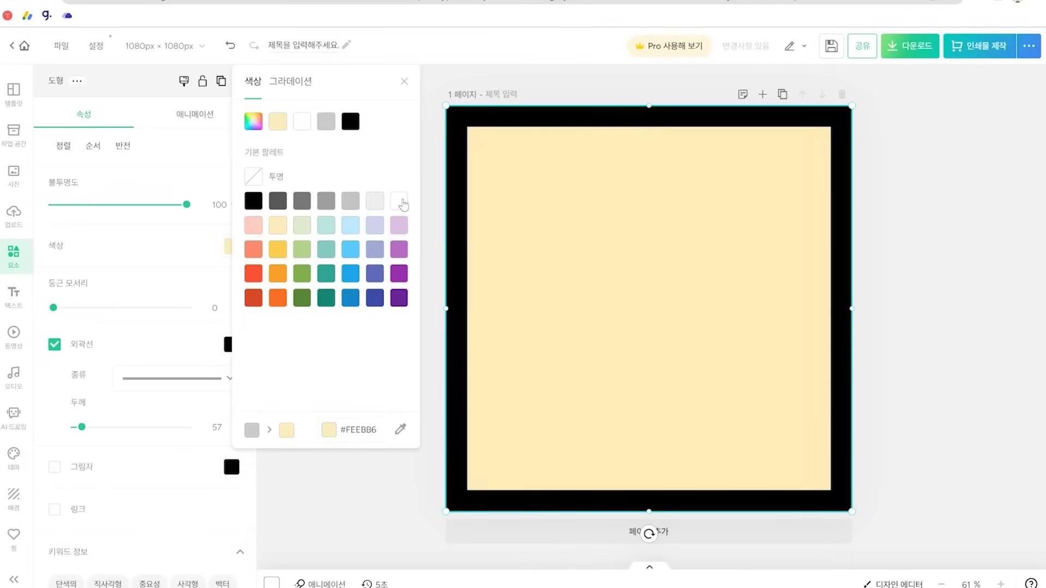
pyautogui.click(254, 177)
pyautogui.click(140, 271)
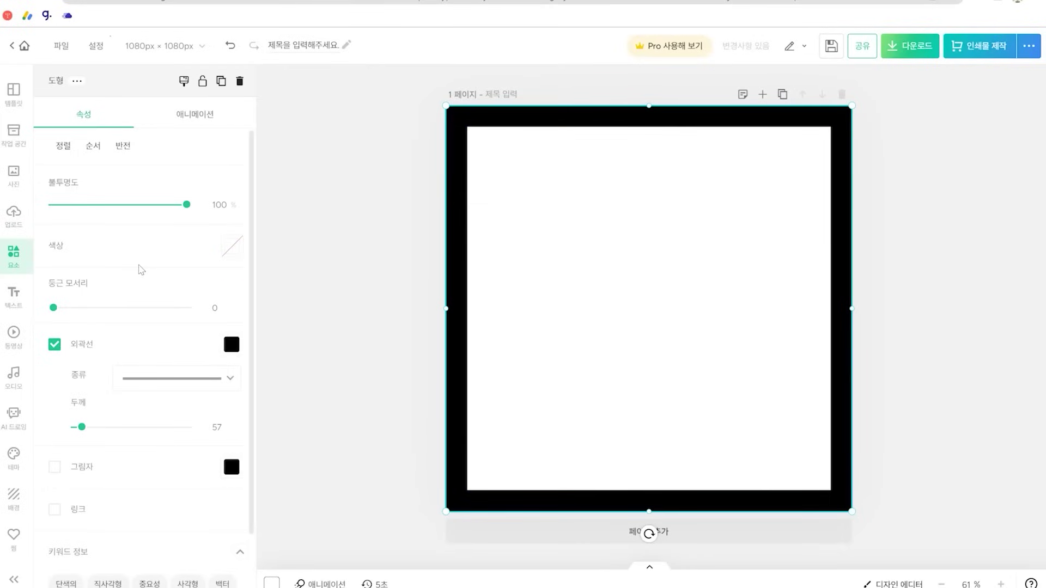
pyautogui.click(227, 345)
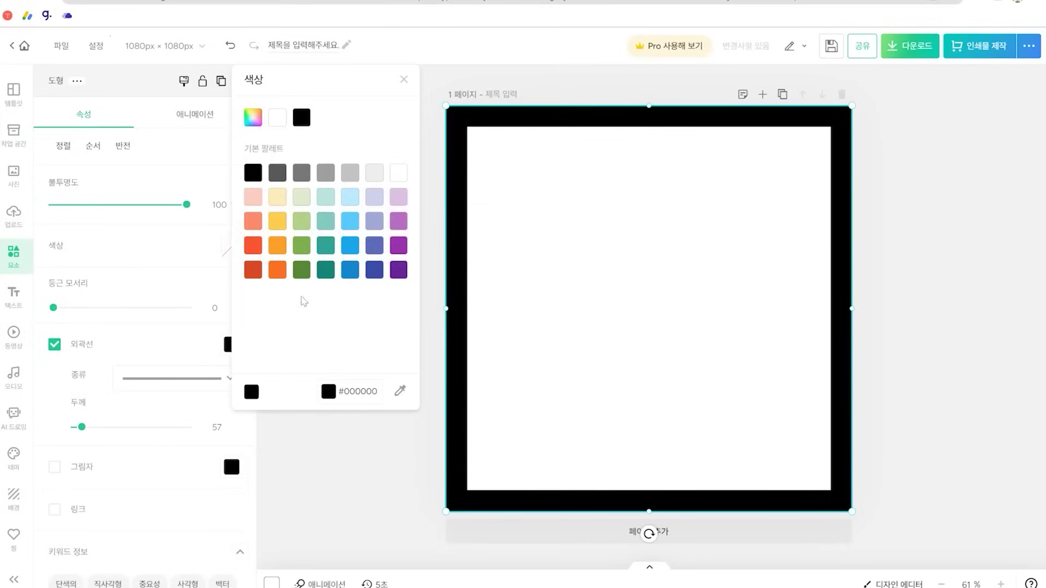
pyautogui.click(278, 224)
pyautogui.click(340, 451)
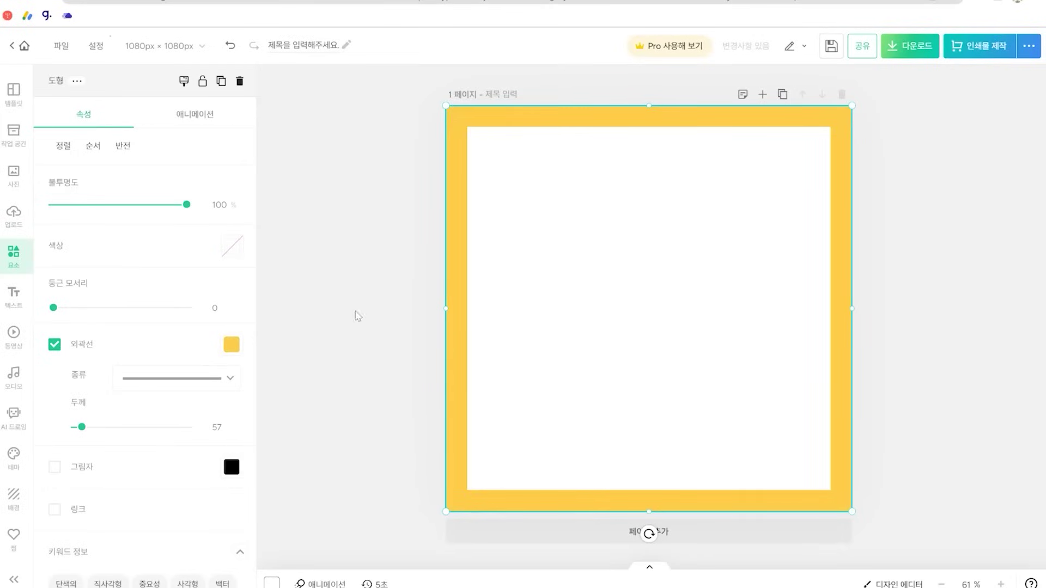
# Round the square frame's corners with the 둥근 모서리 slider
pyautogui.click(322, 210)
pyautogui.click(544, 261)
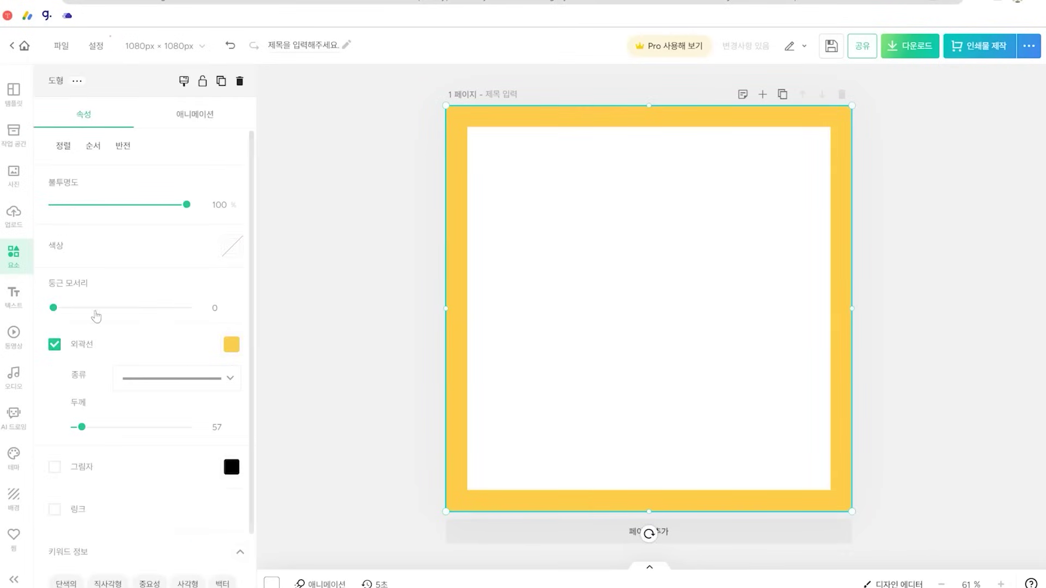
pyautogui.moveTo(55, 309); pyautogui.dragTo(67, 308)
pyautogui.click(357, 280)
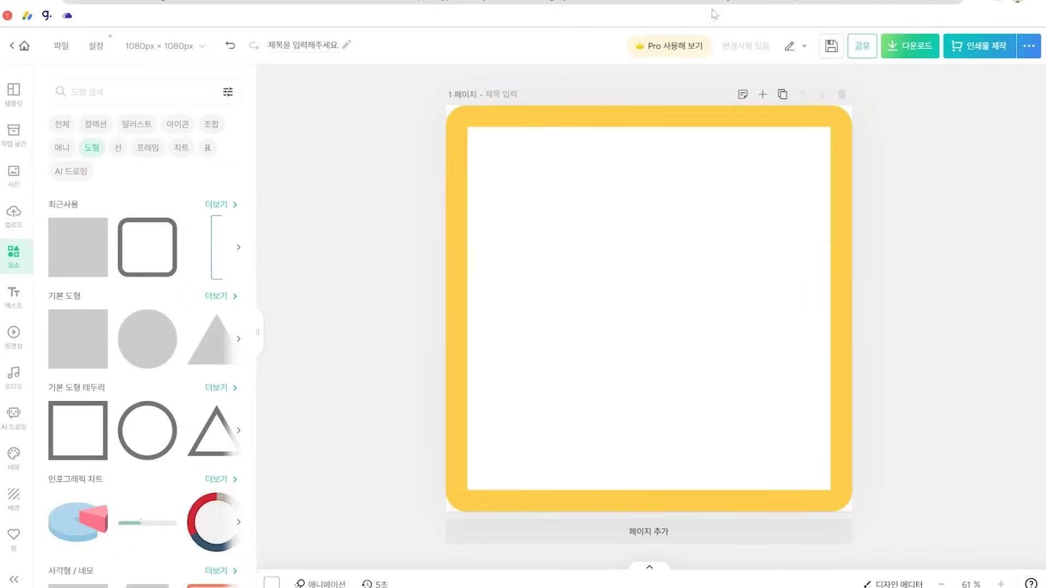
# Add a title text reading 소액생계비대출 신청자격 조건 / 신청시 최대 100만원까지
pyautogui.click(14, 297)
pyautogui.click(130, 187)
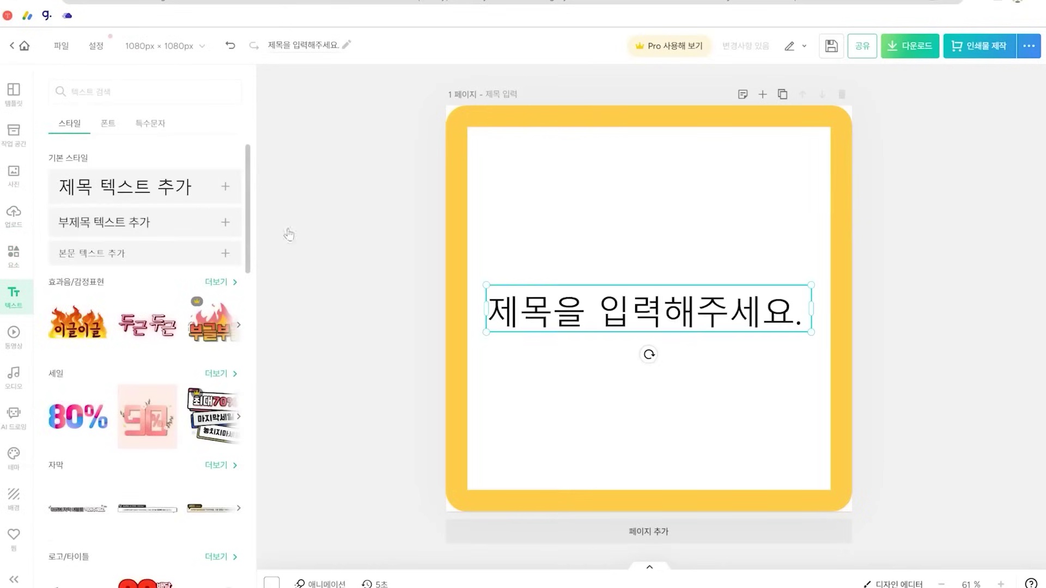
pyautogui.write('소액생계비대추')
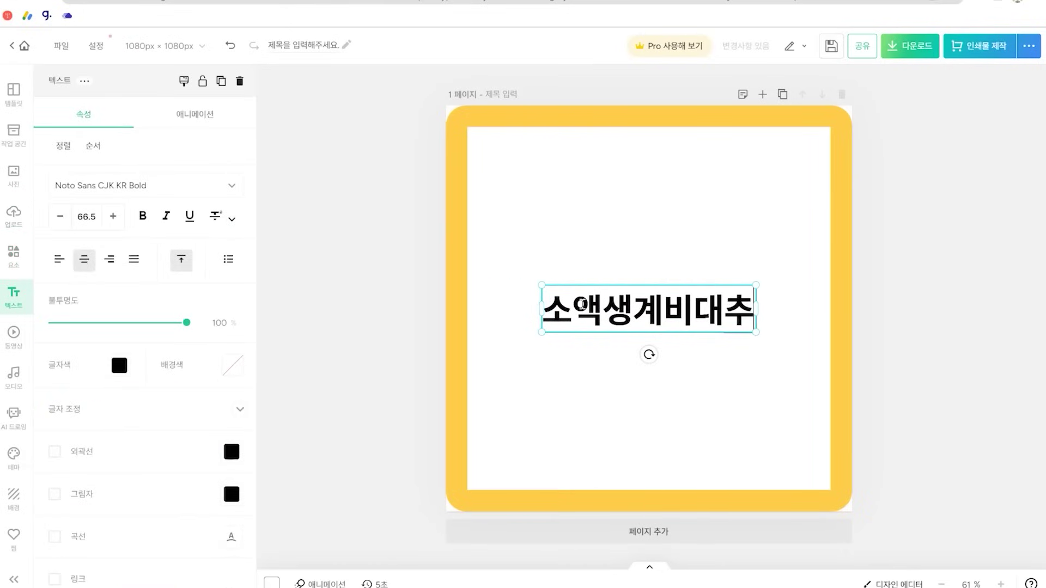
pyautogui.write('ㄹ신청자격 조건')
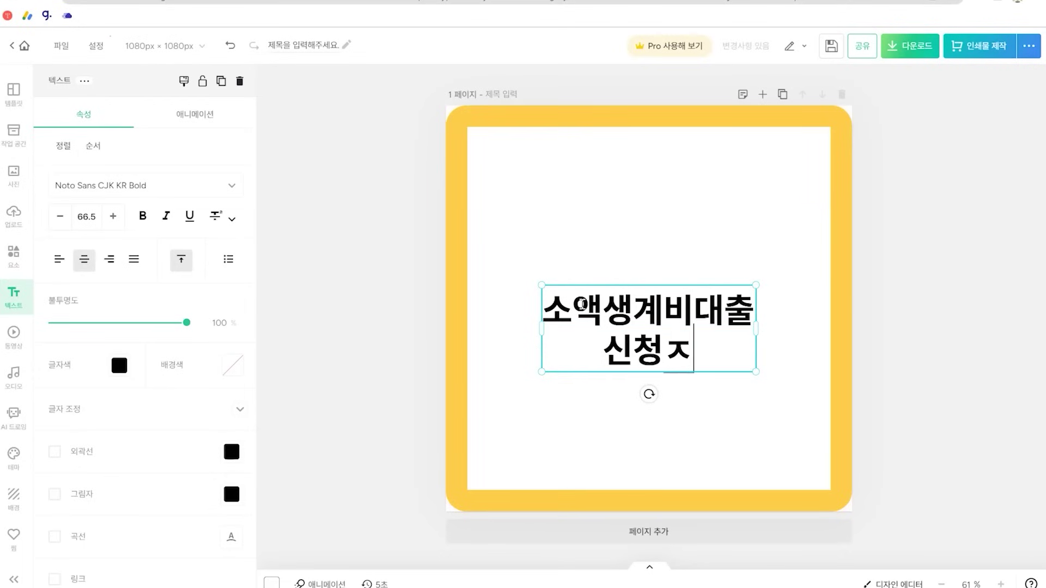
pyautogui.press('Return')
pyautogui.write('신청시 ')
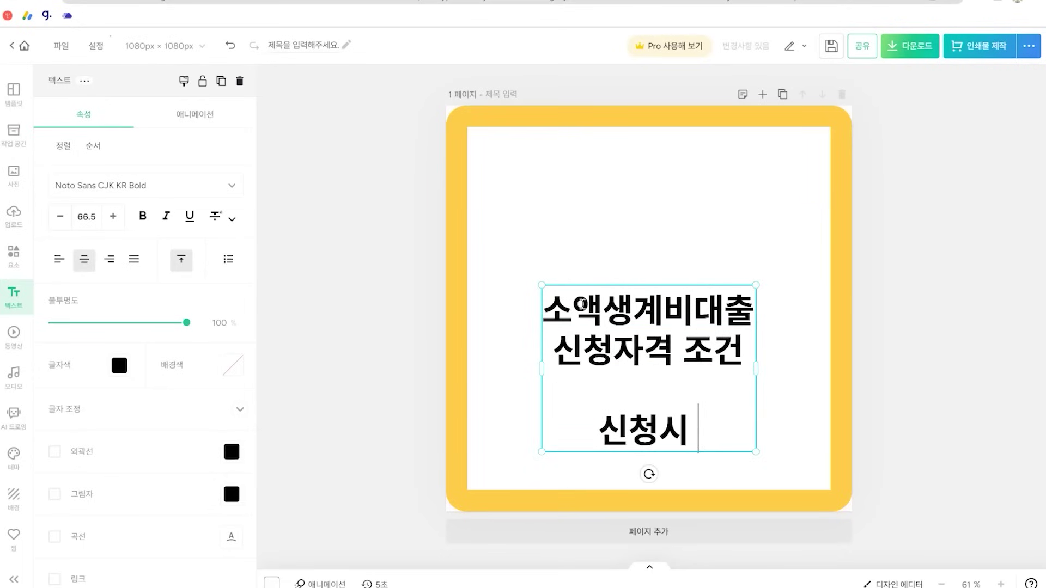
pyautogui.write('최대 100만원까지')
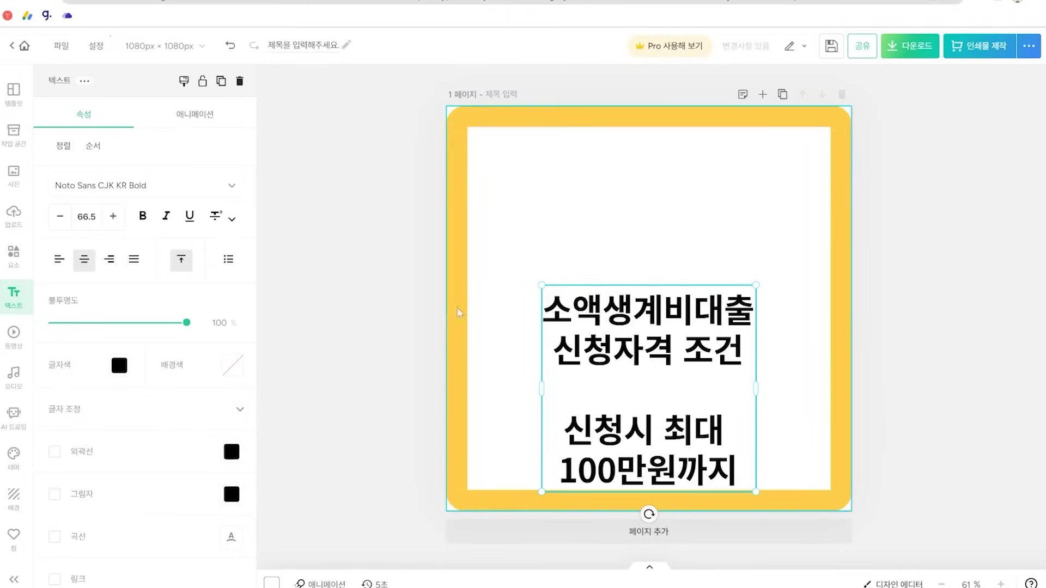
pyautogui.click(424, 304)
# Enlarge and centre the text box, then download the design as a PNG
pyautogui.moveTo(675, 391); pyautogui.dragTo(677, 318)
pyautogui.moveTo(755, 411); pyautogui.dragTo(868, 439)
pyautogui.moveTo(542, 206); pyautogui.dragTo(503, 168)
pyautogui.moveTo(676, 337); pyautogui.dragTo(657, 320)
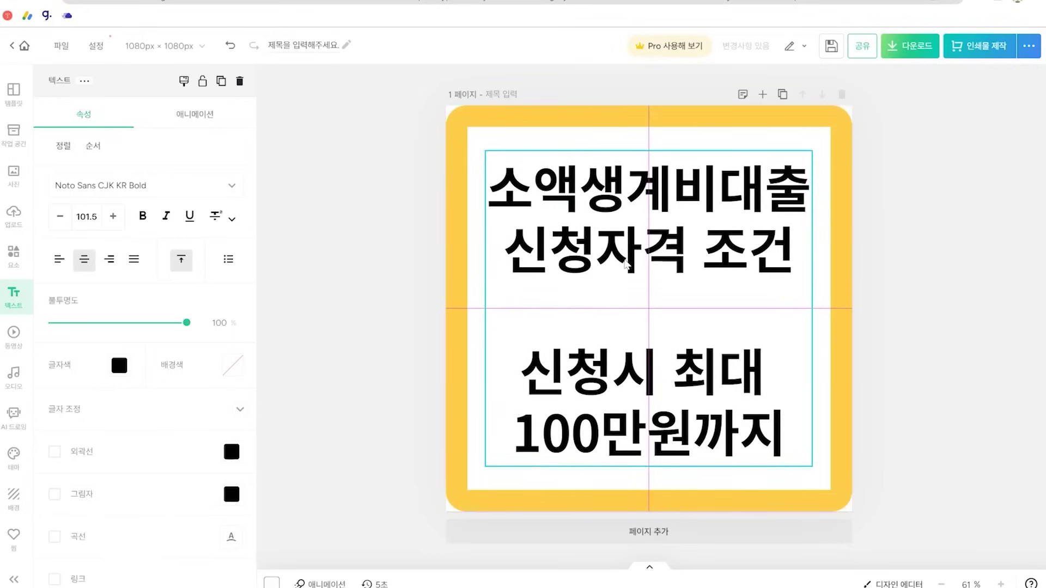
pyautogui.click(945, 238)
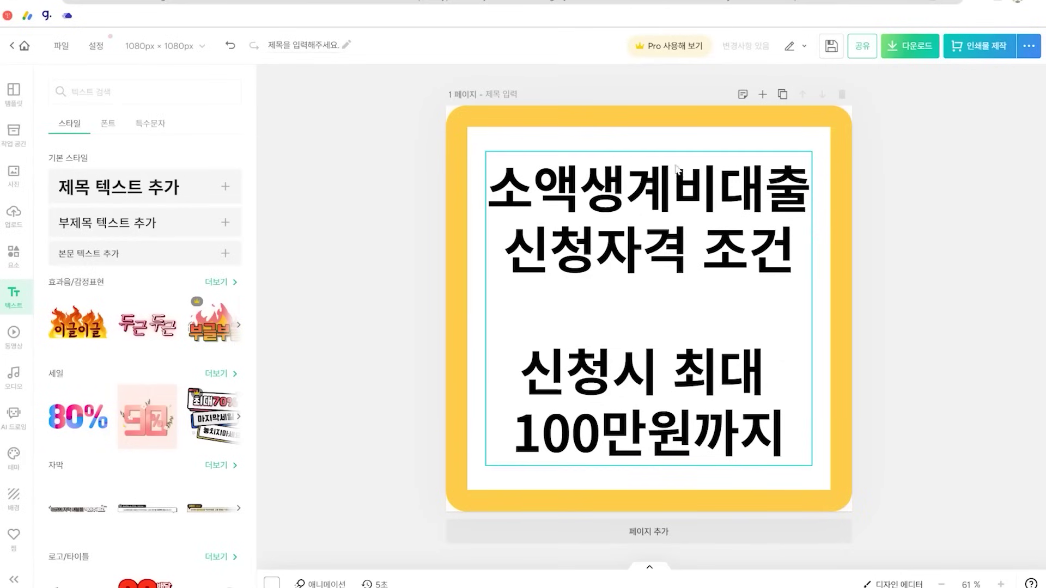
pyautogui.click(923, 48)
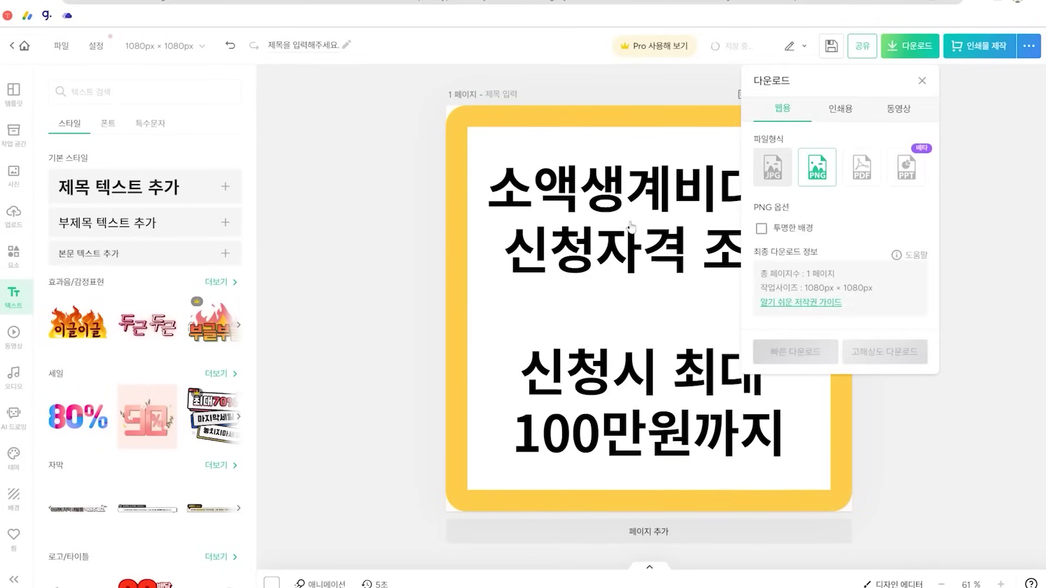
pyautogui.click(827, 356)
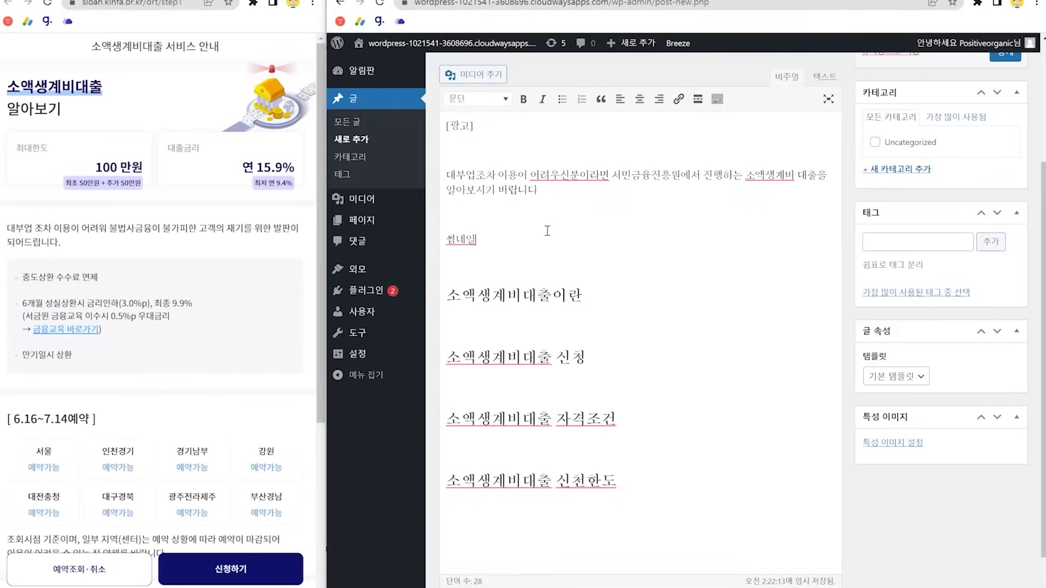
# Delete the 썸네일 placeholder line from the post
pyautogui.moveTo(525, 244); pyautogui.dragTo(446, 242)
pyautogui.click(526, 239)
pyautogui.moveTo(492, 240); pyautogui.dragTo(445, 240)
pyautogui.press('BackSpace')
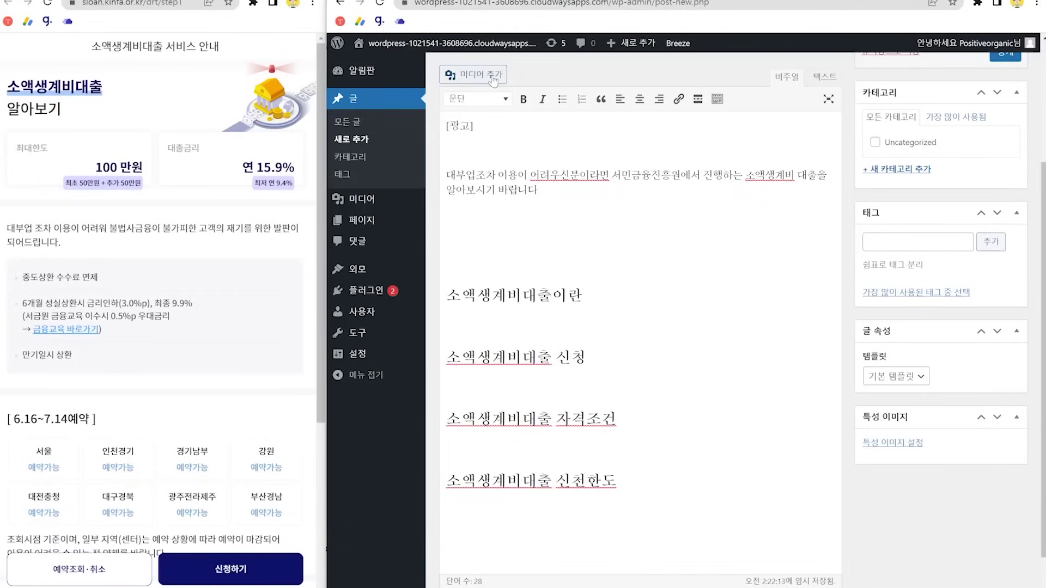
# Upload the downloaded thumbnail PNG to the media library with alt text 소액생계비대출
pyautogui.click(494, 78)
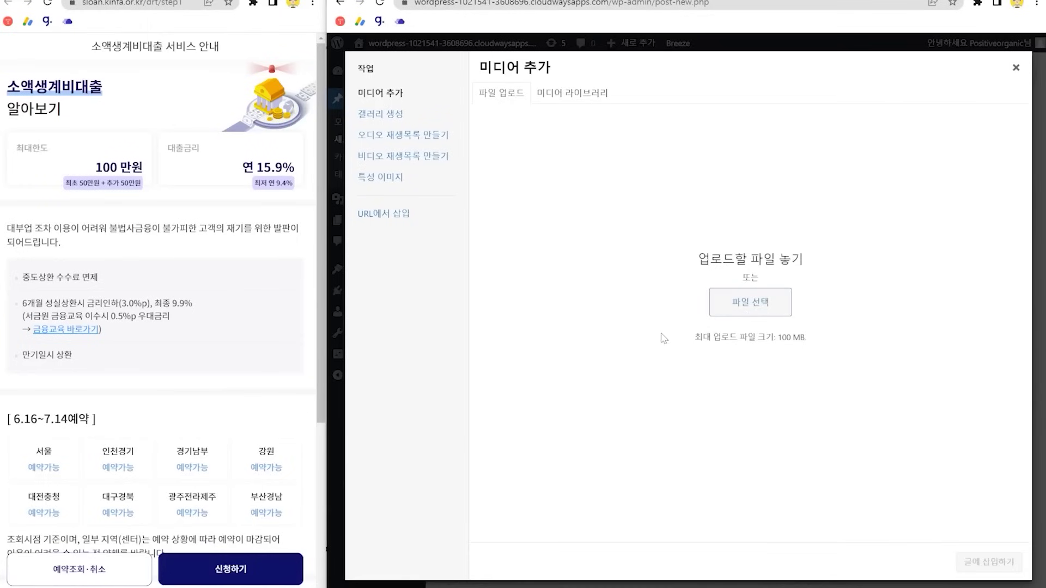
pyautogui.click(754, 310)
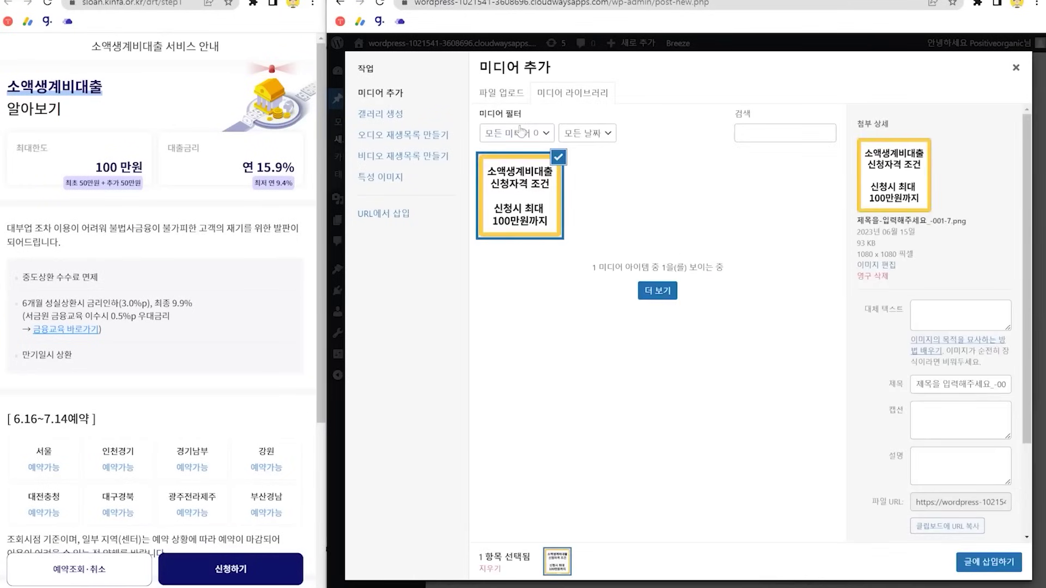
pyautogui.click(925, 309)
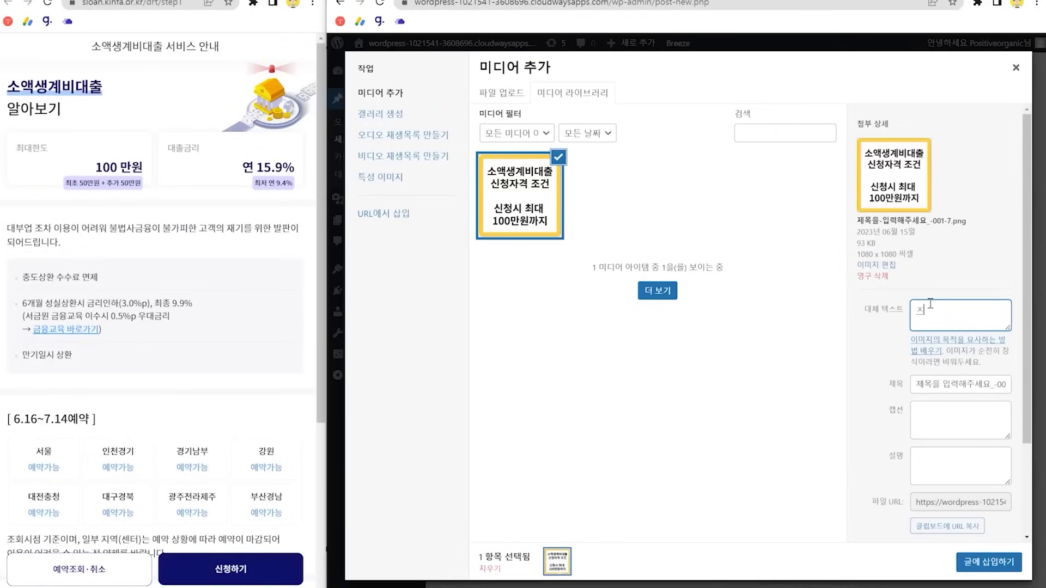
pyautogui.write('소액생ㄱ')
pyautogui.click(836, 499)
# Insert the image into the post at medium 300 × 300 size, centre-aligned
pyautogui.scroll(-2, 879, 403)
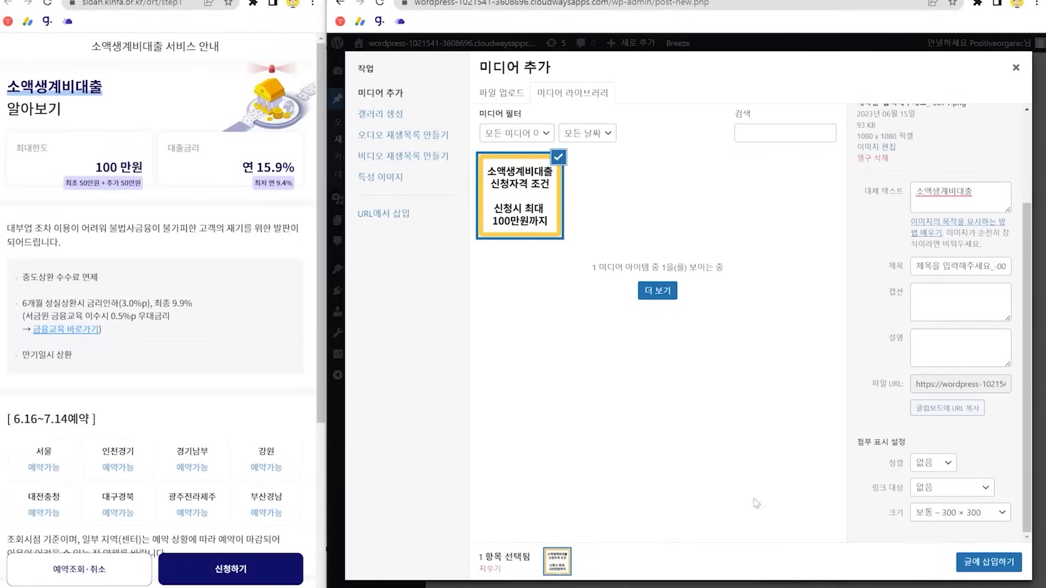
pyautogui.click(948, 514)
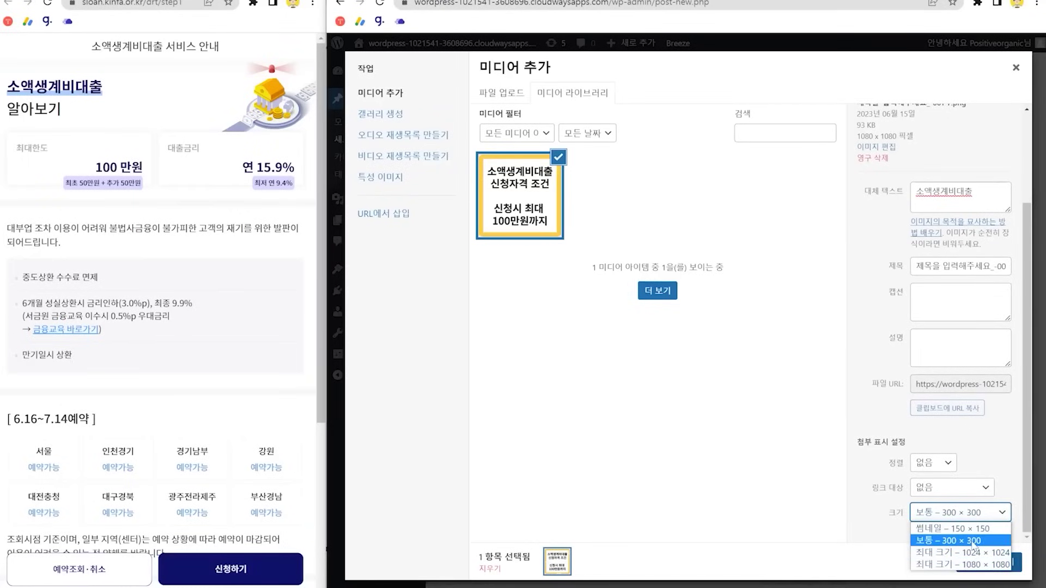
pyautogui.click(884, 515)
pyautogui.click(933, 464)
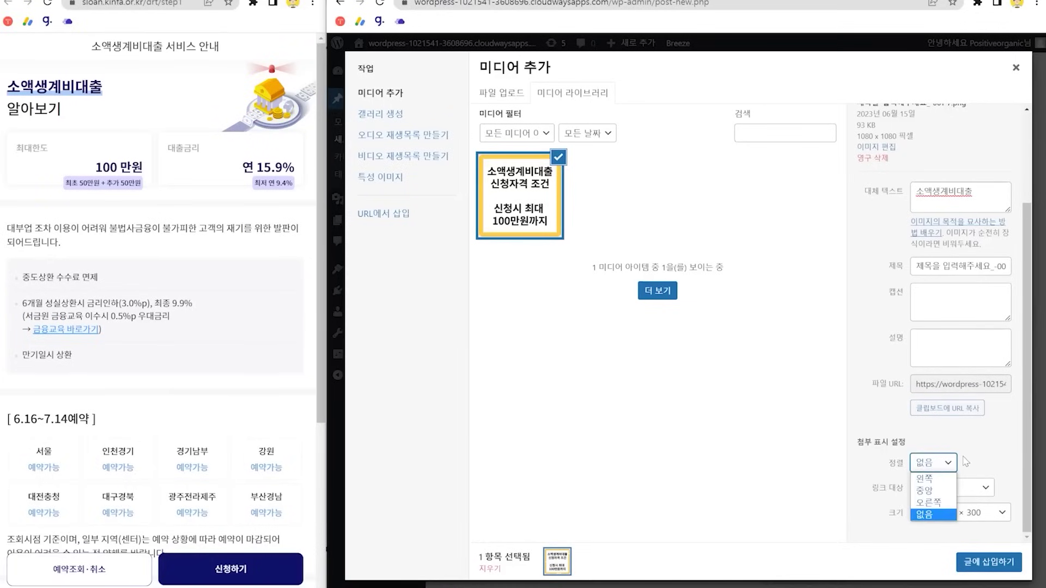
pyautogui.click(939, 492)
pyautogui.click(983, 569)
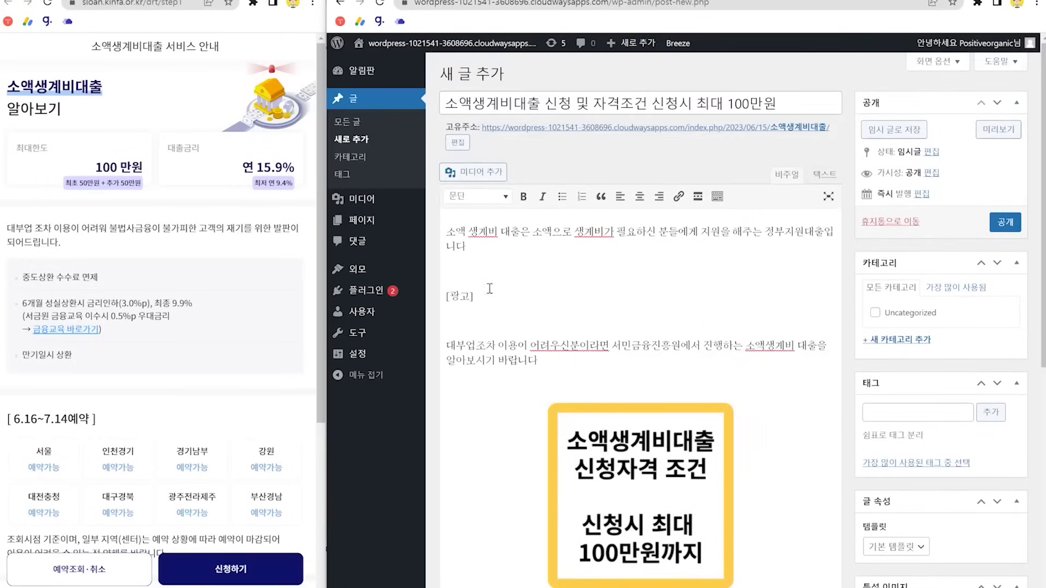
# Search Google for '소액생계비대출 이란' in a new tab of the left browser window
pyautogui.scroll(-2, 513, 414)
pyautogui.click(580, 411)
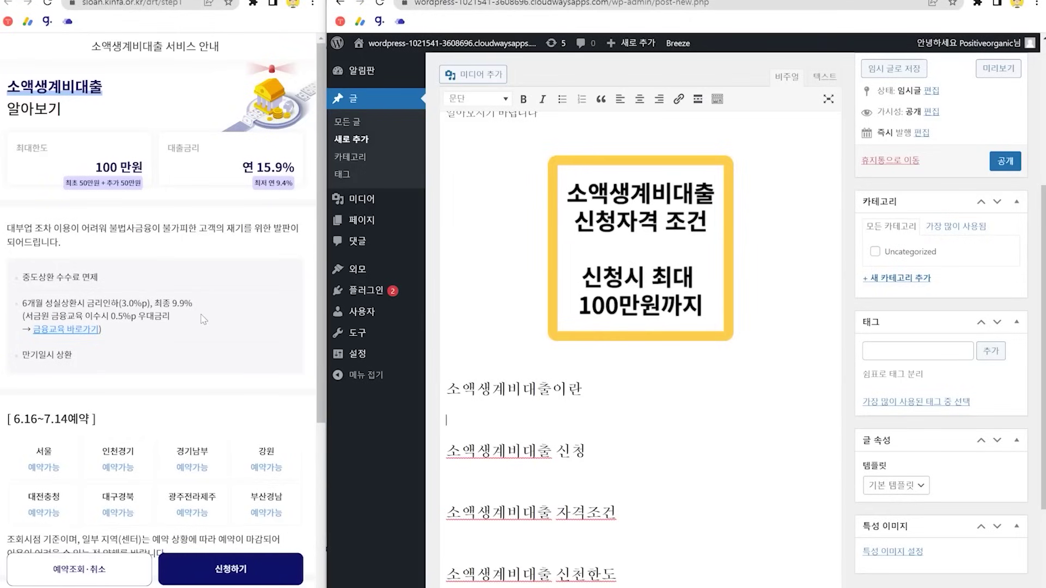
pyautogui.scroll(-4, 203, 319)
pyautogui.scroll(4, 213, 164)
pyautogui.hotkey('ctrl', 't')
pyautogui.write('소액')
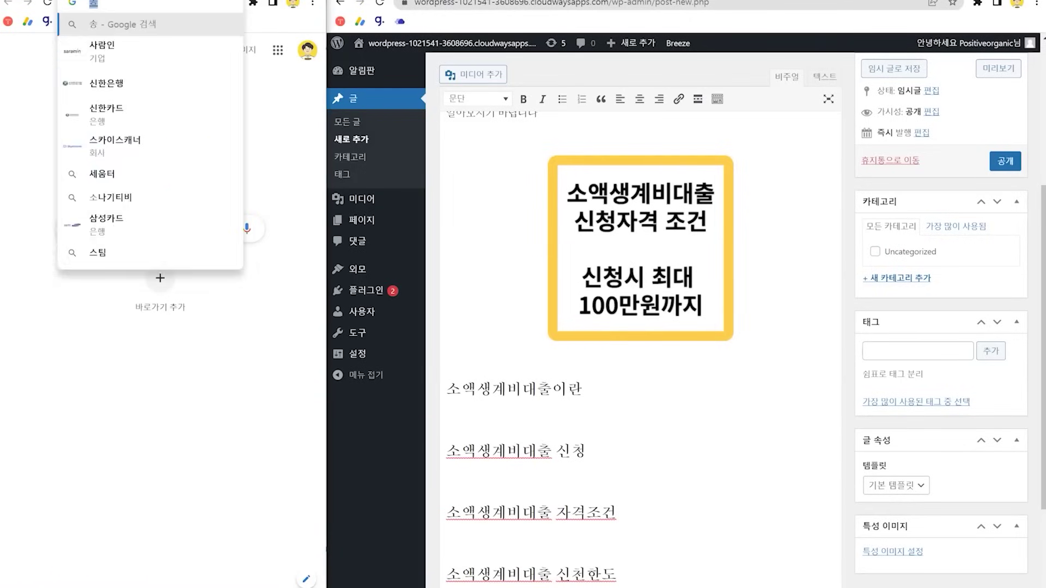
pyautogui.write('생계비대출 이란')
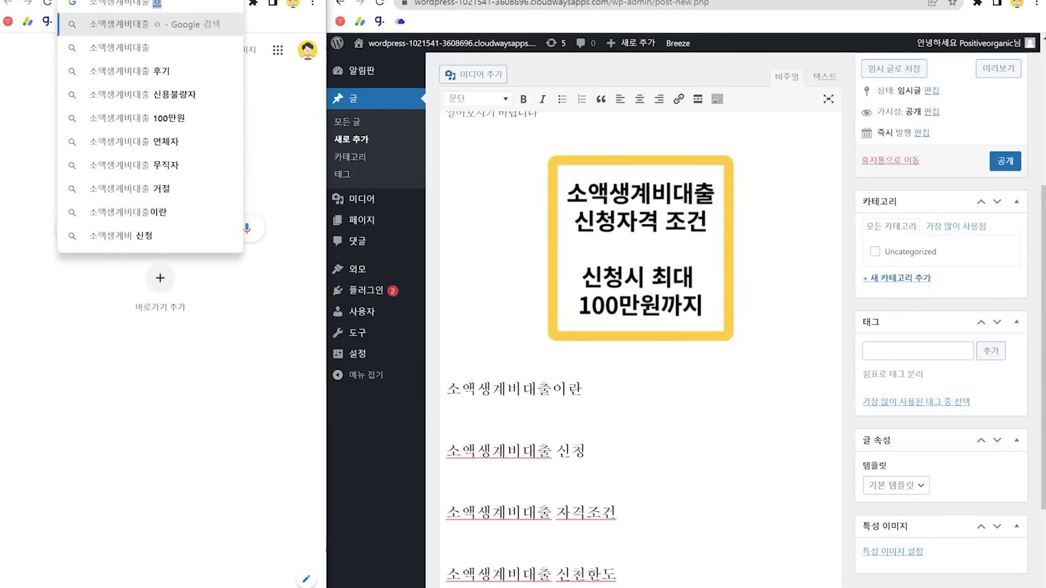
pyautogui.press('Return')
# Define the loan as a 서민금융진흥원 product for annual incomes under 3500만원
pyautogui.moveTo(326, 231); pyautogui.dragTo(483, 232)
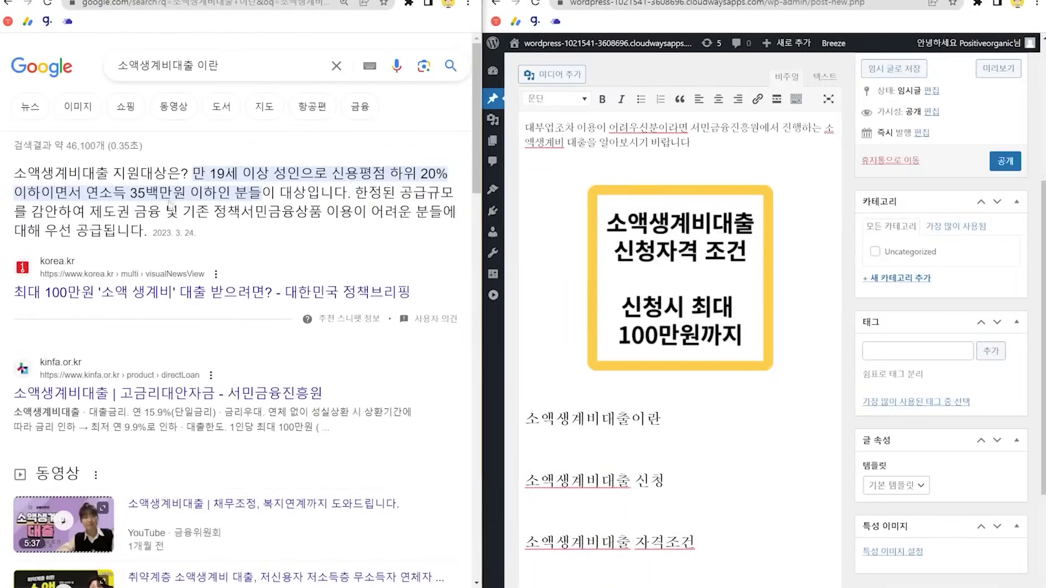
pyautogui.moveTo(28, 173); pyautogui.dragTo(170, 175)
pyautogui.click(250, 188)
pyautogui.click(596, 449)
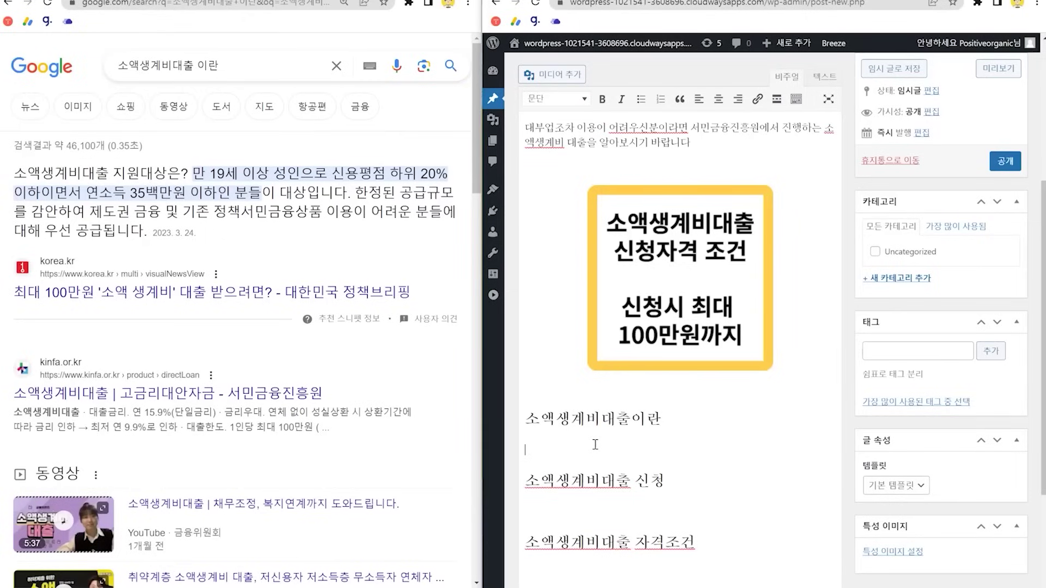
pyautogui.write('소액생계비대출은')
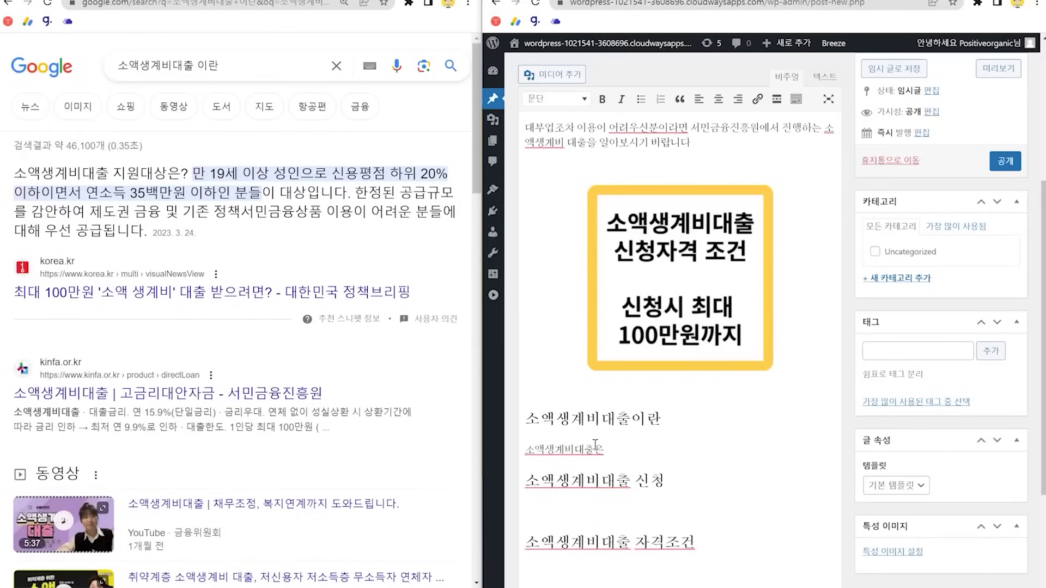
pyautogui.write('융진흥원에서 지원했')
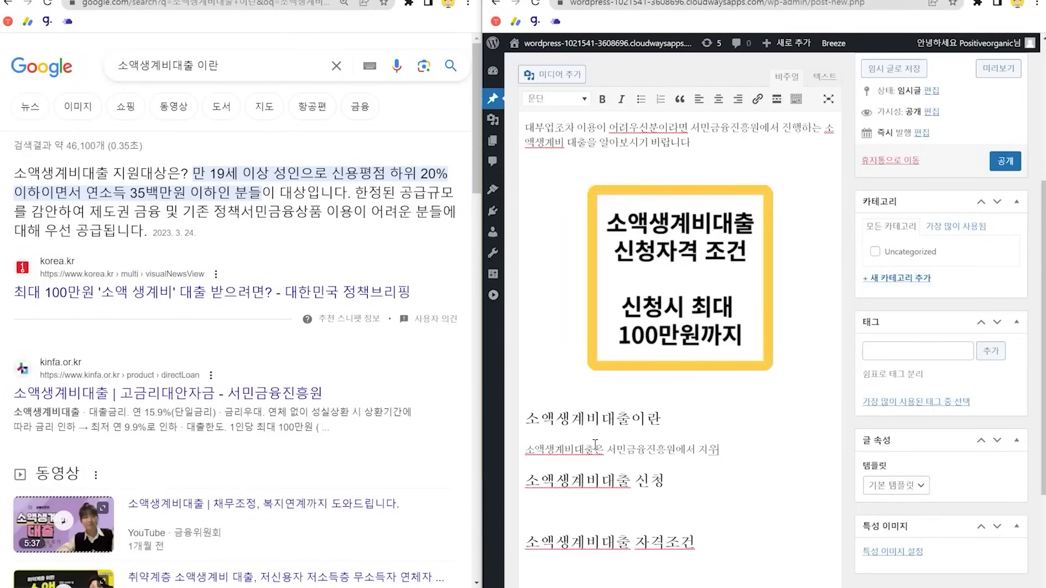
pyautogui.write('주는 대출상품의으로')
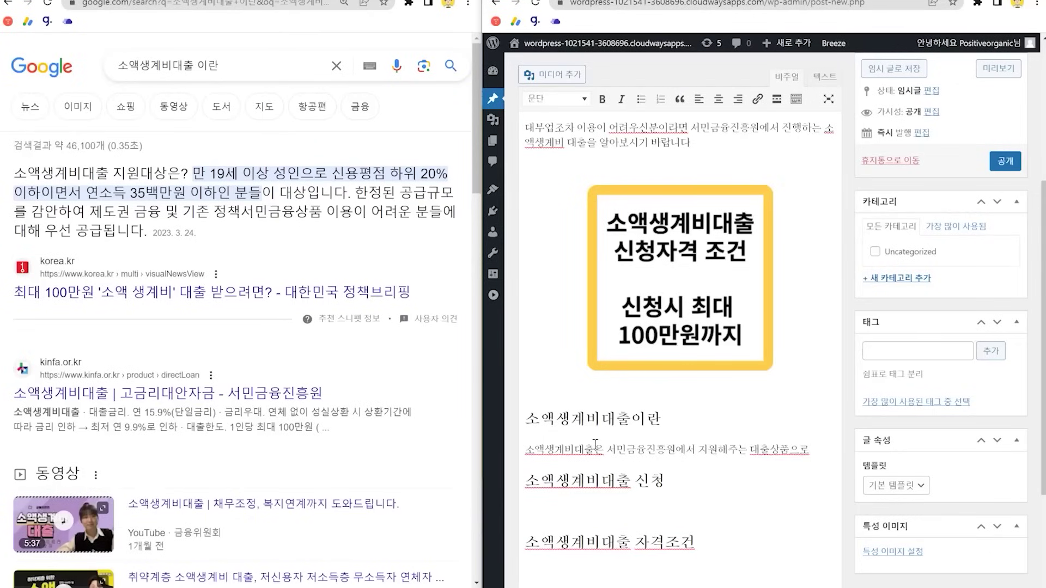
pyautogui.write(' 연소득이')
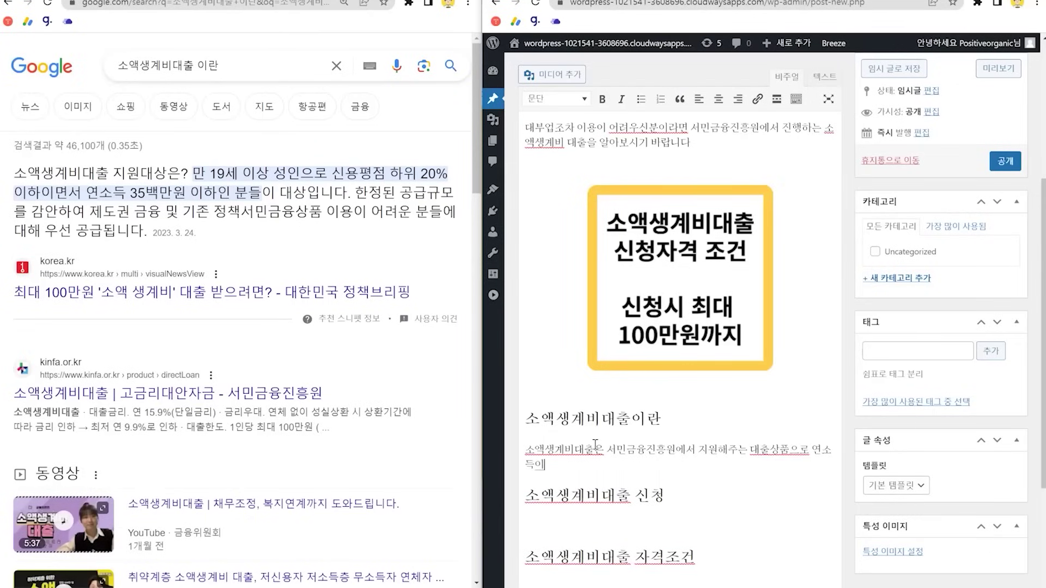
pyautogui.write(' 3500만원이 되지 않의')
pyautogui.write('아도 신청하실 수 있')
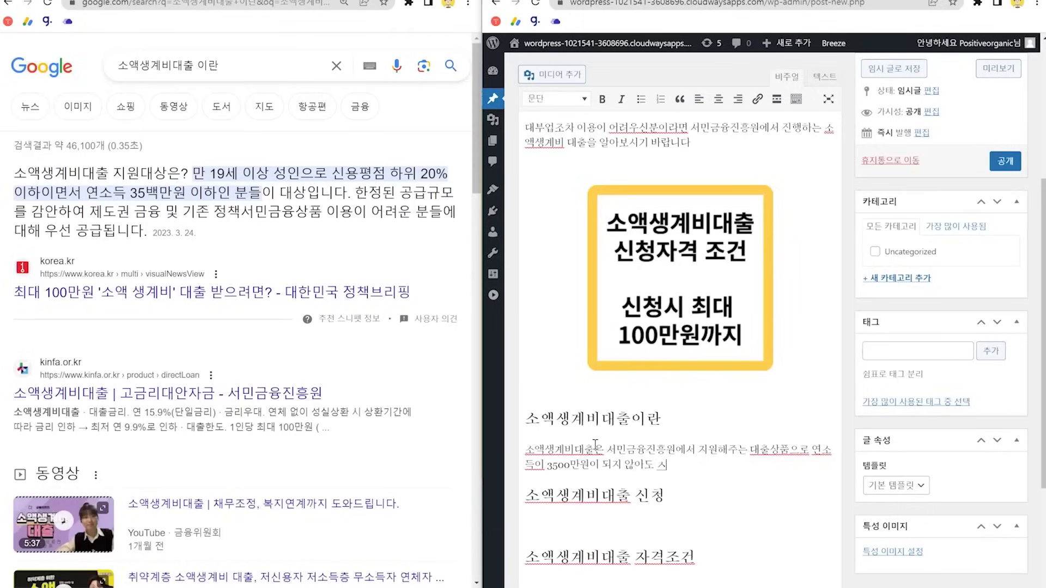
pyautogui.write('는 대출 상품입니다')
# Add a paragraph urging readers to apply and check the 생계비지원 support
pyautogui.press('Return')
pyautogui.press('Return')
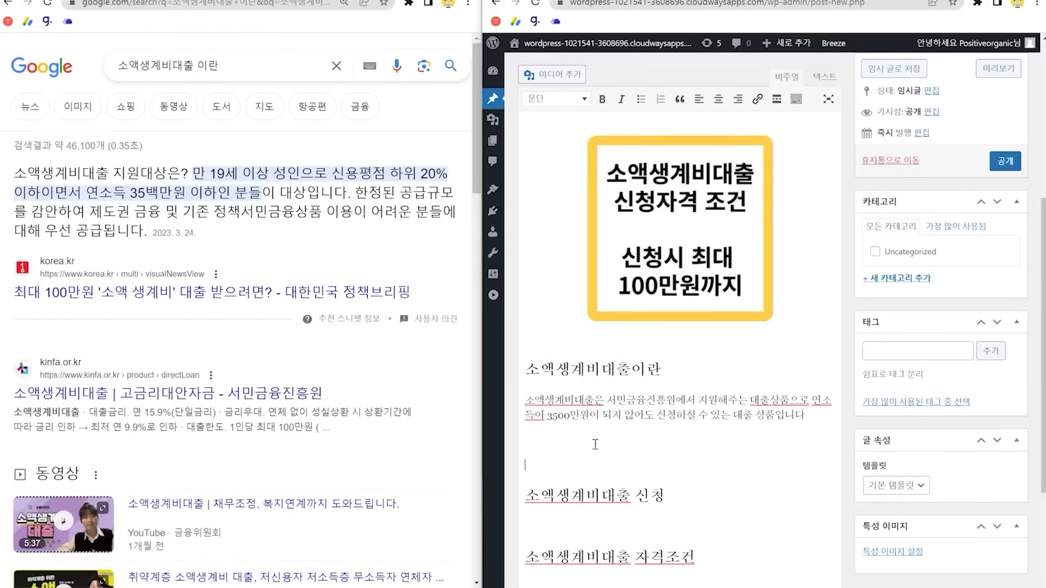
pyautogui.write('소액생계')
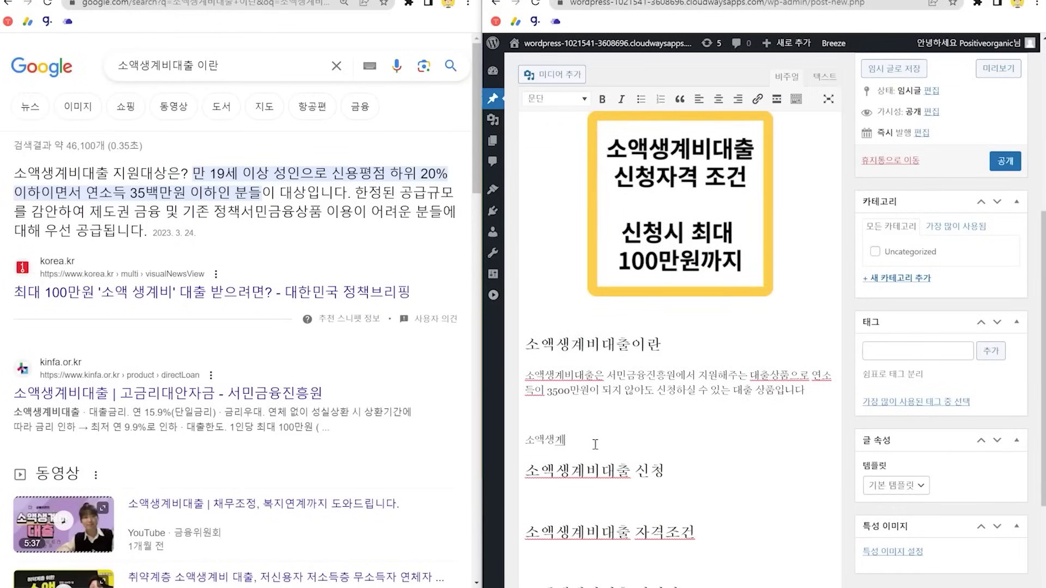
pyautogui.write('비대출은 신체청하시면')
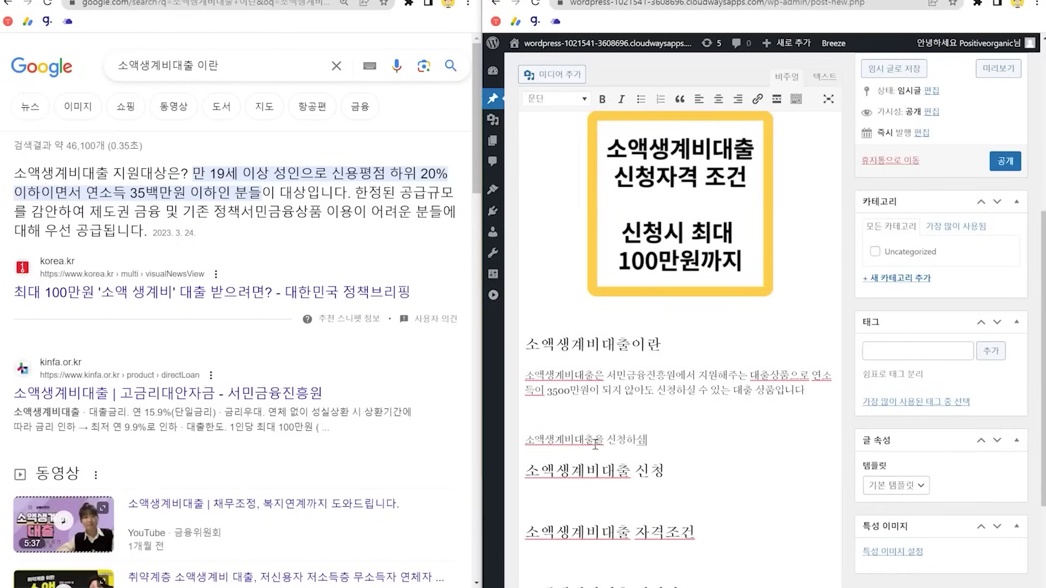
pyautogui.write(' 생계비지원을 받으실 수 있으니')
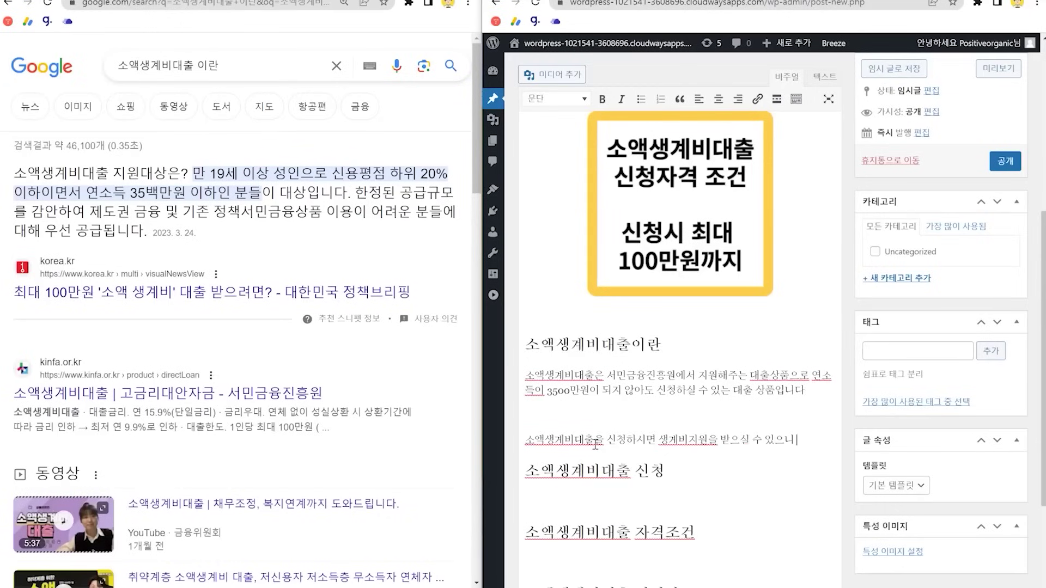
pyautogui.write(' 확인해 보시기 배바랍니다')
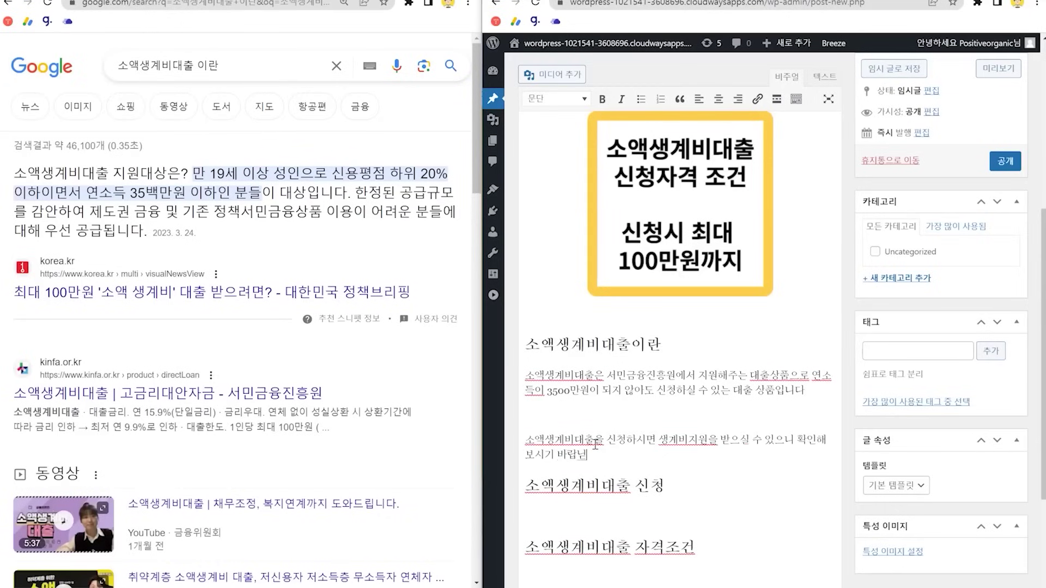
pyautogui.press('Return')
pyautogui.scroll(-2, 595, 445)
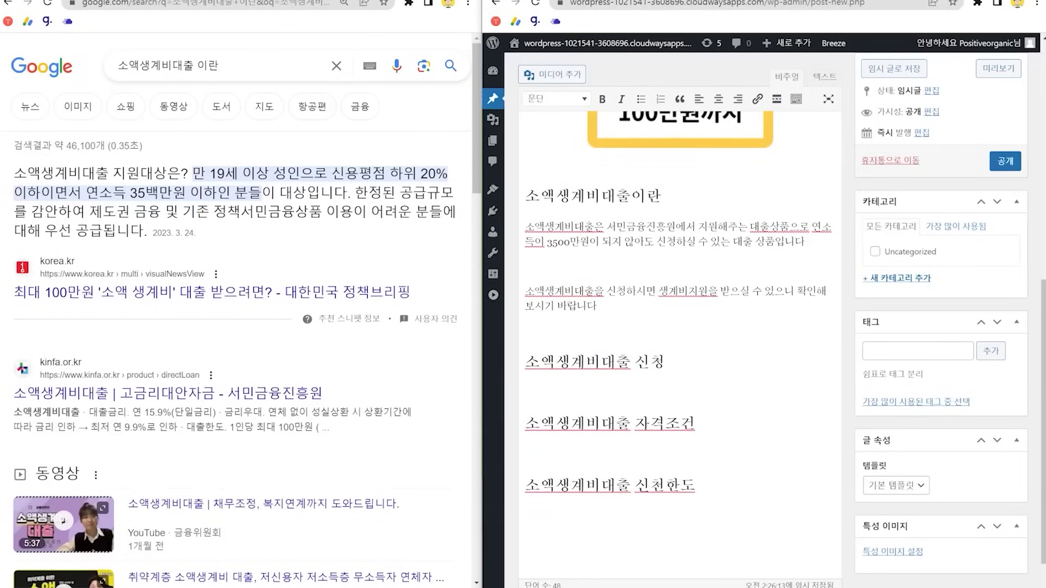
pyautogui.hotkey('ctrl', 'Tab')
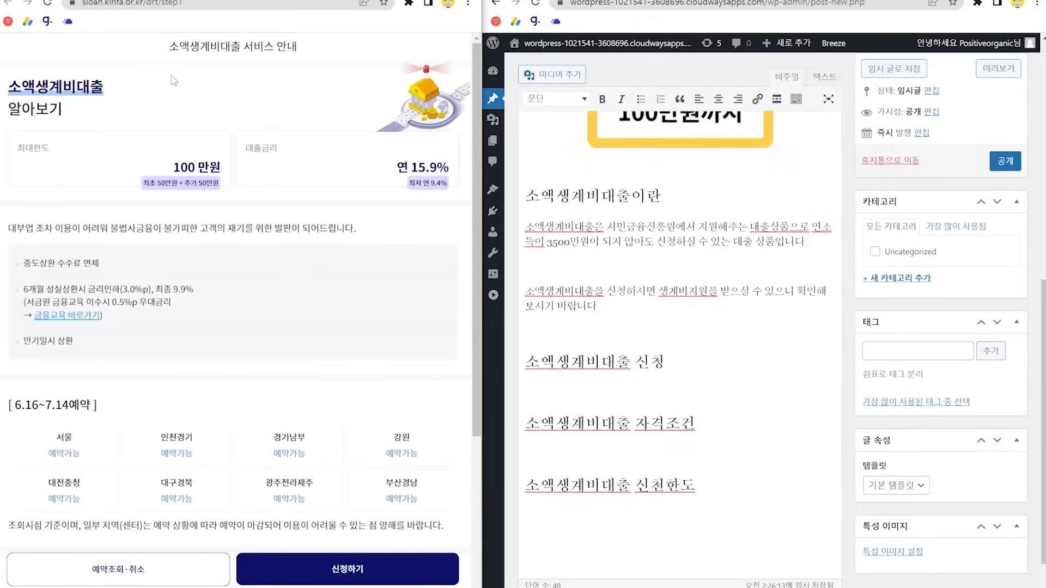
# Expand 신청방법 및 운영시간 on the kinfa page and begin the application paragraph with '소액생계비대출 신청방법은'
pyautogui.scroll(-4, 243, 125)
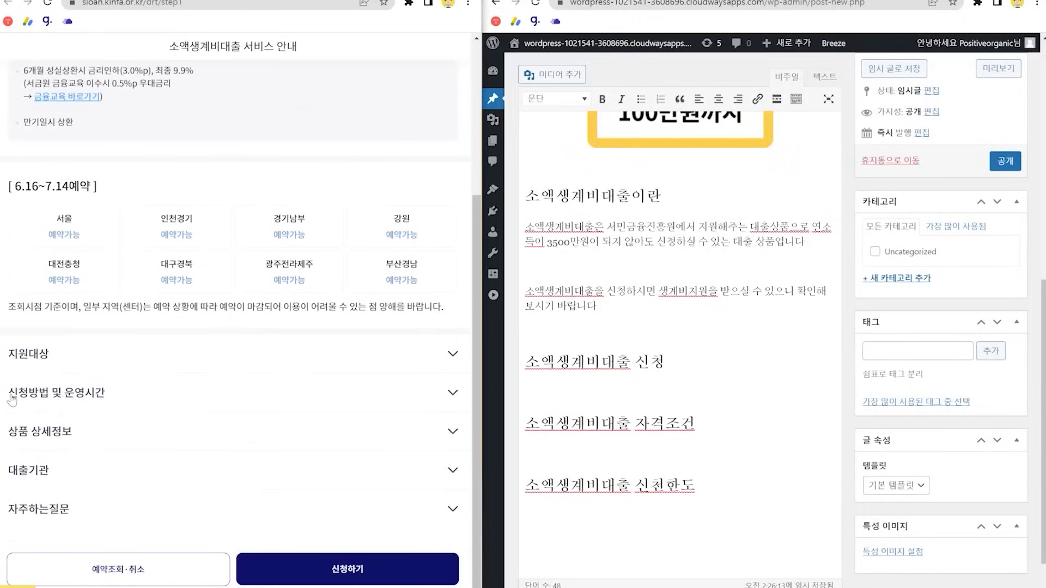
pyautogui.click(70, 394)
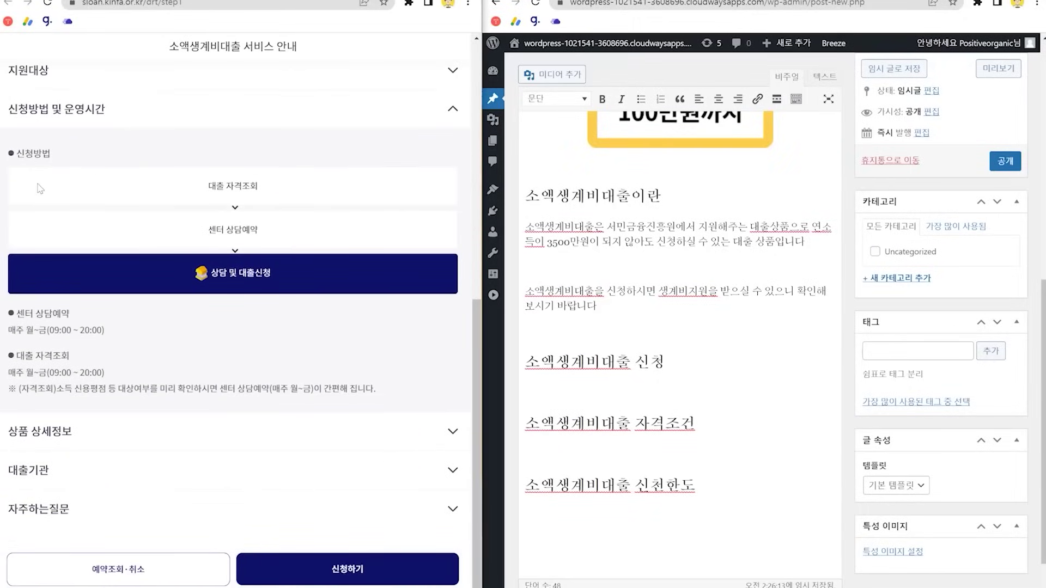
pyautogui.moveTo(13, 153); pyautogui.dragTo(192, 233)
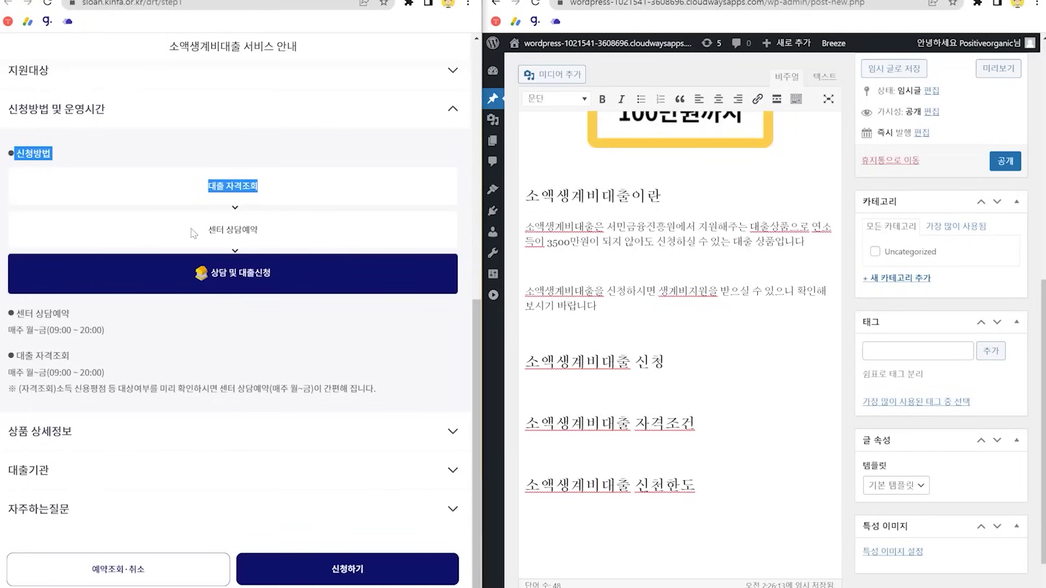
pyautogui.click(192, 233)
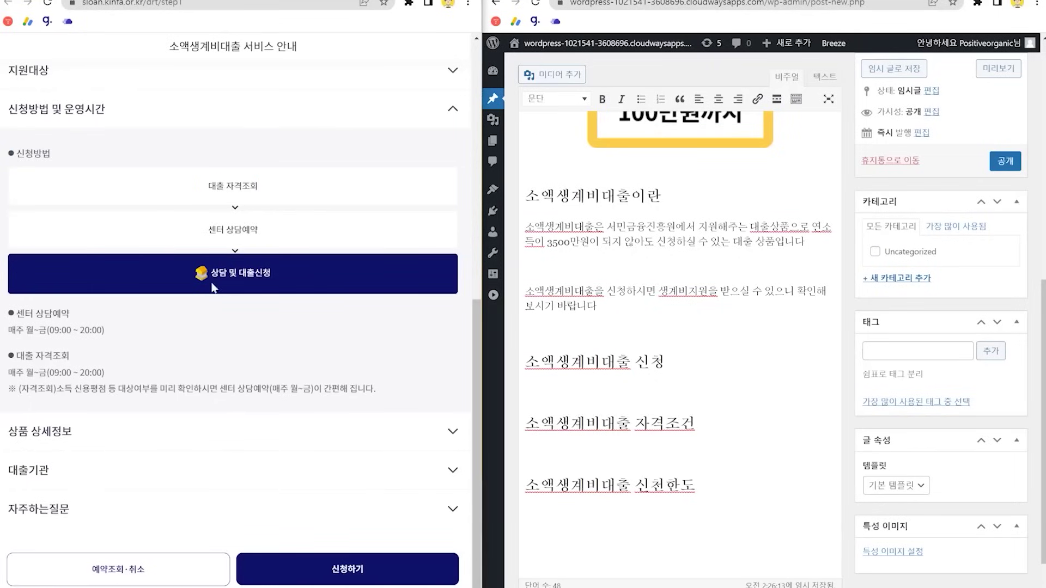
pyautogui.click(544, 393)
pyautogui.press('Return')
pyautogui.write('소액생')
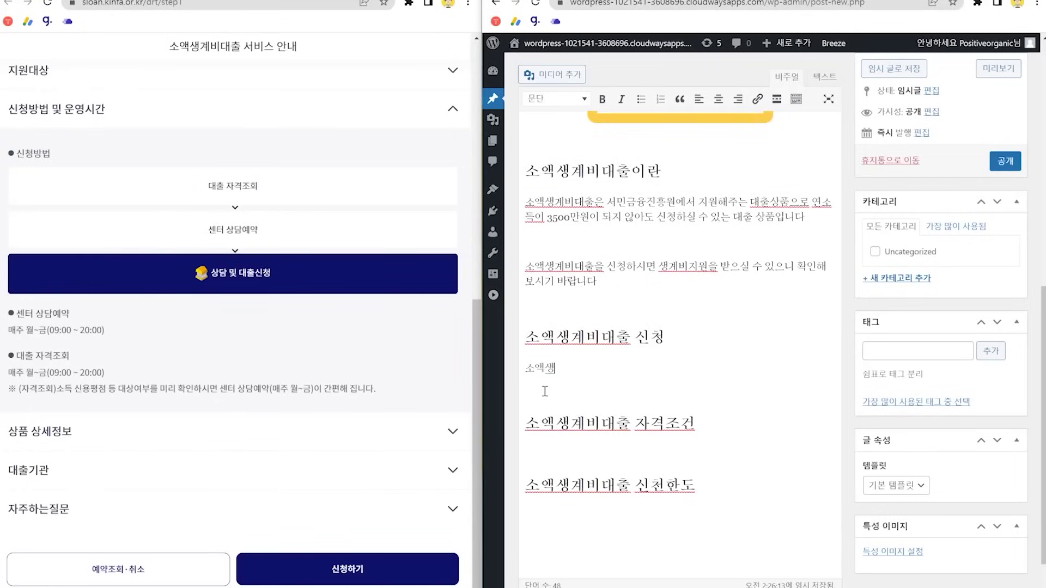
pyautogui.write('계비대출 신청방법')
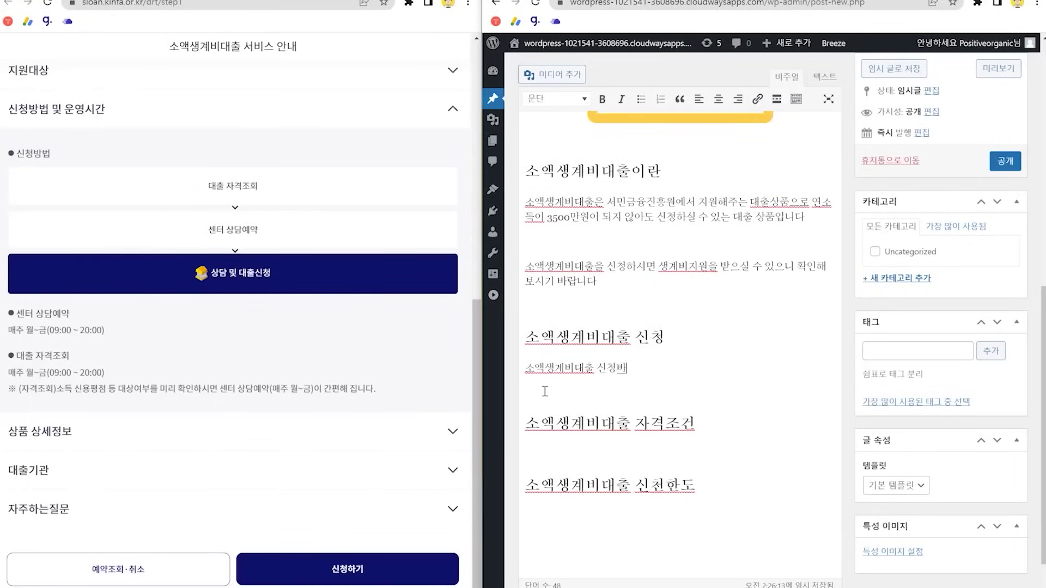
pyautogui.write('은')
# Explain checking loan eligibility online first, then applying through a center consultation
pyautogui.moveTo(204, 228); pyautogui.dragTo(274, 231)
pyautogui.click(302, 222)
pyautogui.click(689, 364)
pyautogui.write('온라인으로 대출잭')
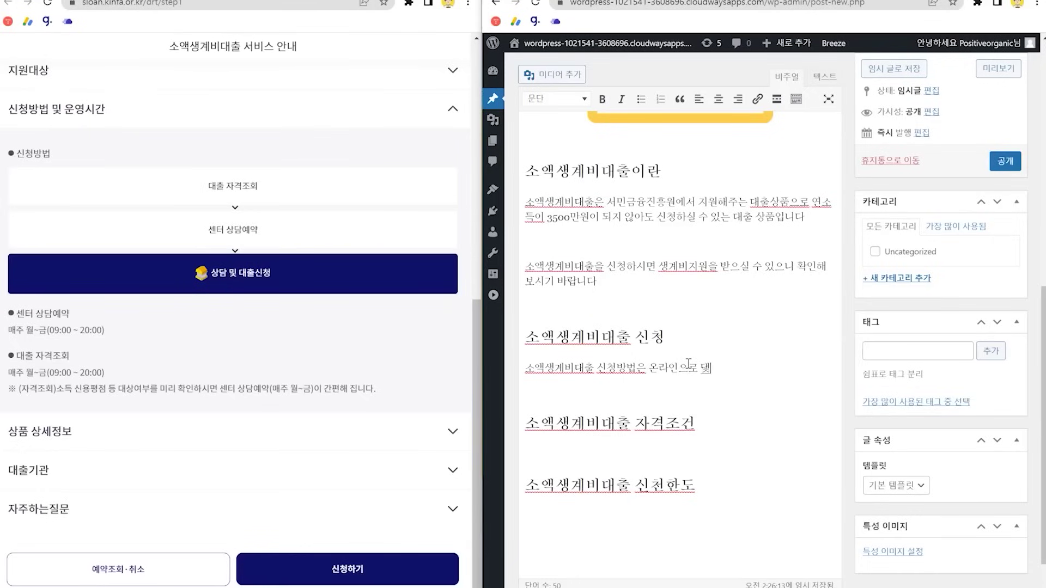
pyautogui.write('격조회를 해')
pyautogui.write(' 하신 후에 자격')
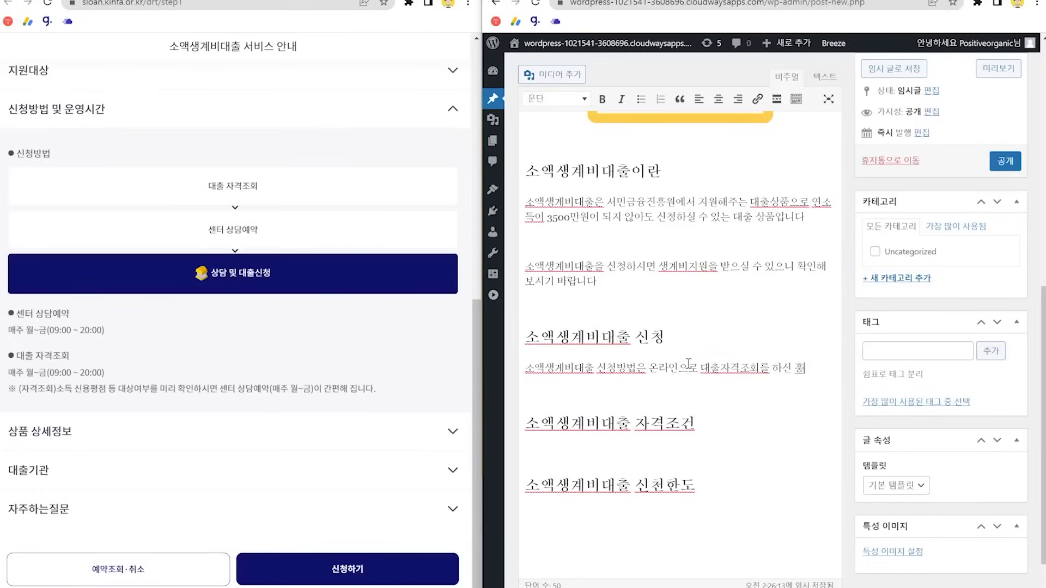
pyautogui.write('이 되')
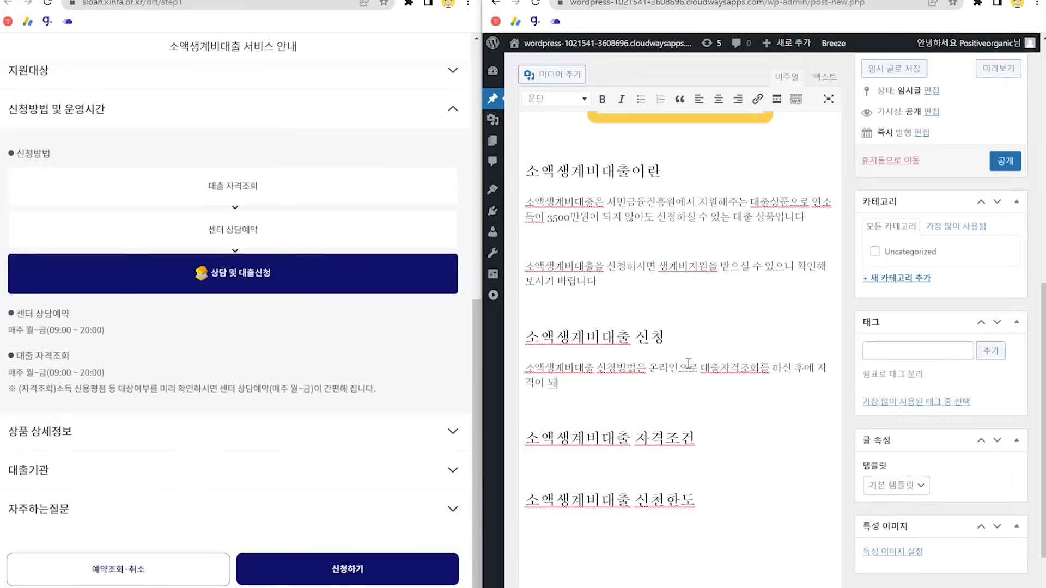
pyautogui.write('신다고 허면 센상미담을 통해서')
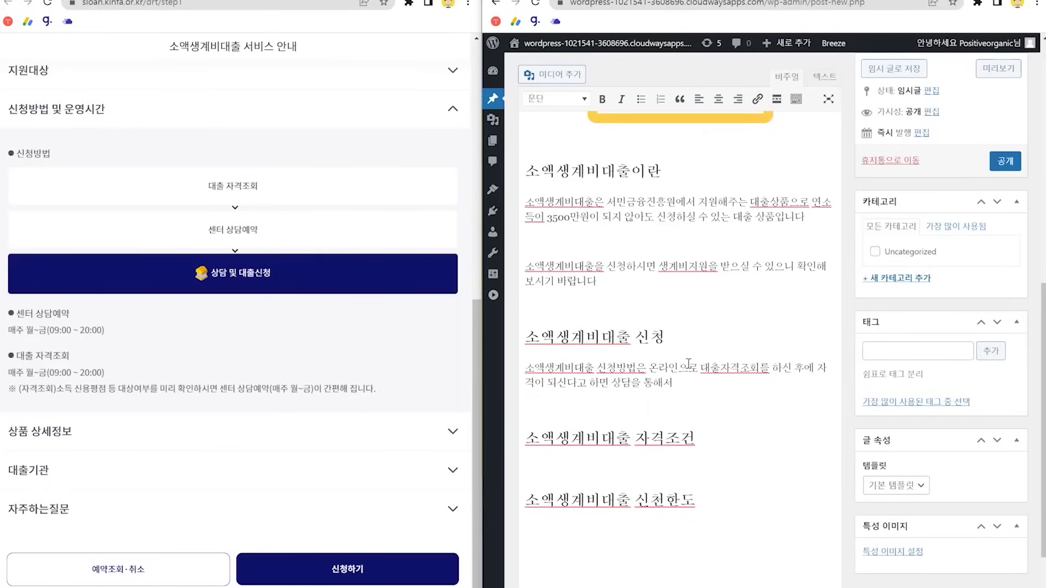
pyautogui.write(' 시출을 신청하실 수 있습니다')
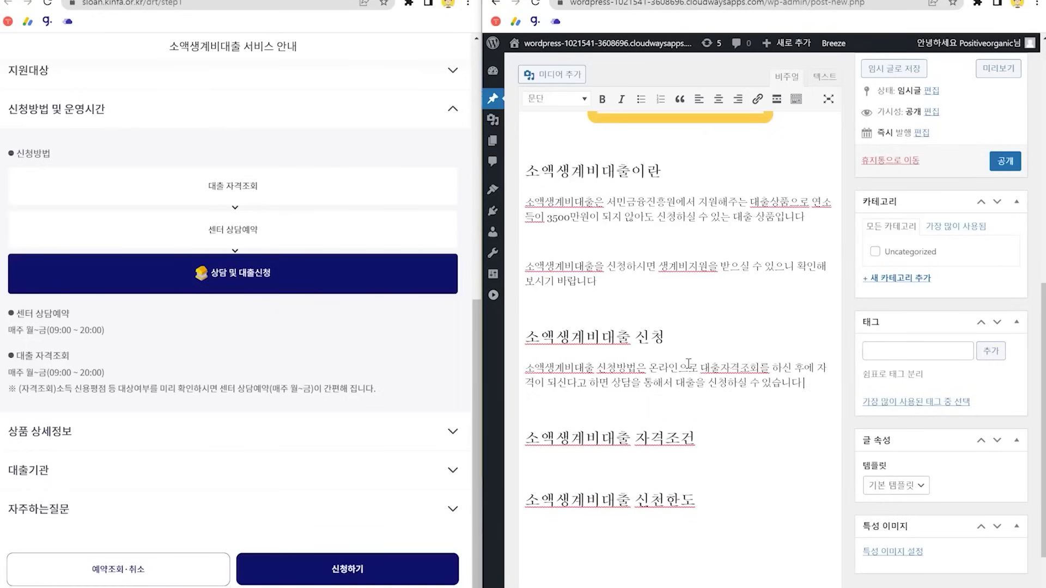
pyautogui.press('Return')
# Add a line saying applications are made through 서민금융진흥원
pyautogui.write('신체청하는 방법은지')
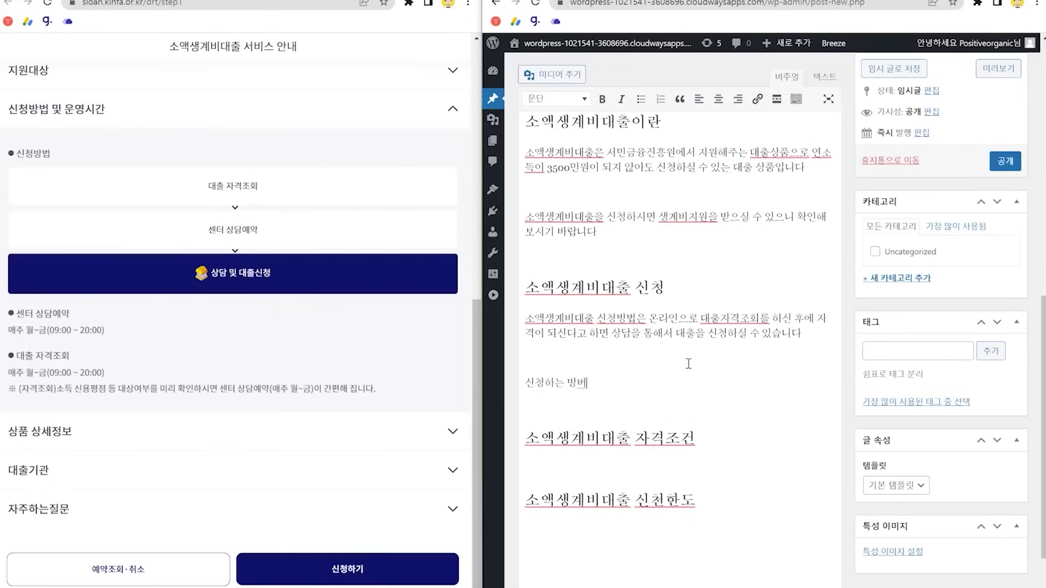
pyautogui.press('BackSpace')
pyautogui.write('서민금융진흥원 이')
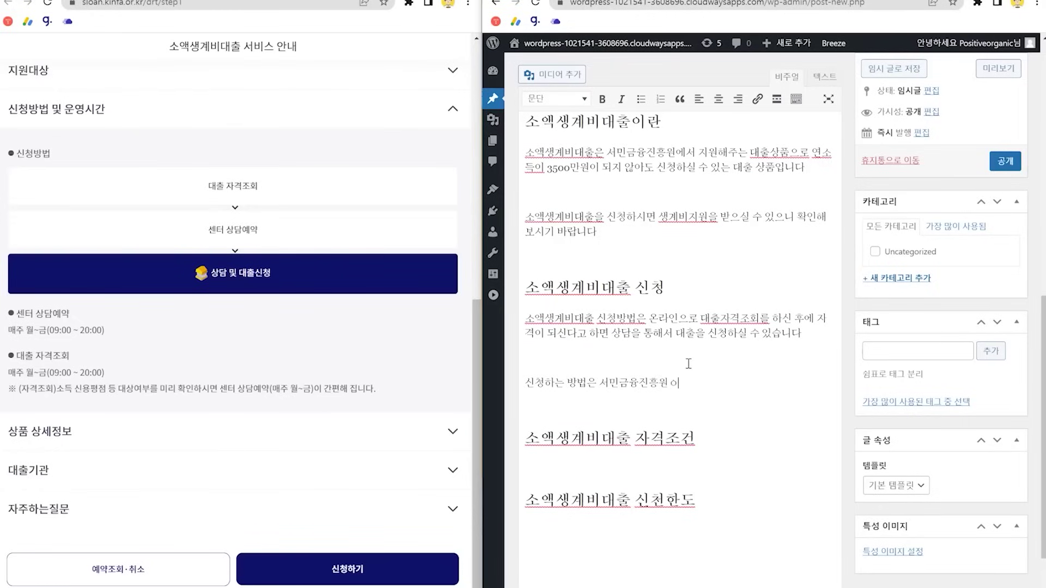
pyautogui.press('BackSpace')
pyautogui.press('BackSpace')
pyautogui.write('에서 신청하실 수 이있습니다')
pyautogui.press('Return')
pyautogui.click(172, 5)
# Copy the loan page address and type the line '서민금융진흥원 바로가기' in the post
pyautogui.hotkey('ctrl', 'c')
pyautogui.click(568, 382)
pyautogui.hotkey('ctrl', 'v')
pyautogui.hotkey('ctrl', 'z')
pyautogui.write('세')
pyautogui.press('BackSpace')
pyautogui.write('서민금잉')
pyautogui.write('융진흥원 바록')
pyautogui.write('가기')
pyautogui.moveTo(638, 384); pyautogui.dragTo(524, 390)
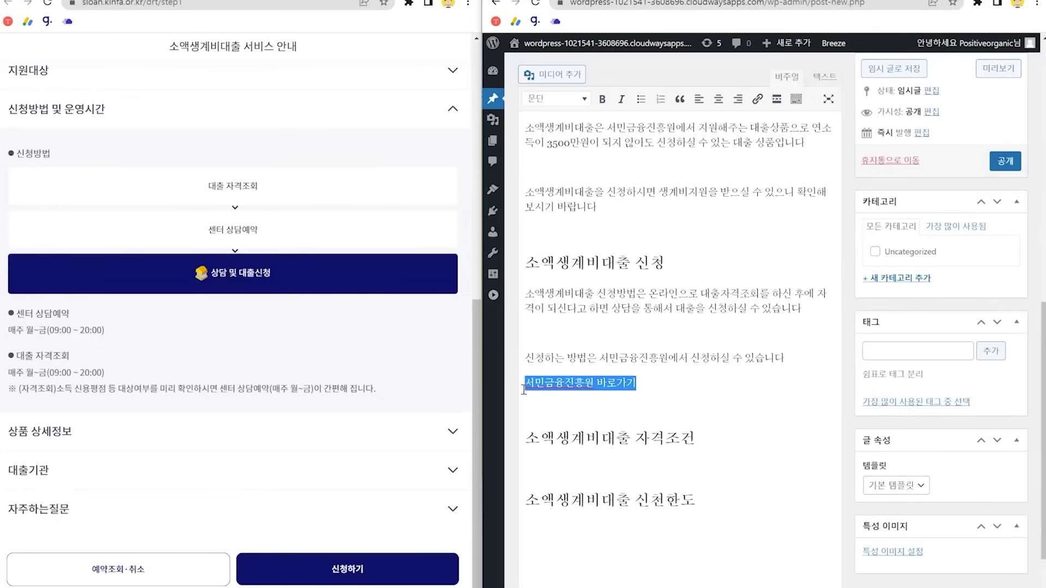
pyautogui.moveTo(635, 384); pyautogui.dragTo(527, 383)
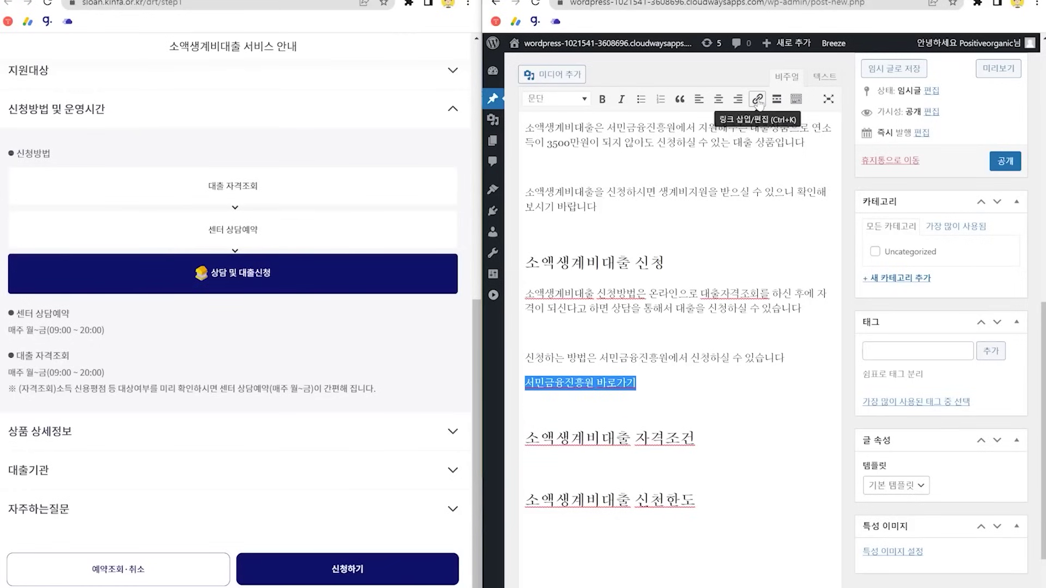
pyautogui.click(758, 100)
pyautogui.hotkey('ctrl', 'v')
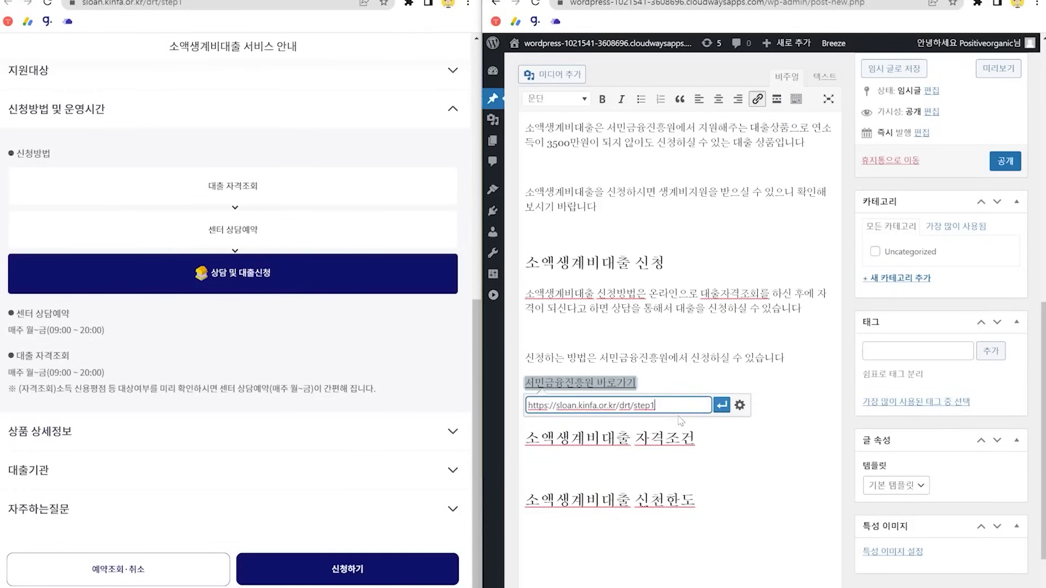
pyautogui.click(722, 405)
pyautogui.click(779, 375)
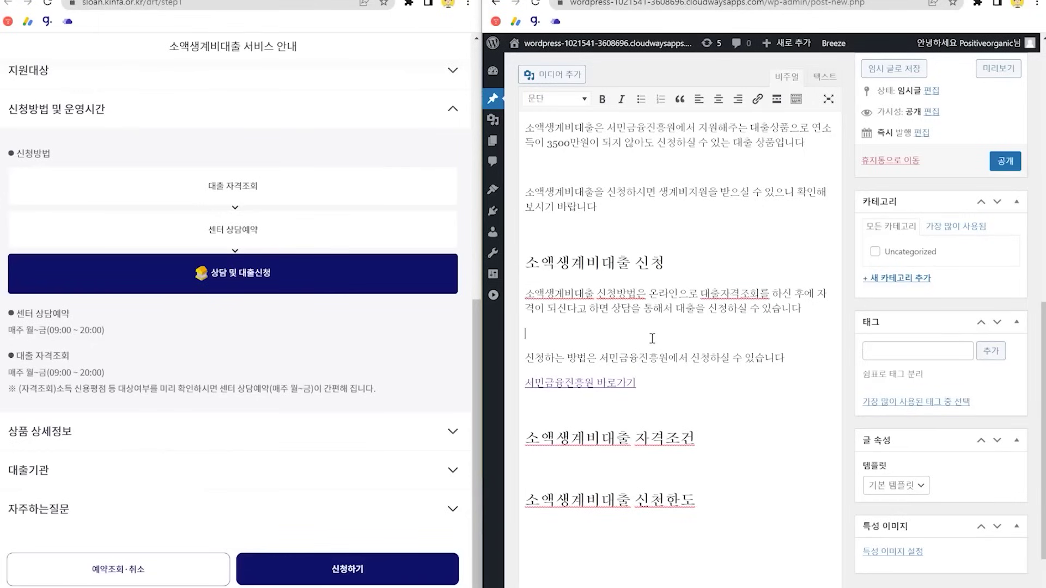
pyautogui.click(643, 477)
# Under 자격조건, write that people in the bottom 20% of credit scores can apply
pyautogui.press('Return')
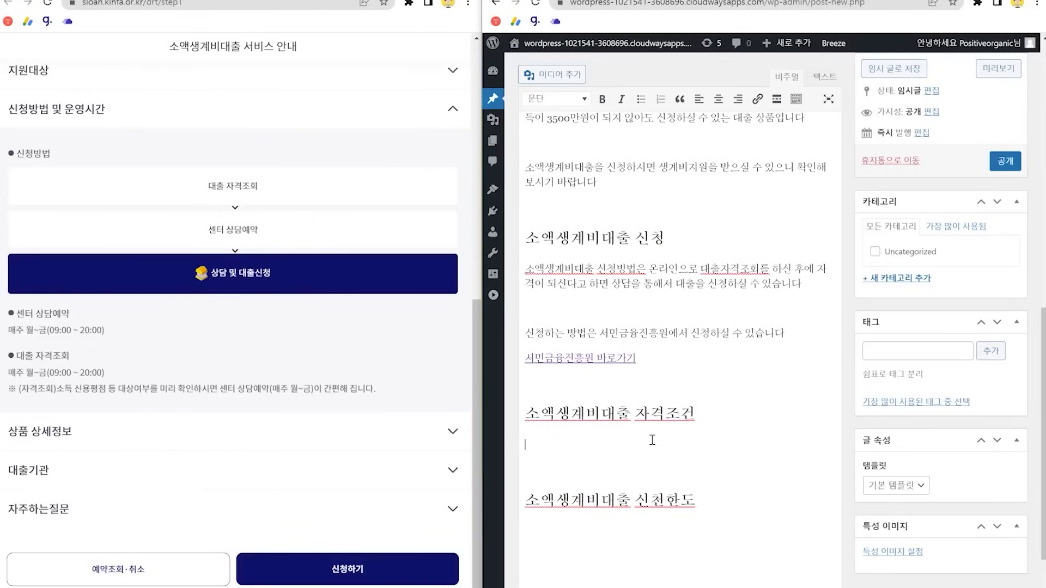
pyautogui.scroll(1, 210, 102)
pyautogui.scroll(3, 210, 101)
pyautogui.scroll(-4, 159, 308)
pyautogui.scroll(5, 160, 241)
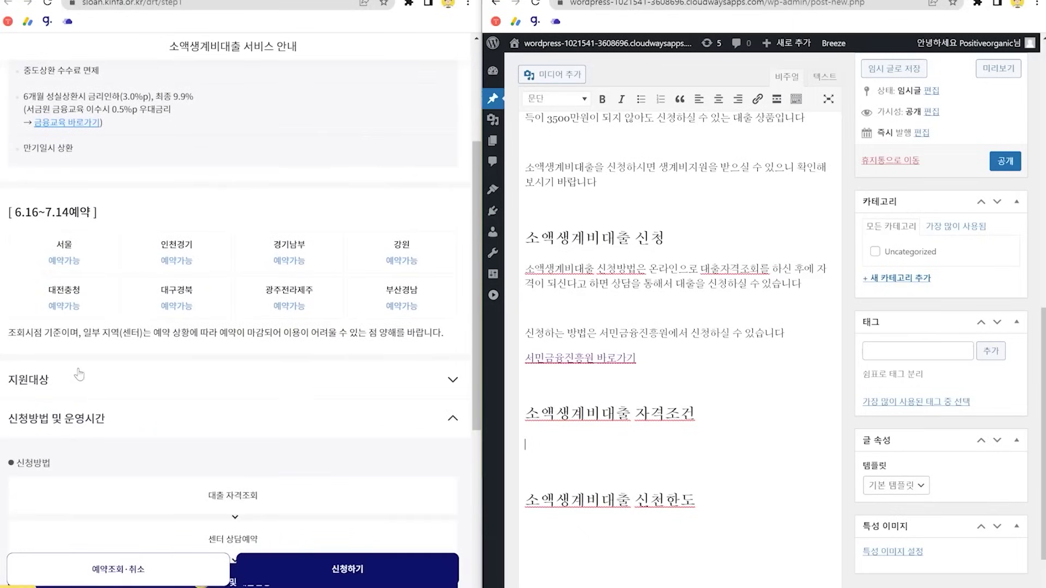
pyautogui.click(77, 387)
pyautogui.scroll(-5, 83, 209)
pyautogui.moveTo(17, 124); pyautogui.dragTo(229, 129)
pyautogui.click(175, 125)
pyautogui.click(266, 129)
pyautogui.click(602, 452)
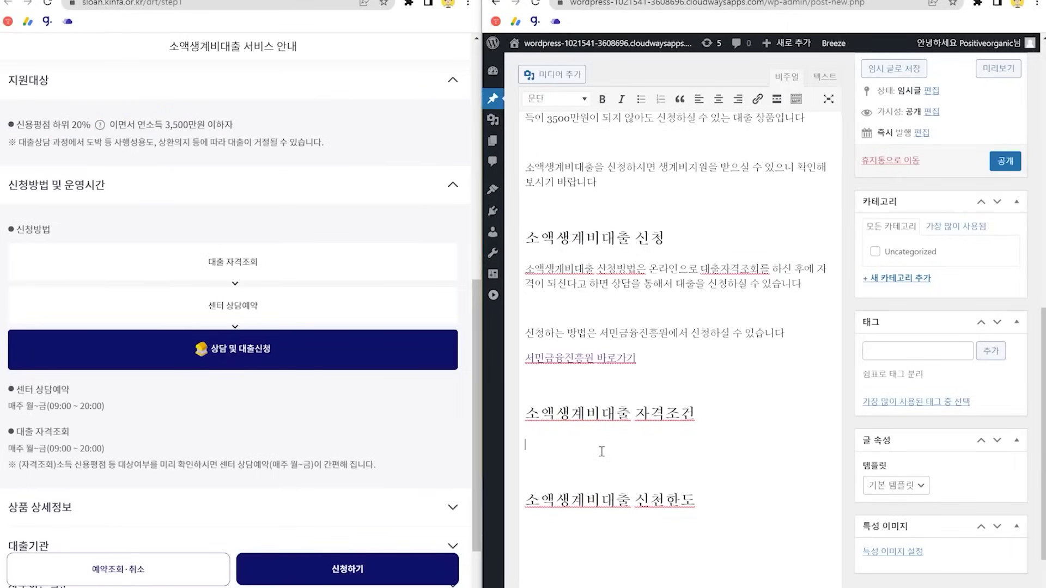
pyautogui.write('시ㄴ용')
pyautogui.write('점수 하위 2')
pyautogui.write('0%이신 분이라면')
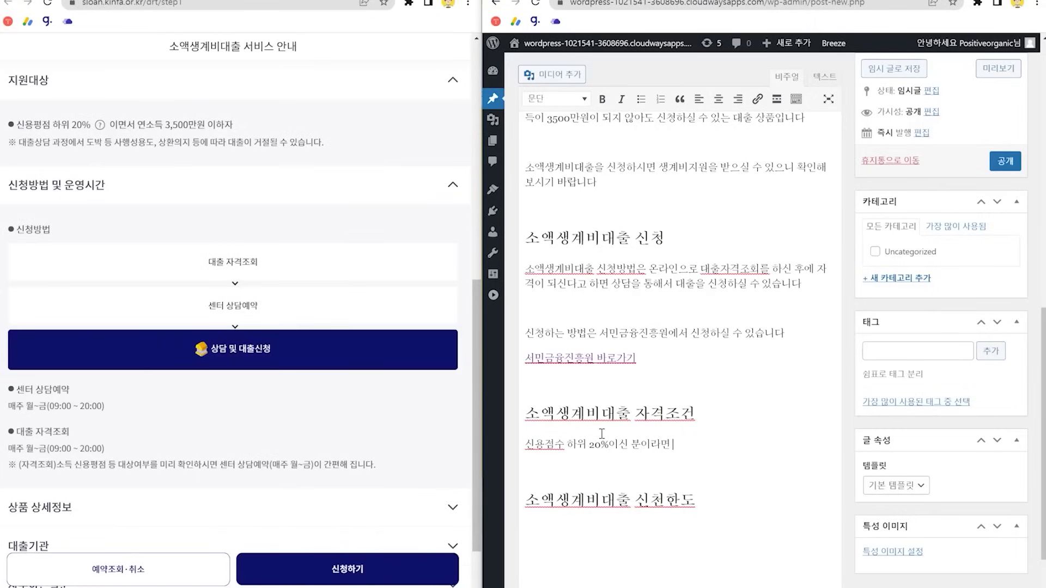
pyautogui.write(' 신청하실 수 있습니다')
pyautogui.click(614, 445)
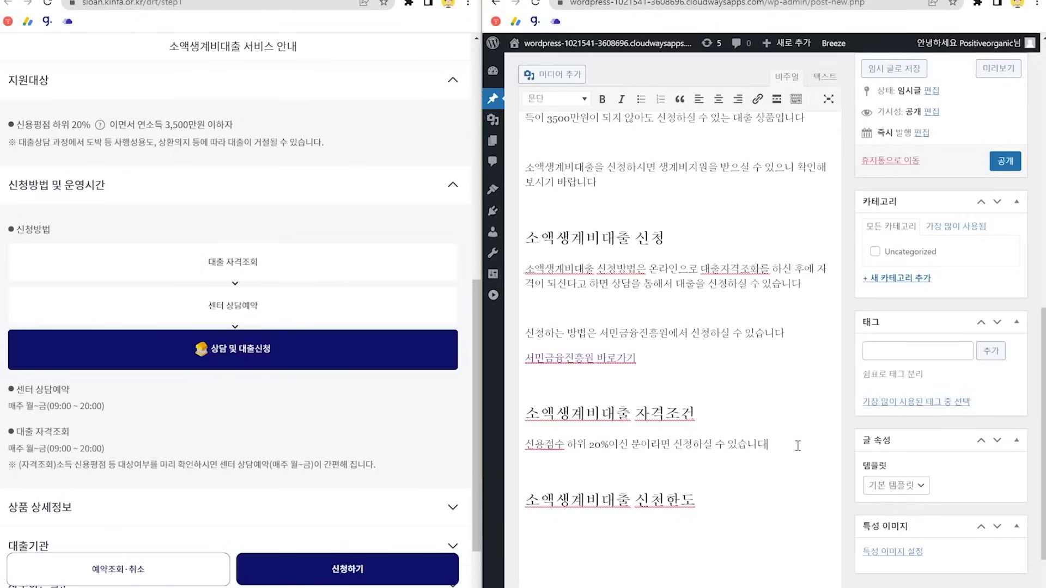
# Type two draft lines below the credit-score sentence, then delete them
pyautogui.press('Return')
pyautogui.press('Return')
pyautogui.write('되얘')
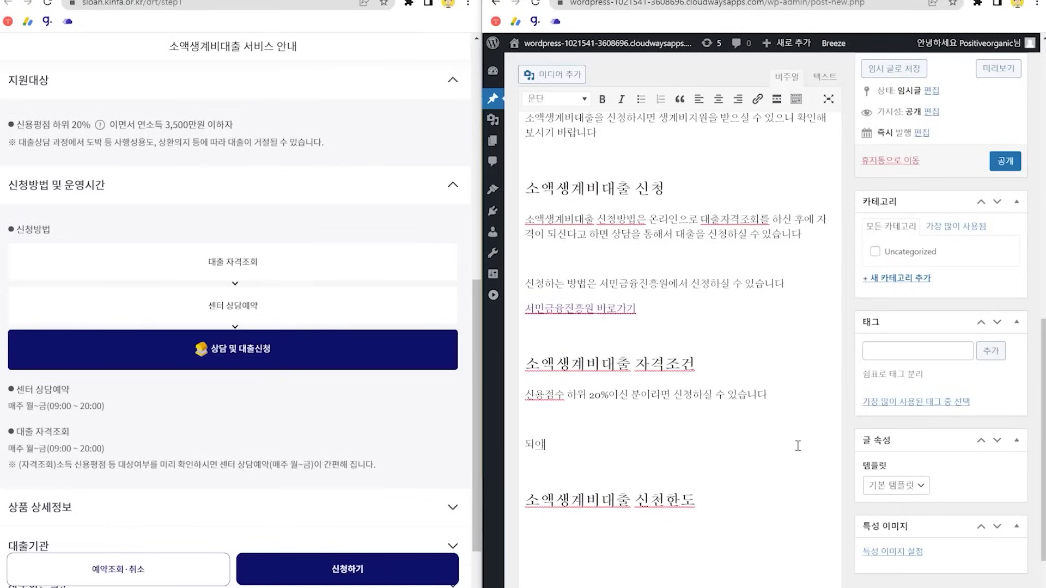
pyautogui.write('지만 할 수 있습니')
pyautogui.write('다')
pyautogui.press('Return')
pyautogui.write('이라면 하실 수')
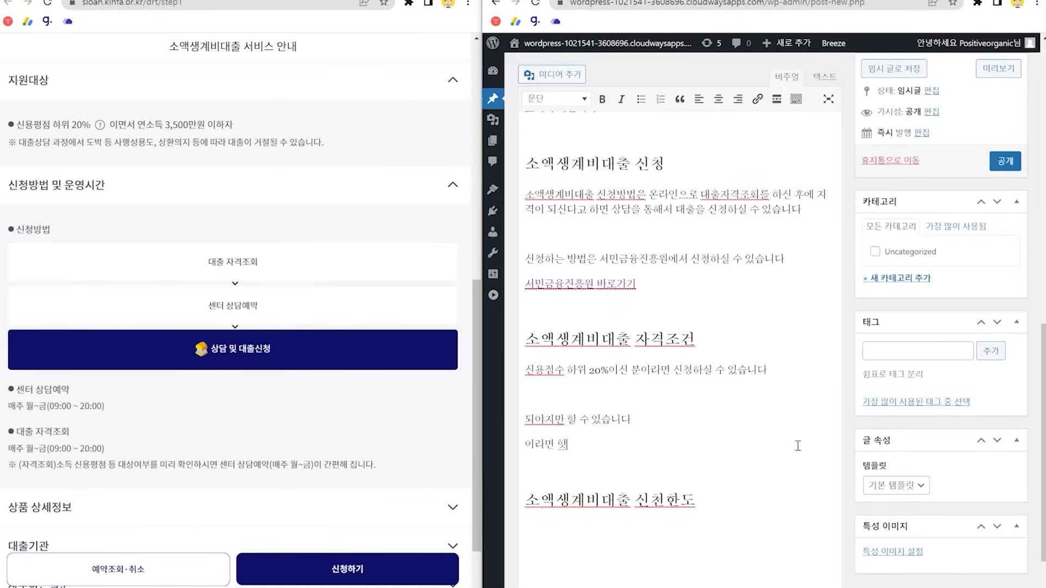
pyautogui.write(' 있습니다')
pyautogui.moveTo(647, 417); pyautogui.dragTo(528, 417)
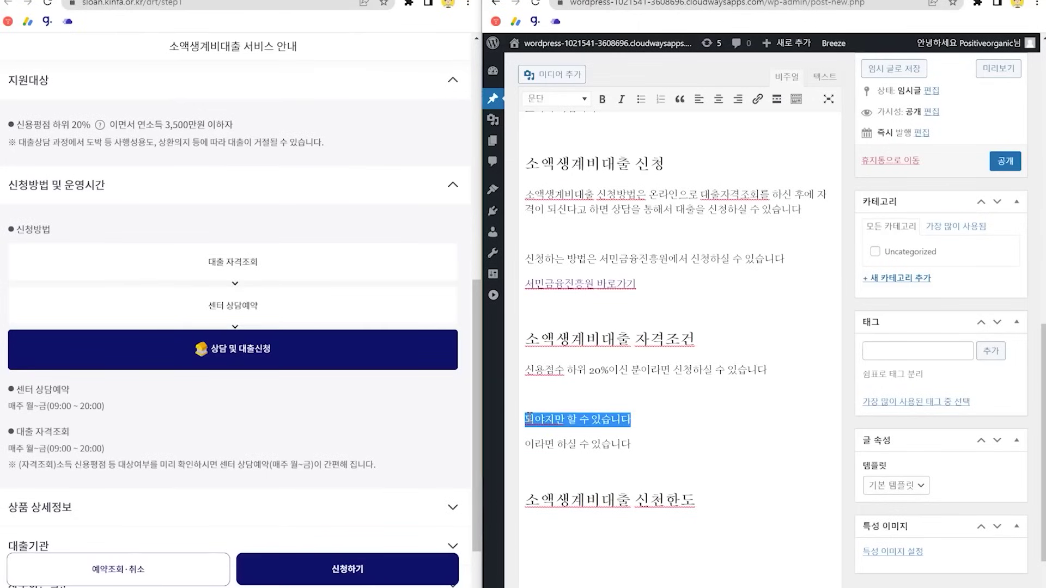
pyautogui.click(660, 417)
pyautogui.write('ㅐ')
pyautogui.moveTo(660, 417); pyautogui.dragTo(526, 419)
pyautogui.click(738, 467)
pyautogui.moveTo(632, 444); pyautogui.dragTo(525, 444)
pyautogui.click(657, 444)
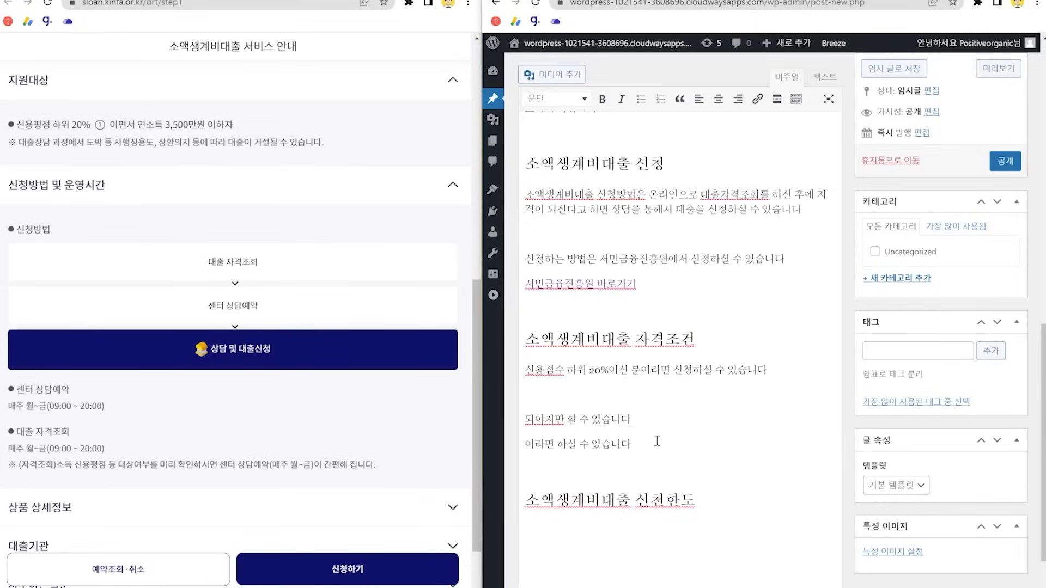
pyautogui.moveTo(657, 443); pyautogui.dragTo(519, 419)
pyautogui.press('BackSpace')
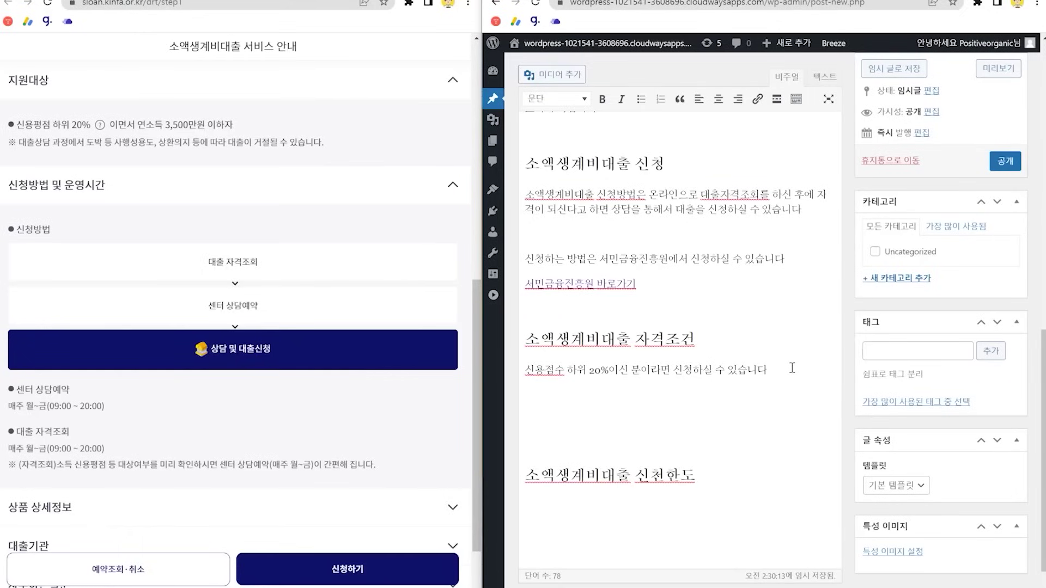
pyautogui.write('ㅐ')
# Add that annual income up to 3500만원 still qualifies, merging it into one paragraph
pyautogui.moveTo(567, 371); pyautogui.dragTo(674, 370)
pyautogui.click(729, 373)
pyautogui.press('BackSpace')
pyautogui.press('BackSpace')
pyautogui.press('BackSpace')
pyautogui.write('소득이')
pyautogui.write(' 3500 만원이하')
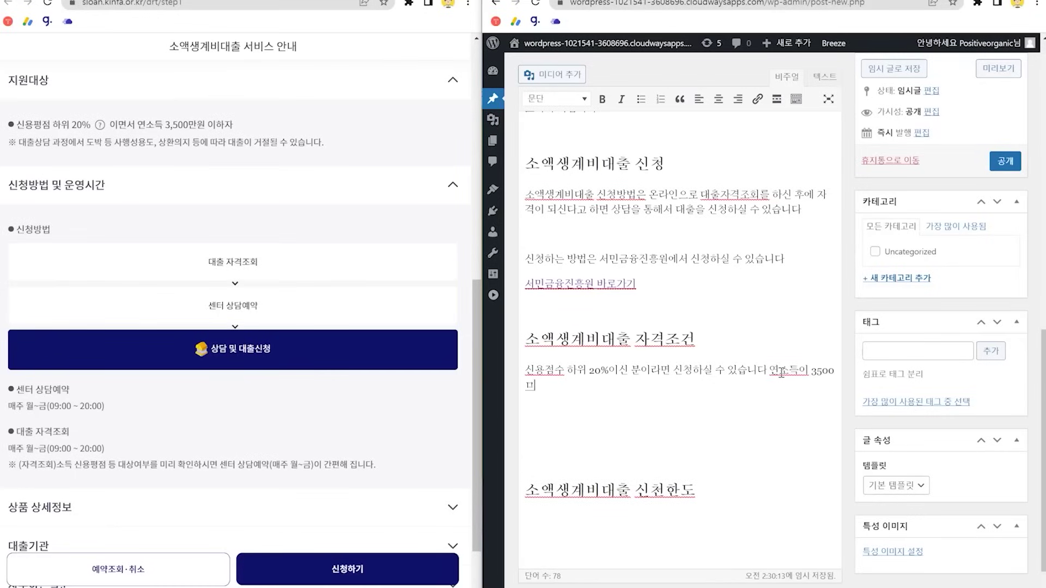
pyautogui.write('여야지만 신체')
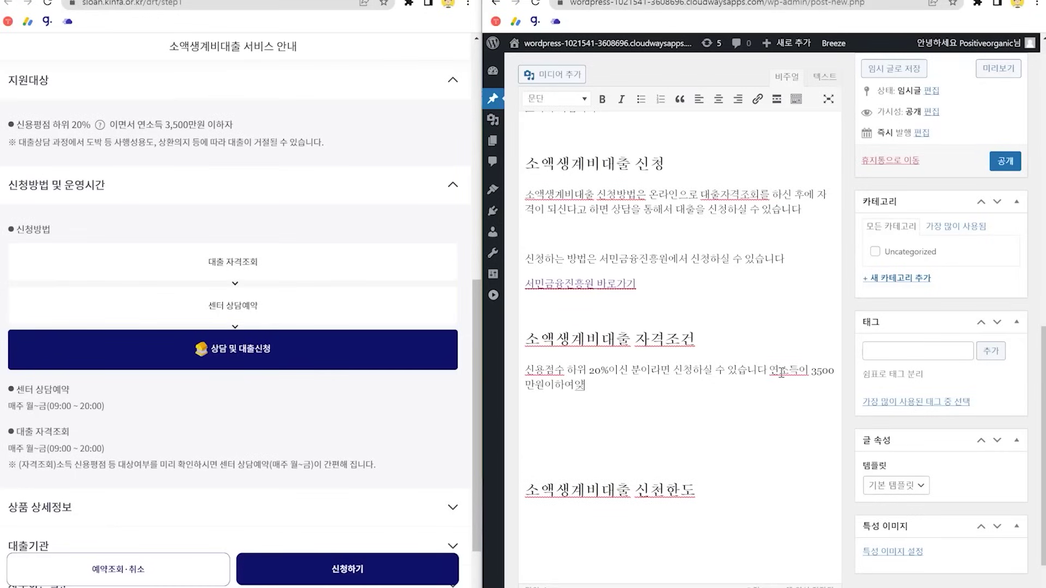
pyautogui.write('ㅇ허')
pyautogui.write(' 수 있습니다')
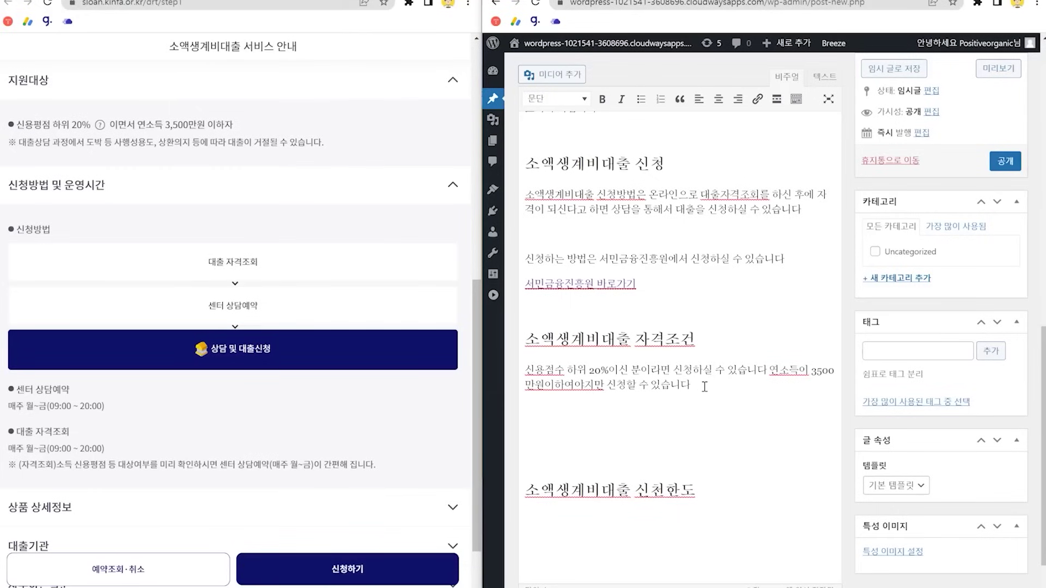
pyautogui.press('Return')
pyautogui.press('Return')
pyautogui.write('연소득이')
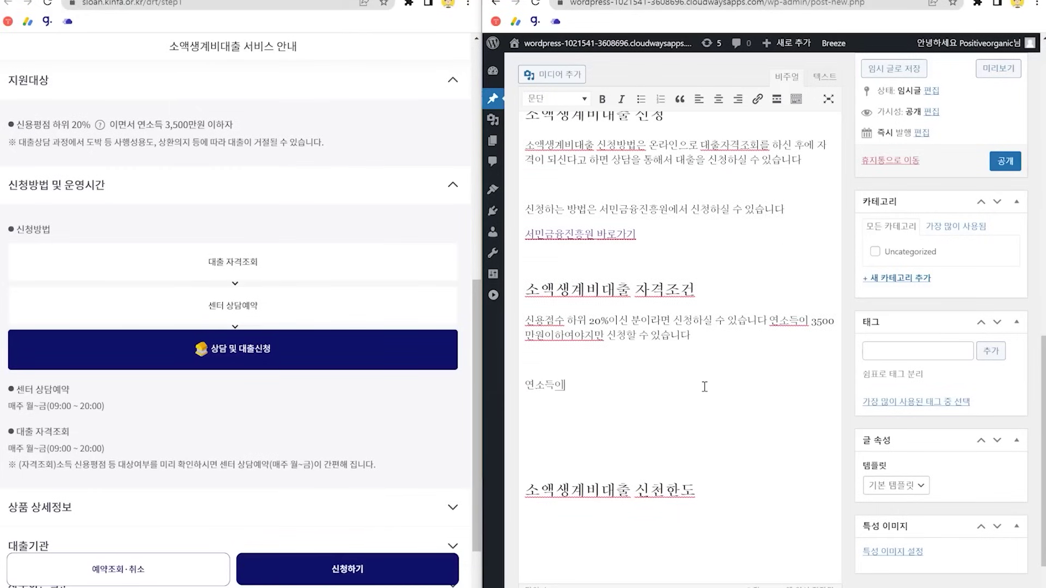
pyautogui.write(' 3500만원 이하라되')
pyautogui.press('BackSpace')
pyautogui.write('도 신청을 하실 수')
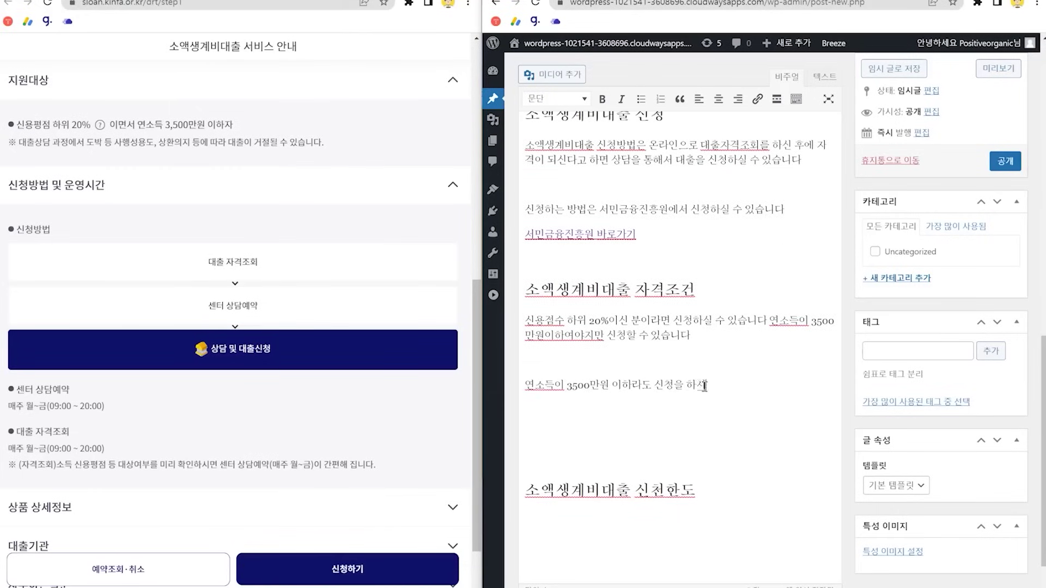
pyautogui.write(' 있습니다')
pyautogui.moveTo(770, 320); pyautogui.dragTo(790, 346)
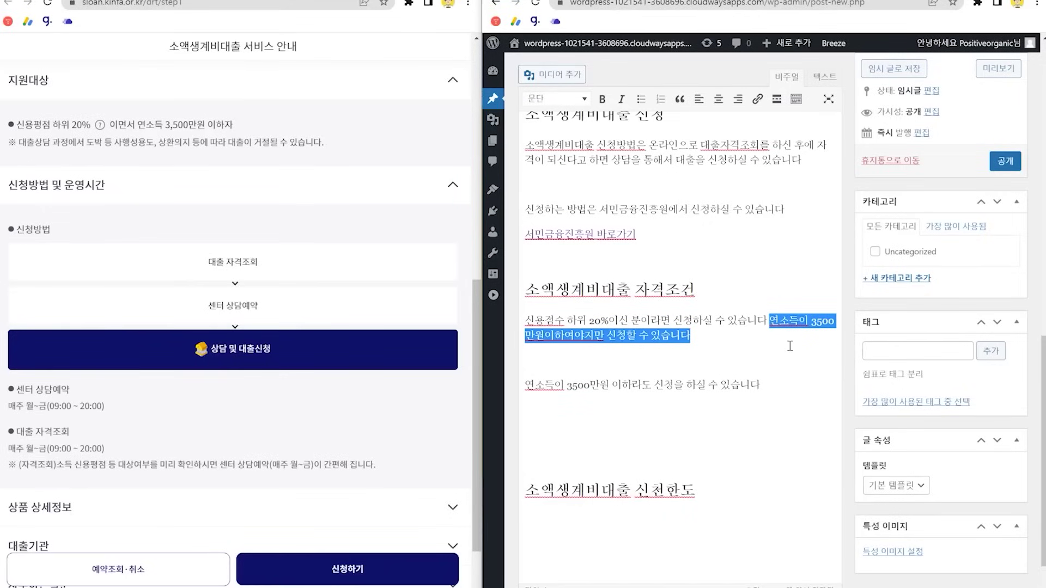
pyautogui.press('BackSpace')
pyautogui.press('Delete')
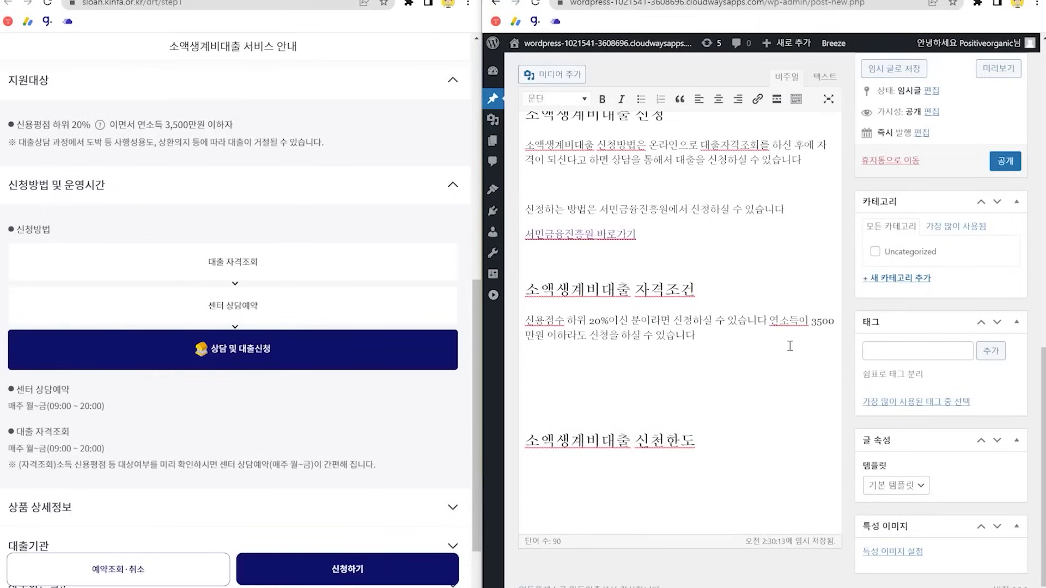
pyautogui.click(786, 340)
pyautogui.press('Return')
pyautogui.press('Return')
# Insert an [광고] placeholder with blank lines after the eligibility paragraph
pyautogui.write('[광고]')
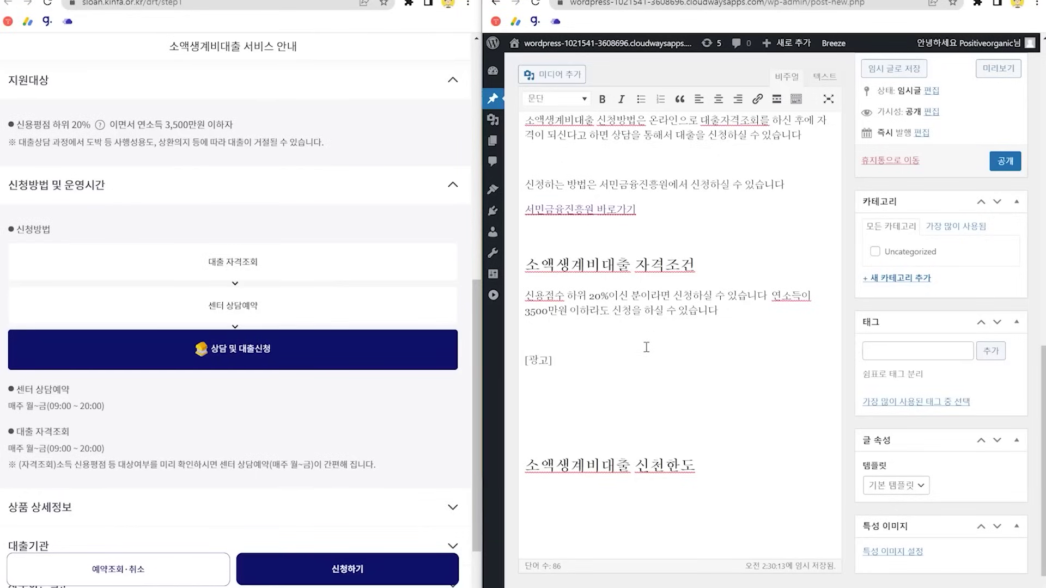
pyautogui.scroll(-1, 647, 347)
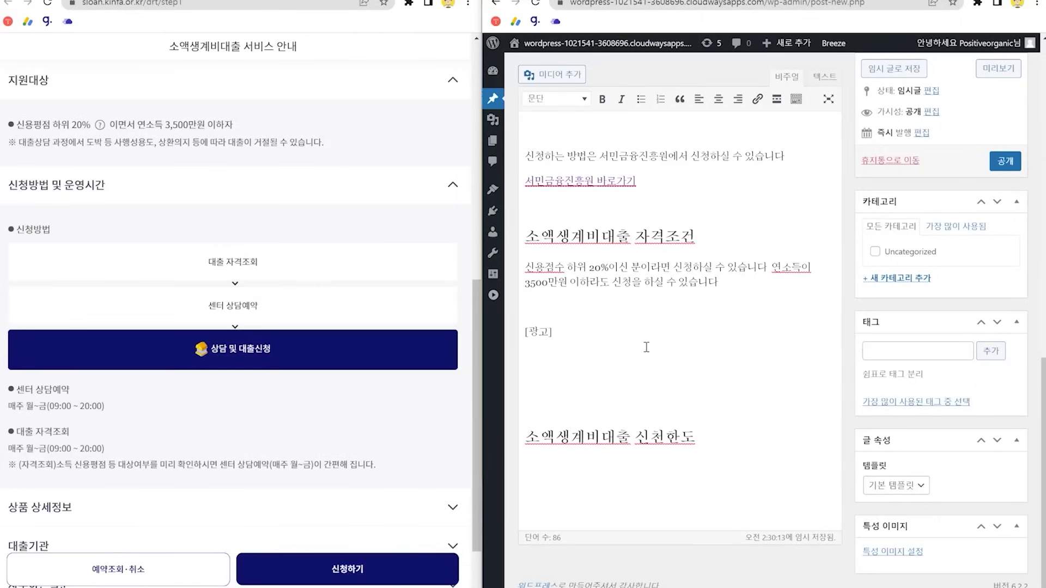
pyautogui.press('Return')
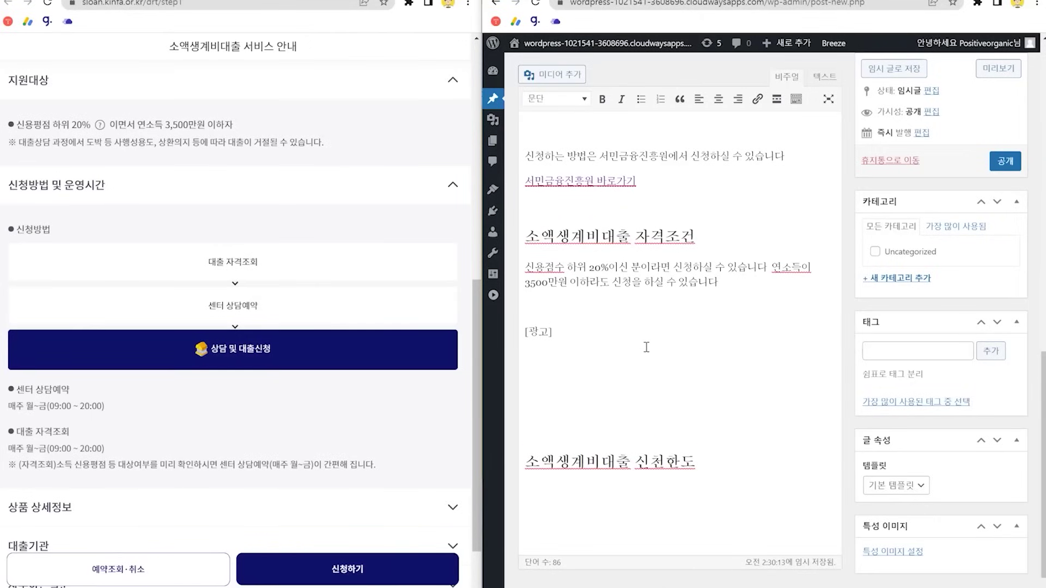
pyautogui.press('Return')
# Add that adults aged 19 or older can apply and invite readers to check 신청한도
pyautogui.write('지')
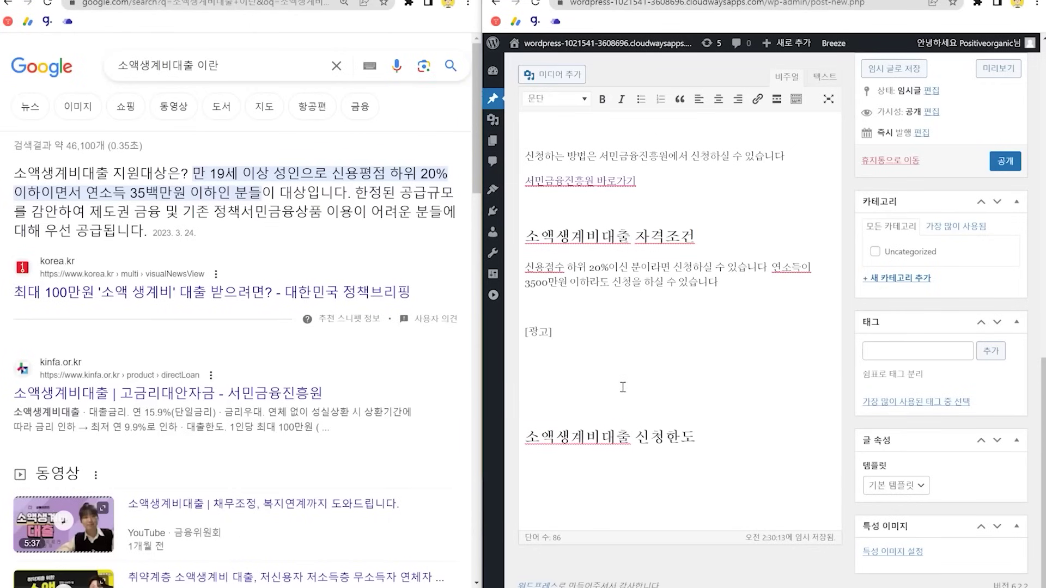
pyautogui.click(585, 381)
pyautogui.write('만 19세 이상의 성인일')
pyautogui.write('라면 신청 가능하니')
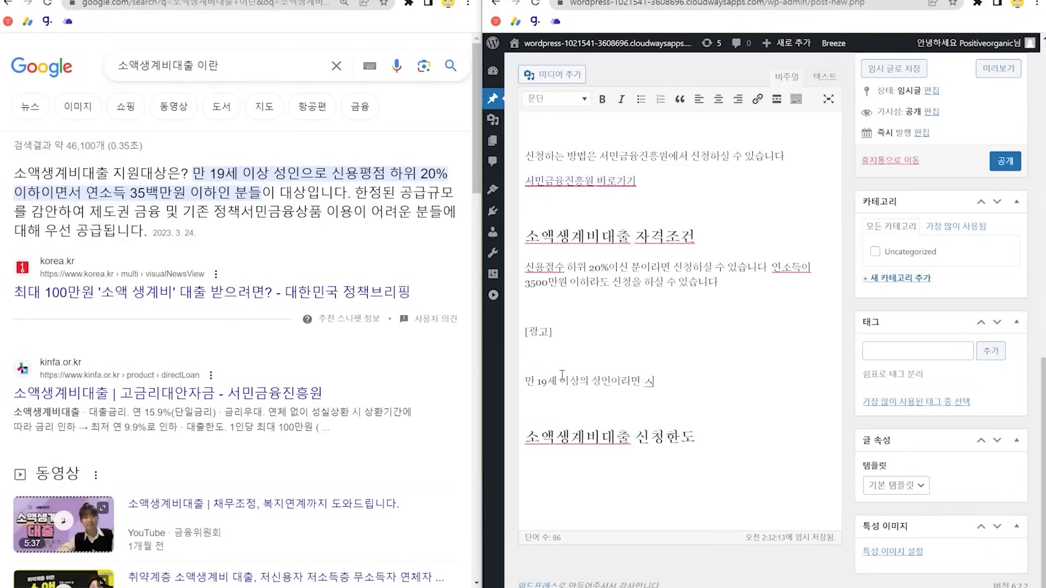
pyautogui.write(' 신청한도를 함께 알아보시기 발배')
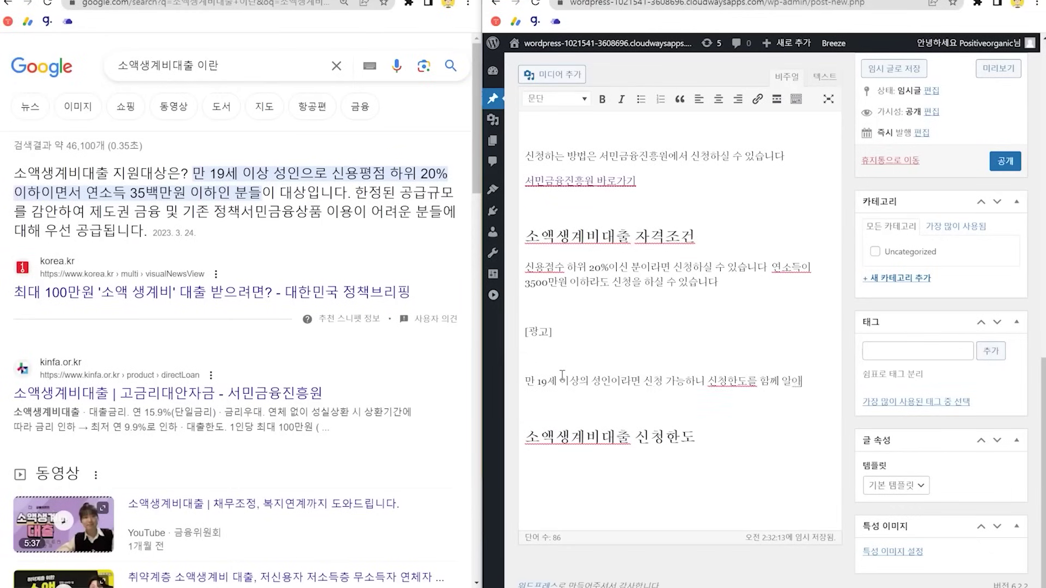
pyautogui.press('BackSpace')
pyautogui.press('BackSpace')
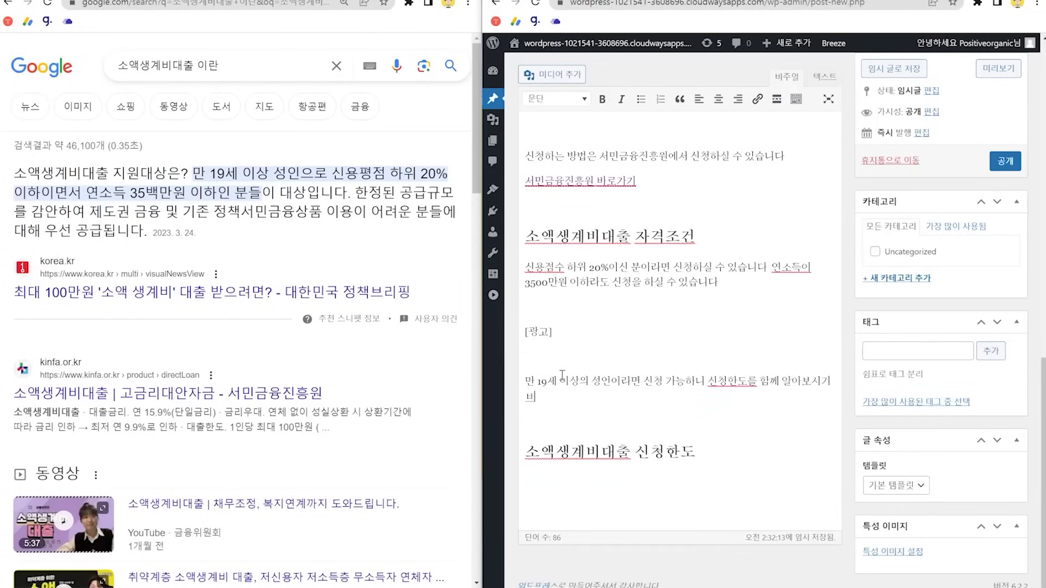
pyautogui.write('랍니다ㅣ')
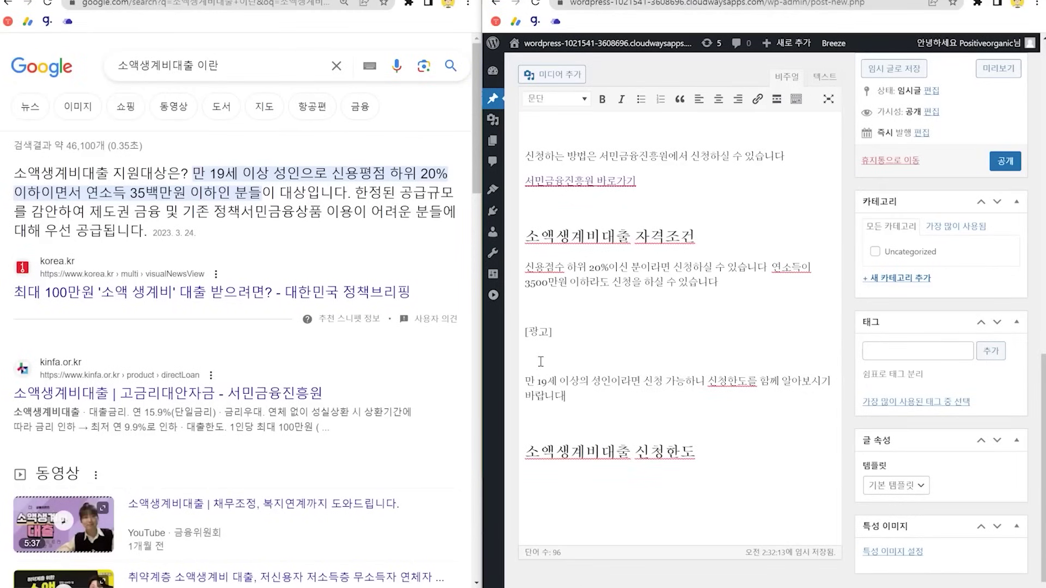
pyautogui.moveTo(528, 232); pyautogui.dragTo(762, 279)
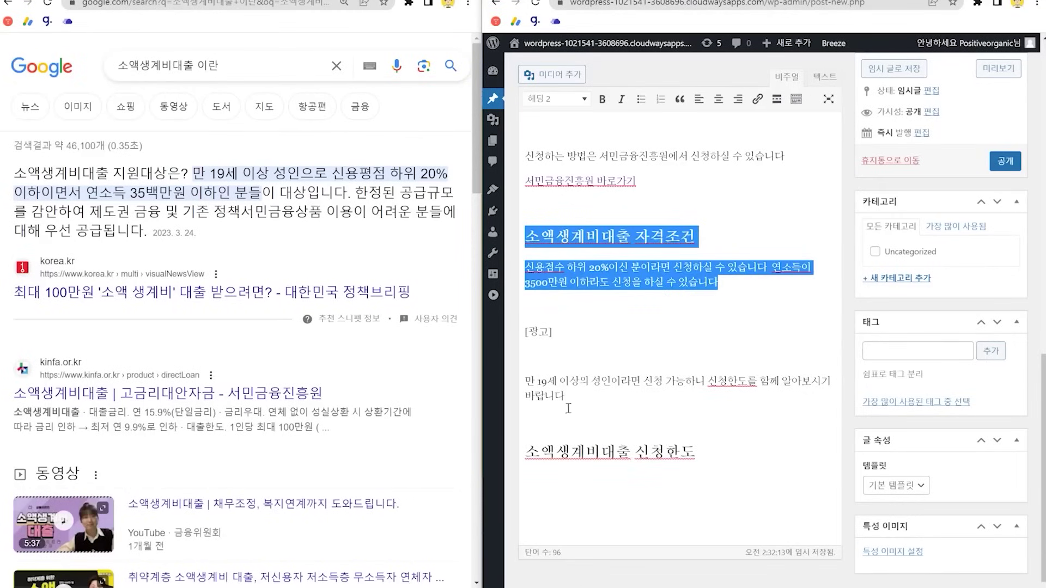
# Review the 만 19세 paragraph and 신청한도 heading by selecting and deselecting their text
pyautogui.click(530, 383)
pyautogui.moveTo(525, 381); pyautogui.dragTo(576, 398)
pyautogui.click(539, 262)
pyautogui.click(523, 236)
pyautogui.moveTo(736, 451); pyautogui.dragTo(541, 452)
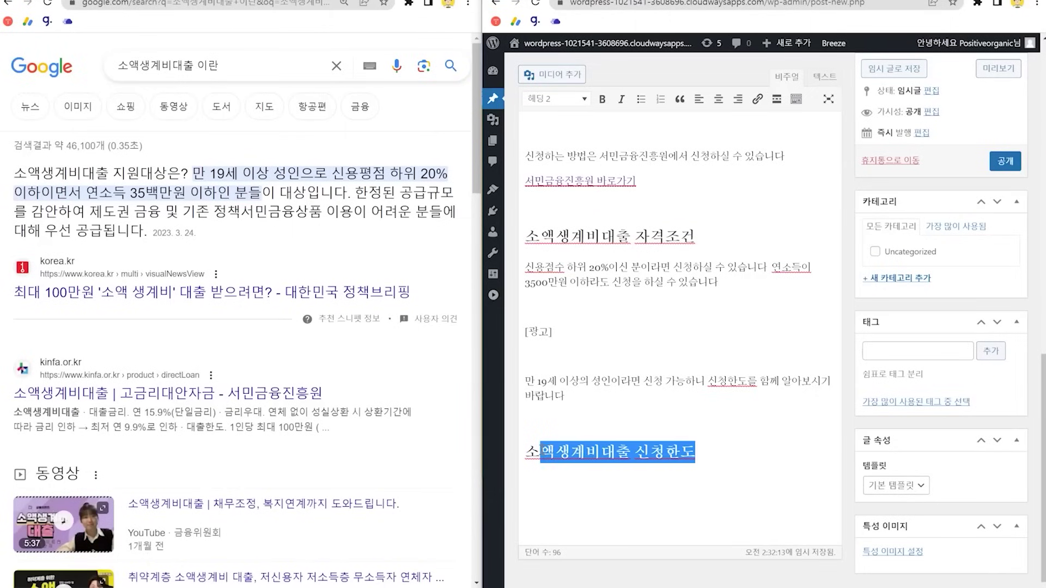
pyautogui.click(578, 412)
pyautogui.click(587, 393)
pyautogui.moveTo(710, 381); pyautogui.dragTo(792, 381)
pyautogui.click(678, 402)
pyautogui.moveTo(653, 403); pyautogui.dragTo(522, 391)
pyautogui.tripleClick(521, 391)
pyautogui.click(760, 376)
# Check the application section and 서민금융진흥원 바로가기 link line, returning to the line under [광고]
pyautogui.scroll(3, 759, 376)
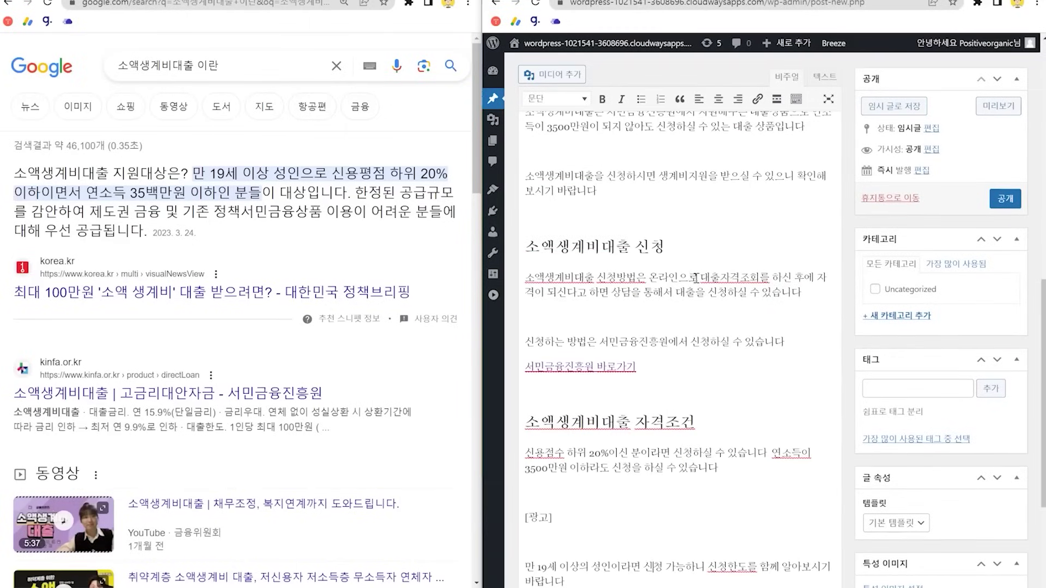
pyautogui.moveTo(722, 276); pyautogui.dragTo(785, 278)
pyautogui.click(703, 293)
pyautogui.scroll(-2, 667, 346)
pyautogui.tripleClick(582, 304)
pyautogui.click(595, 387)
pyautogui.scroll(-2, 630, 469)
pyautogui.click(584, 363)
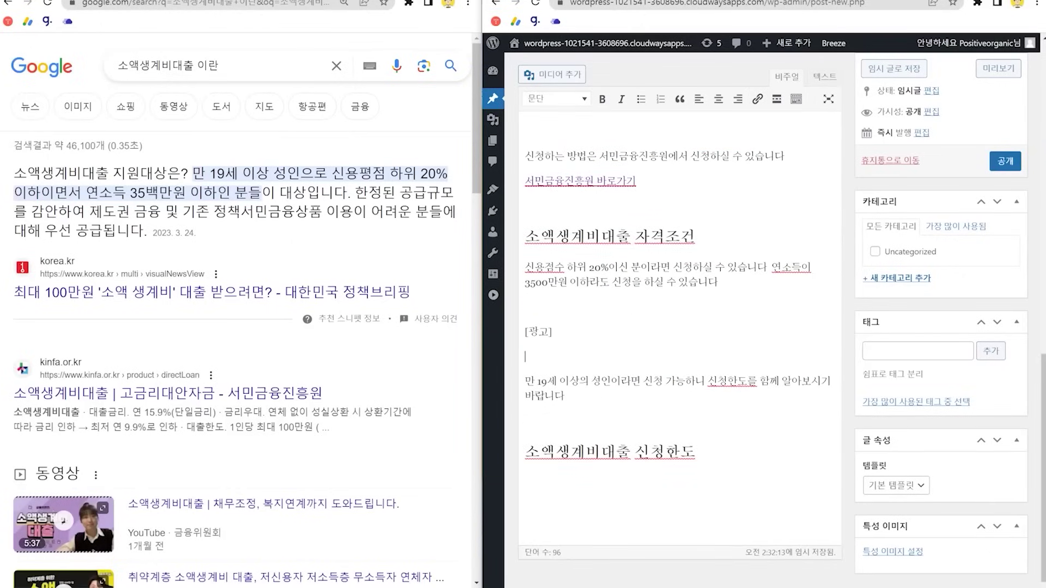
# Maximize the browser window over the post editor and open a blank new tab
pyautogui.press('super+Up')
pyautogui.scroll(5, 168, 240)
pyautogui.scroll(-1, 216, 239)
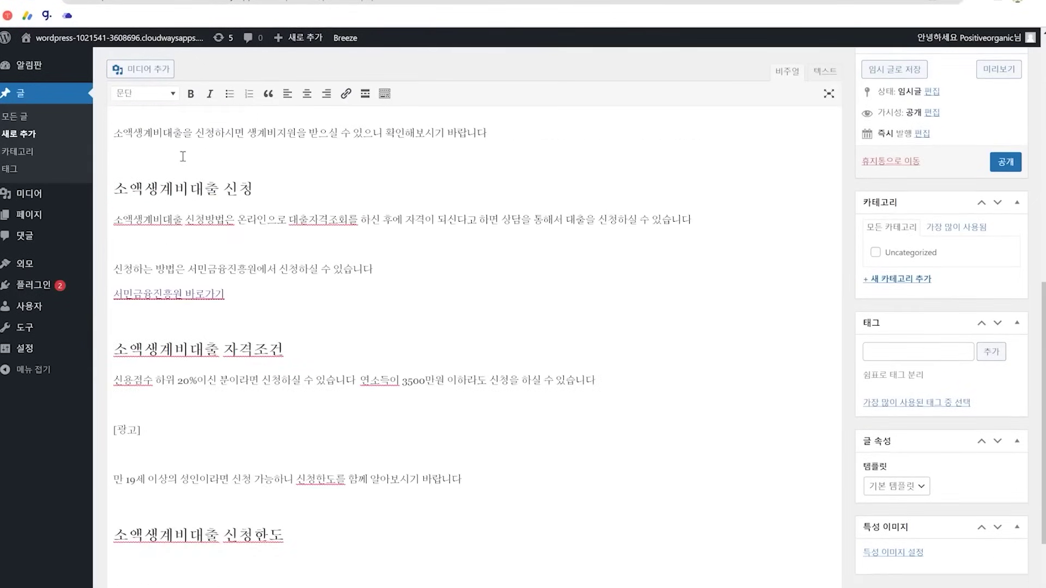
pyautogui.scroll(5, 214, 262)
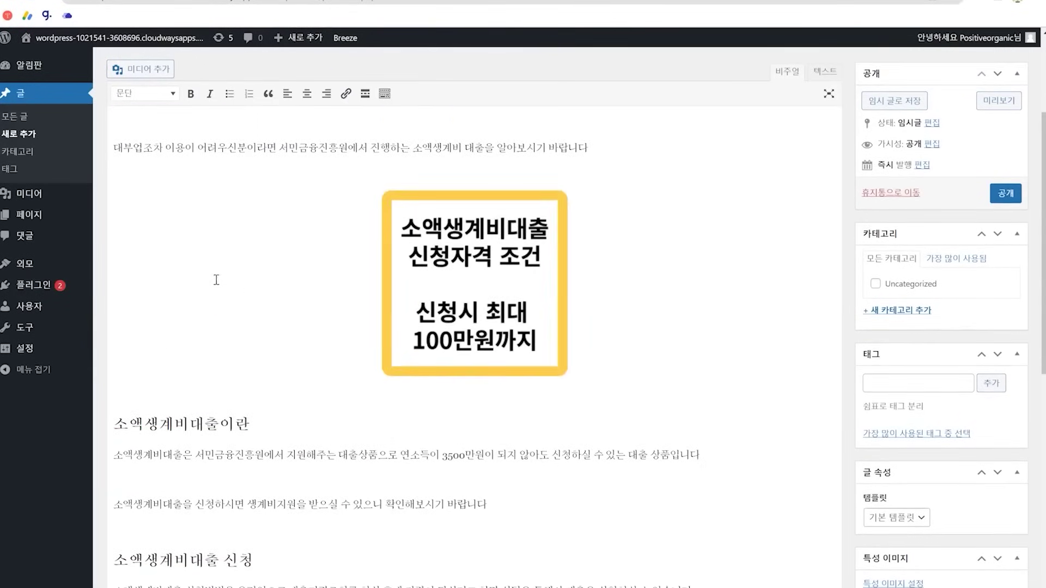
pyautogui.hotkey('ctrl', 't')
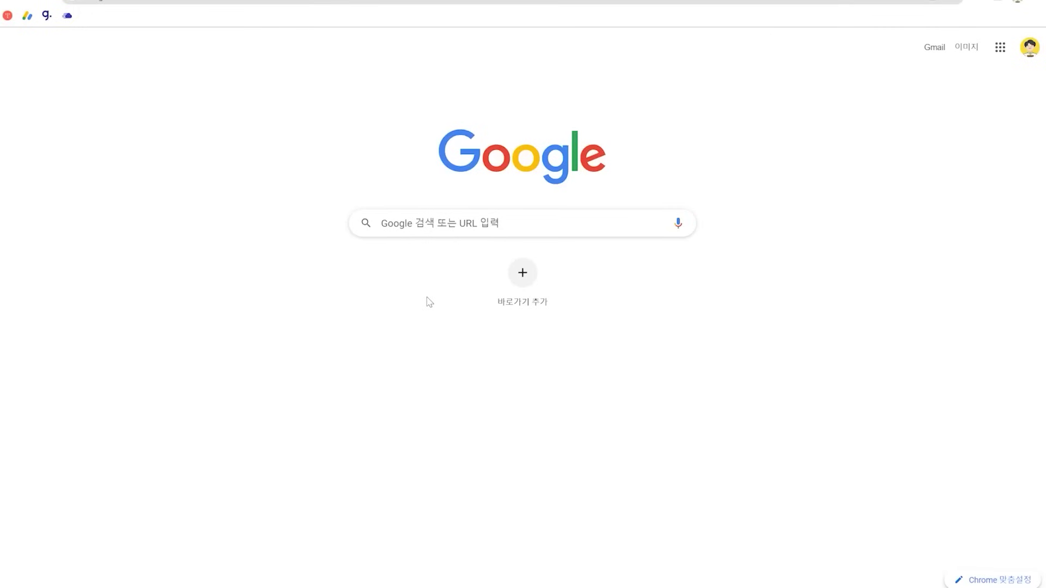
# Search Google for '구글 애드센스' and open the official AdSense site
pyautogui.click(478, 225)
pyautogui.write('구')
pyautogui.press('BackSpace')
pyautogui.write('구글')
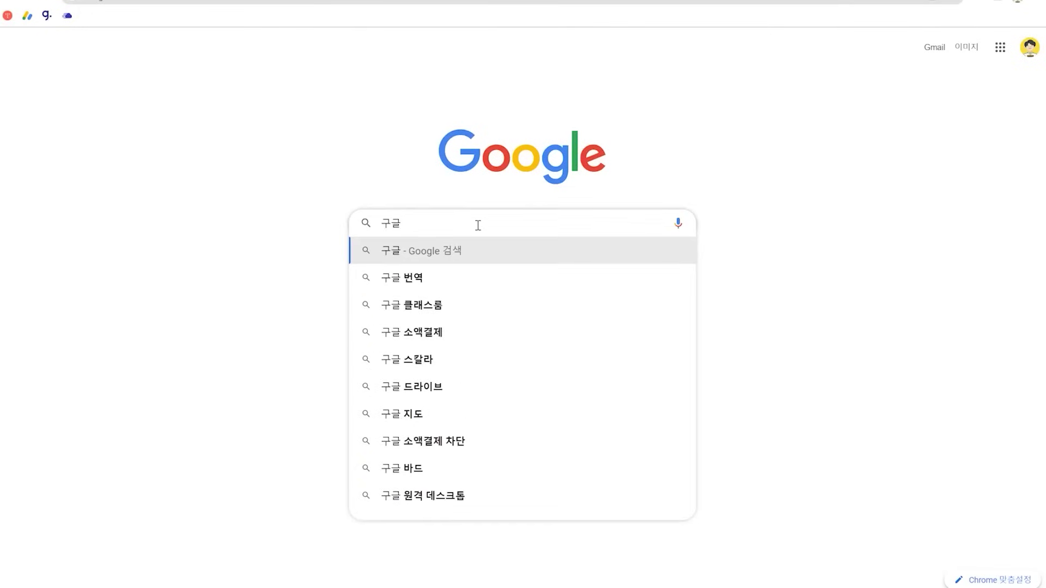
pyautogui.write(' 애드센스')
pyautogui.press('Return')
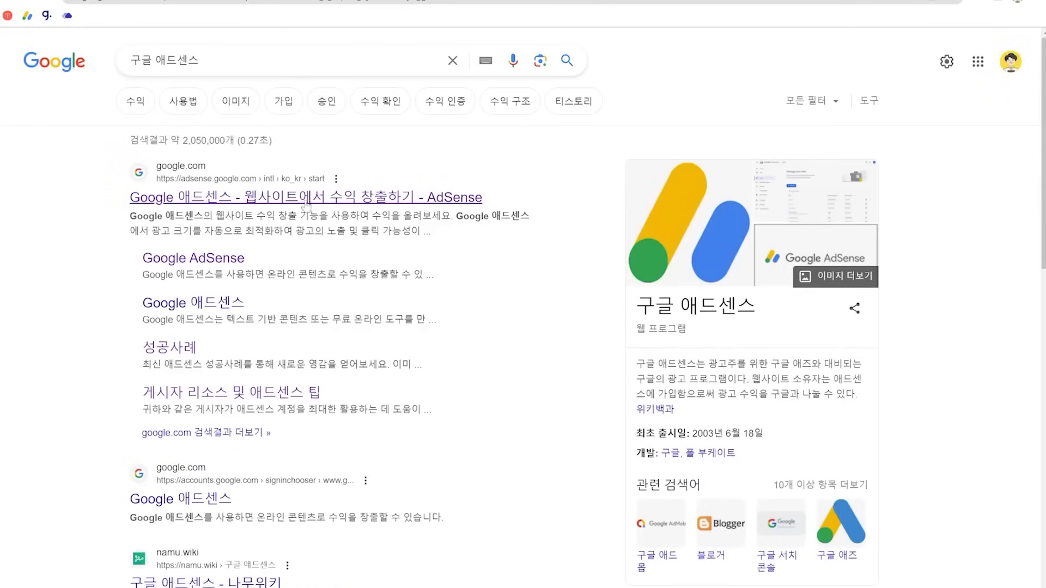
pyautogui.click(368, 203)
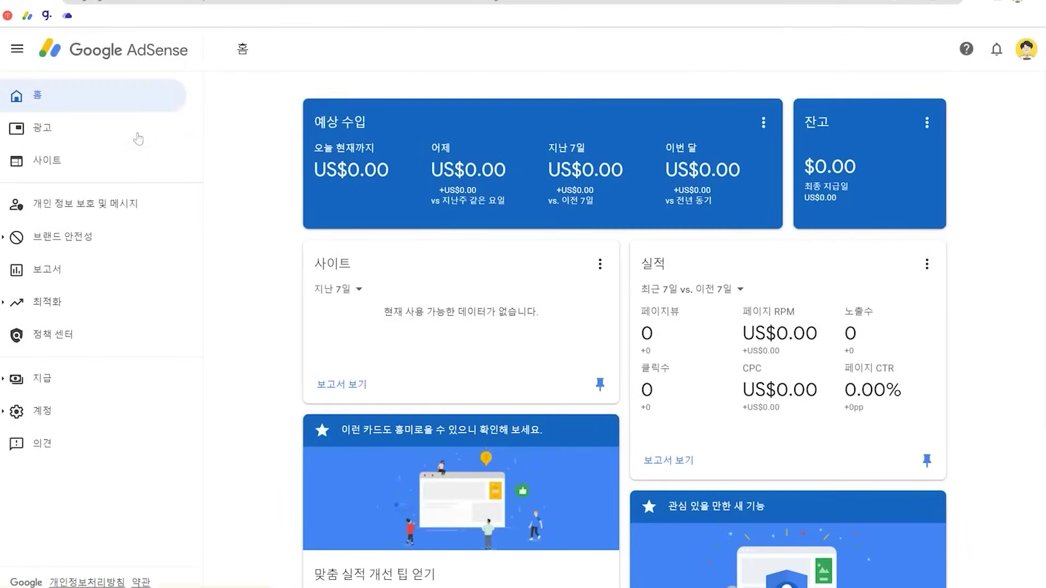
# Go to 광고 › 광고 단위 기준 in AdSense and start a new 디스플레이 광고 unit
pyautogui.click(75, 135)
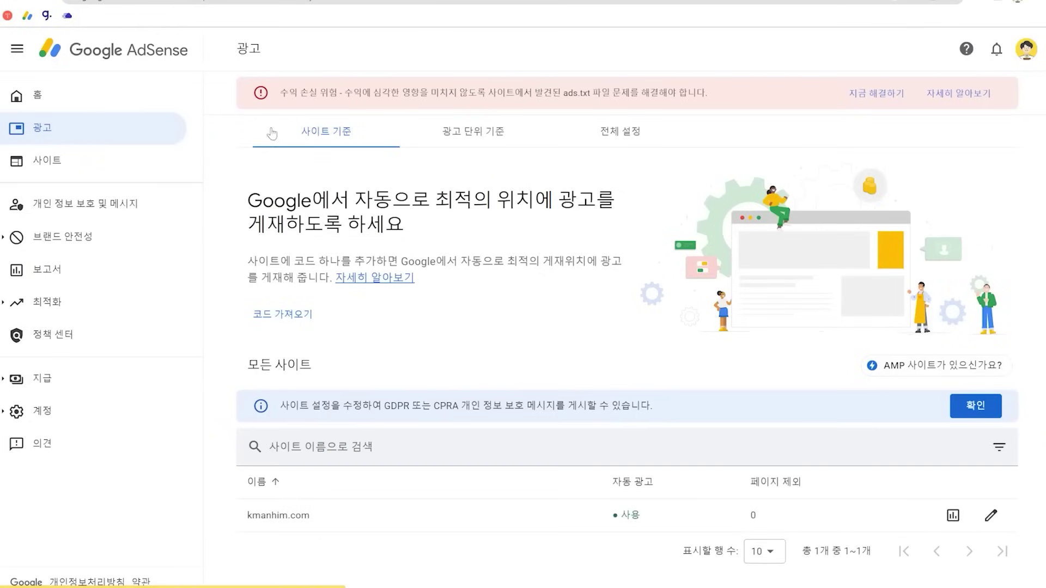
pyautogui.click(494, 136)
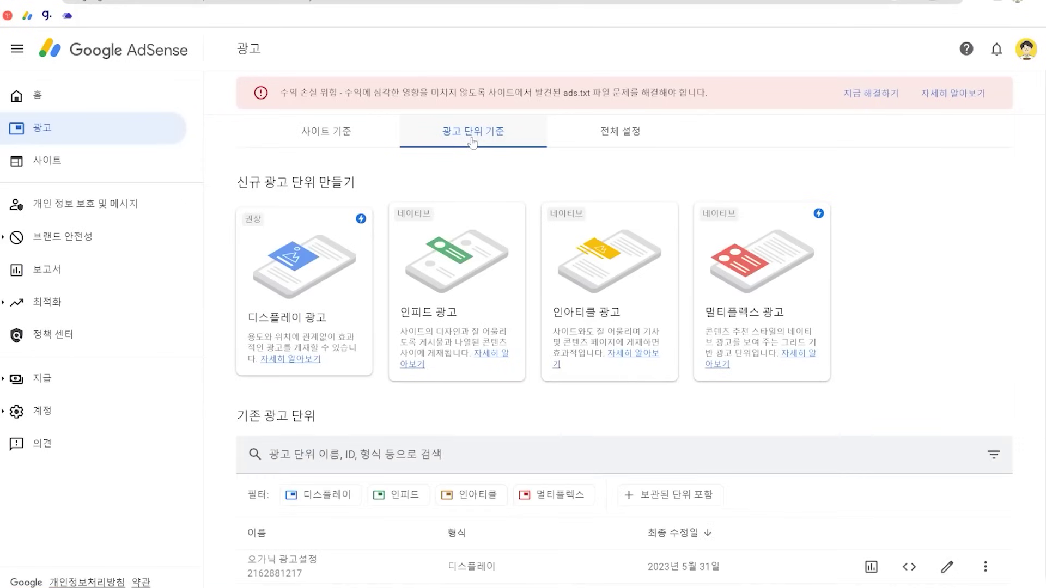
pyautogui.click(464, 133)
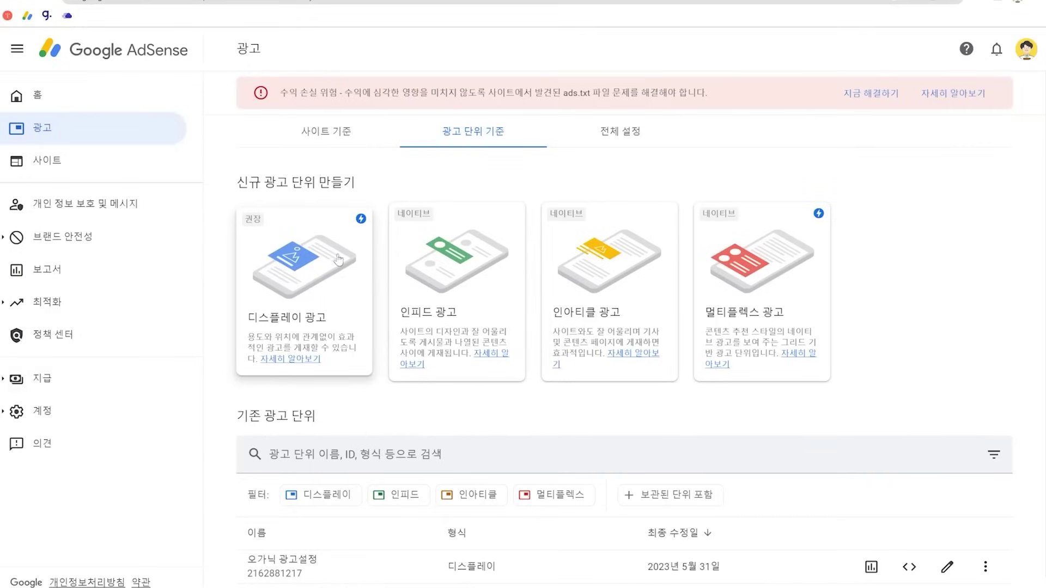
pyautogui.click(306, 280)
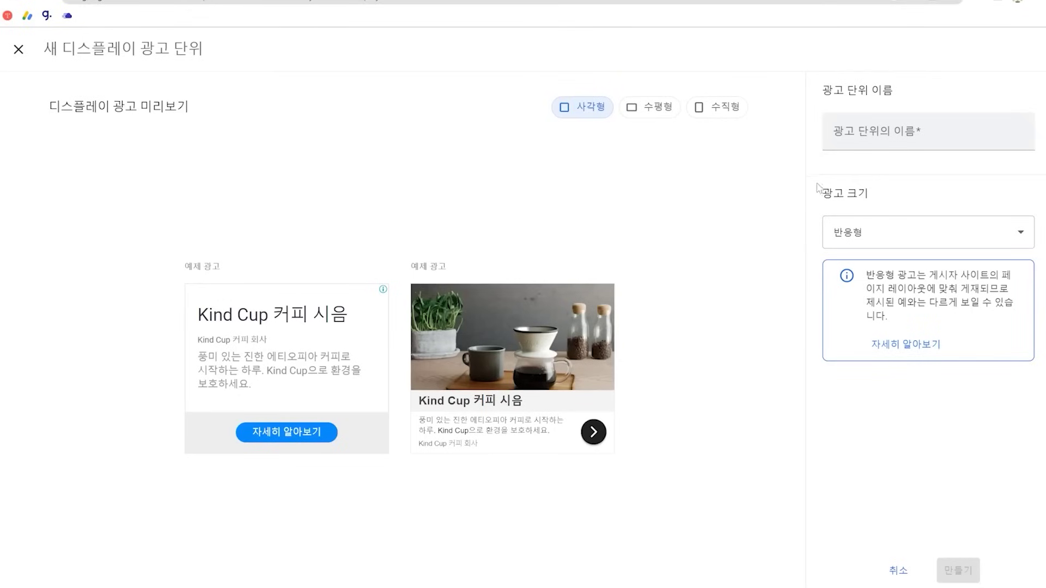
pyautogui.click(889, 134)
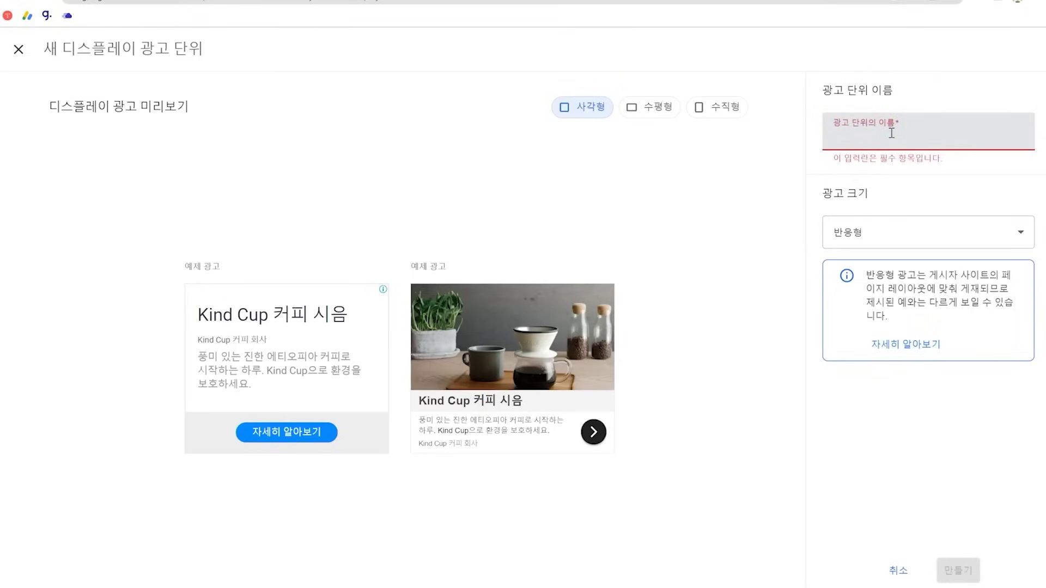
# Name the new display ad unit '[디스플레이 광고] 반응형 워드프레스 본문', keeping the responsive size
pyautogui.write('ㅇ')
pyautogui.press('BackSpace')
pyautogui.write('ㅇ')
pyautogui.press('BackSpace')
pyautogui.write('[디스플')
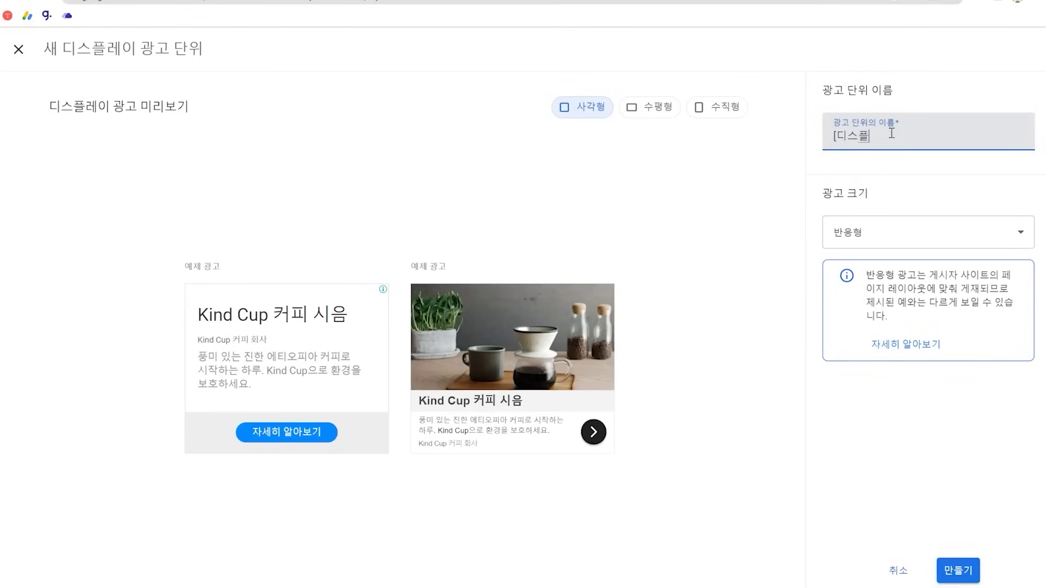
pyautogui.write('레이 광고]')
pyautogui.click(872, 233)
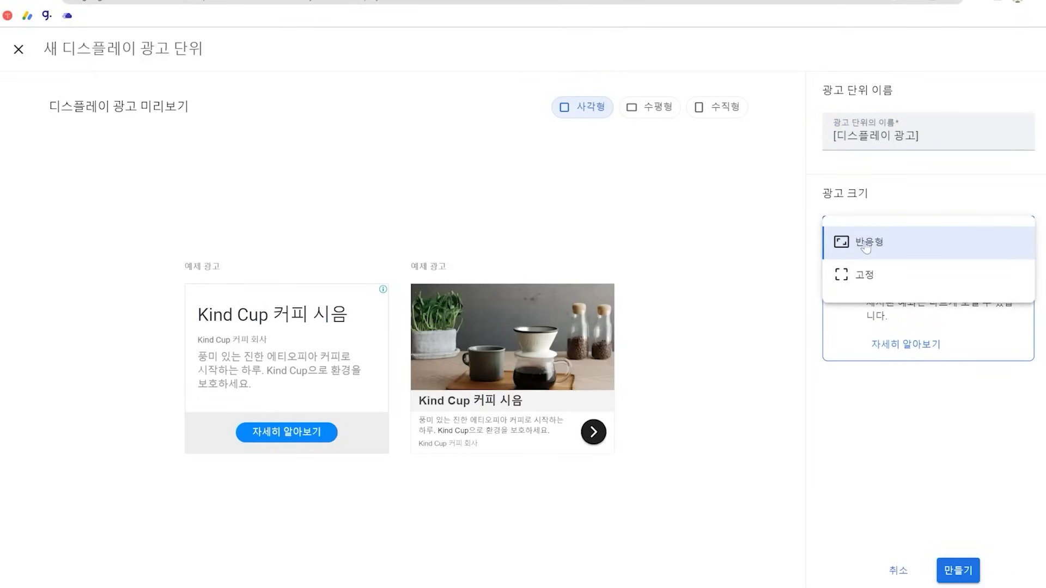
pyautogui.click(866, 242)
pyautogui.click(960, 142)
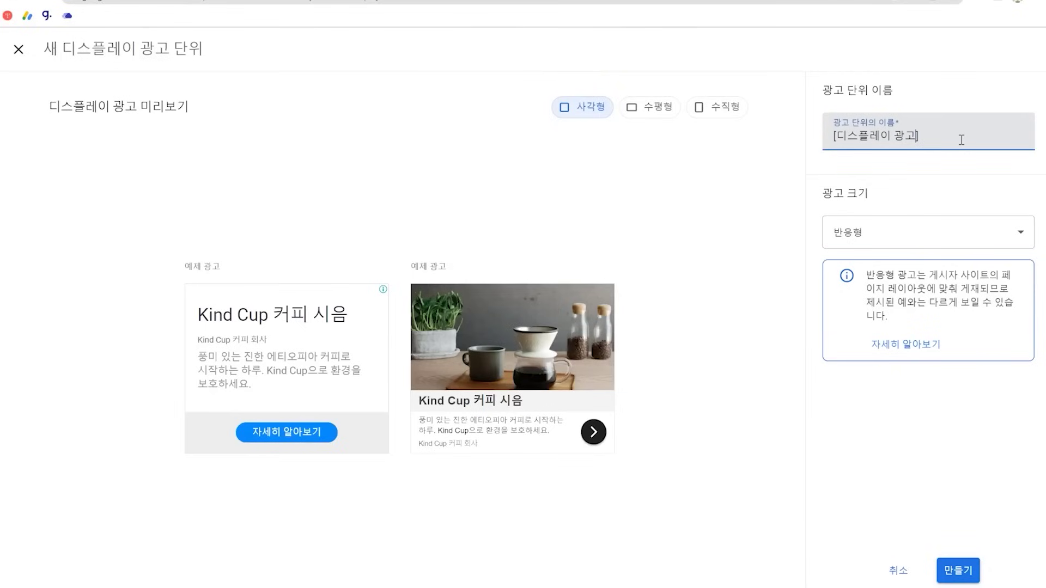
pyautogui.write('반응형 ㅅ')
pyautogui.press('BackSpace')
pyautogui.write('워드프레스')
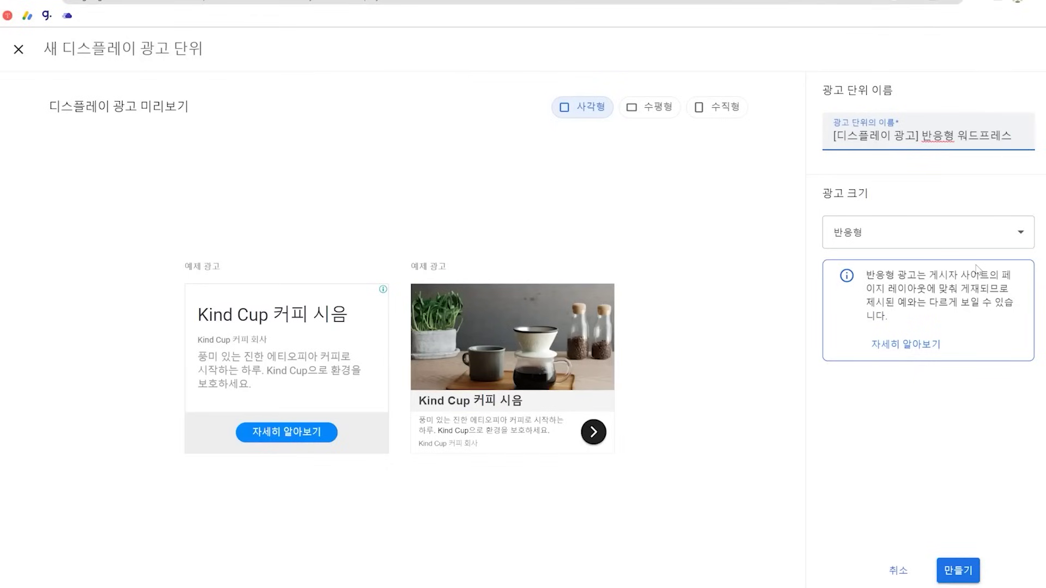
pyautogui.write(' 본문')
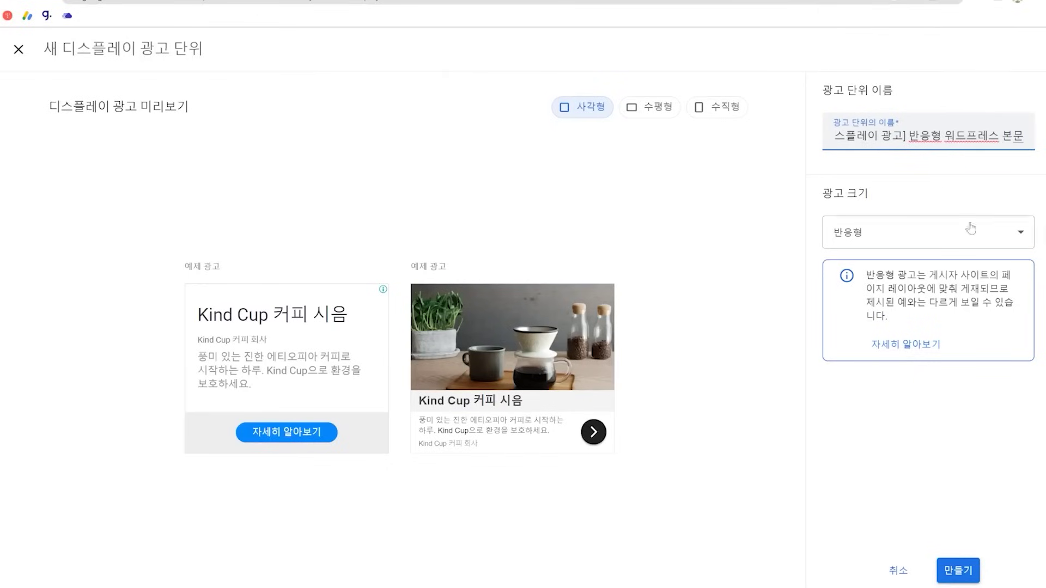
pyautogui.moveTo(902, 137); pyautogui.dragTo(1005, 164)
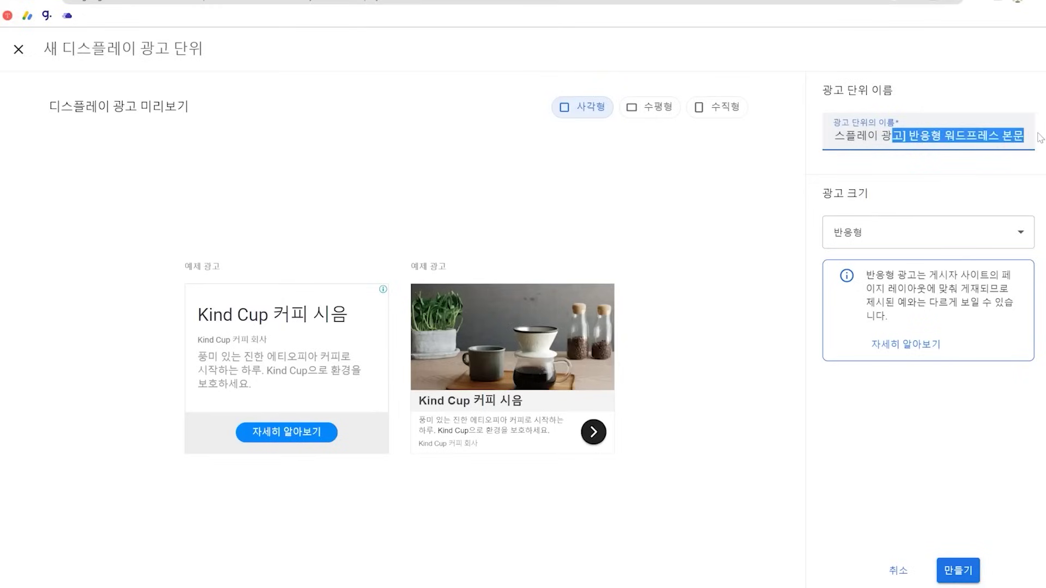
# Create the ad unit, copy its code and return to the WordPress tab
pyautogui.click(967, 575)
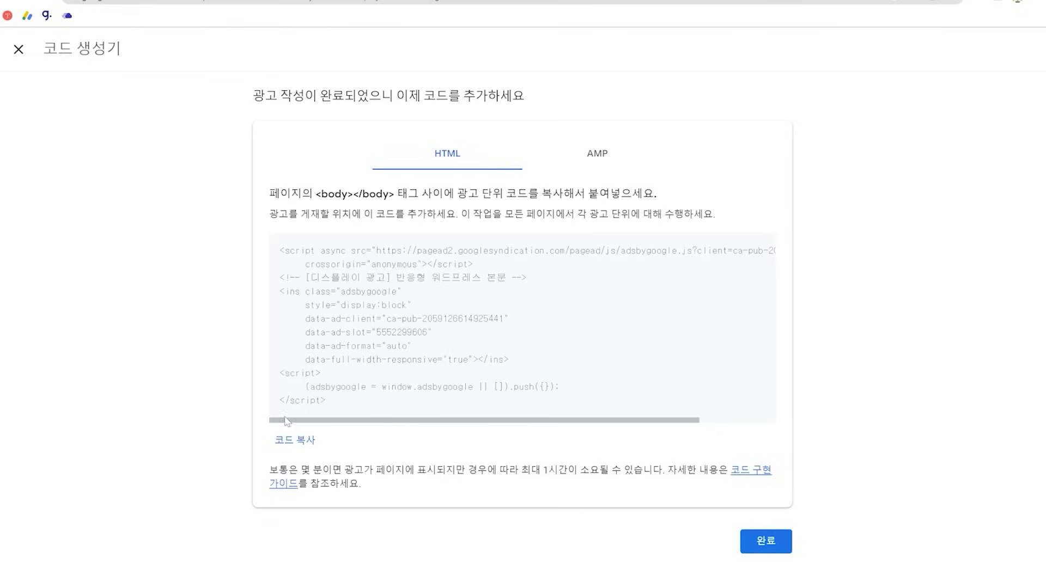
pyautogui.click(292, 449)
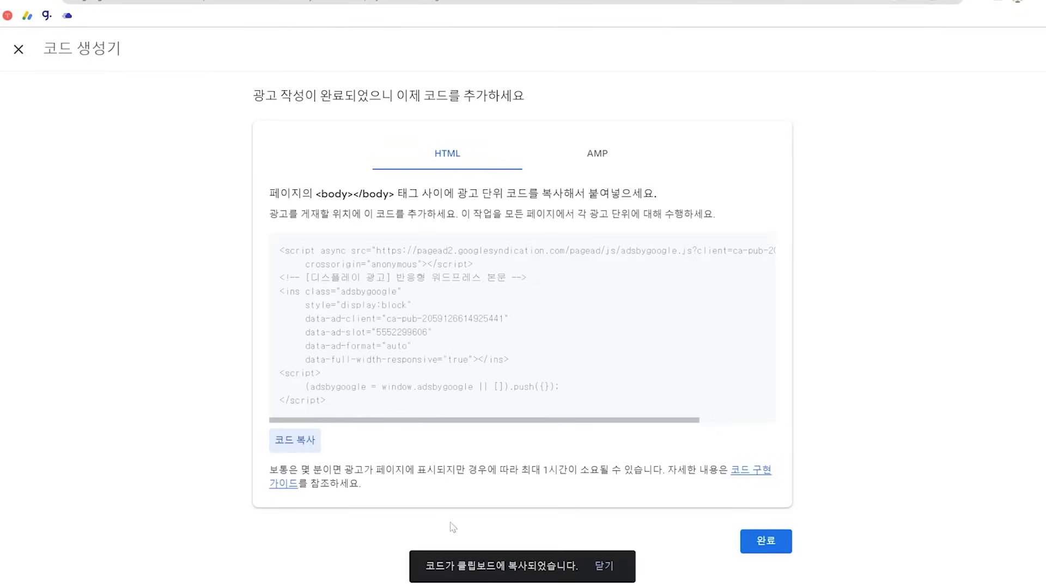
pyautogui.hotkey('ctrl', 'Tab')
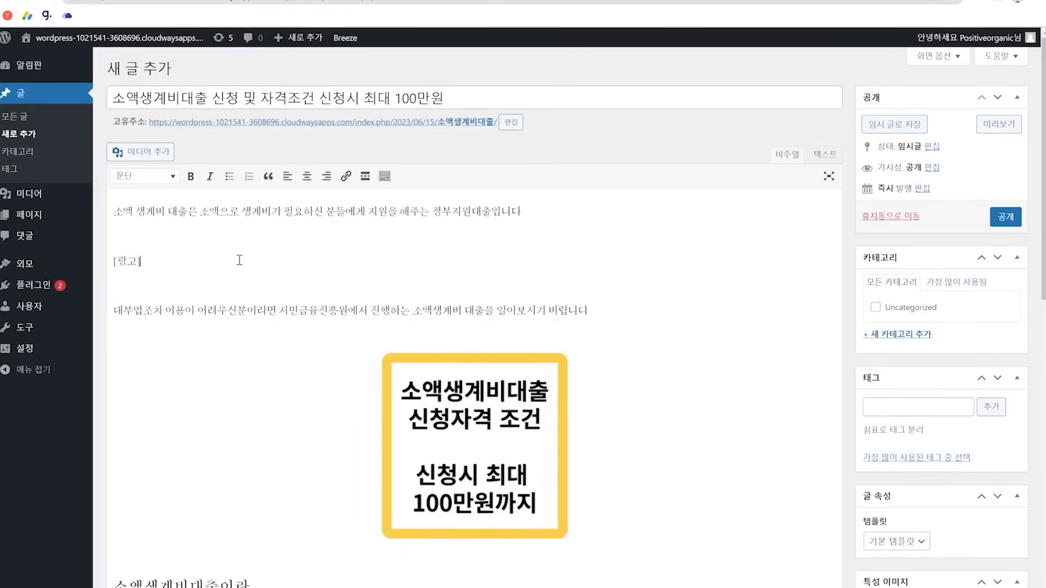
# Switch the post editor to the Text (HTML) view and locate the first [광고] placeholder
pyautogui.moveTo(141, 261); pyautogui.dragTo(121, 260)
pyautogui.click(302, 281)
pyautogui.click(823, 157)
pyautogui.click(161, 254)
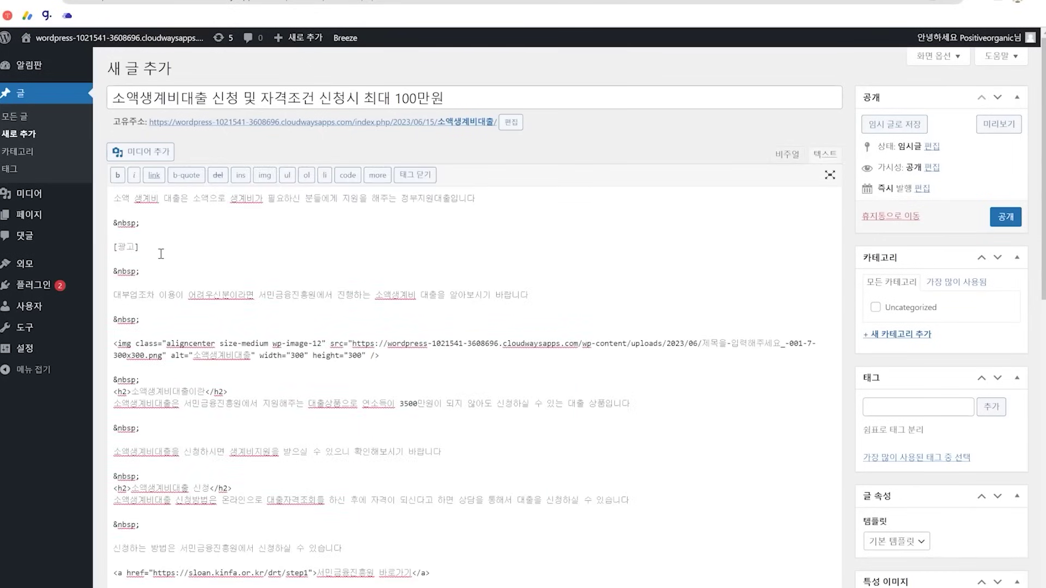
pyautogui.moveTo(140, 247); pyautogui.dragTo(116, 249)
pyautogui.click(267, 252)
pyautogui.moveTo(119, 259); pyautogui.dragTo(110, 252)
pyautogui.hotkey('ctrl', '+')
pyautogui.hotkey('ctrl', '+')
pyautogui.click(341, 306)
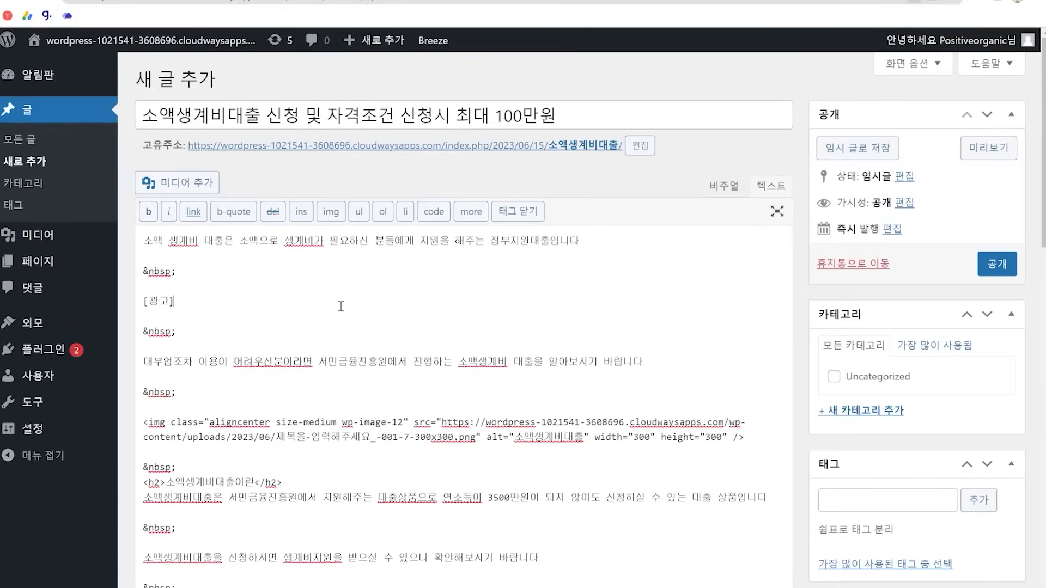
# Find 광고 in the page and replace the first [광고] placeholder with the pasted AdSense code
pyautogui.hotkey('ctrl', 'f')
pyautogui.write('광고')
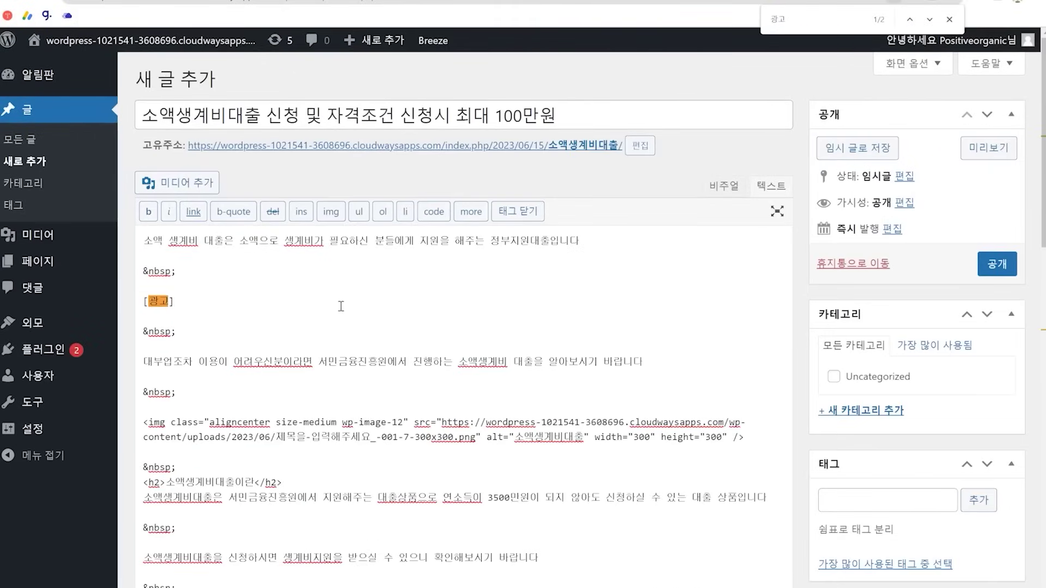
pyautogui.scroll(-2, 202, 327)
pyautogui.scroll(-2, 201, 331)
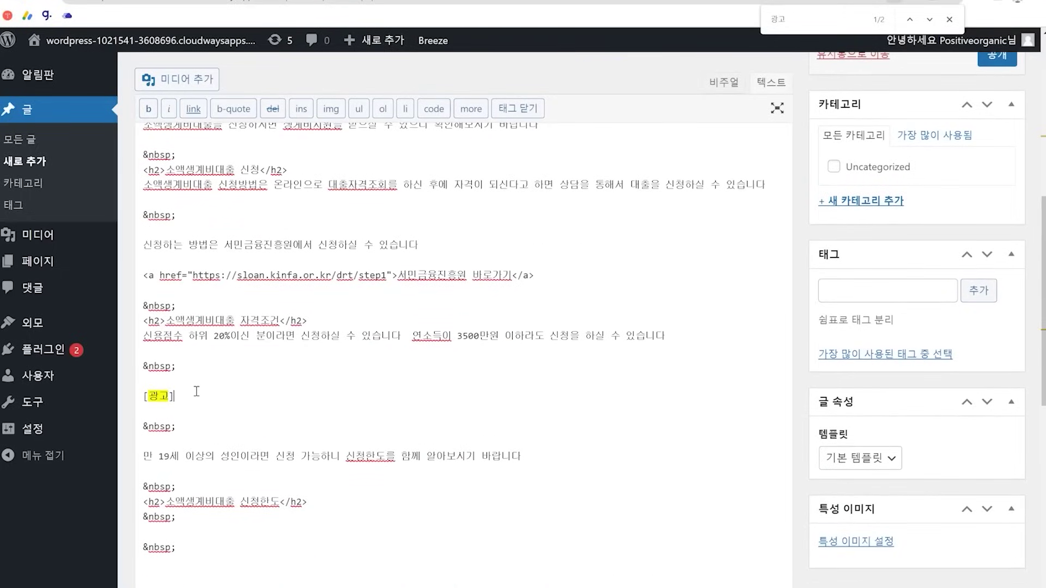
pyautogui.scroll(10, 236, 425)
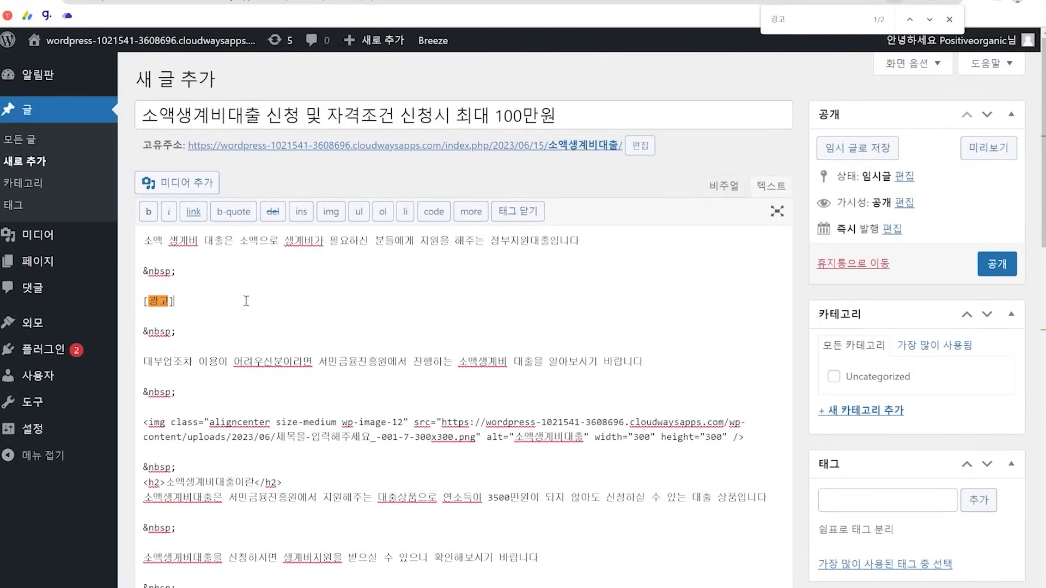
pyautogui.moveTo(264, 299); pyautogui.dragTo(143, 296)
pyautogui.press('BackSpace')
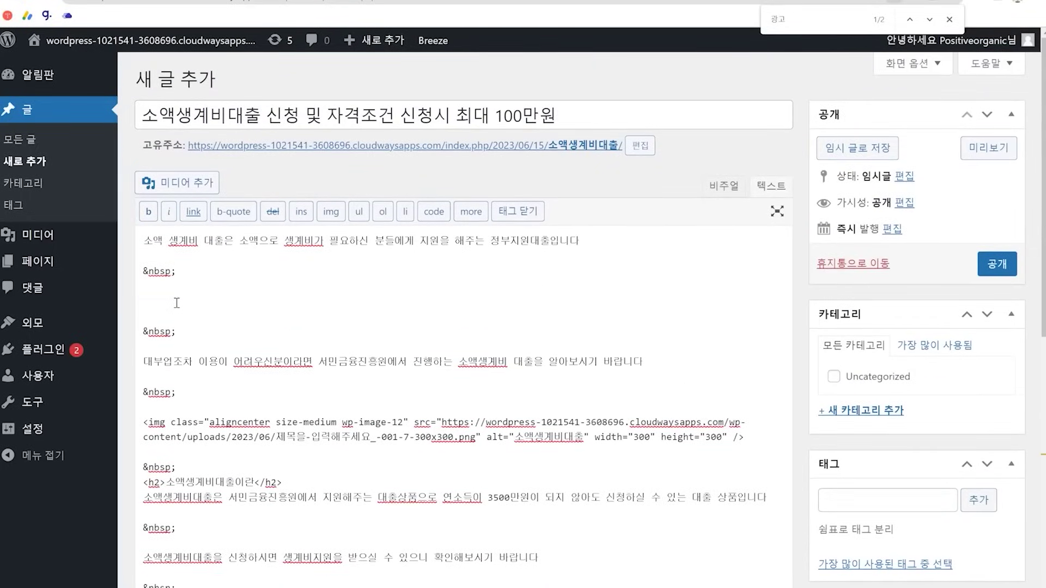
pyautogui.hotkey('ctrl', 'v')
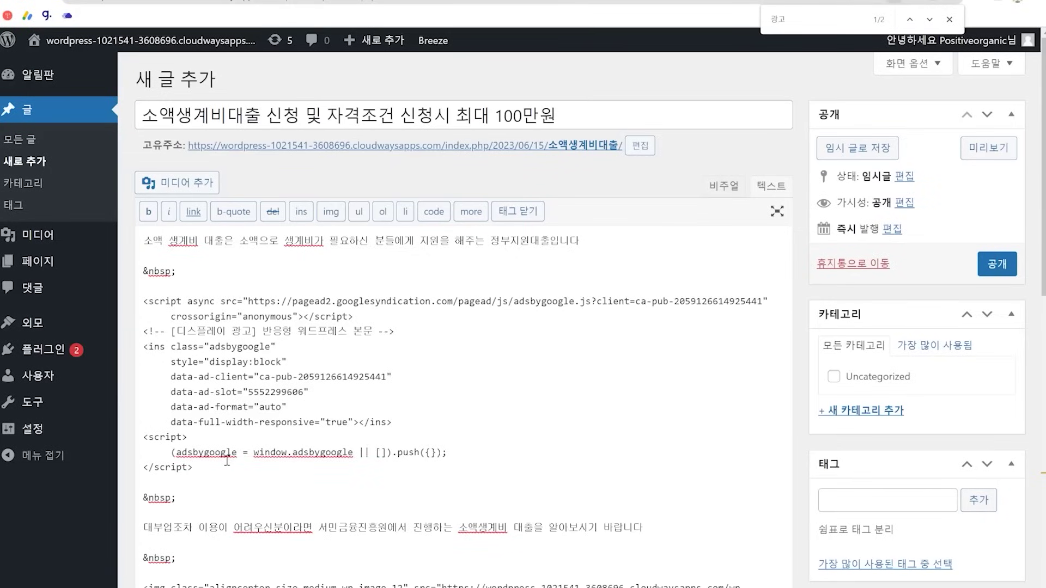
# Add an opening <center> tag on a new line above the ad code
pyautogui.click(213, 288)
pyautogui.press('Return')
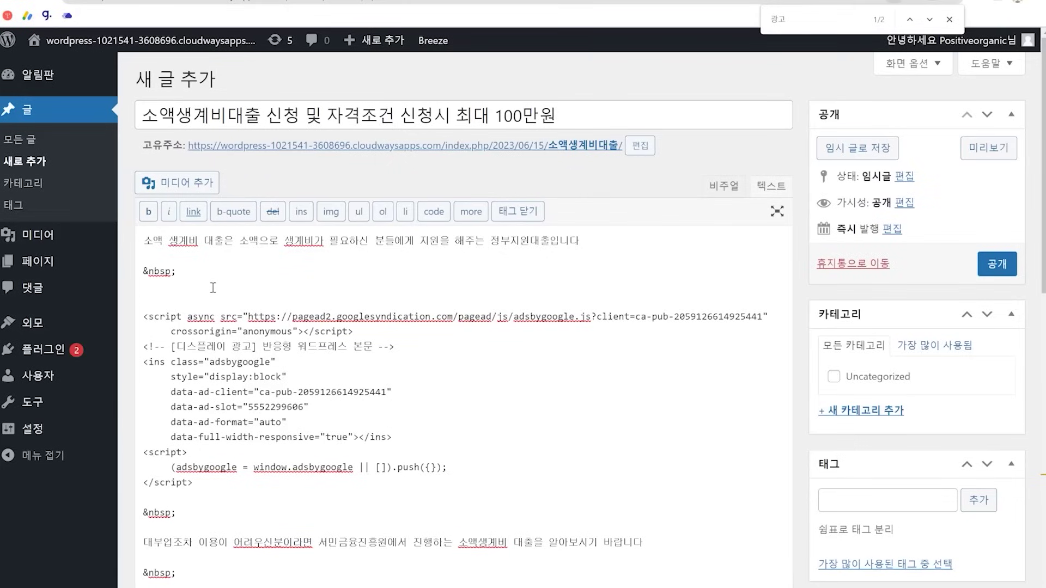
pyautogui.write('<')
pyautogui.scroll(-1, 217, 309)
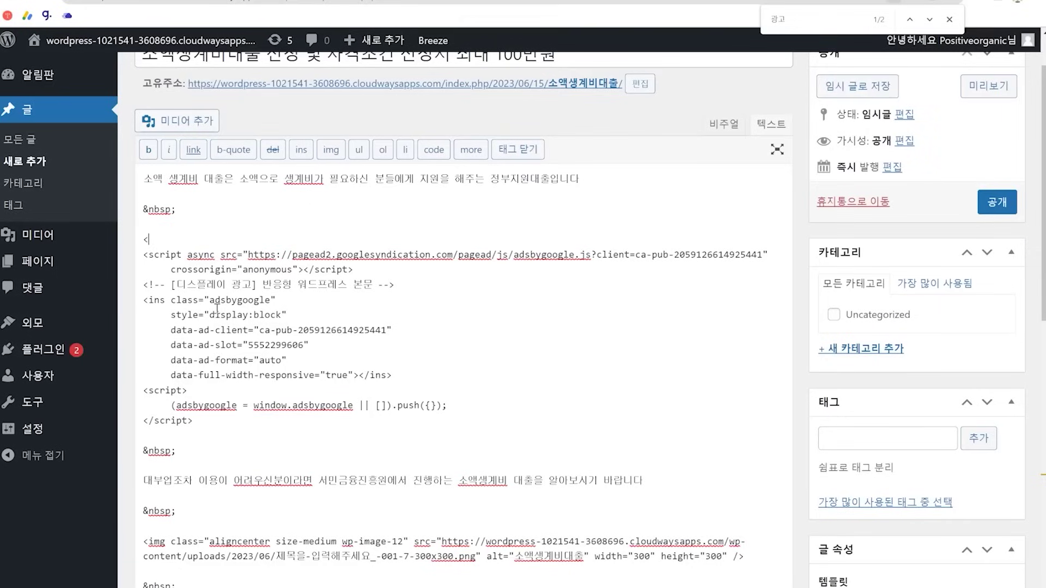
pyautogui.press('BackSpace')
pyautogui.write('c')
pyautogui.moveTo(225, 240); pyautogui.dragTo(141, 240)
pyautogui.hotkey('ctrl', 'c')
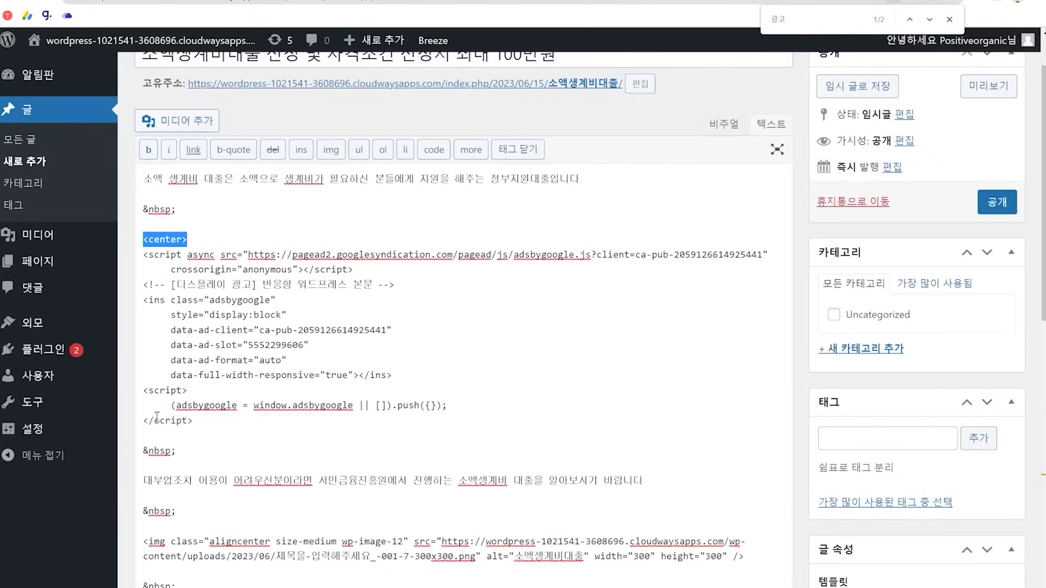
# Add a closing </center> tag on a new line below the ad script
pyautogui.click(221, 421)
pyautogui.press('Return')
pyautogui.hotkey('ctrl', 'v')
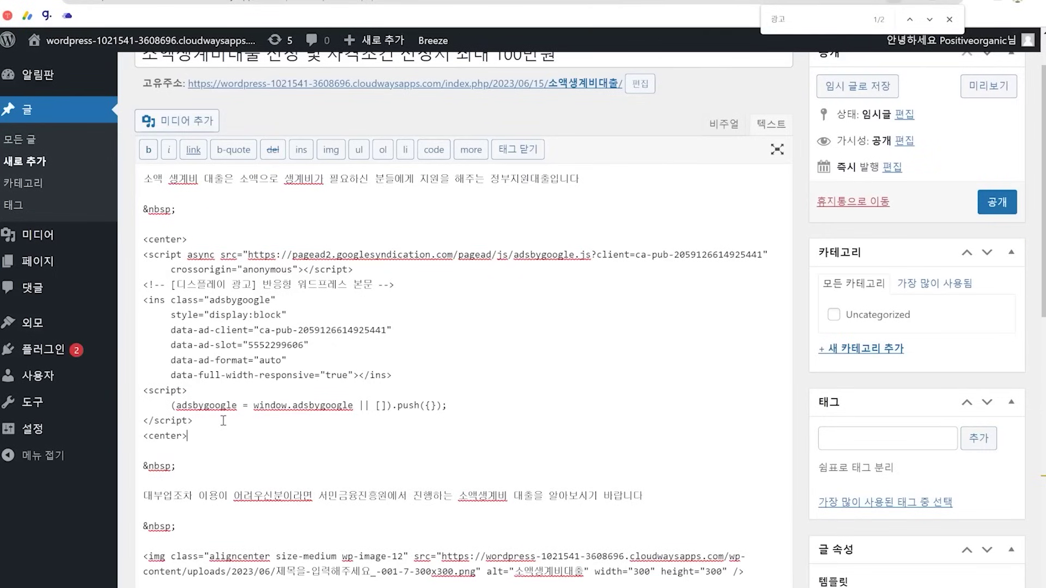
pyautogui.click(151, 436)
pyautogui.write('/')
# Check the centered ad code block, then switch to the Visual editing view
pyautogui.moveTo(199, 240); pyautogui.dragTo(149, 240)
pyautogui.moveTo(205, 436); pyautogui.dragTo(141, 436)
pyautogui.click(272, 445)
pyautogui.moveTo(227, 436); pyautogui.dragTo(144, 420)
pyautogui.click(211, 436)
pyautogui.moveTo(210, 435); pyautogui.dragTo(140, 241)
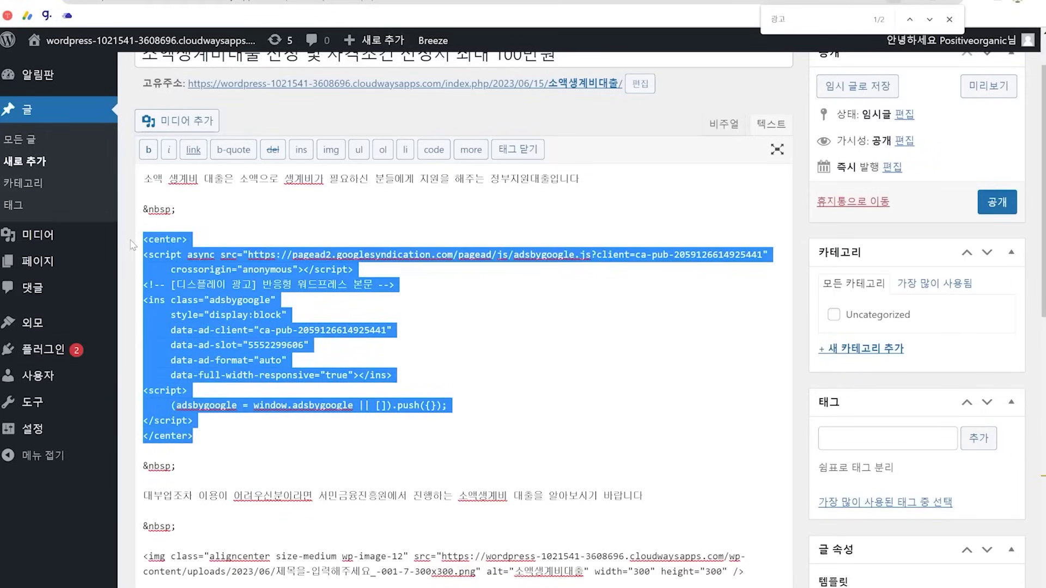
pyautogui.click(181, 383)
pyautogui.moveTo(160, 437); pyautogui.dragTo(148, 436)
pyautogui.click(150, 436)
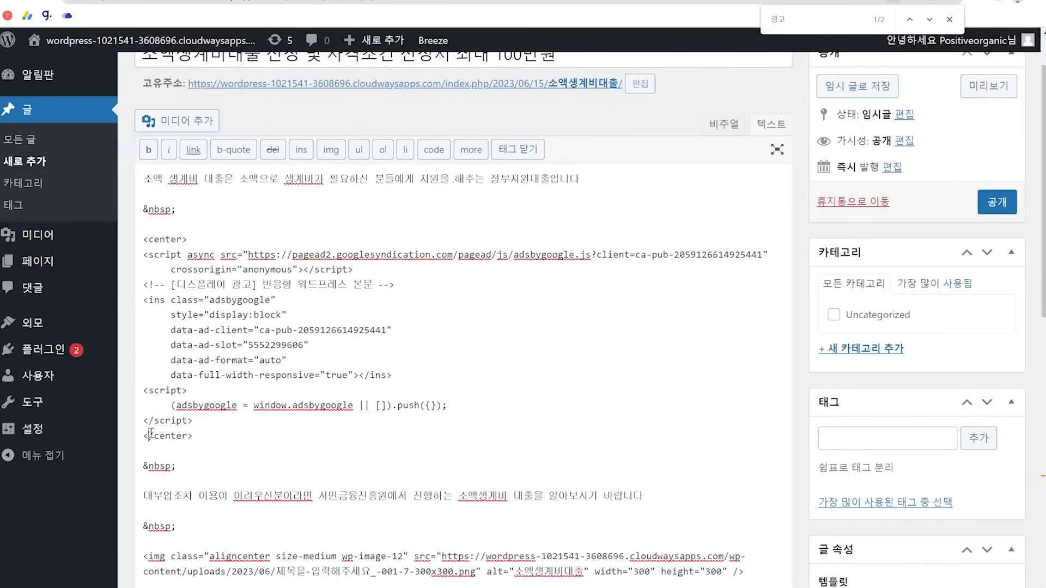
pyautogui.click(263, 429)
pyautogui.click(722, 125)
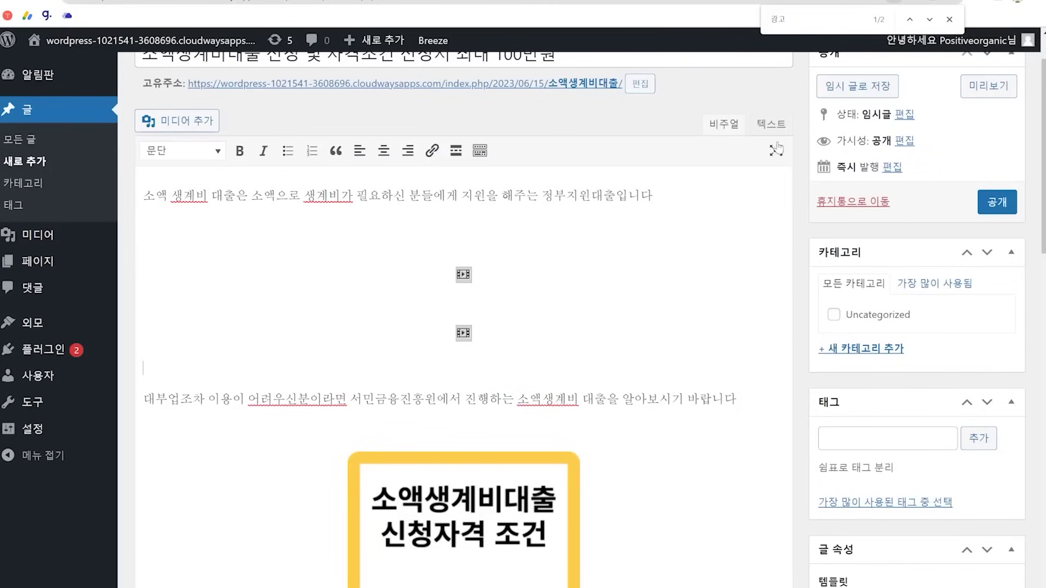
# In the Text view, replace the second [광고] placeholder with freshly copied AdSense code
pyautogui.click(783, 123)
pyautogui.scroll(-8, 436, 327)
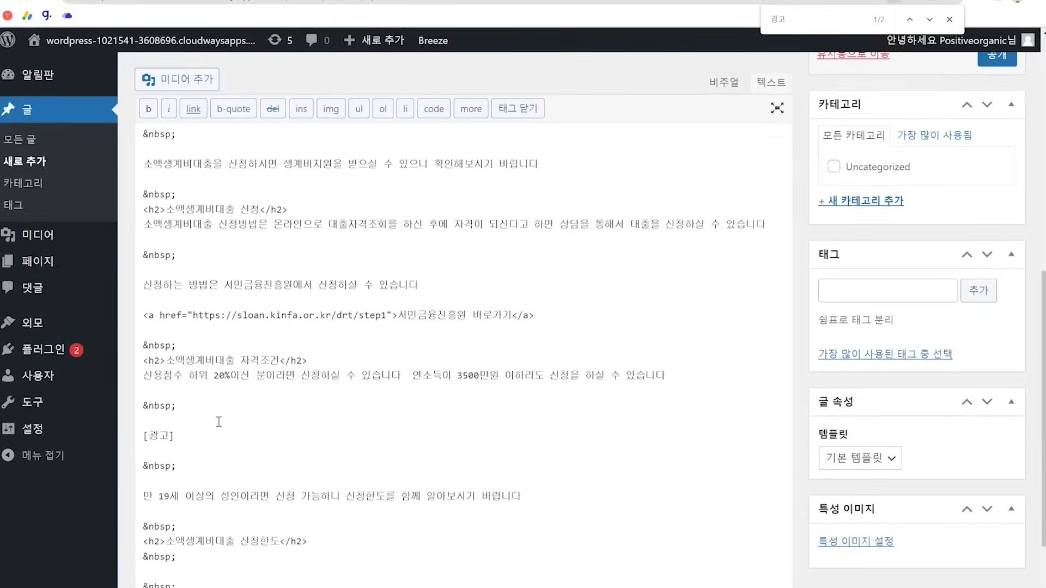
pyautogui.click(199, 430)
pyautogui.hotkey('shift', 'Home')
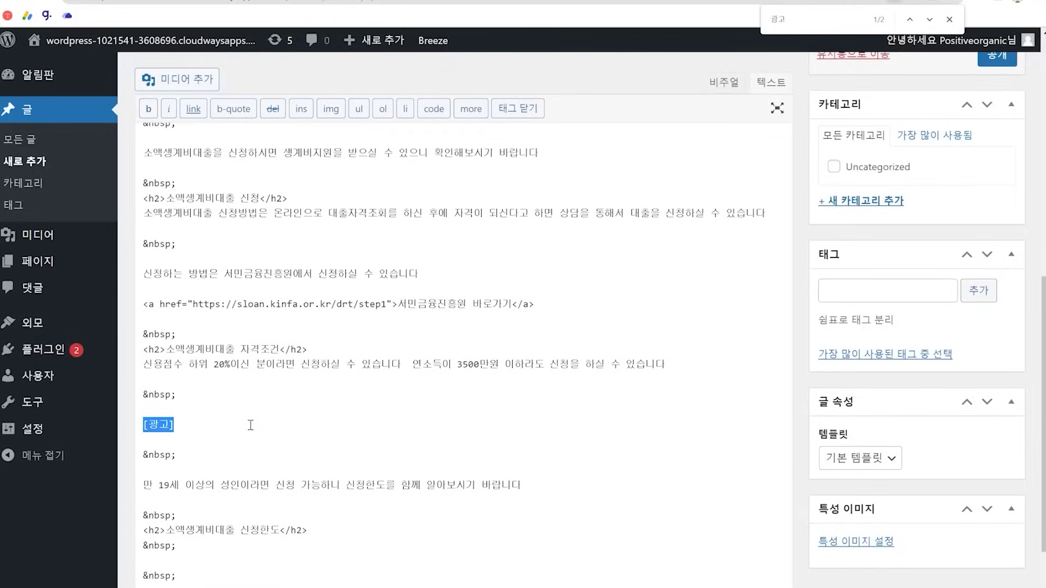
pyautogui.hotkey('ctrl', 'v')
pyautogui.hotkey('ctrl', 'z')
pyautogui.hotkey('ctrl', 'Tab')
pyautogui.click(296, 439)
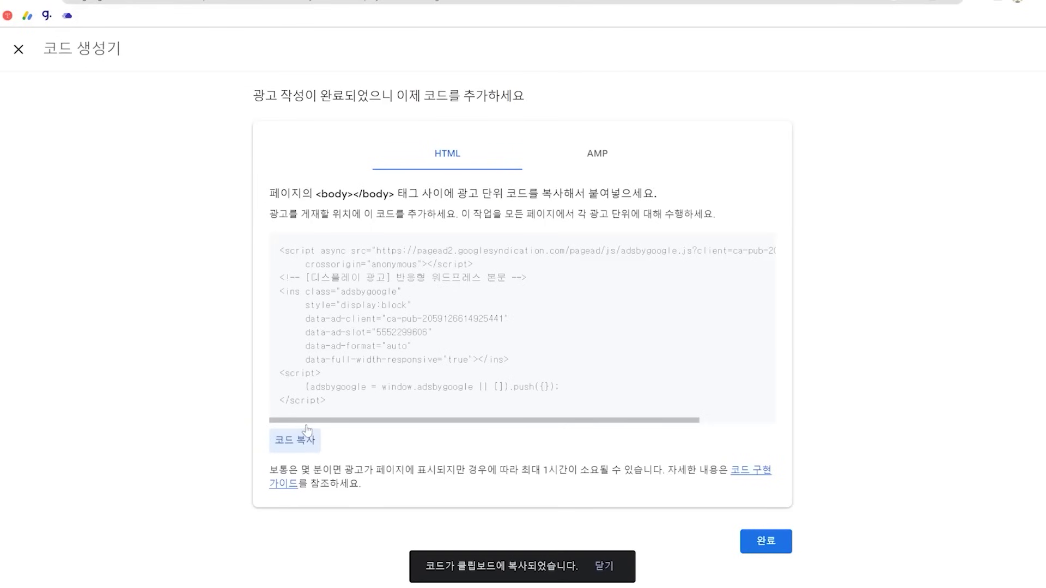
pyautogui.hotkey('ctrl', 'shift', 'Tab')
pyautogui.hotkey('ctrl', 'v')
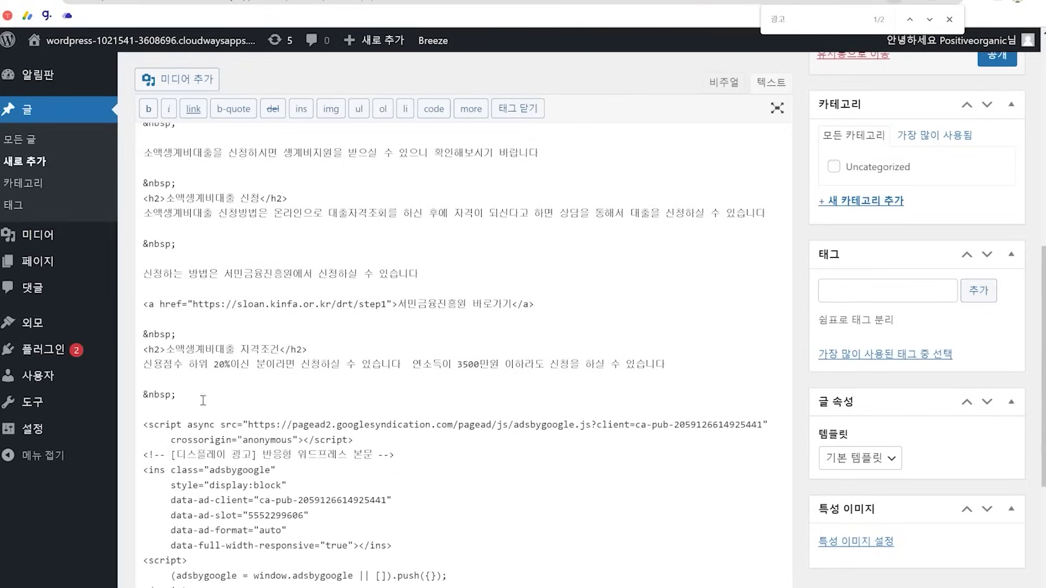
# Wrap the second ad code in <center> and </center> tags
pyautogui.scroll(-4, 213, 412)
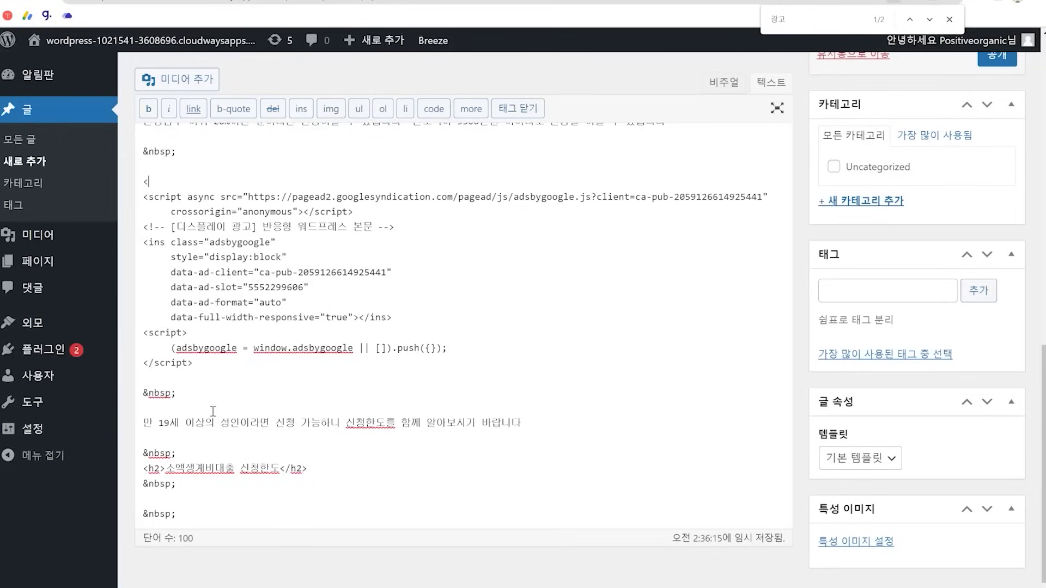
pyautogui.write('ne')
pyautogui.write('nter>')
pyautogui.hotkey('shift', 'Home')
pyautogui.hotkey('ctrl', 'c')
pyautogui.click(214, 362)
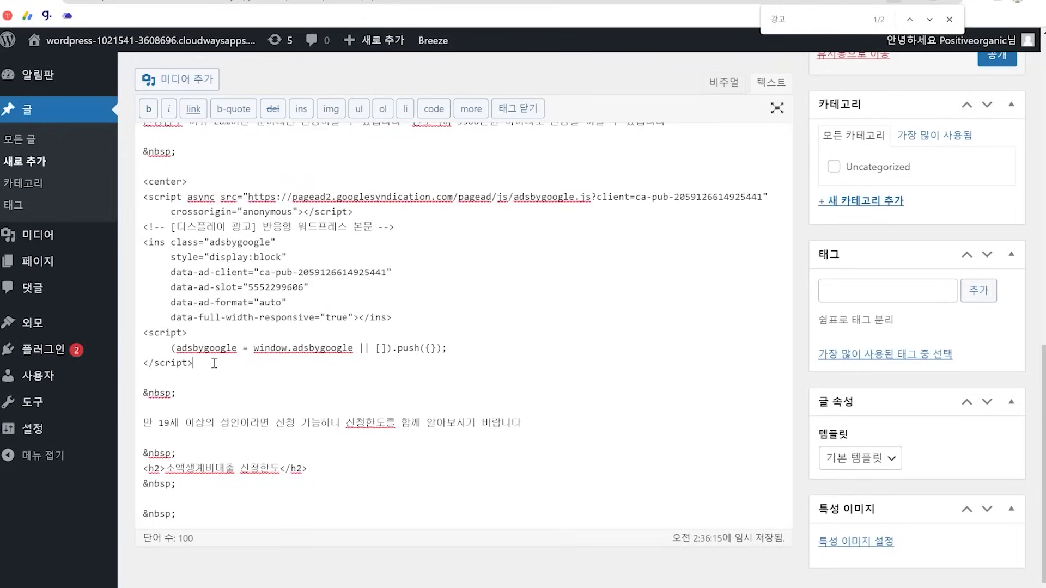
pyautogui.press('Return')
pyautogui.hotkey('ctrl', 'v')
pyautogui.moveTo(148, 377); pyautogui.dragTo(127, 369)
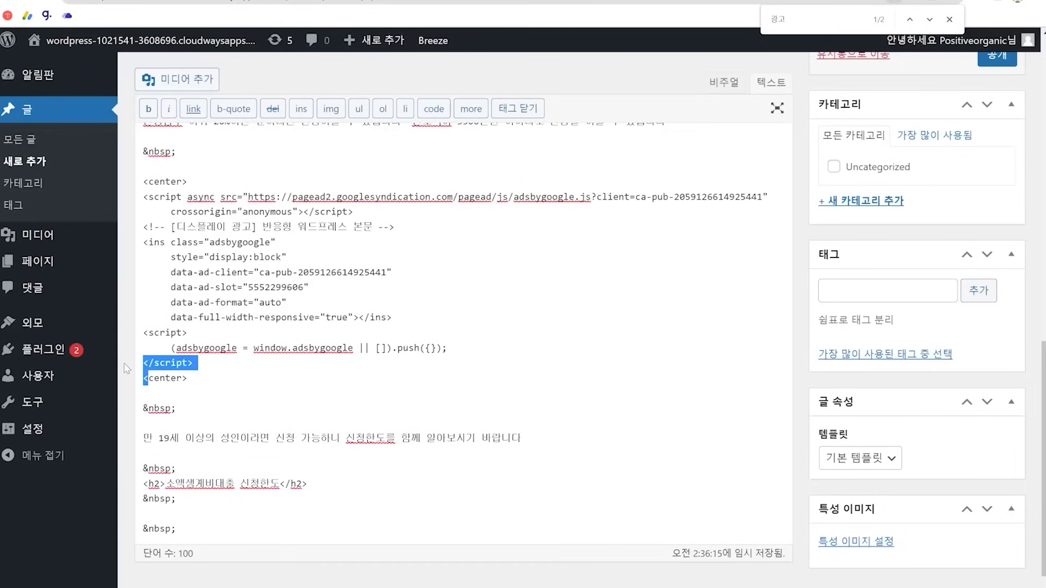
pyautogui.click(169, 382)
pyautogui.click(150, 378)
pyautogui.write('/')
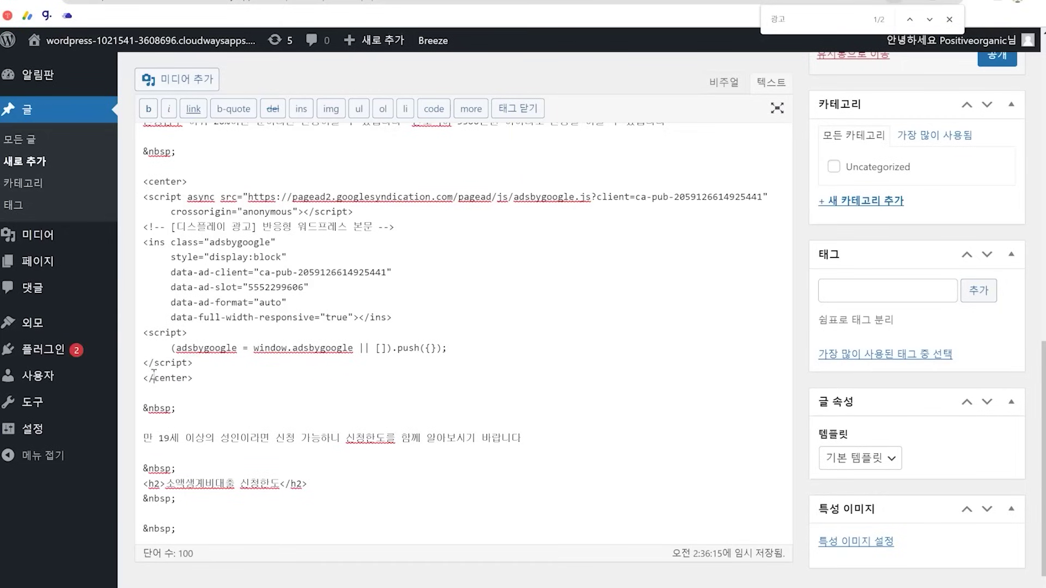
pyautogui.scroll(5, 545, 327)
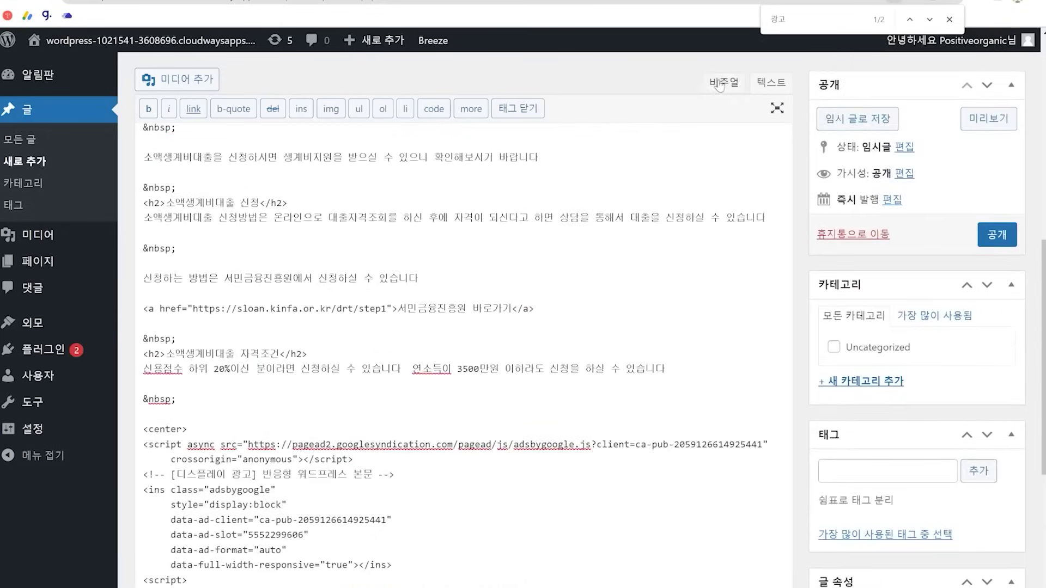
# Switch to the Visual view and publish the post
pyautogui.click(724, 81)
pyautogui.scroll(4, 394, 370)
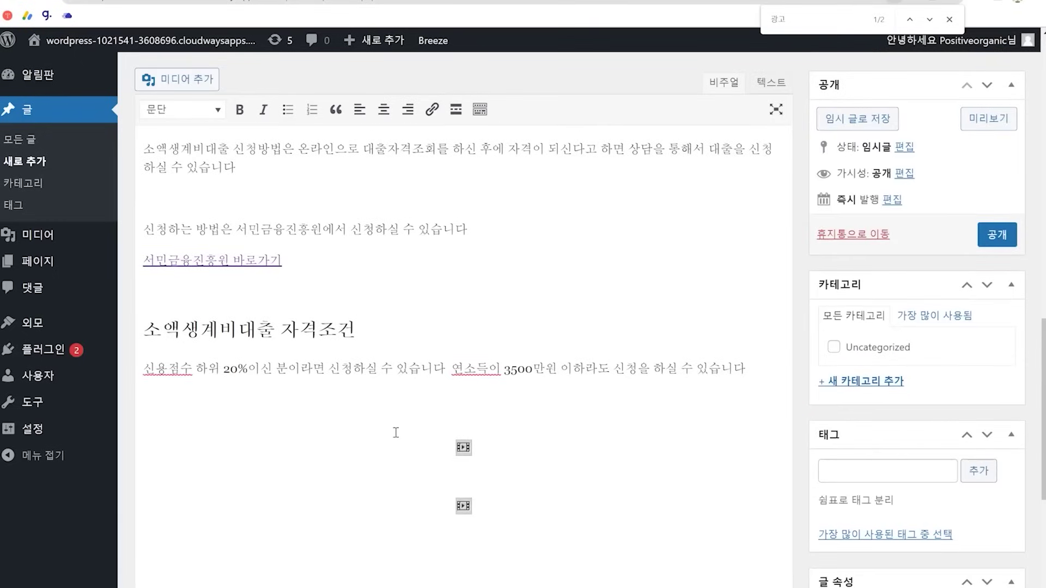
pyautogui.scroll(10, 421, 444)
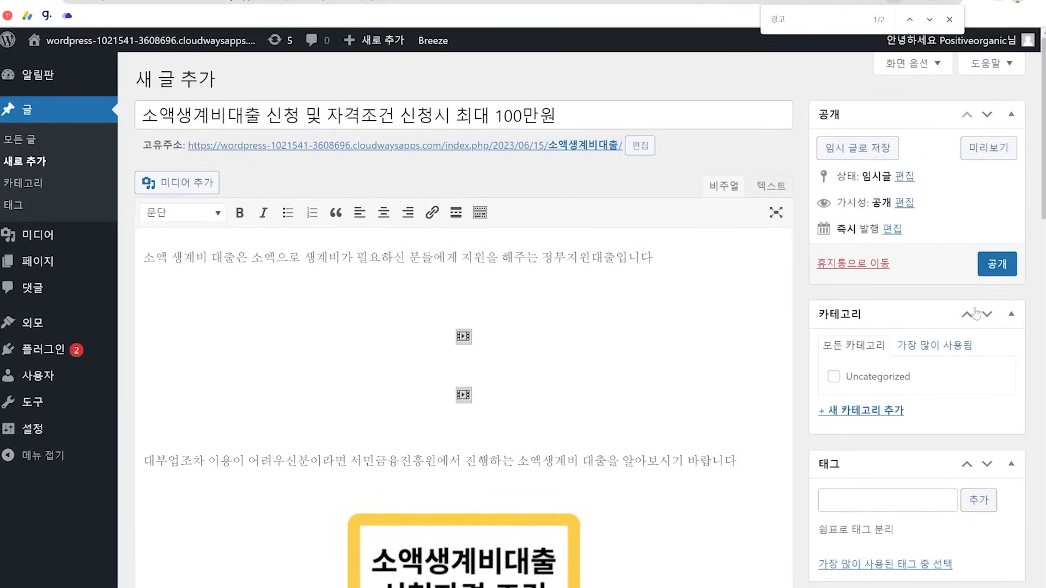
pyautogui.click(997, 264)
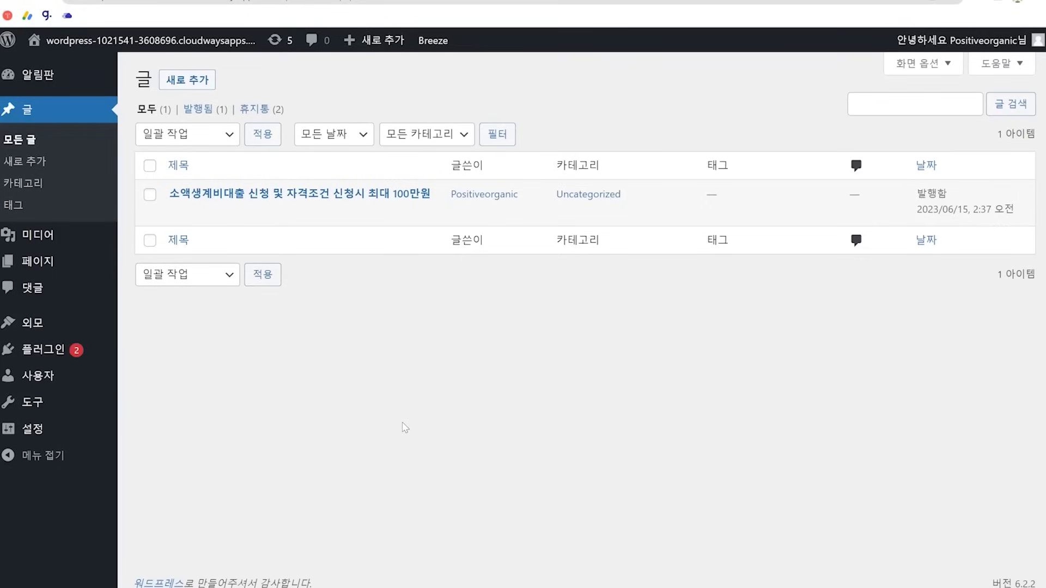
# Open the published post on the live site from the 모든 글 list
pyautogui.click(37, 143)
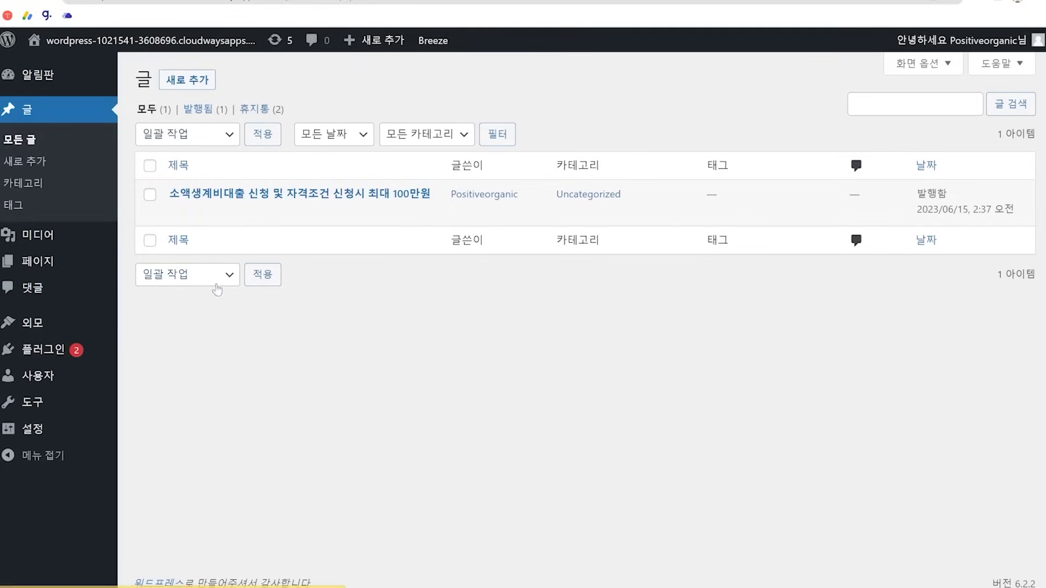
pyautogui.moveTo(229, 224)
pyautogui.click(292, 217)
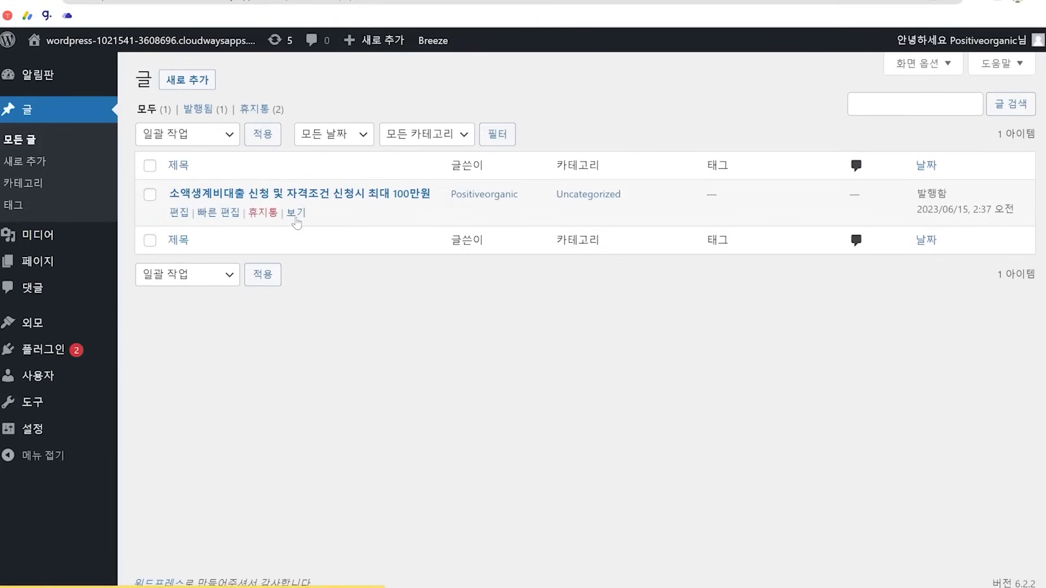
# Scroll through the live post to review its title, first paragraph, image and headed sections
pyautogui.scroll(-2, 105, 169)
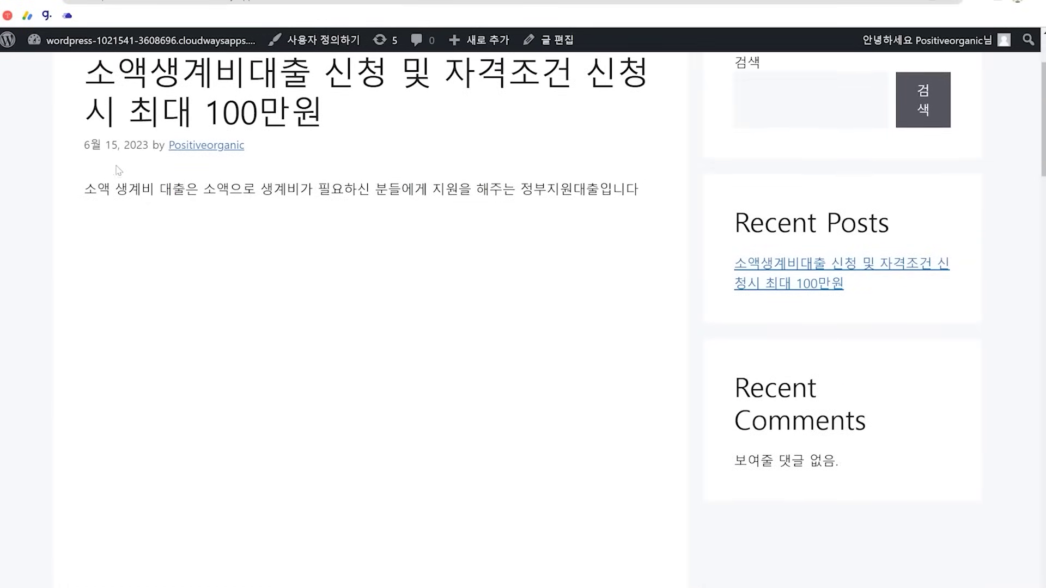
pyautogui.scroll(-2, 365, 206)
pyautogui.scroll(-2, 365, 206)
pyautogui.scroll(5, 229, 290)
pyautogui.scroll(-2, 310, 355)
pyautogui.scroll(-1, 634, 224)
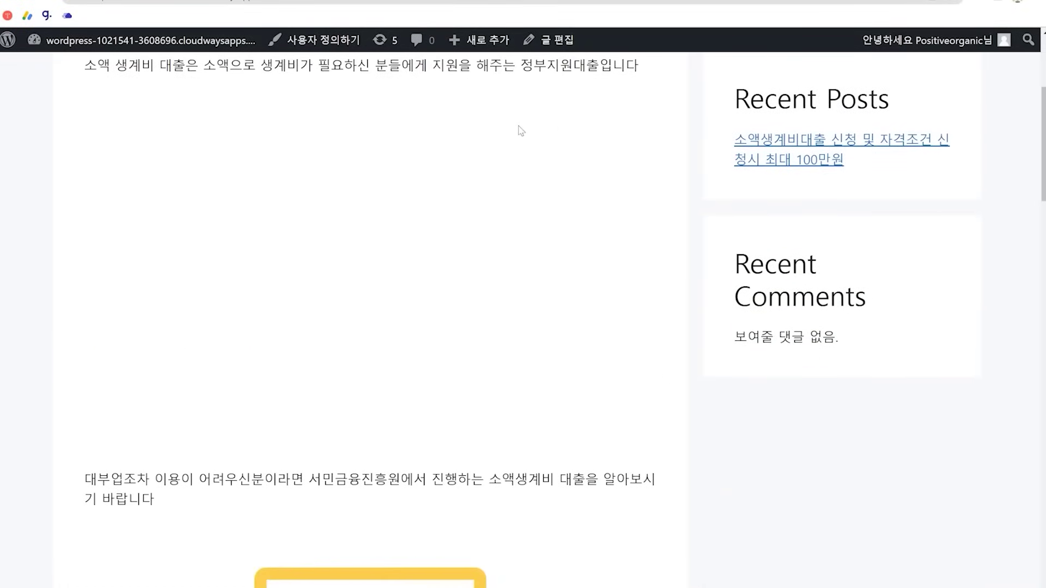
pyautogui.scroll(-4, 518, 236)
pyautogui.scroll(-6, 365, 161)
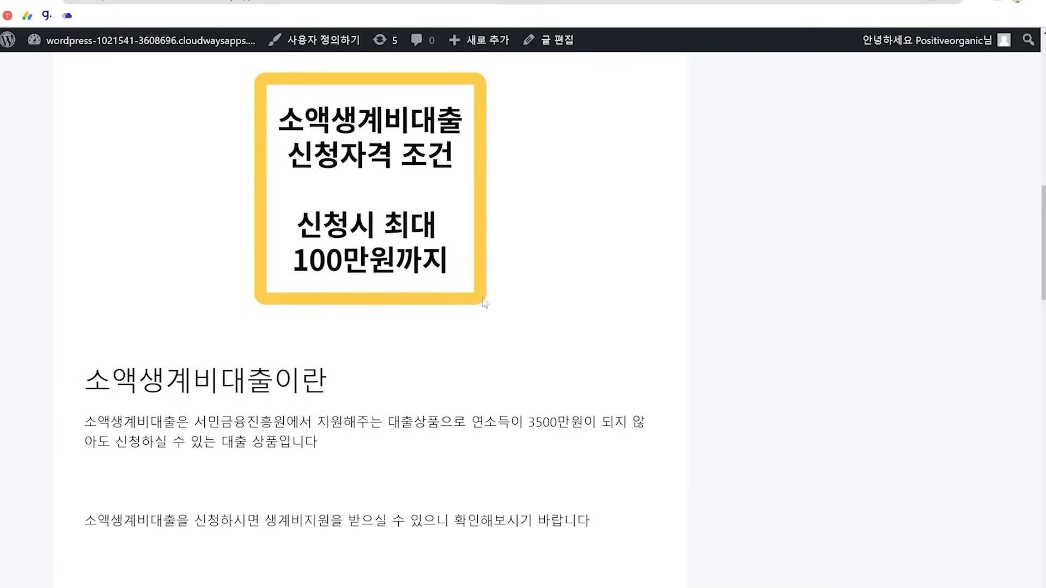
pyautogui.moveTo(334, 256); pyautogui.dragTo(141, 253)
pyautogui.click(141, 254)
pyautogui.scroll(-10, 261, 283)
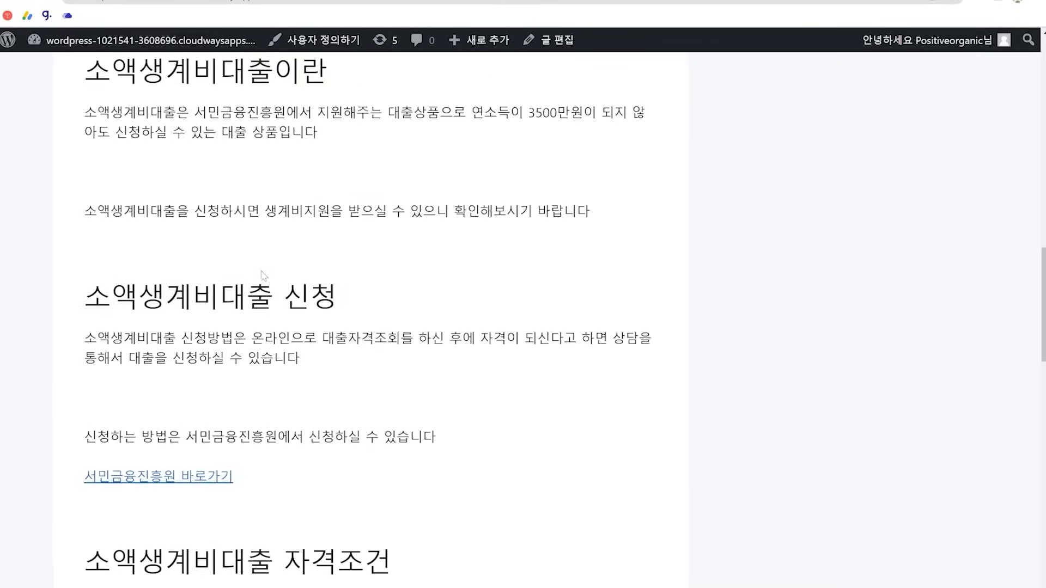
pyautogui.scroll(-10, 353, 292)
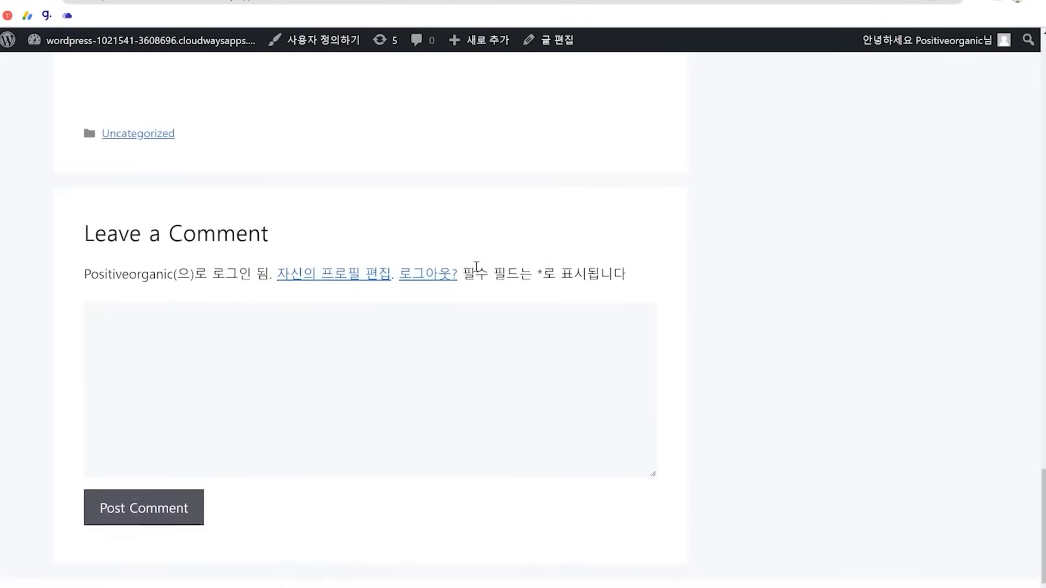
pyautogui.scroll(20, 463, 321)
pyautogui.scroll(10, 491, 319)
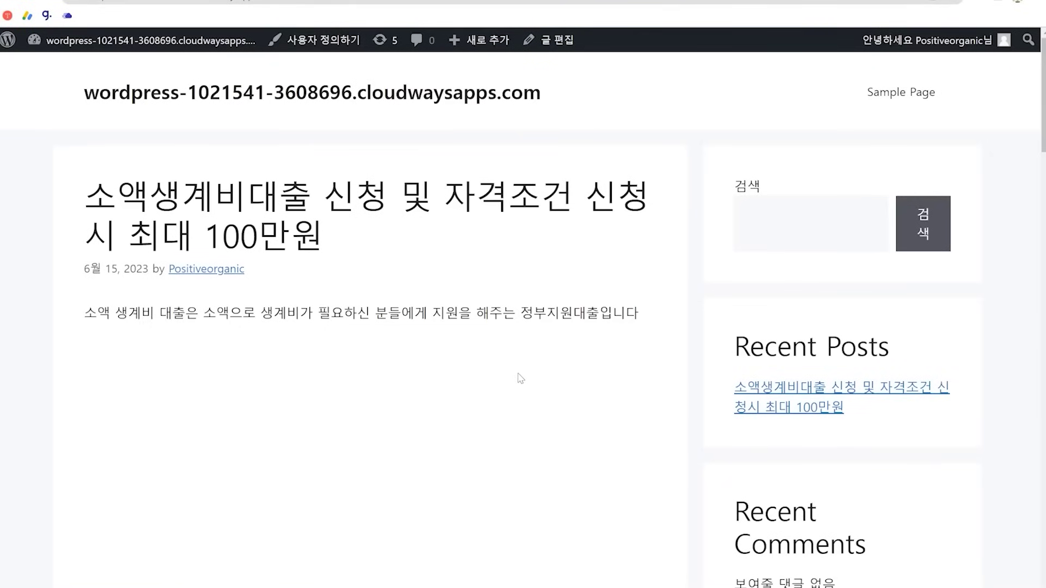
pyautogui.scroll(-2, 488, 376)
pyautogui.scroll(2, 566, 185)
pyautogui.scroll(-4, 690, 137)
pyautogui.scroll(4, 672, 155)
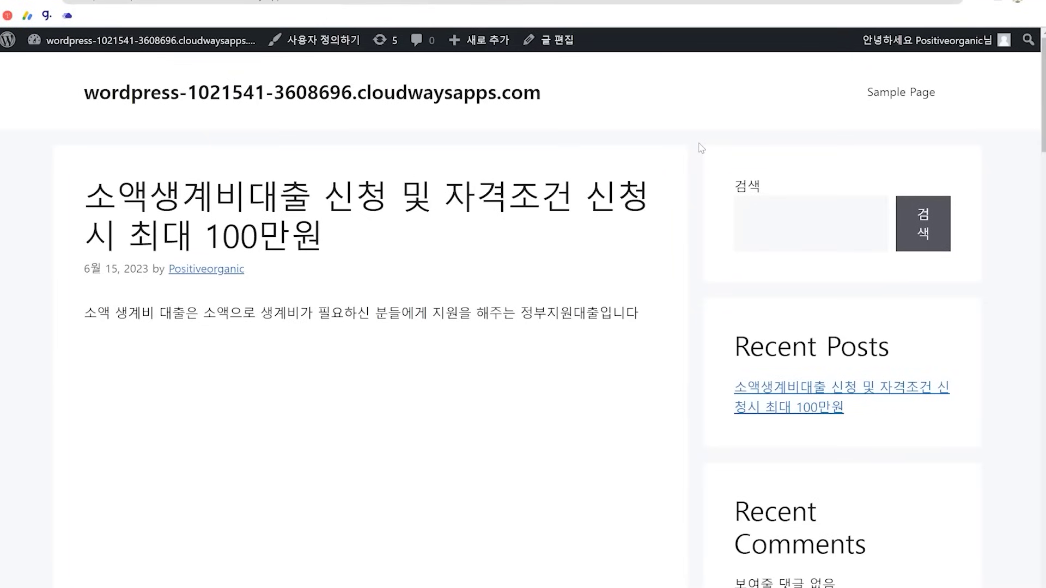
# Scroll down the blog's front page past the published 소액생계비대출 post
pyautogui.scroll(-1, 701, 148)
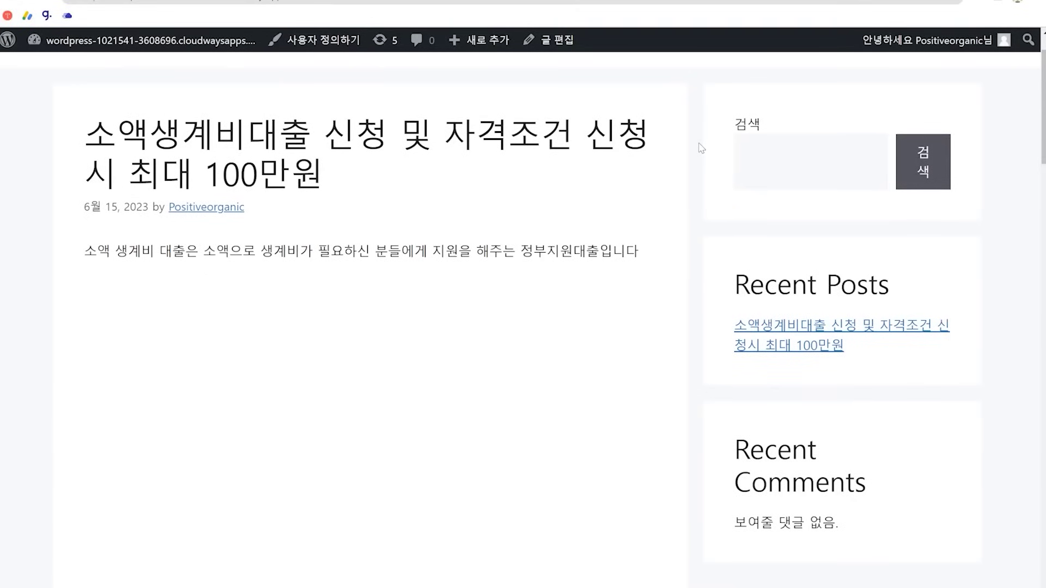
pyautogui.scroll(-3, 701, 149)
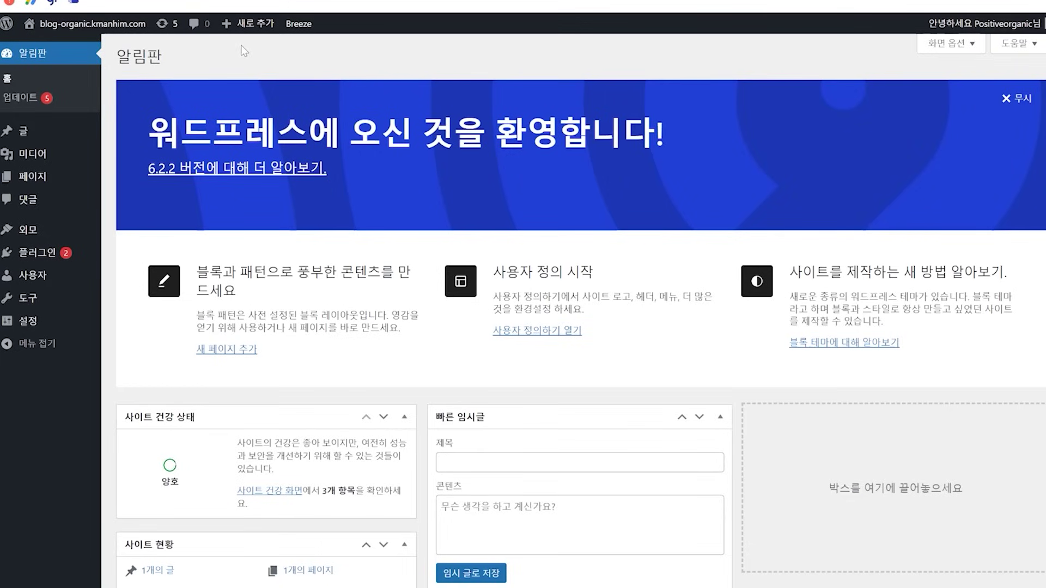
# Search the plugin directory for 'hea', then install and activate Head & Footer Code
pyautogui.moveTo(139, 277)
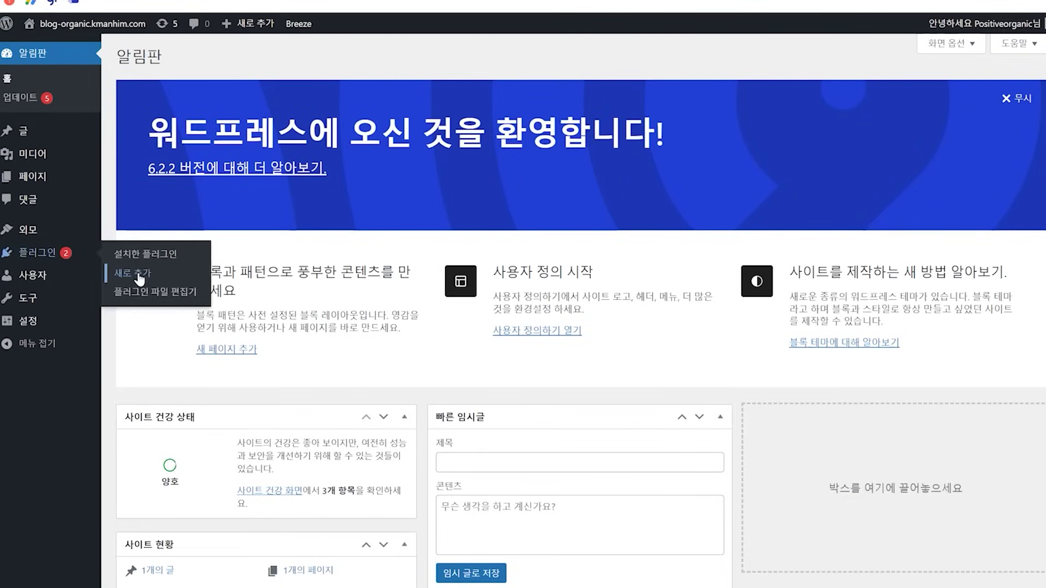
pyautogui.click(143, 281)
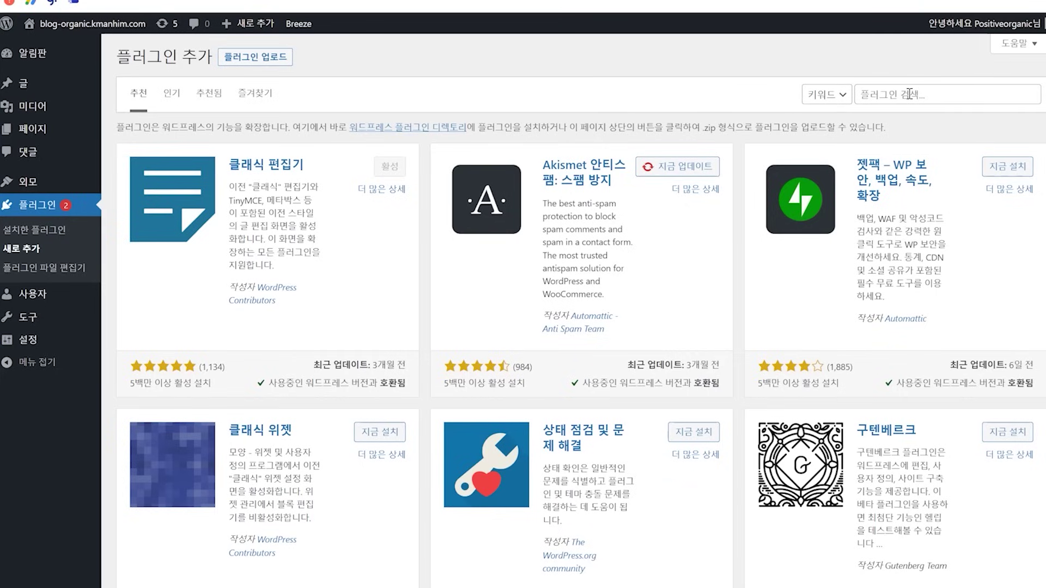
pyautogui.click(909, 94)
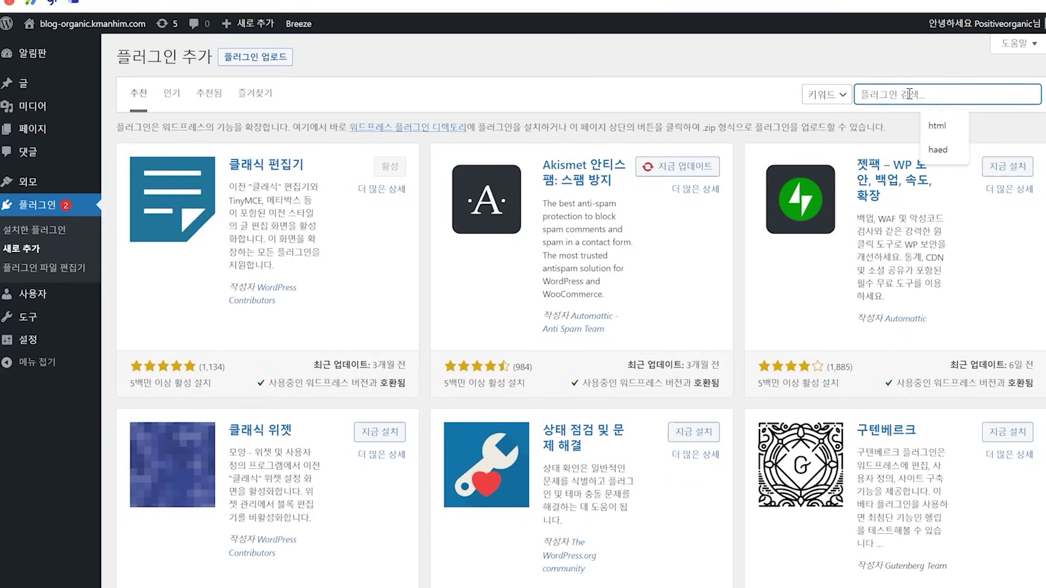
pyautogui.write('h')
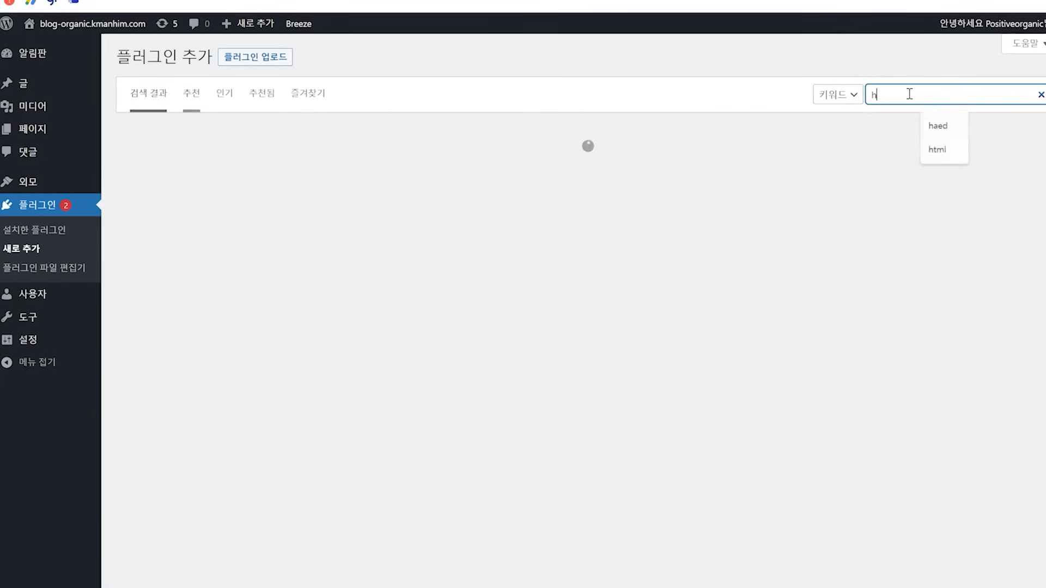
pyautogui.write('ead')
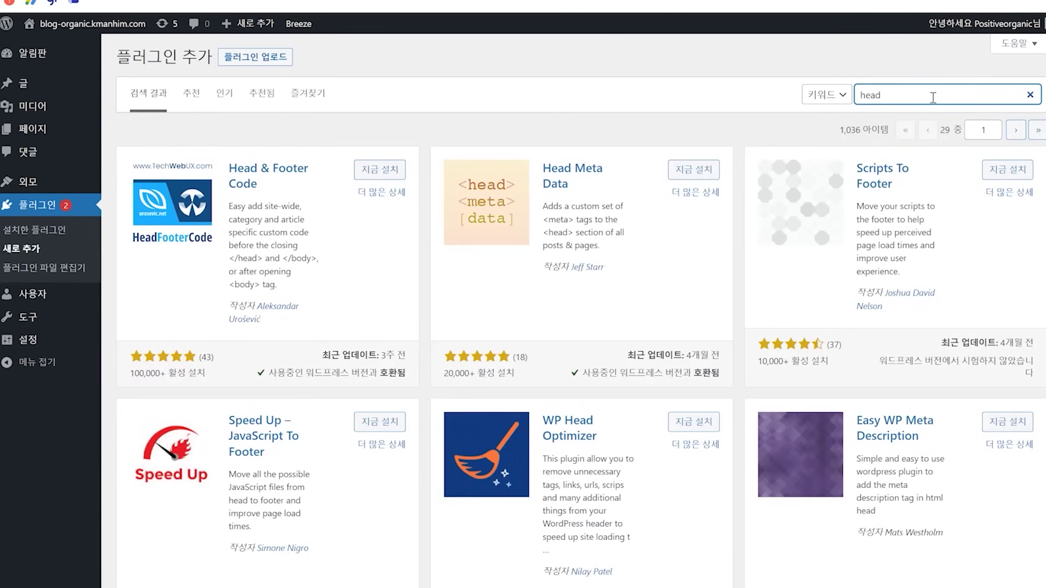
pyautogui.click(588, 122)
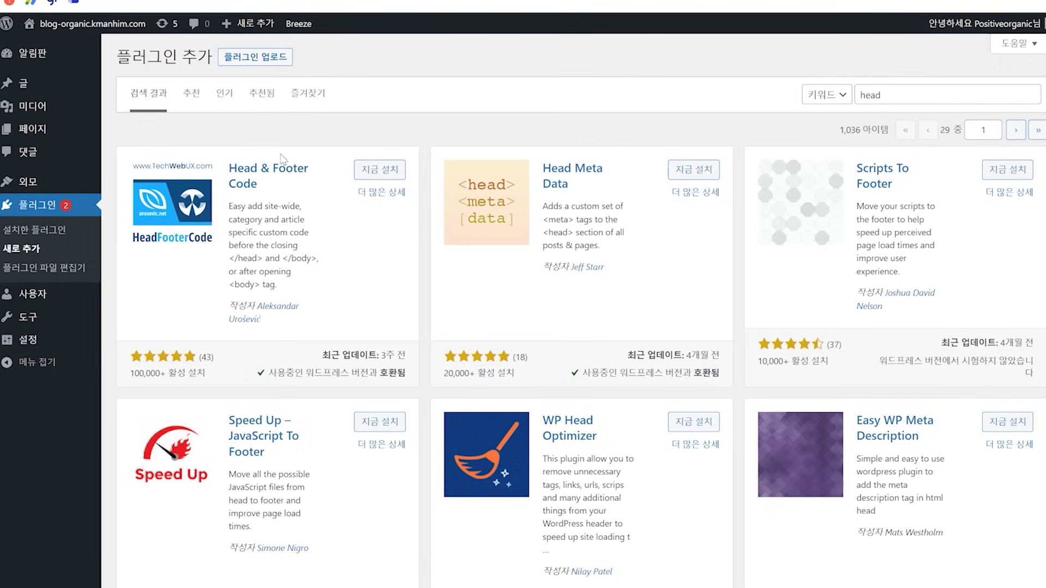
pyautogui.click(401, 171)
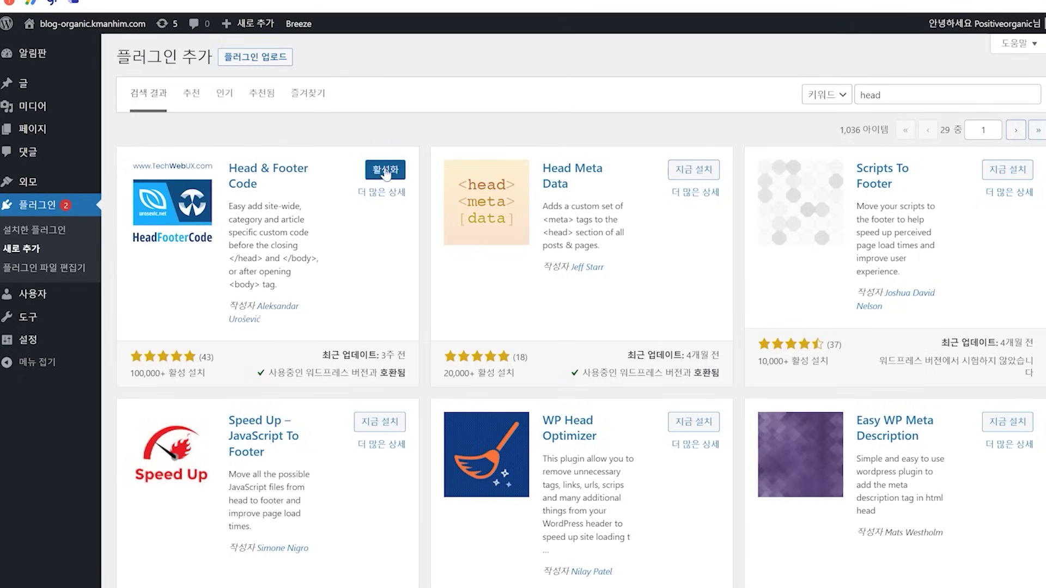
pyautogui.press('Return')
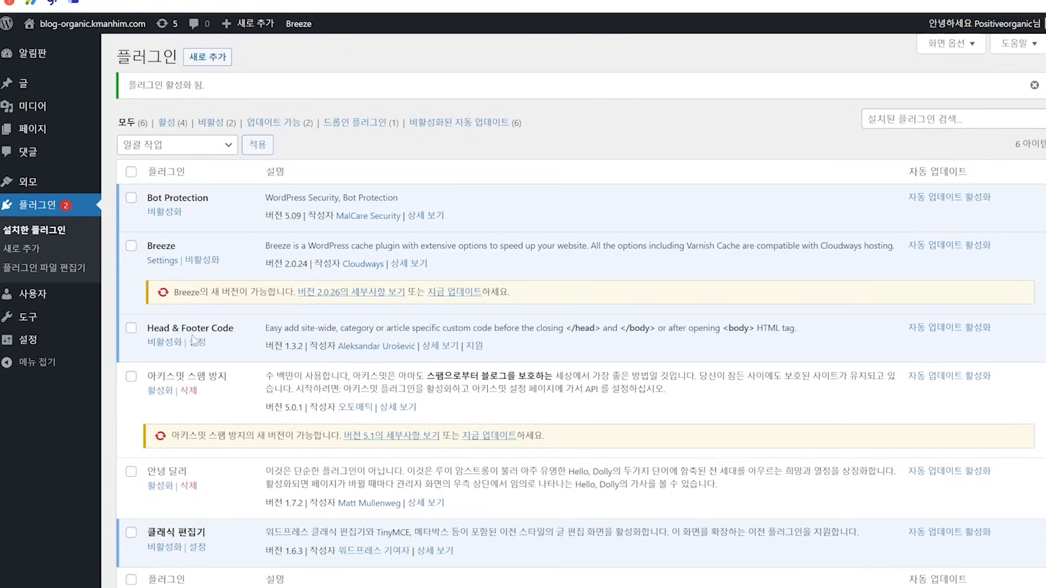
# Open the Head & Footer Code settings from the Tools menu, showing its empty HEAD Code box
pyautogui.scroll(-1, 192, 339)
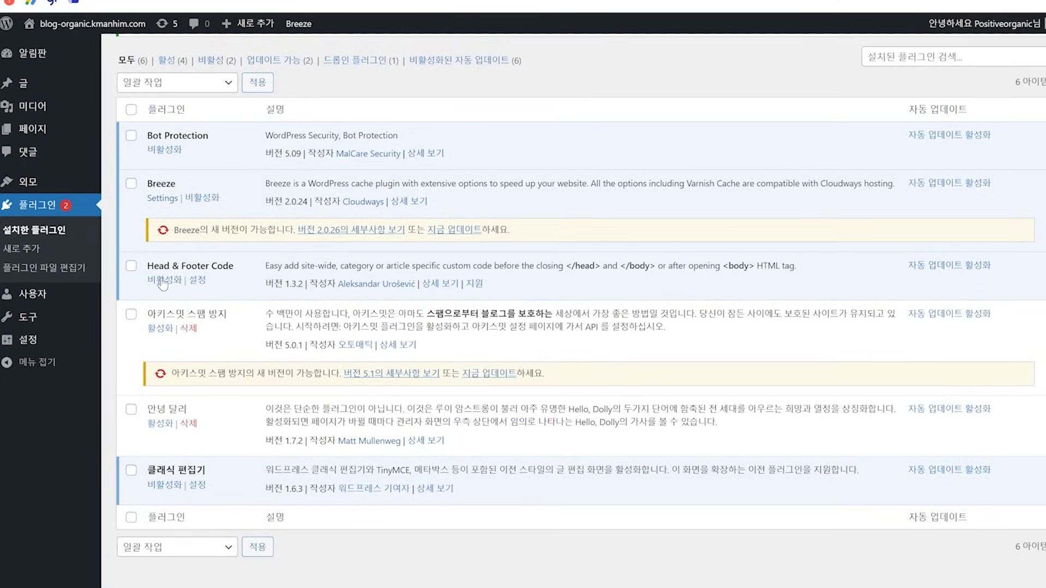
pyautogui.moveTo(46, 322)
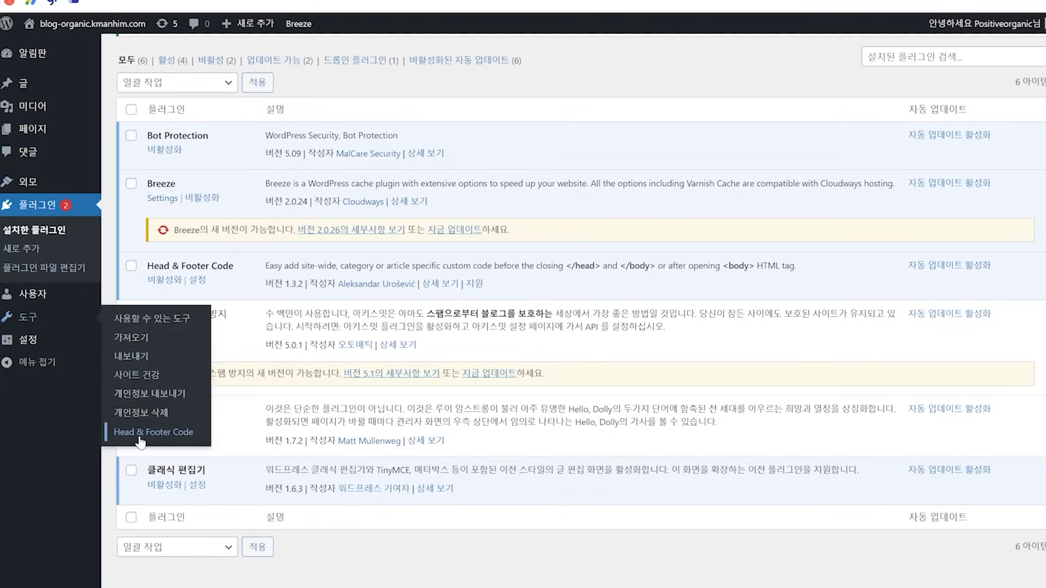
pyautogui.click(185, 436)
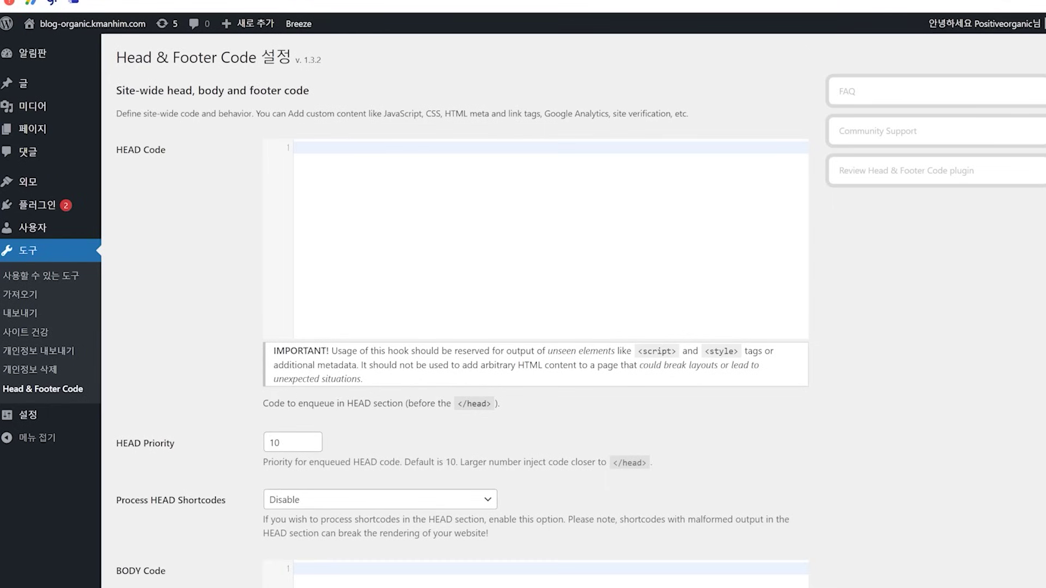
pyautogui.hotkey('ctrl', 't')
# Search Google for 구글 서치콘솔 and open the Google Search Console site
pyautogui.click(551, 227)
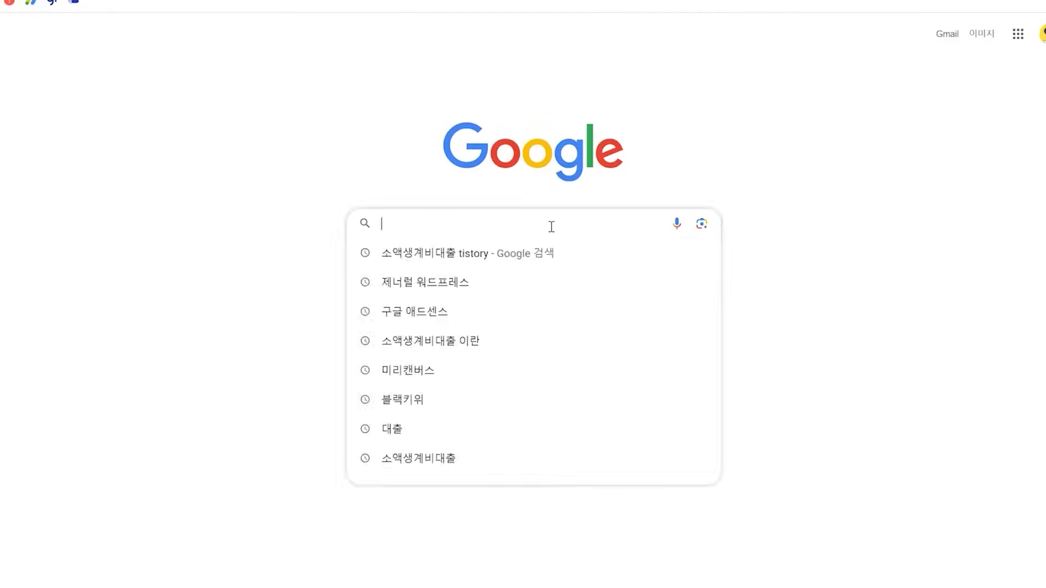
pyautogui.write('구그')
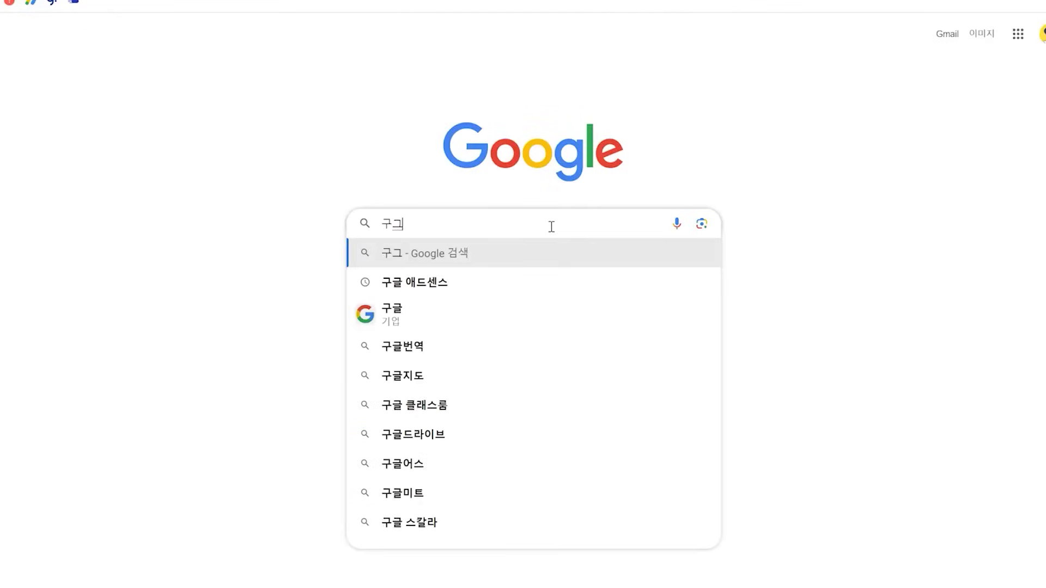
pyautogui.write('ㄹ ㅅㅓㄹㅅ')
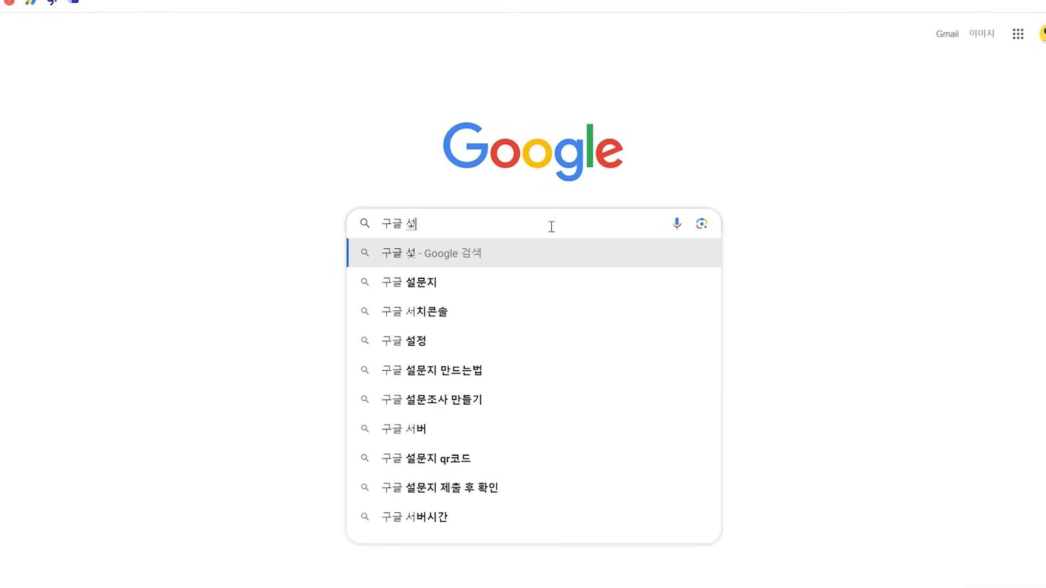
pyautogui.click(469, 284)
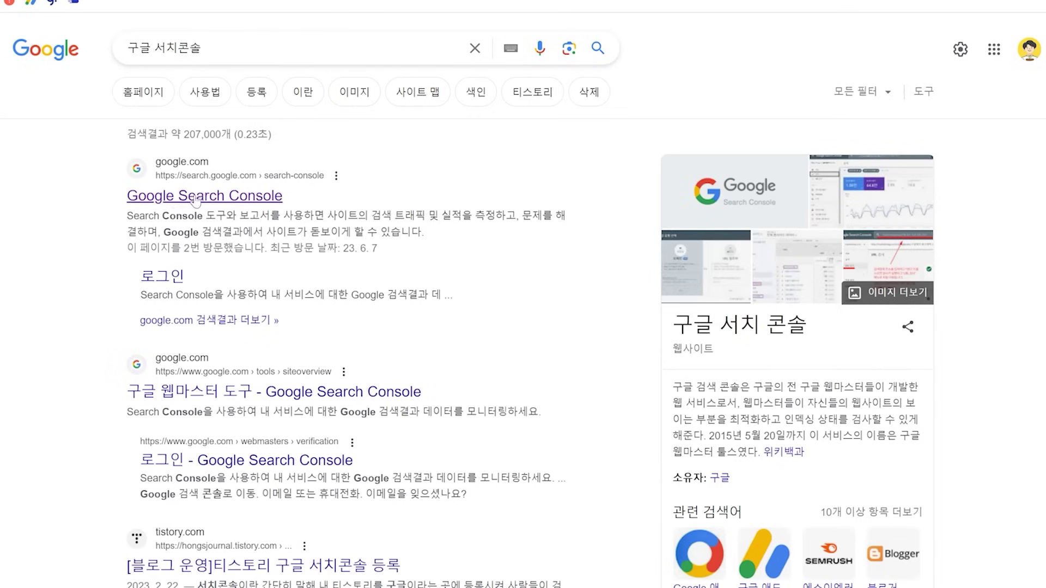
pyautogui.click(250, 198)
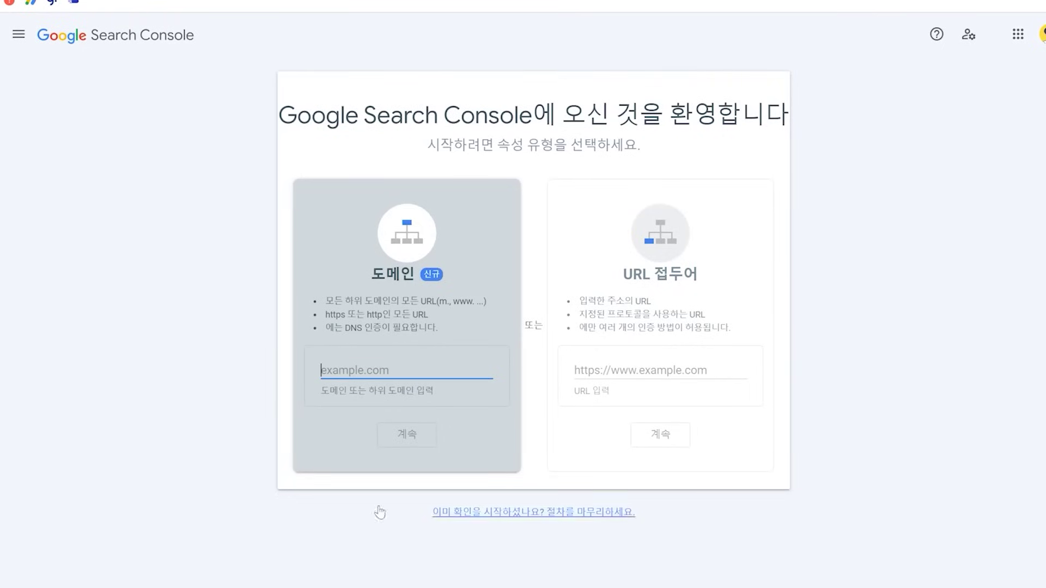
pyautogui.click(18, 35)
pyautogui.click(82, 80)
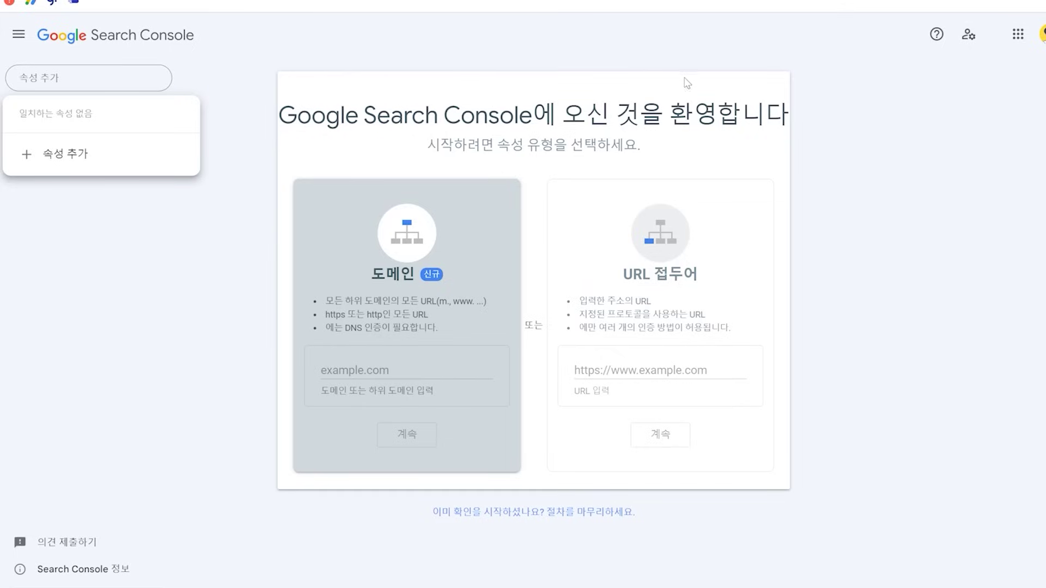
pyautogui.click(781, 77)
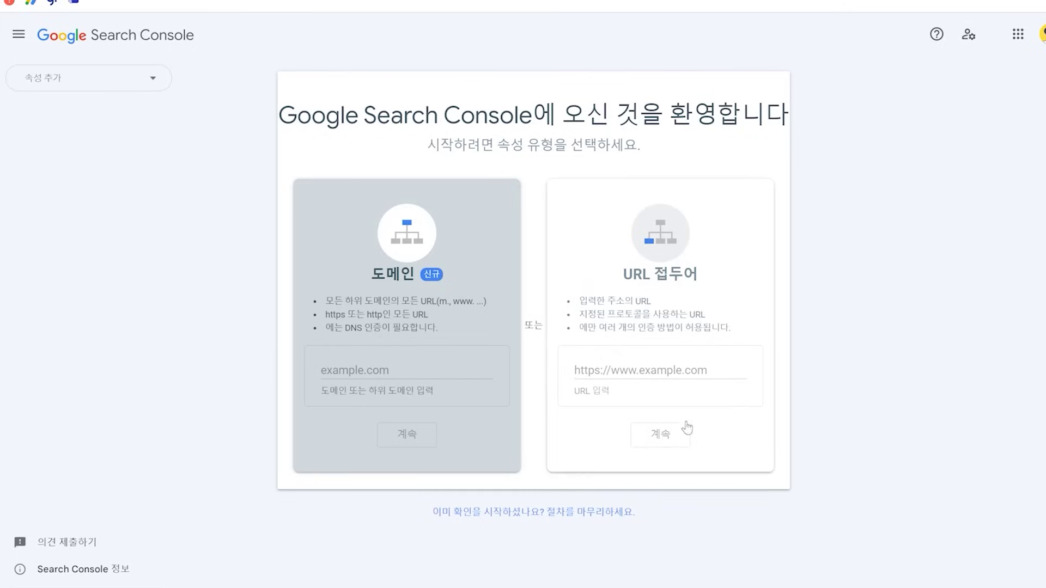
pyautogui.click(679, 269)
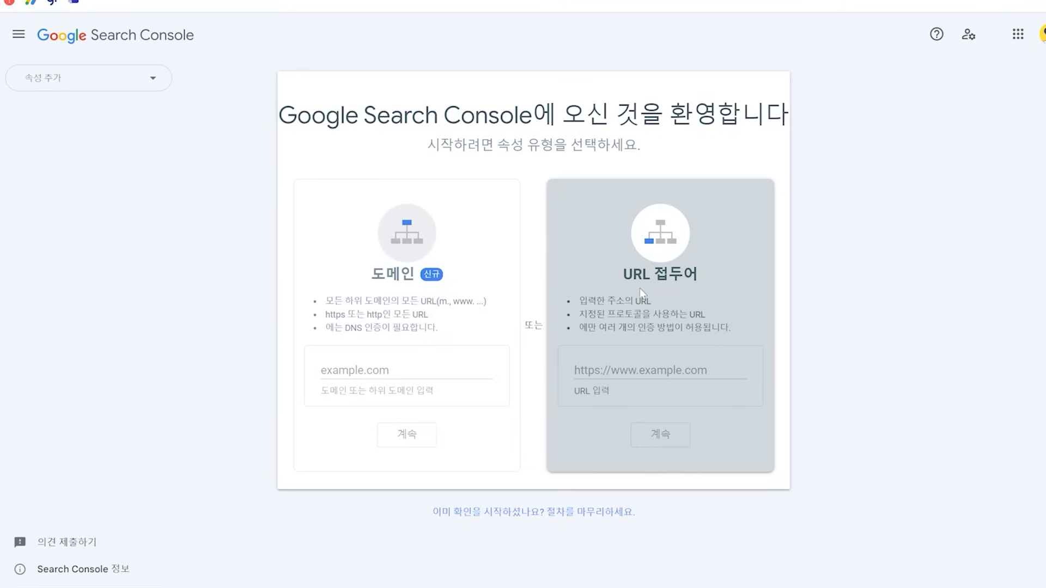
pyautogui.click(688, 375)
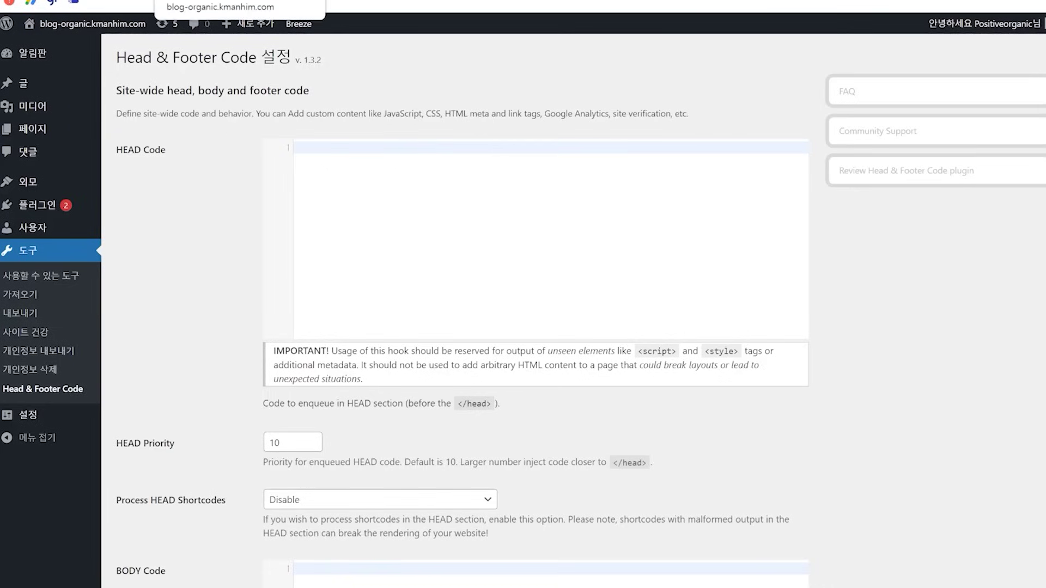
pyautogui.moveTo(55, 31)
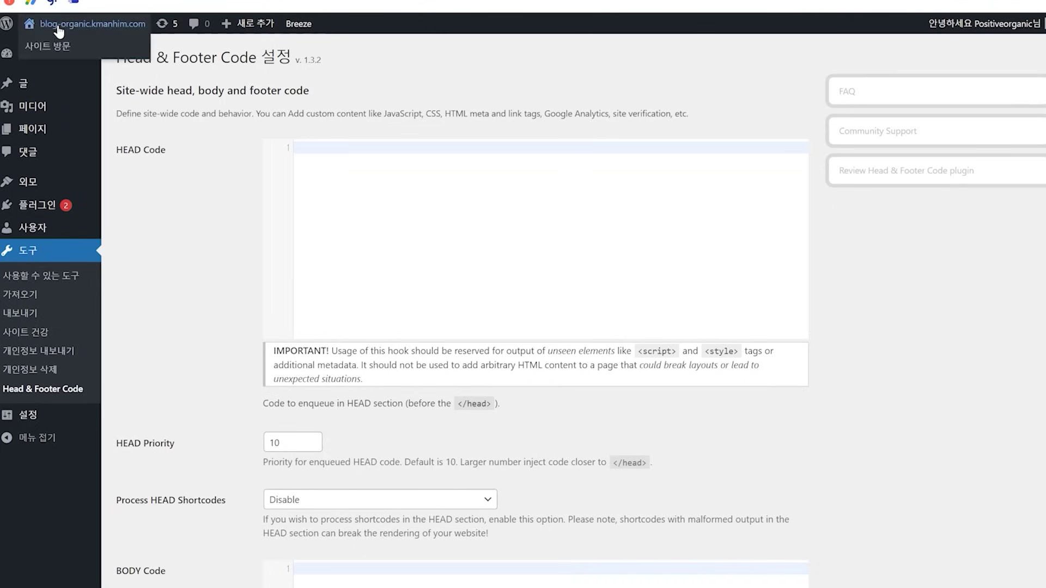
pyautogui.click(84, 48)
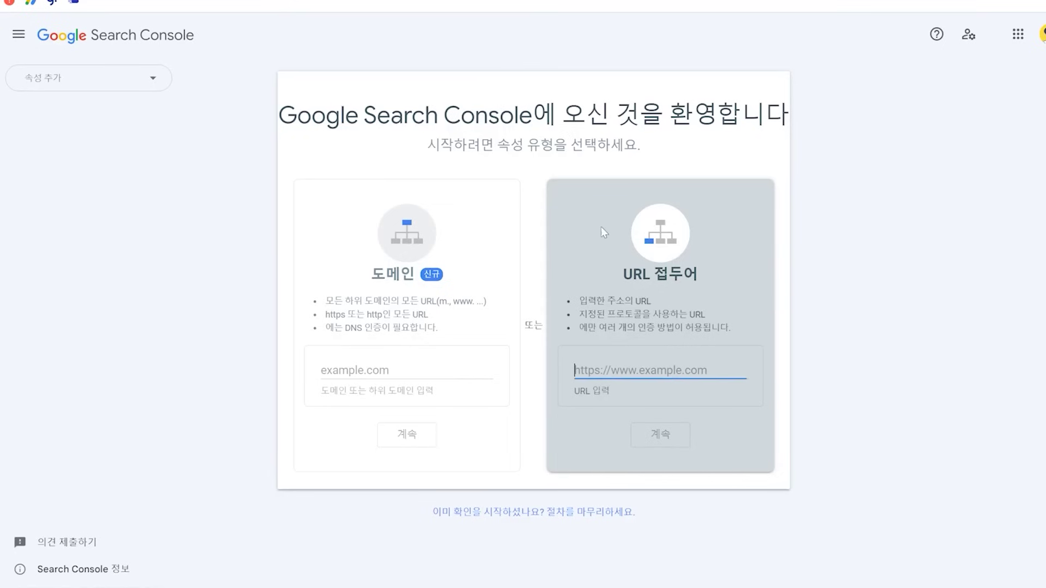
pyautogui.write('https://blog-organic.kmanhim.com/')
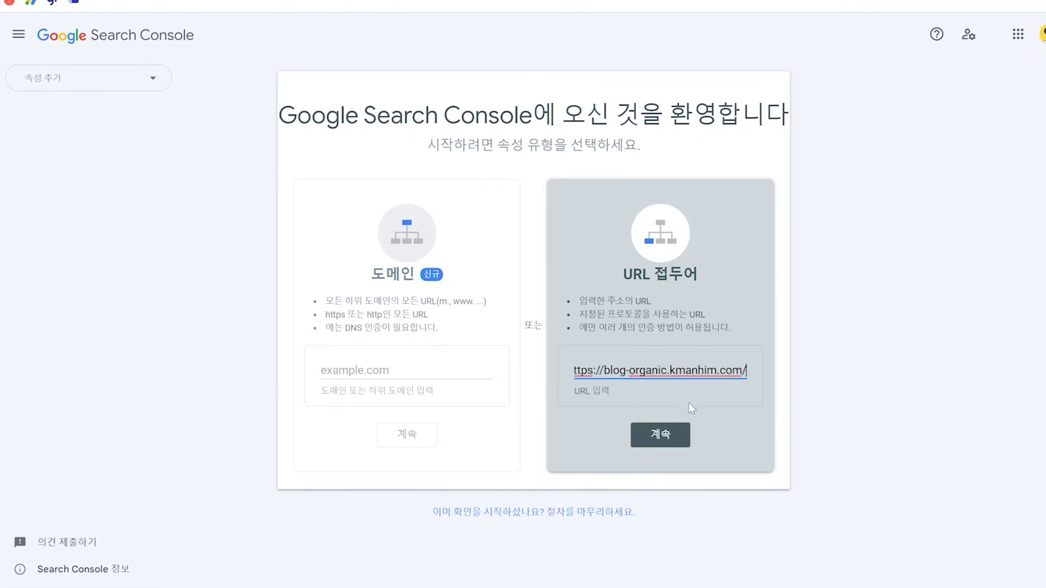
pyautogui.click(666, 438)
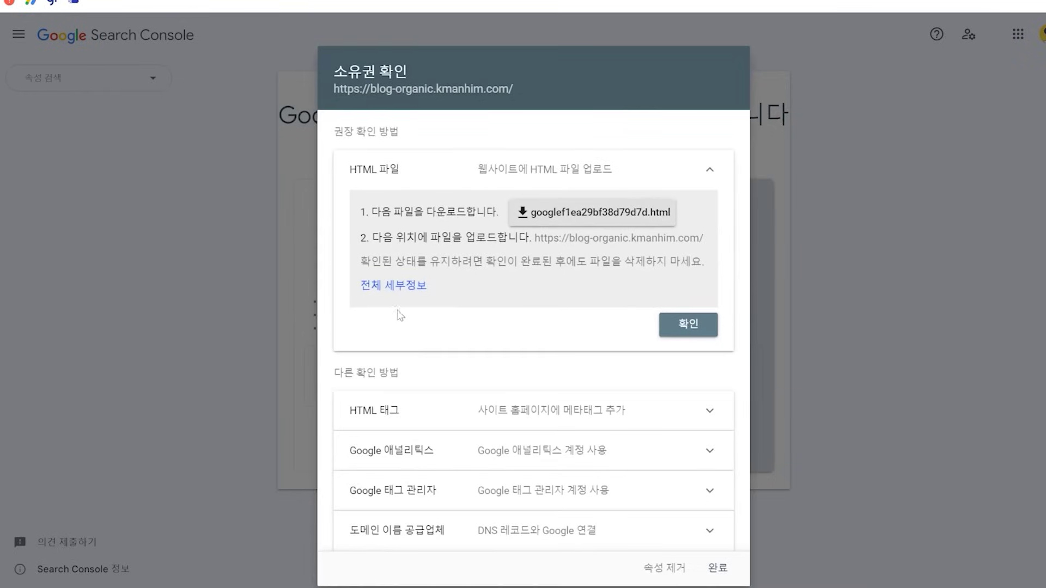
# Expand the HTML 태그 method and copy the google-site-verification meta tag
pyautogui.moveTo(333, 375); pyautogui.dragTo(488, 368)
pyautogui.click(492, 370)
pyautogui.click(482, 411)
pyautogui.scroll(-3, 482, 306)
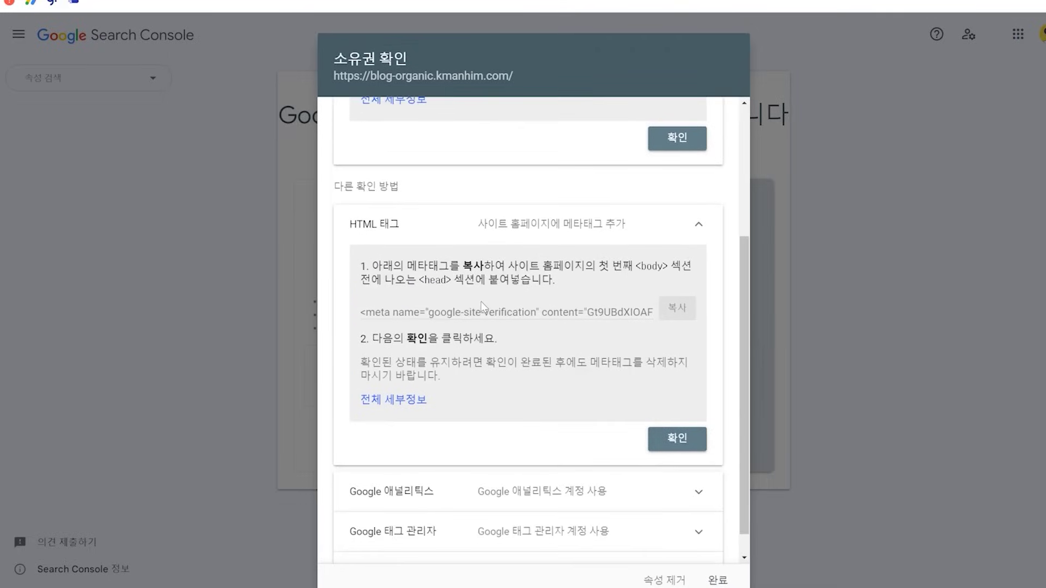
pyautogui.scroll(-1, 482, 307)
pyautogui.click(677, 282)
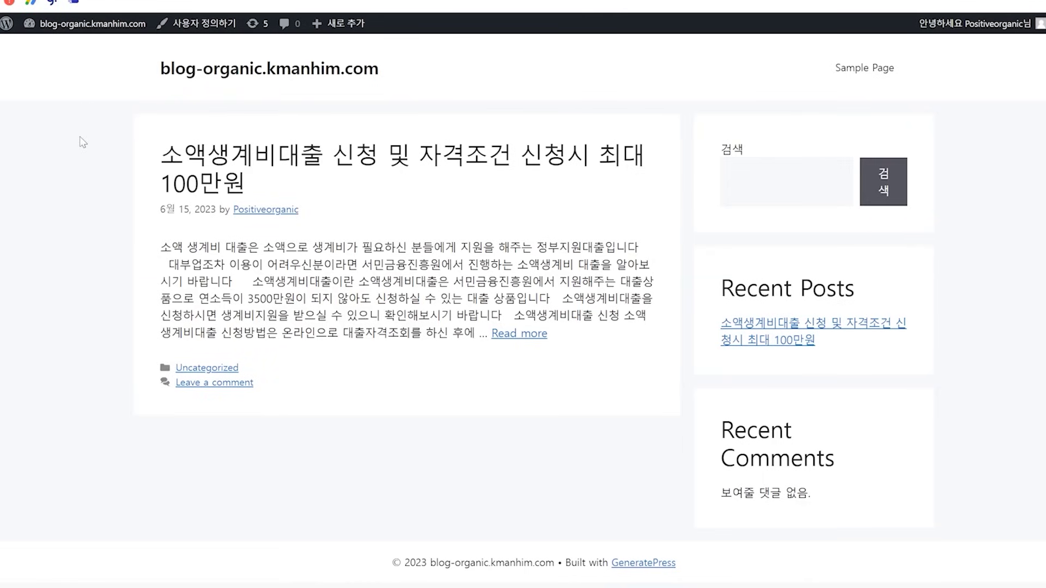
# Open the Head & Footer Code settings page in the WordPress dashboard
pyautogui.moveTo(65, 23)
pyautogui.click(71, 45)
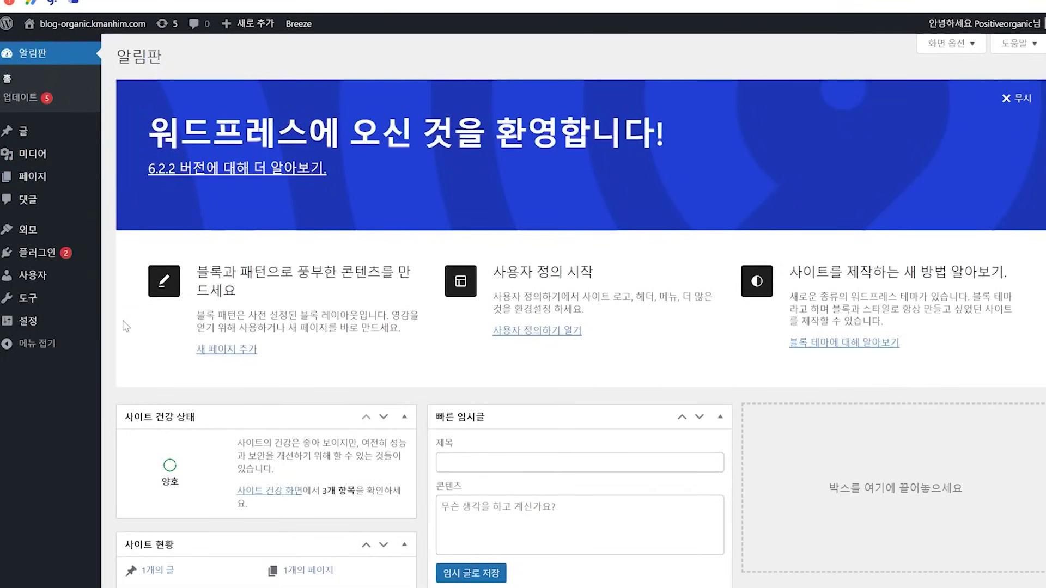
pyautogui.moveTo(72, 316)
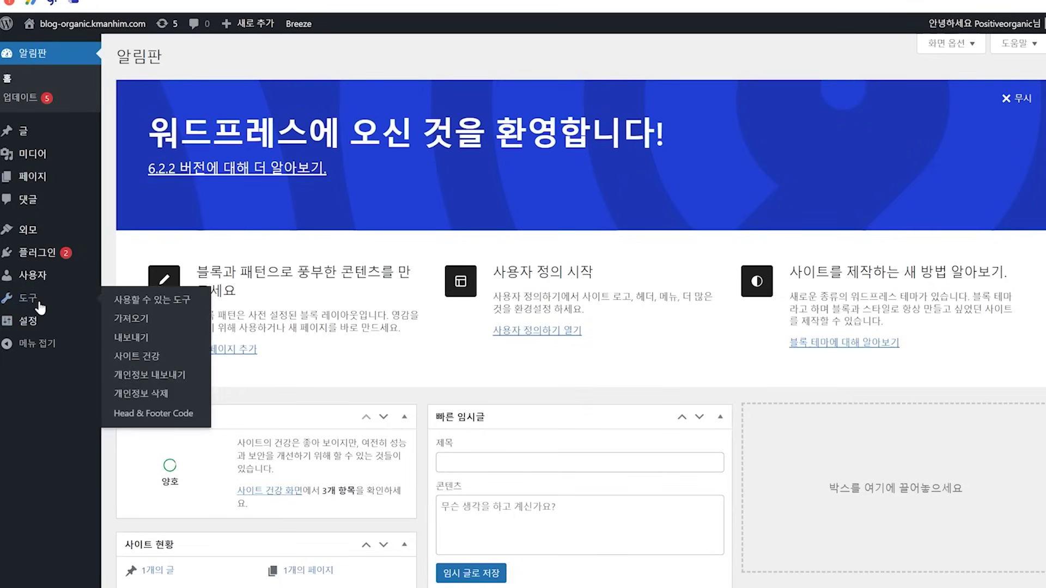
pyautogui.moveTo(51, 300)
pyautogui.click(146, 414)
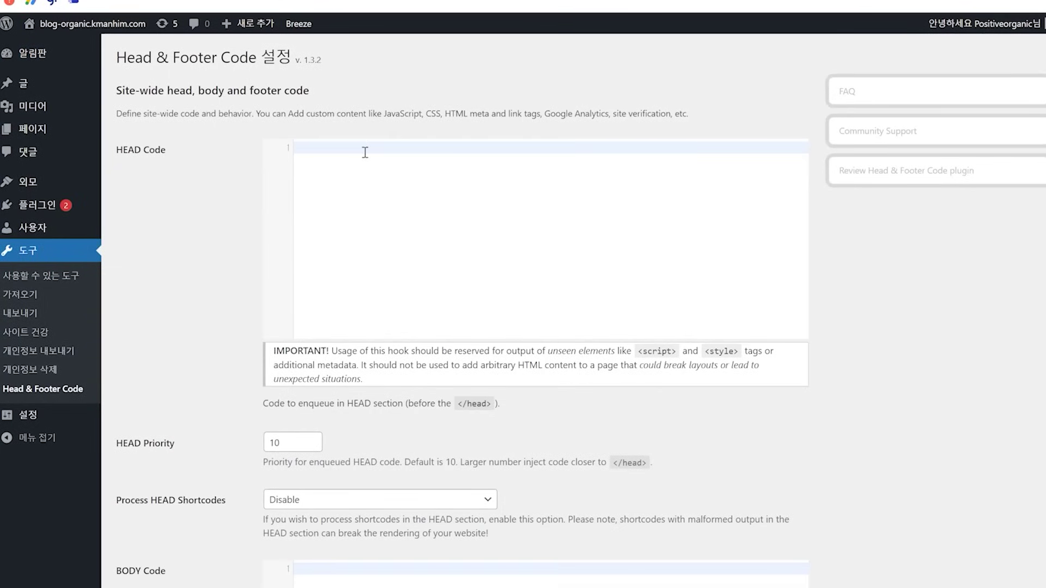
# Highlight the Search Console instructions showing where the meta tag must be pasted
pyautogui.click(361, 11)
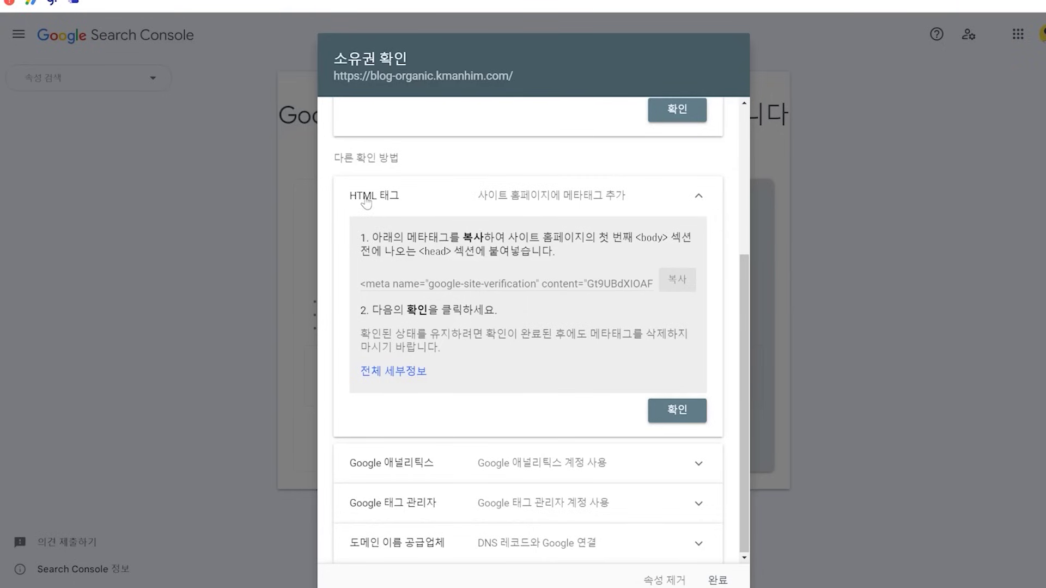
pyautogui.moveTo(377, 237); pyautogui.dragTo(482, 239)
pyautogui.click(507, 239)
pyautogui.moveTo(417, 251); pyautogui.dragTo(453, 251)
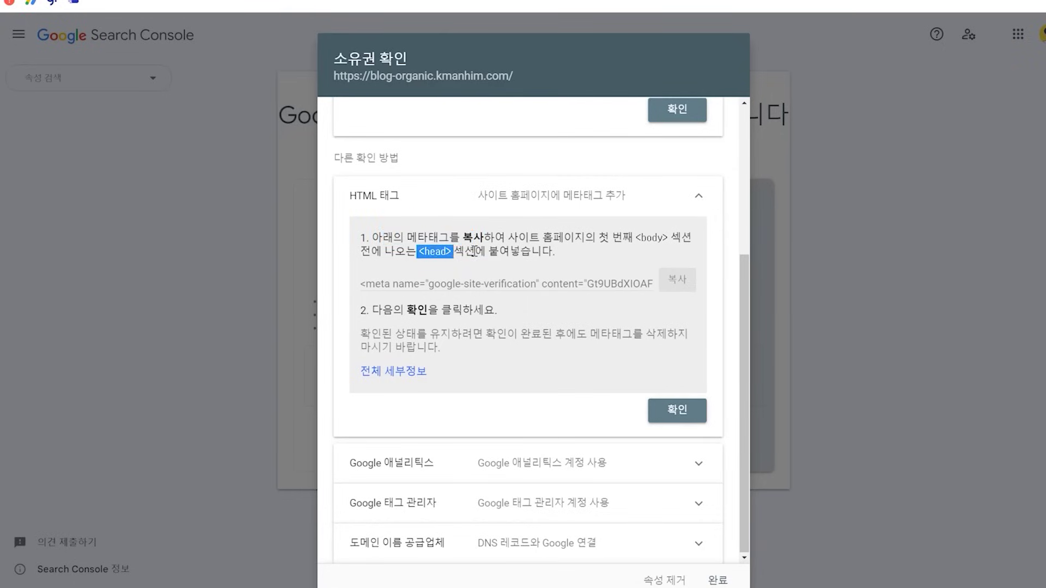
pyautogui.click(499, 252)
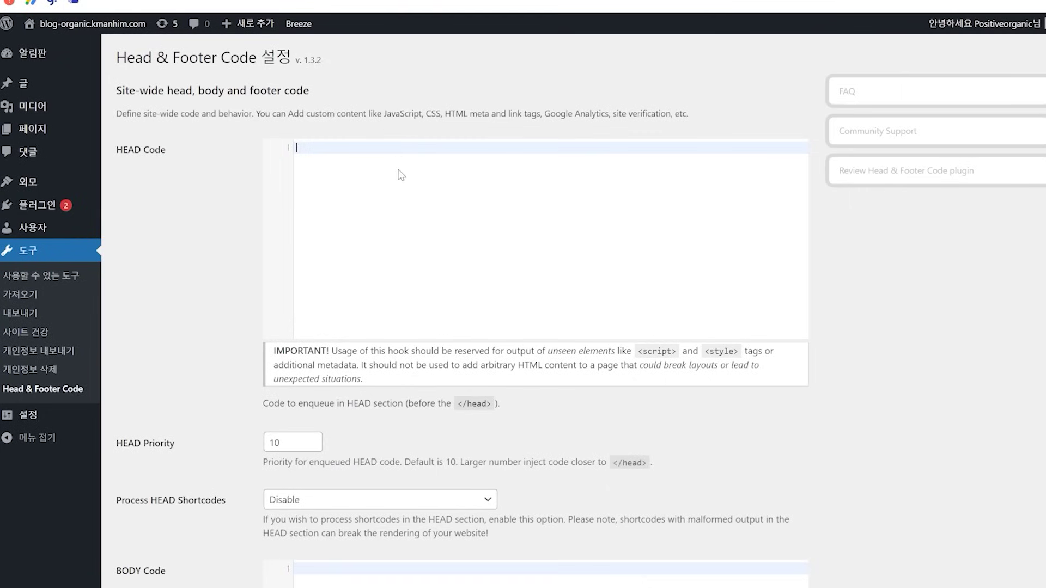
# Paste the google-site-verification meta tag into HEAD Code and save the changes
pyautogui.write('<meta name="google-site-verification" content="Gt9UBdXI0AFeRyMY-KjFSum2Hur13EeYCTK4JKqV4iw" />')
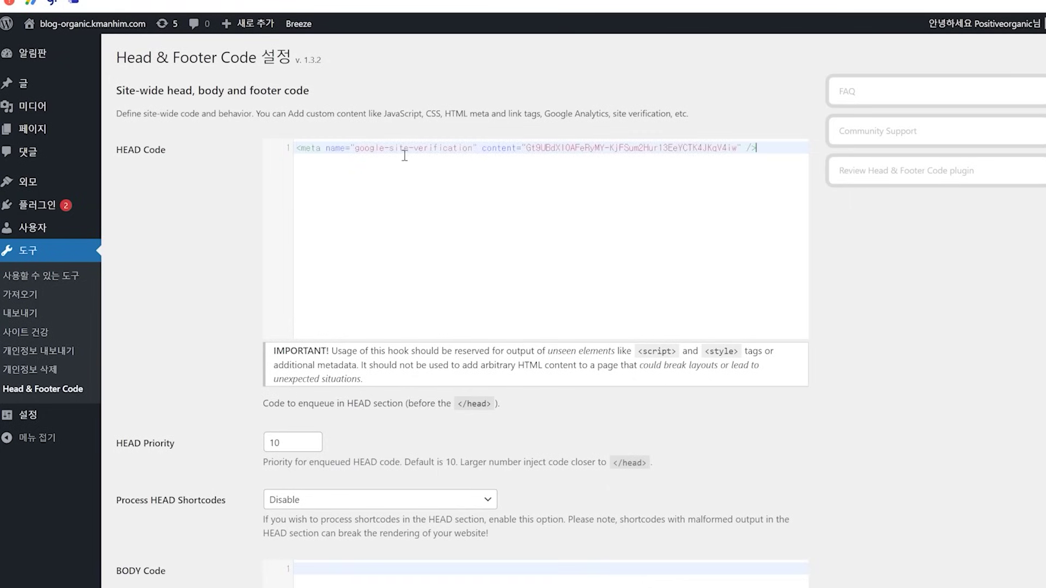
pyautogui.scroll(-20, 209, 184)
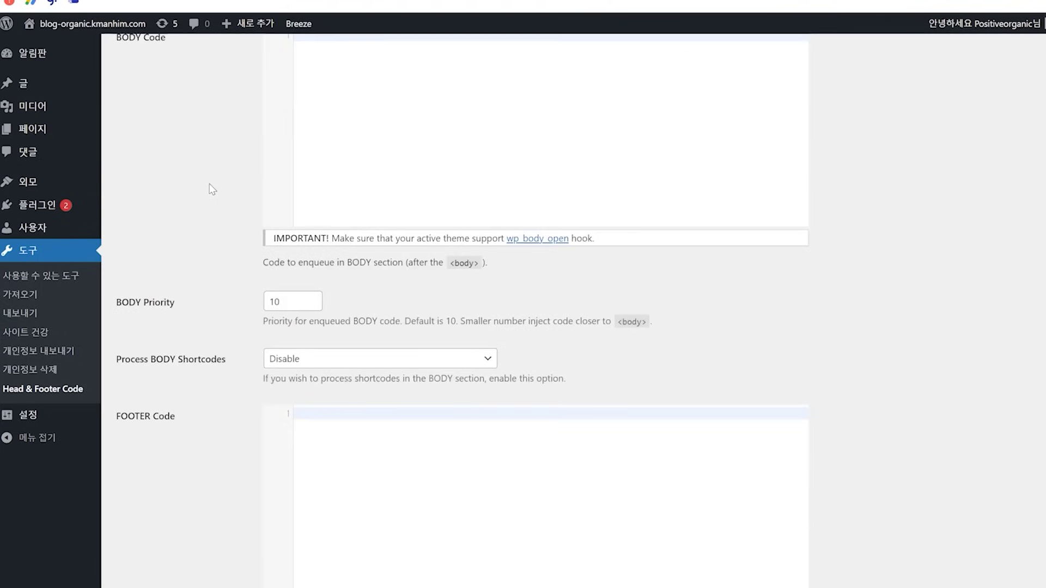
pyautogui.scroll(-15, 209, 184)
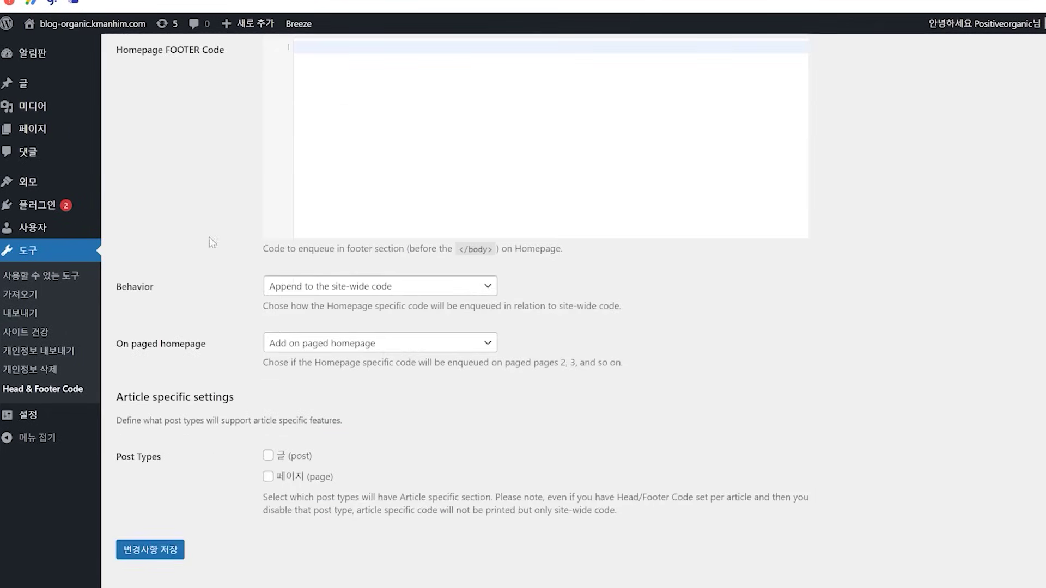
pyautogui.click(169, 552)
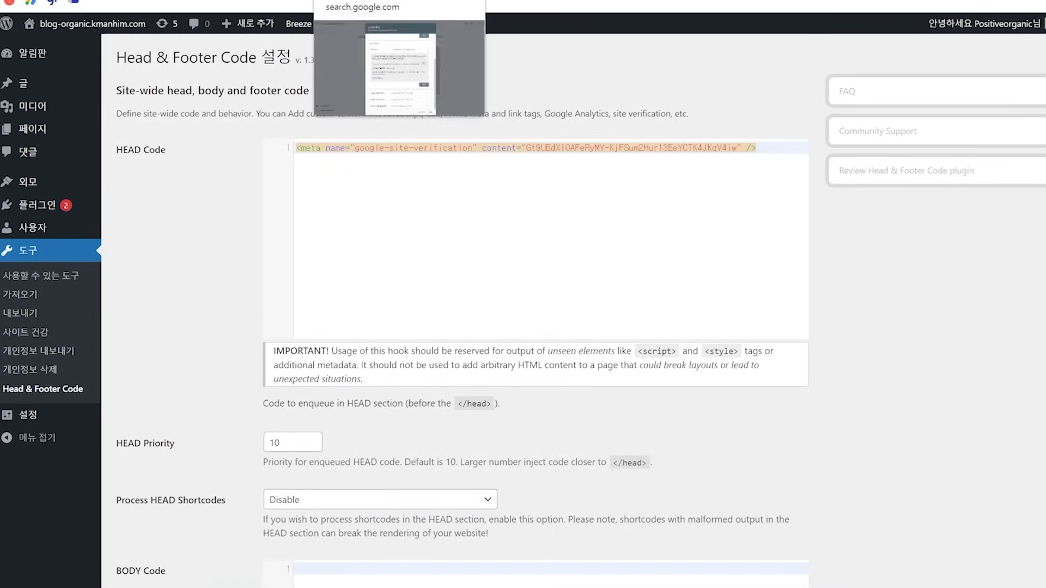
pyautogui.click(414, 5)
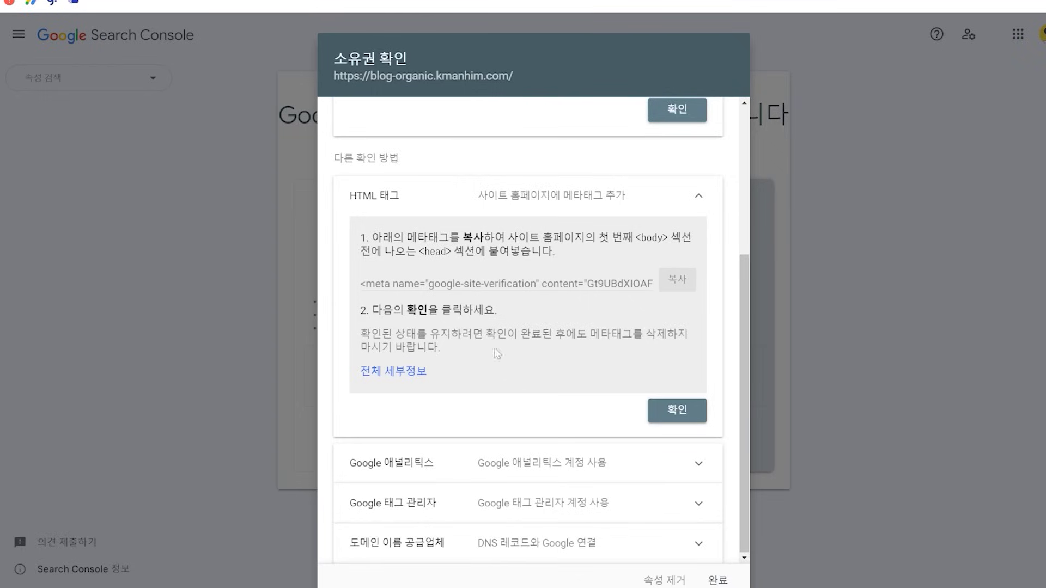
# Run 확인 to verify the blog's ownership via the HTML 태그 method
pyautogui.click(691, 420)
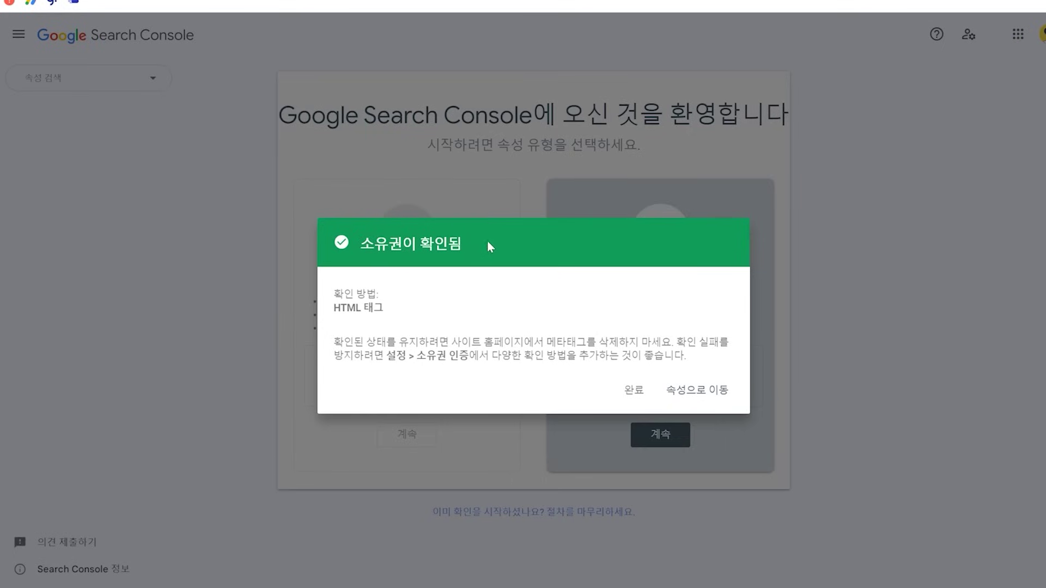
# Dismiss the verified message and open the blog-organic.kmanhim.com property overview
pyautogui.click(639, 392)
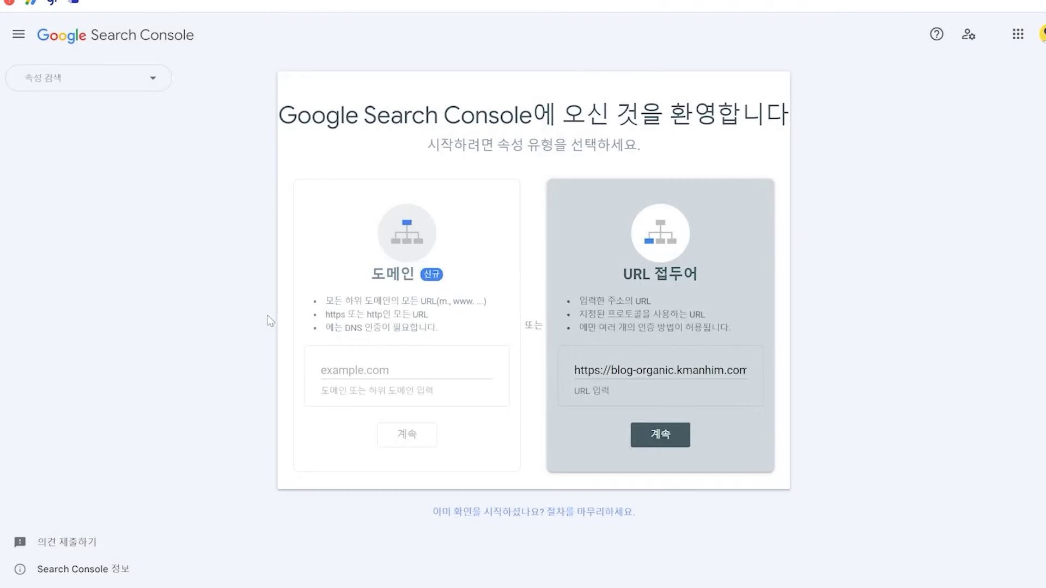
pyautogui.click(124, 78)
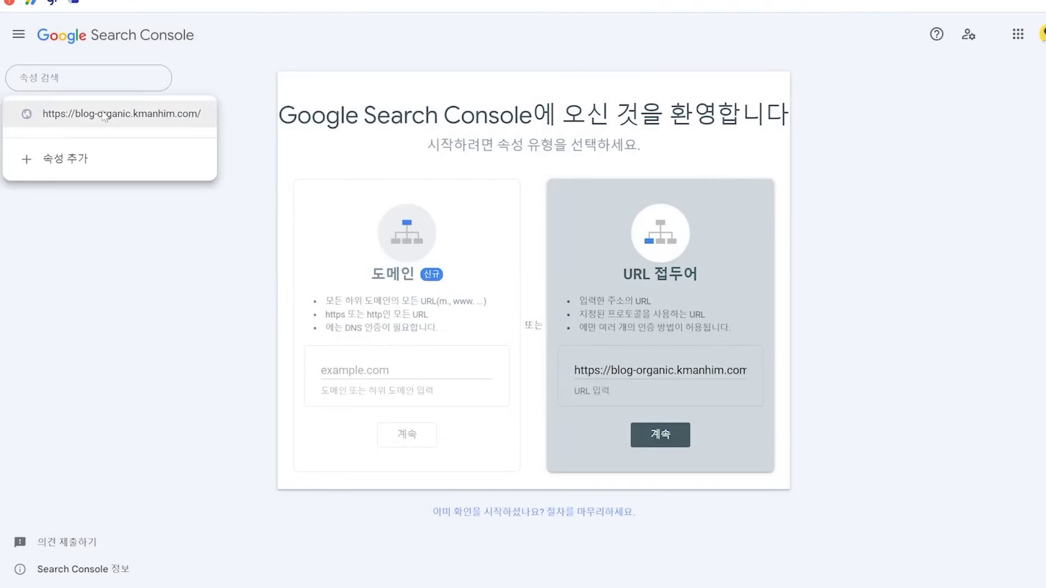
pyautogui.click(300, 67)
pyautogui.click(84, 86)
pyautogui.click(120, 114)
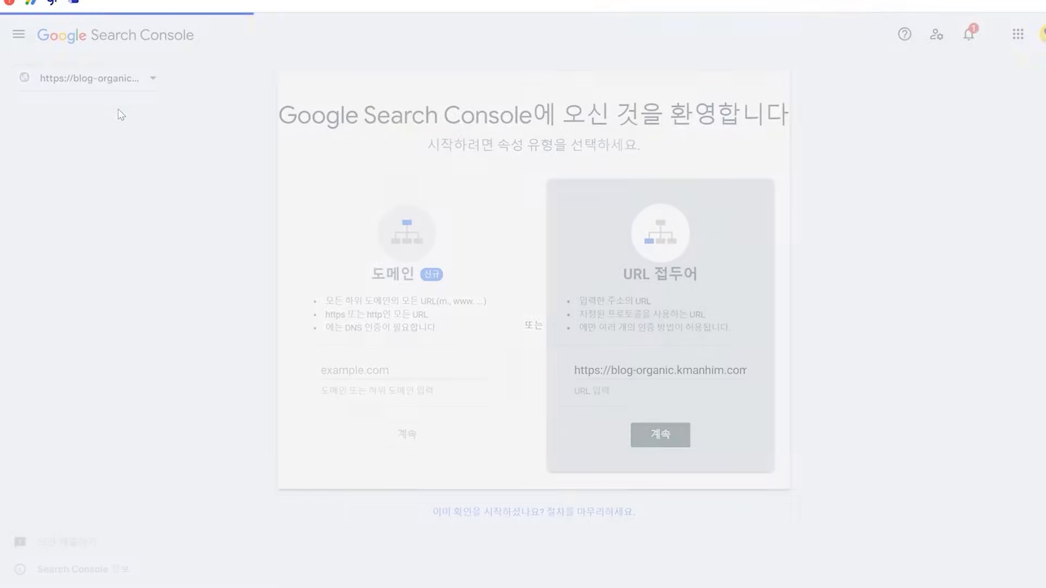
pyautogui.scroll(-10, 229, 267)
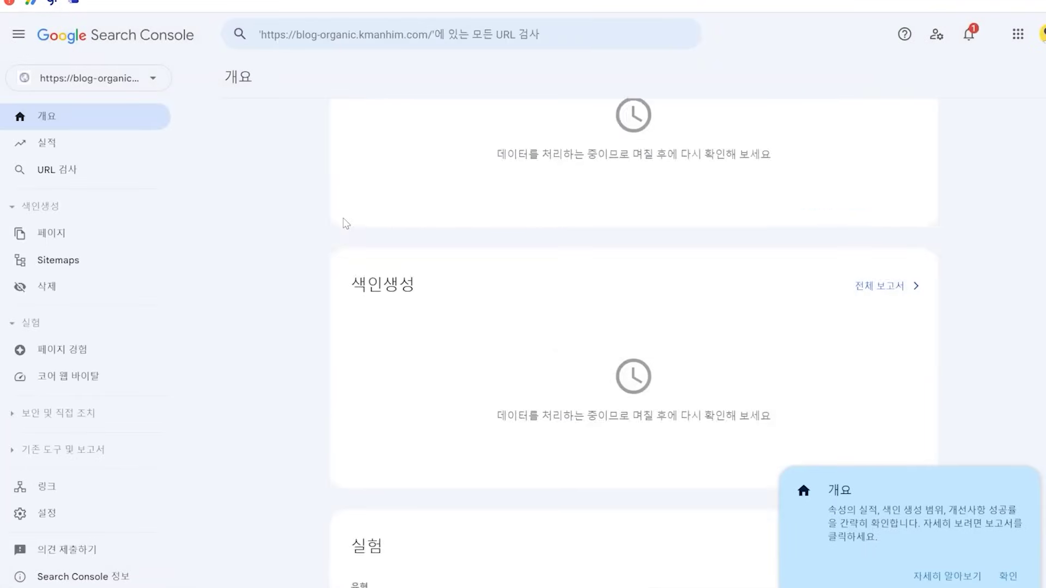
pyautogui.scroll(10, 310, 283)
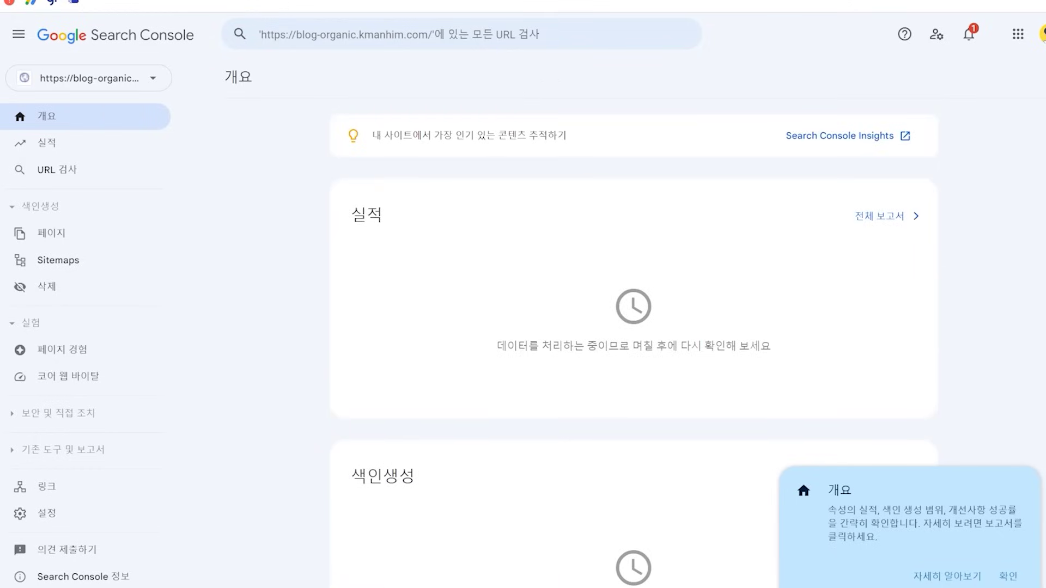
pyautogui.hotkey('ctrl', 't')
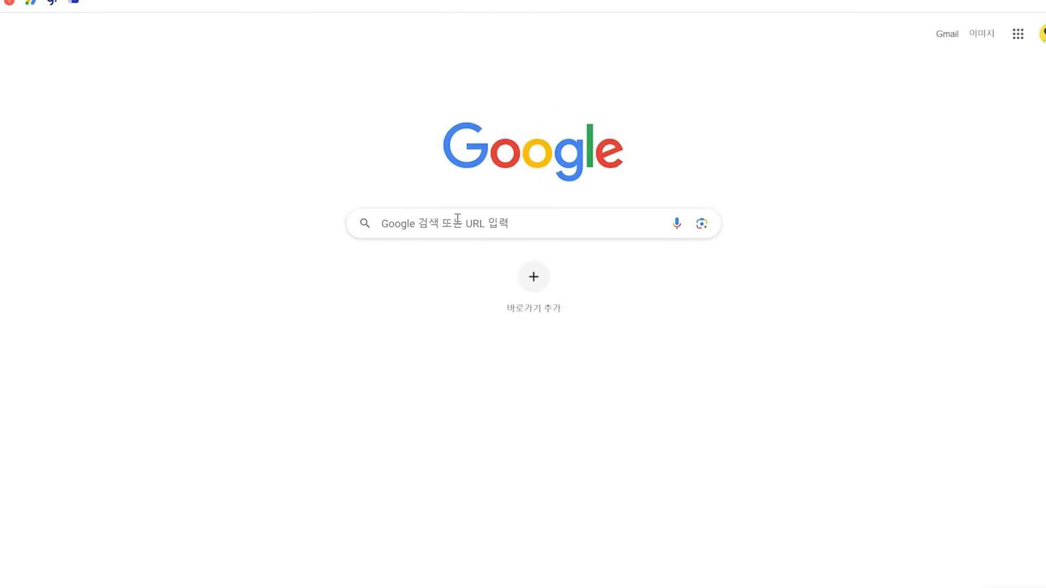
# Search Google for 구글 애널리틱스 and look over the results
pyautogui.click(458, 219)
pyautogui.write('구그')
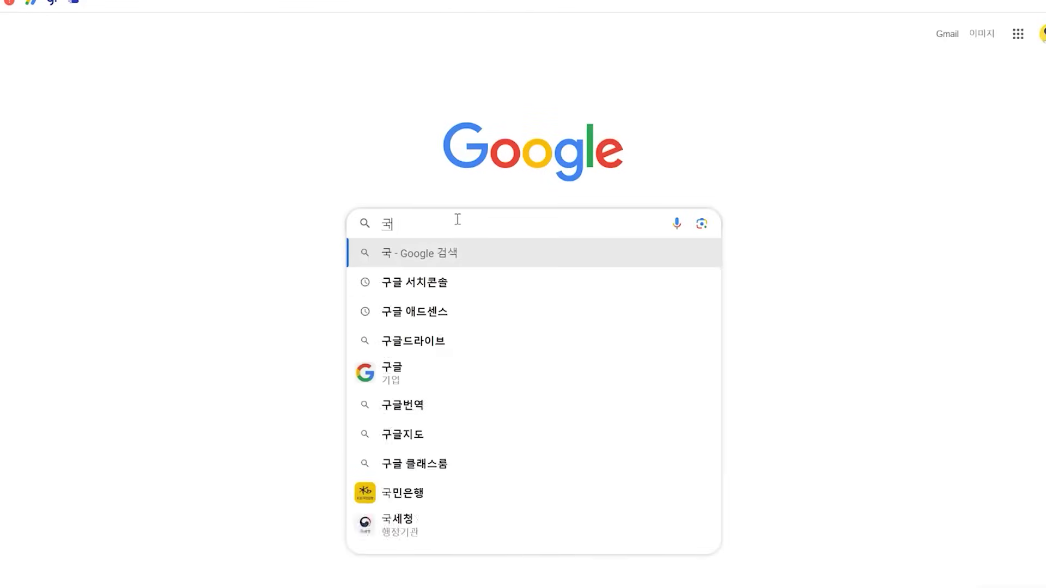
pyautogui.write('ㄹ 애')
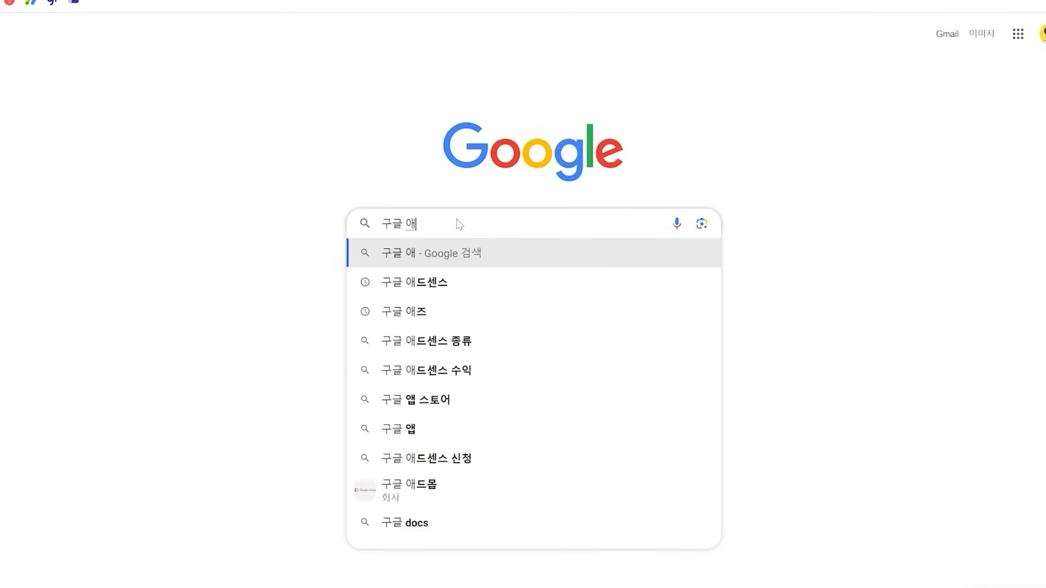
pyautogui.write('널ㄹ')
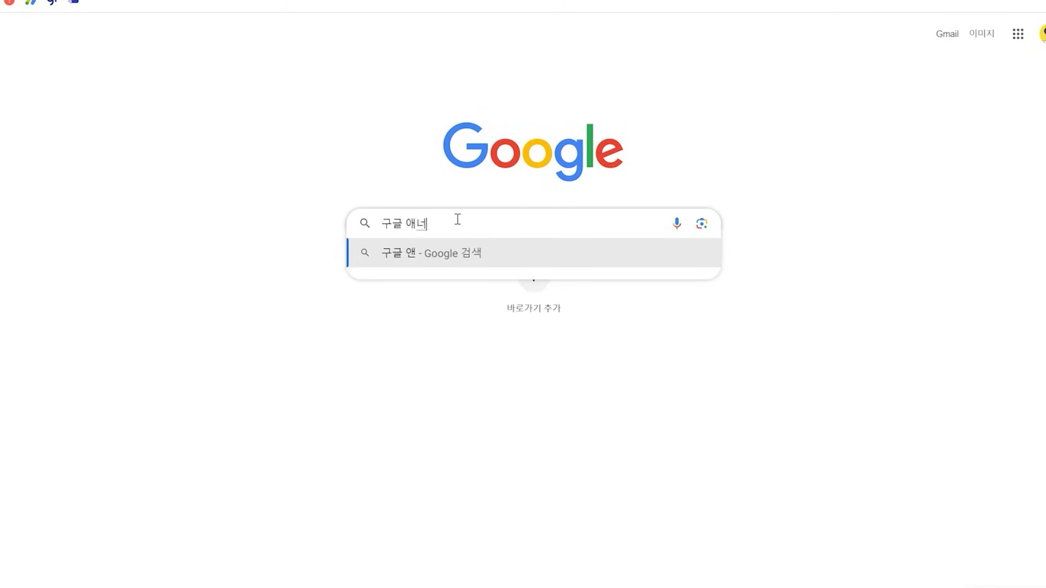
pyautogui.write('ㅣ티')
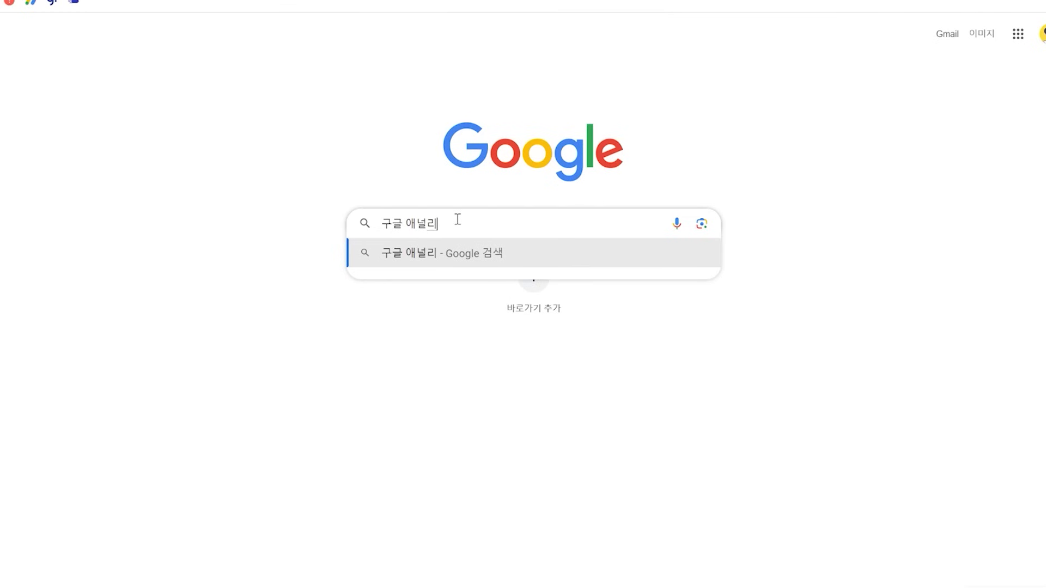
pyautogui.write('ㄱ스')
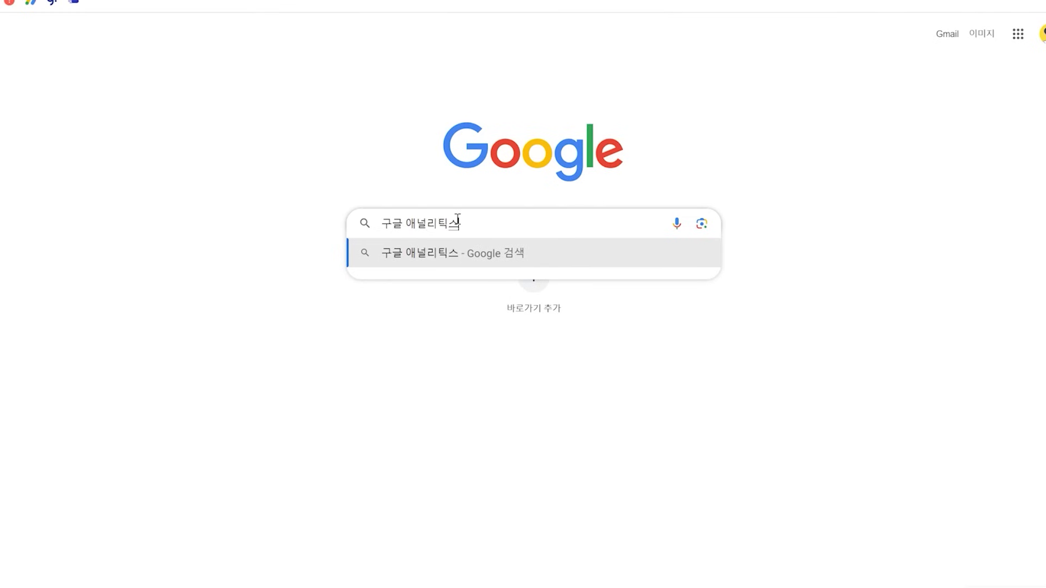
pyautogui.press('Return')
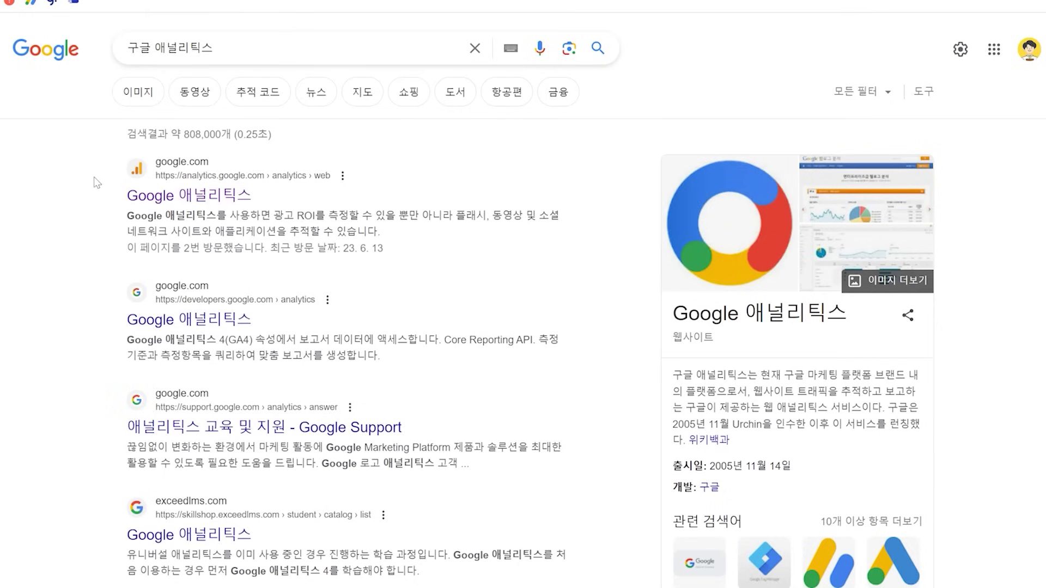
pyautogui.scroll(-5, 98, 183)
pyautogui.scroll(5, 97, 184)
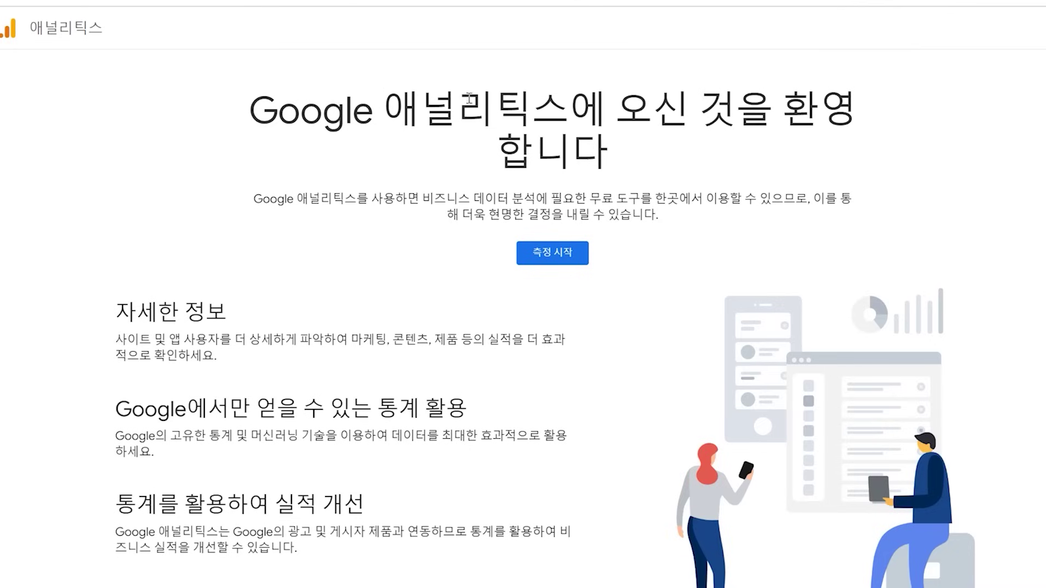
# Paste in the new account name, allow data sharing with Google, and continue to property creation
pyautogui.click(567, 256)
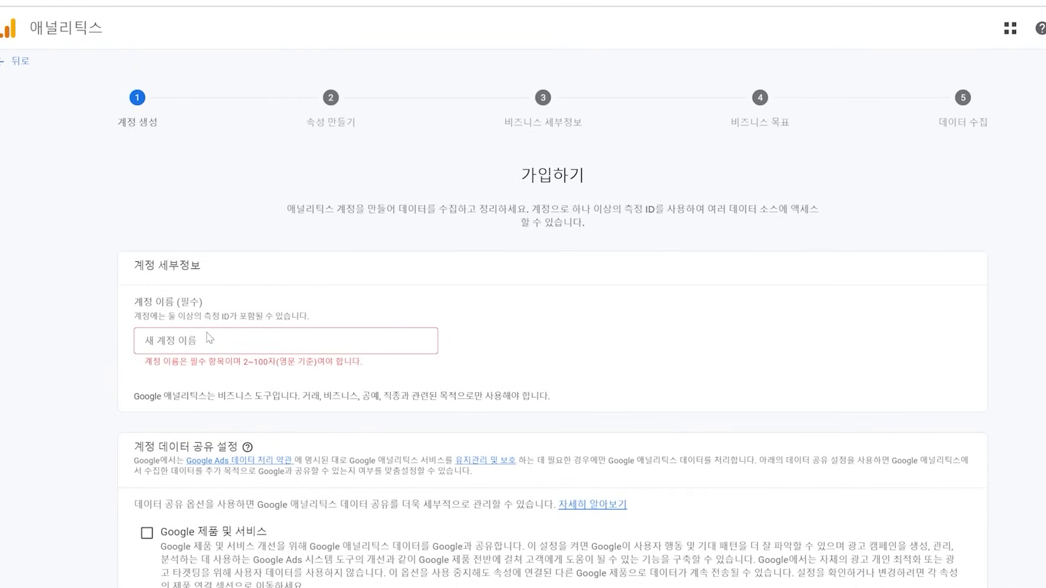
pyautogui.write('선한부자 오가닉 위프')
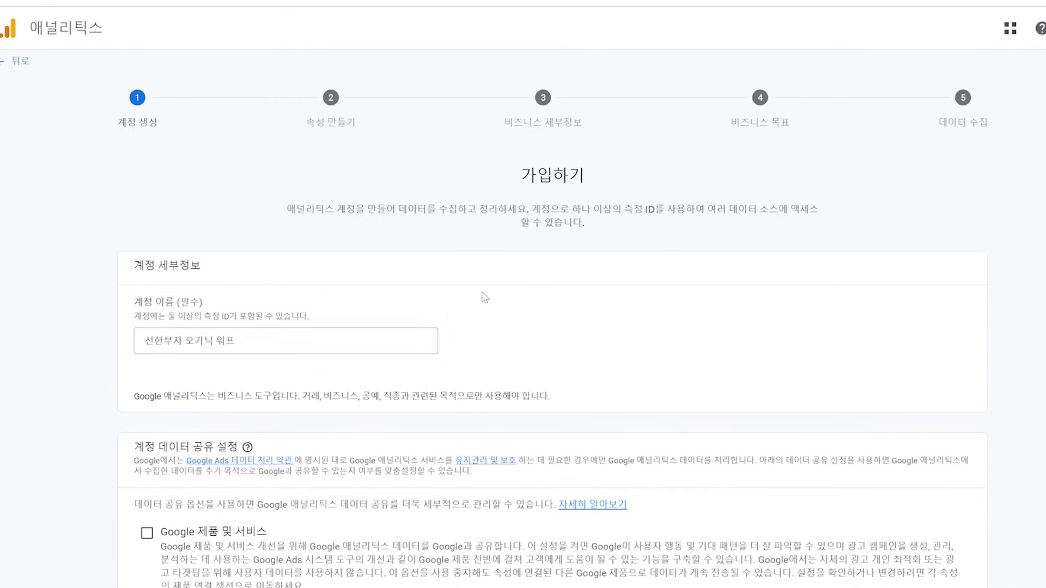
pyautogui.scroll(-2, 494, 287)
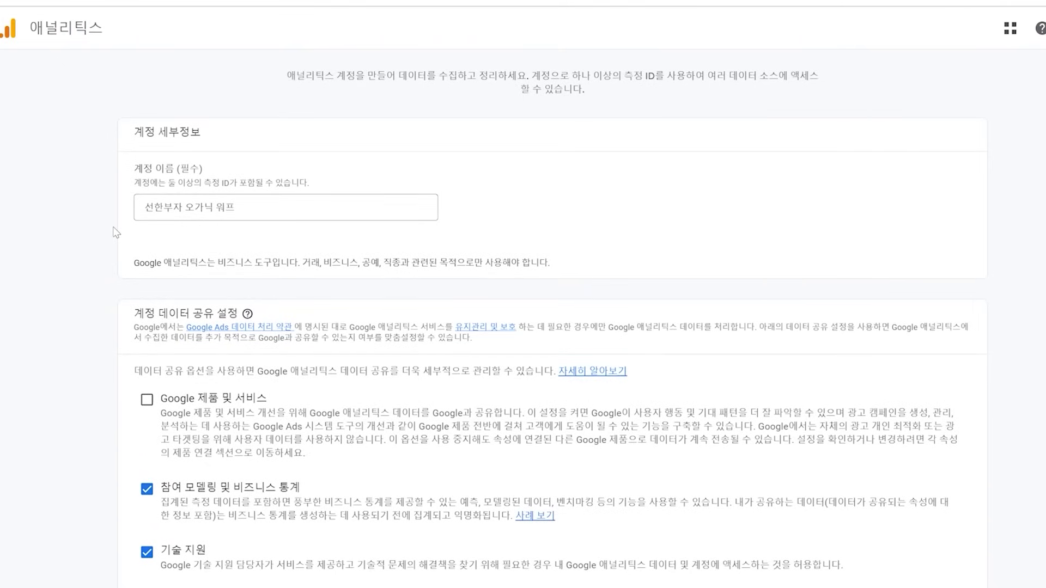
pyautogui.scroll(-2, 93, 227)
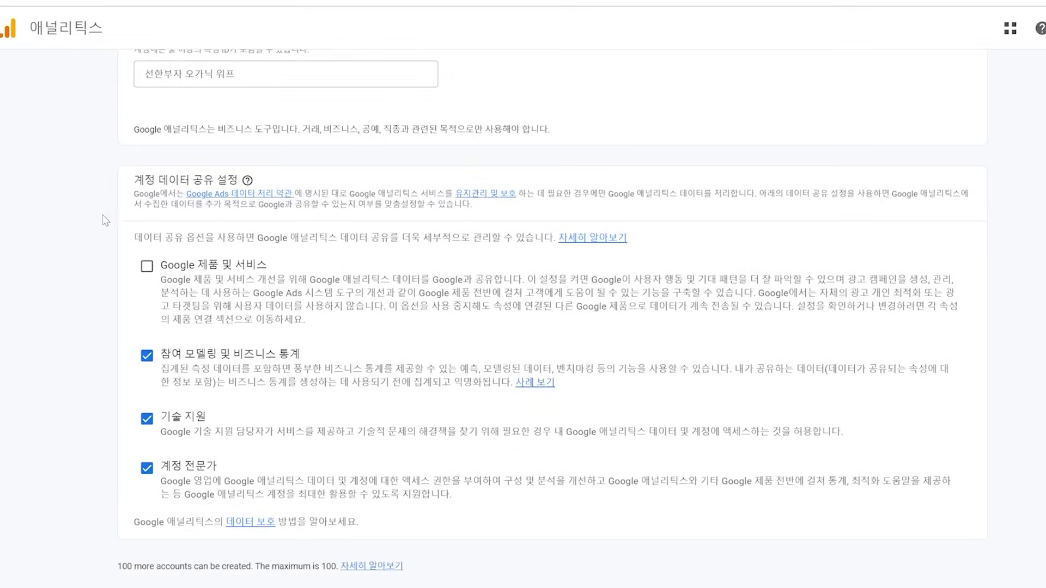
pyautogui.click(146, 267)
pyautogui.scroll(-1, 147, 266)
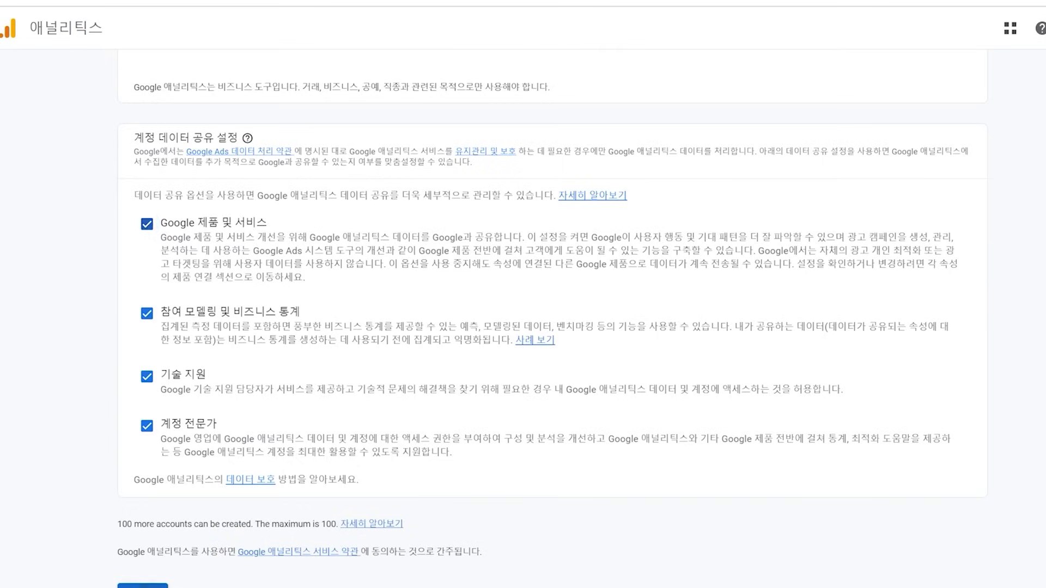
pyautogui.click(143, 586)
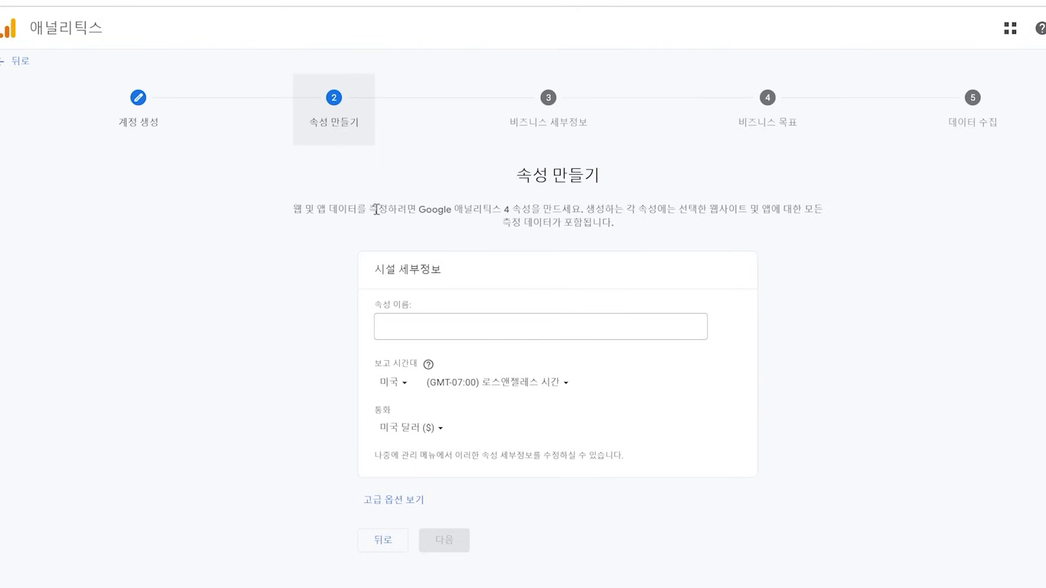
# Name the property 워드프레스 선한부자 오가닉 and set the reporting time zone to 대한민국 (GMT+09:00)
pyautogui.click(497, 326)
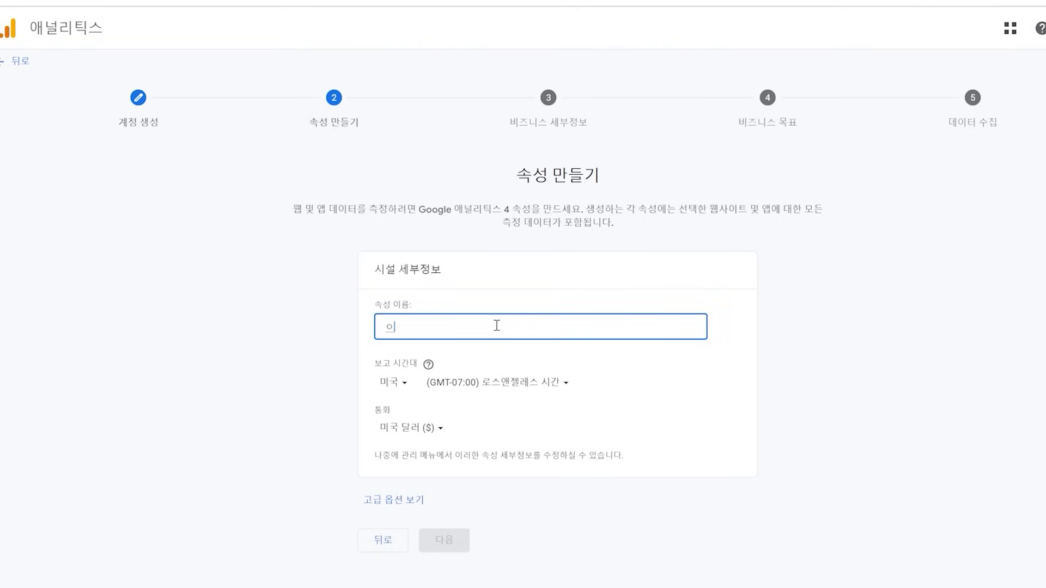
pyautogui.write('워드프레스 시')
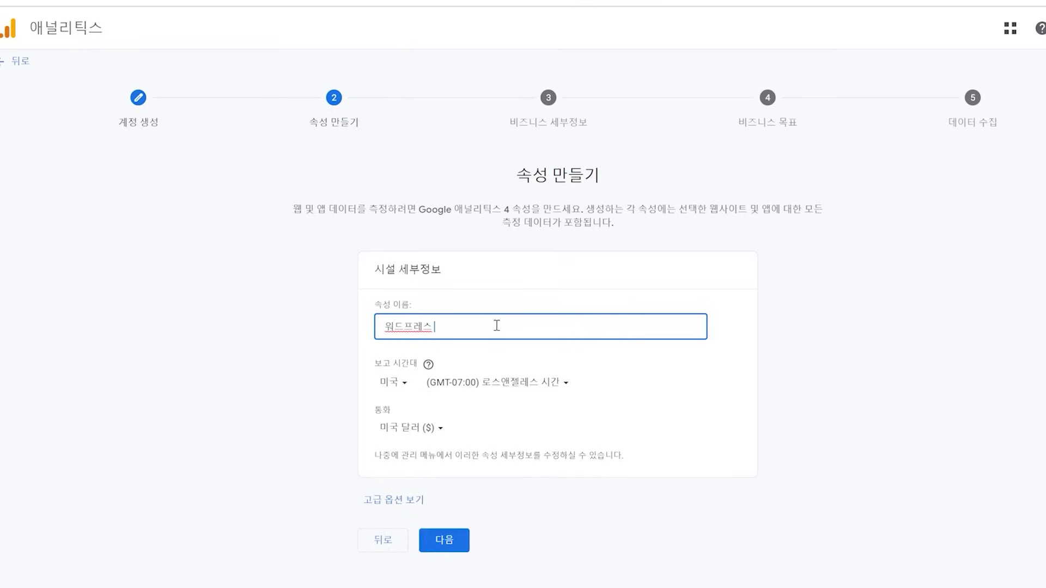
pyautogui.click(392, 382)
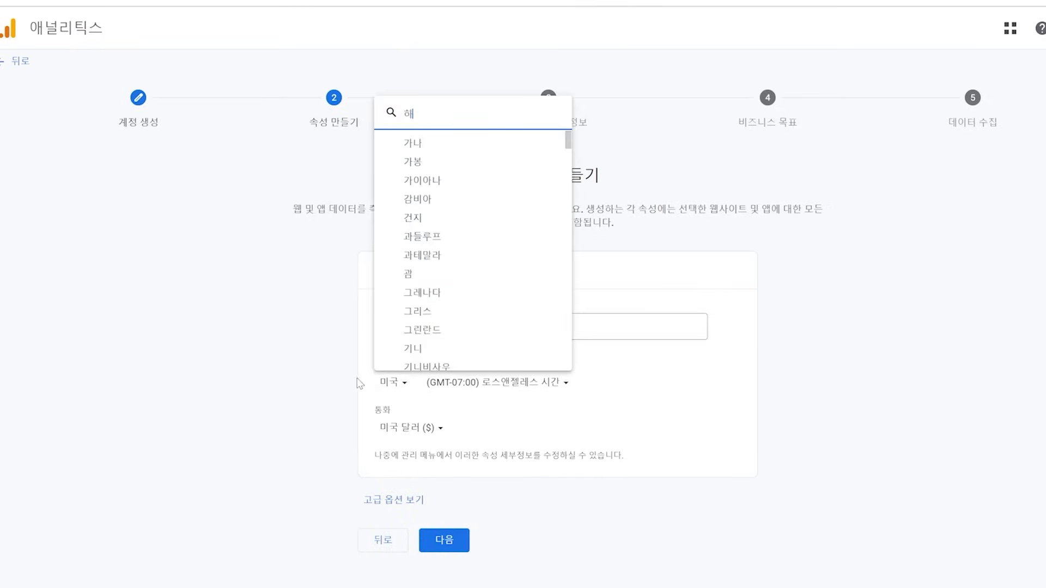
pyautogui.write('한국')
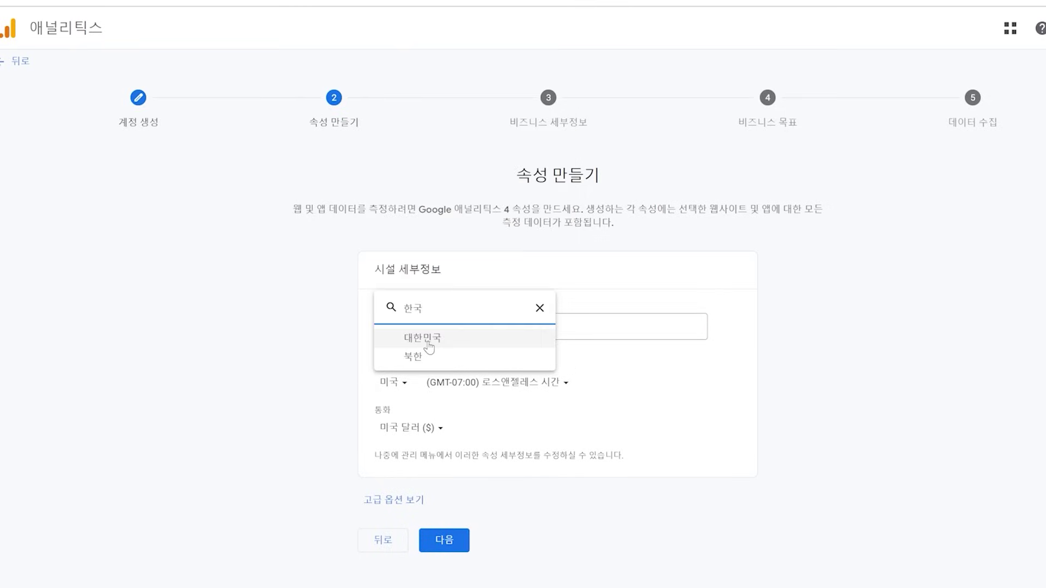
pyautogui.click(457, 341)
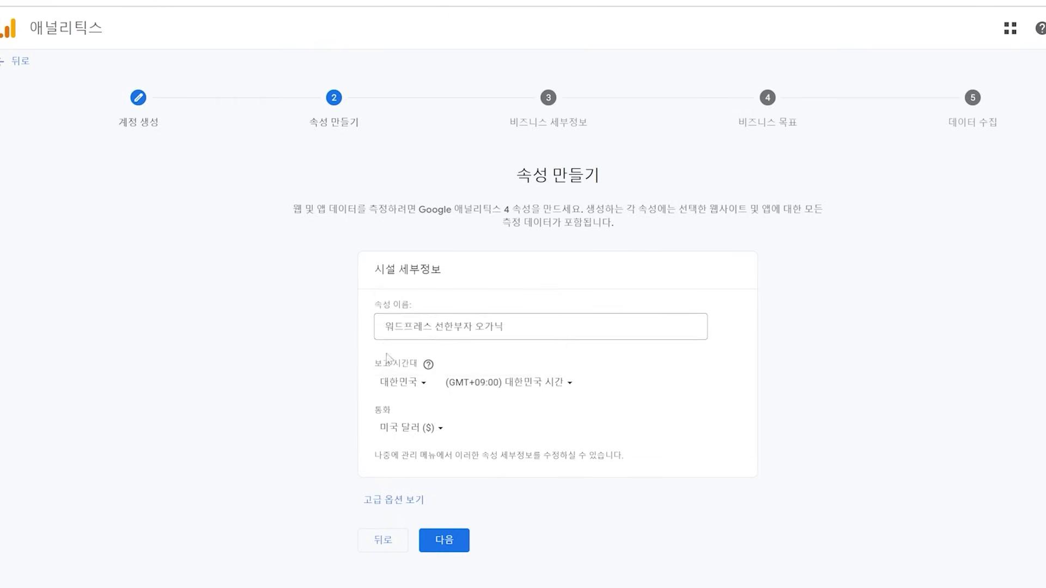
# Set the property currency to 대한민국 원 (₩)
pyautogui.click(386, 431)
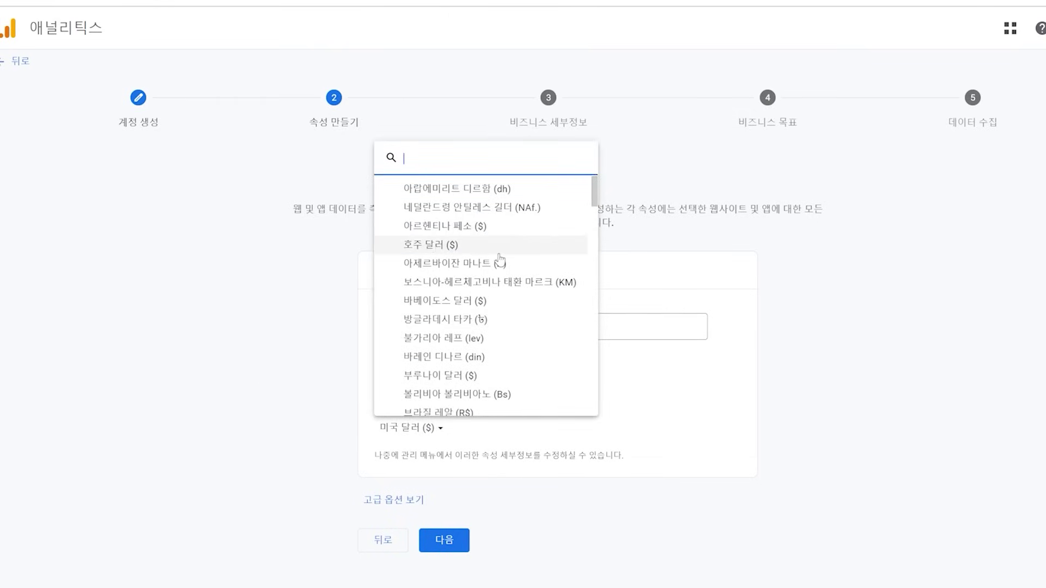
pyautogui.scroll(-6, 497, 252)
pyautogui.scroll(1, 499, 250)
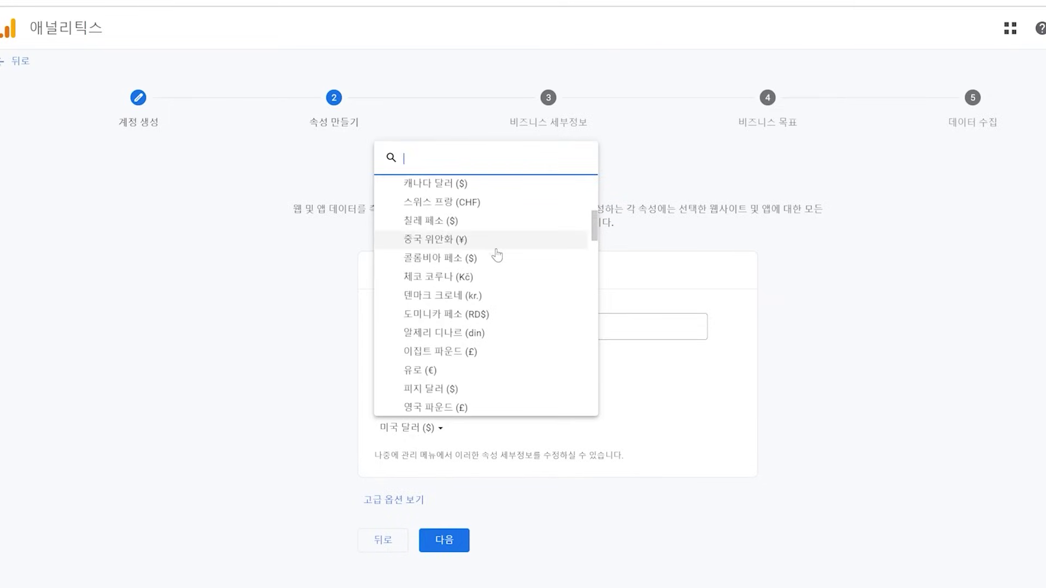
pyautogui.scroll(-1, 486, 298)
pyautogui.scroll(-7, 487, 299)
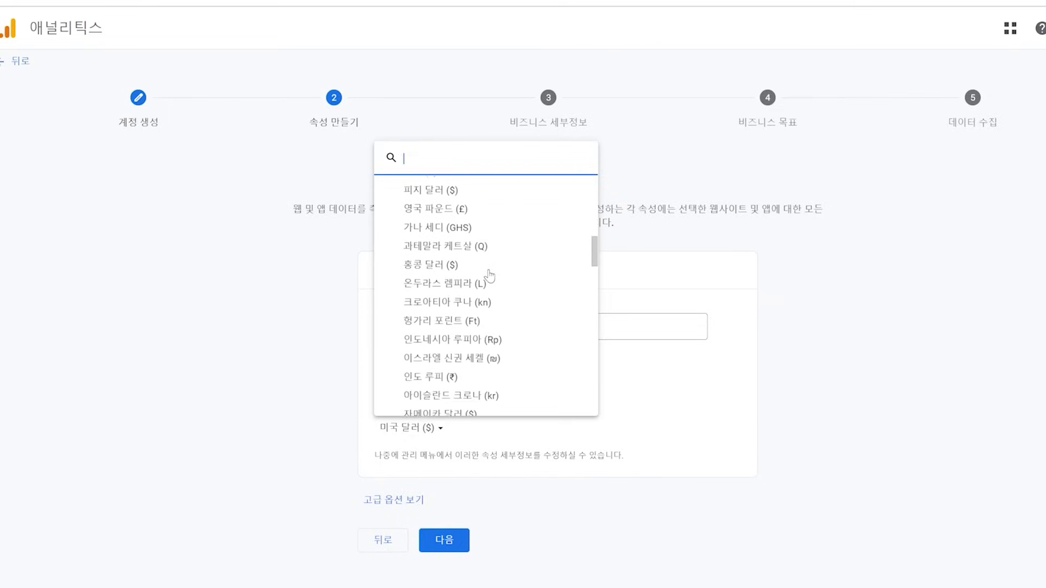
pyautogui.scroll(-2, 501, 277)
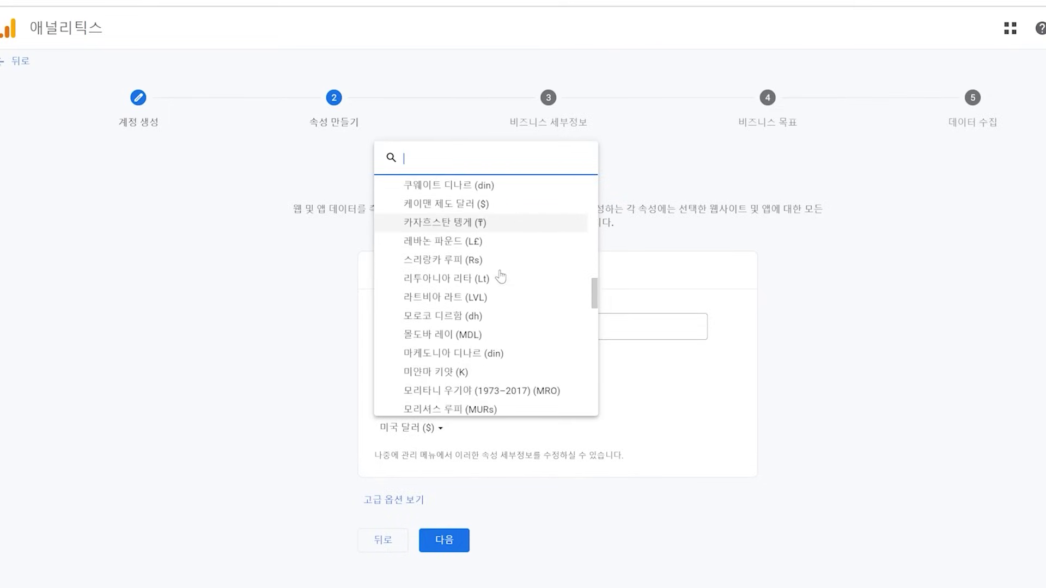
pyautogui.write('대한')
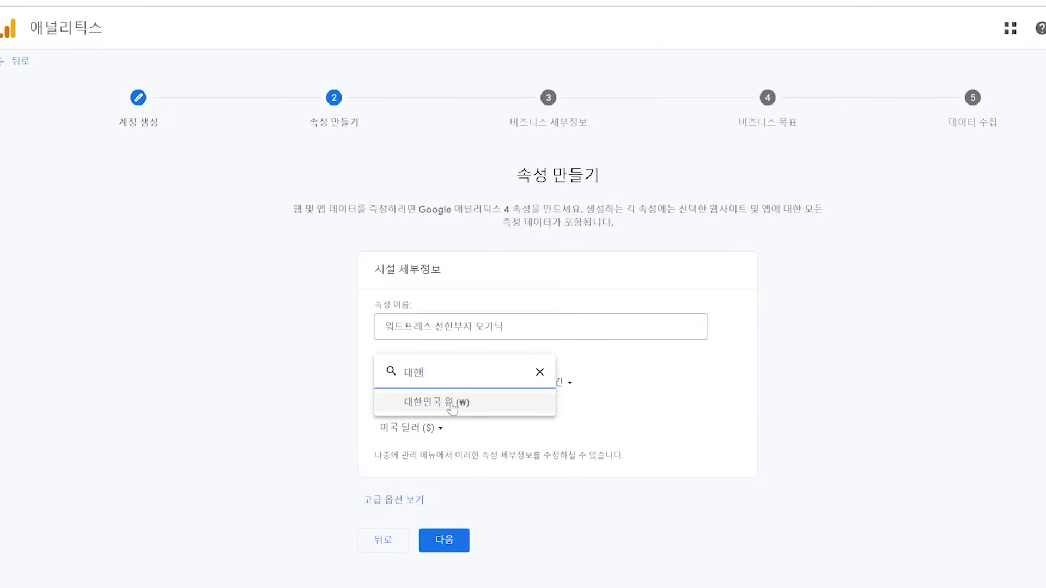
pyautogui.click(450, 405)
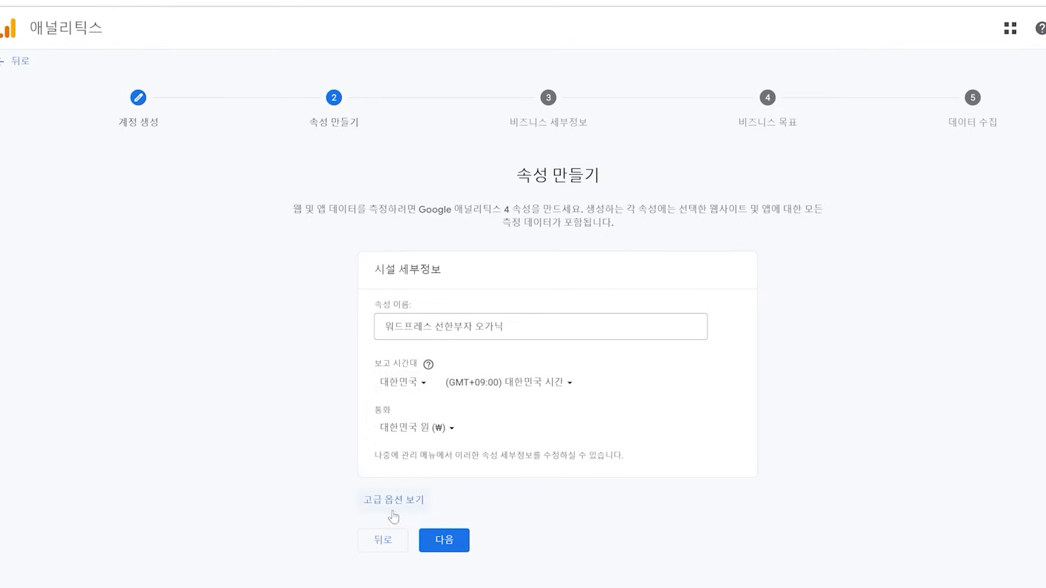
# Set the industry to 온라인 커뮤니티 and business size to 작음 - 직원 1~10명
pyautogui.click(456, 544)
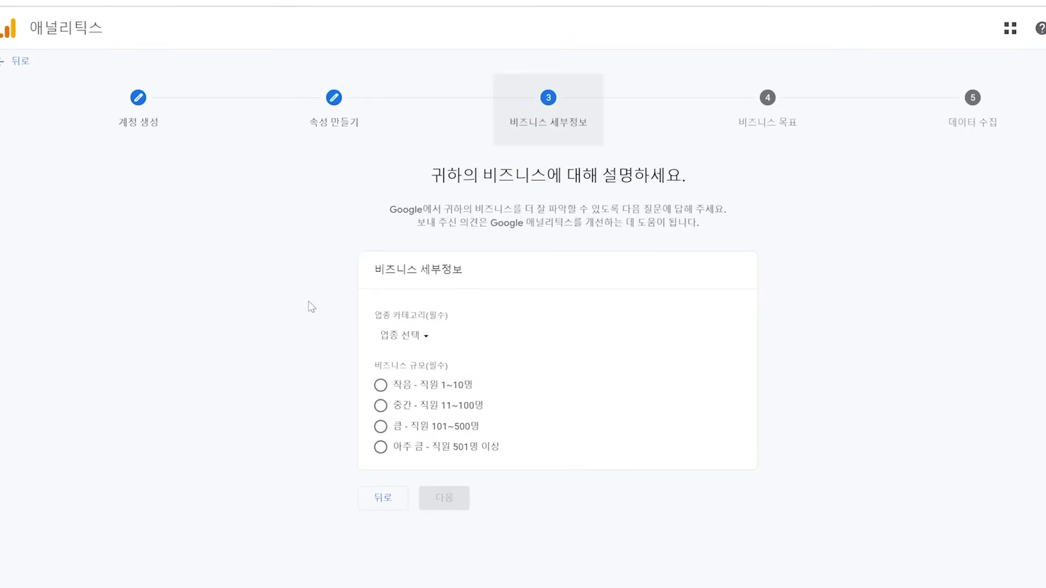
pyautogui.click(421, 336)
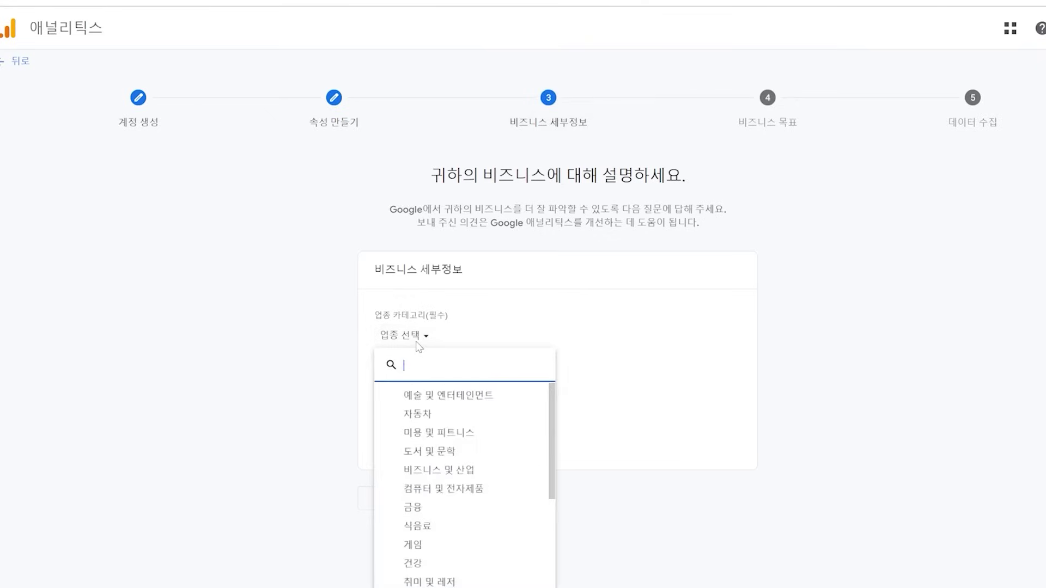
pyautogui.scroll(-5, 474, 417)
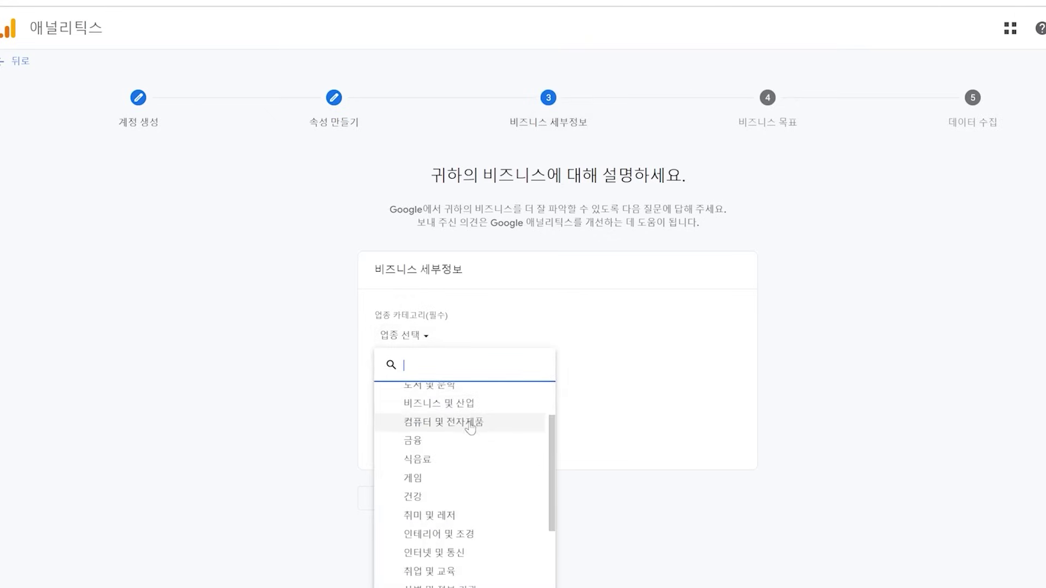
pyautogui.click(508, 440)
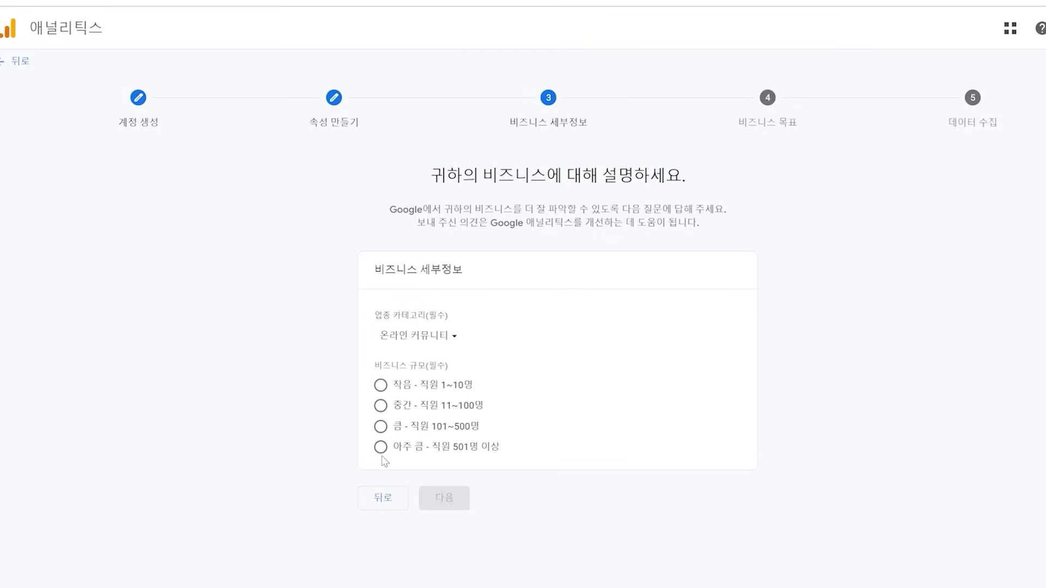
pyautogui.click(380, 386)
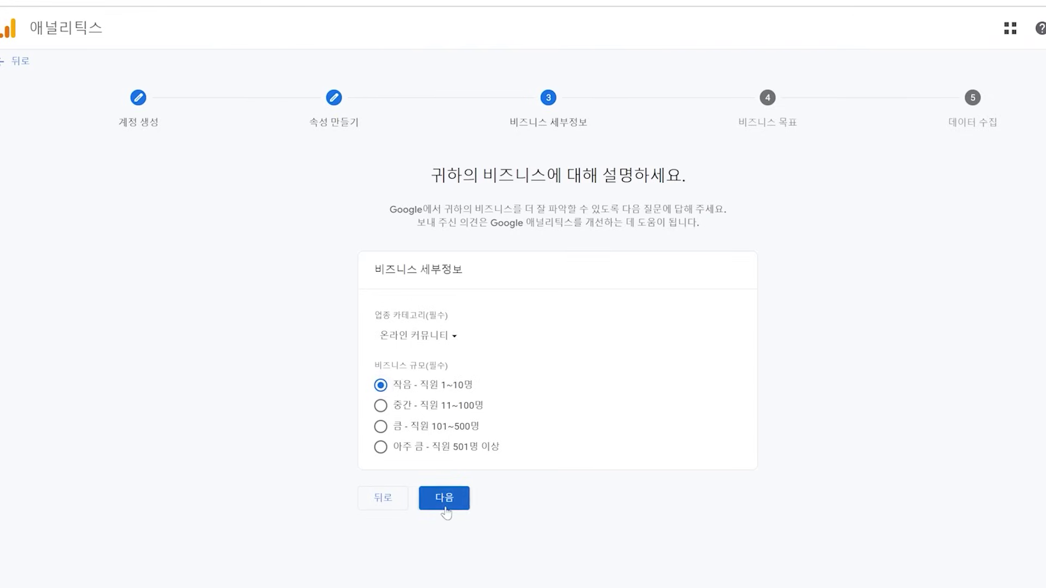
# Choose 기준 보고서 보기 as the business goal
pyautogui.click(463, 500)
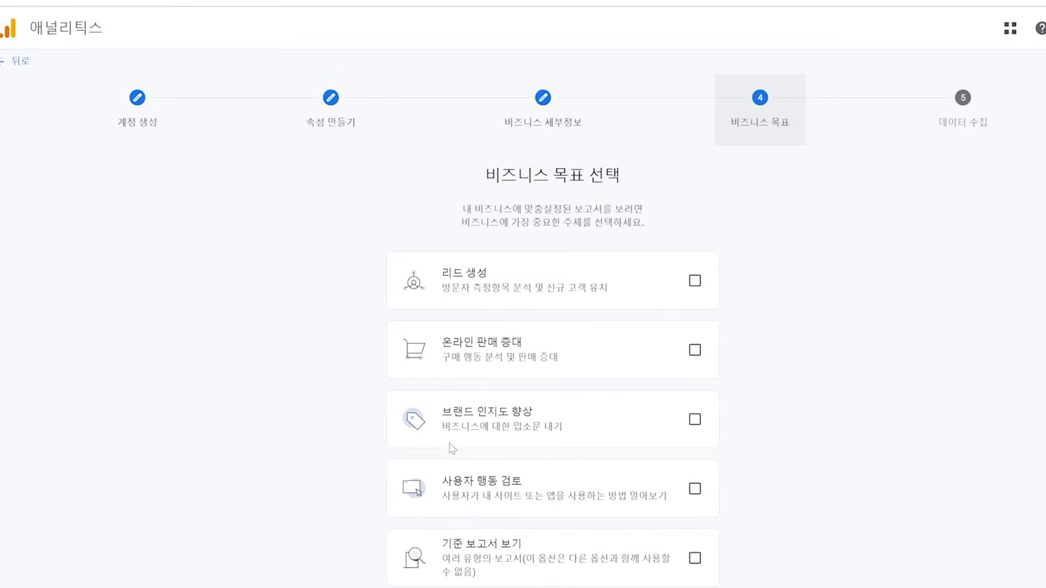
pyautogui.scroll(-1, 758, 200)
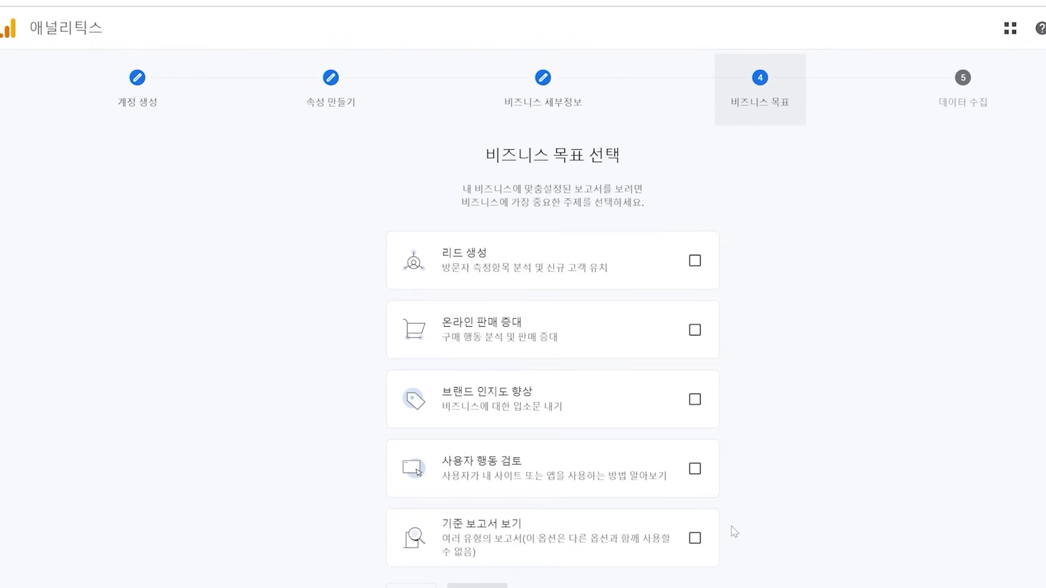
pyautogui.click(695, 538)
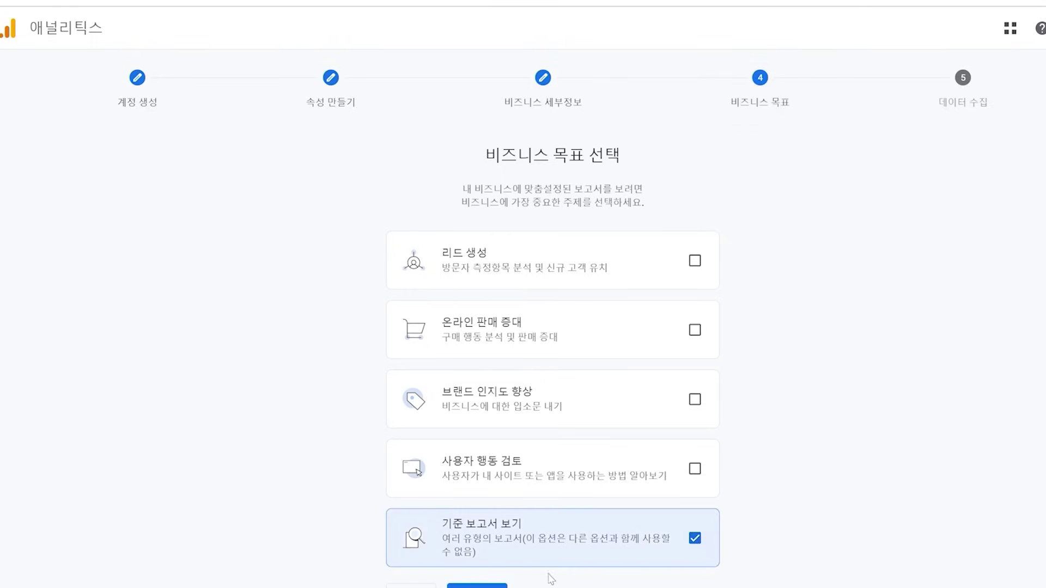
# Accept the service terms for 대한민국, ticking both data-protection consent boxes
pyautogui.click(477, 586)
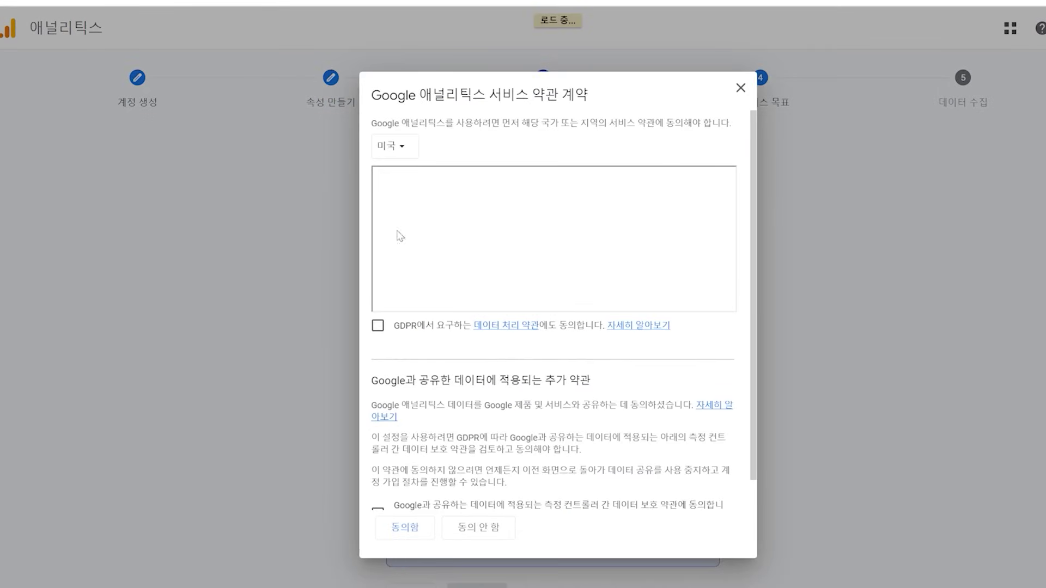
pyautogui.moveTo(421, 96); pyautogui.dragTo(620, 90)
pyautogui.click(625, 95)
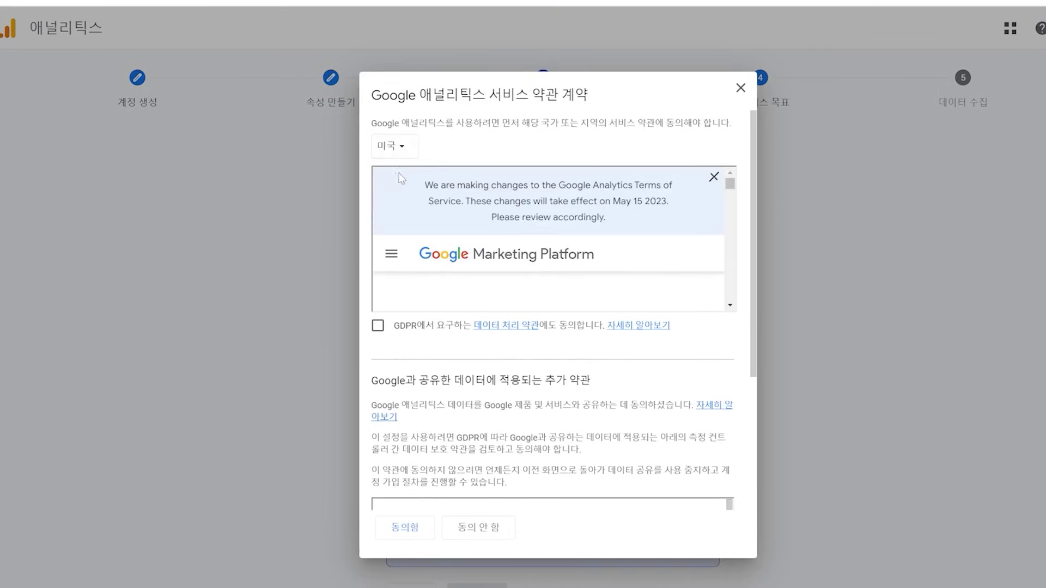
pyautogui.click(408, 145)
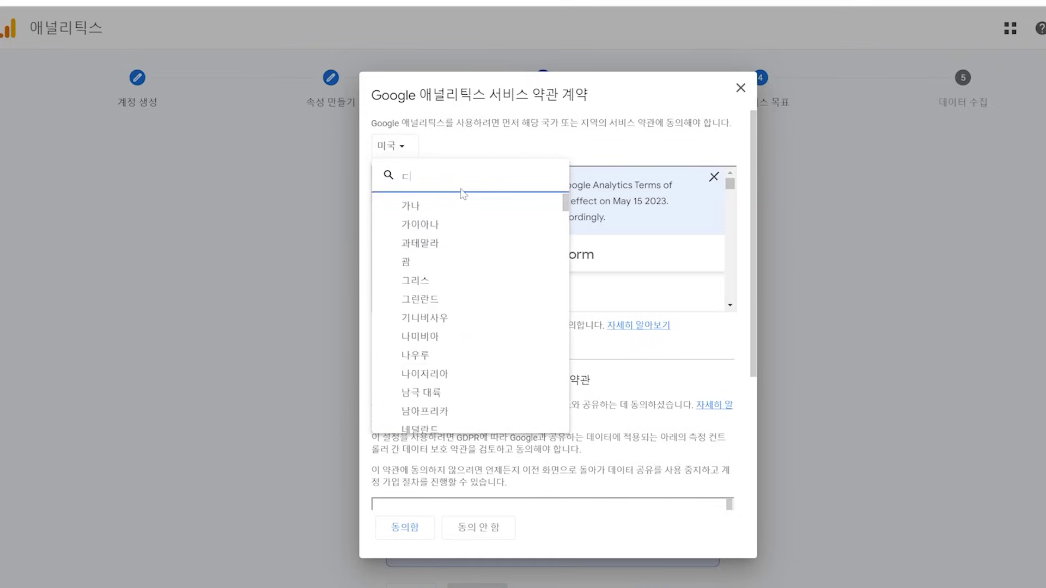
pyautogui.write('대한')
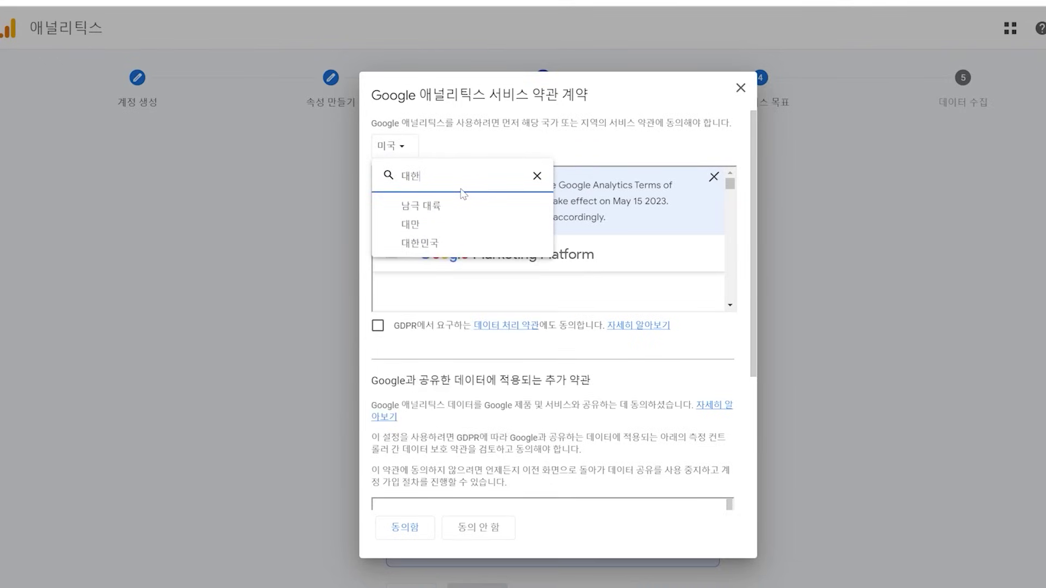
pyautogui.click(441, 243)
pyautogui.click(377, 325)
pyautogui.scroll(-5, 379, 329)
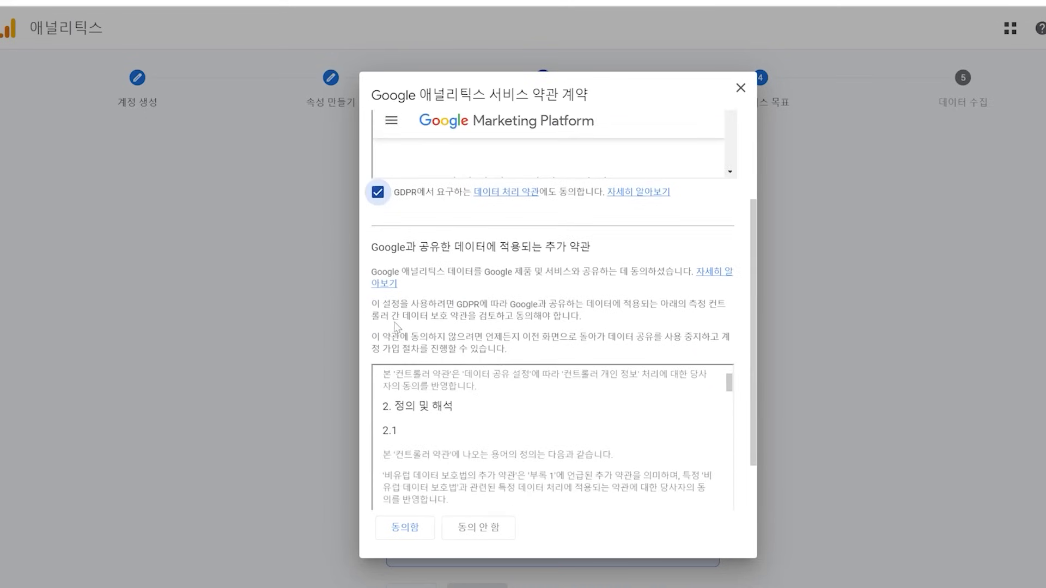
pyautogui.click(380, 481)
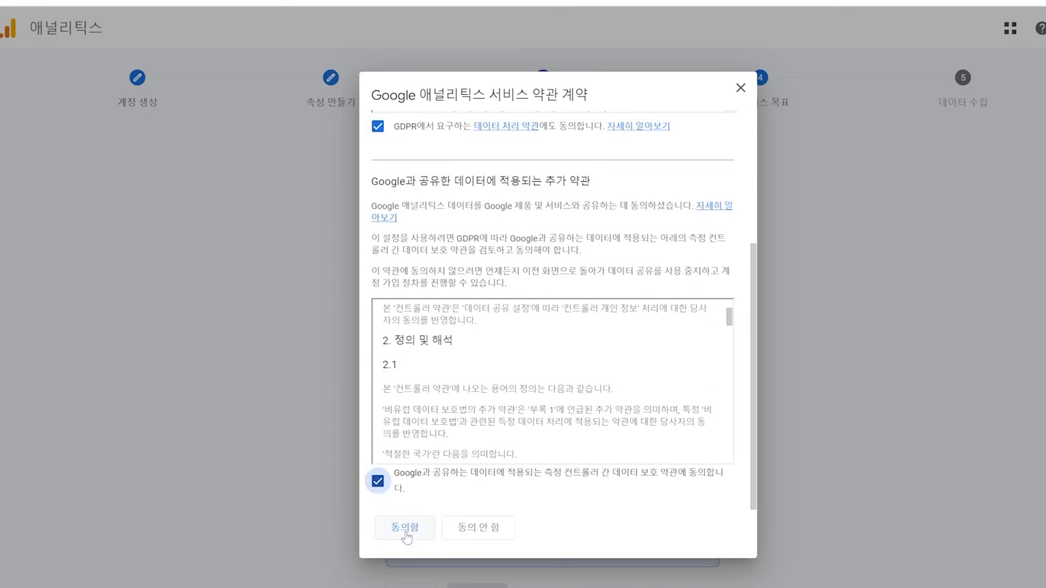
pyautogui.click(410, 535)
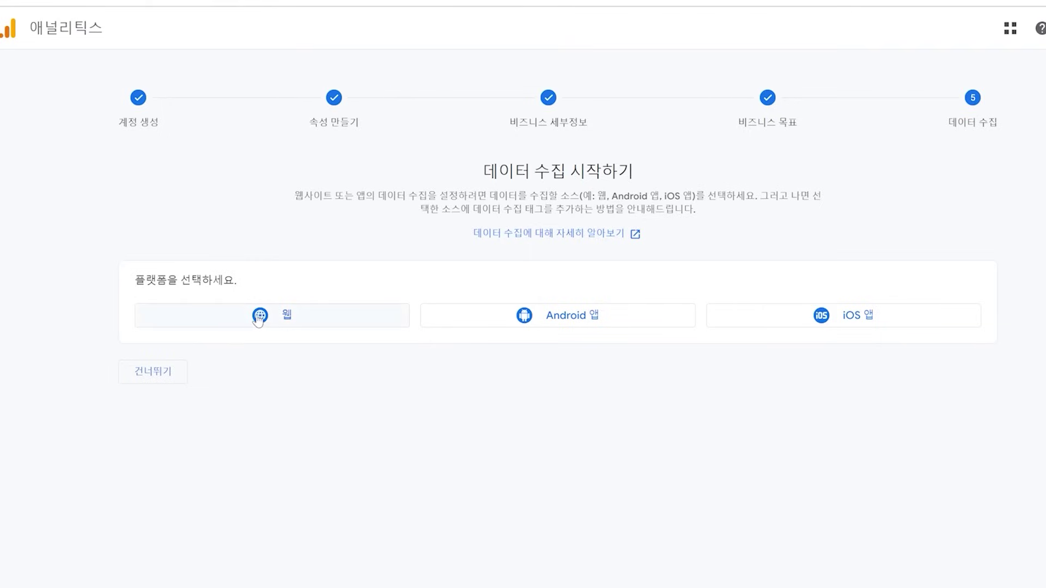
# Start a web stream and paste blog-organic.kmanhim.com as the website URL
pyautogui.click(286, 320)
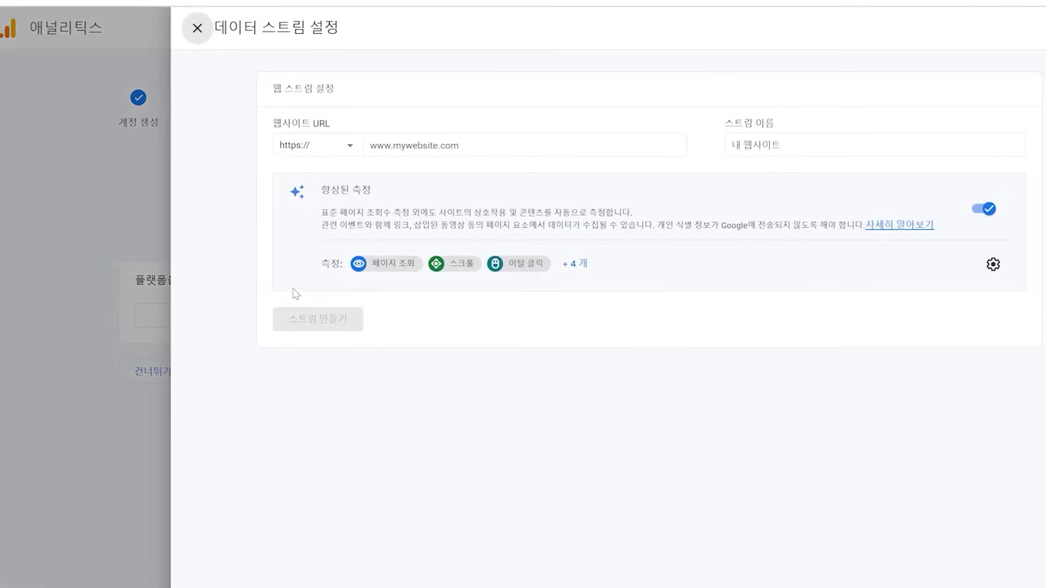
pyautogui.moveTo(308, 117); pyautogui.dragTo(416, 133)
pyautogui.click(459, 144)
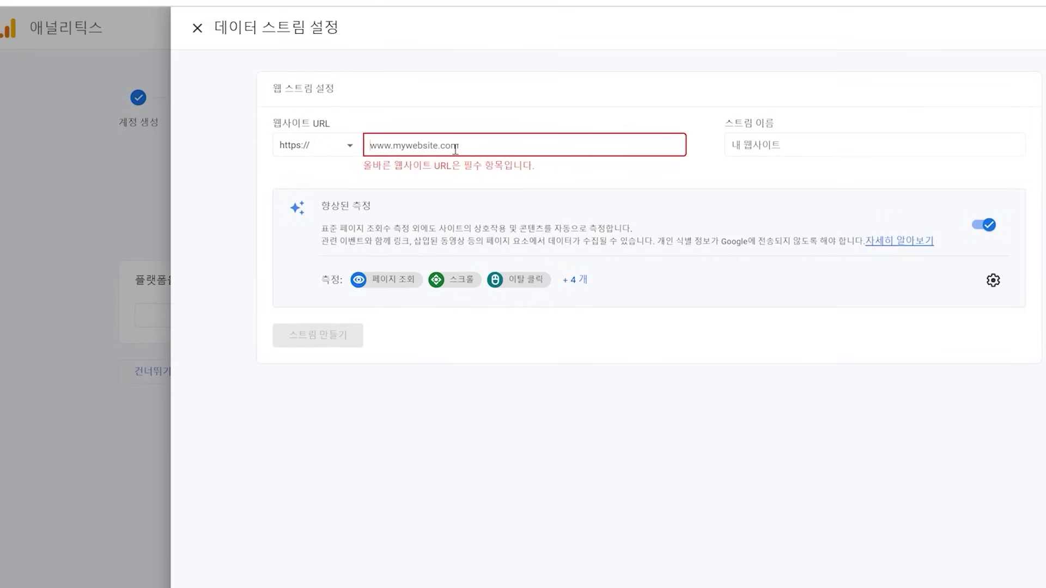
pyautogui.write('blog-organic.kmanhim.com')
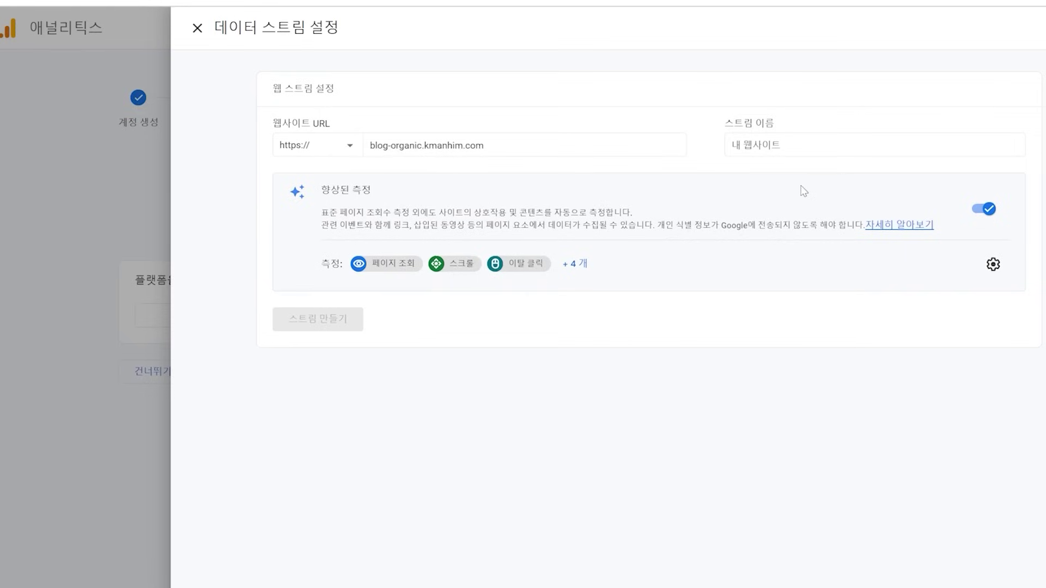
# Name the stream 선한부자 오가닉 워프 and create it
pyautogui.click(801, 150)
pyautogui.click(599, 154)
pyautogui.click(788, 154)
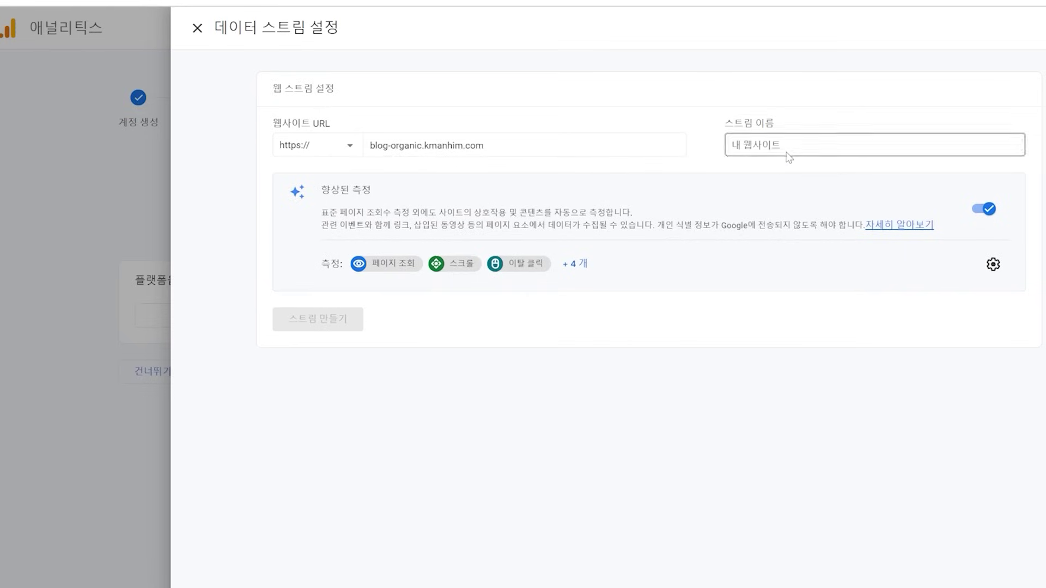
pyautogui.click(794, 146)
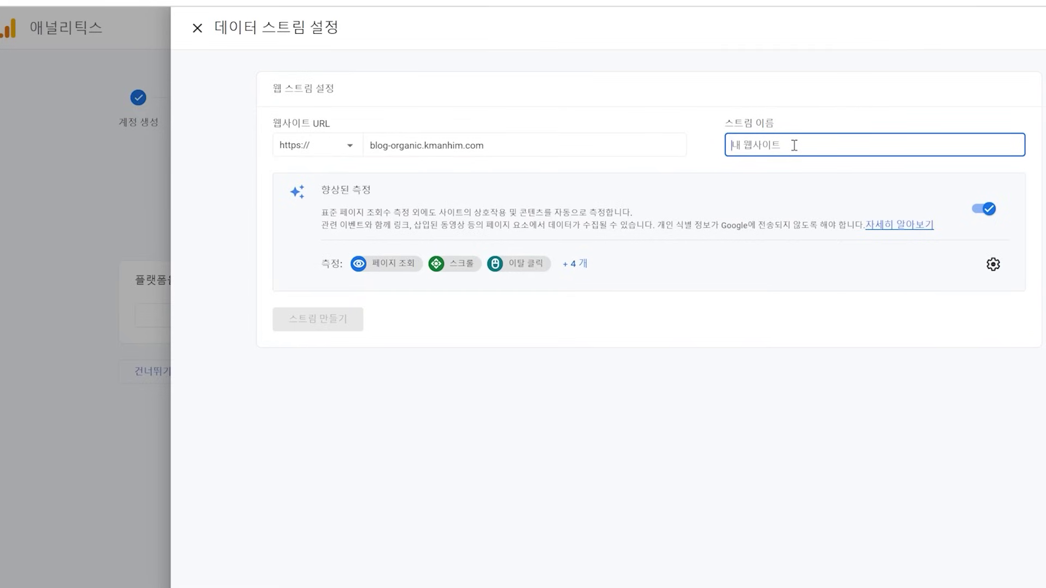
pyautogui.write('선한부자 오가피 워프')
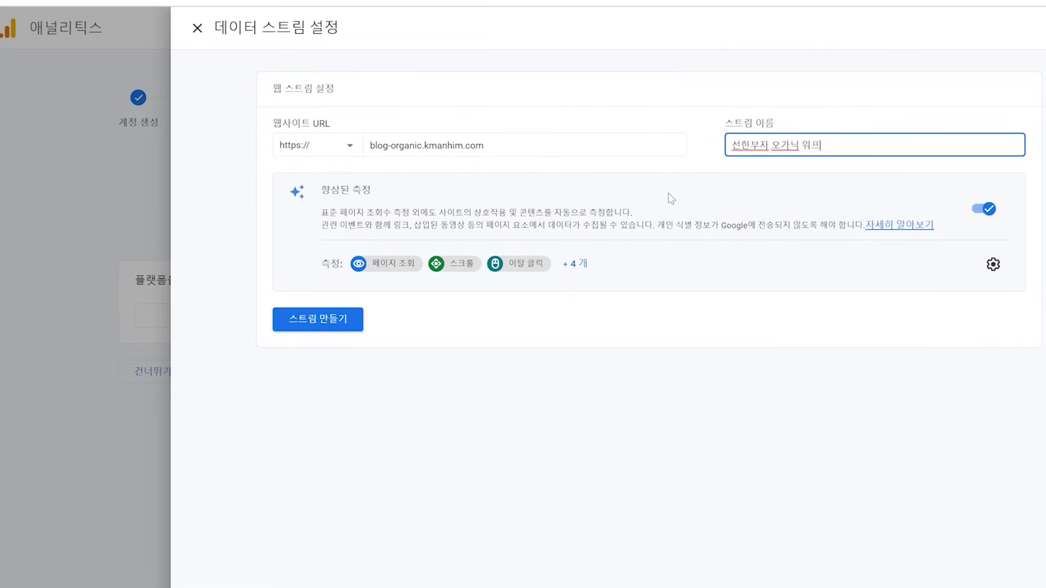
pyautogui.click(681, 185)
pyautogui.moveTo(722, 132); pyautogui.dragTo(784, 127)
pyautogui.click(790, 131)
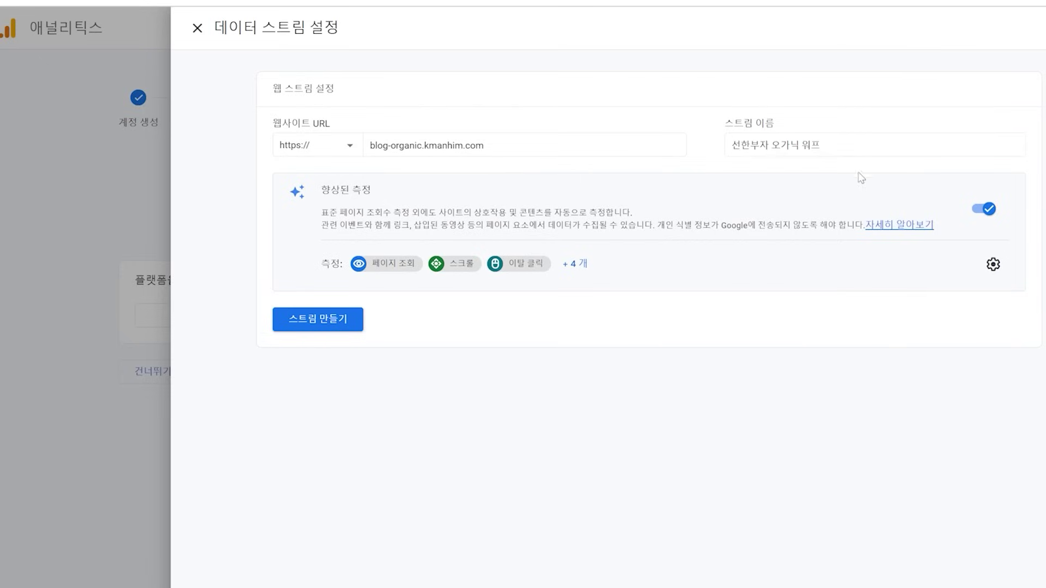
pyautogui.click(334, 323)
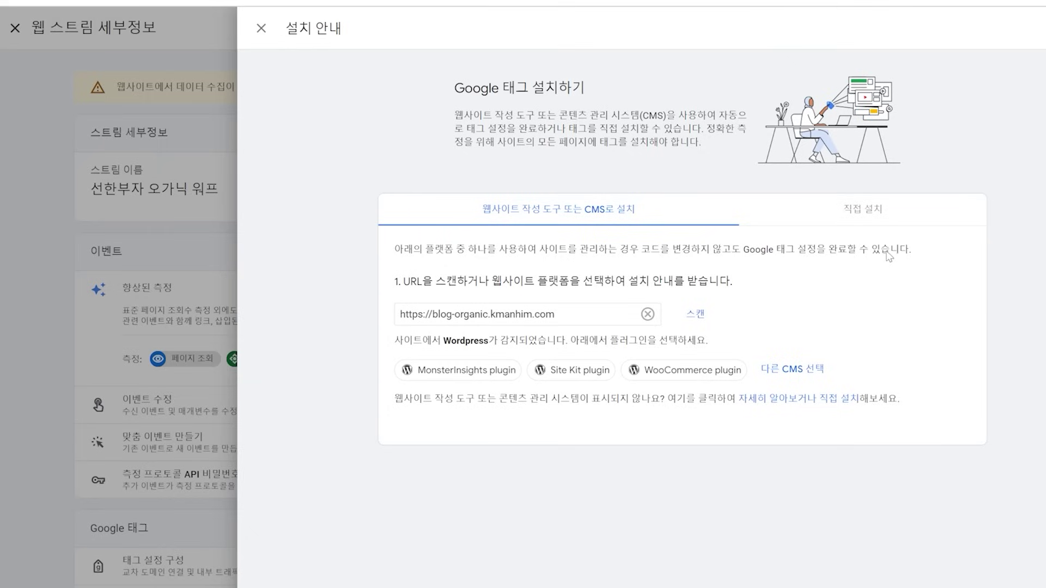
# Copy the gtag.js Google tag snippet from the 직접 설치 instructions and return to WordPress
pyautogui.click(878, 216)
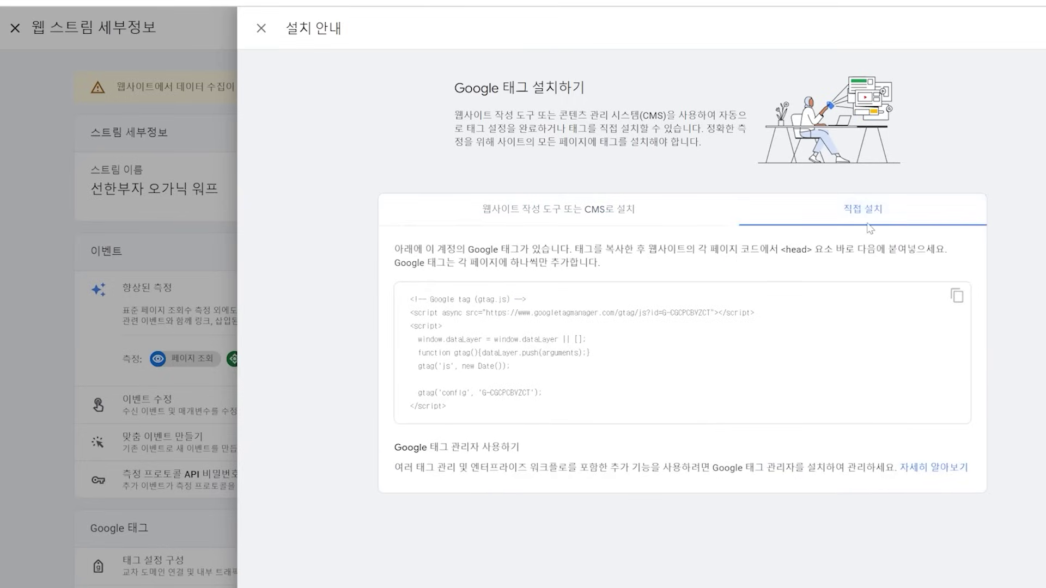
pyautogui.click(963, 297)
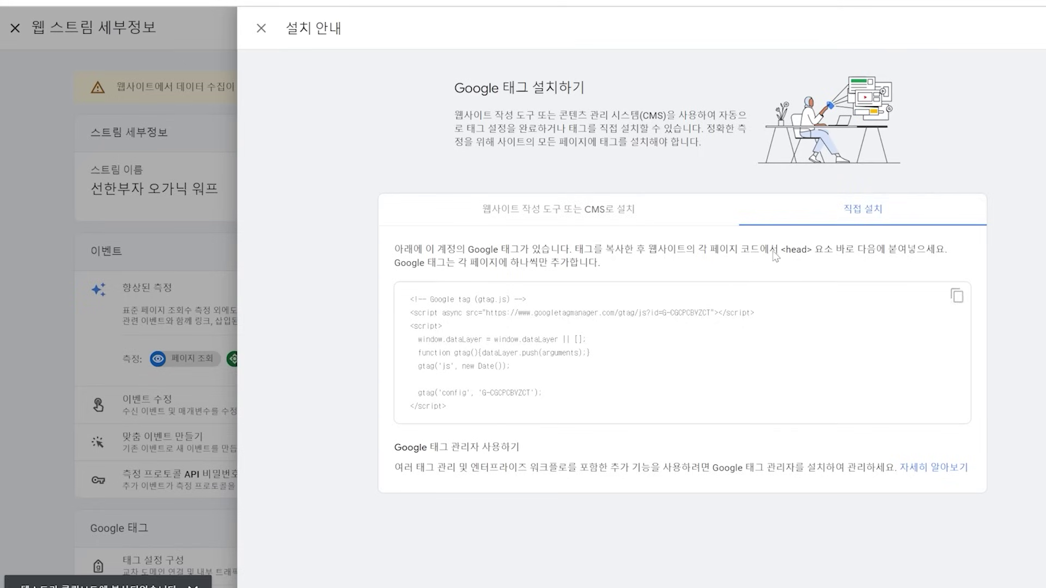
pyautogui.moveTo(780, 250); pyautogui.dragTo(813, 251)
pyautogui.click(945, 252)
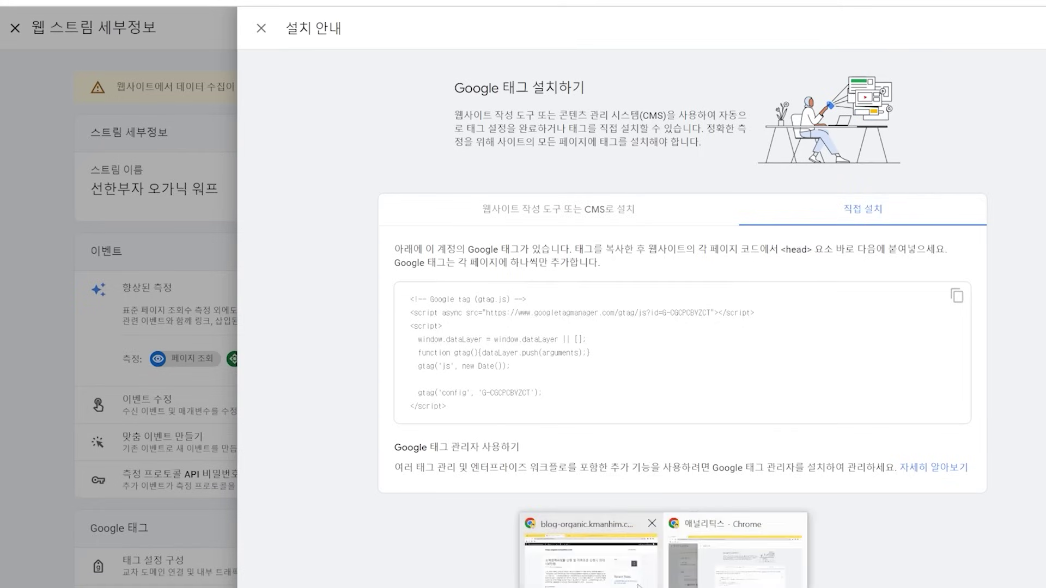
pyautogui.click(580, 550)
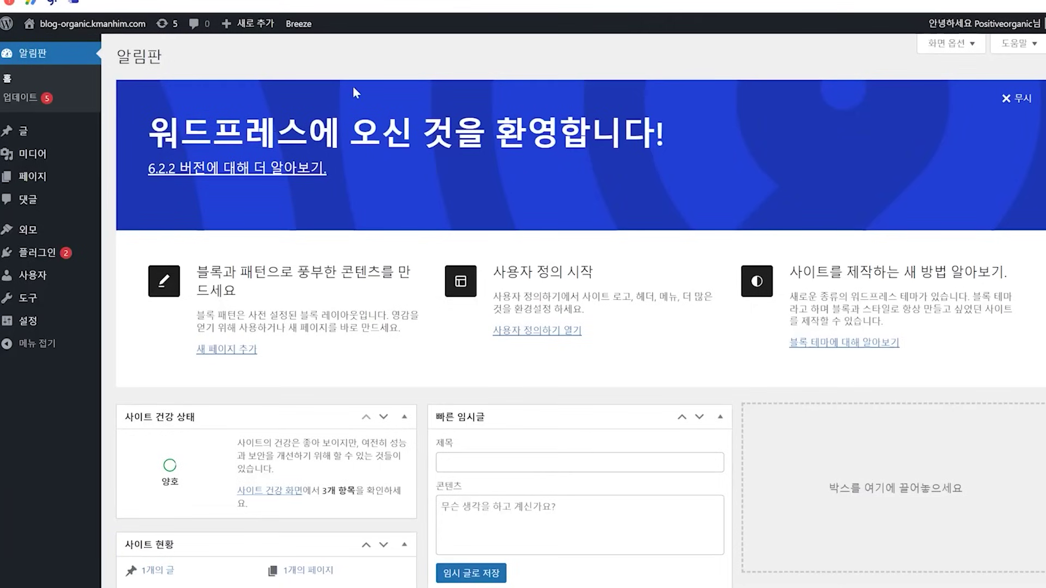
# Paste the gtag.js snippet below the verification meta tag in Head & Footer Code's HEAD Code and save
pyautogui.moveTo(49, 299)
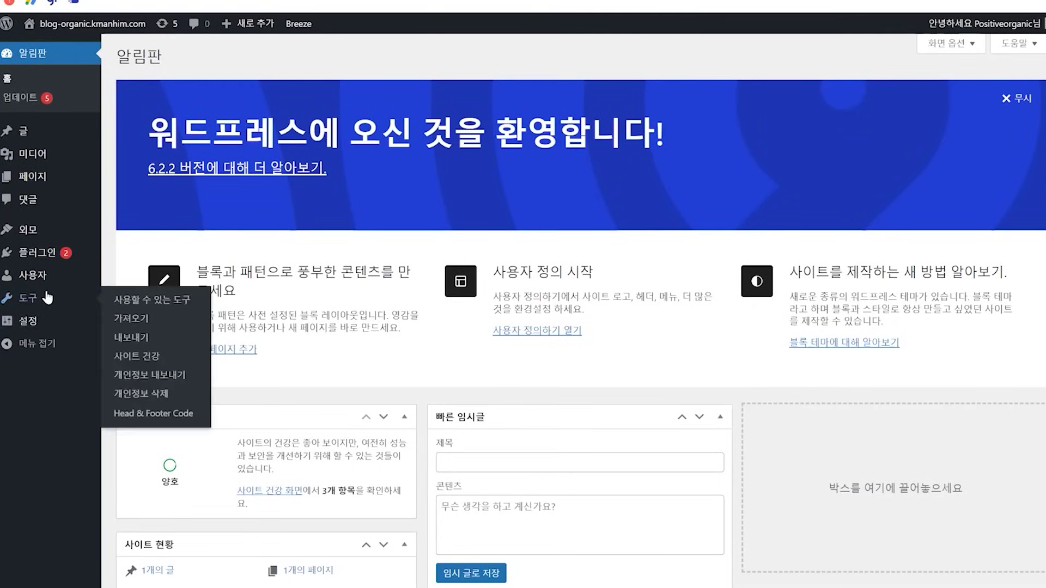
pyautogui.click(178, 417)
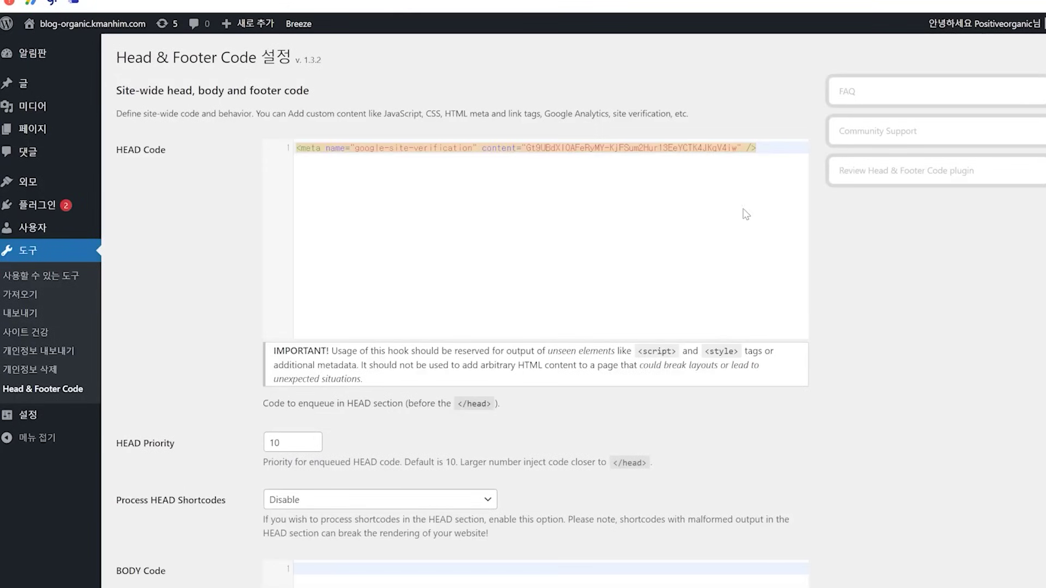
pyautogui.click(786, 147)
pyautogui.press('Return')
pyautogui.press('Return')
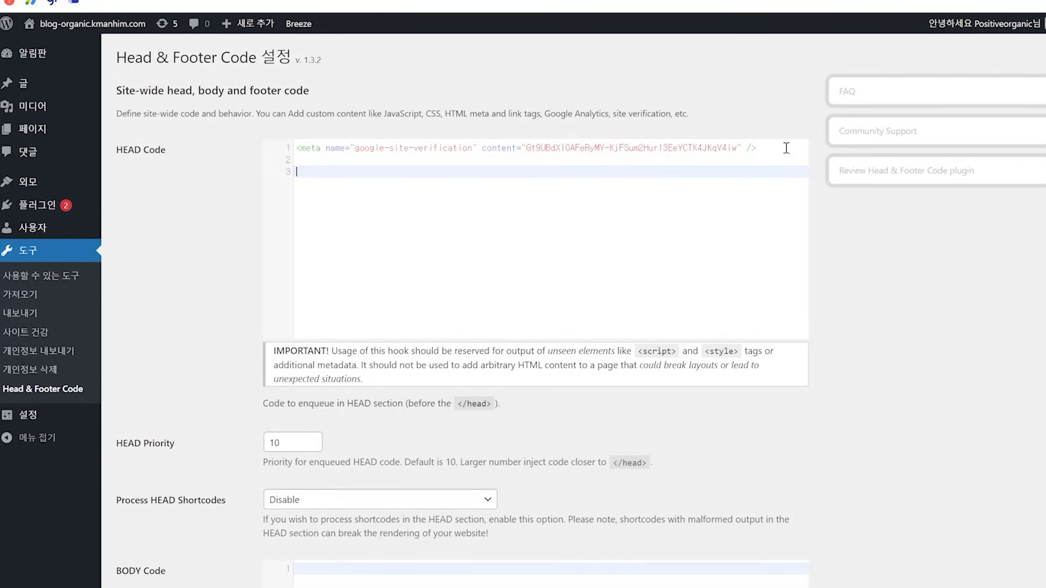
pyautogui.hotkey('ctrl', 'v')
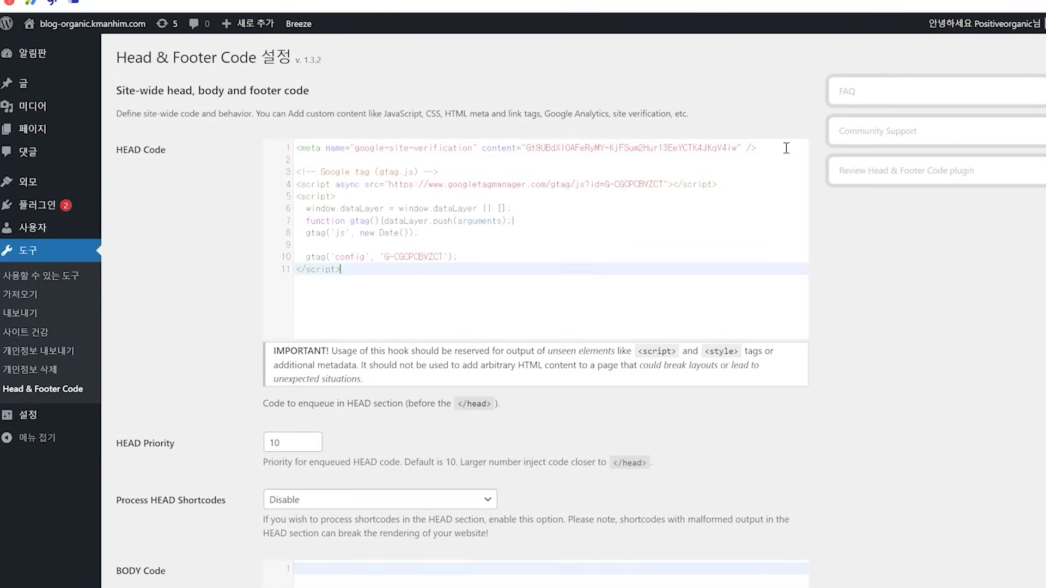
pyautogui.scroll(-15, 196, 351)
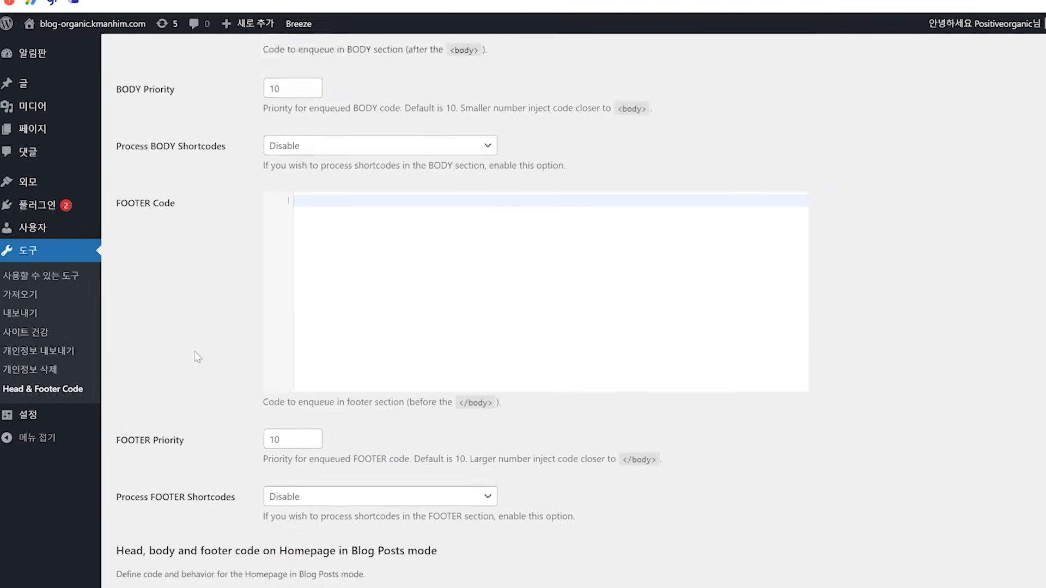
pyautogui.scroll(-10, 219, 350)
pyautogui.click(169, 551)
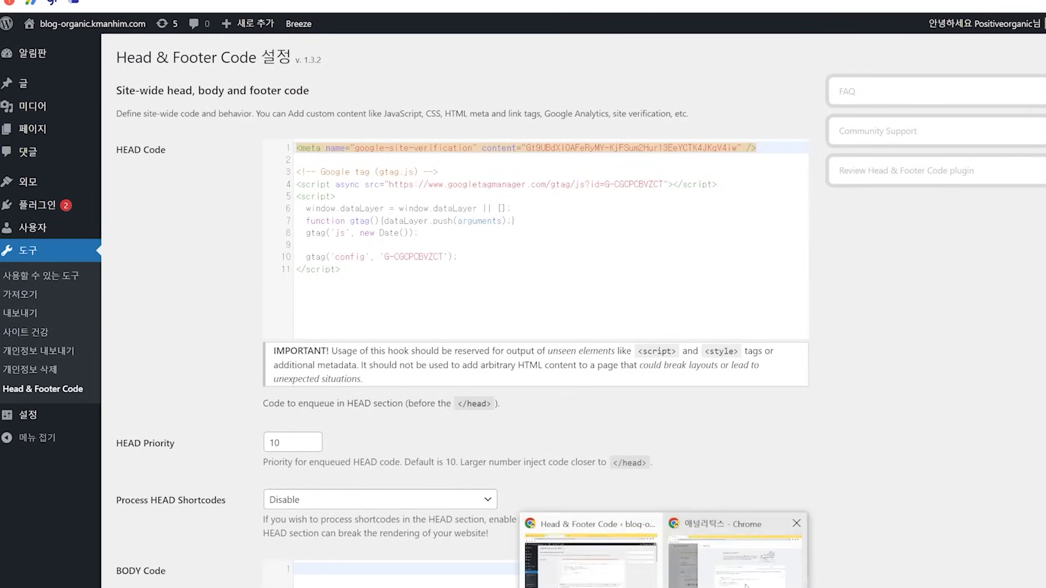
pyautogui.click(745, 586)
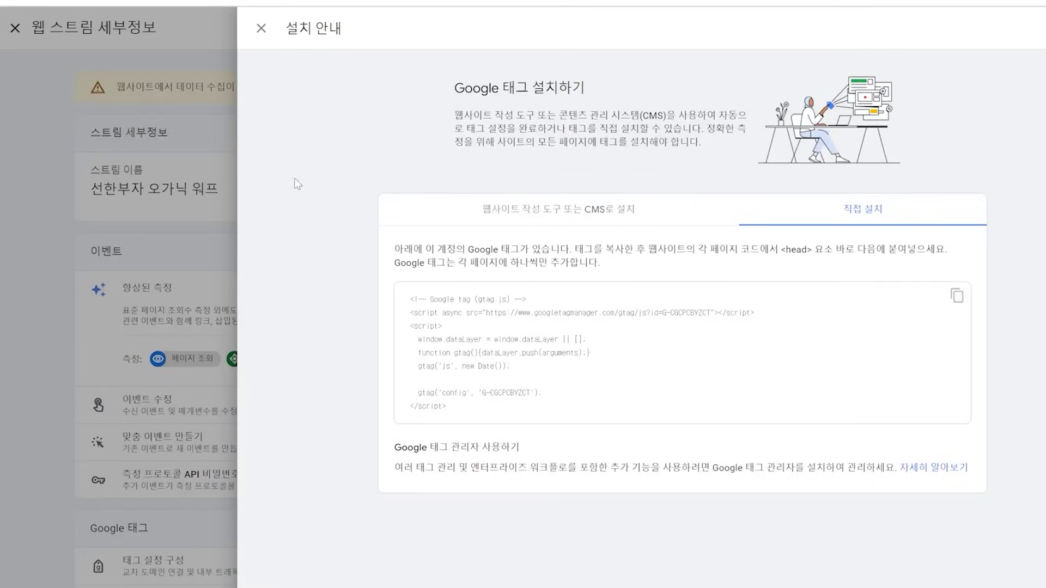
# Close the tag installation guide and stream details, then continue past the data collection step
pyautogui.click(261, 28)
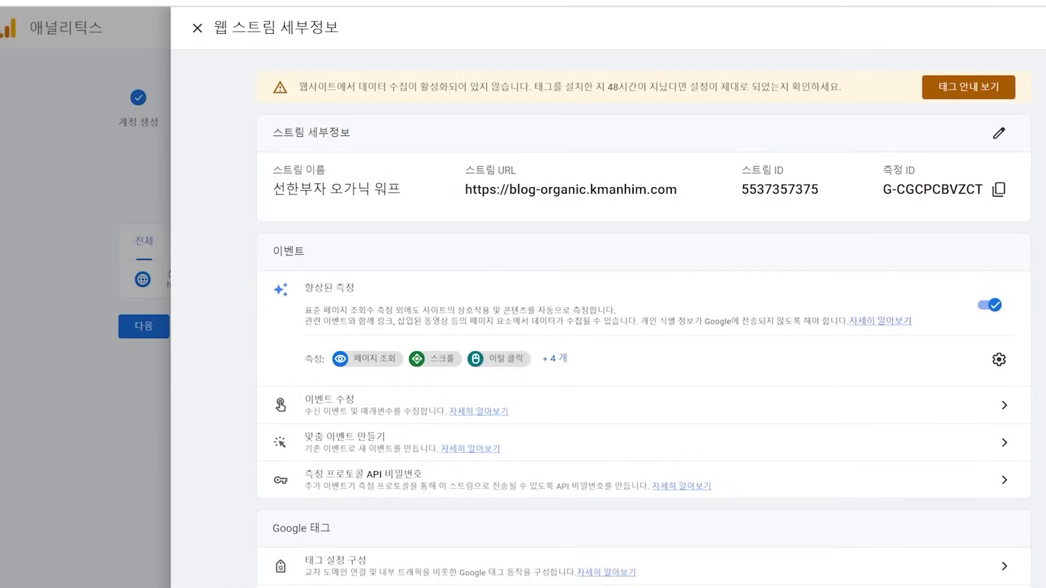
pyautogui.scroll(-1, 196, 109)
pyautogui.scroll(1, 196, 109)
pyautogui.click(197, 28)
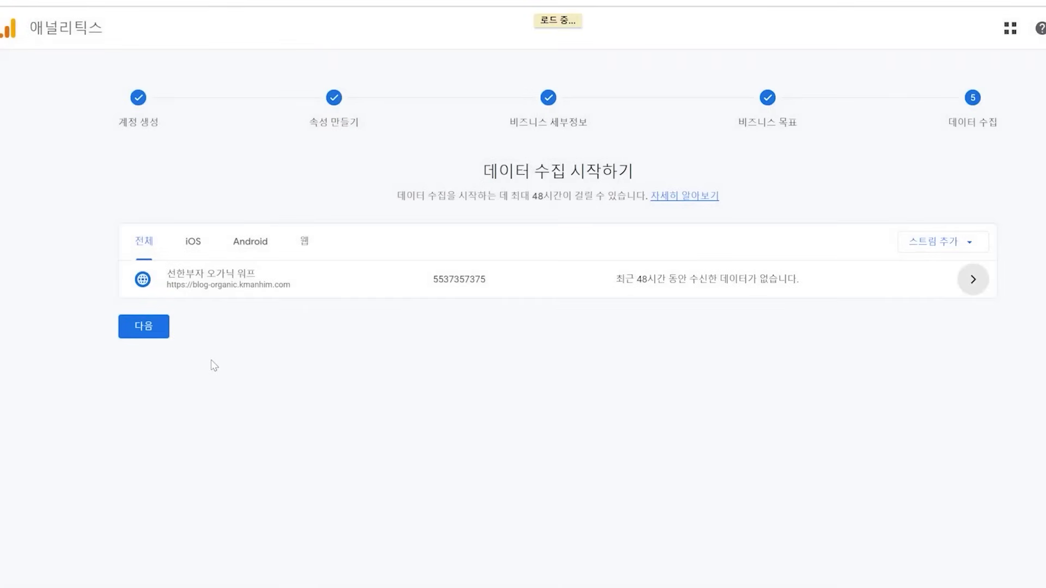
pyautogui.click(146, 328)
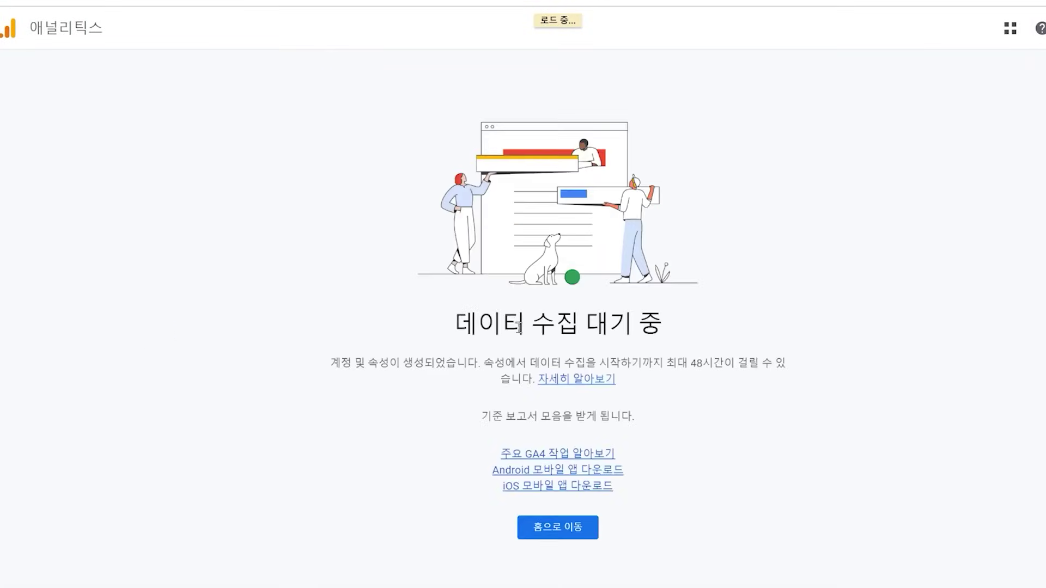
pyautogui.moveTo(448, 335); pyautogui.dragTo(670, 327)
pyautogui.click(798, 308)
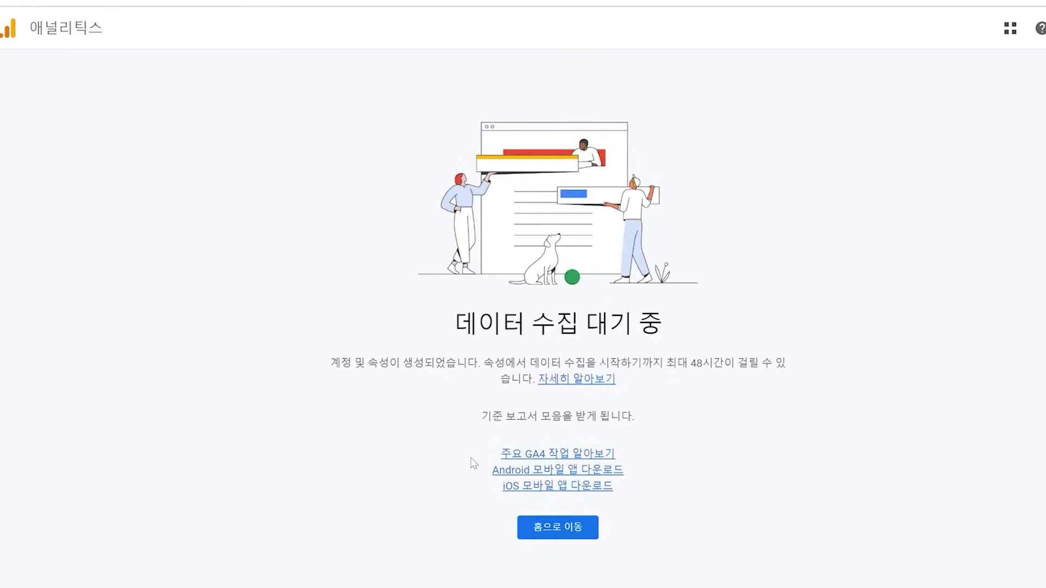
# Go to the 워드프레스 선한부자 오가닉 home page and open the admin settings
pyautogui.click(560, 532)
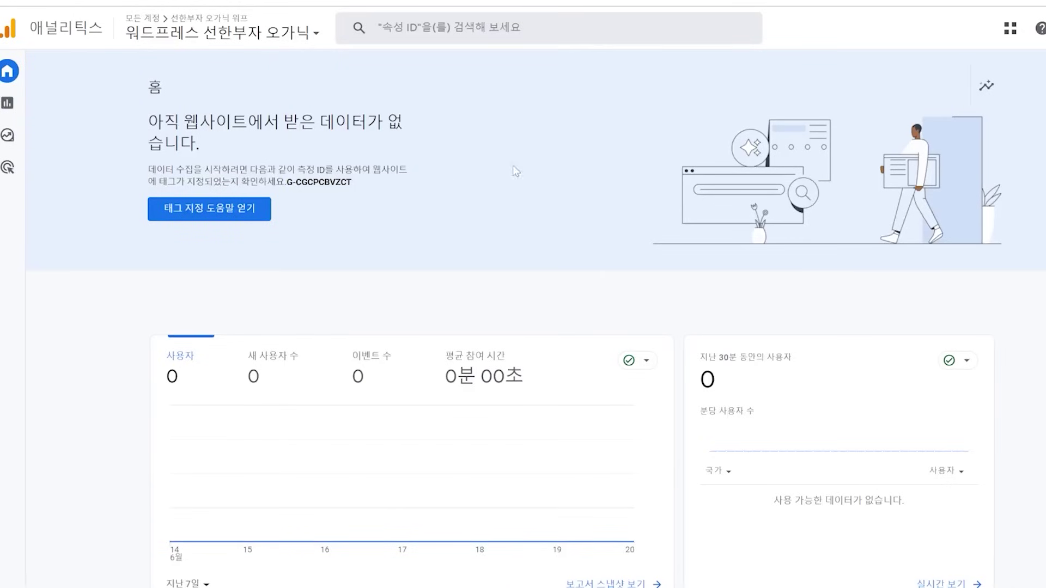
pyautogui.scroll(-4, 84, 282)
pyautogui.scroll(-3, 122, 224)
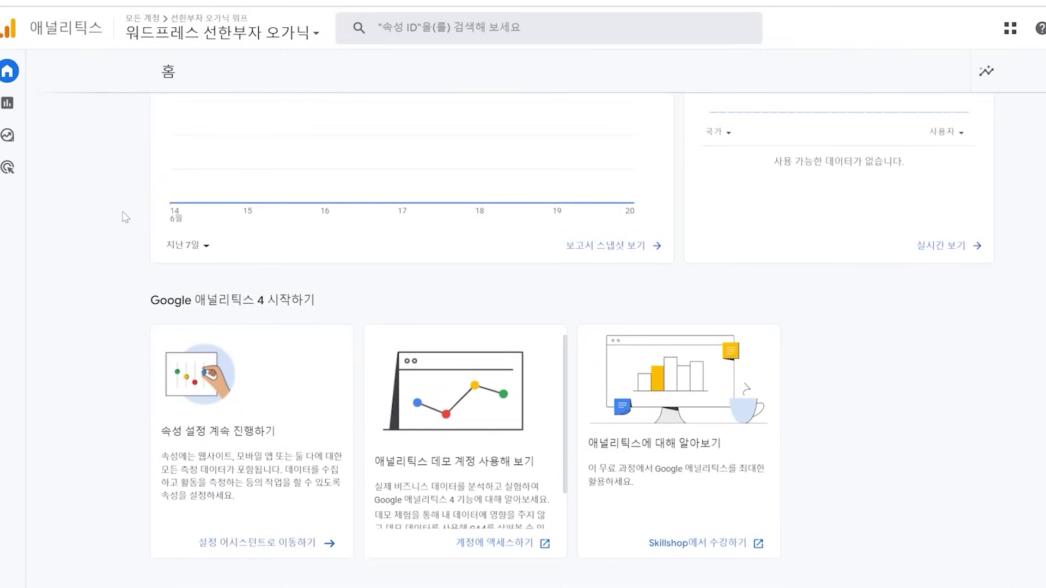
pyautogui.scroll(5, 122, 259)
pyautogui.scroll(-5, 112, 268)
pyautogui.scroll(6, 159, 393)
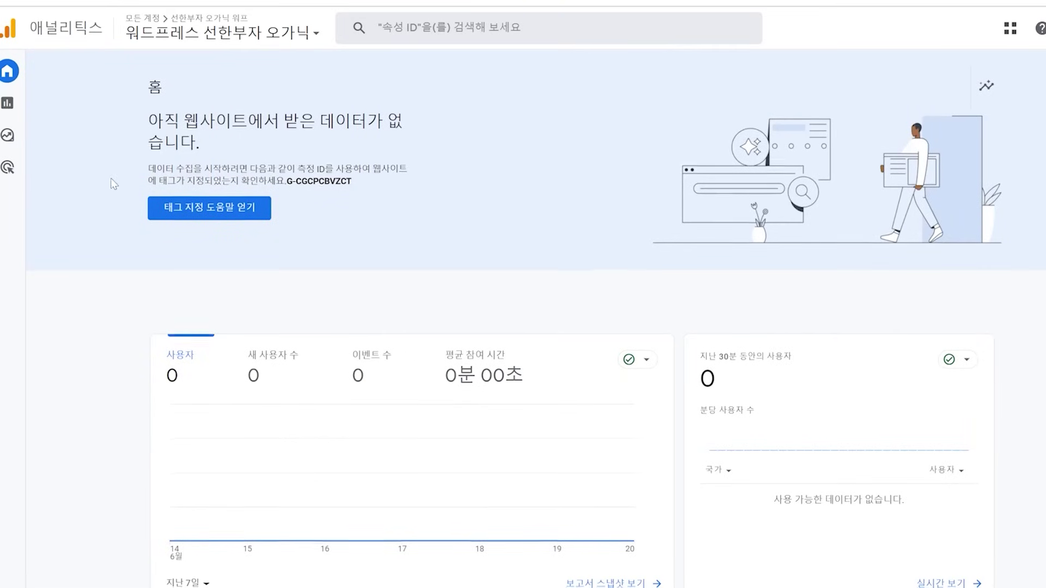
pyautogui.scroll(-6, 110, 178)
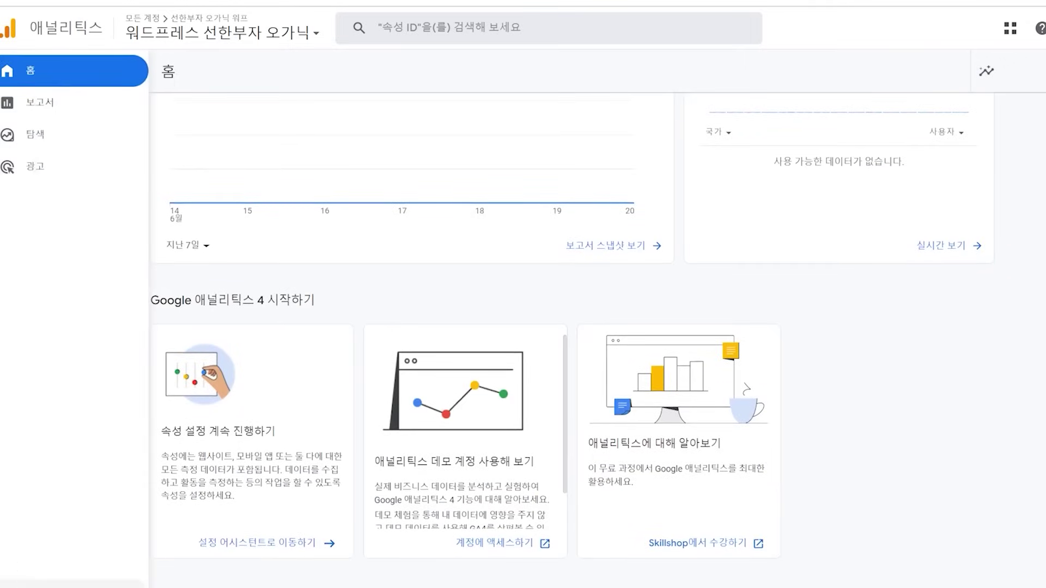
pyautogui.click(27, 583)
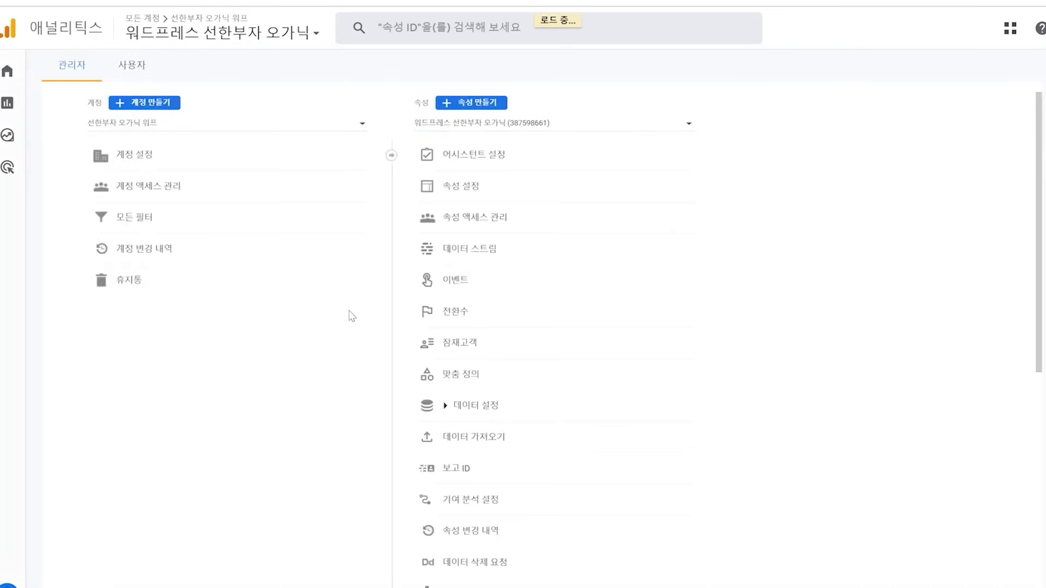
# Open the Search Console links page in Admin and start a new 연결
pyautogui.scroll(-7, 497, 240)
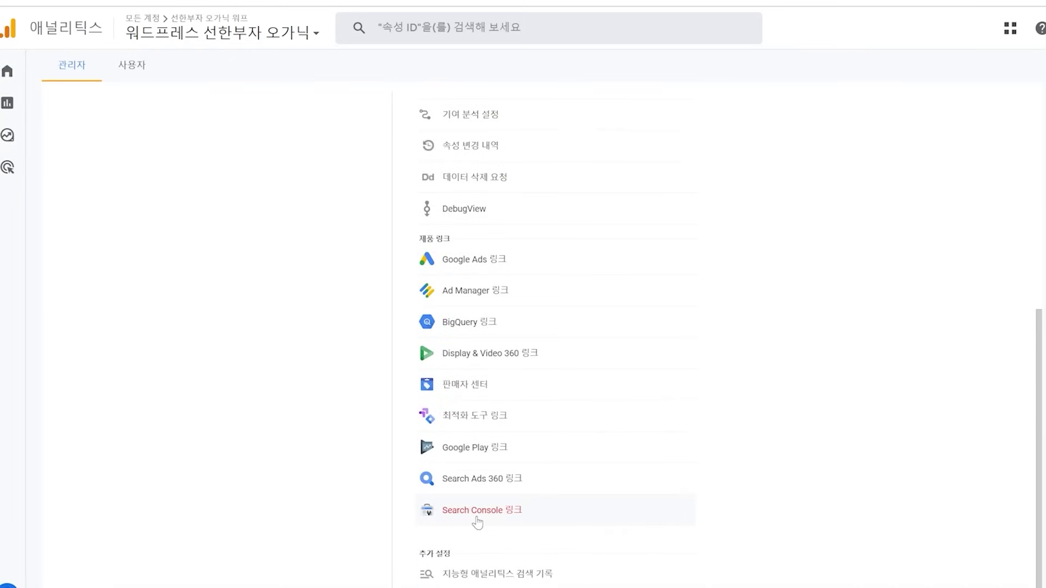
pyautogui.click(506, 518)
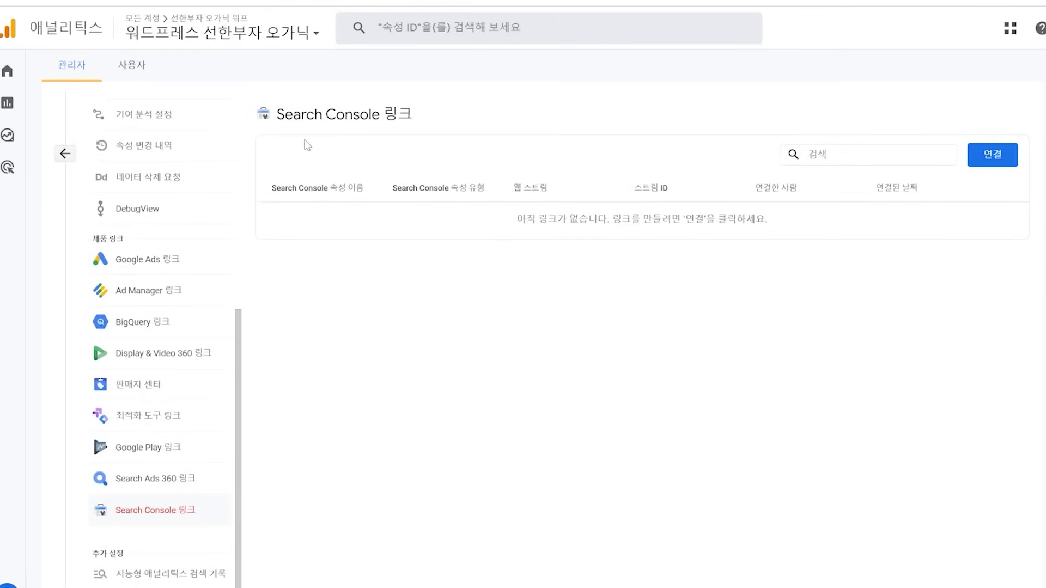
pyautogui.moveTo(275, 123); pyautogui.dragTo(397, 117)
pyautogui.click(497, 117)
pyautogui.click(997, 165)
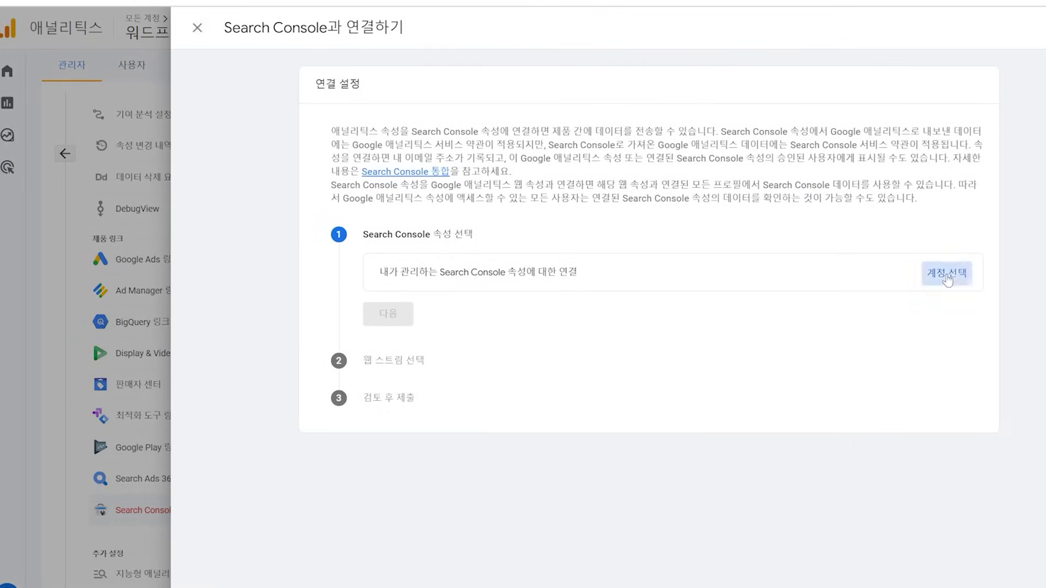
# Select the blog-organic.kmanhim.com Search Console property and the 선한부자 오가닉 워프 web stream
pyautogui.click(948, 277)
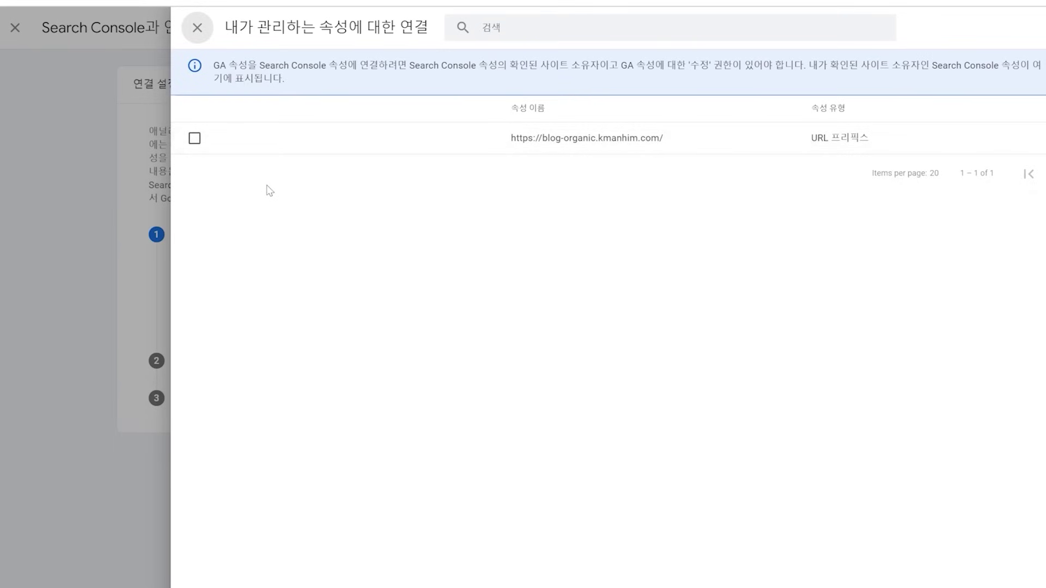
pyautogui.click(195, 138)
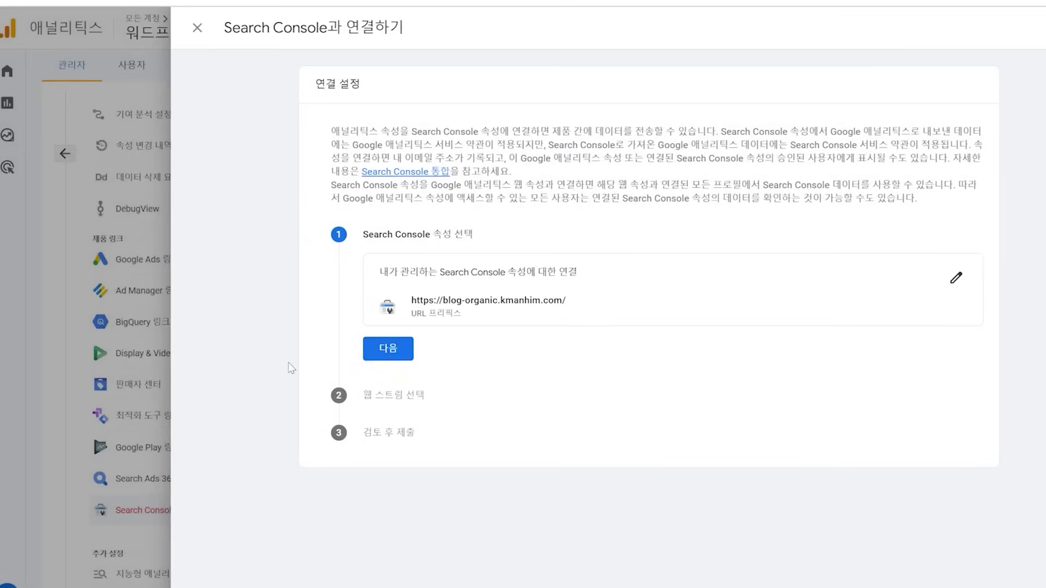
pyautogui.click(397, 353)
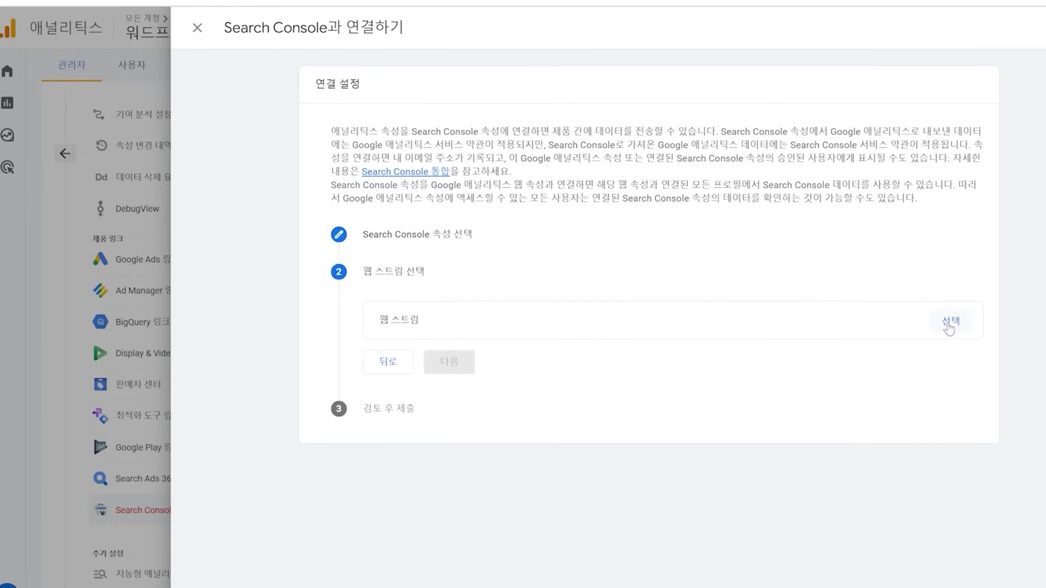
pyautogui.click(950, 324)
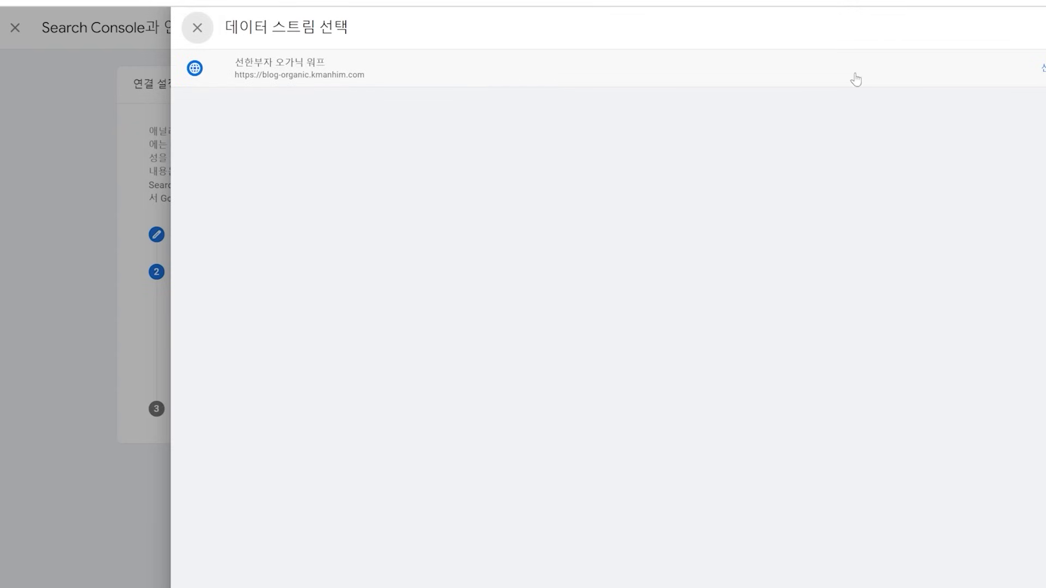
pyautogui.click(327, 77)
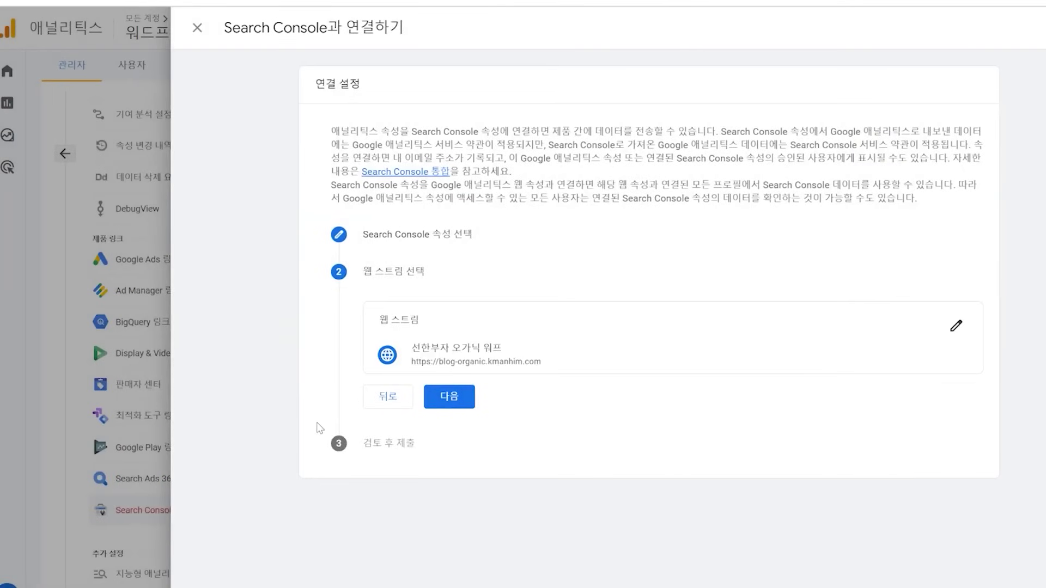
pyautogui.click(449, 397)
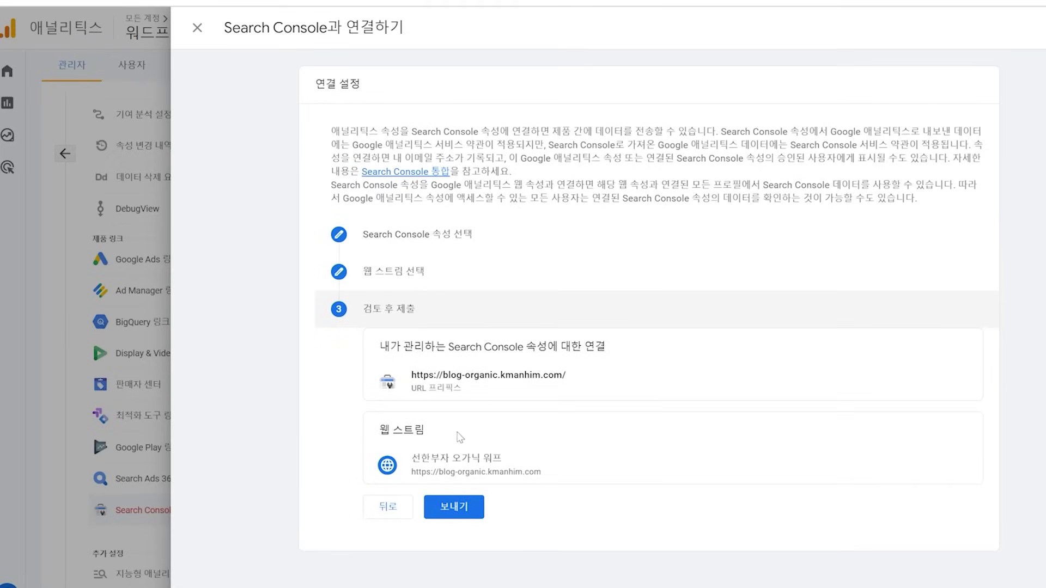
# Submit the Search Console link and return to the admin overview
pyautogui.click(459, 507)
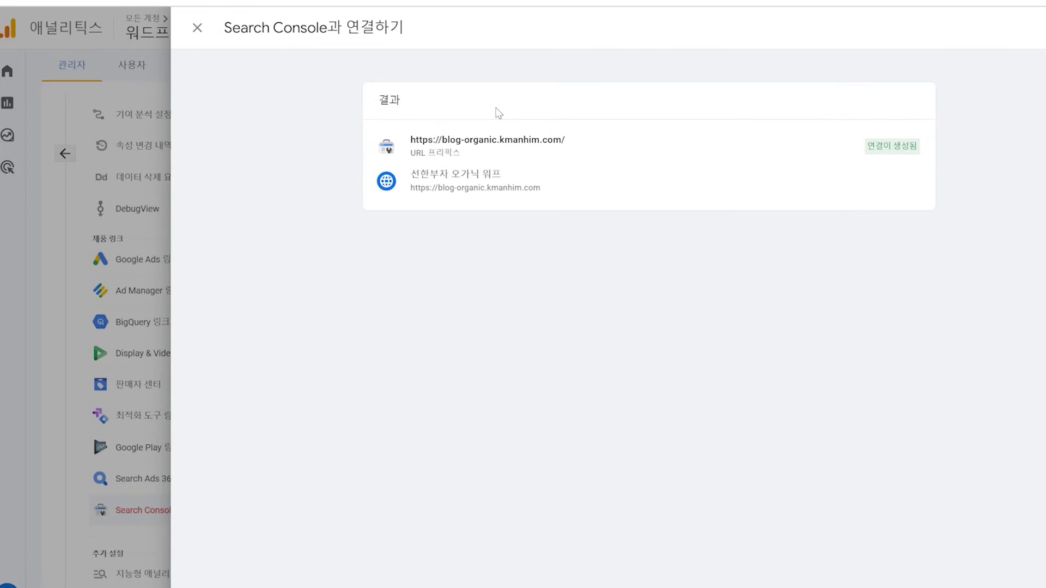
pyautogui.click(198, 27)
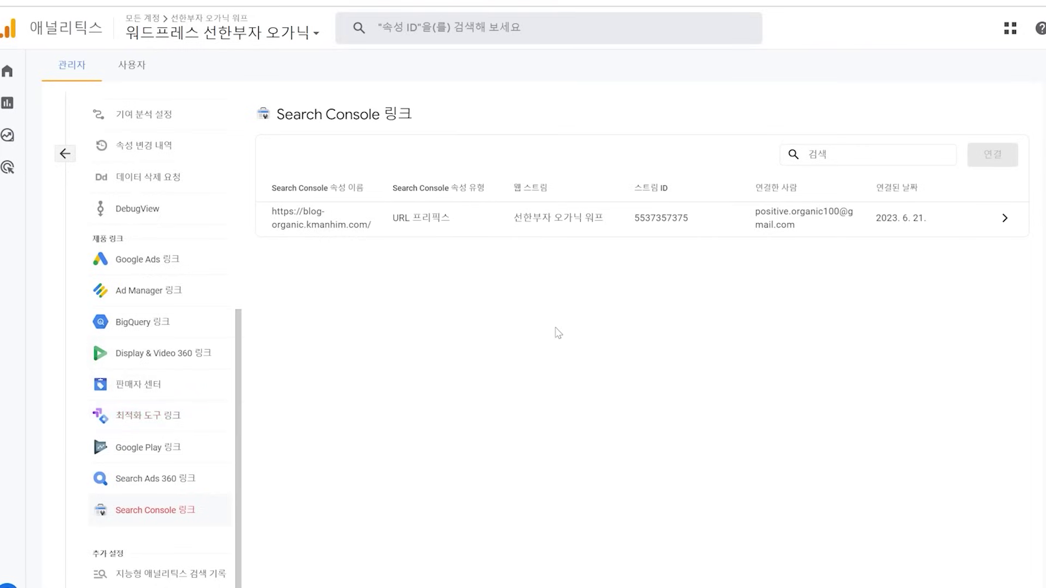
pyautogui.click(65, 154)
# Check the Analytics home report, which says no website data has been received yet
pyautogui.click(10, 70)
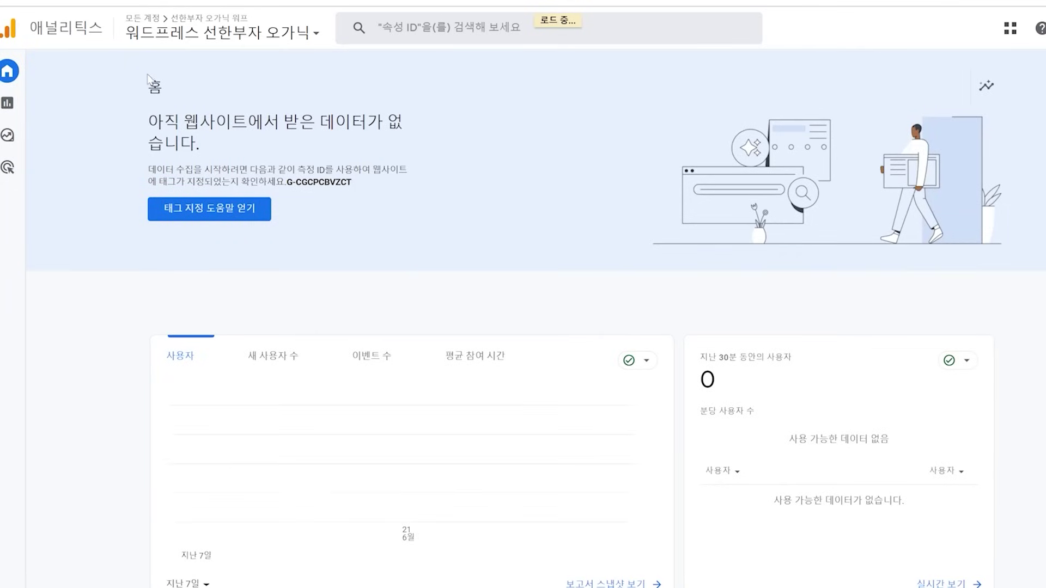
pyautogui.moveTo(147, 121); pyautogui.dragTo(442, 142)
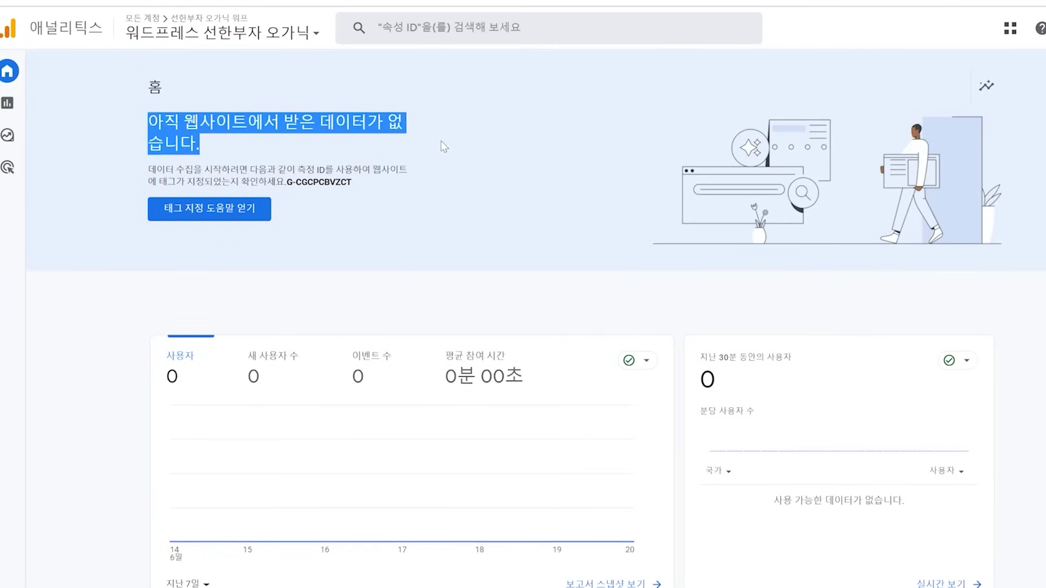
pyautogui.click(495, 136)
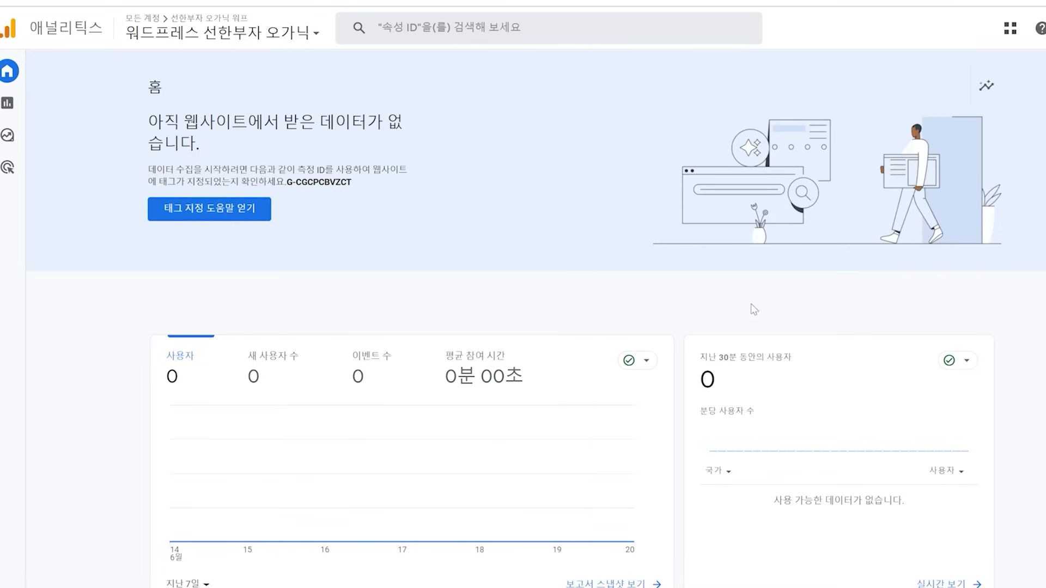
pyautogui.scroll(-1, 746, 369)
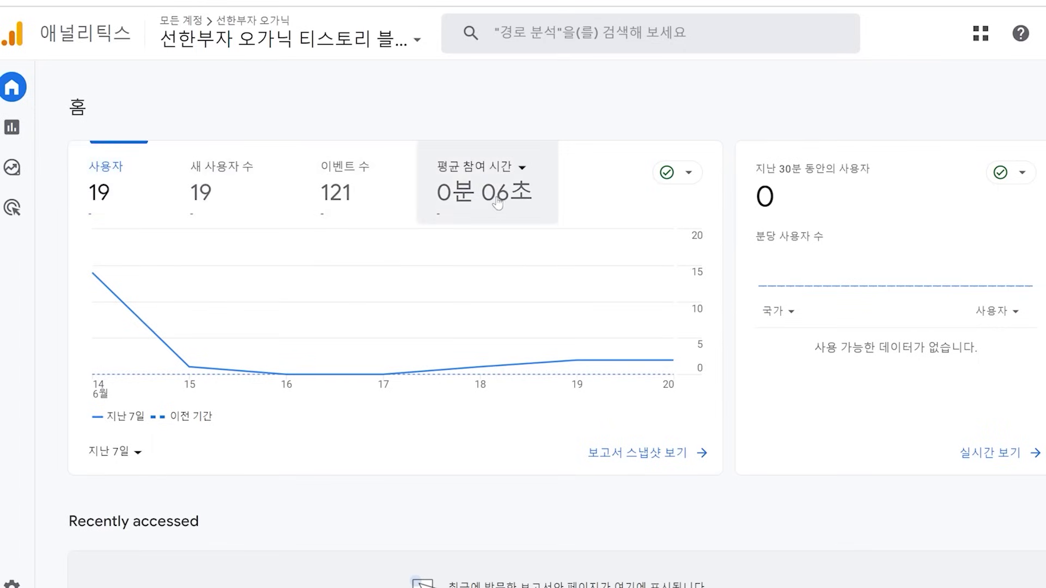
pyautogui.scroll(-5, 730, 136)
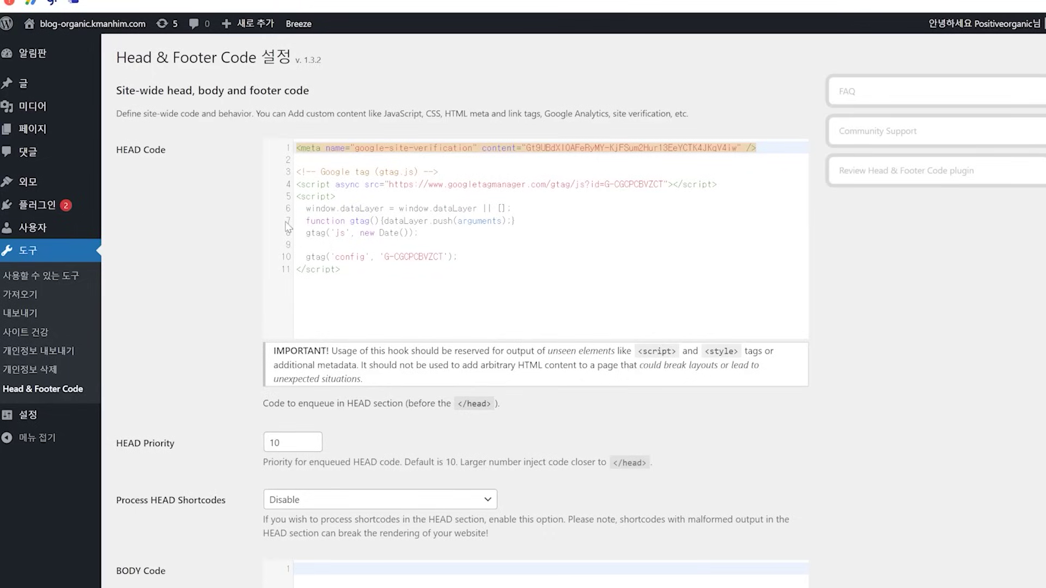
pyautogui.scroll(-5, 171, 275)
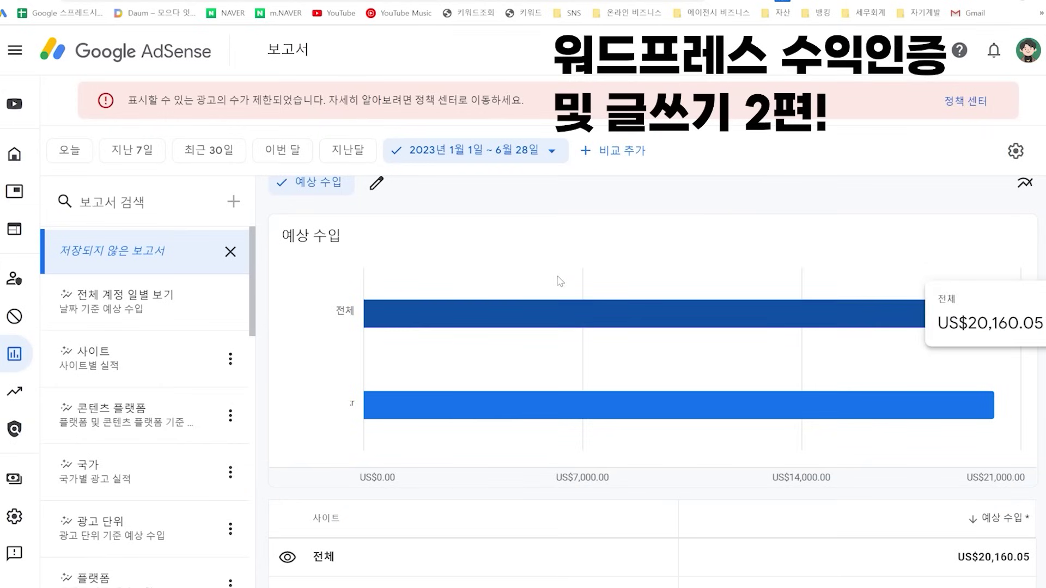
# Reload the AdSense report showing US$20,160.05 estimated earnings for 1월 1일–6월 28일
pyautogui.moveTo(571, 297)
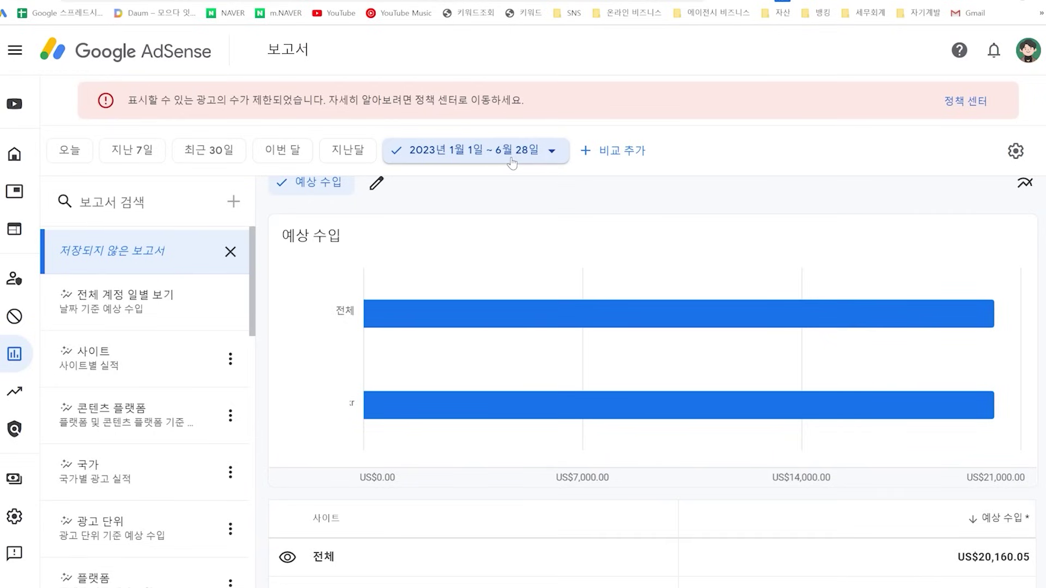
pyautogui.moveTo(485, 314)
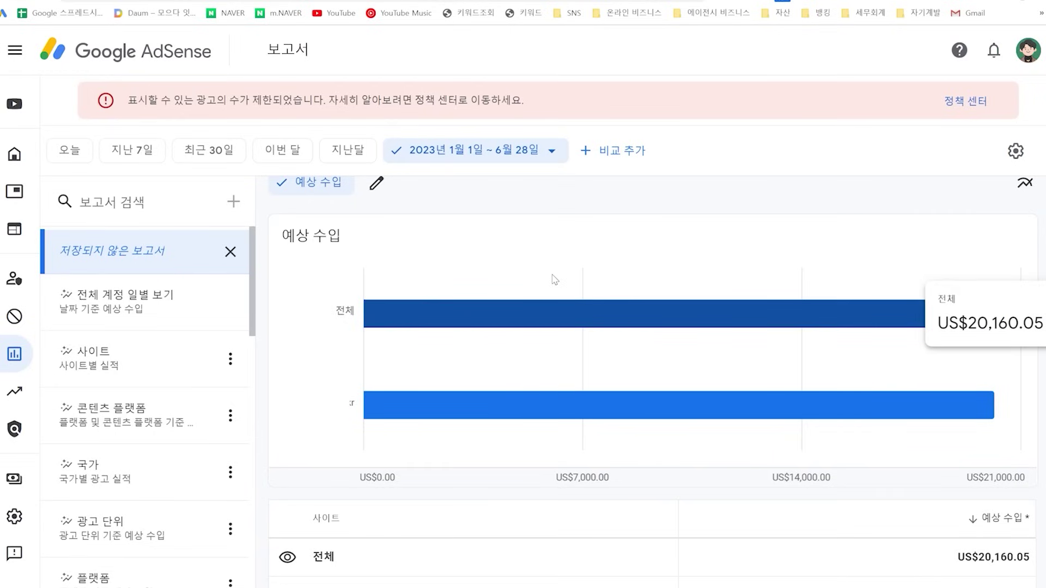
pyautogui.press('F5')
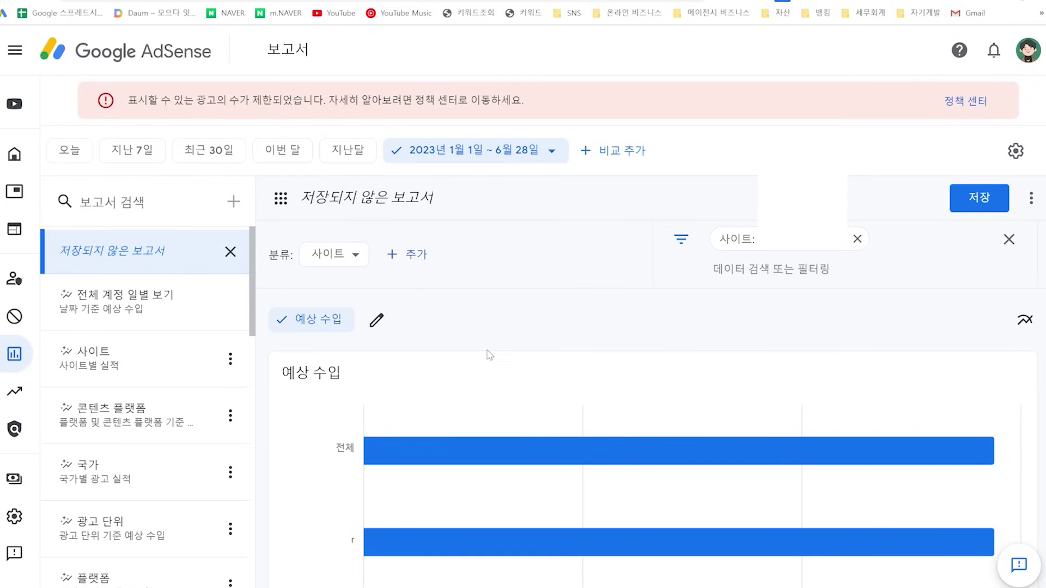
pyautogui.moveTo(456, 447)
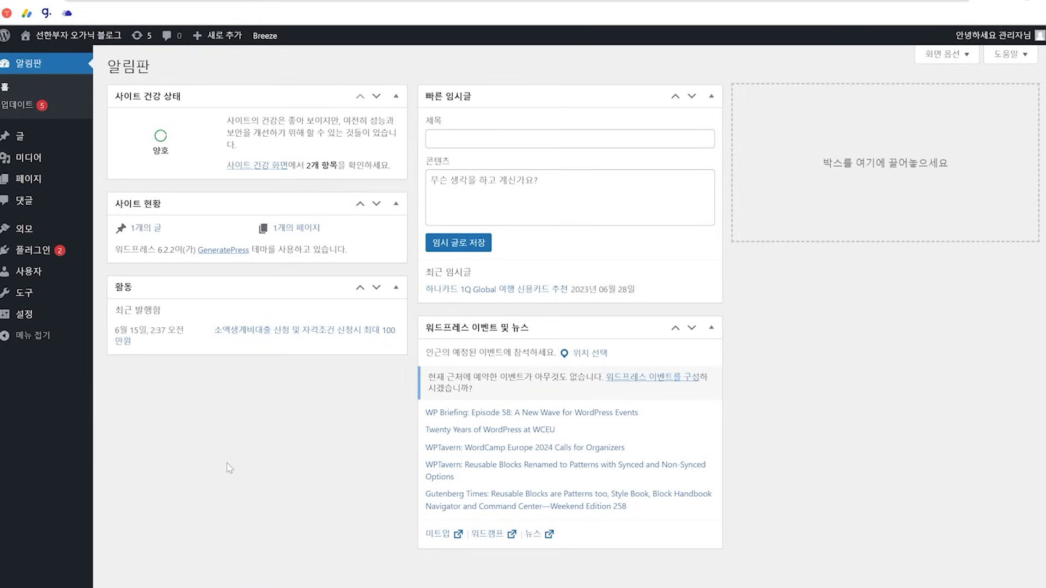
# Start an empty new WordPress post, then open a fresh browser tab
pyautogui.moveTo(58, 139)
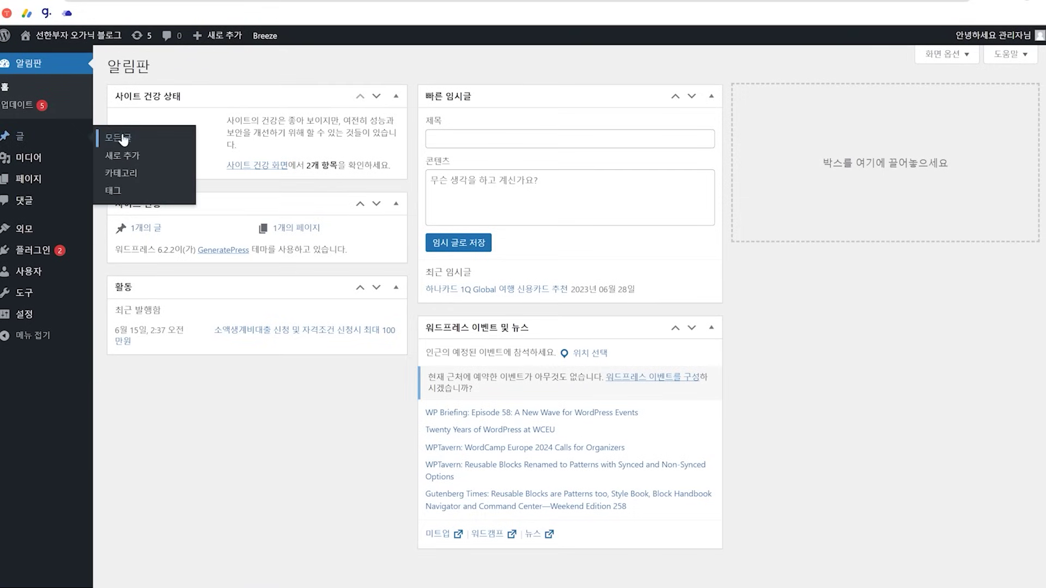
pyautogui.click(151, 158)
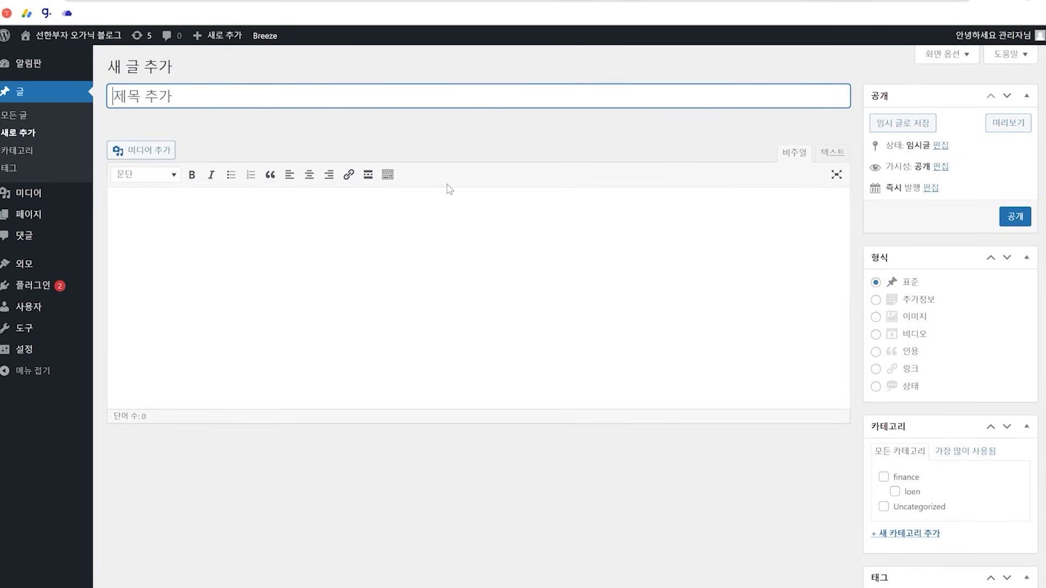
pyautogui.click(357, 146)
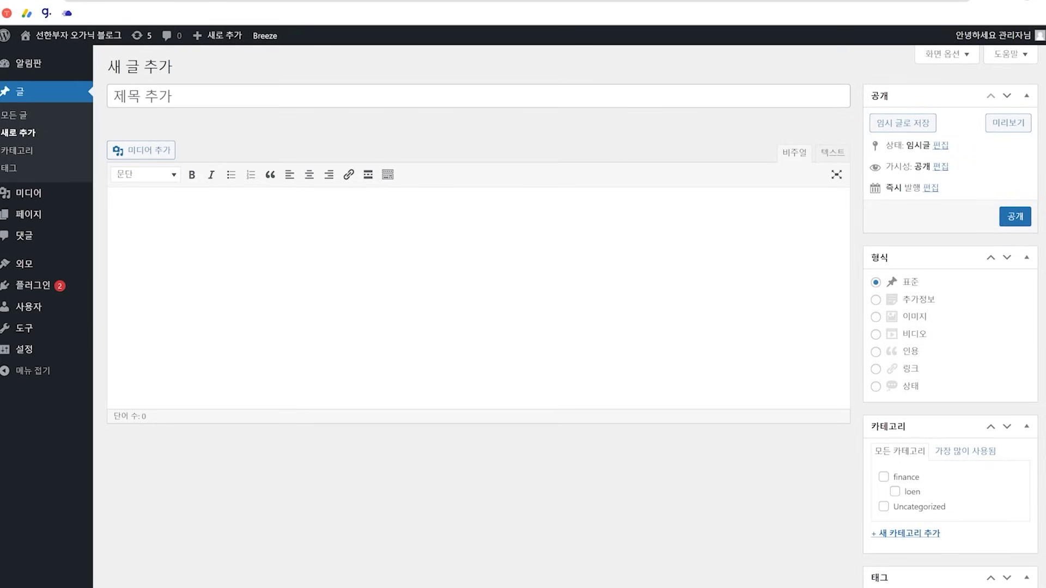
pyautogui.hotkey('ctrl', 't')
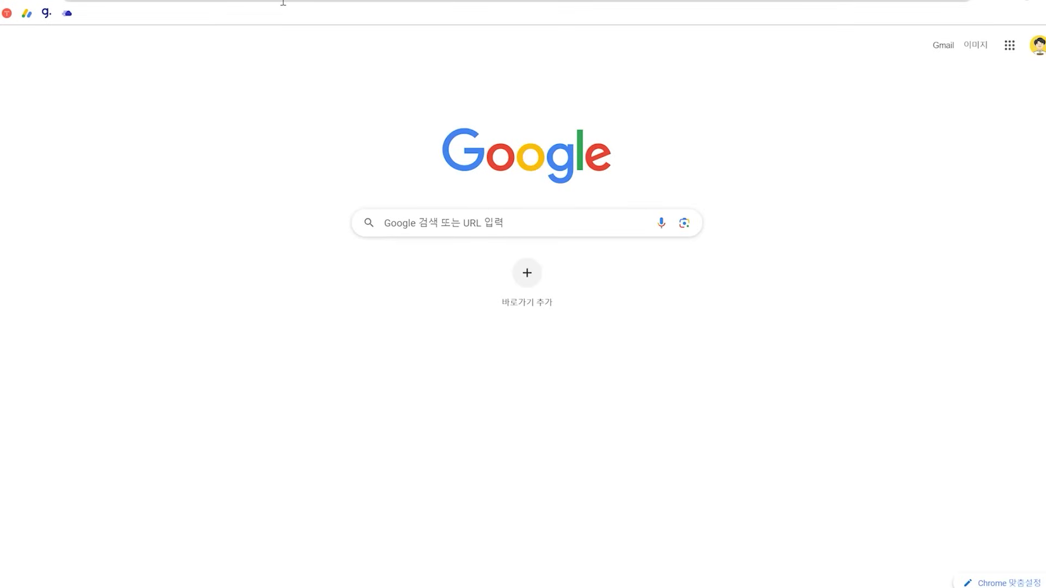
# Search Google for 신용카드 추천 and skim the results
pyautogui.click(284, 2)
pyautogui.write('신용카드')
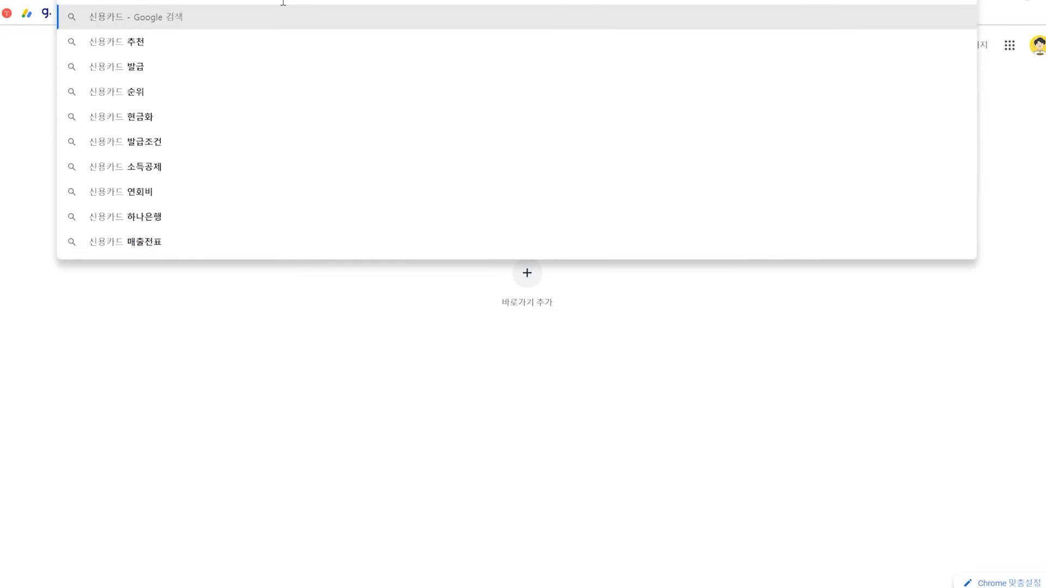
pyautogui.write(' 추천')
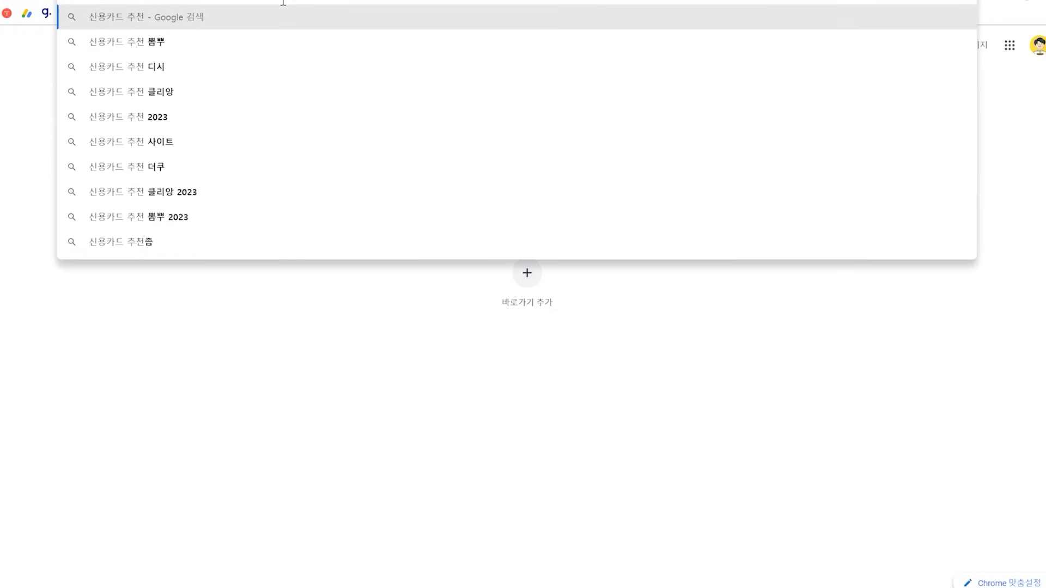
pyautogui.press('Return')
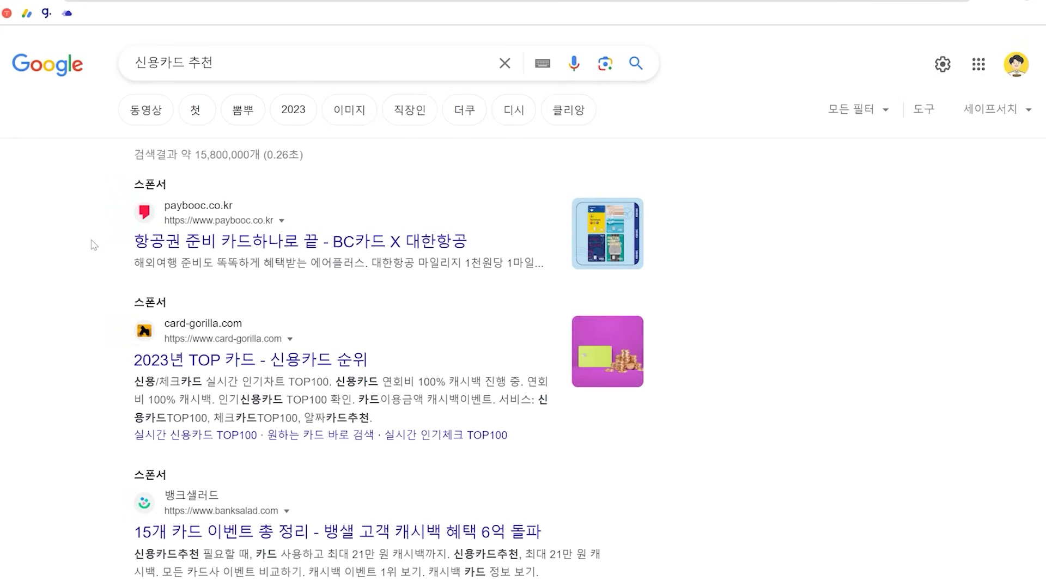
pyautogui.scroll(-2, 71, 275)
pyautogui.scroll(2, 104, 273)
pyautogui.scroll(-2, 108, 248)
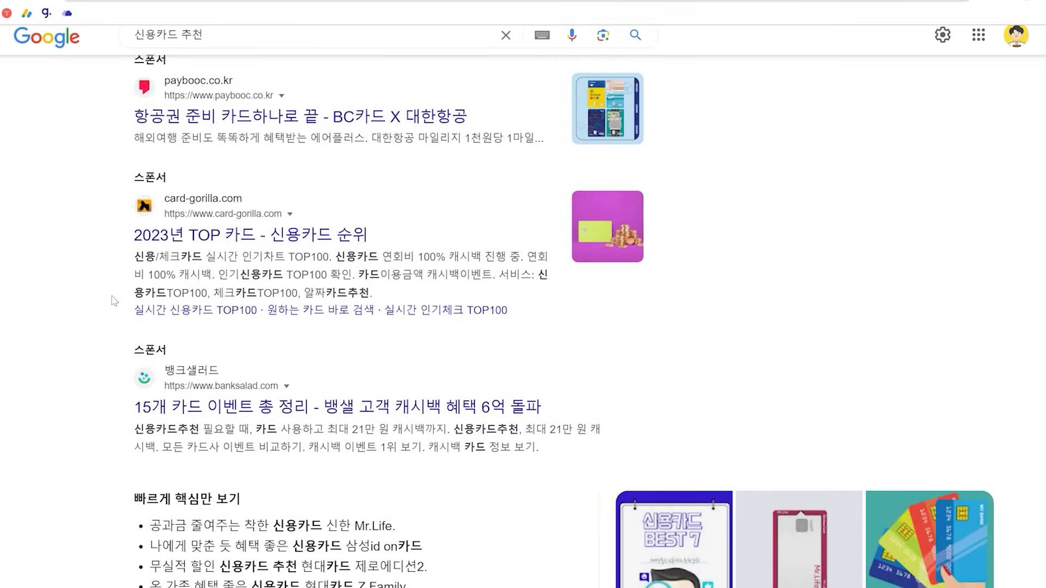
pyautogui.scroll(2, 113, 301)
# Refine the search to 여행 신용카드 추천 and browse the results
pyautogui.click(138, 67)
pyautogui.write('행')
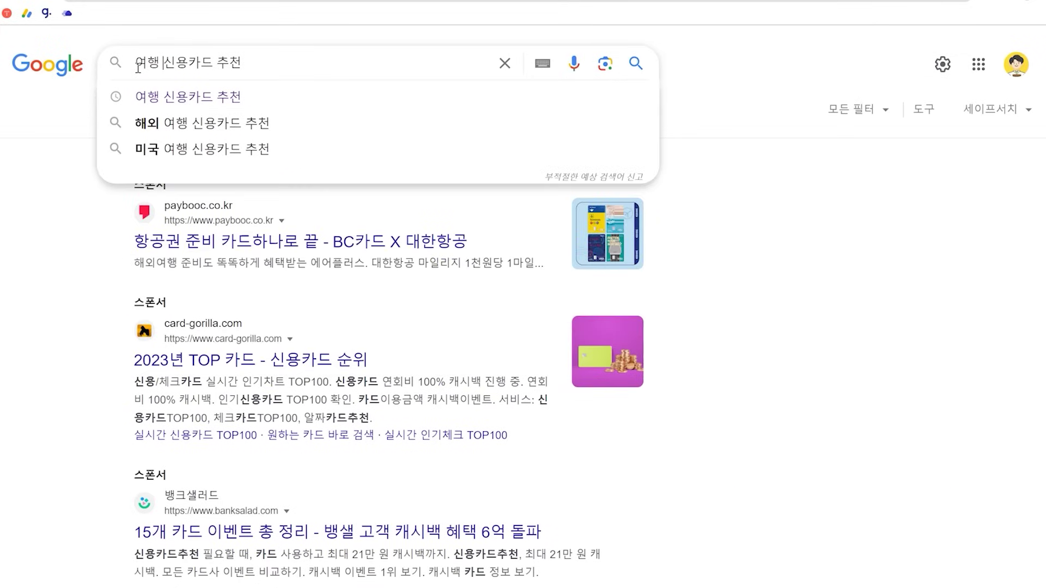
pyautogui.press('Return')
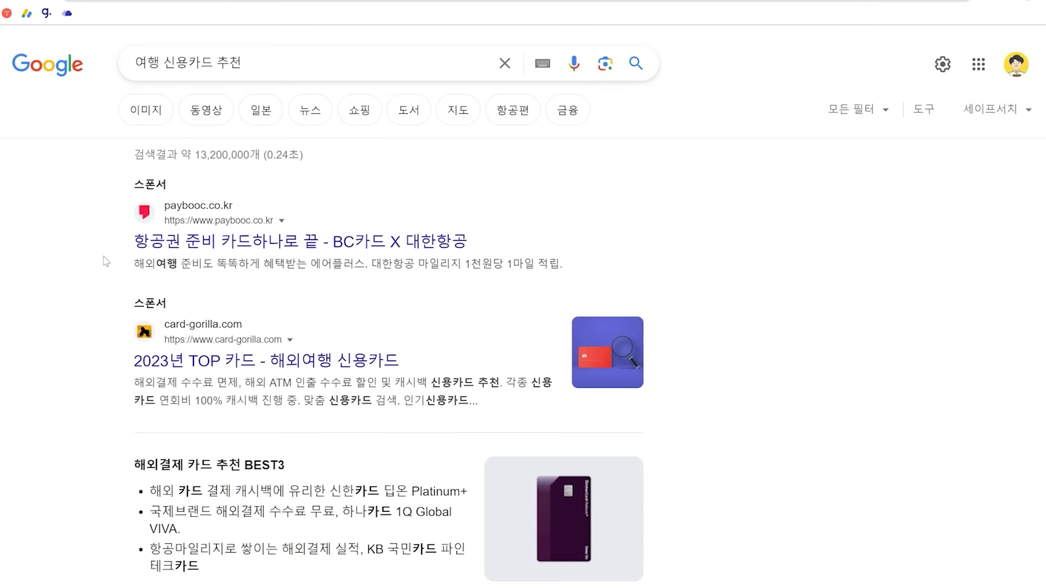
pyautogui.scroll(-3, 93, 261)
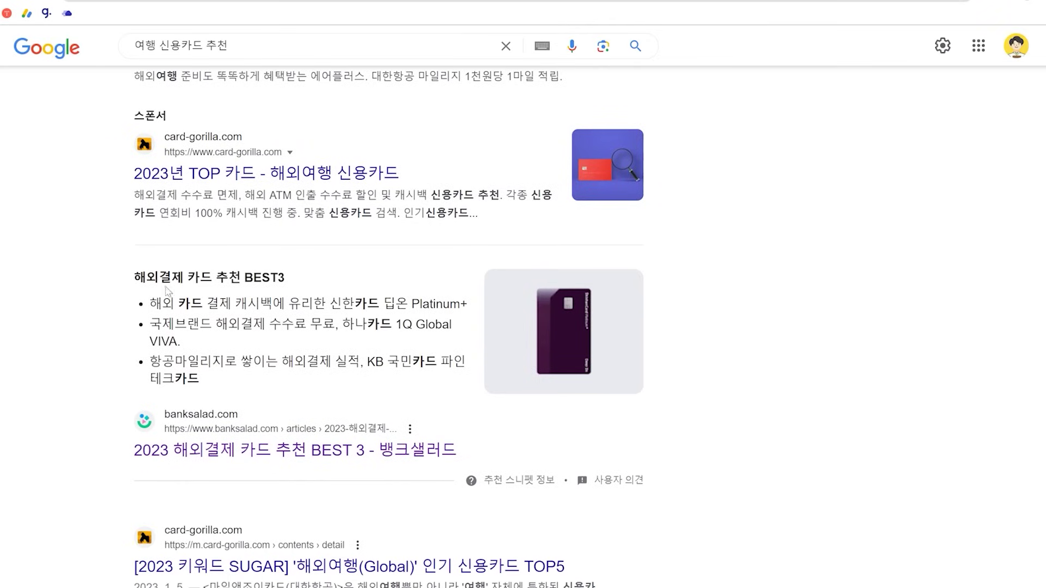
pyautogui.scroll(-1, 96, 265)
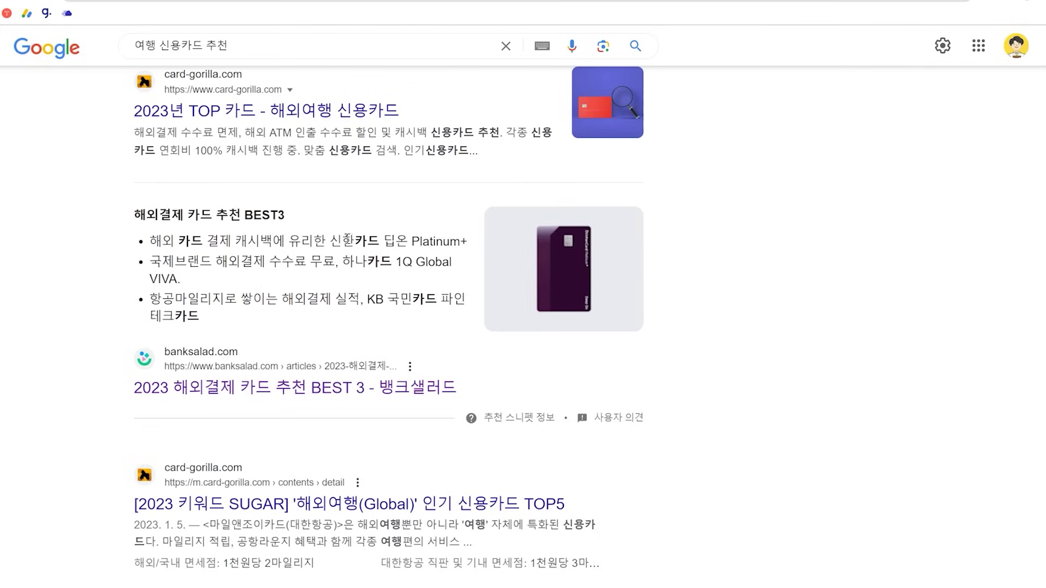
# Copy 신한카드 딥온 from the snippet and search for it in a new tab
pyautogui.moveTo(330, 240); pyautogui.dragTo(409, 240)
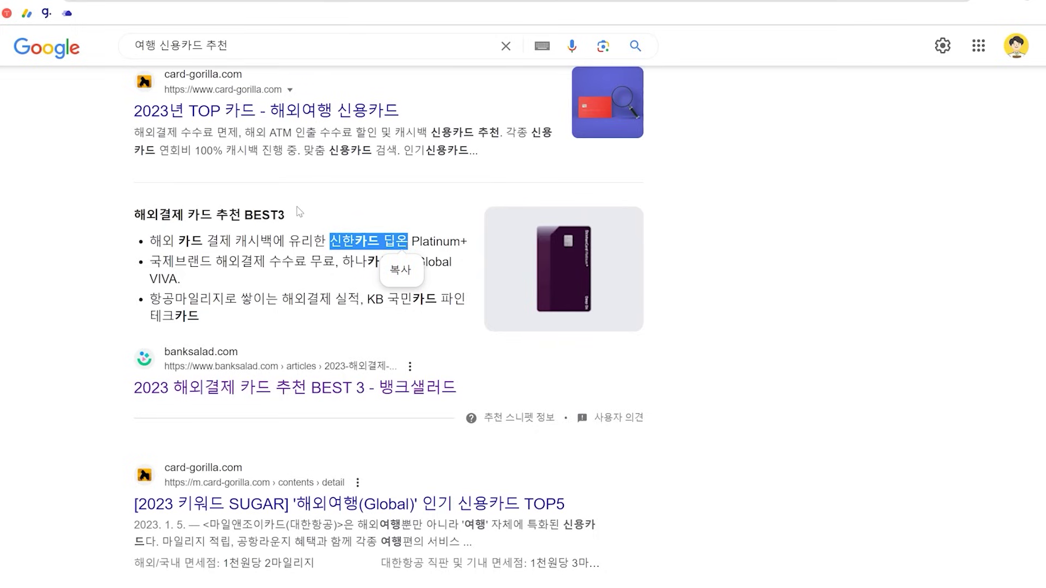
pyautogui.moveTo(331, 240); pyautogui.dragTo(412, 241)
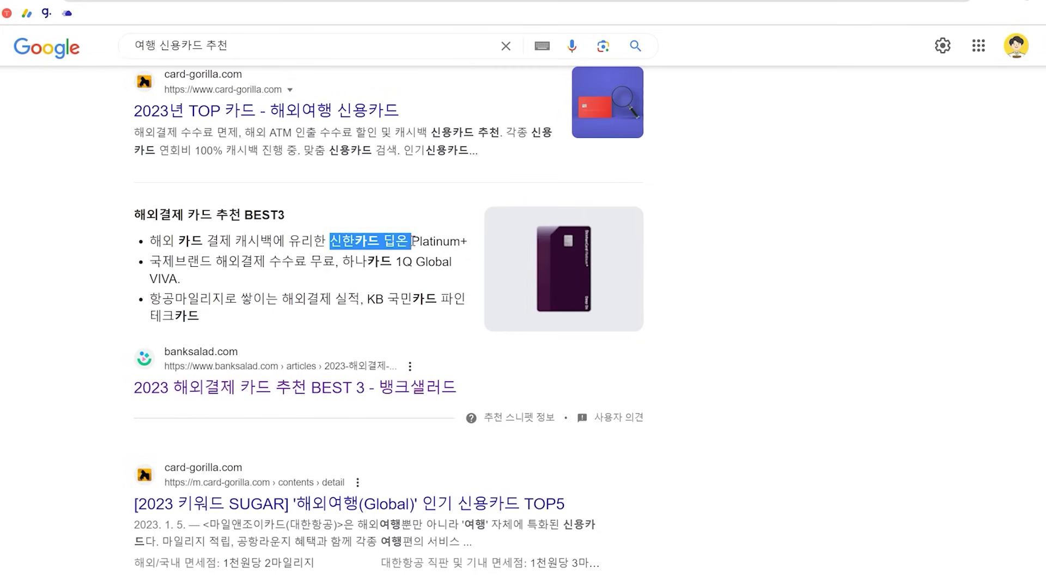
pyautogui.click(387, 214)
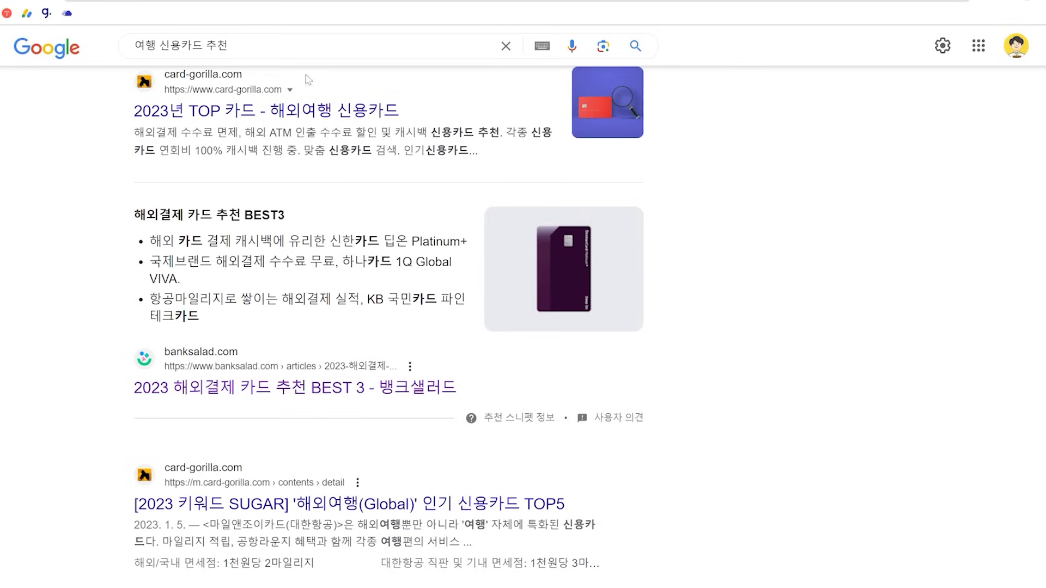
pyautogui.moveTo(332, 240); pyautogui.dragTo(411, 231)
pyautogui.hotkey('ctrl', 'c')
pyautogui.click(423, 224)
pyautogui.hotkey('ctrl', 't')
pyautogui.hotkey('ctrl', 'v')
pyautogui.press('Return')
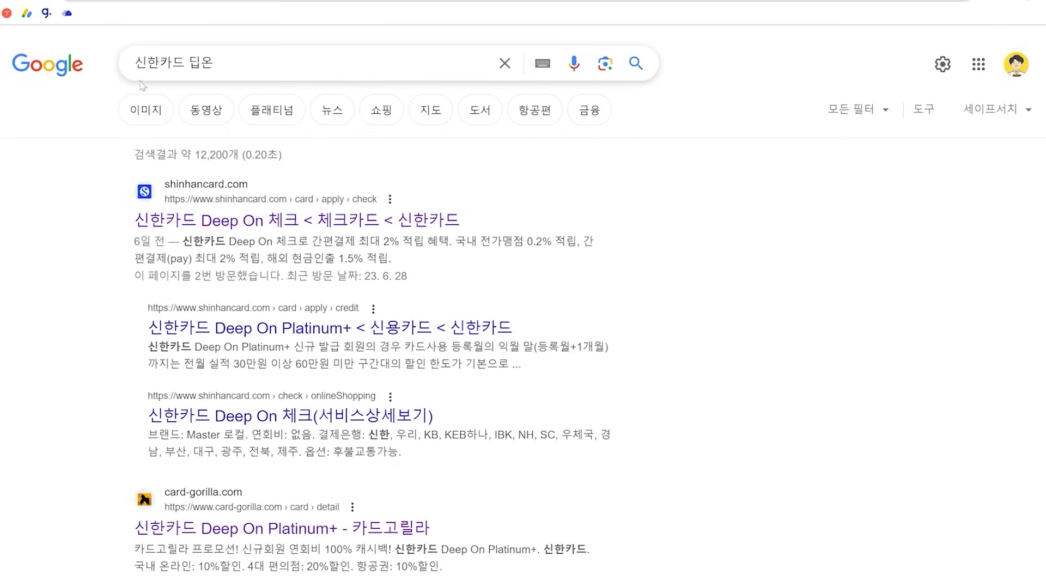
# Review Shinhan Card's Deep On 체크 product page with its 2% easy-pay rewards and annual fee
pyautogui.click(231, 226)
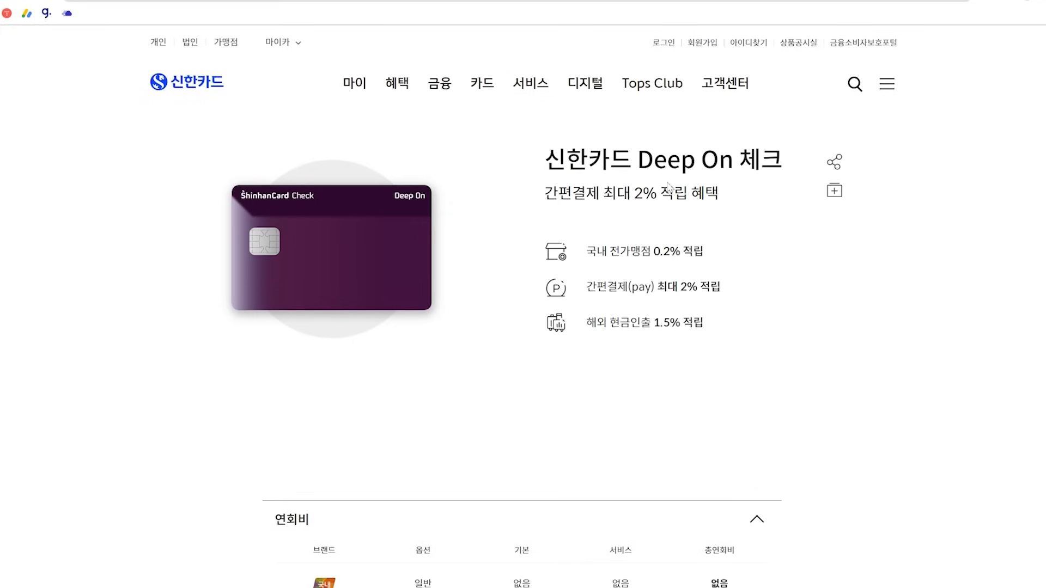
pyautogui.scroll(-9, 669, 186)
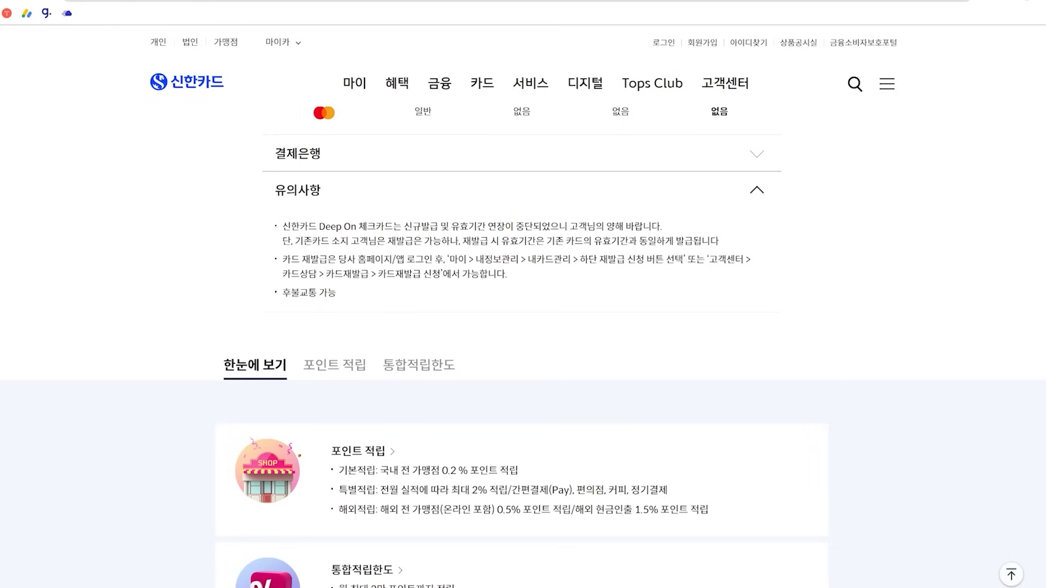
pyautogui.hotkey('alt', 'Left')
pyautogui.doubleClick(145, 45)
pyautogui.click(116, 171)
pyautogui.hotkey('alt', 'Right')
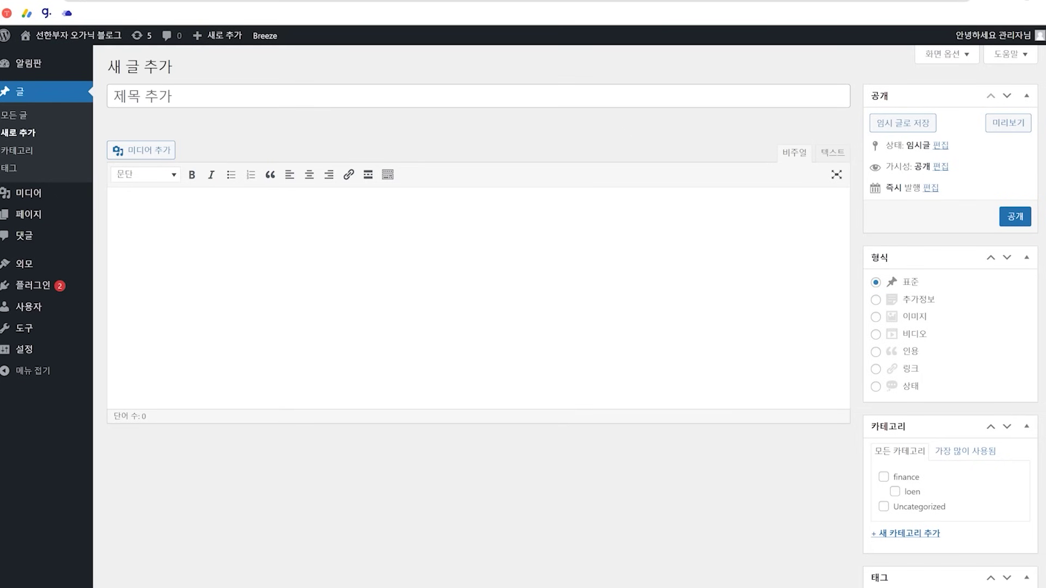
# Place the WordPress editor on the right half beside the Deep On card page on the left
pyautogui.press('super+Down')
pyautogui.moveTo(449, 145); pyautogui.dragTo(1045, 163)
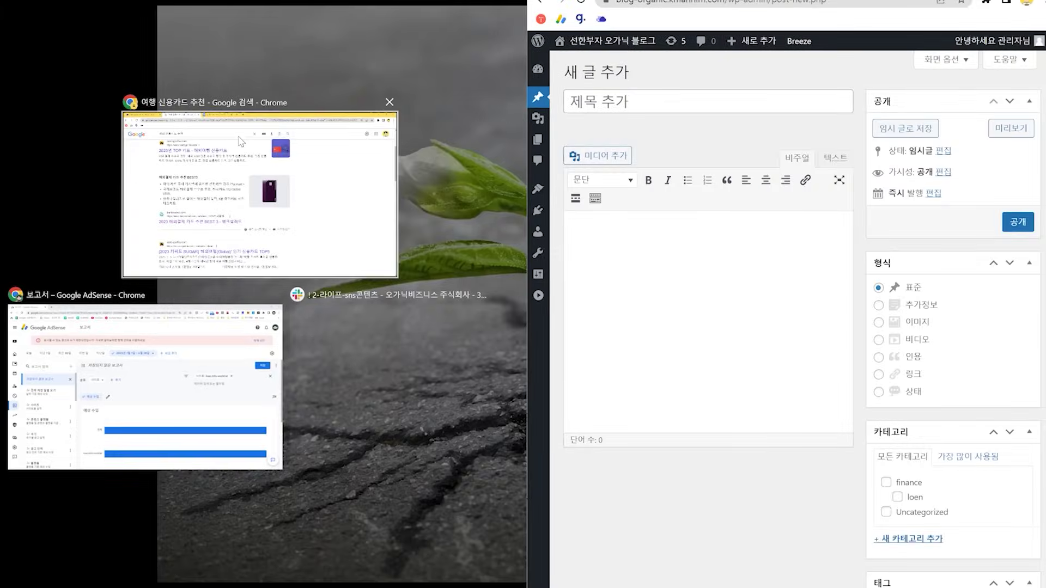
pyautogui.click(358, 197)
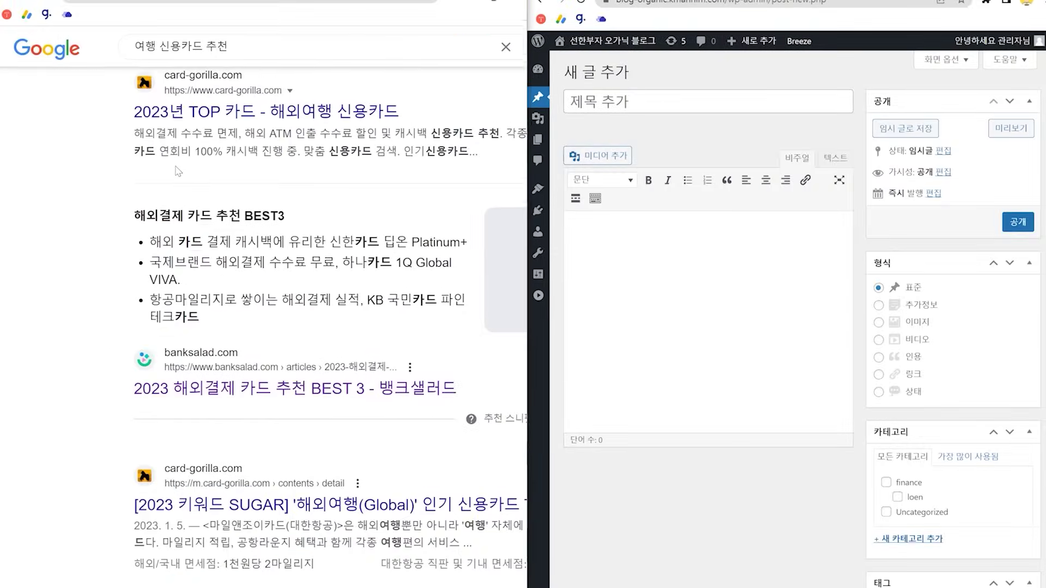
pyautogui.scroll(5, 249, 227)
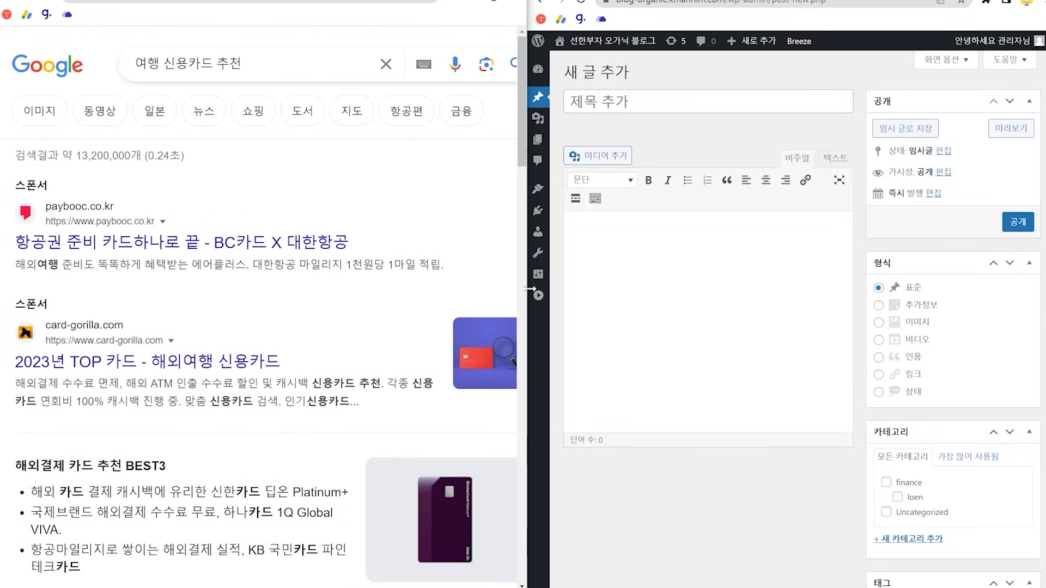
pyautogui.click(645, 104)
pyautogui.write('시')
pyautogui.press('BackSpace')
pyautogui.click(445, 520)
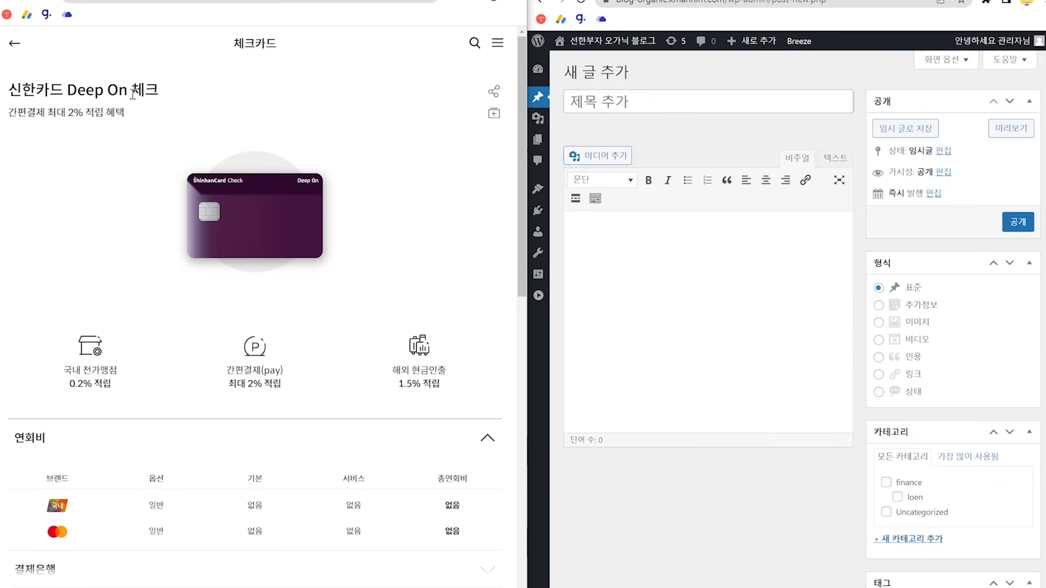
pyautogui.hotkey('alt', 'Left')
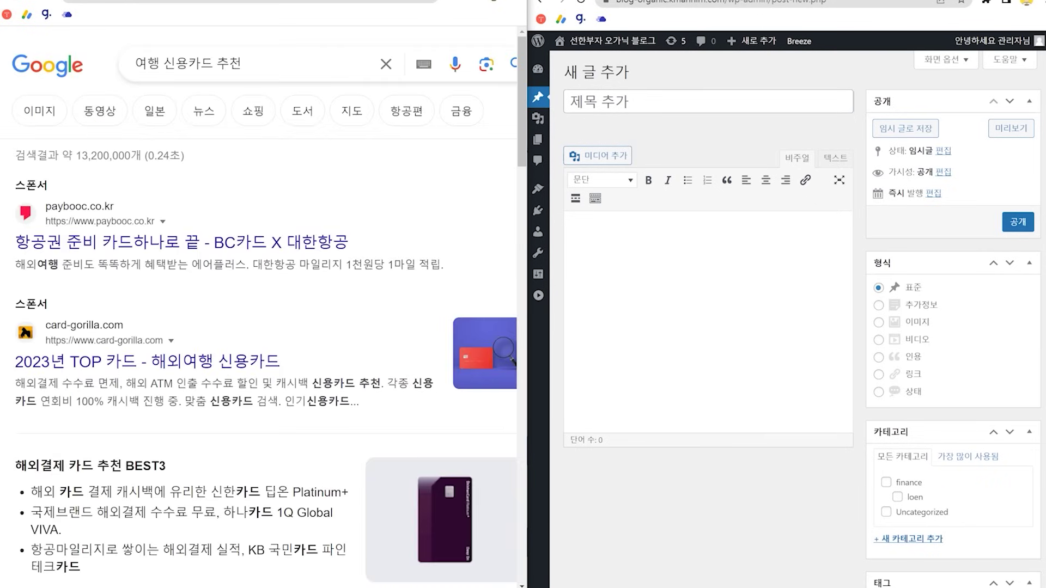
pyautogui.doubleClick(137, 65)
pyautogui.hotkey('alt', 'Right')
# Title the post 신한카드 Deep On 여행 신용카드(체크카드) 추천 using the copied card name
pyautogui.moveTo(129, 90); pyautogui.dragTo(8, 90)
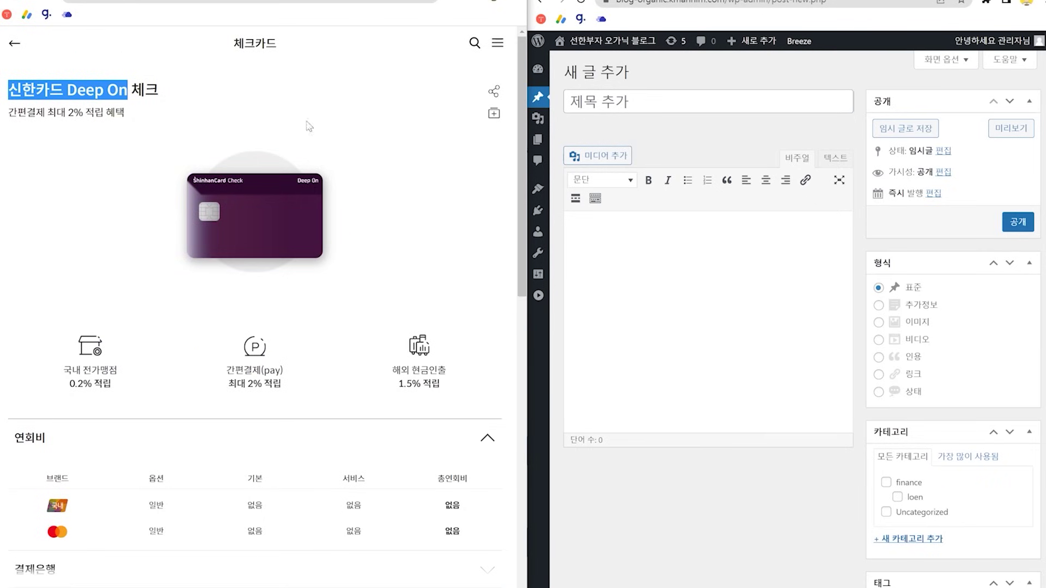
pyautogui.hotkey('ctrl', 'c')
pyautogui.click(668, 103)
pyautogui.hotkey('ctrl', 'v')
pyautogui.write('여행')
pyautogui.write(' 신용카드 추처')
pyautogui.write('ㄴ')
pyautogui.write('(체크카드')
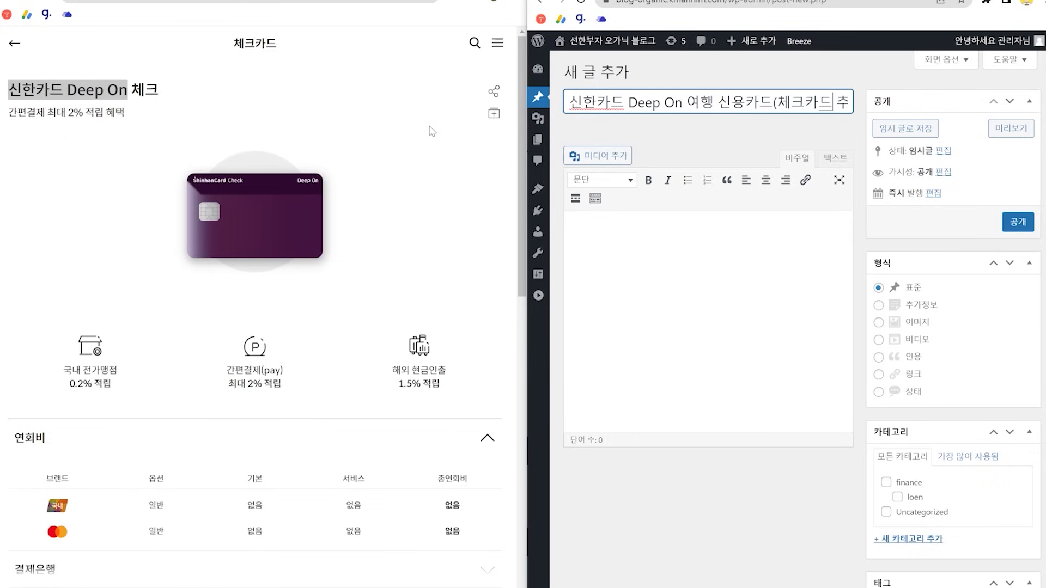
pyautogui.write(')')
pyautogui.press('End')
pyautogui.click(730, 140)
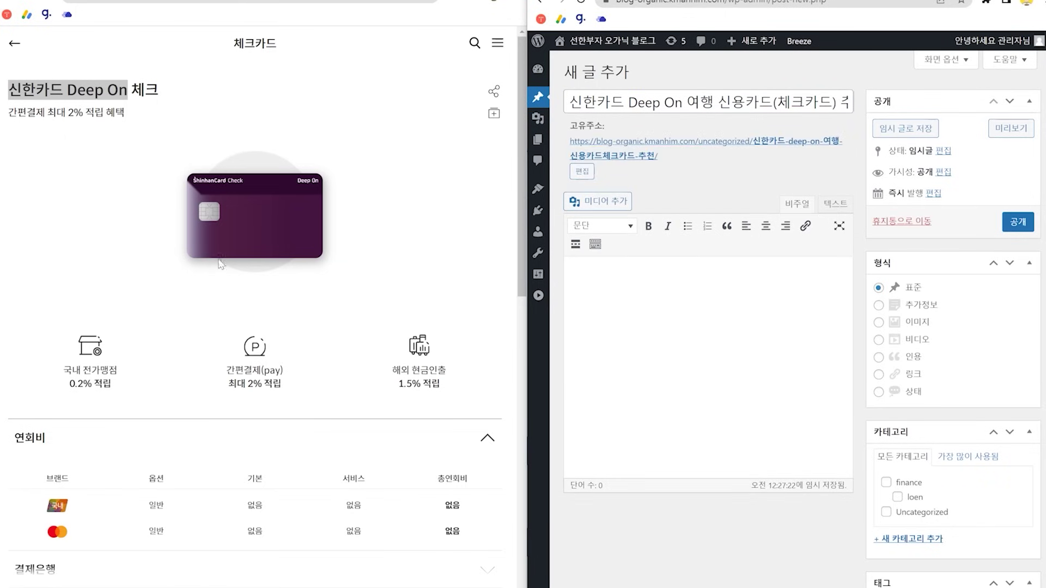
# Shorten the permalink slug to 신한카드-deep-on
pyautogui.scroll(-3, 140, 210)
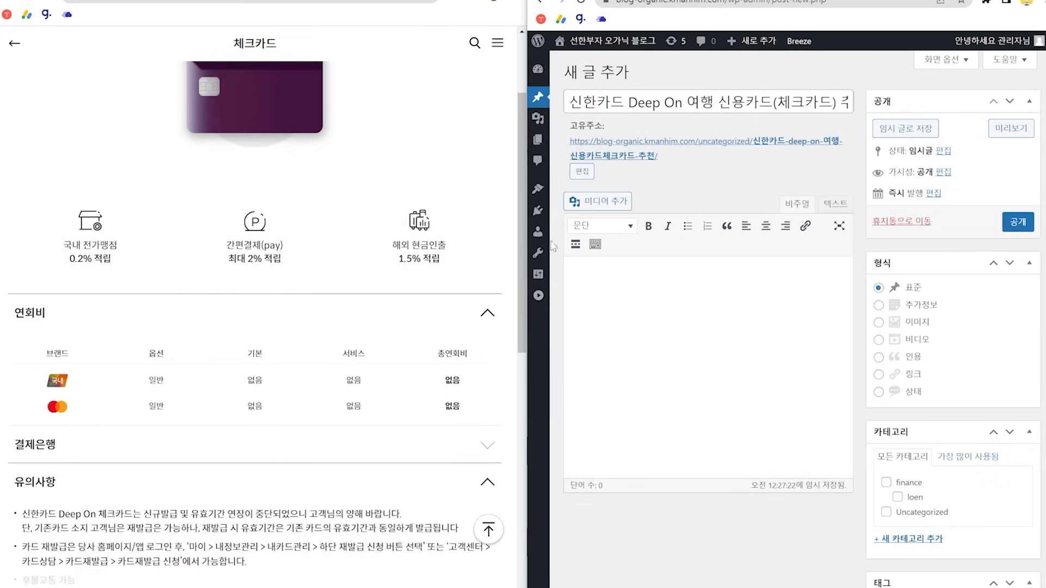
pyautogui.moveTo(527, 587); pyautogui.dragTo(262, 436)
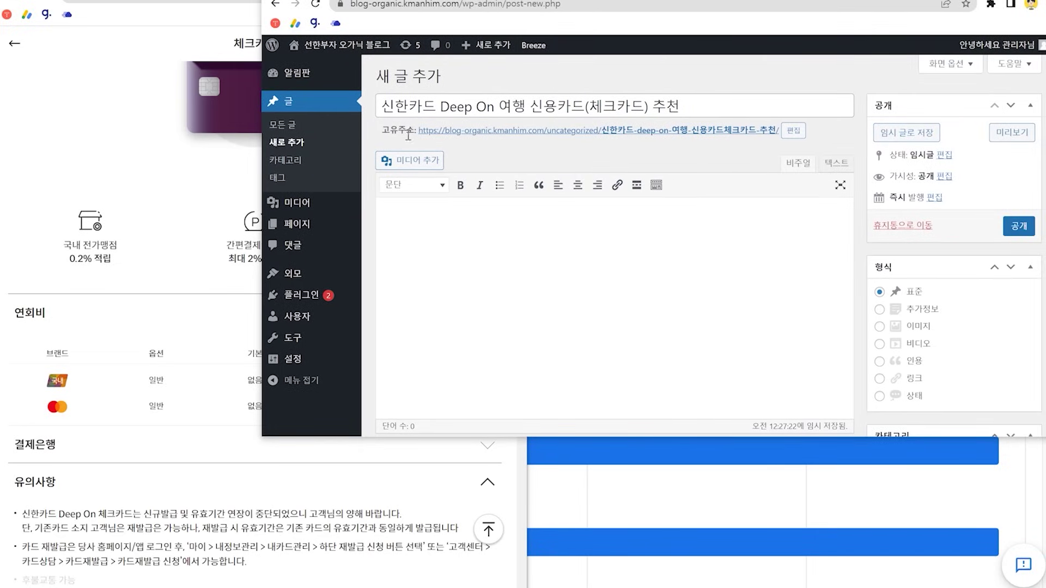
pyautogui.moveTo(385, 106); pyautogui.dragTo(631, 107)
pyautogui.click(683, 107)
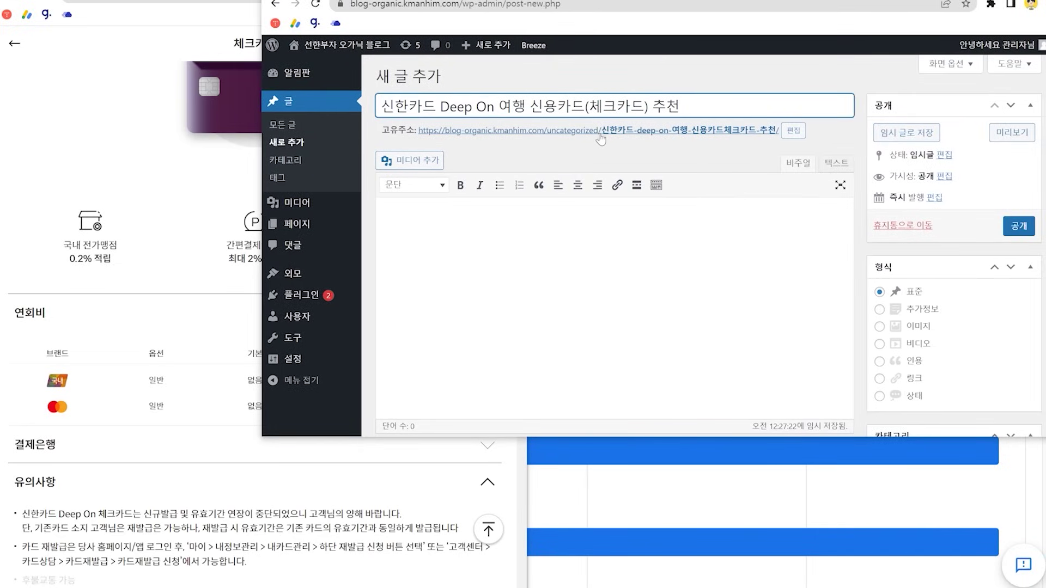
pyautogui.click(794, 134)
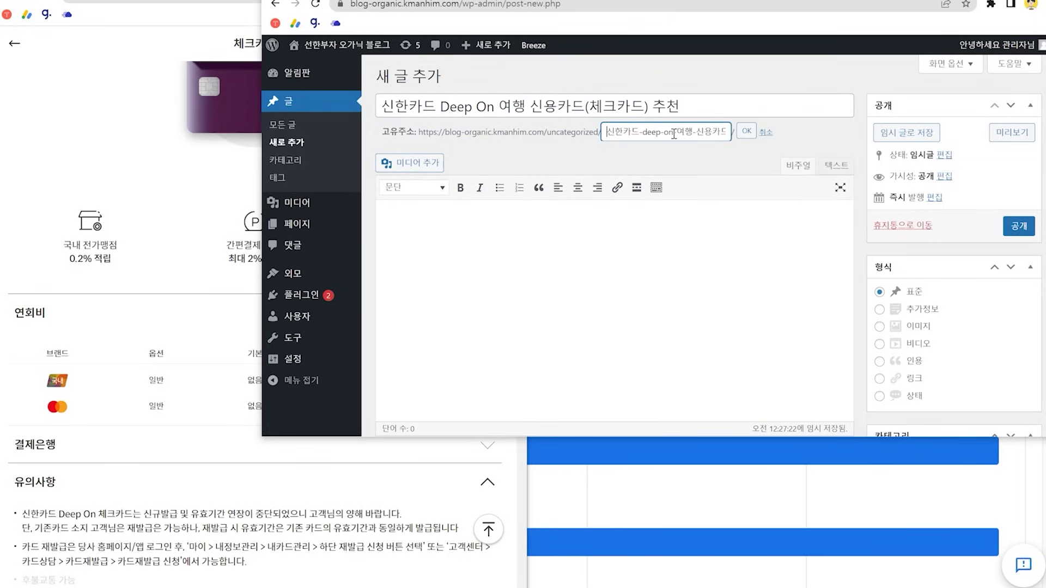
pyautogui.moveTo(675, 134); pyautogui.dragTo(929, 138)
pyautogui.press('BackSpace')
pyautogui.click(744, 135)
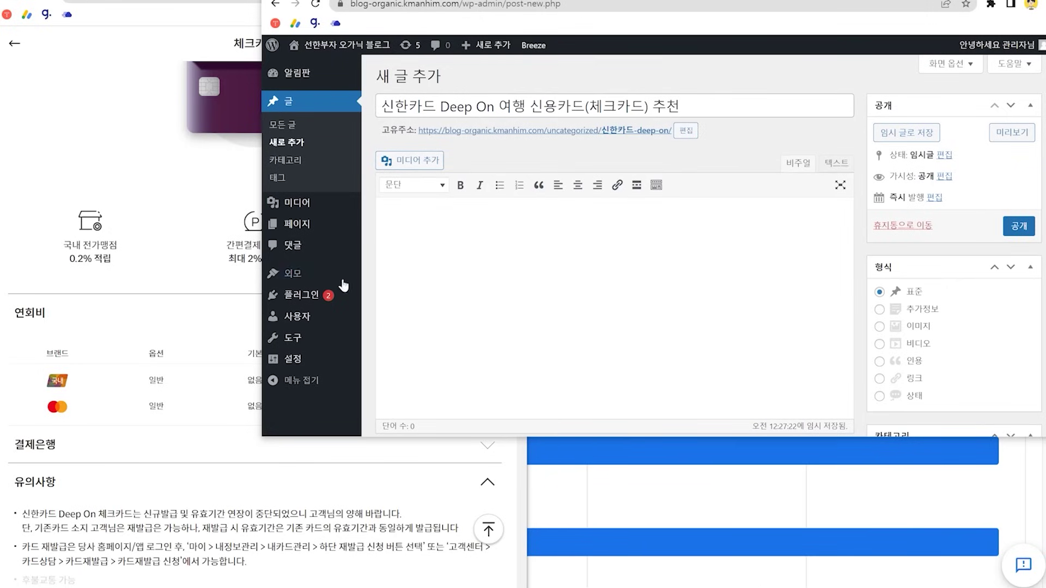
pyautogui.press('super+Right')
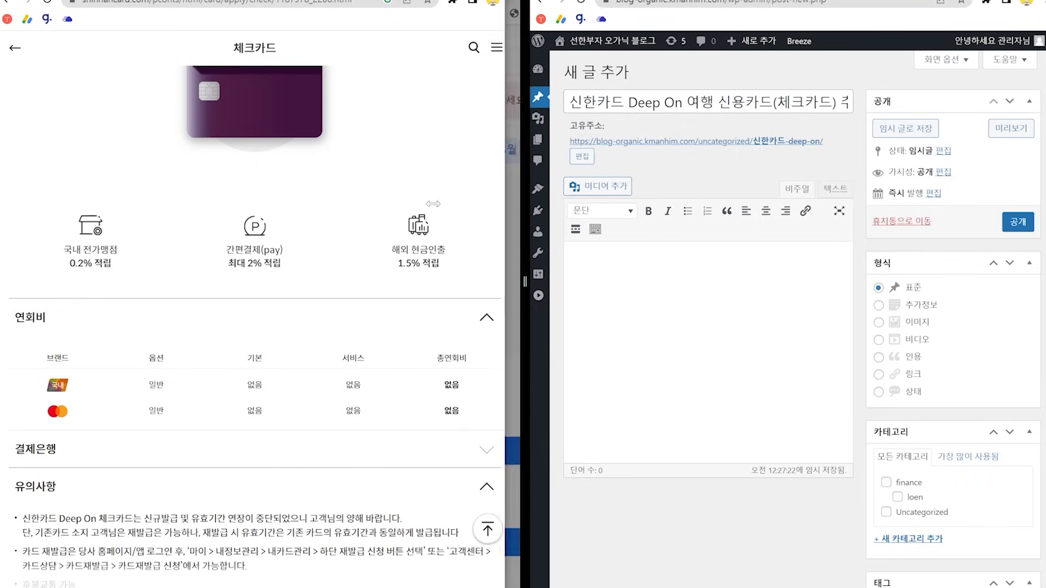
# Type 서론 and 썸네일 as the first outline lines of the post body
pyautogui.moveTo(527, 210); pyautogui.dragTo(400, 209)
pyautogui.click(597, 222)
pyautogui.write('서론')
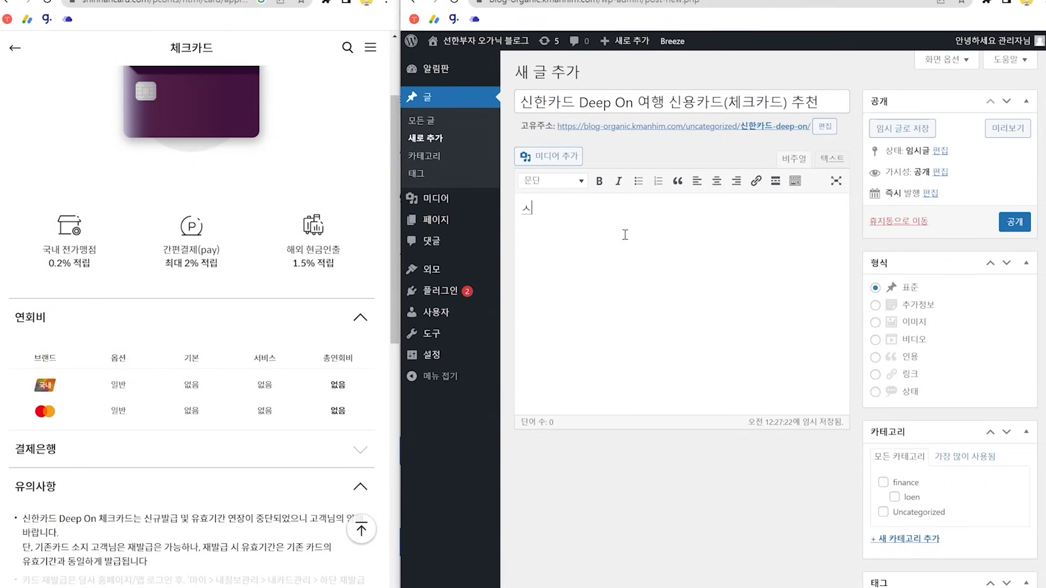
pyautogui.press('Return')
pyautogui.write('썸네일')
pyautogui.press('Return')
pyautogui.press('Return')
pyautogui.write('미')
pyautogui.press('BackSpace')
pyautogui.press('BackSpace')
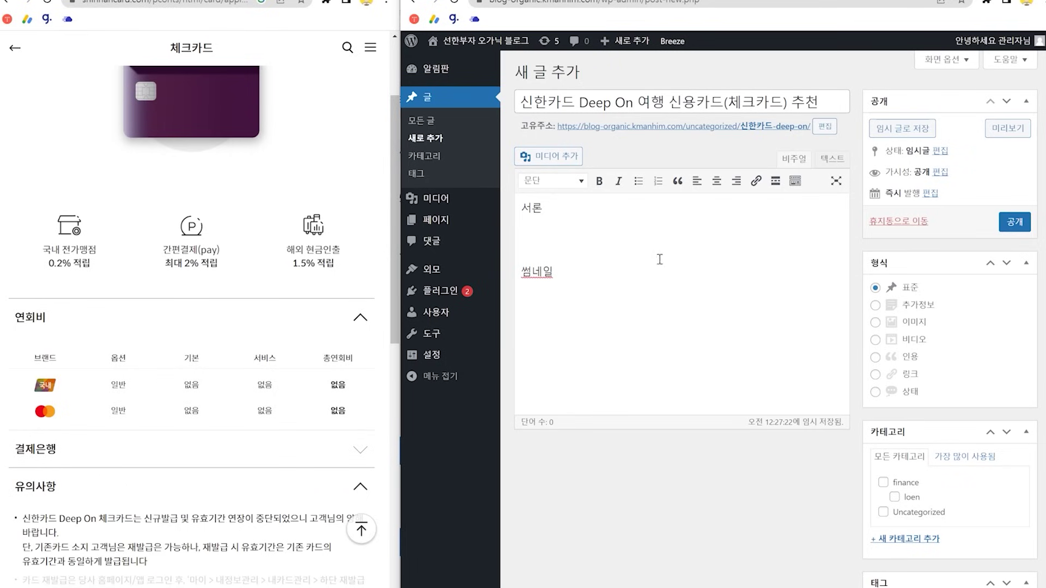
# Add 신용카드 연회비 as the next outline line
pyautogui.scroll(-7, 62, 294)
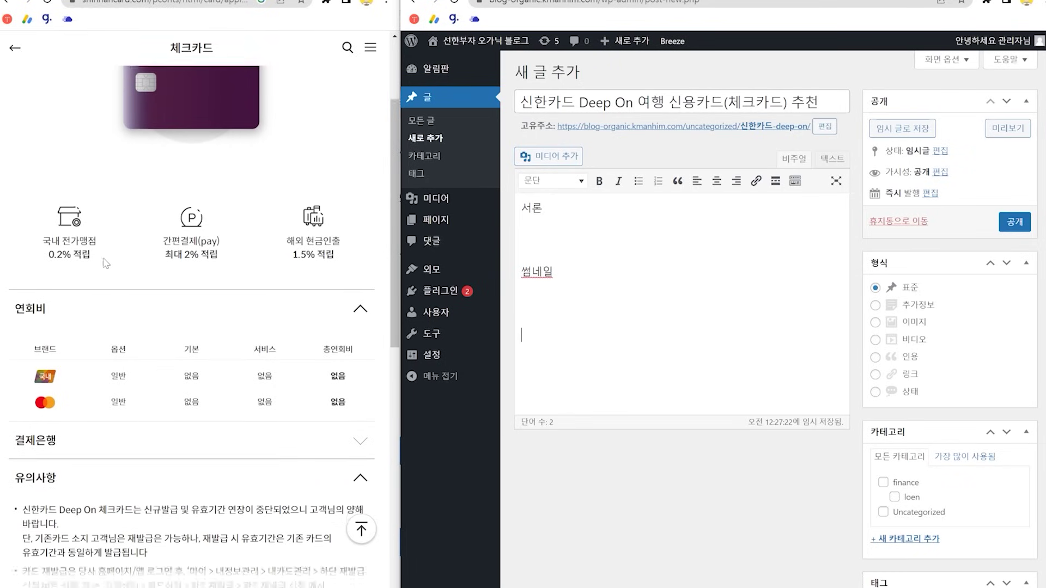
pyautogui.scroll(-5, 109, 327)
pyautogui.scroll(8, 82, 311)
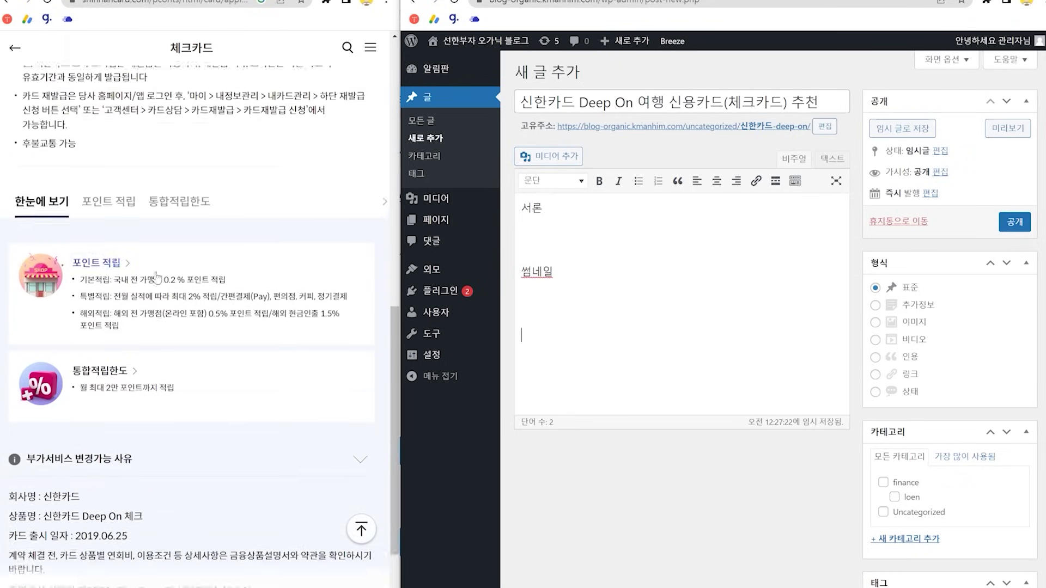
pyautogui.scroll(1, 82, 347)
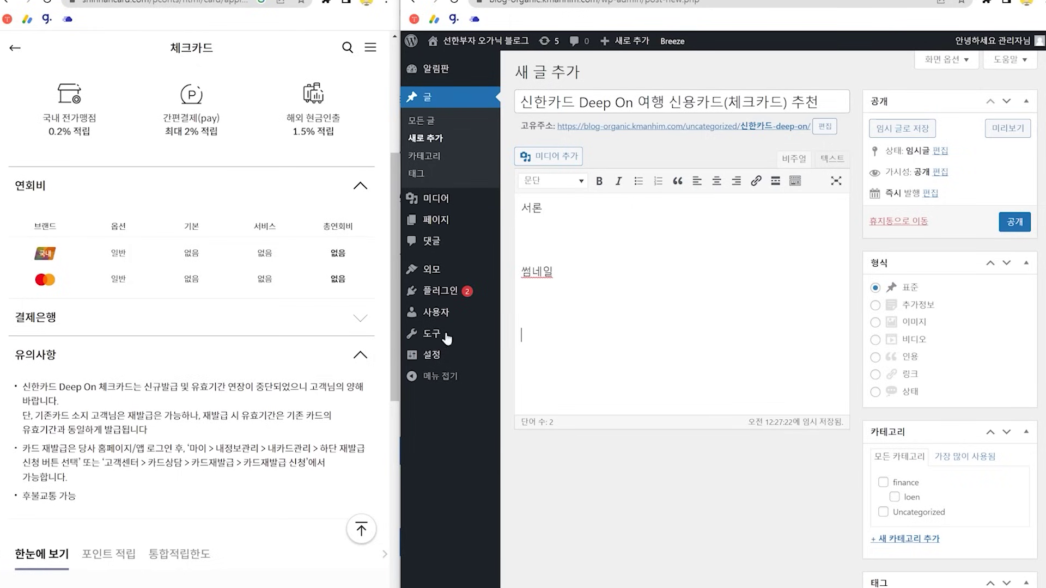
pyautogui.press('BackSpace')
pyautogui.write('신용카드 연횝')
pyautogui.write('비')
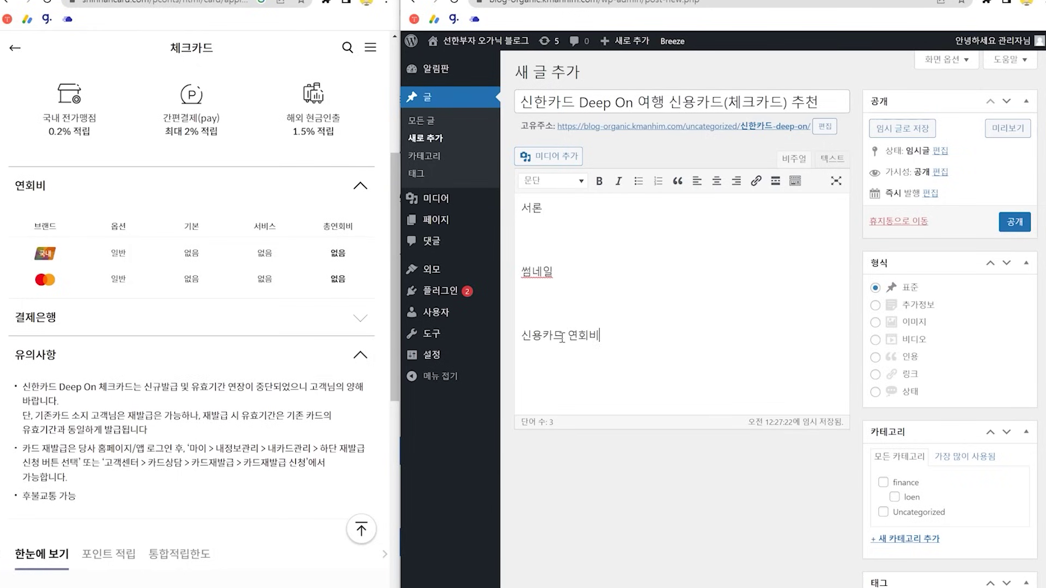
pyautogui.press('Return')
pyautogui.press('Return')
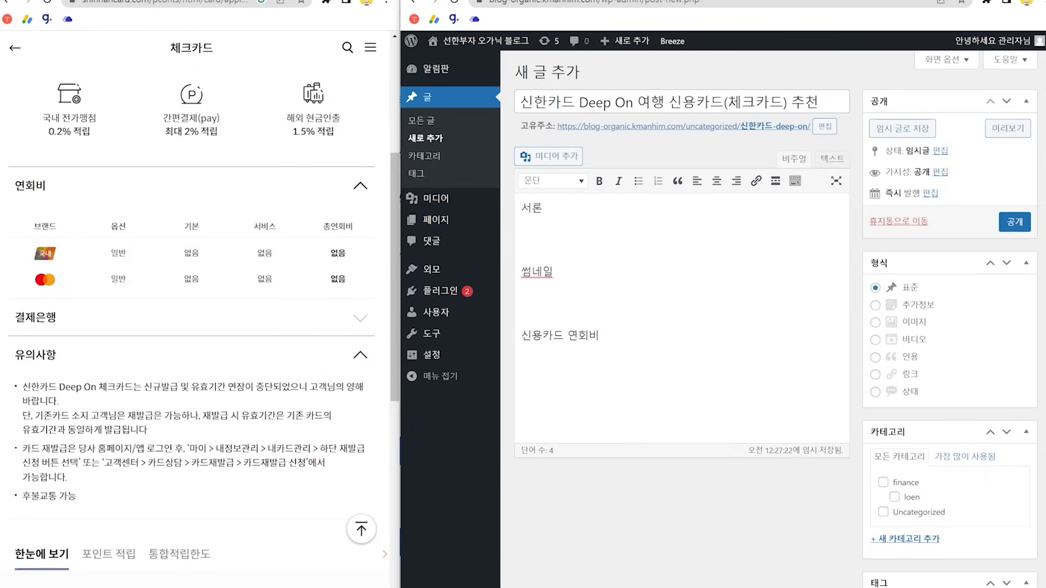
# Add the 신용카드 혜택 and 신용카드 유의사항 headings below 신용카드 연회비
pyautogui.scroll(-8, 197, 327)
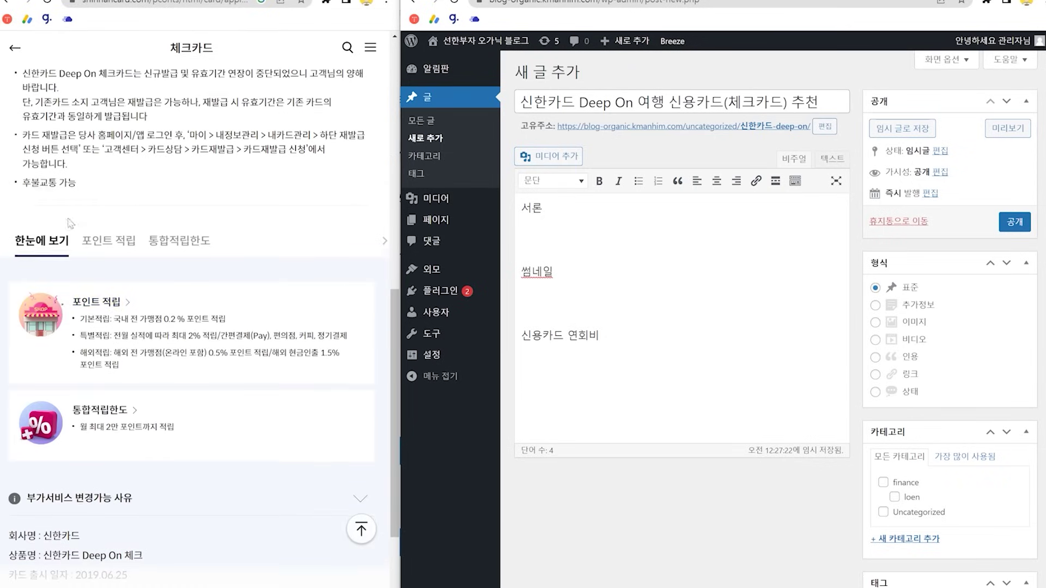
pyautogui.write('신ㅇㅇㅋ')
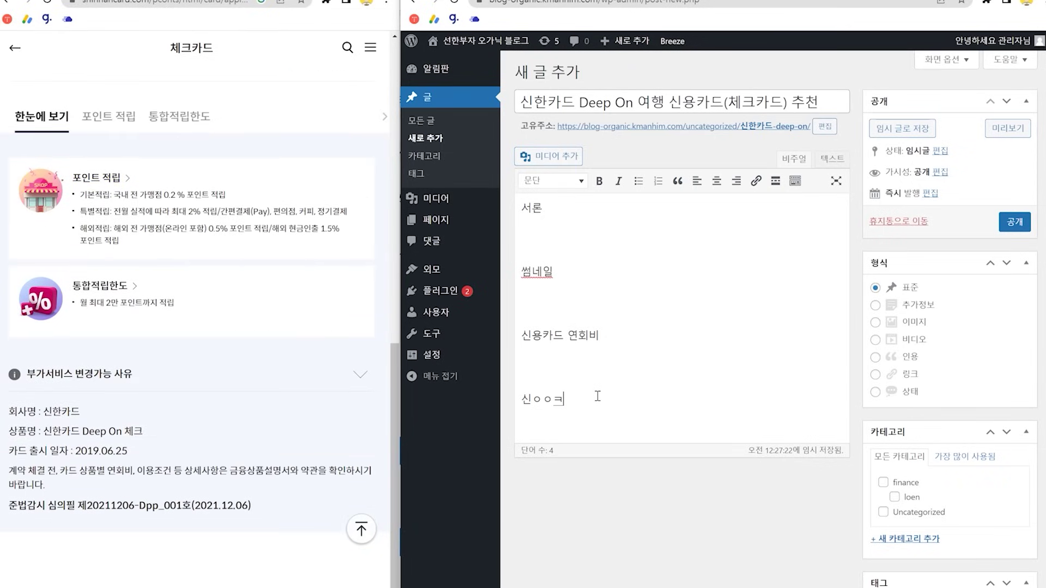
pyautogui.write('용카드 혜택')
pyautogui.press('Return')
pyautogui.write('신용카드 ')
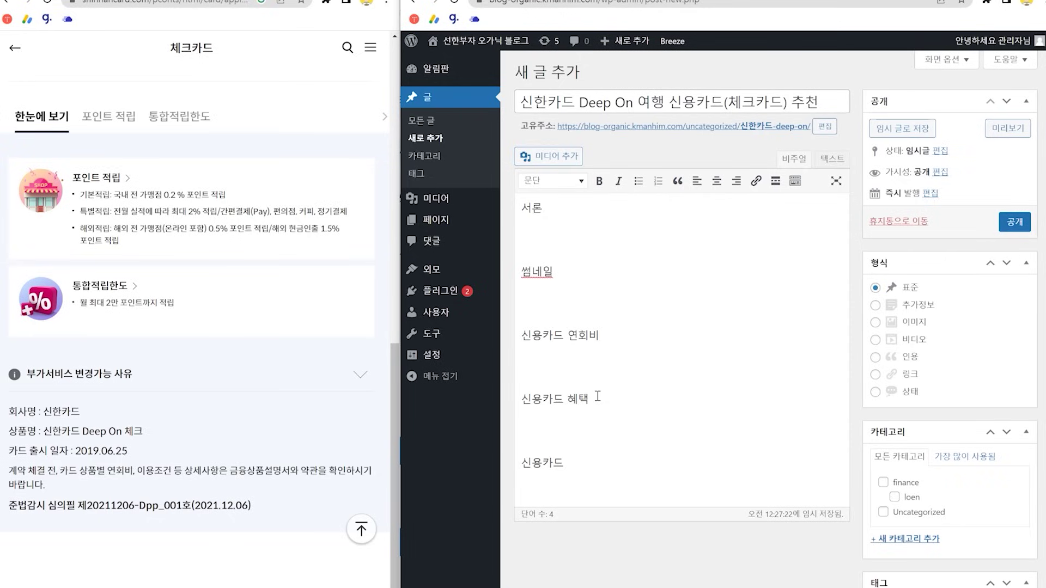
pyautogui.write('유의사항')
pyautogui.scroll(10, 276, 289)
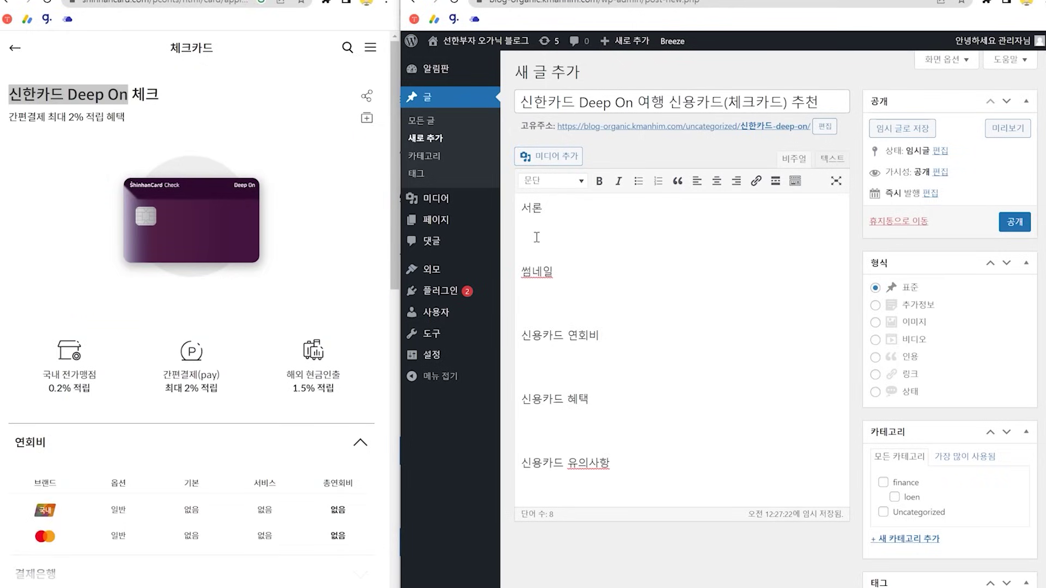
# Write the intro presenting 신한카드 딥온(Deep On) as a 신용카드(체크카드) with many travel benefits
pyautogui.moveTo(478, 214)
pyautogui.click(651, 216)
pyautogui.write('신한카드 딥이')
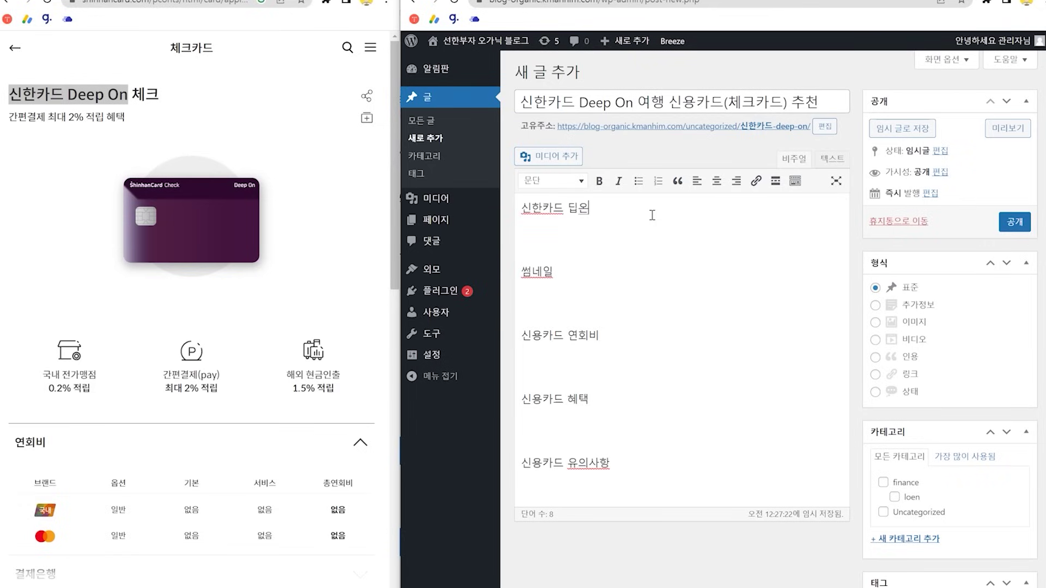
pyautogui.moveTo(633, 102); pyautogui.dragTo(577, 102)
pyautogui.hotkey('ctrl', 'c')
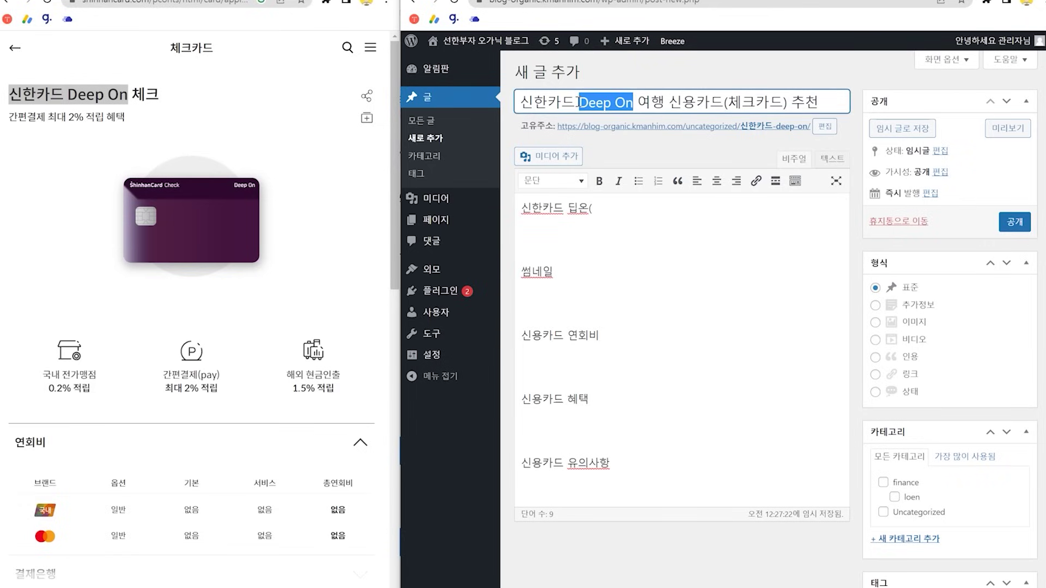
pyautogui.click(623, 212)
pyautogui.hotkey('ctrl', 'v')
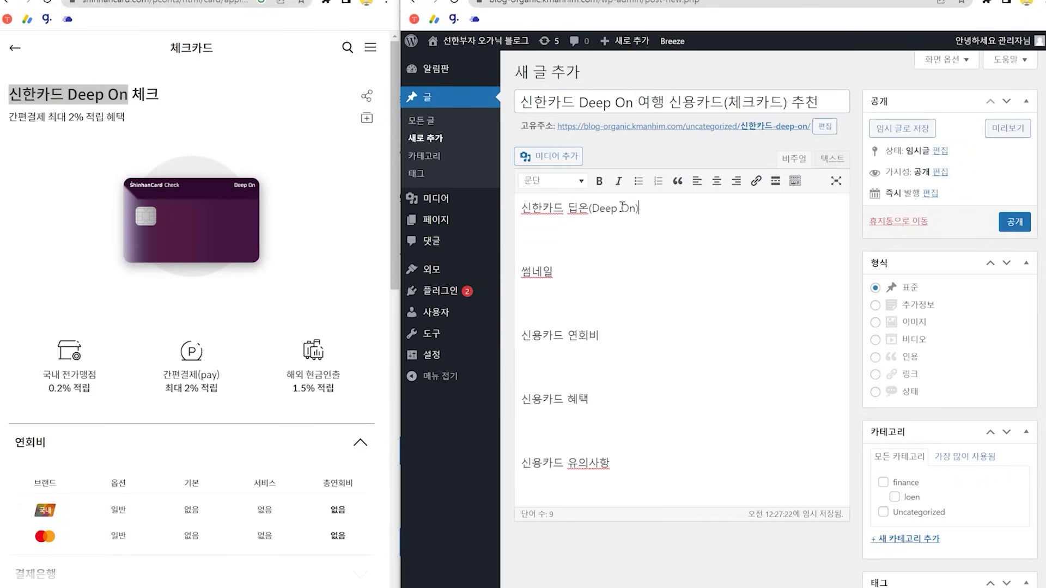
pyautogui.write(')은 여행을 좋아했')
pyautogui.write('시는 분이라면 많은')
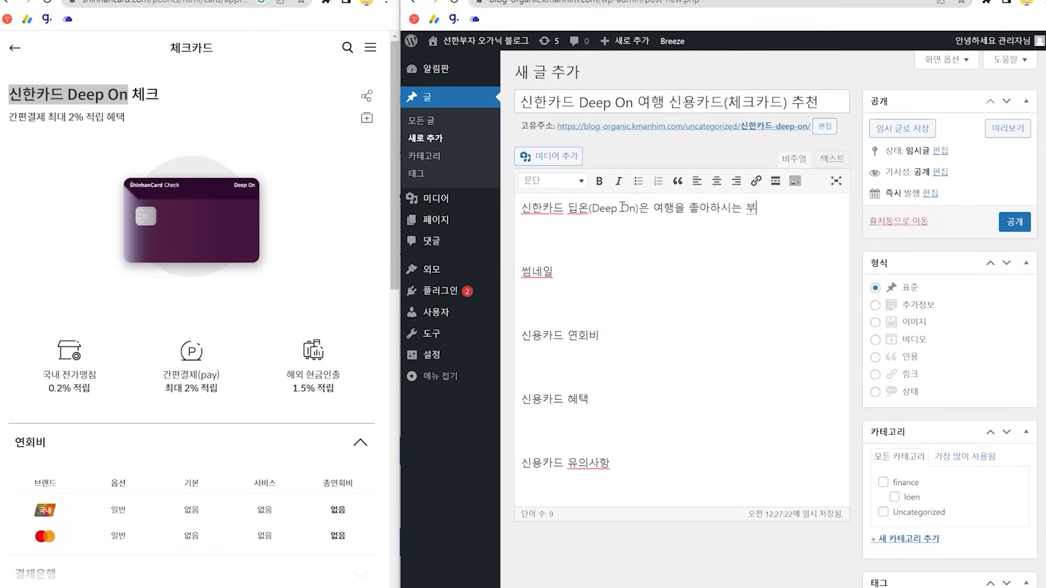
pyautogui.write(' 혜')
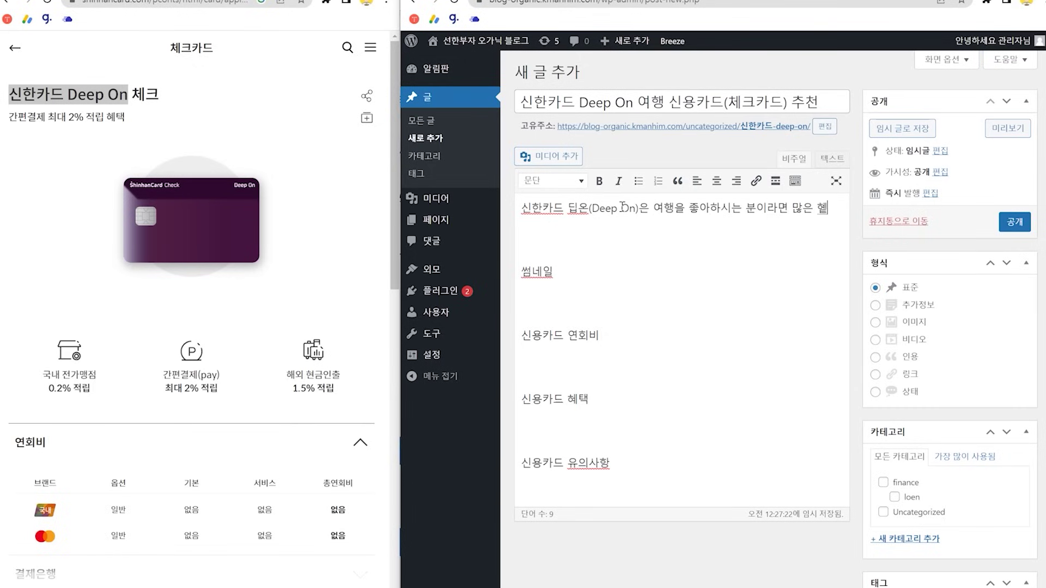
pyautogui.write('택을 챙겨')
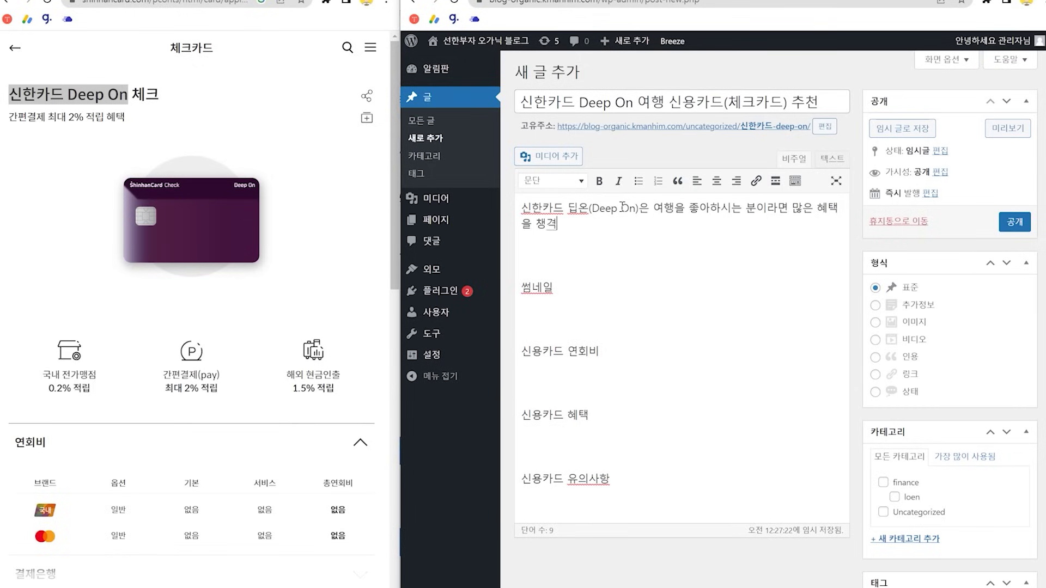
pyautogui.write('가실 수 있는 신용')
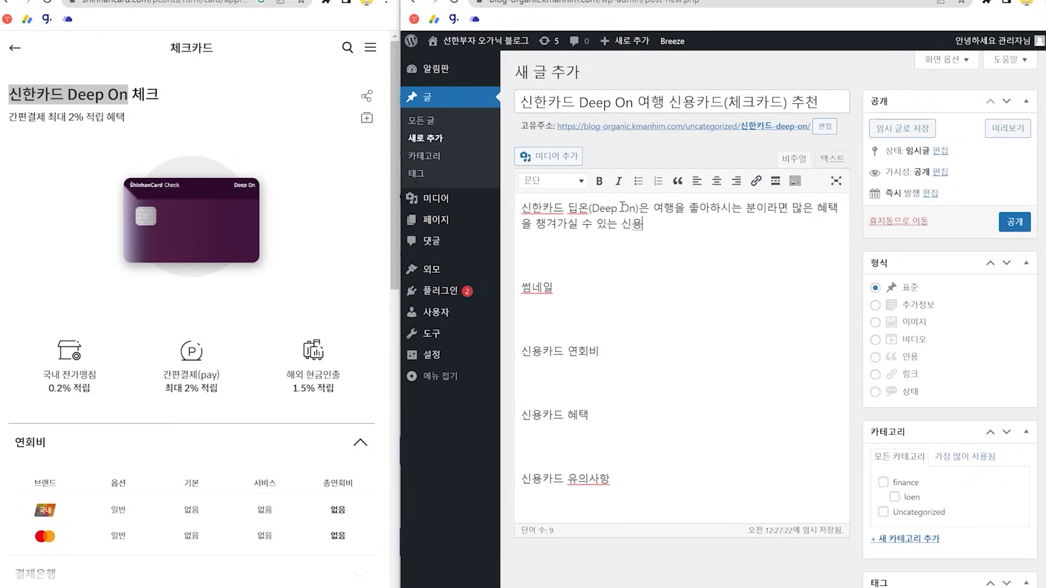
pyautogui.write('카드이자(체크카드)')
pyautogui.press('Down')
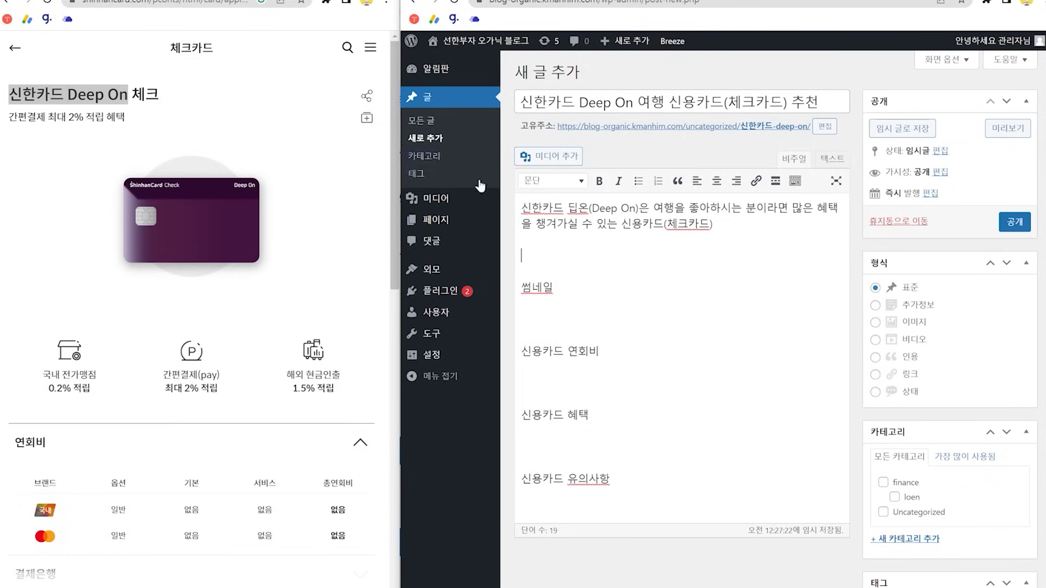
# End the intro sentence with 입니다
pyautogui.moveTo(724, 229); pyautogui.dragTo(621, 223)
pyautogui.click(774, 226)
pyautogui.write('를')
pyautogui.press('BackSpace')
pyautogui.write('입니다')
# Insert an empty line below 썸네일 for a new section
pyautogui.moveTo(554, 287); pyautogui.dragTo(521, 288)
pyautogui.click(594, 286)
pyautogui.scroll(-3, 195, 416)
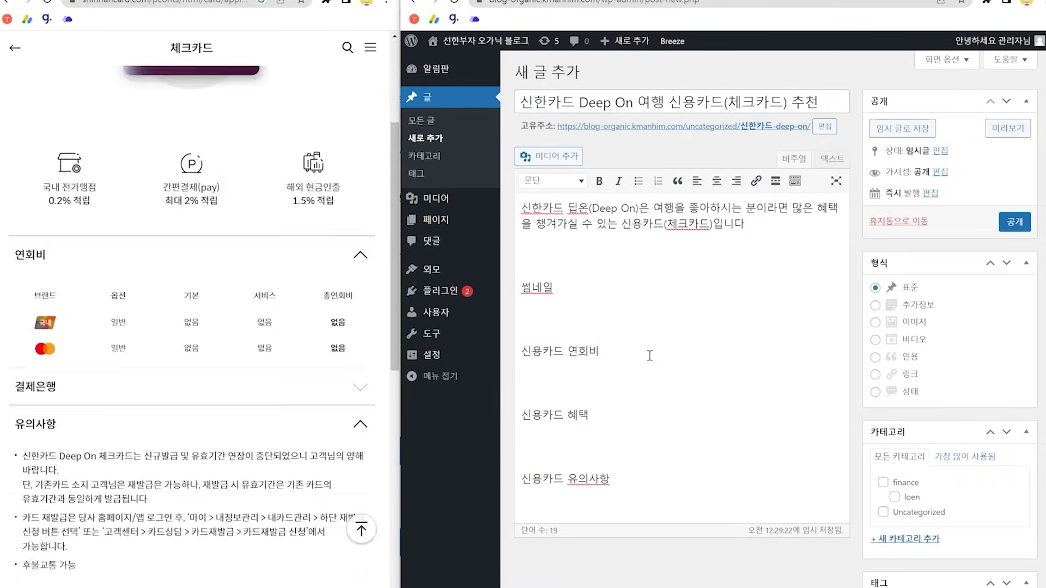
pyautogui.moveTo(616, 415); pyautogui.dragTo(519, 415)
pyautogui.click(625, 415)
pyautogui.click(655, 343)
pyautogui.press('Return')
pyautogui.press('Up')
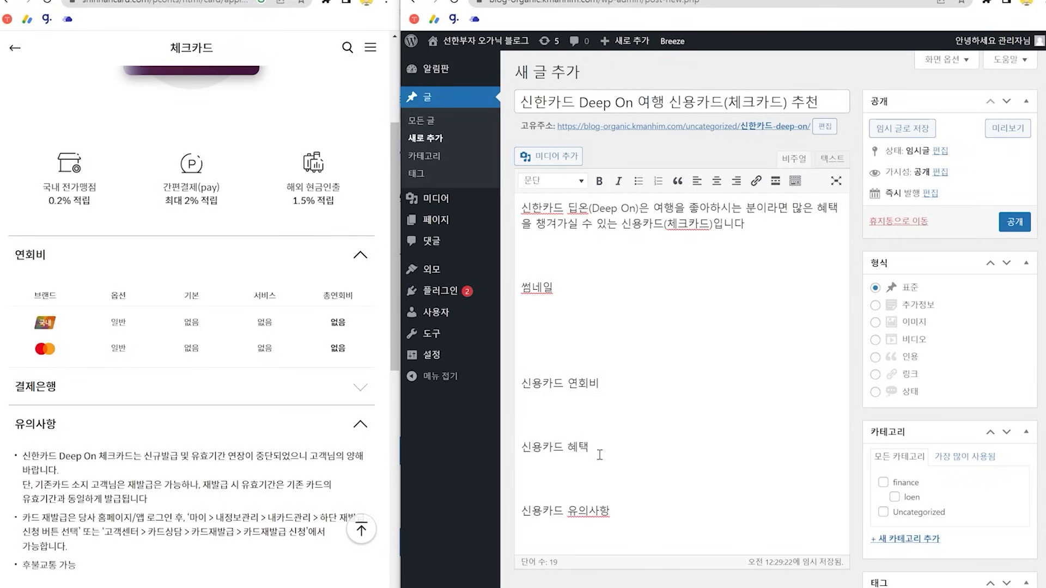
# Add a 신용카드 신청가능여부 확인 heading with a sentence about checking eligibility via online consultation
pyautogui.press('Return')
pyautogui.write('신이용카드 신청간')
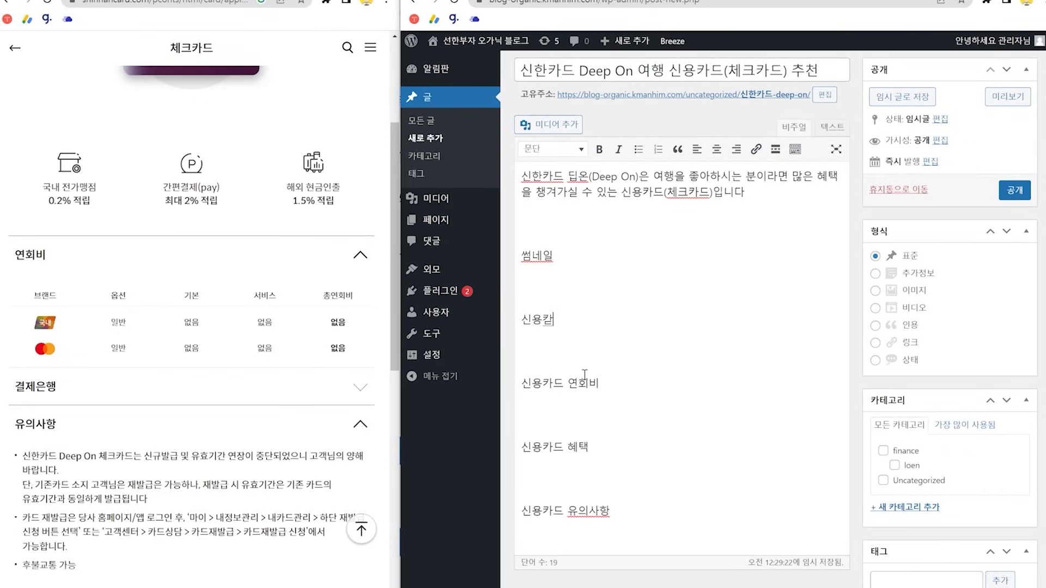
pyautogui.write('능여부 확인')
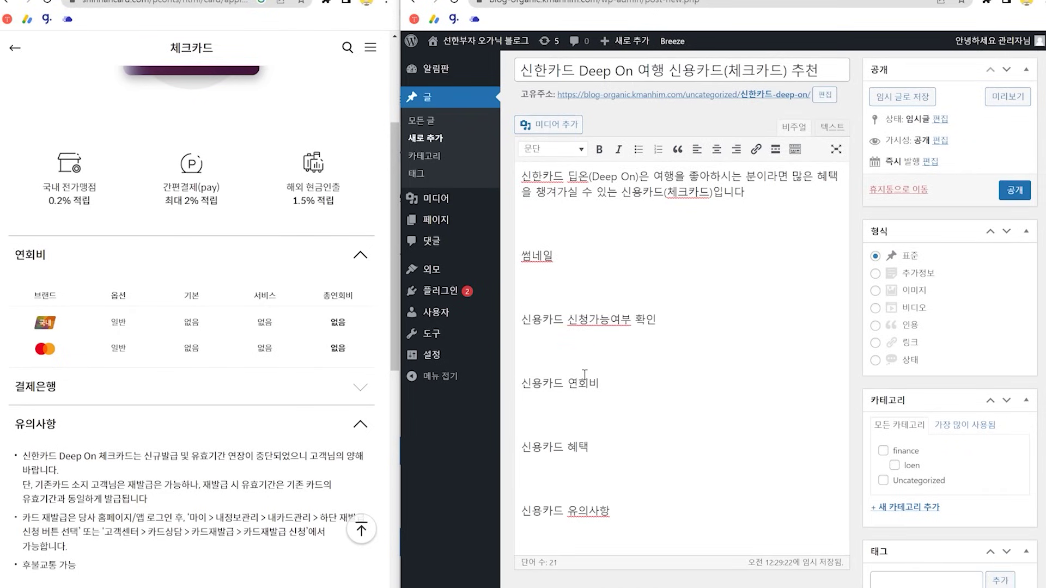
pyautogui.click(679, 336)
pyautogui.press('Return')
pyautogui.write('신용카드 ')
pyautogui.write('신청 갠')
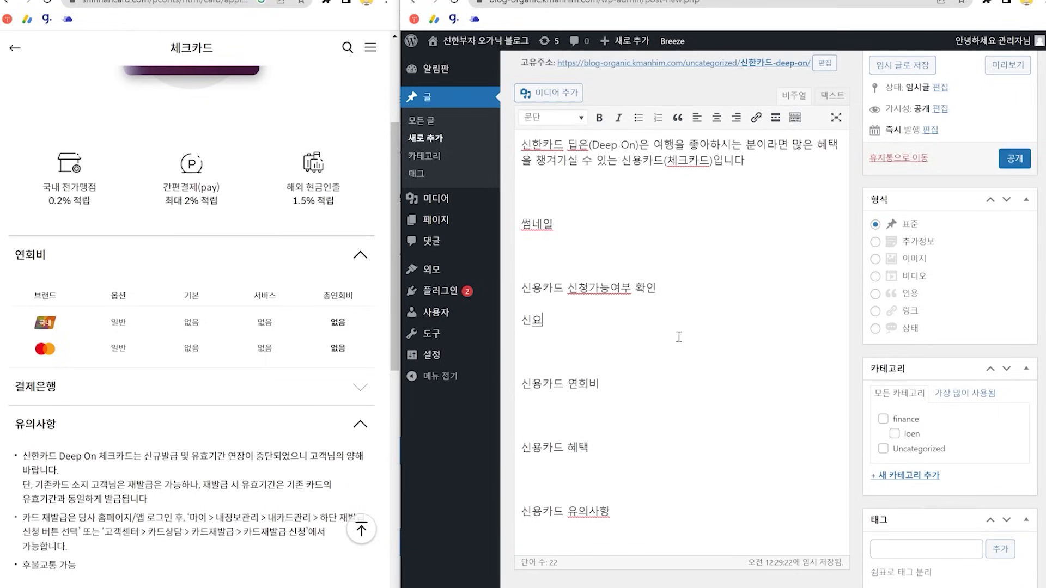
pyautogui.write('능여부는 ')
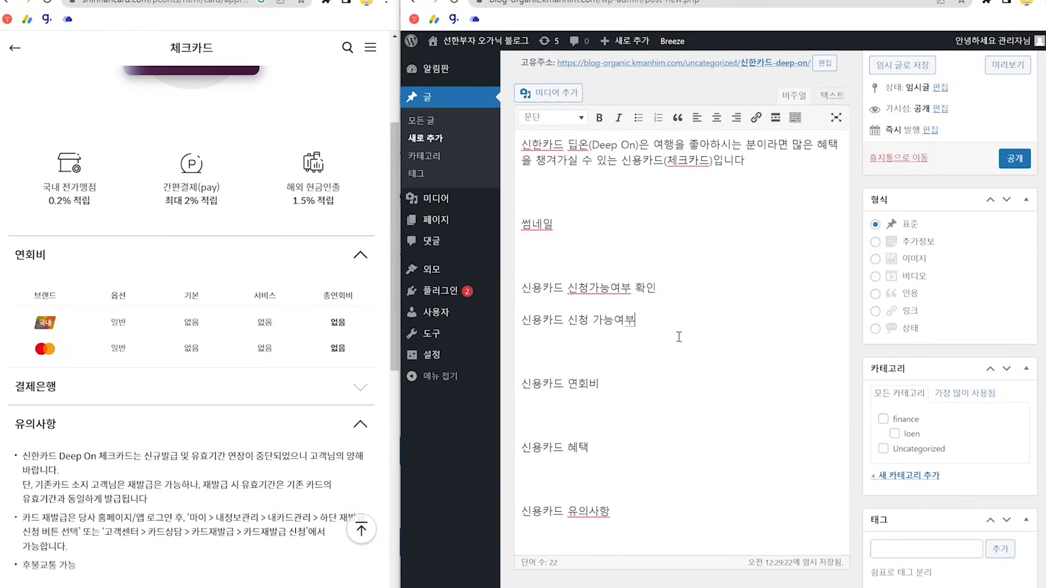
pyautogui.write('자세한 화')
pyautogui.write('인 온래')
pyautogui.write('인 ')
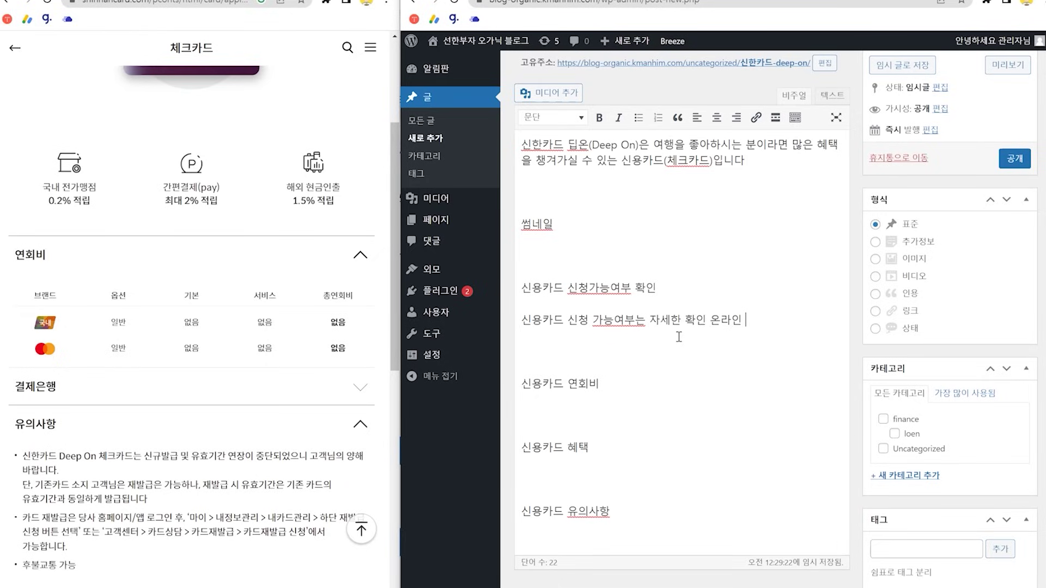
pyautogui.write('상담을 통해서 확인을 해보실')
pyautogui.write(' 수 있습니다')
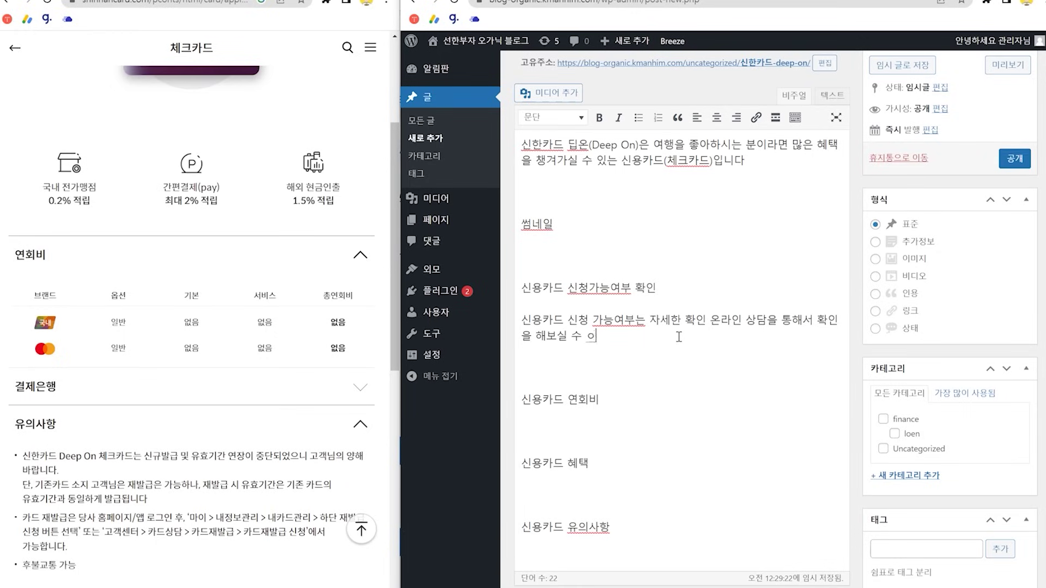
pyautogui.press('Return')
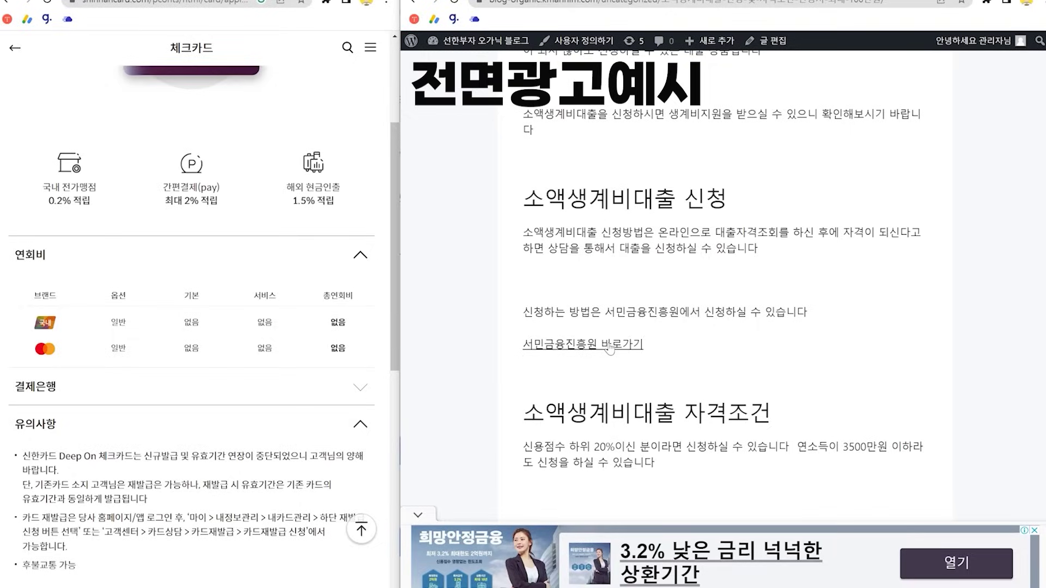
# Follow the 서민금융진흥원 link, dismiss the ad, and return to the maximised WordPress draft
pyautogui.click(609, 349)
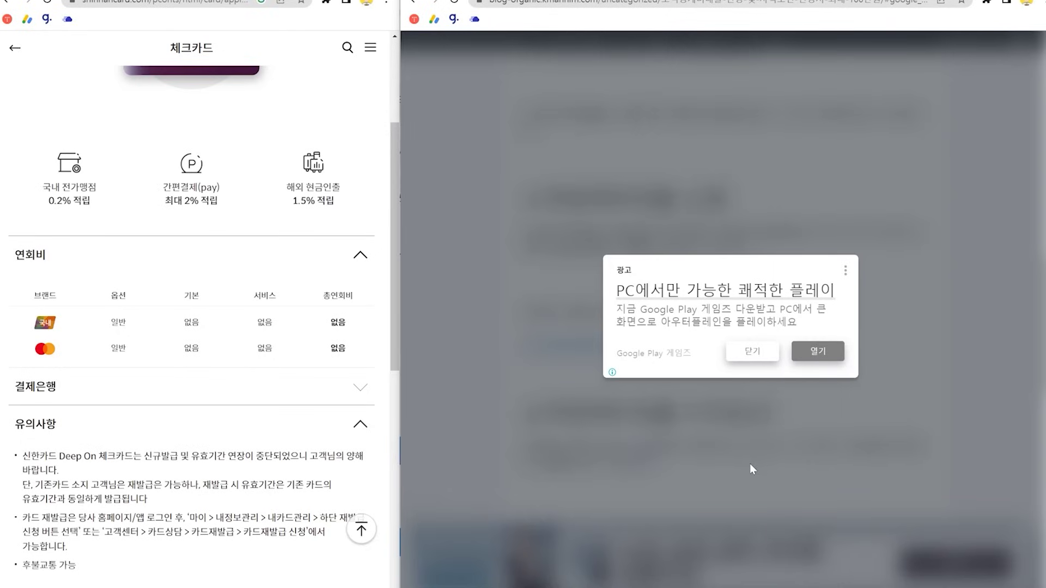
pyautogui.click(754, 355)
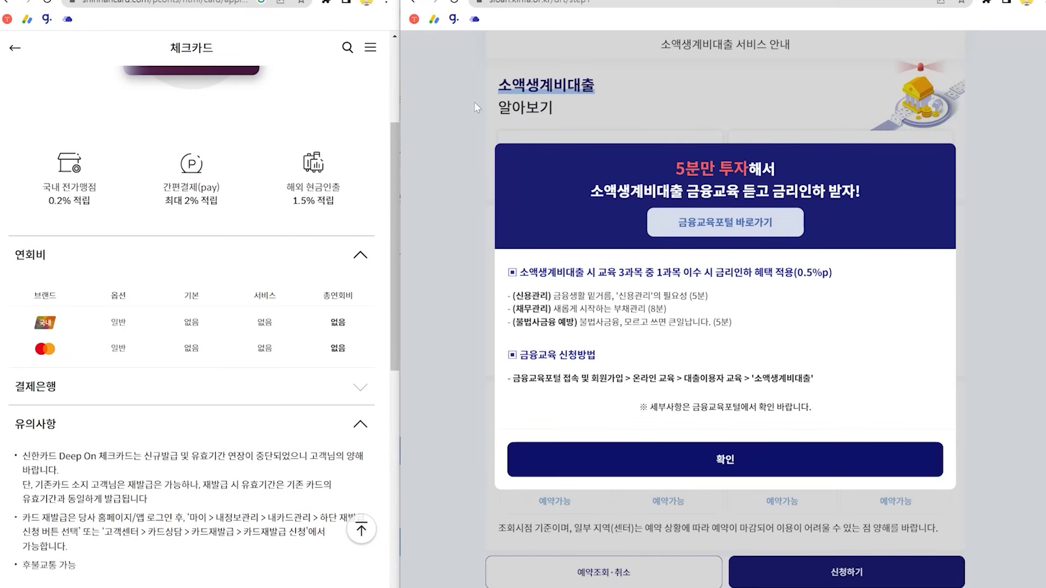
pyautogui.hotkey('ctrl', 'Tab')
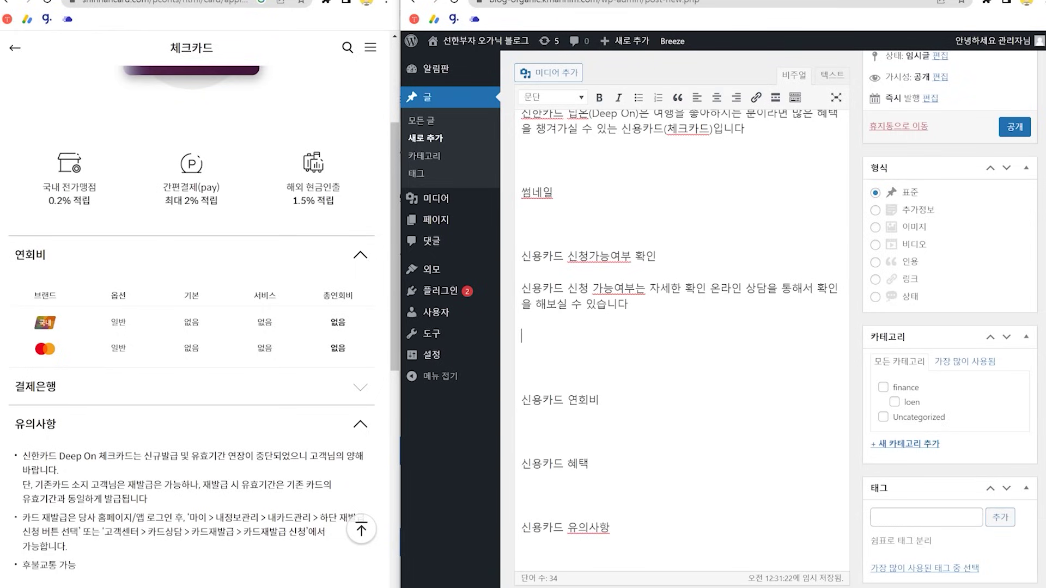
pyautogui.press('super+Up')
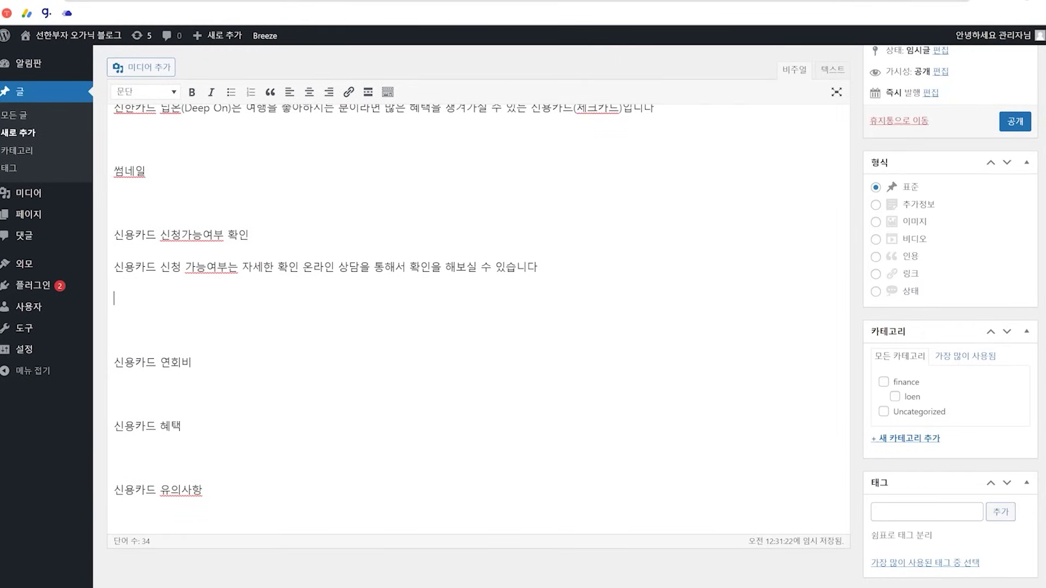
# Search Google for 미리캔버스 in a new tab
pyautogui.hotkey('ctrl', 't')
pyautogui.write('미캐')
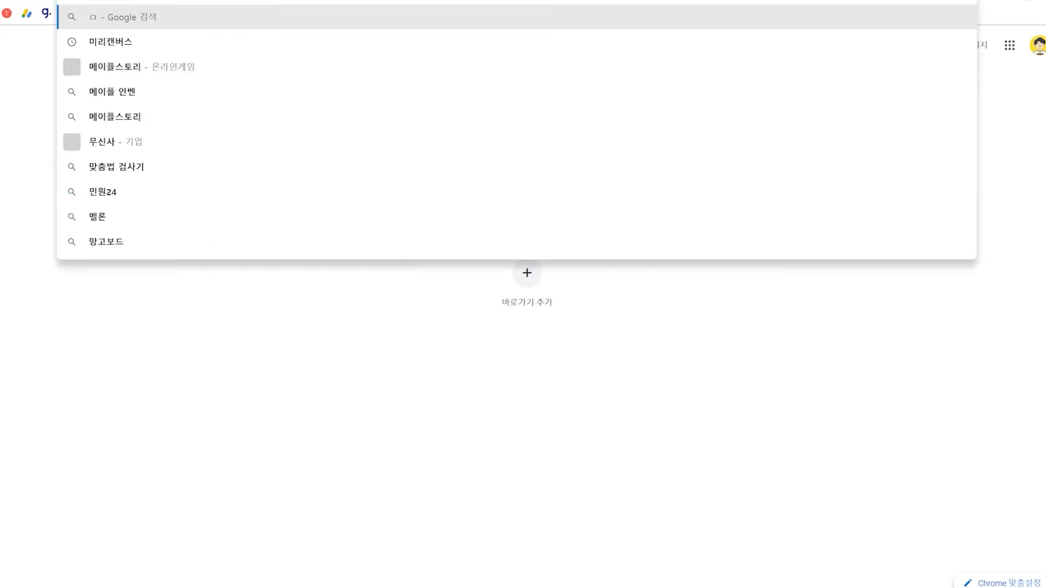
pyautogui.press('BackSpace')
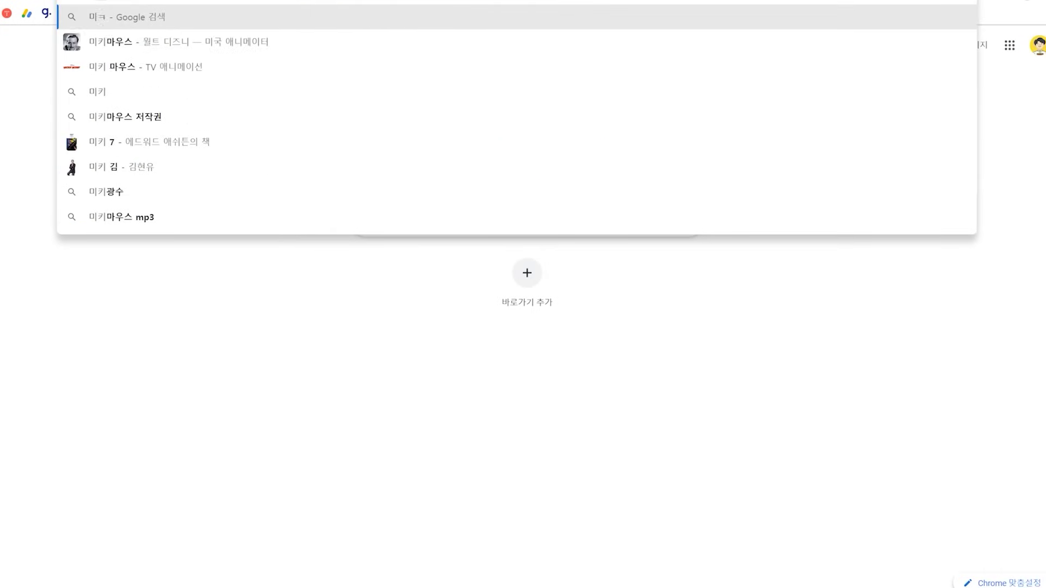
pyautogui.write('리캔버스')
pyautogui.press('Return')
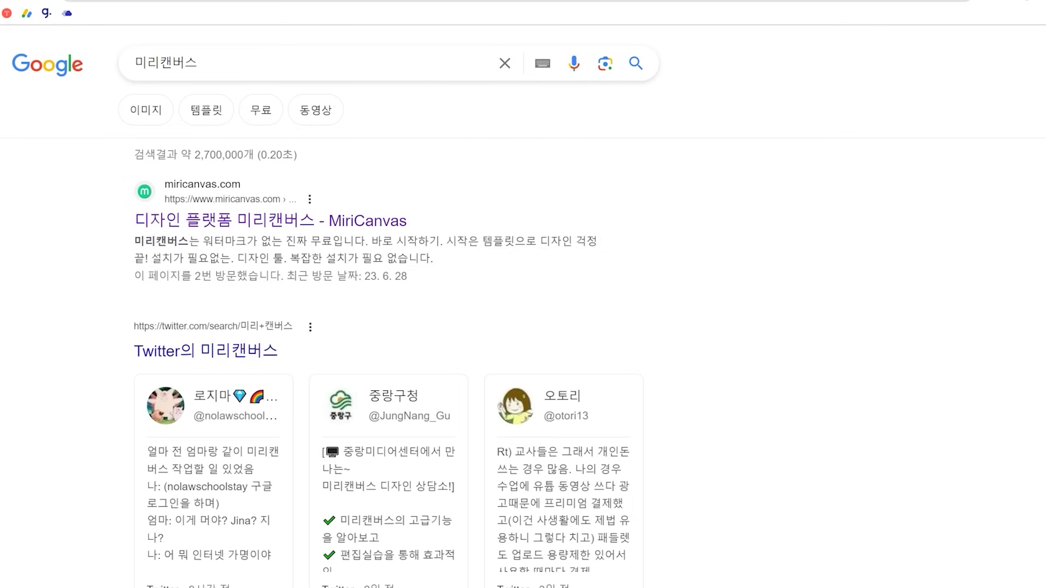